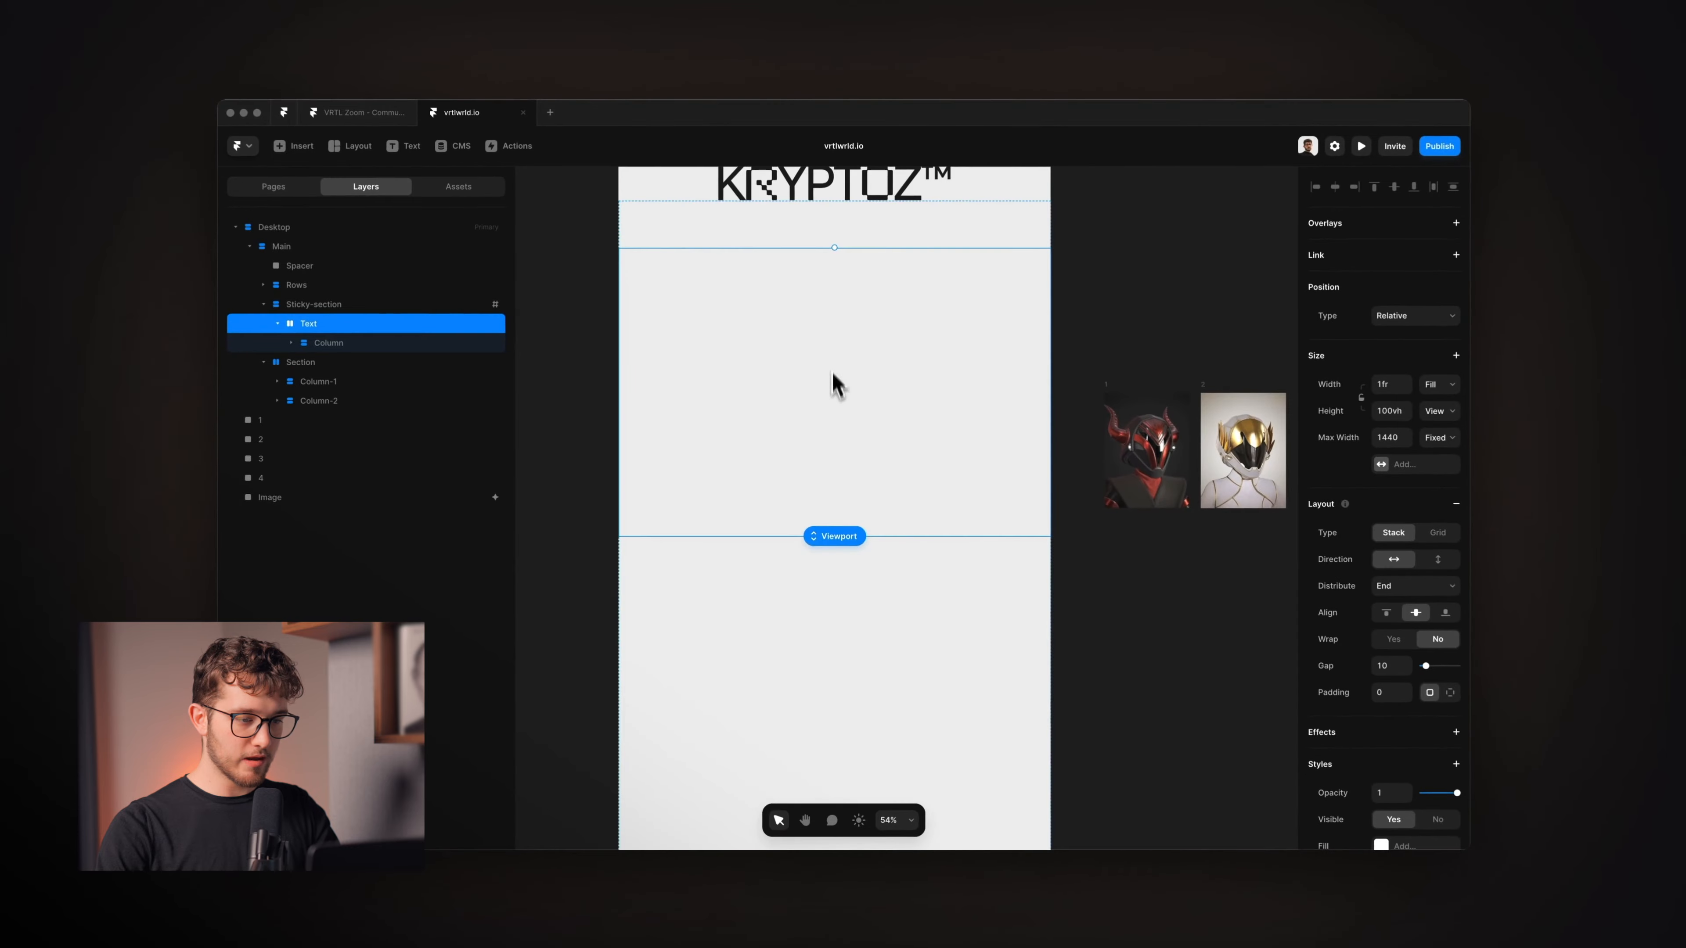
- Temporarily fill the Text stack with #141414 to reveal its white text, and remove the fill again
scroll(1418, 647, "down", 4)
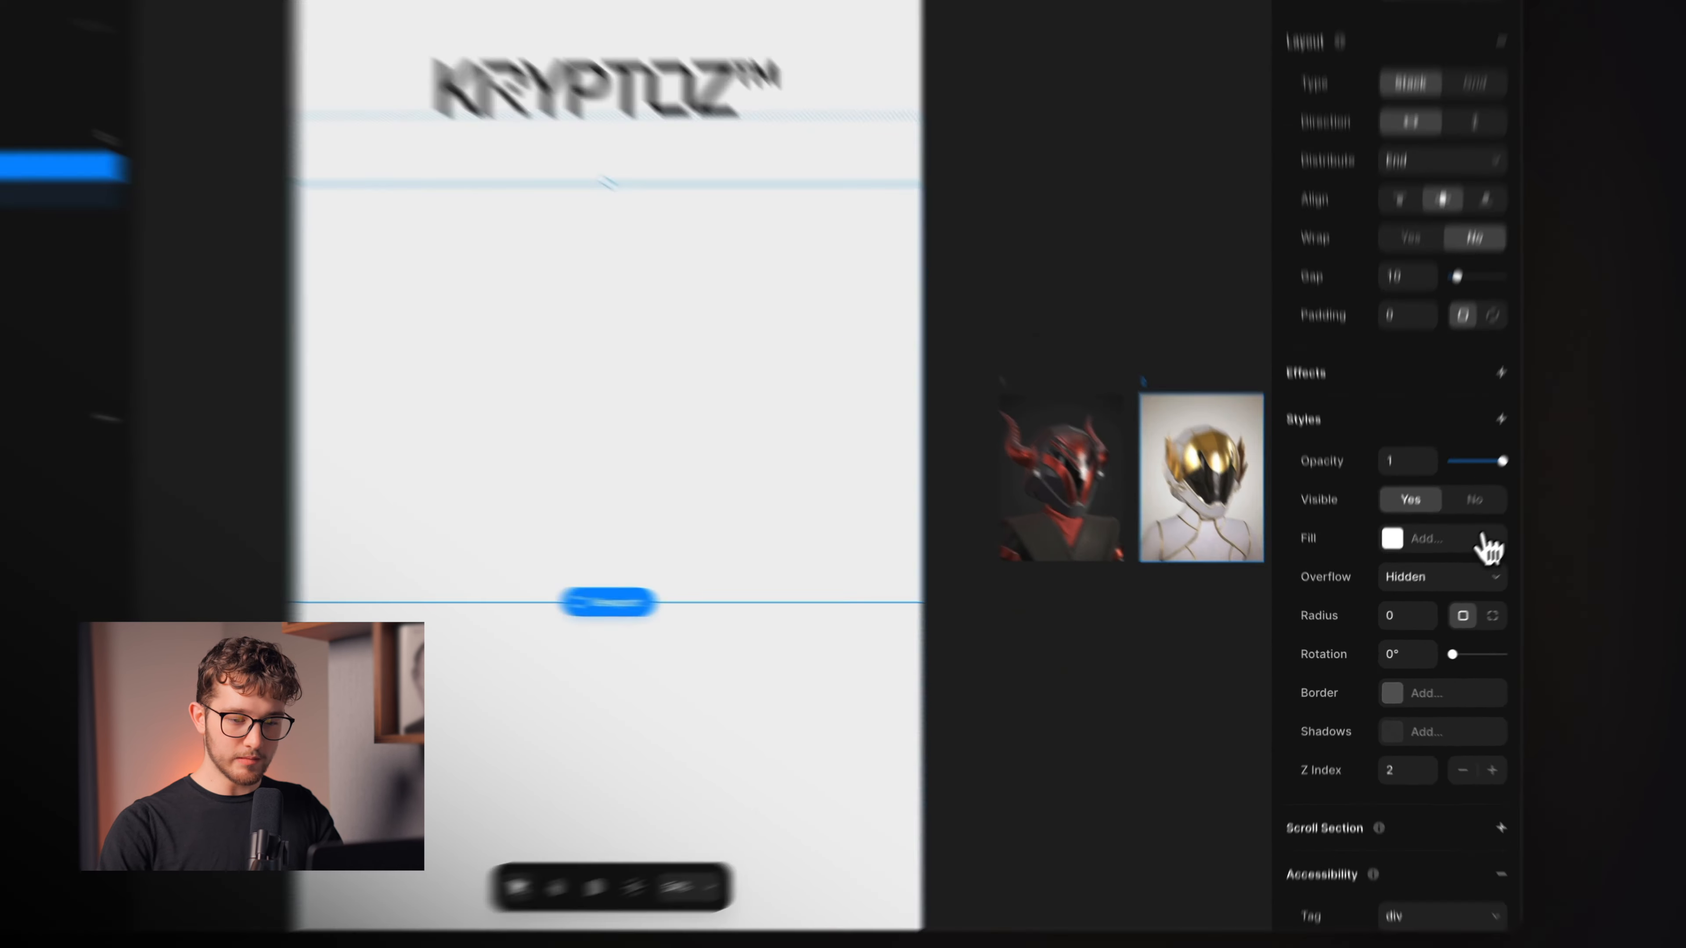
left_click(1378, 578)
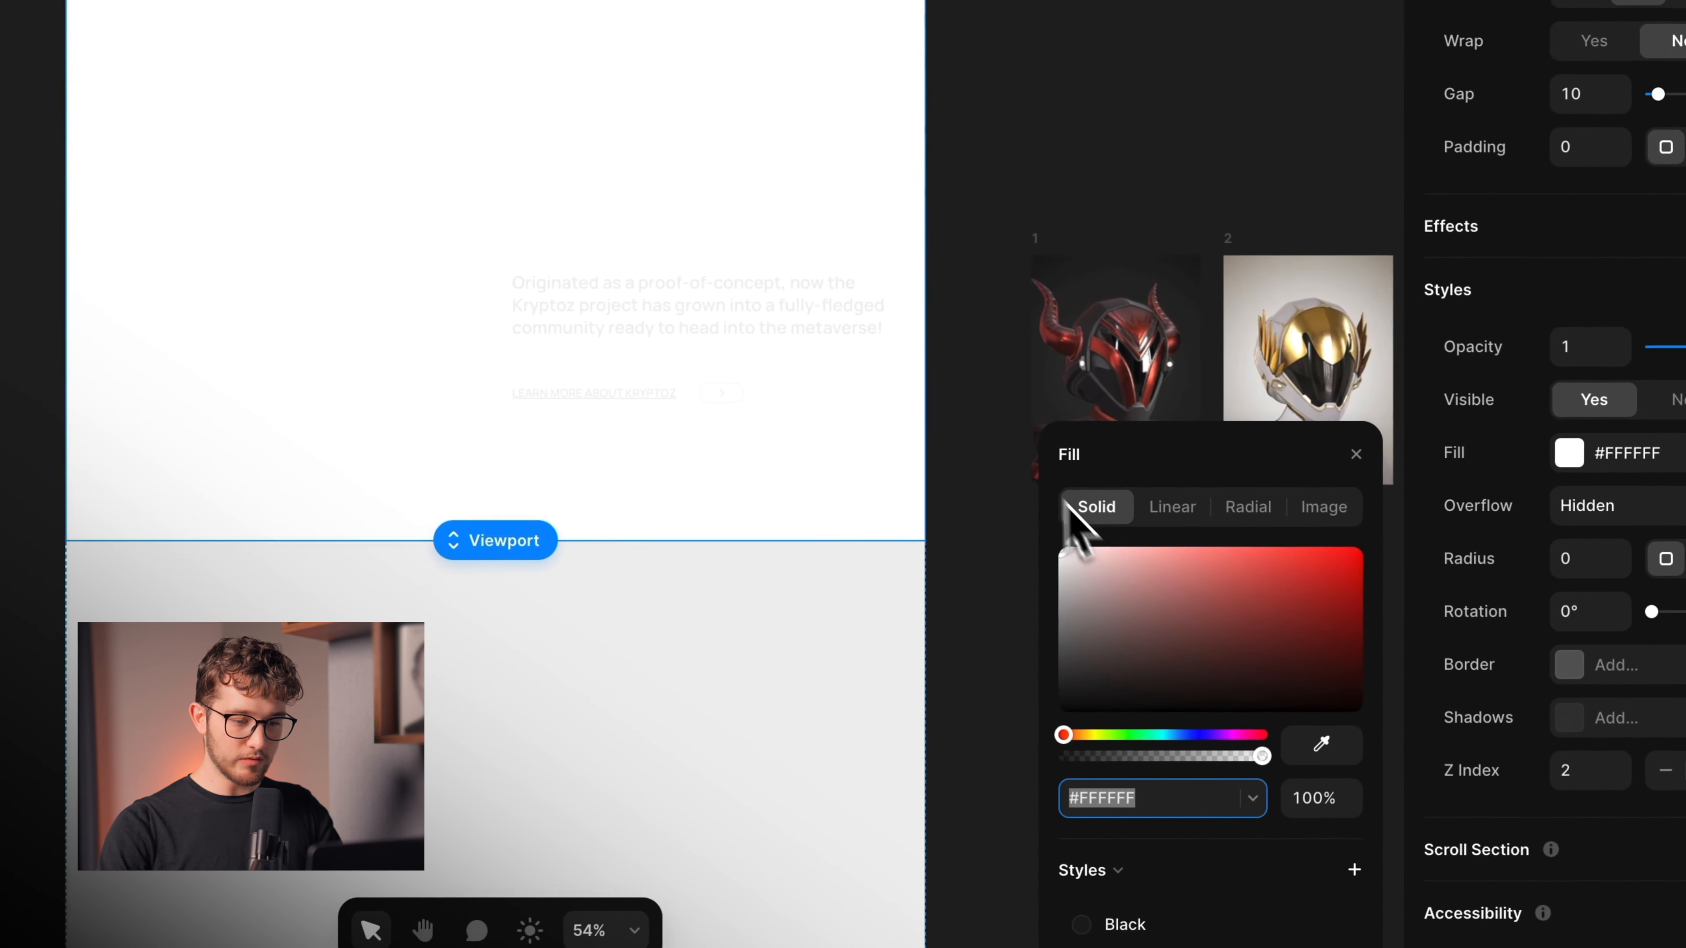
left_click_drag(968, 630, 913, 752)
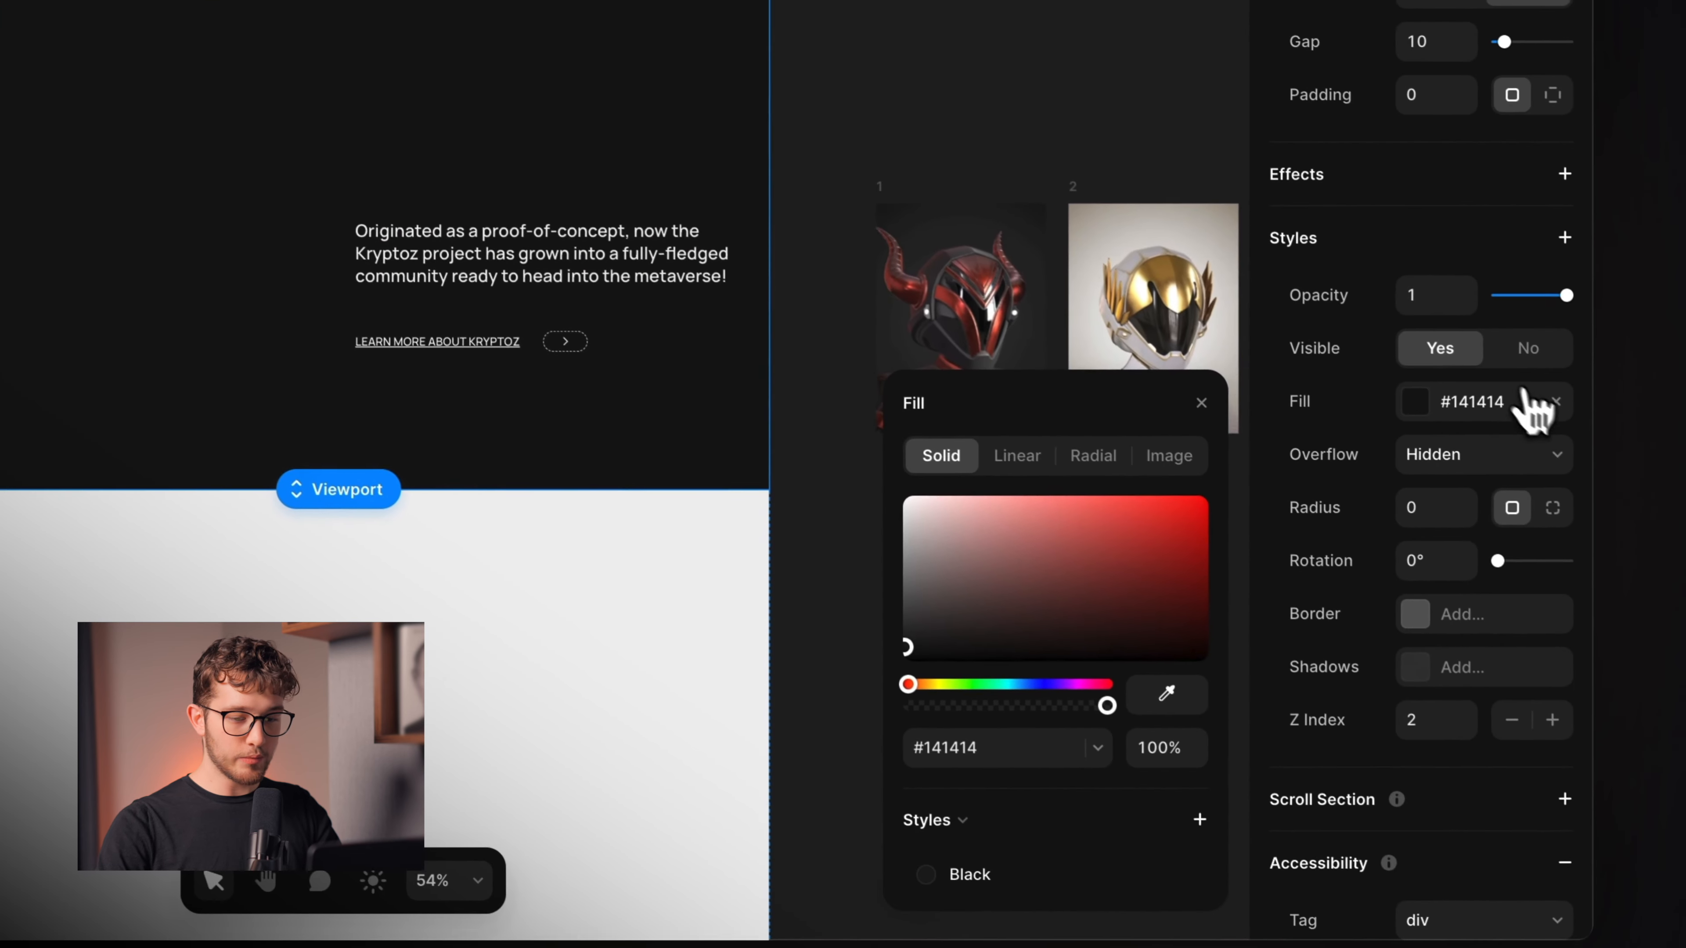
left_click(1542, 402)
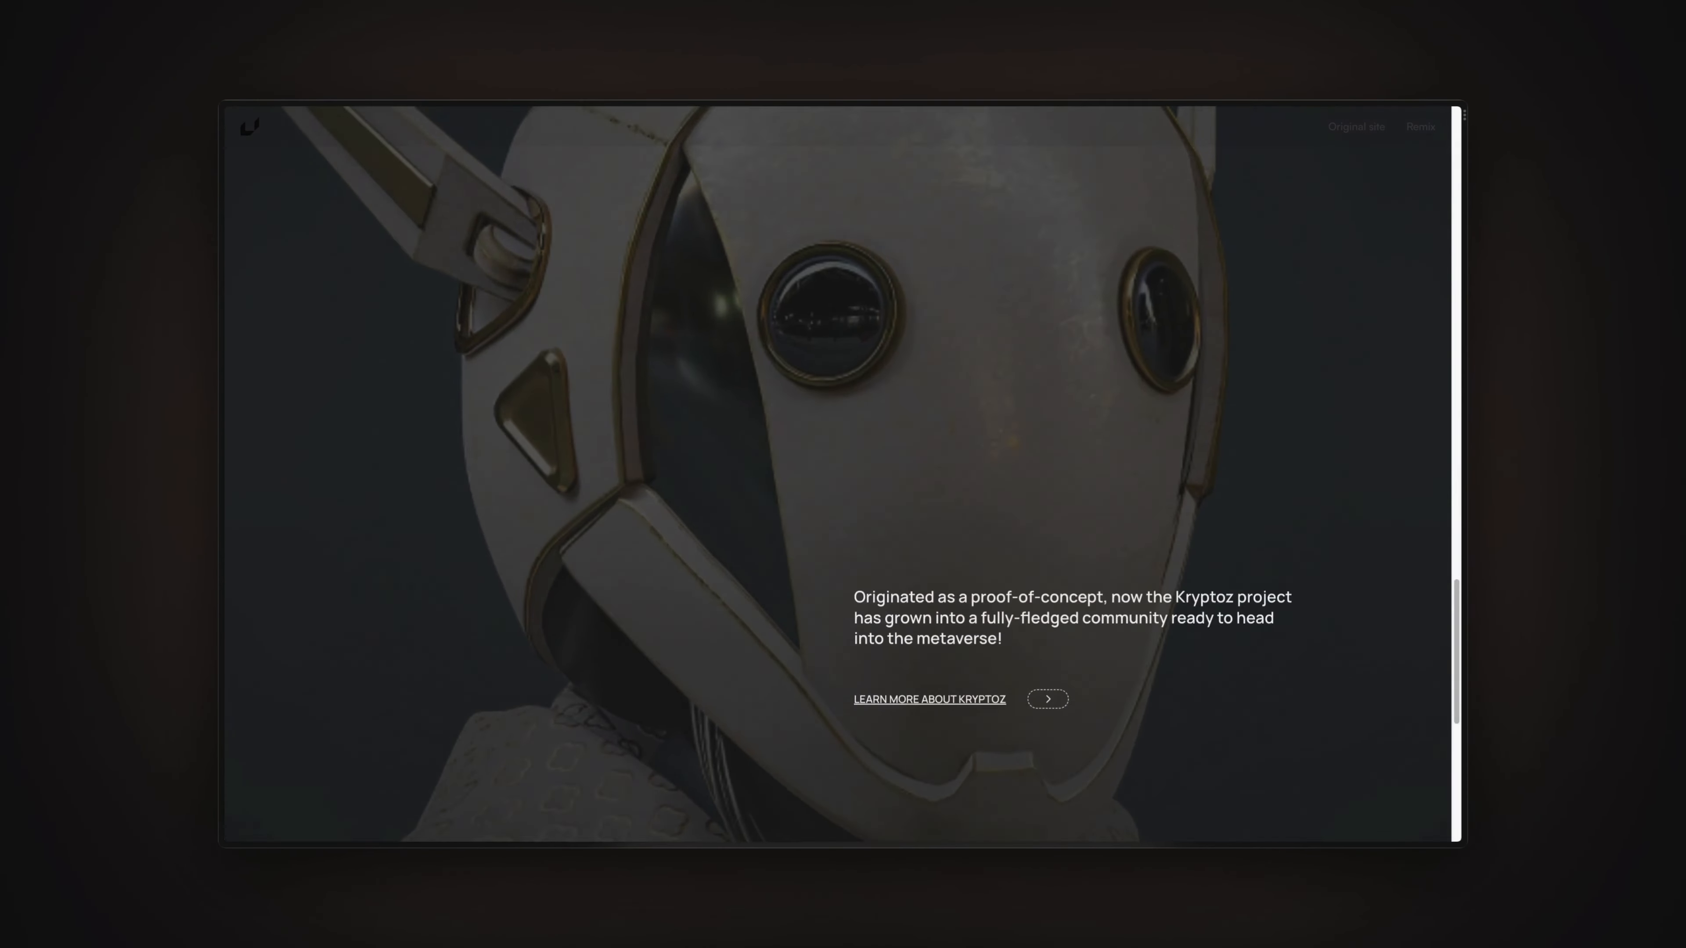
- Review the zoom effect in the site preview, from the image gallery to the partners section
scroll(837, 474, "down", 8)
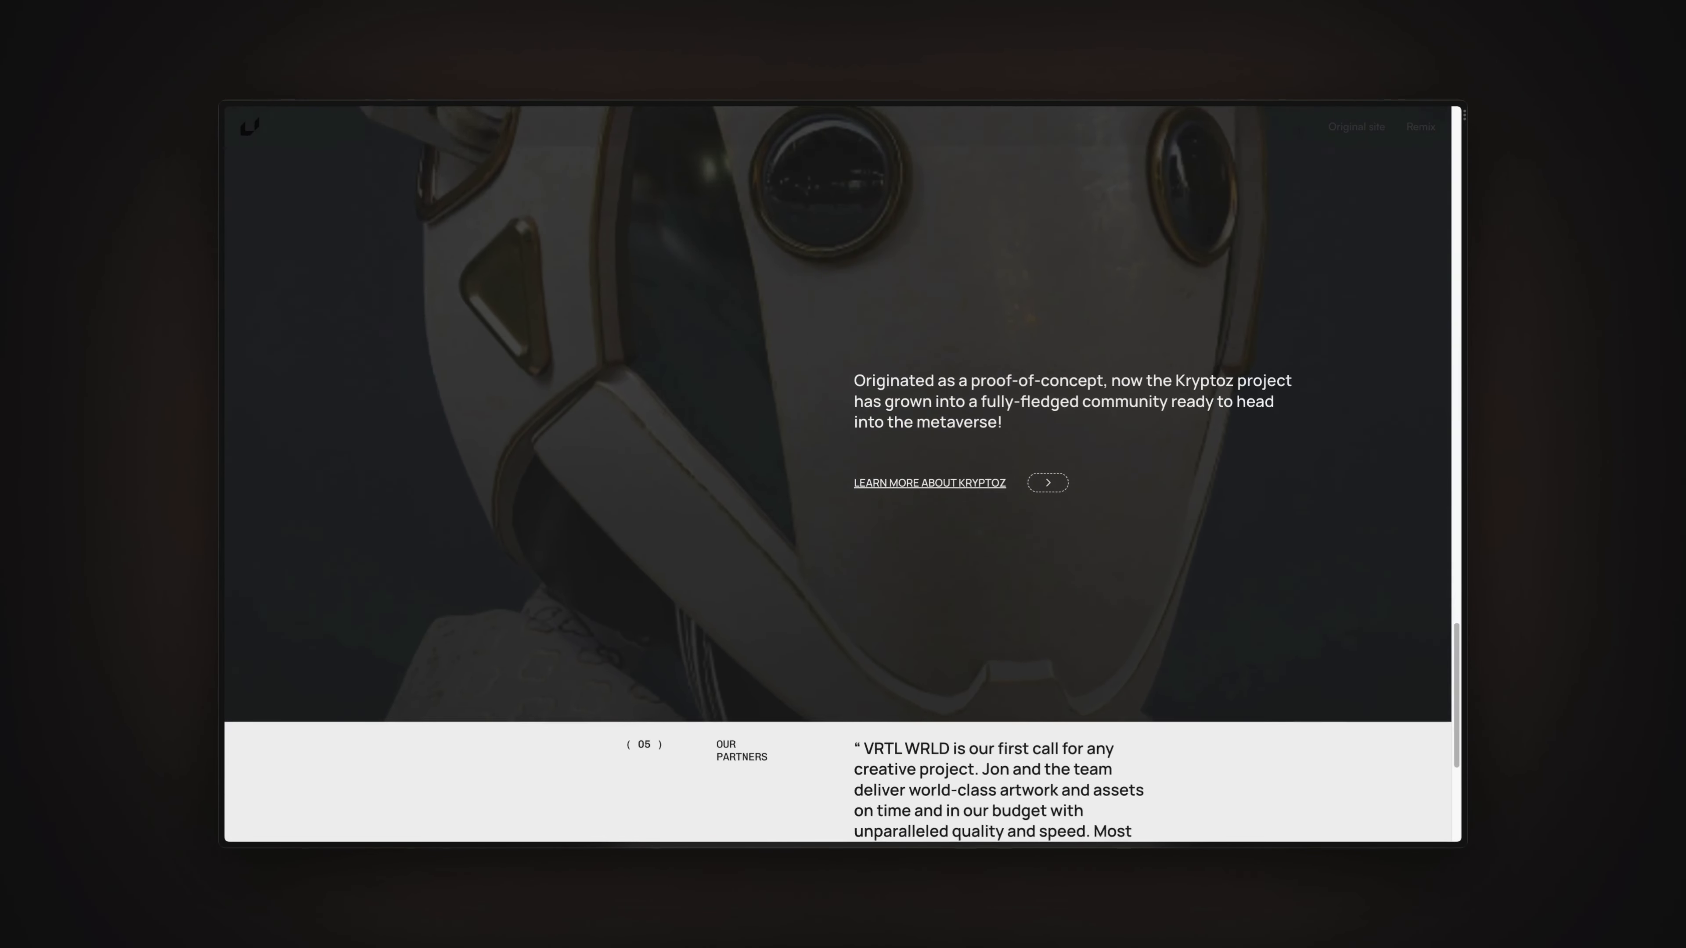
scroll(838, 474, "up", 10)
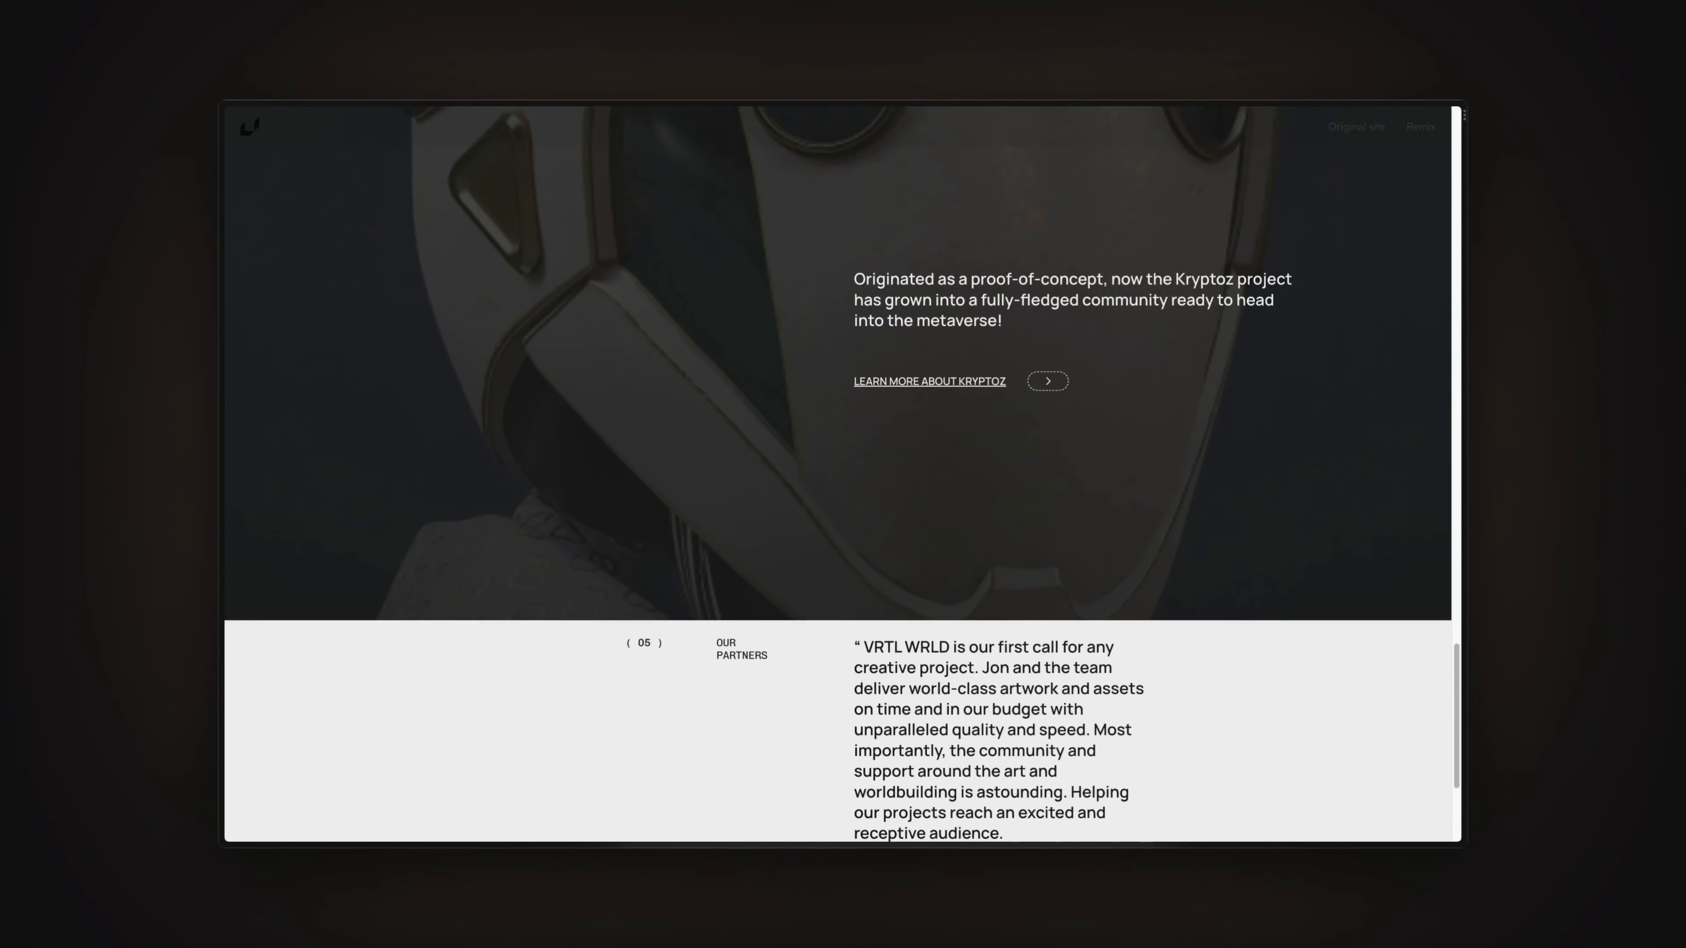
scroll(838, 474, "up", 10)
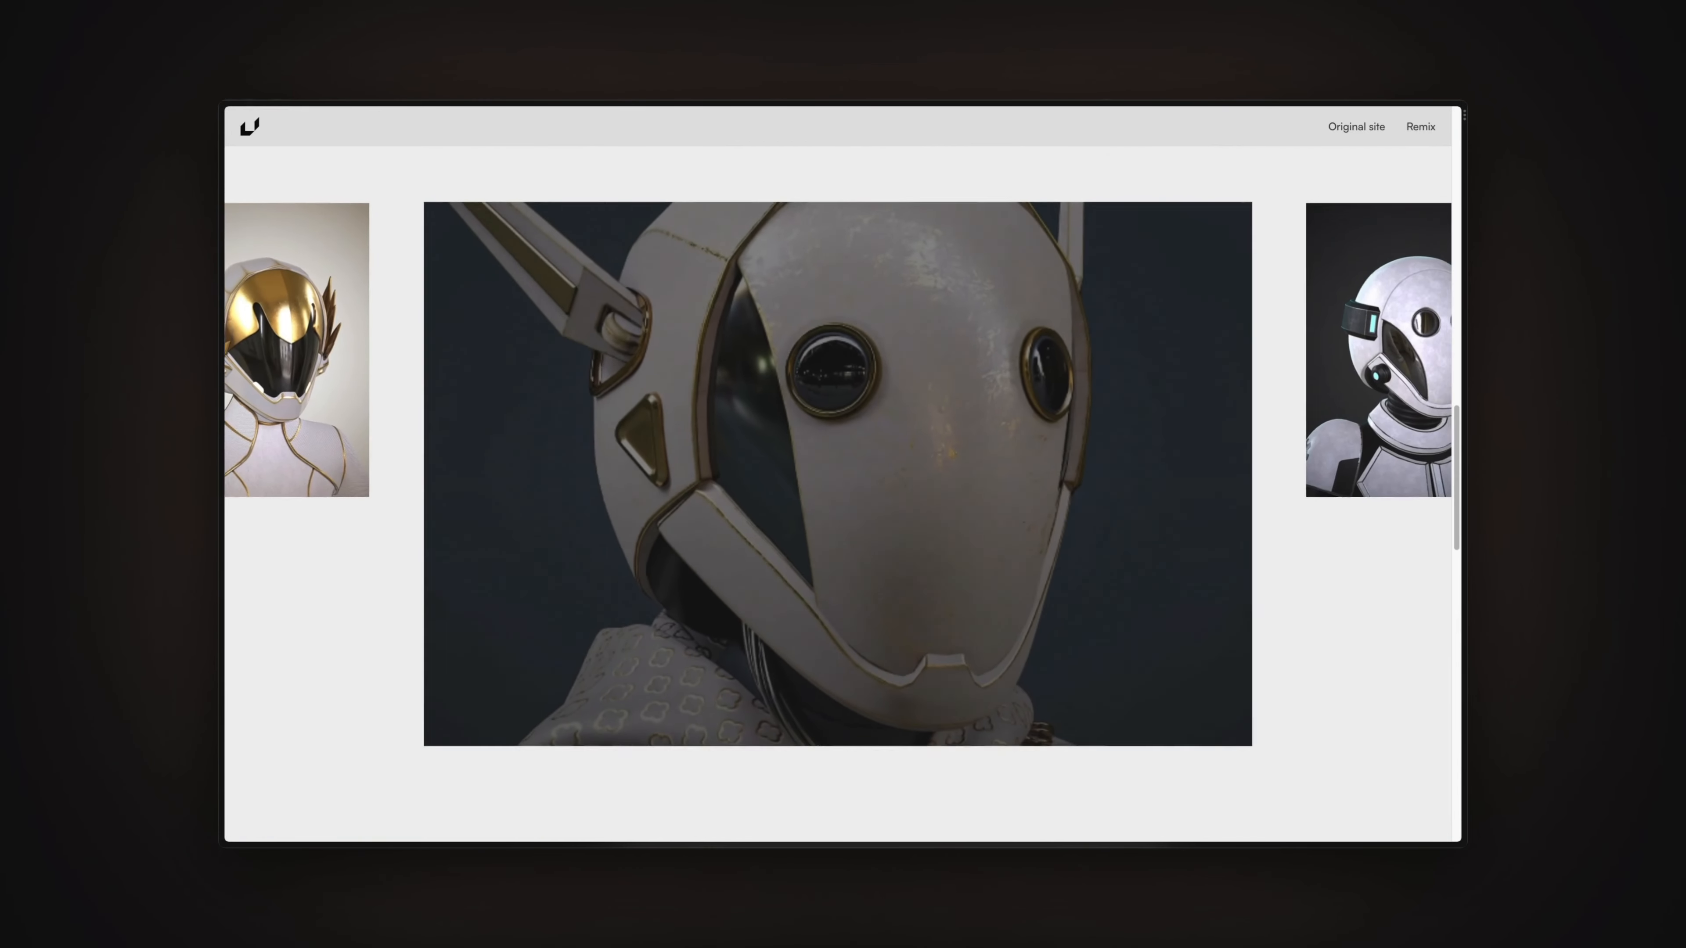
scroll(838, 474, "up", 4)
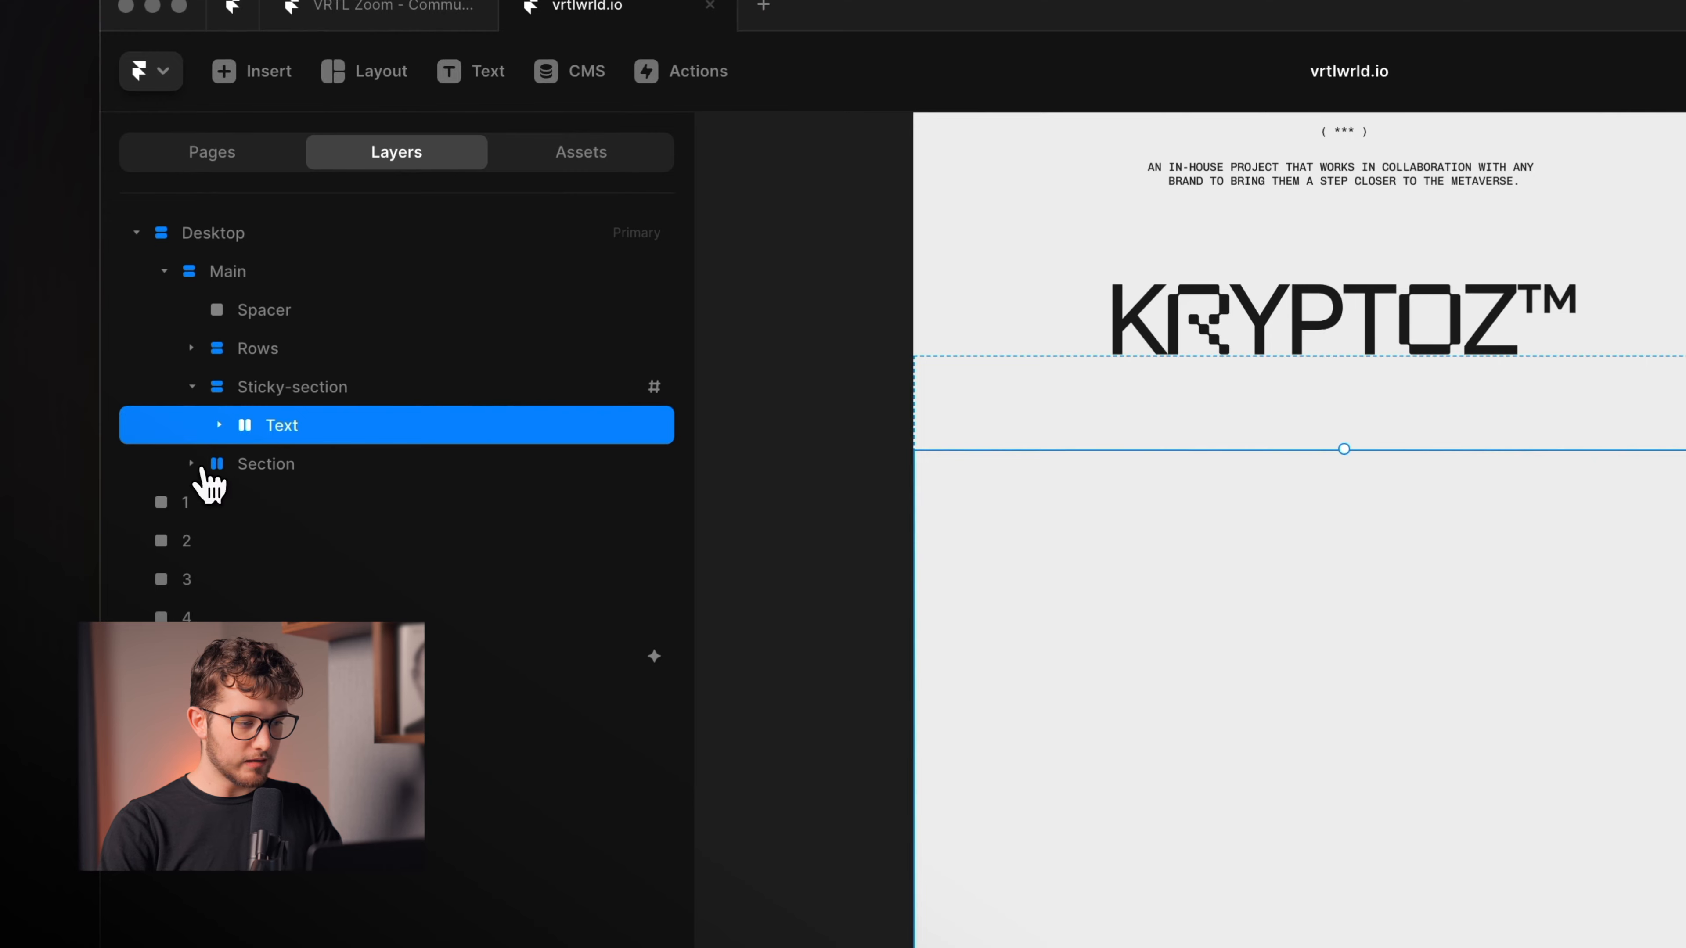
- Select the Section layer and examine the partners testimonial beneath the empty sticky area
left_click(219, 465)
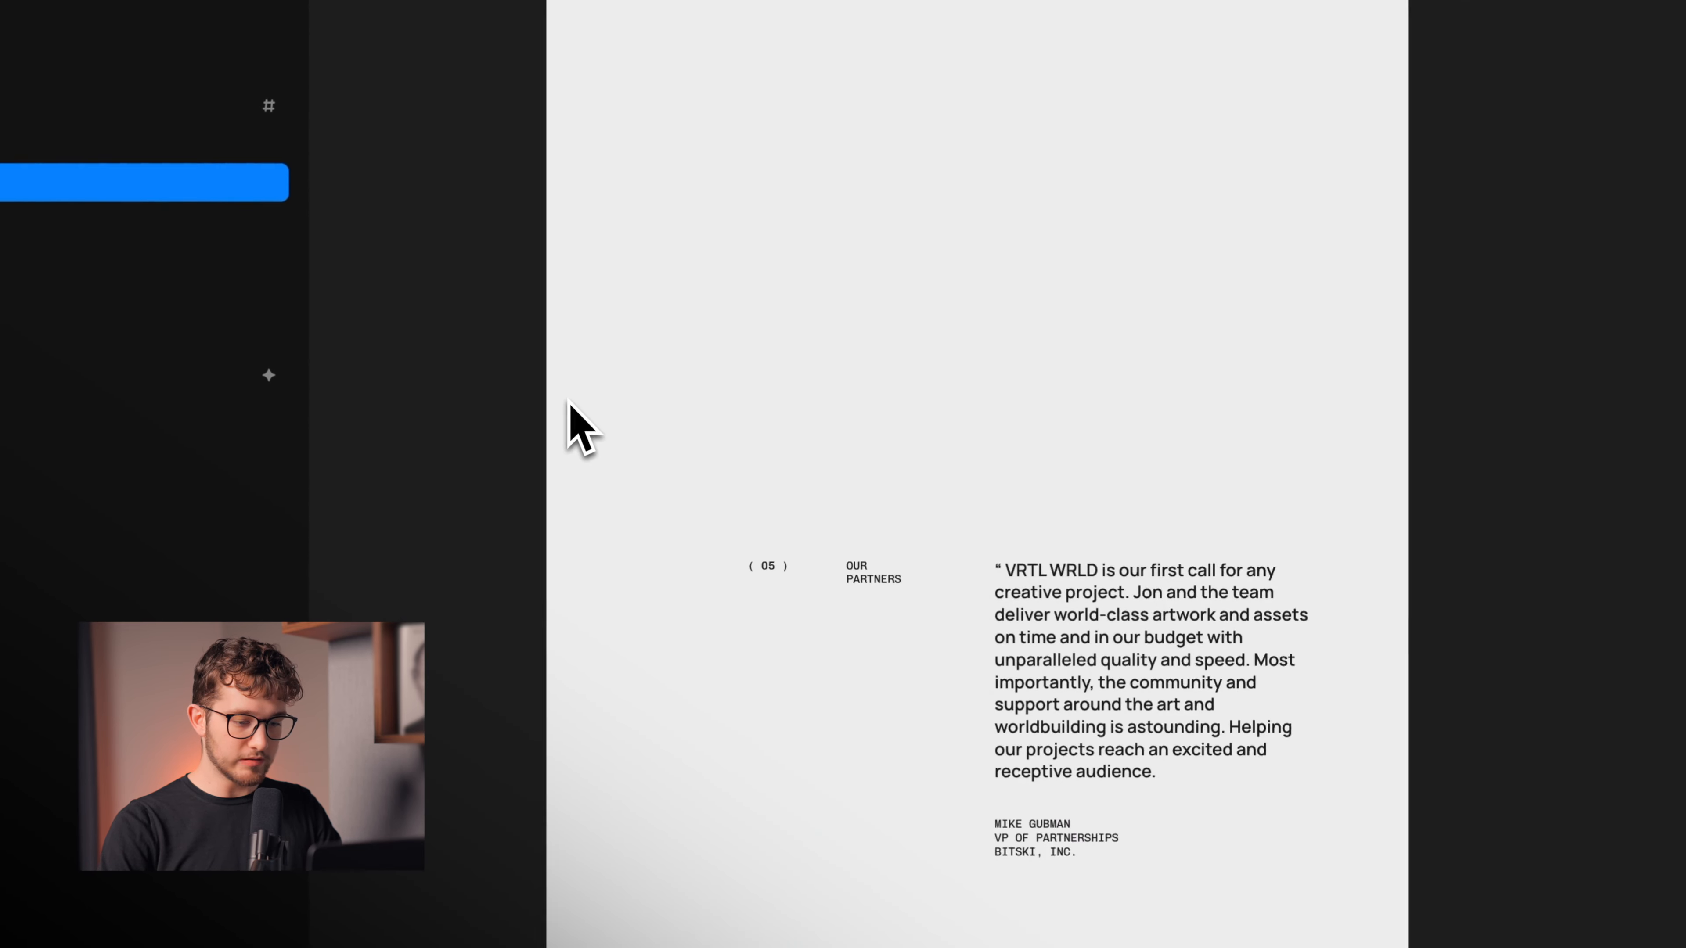
scroll(567, 399, "down", 2)
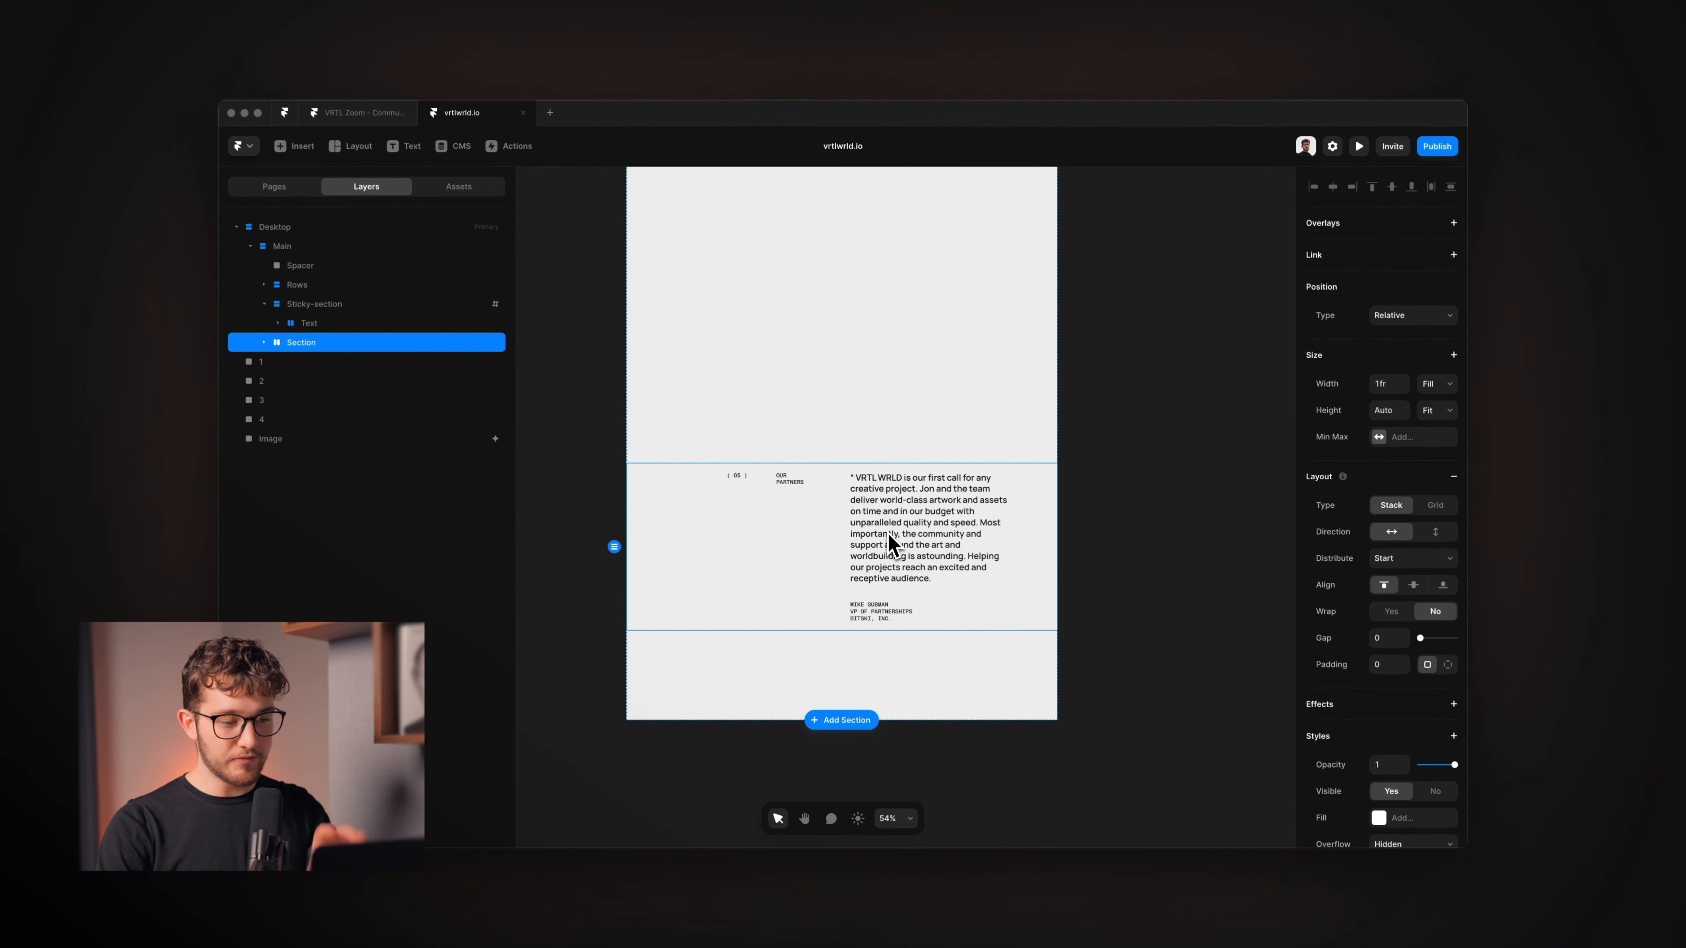
scroll(889, 544, "up", 2)
- Examine the Sticky-section layer's name, position, size and layout settings
left_click(327, 303)
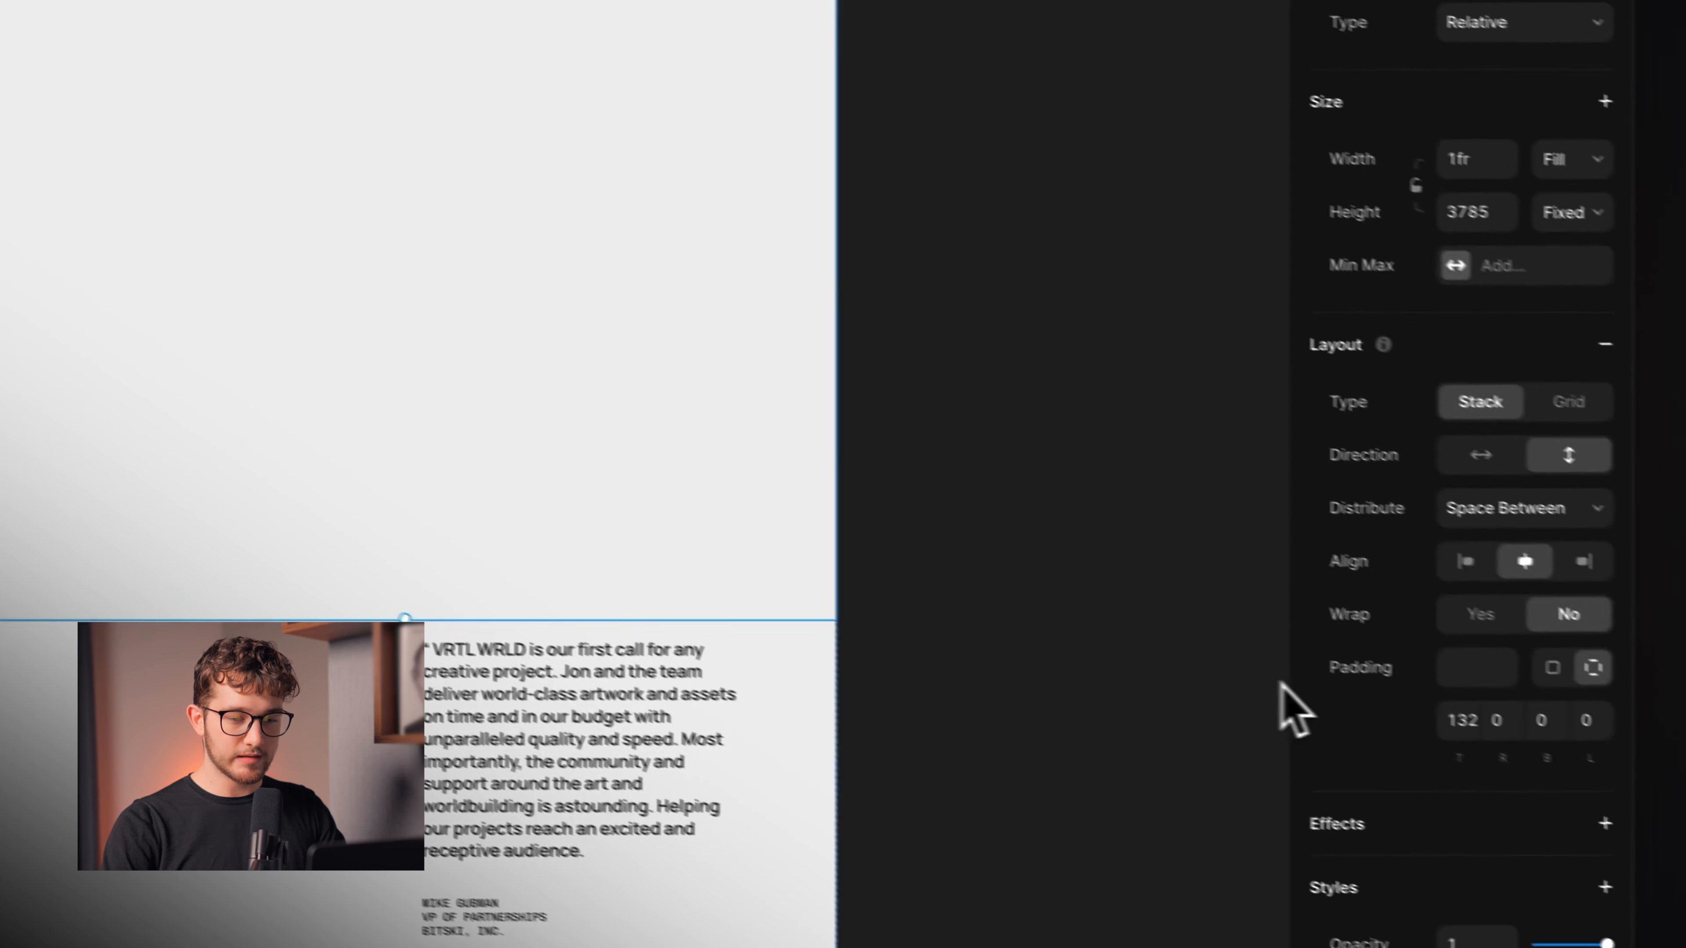
scroll(1431, 648, "down", 6)
left_click(1450, 460)
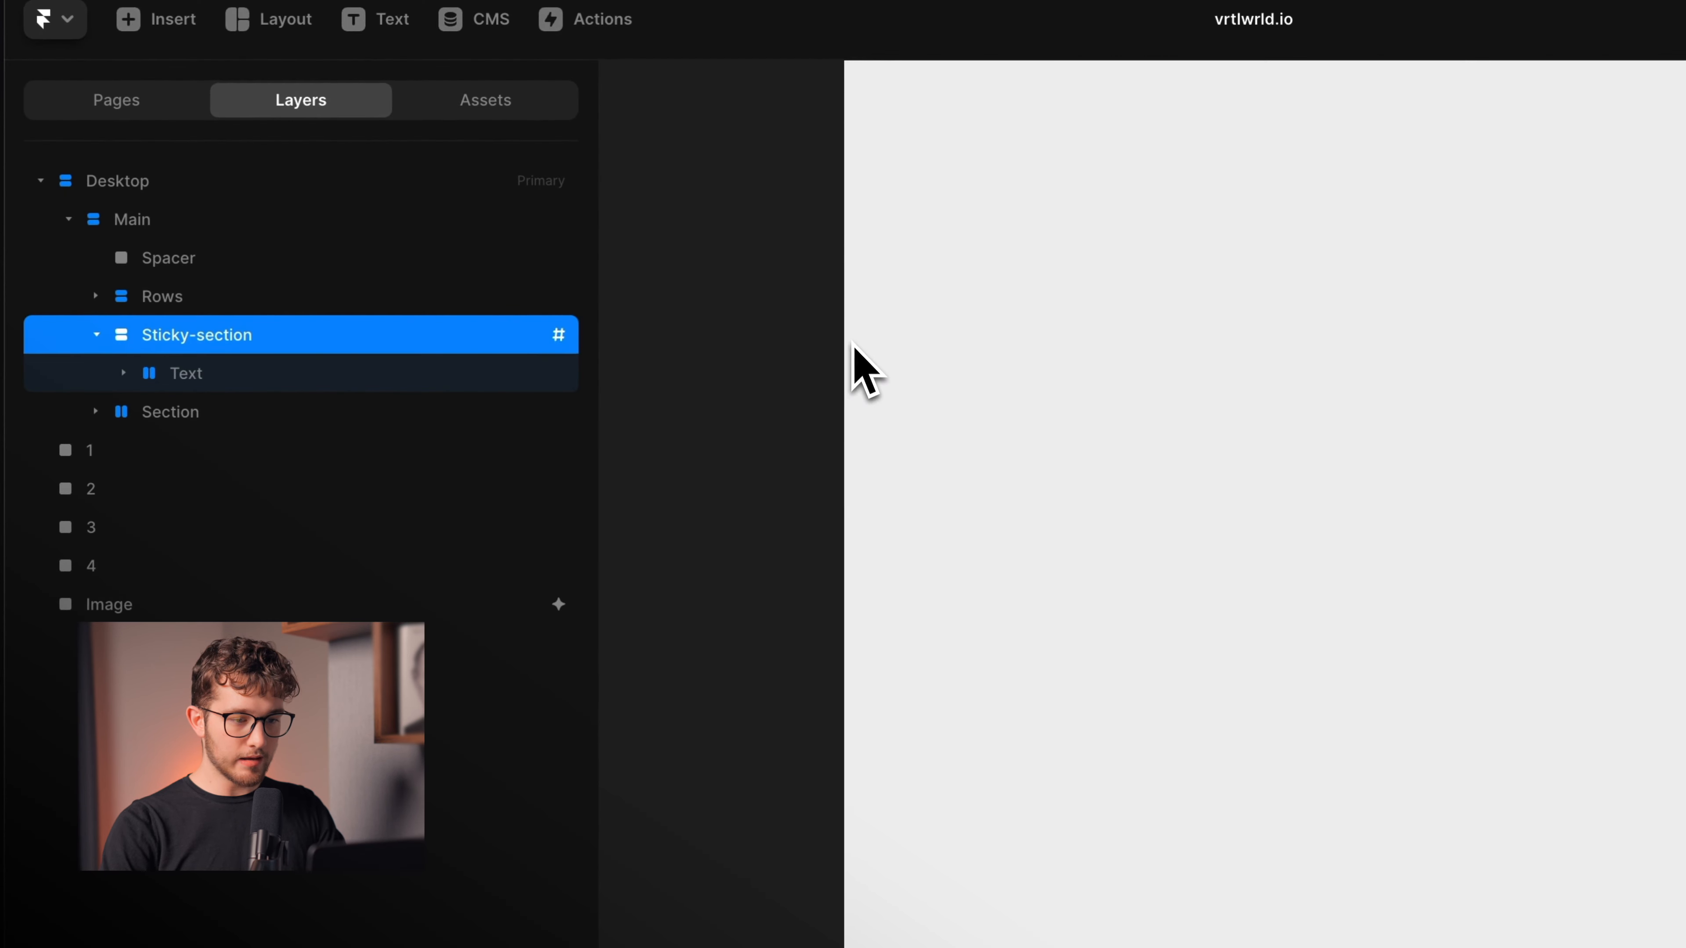
scroll(856, 369, "down", 5)
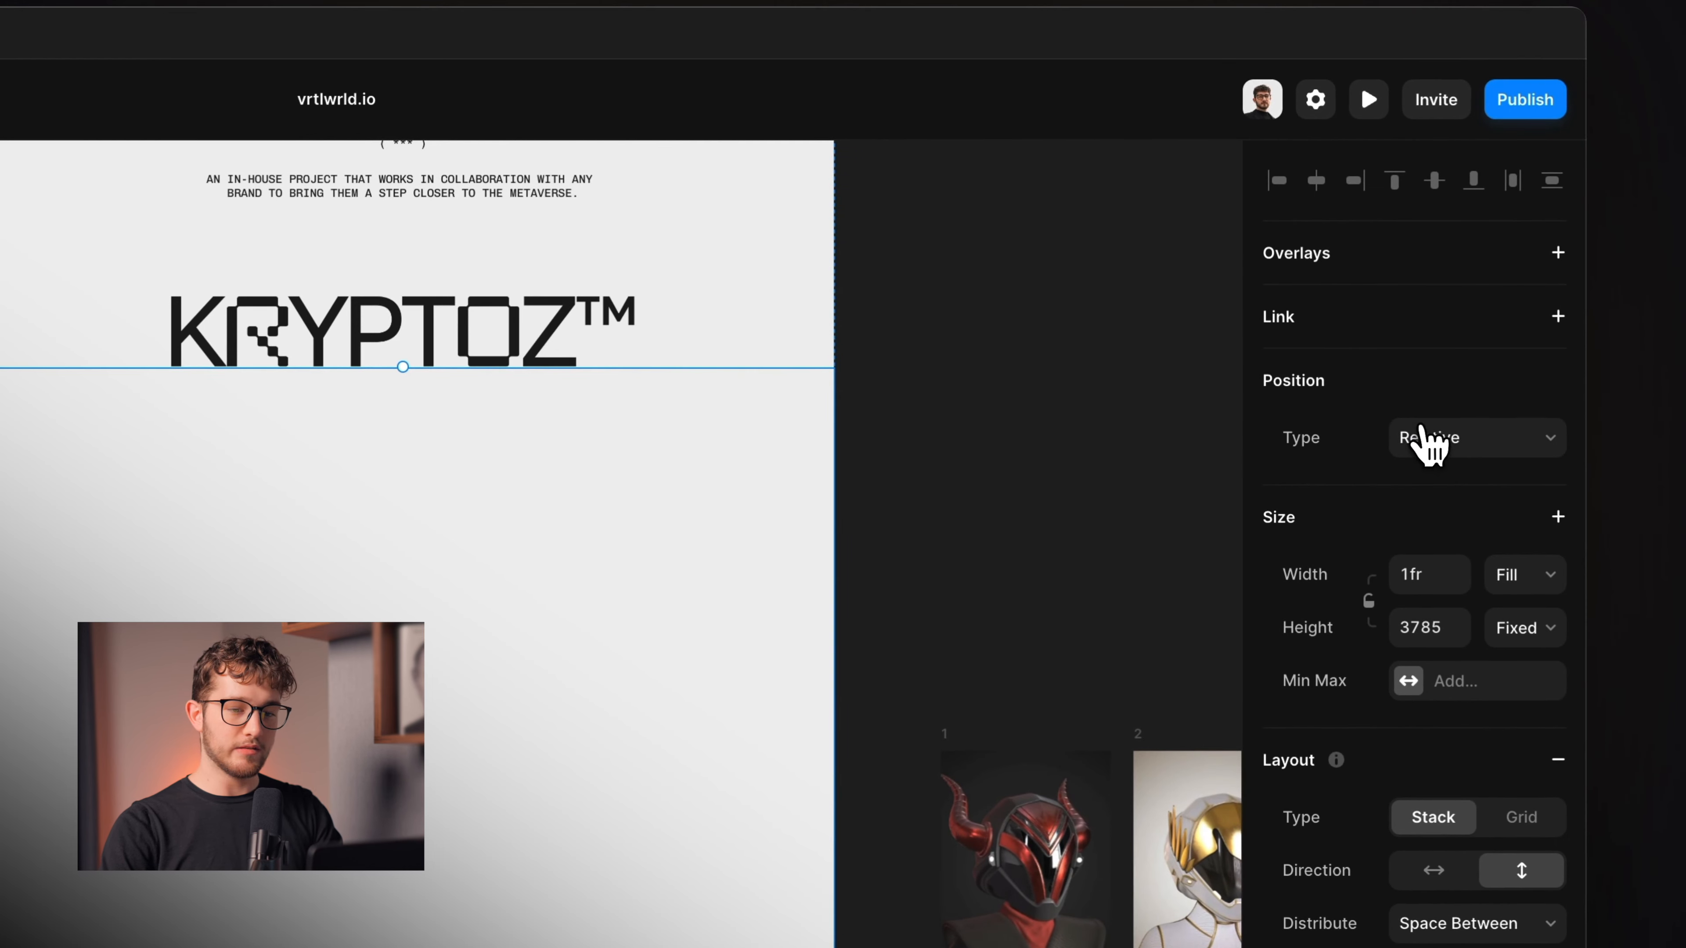
left_click(1424, 431)
double_click(350, 465)
double_click(365, 462)
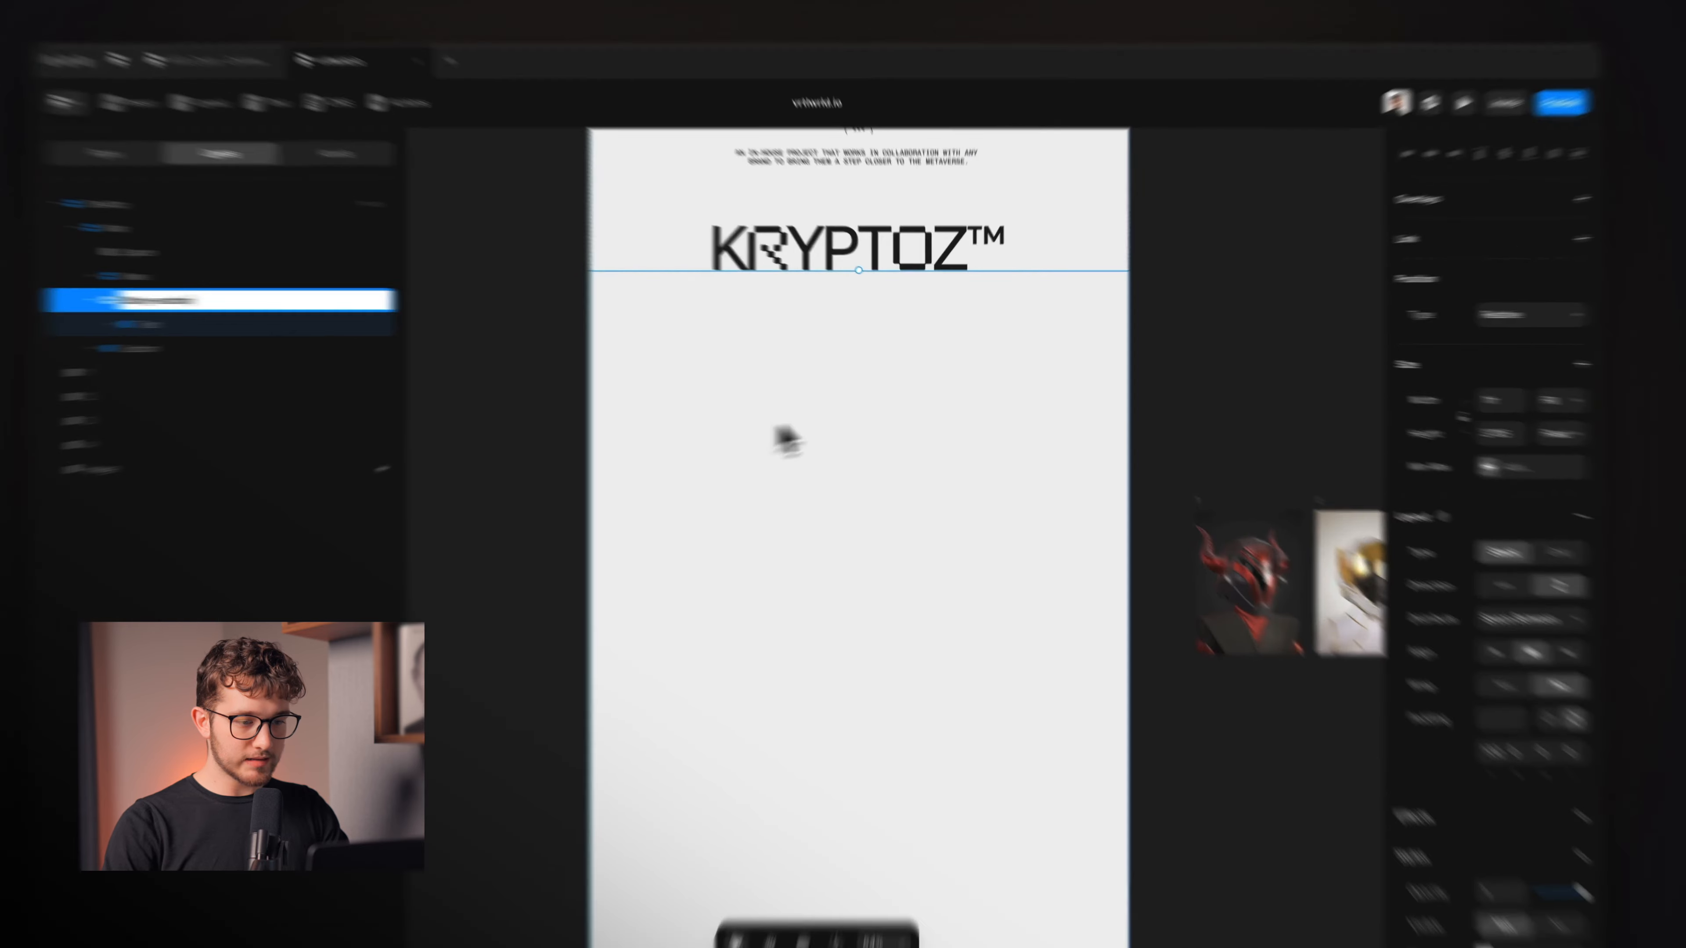
left_click(1412, 437)
- Draw a frame about 834 by 78 px above the Text layer inside Sticky-section and rename it Wrap
key("f")
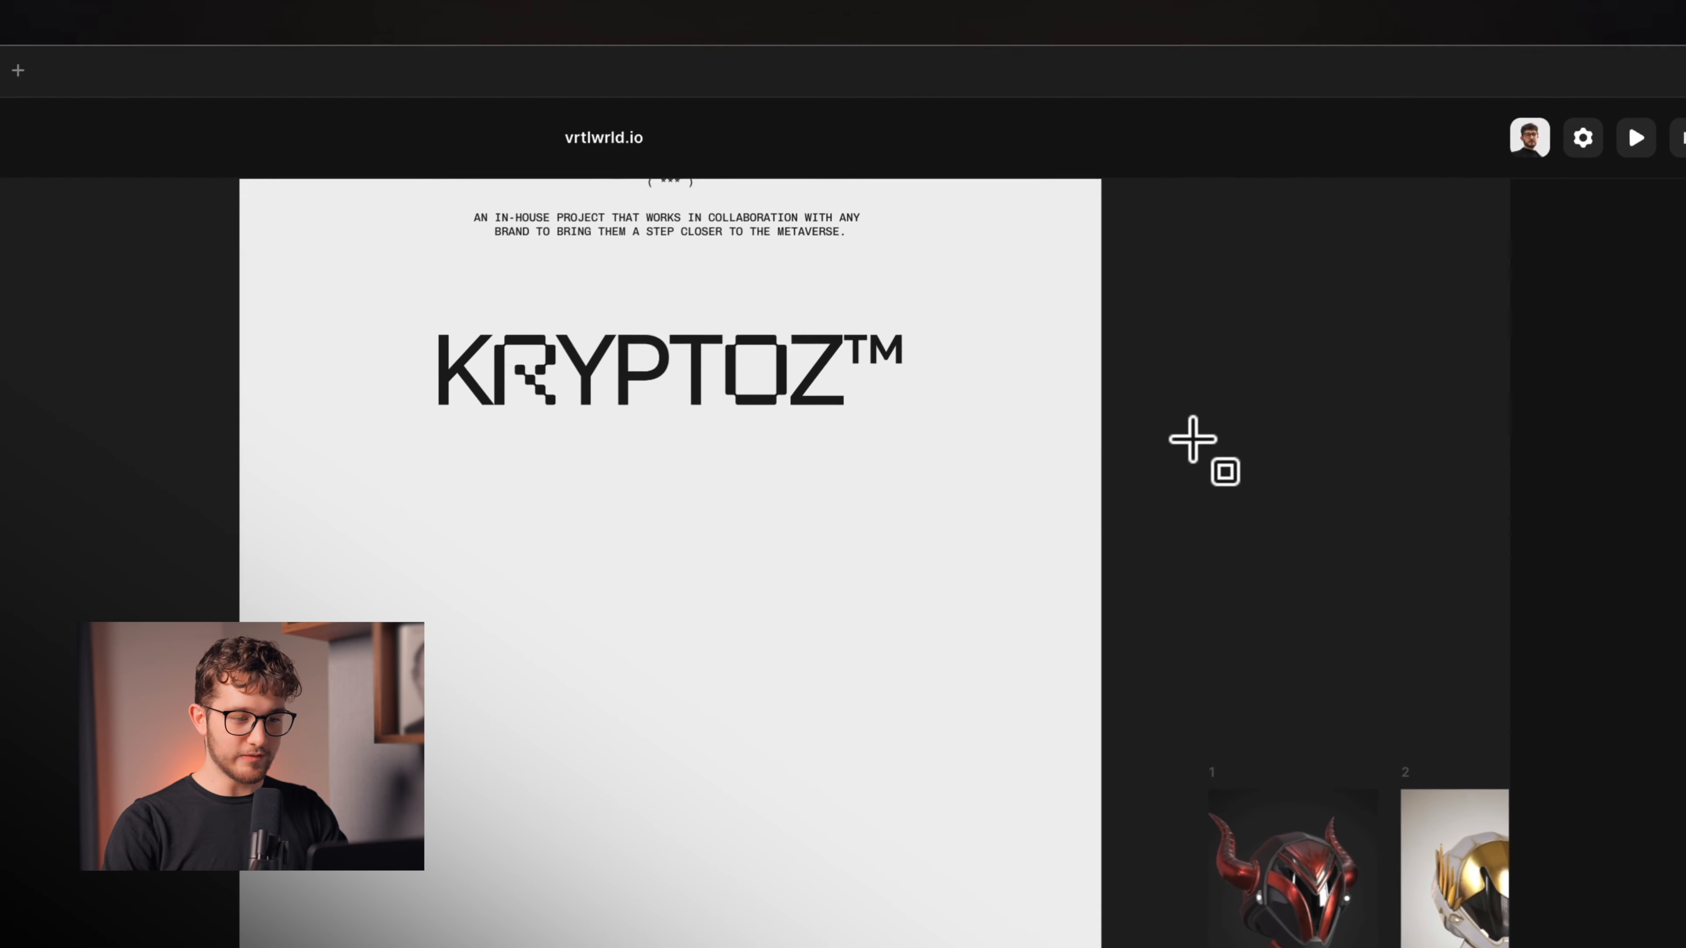
left_click_drag(444, 427, 1019, 450)
left_click_drag(1139, 466, 1142, 468)
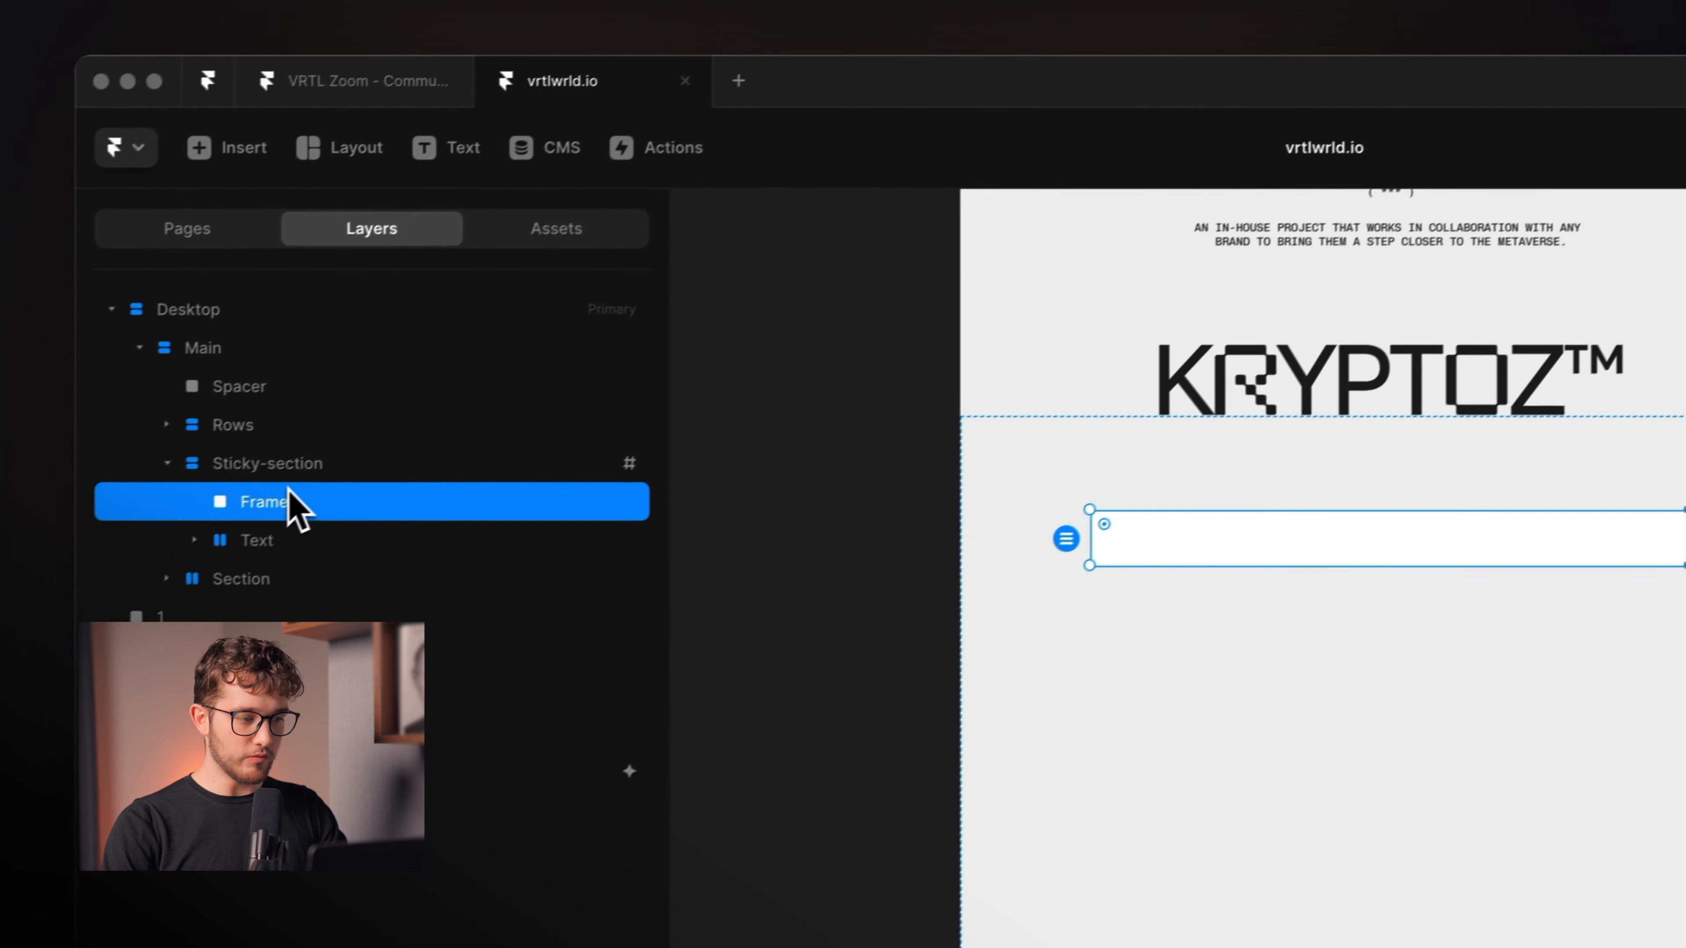
left_click(321, 453)
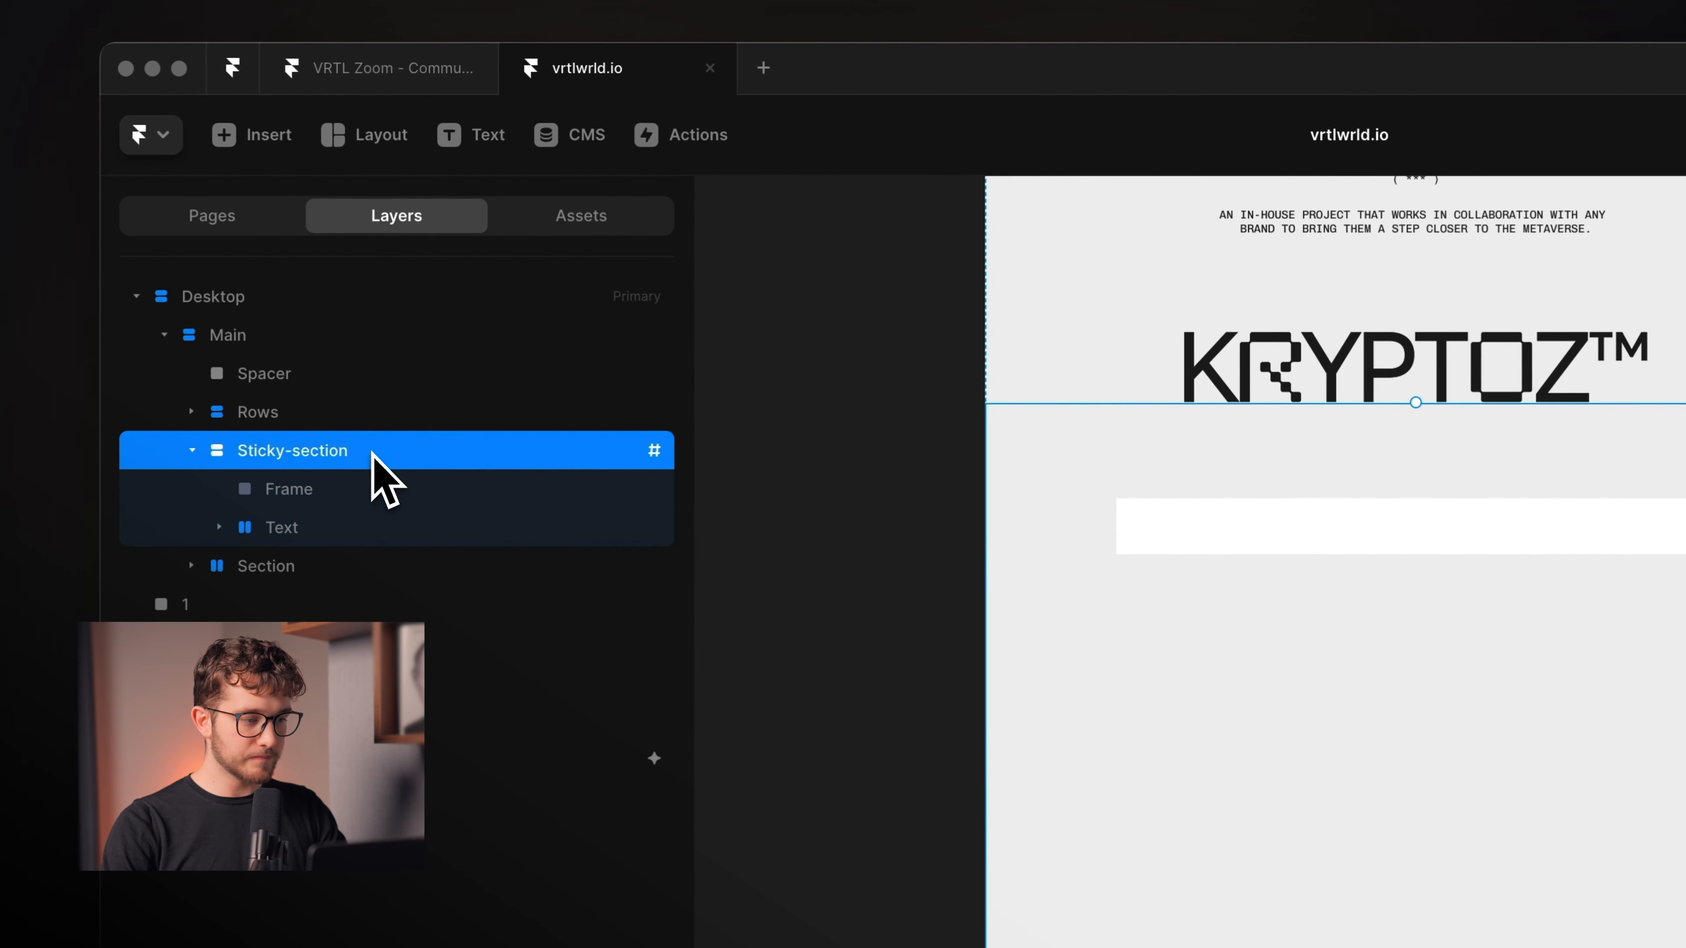
left_click(325, 499)
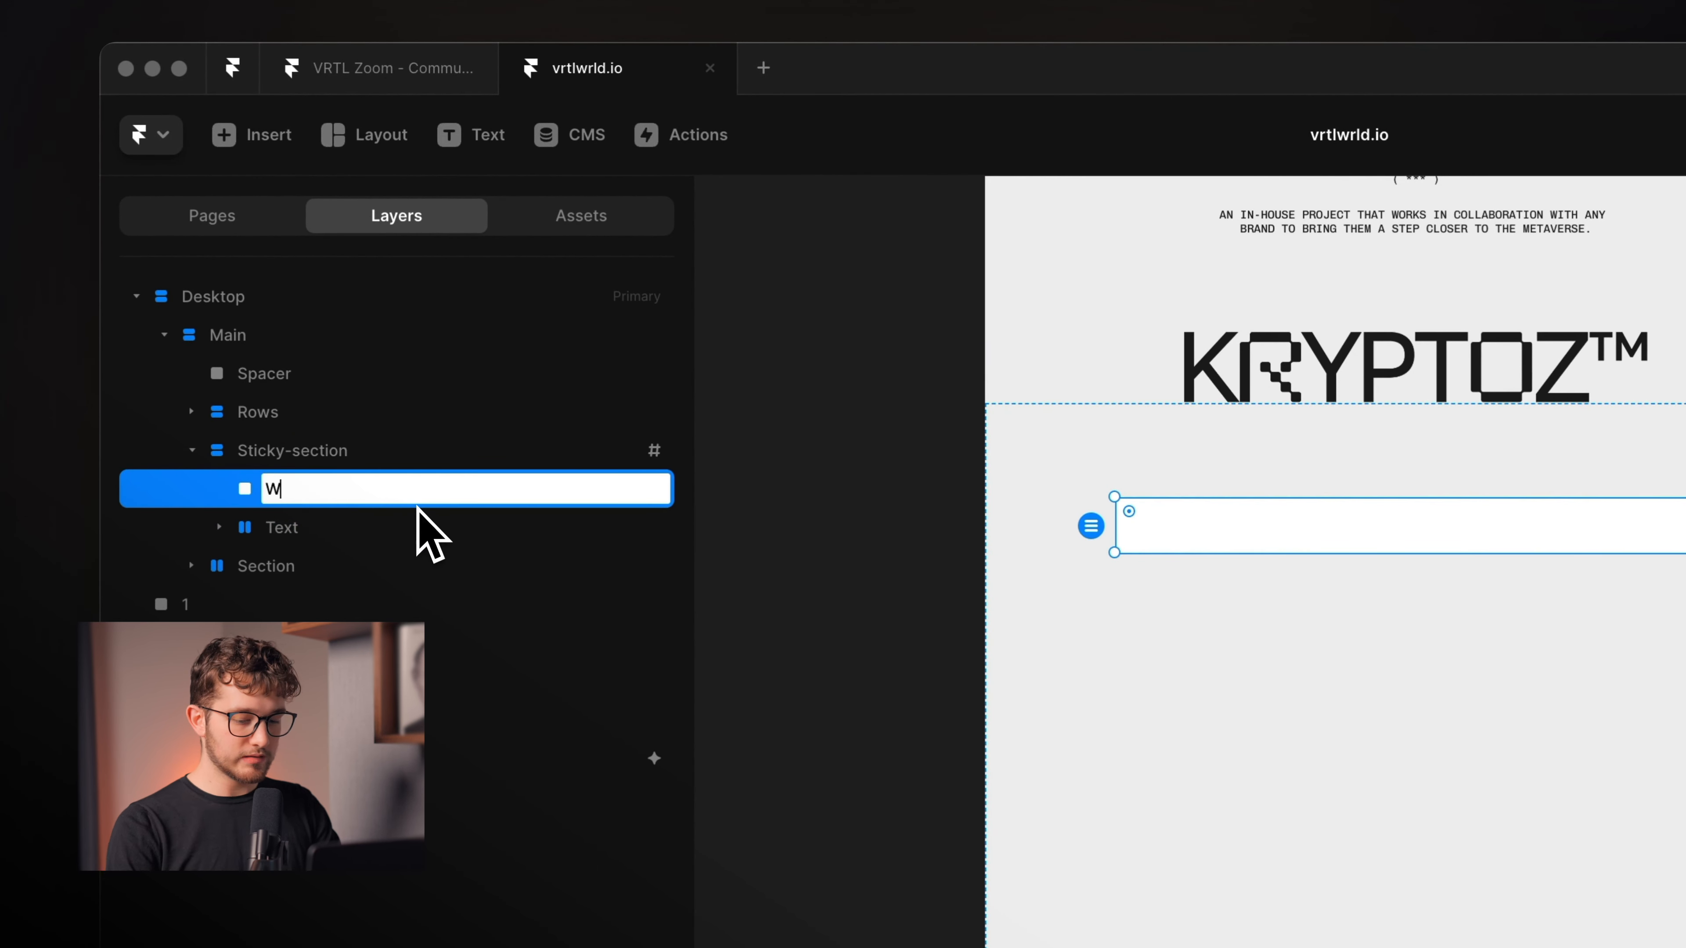
key("Return")
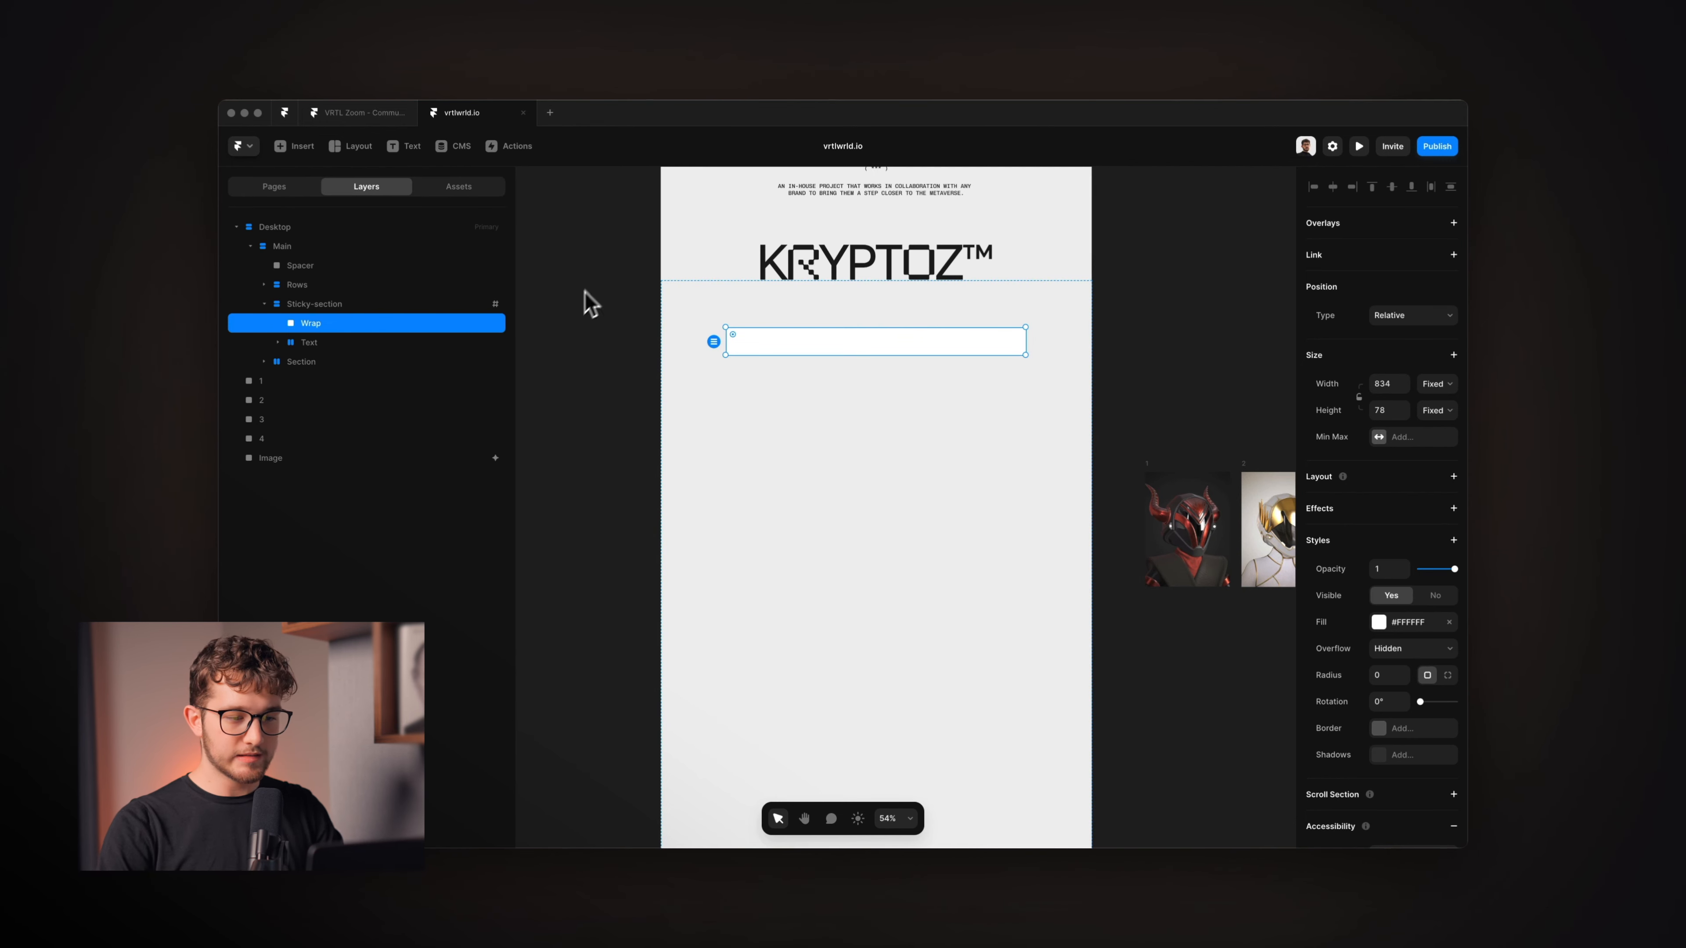
- Size the Wrap frame to 100vh high with Fill width, and remove its white fill
left_click(1437, 409)
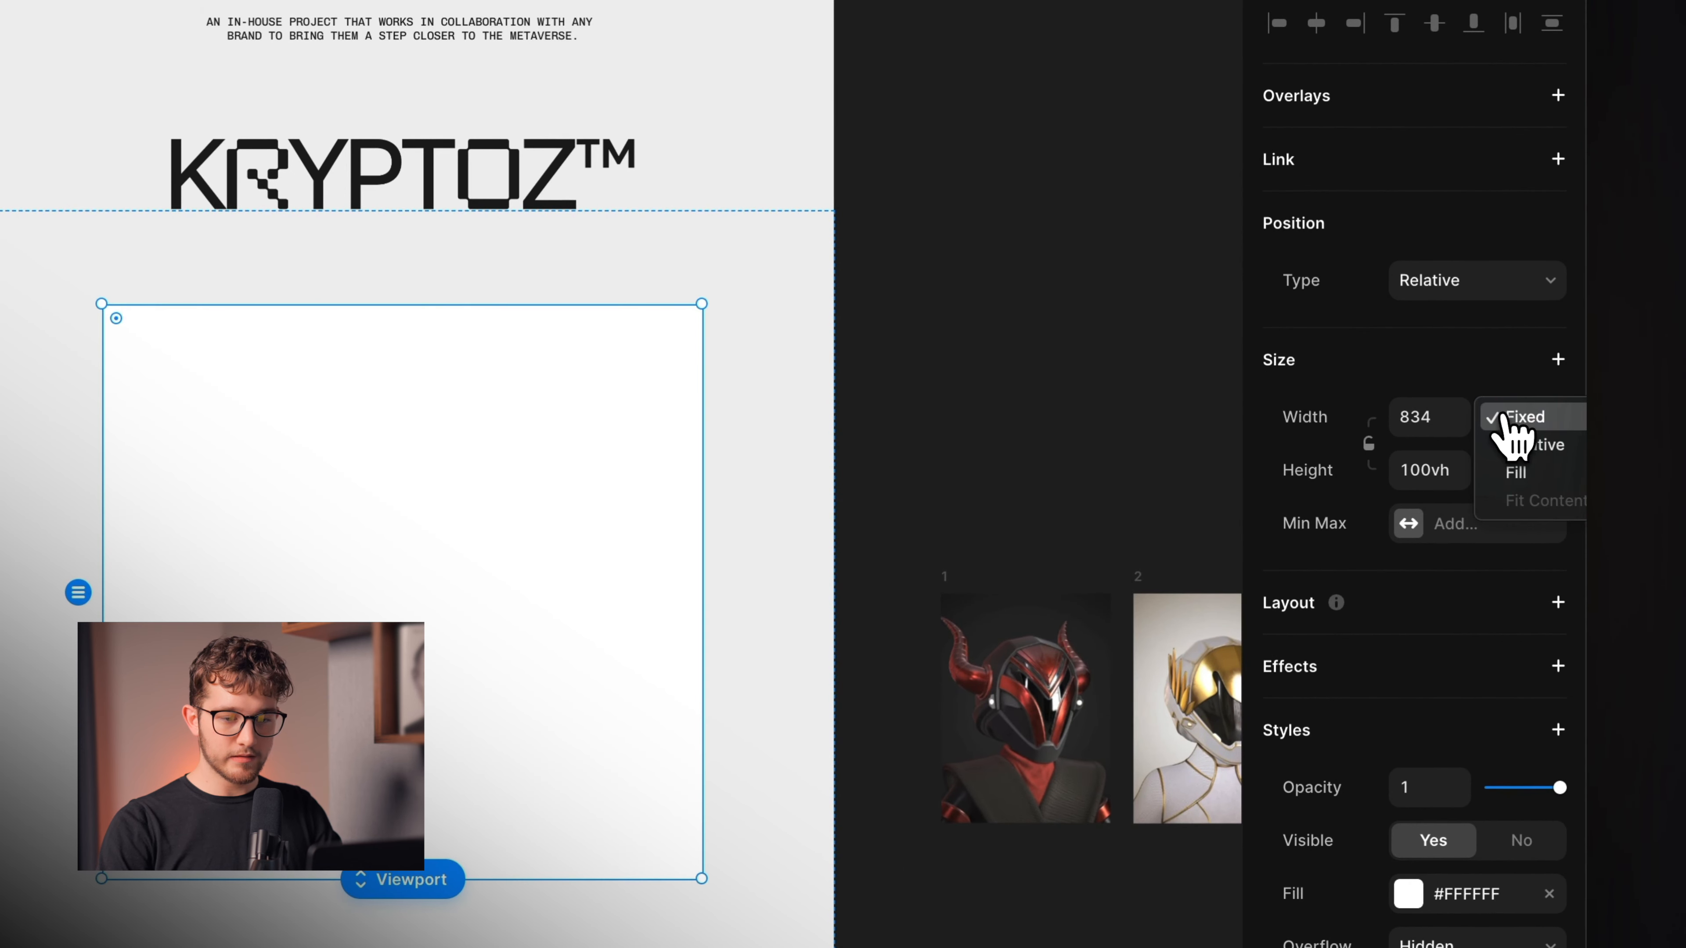
left_click(1516, 472)
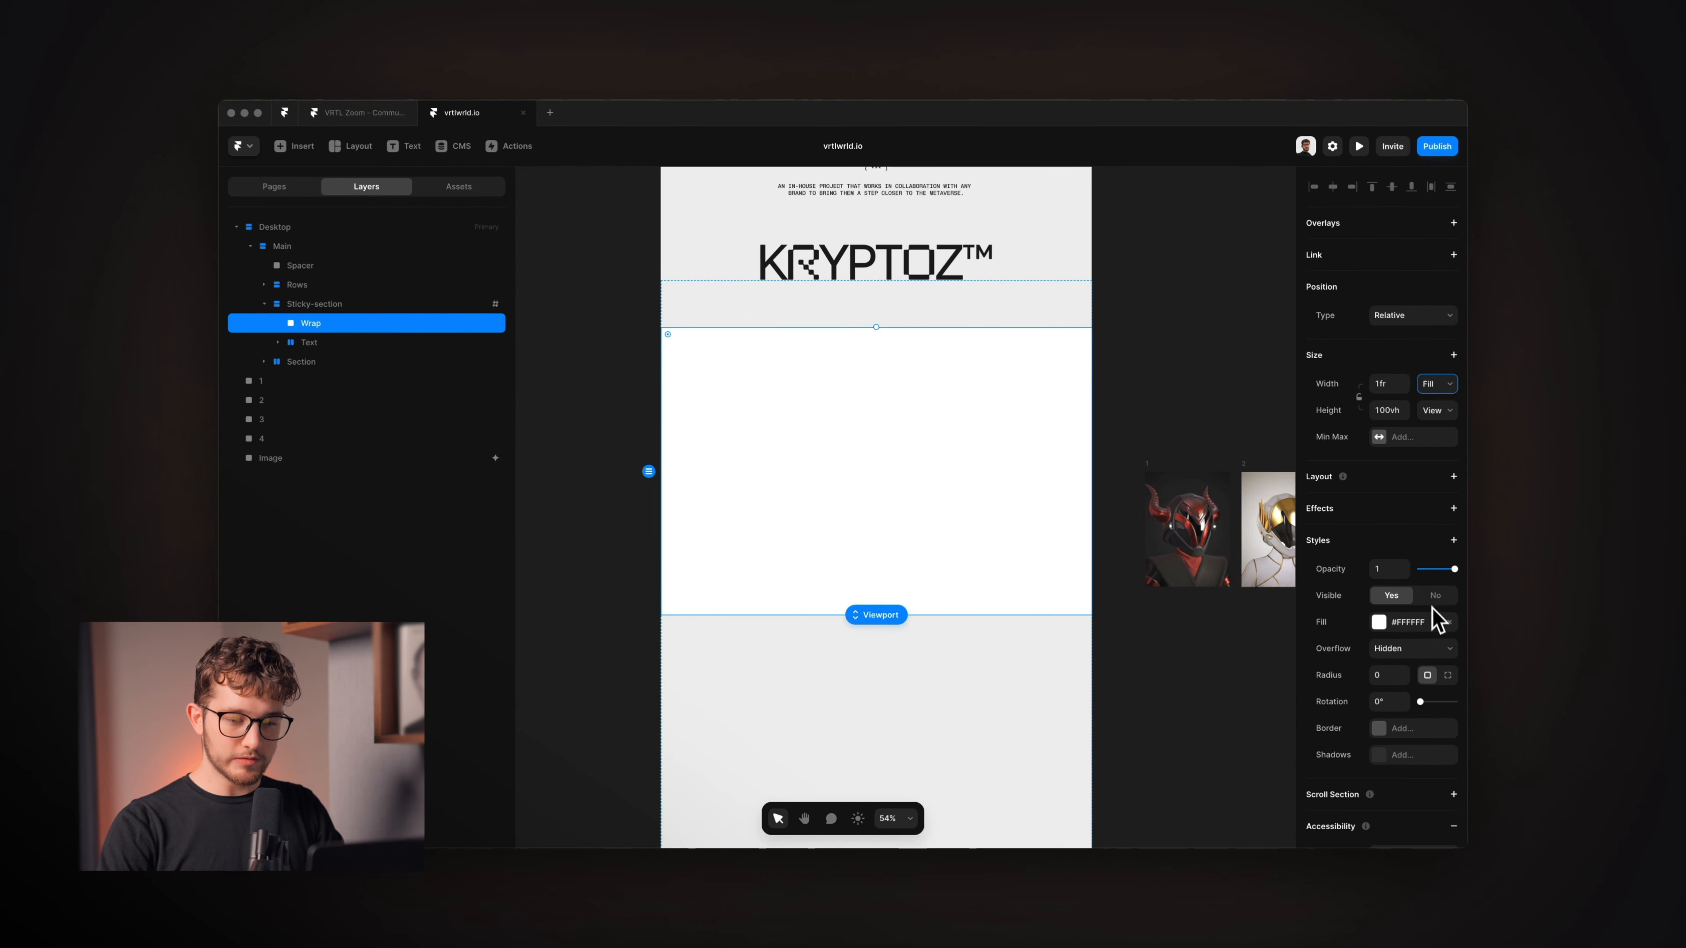
left_click(1447, 622)
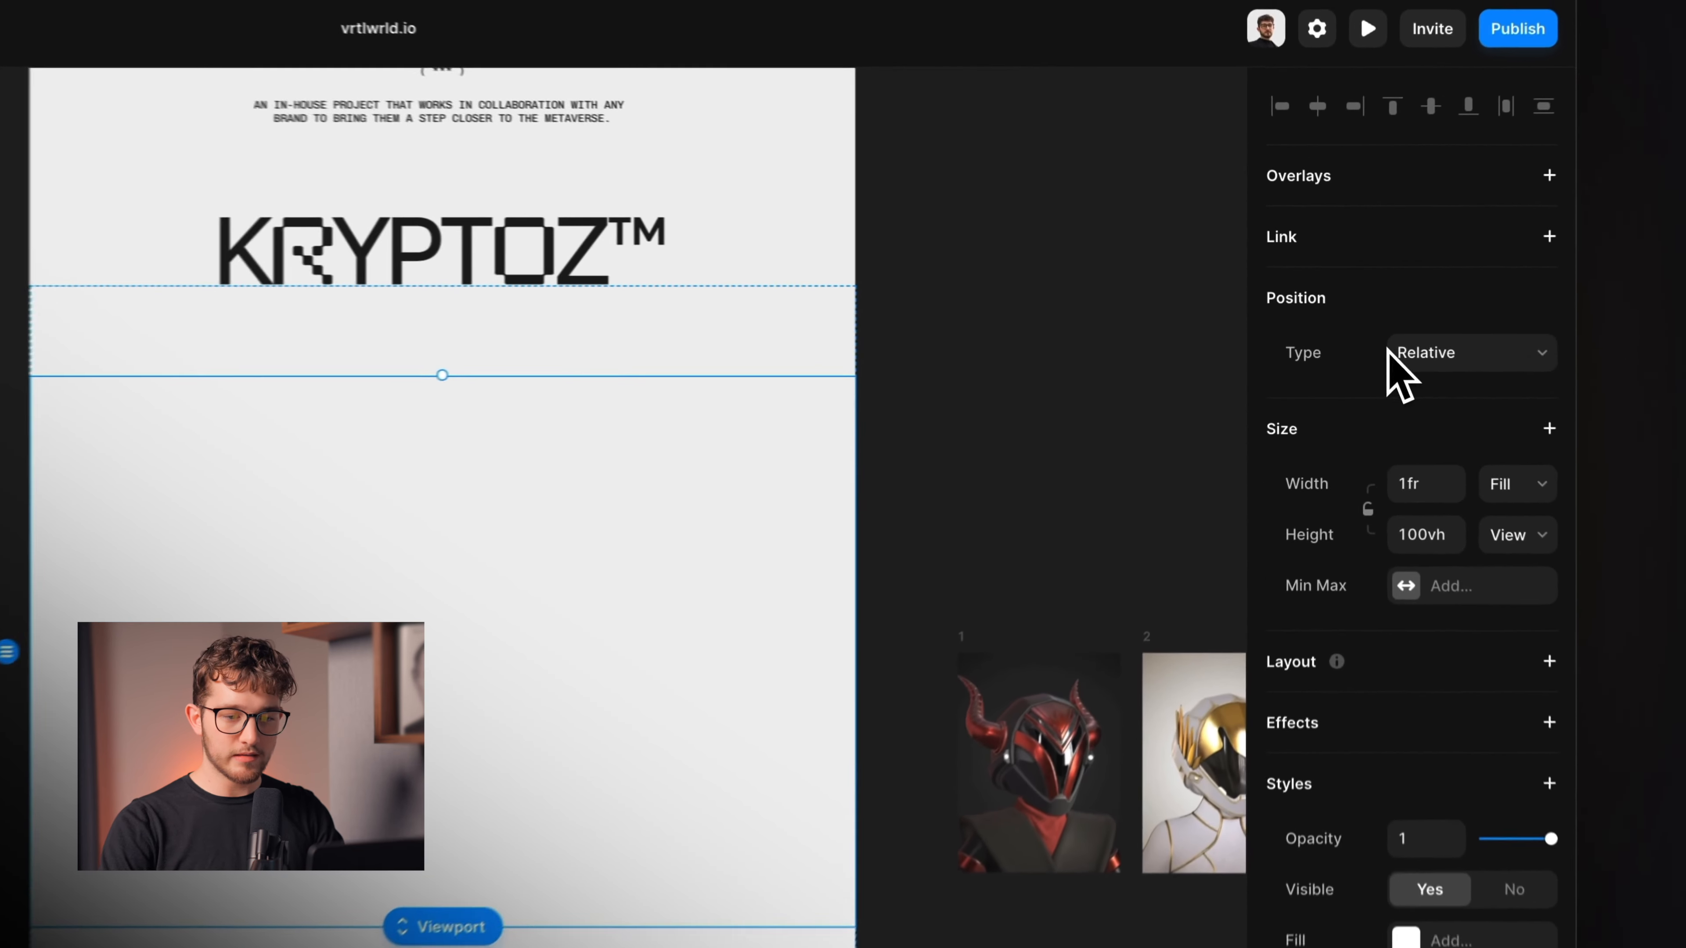
- Set the Wrap frame's position type to Sticky
left_click(1383, 316)
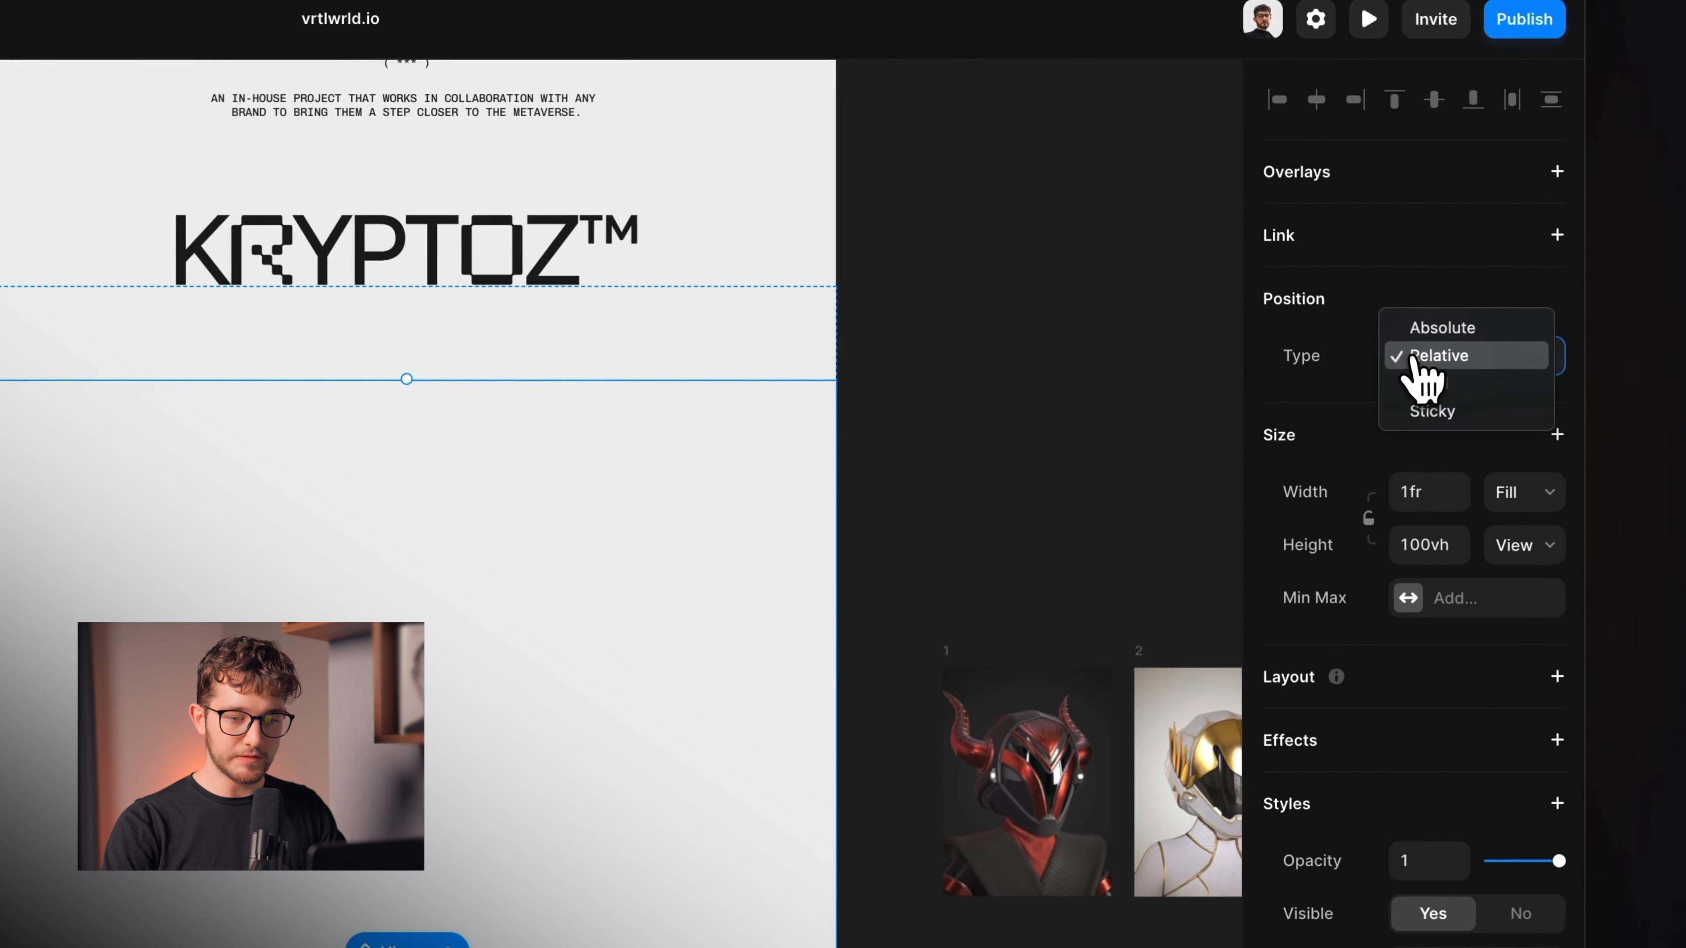
left_click(1459, 435)
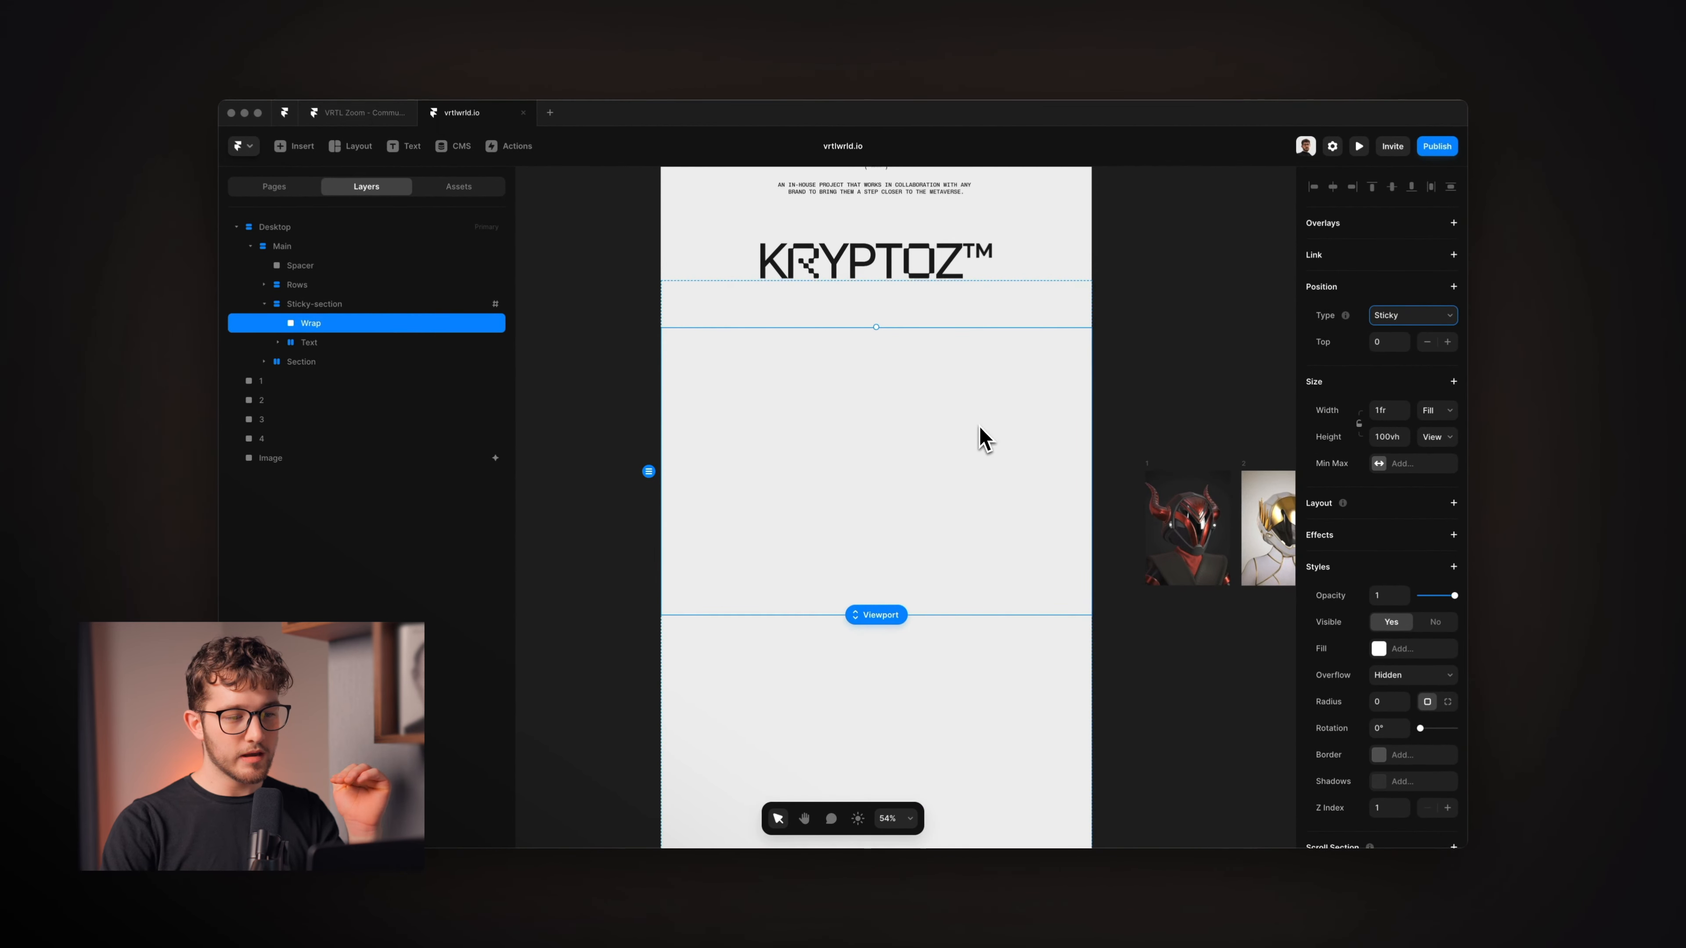
- Examine the full extent of the Sticky-section on the page
scroll(978, 427, "down", 5)
scroll(977, 429, "down", 2)
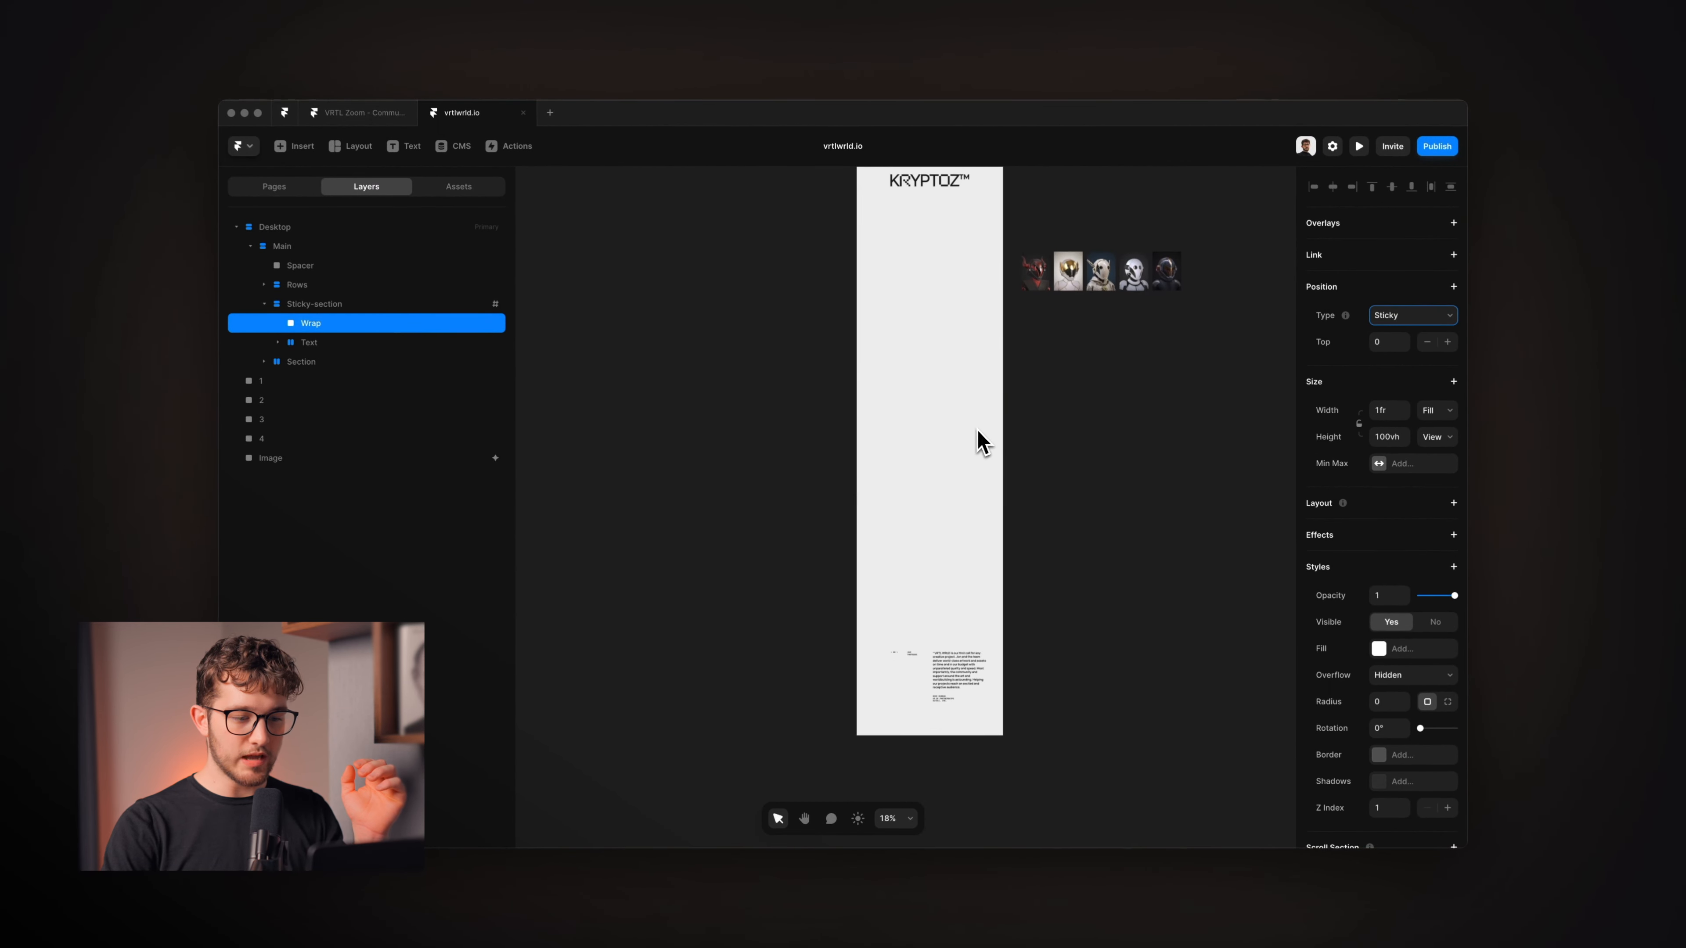
left_click(382, 306)
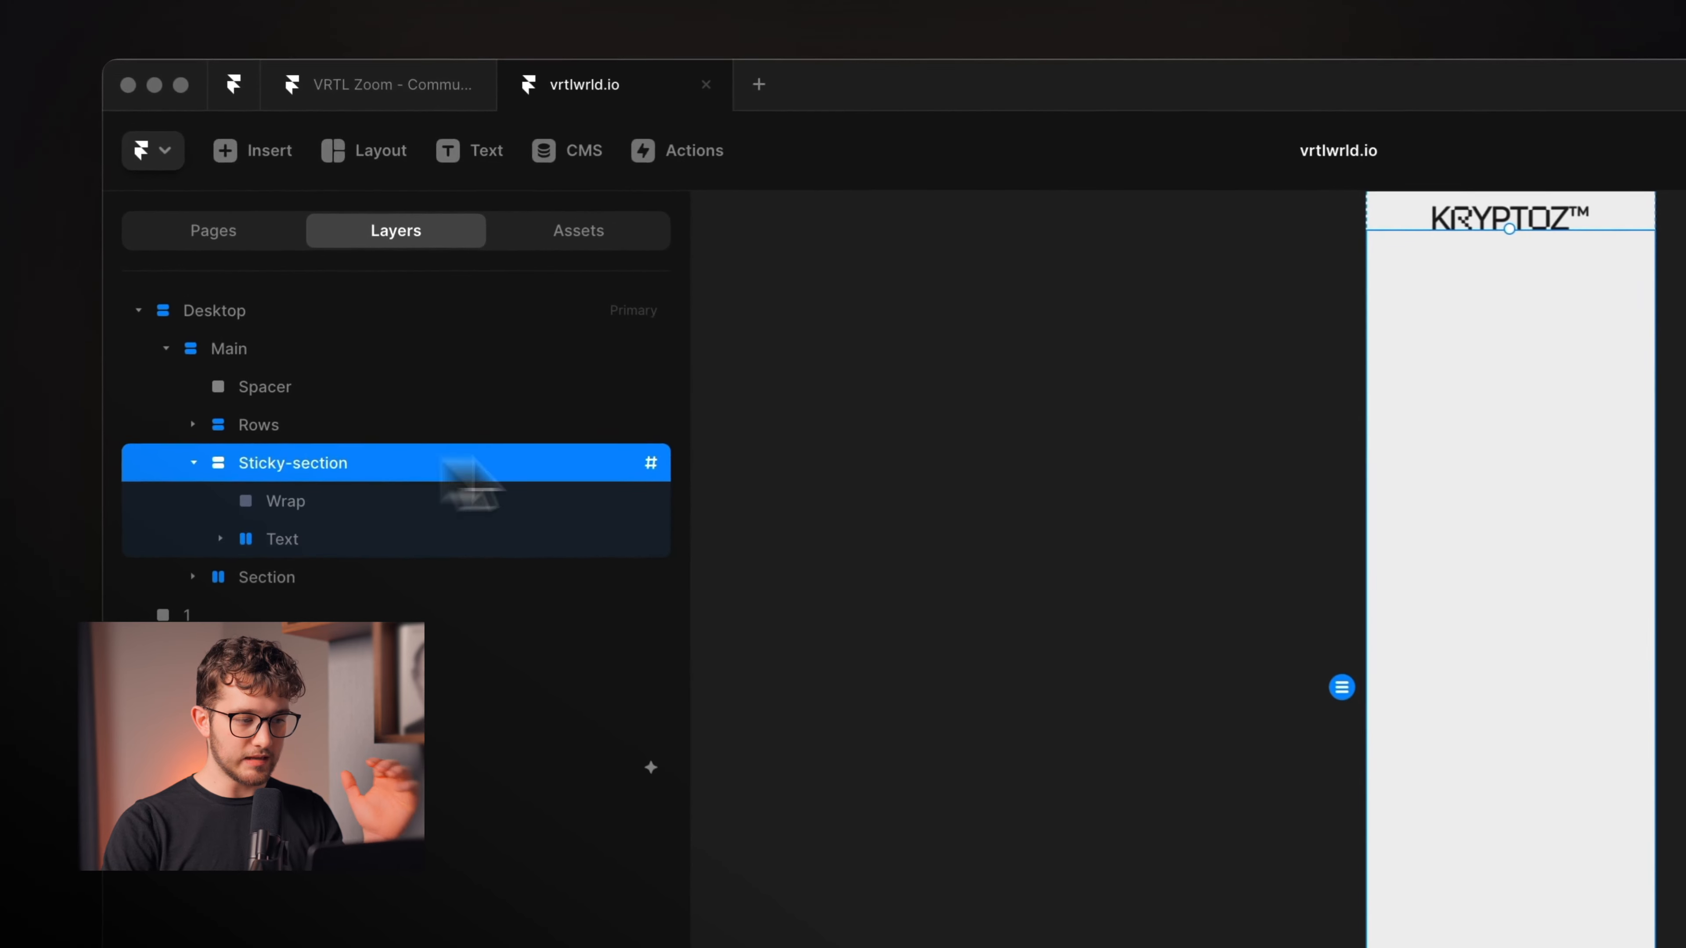
scroll(998, 279, "up", 3)
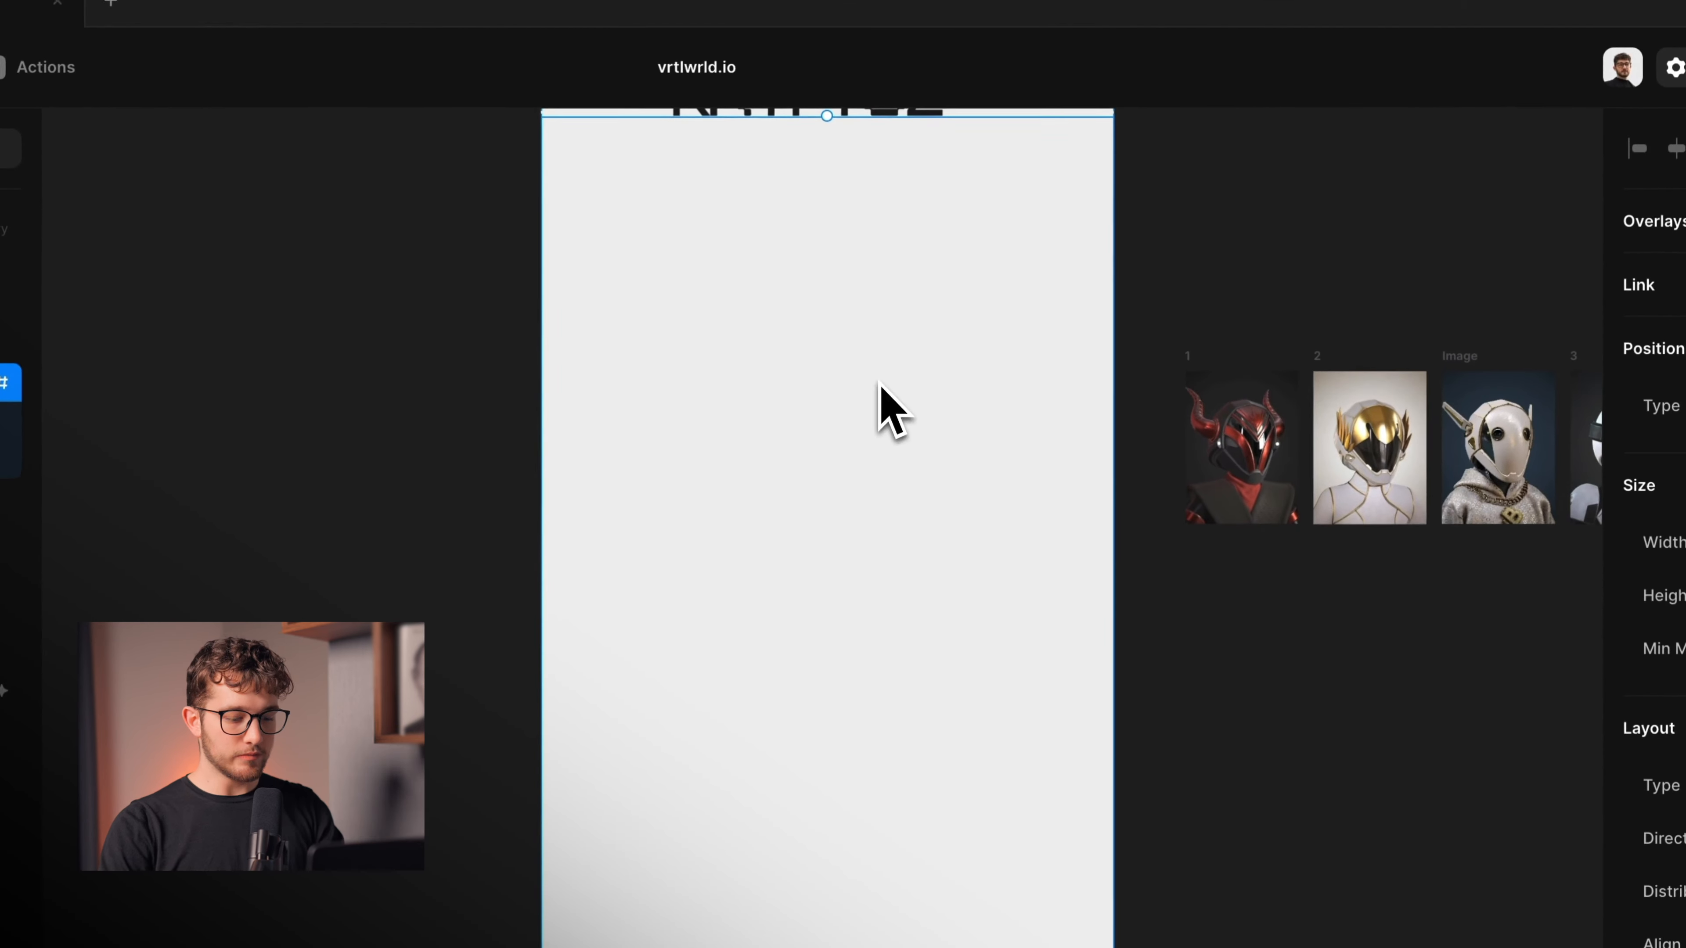
scroll(999, 91, "up", 1)
left_click(998, 90)
scroll(999, 90, "up", 1)
- Check the overflow settings of the Sticky-section layer and its parent Main layer
left_click(376, 306)
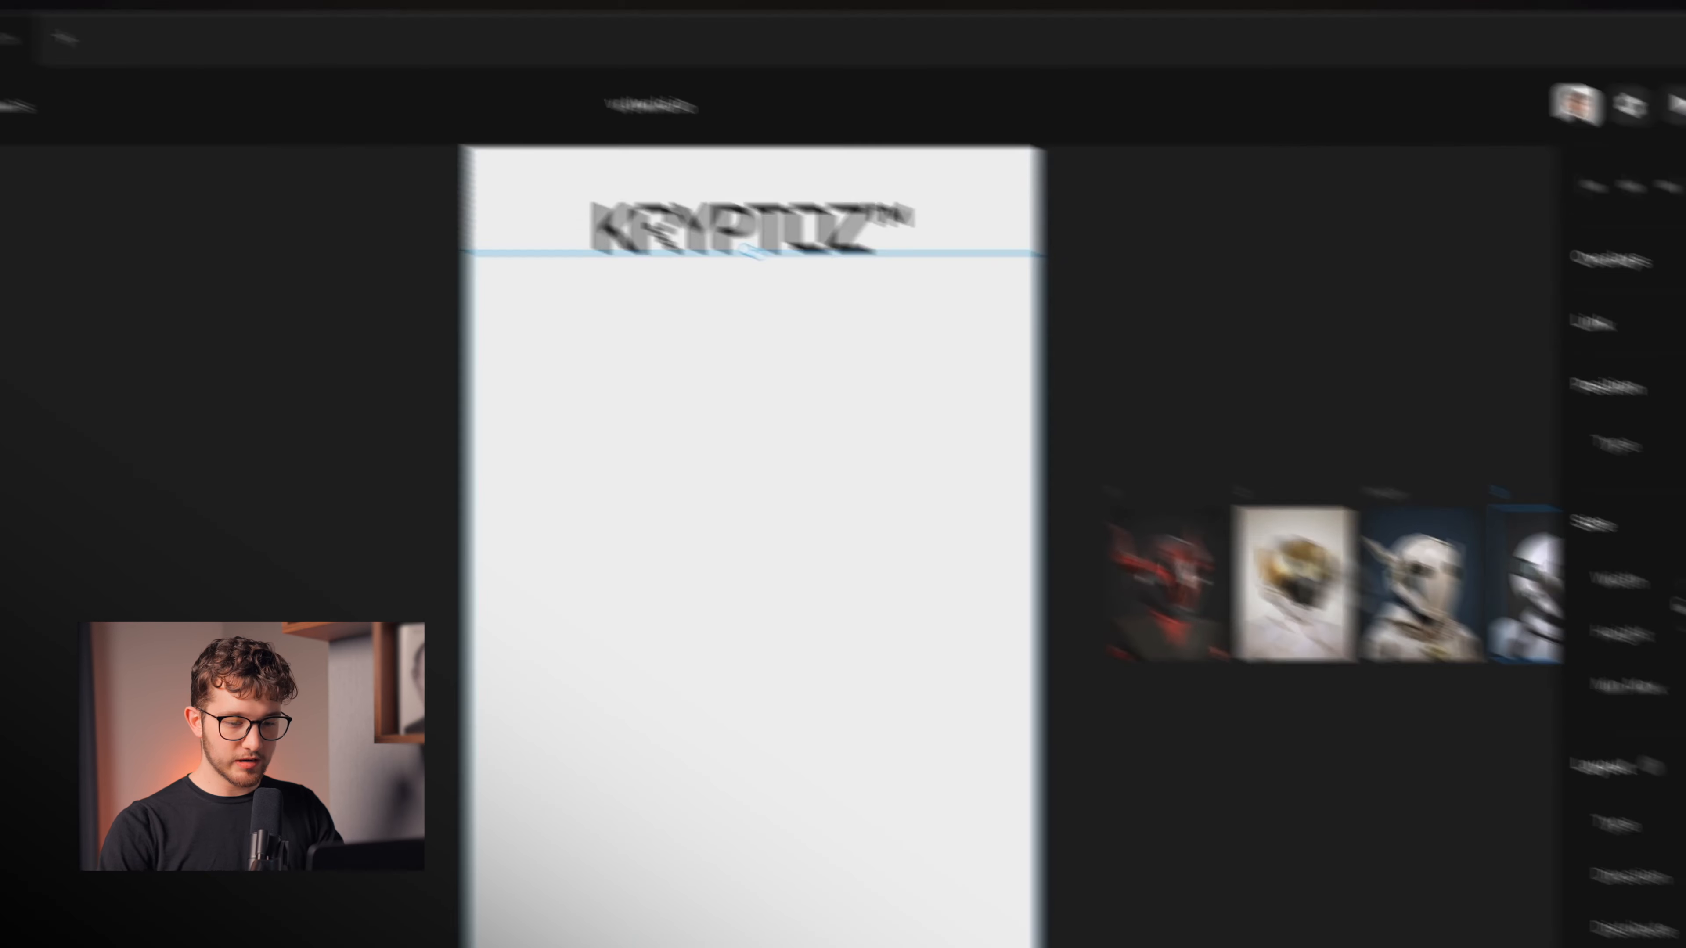
scroll(1535, 591, "down", 6)
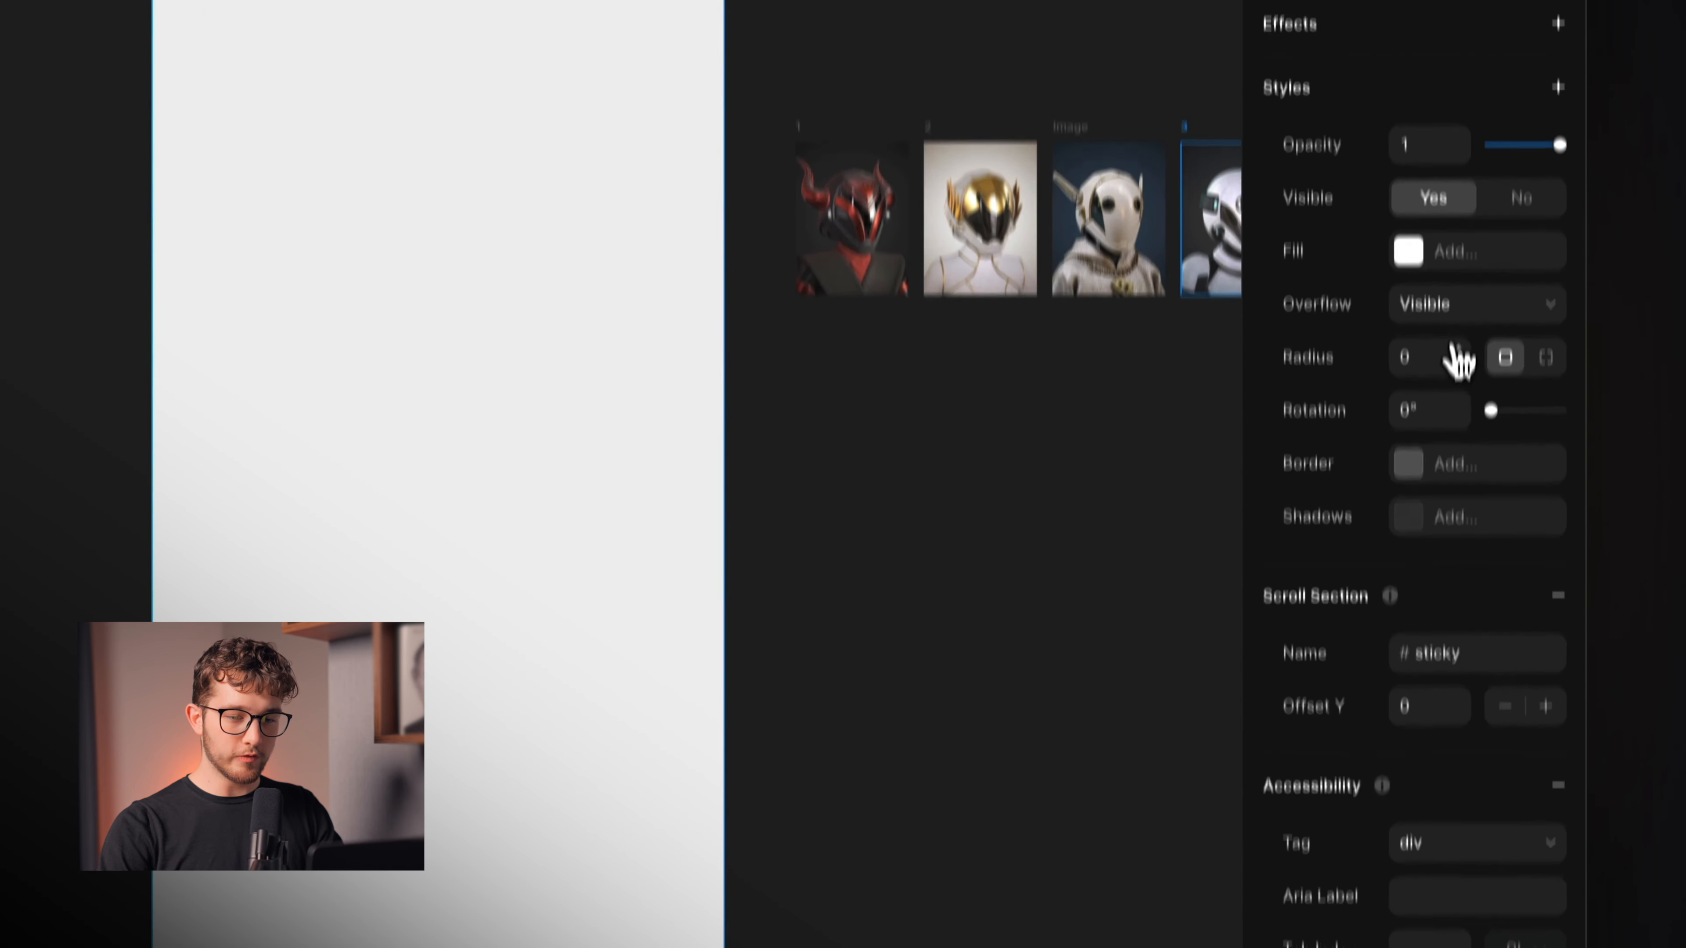
left_click(1460, 305)
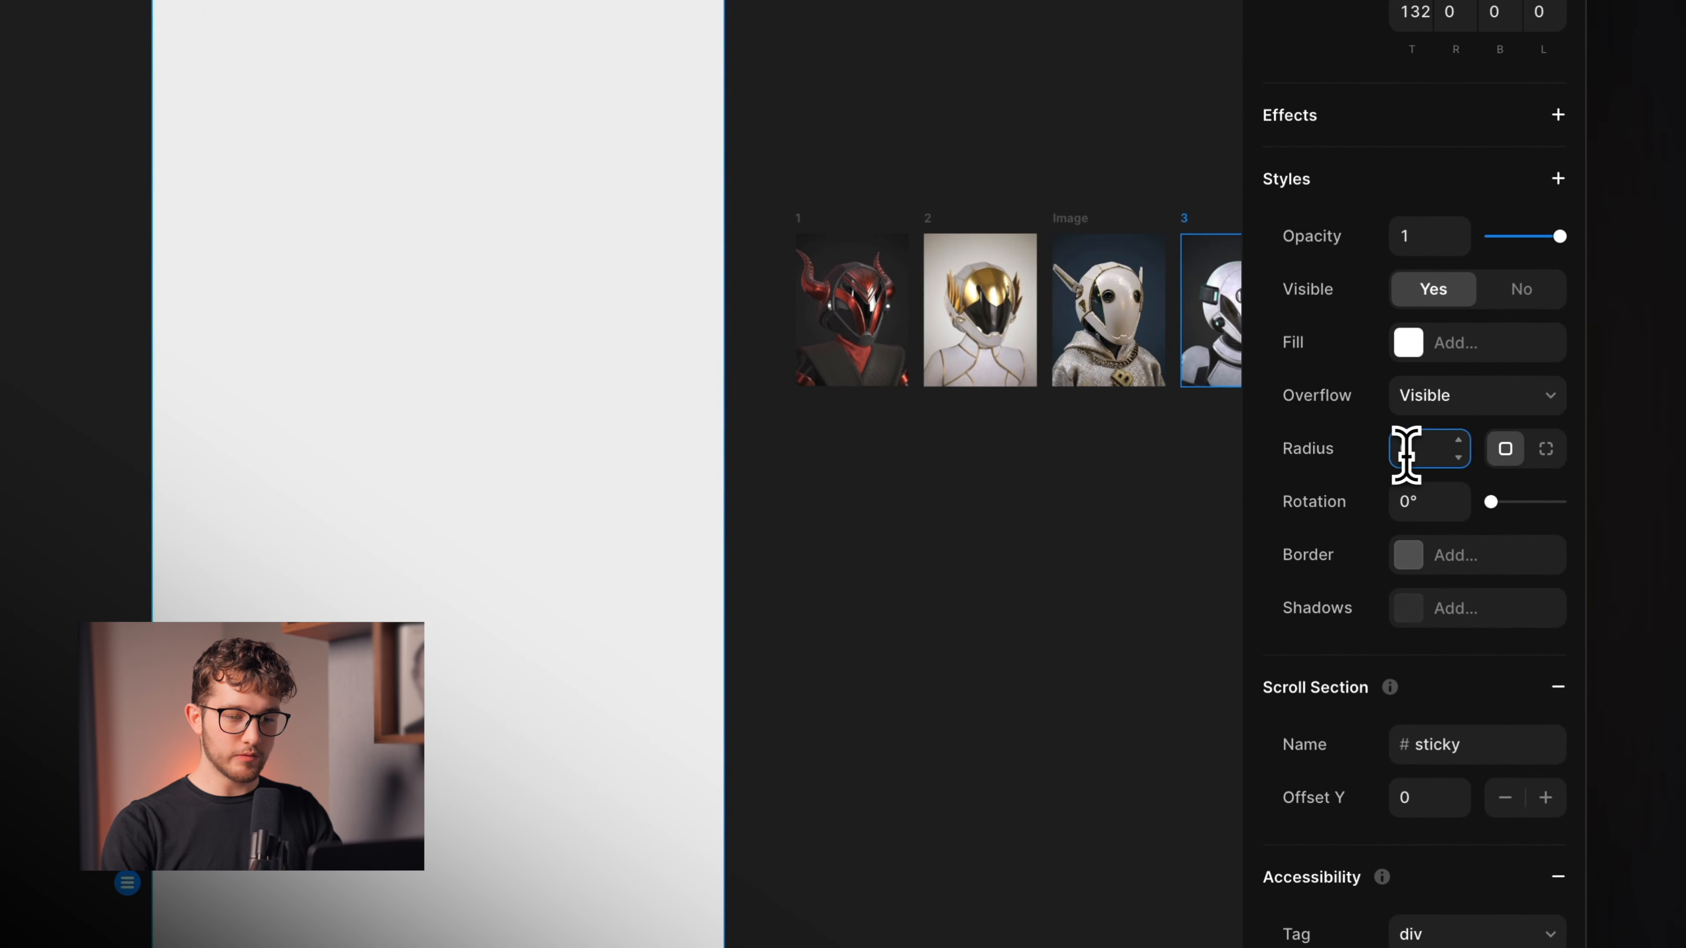
left_click(397, 367)
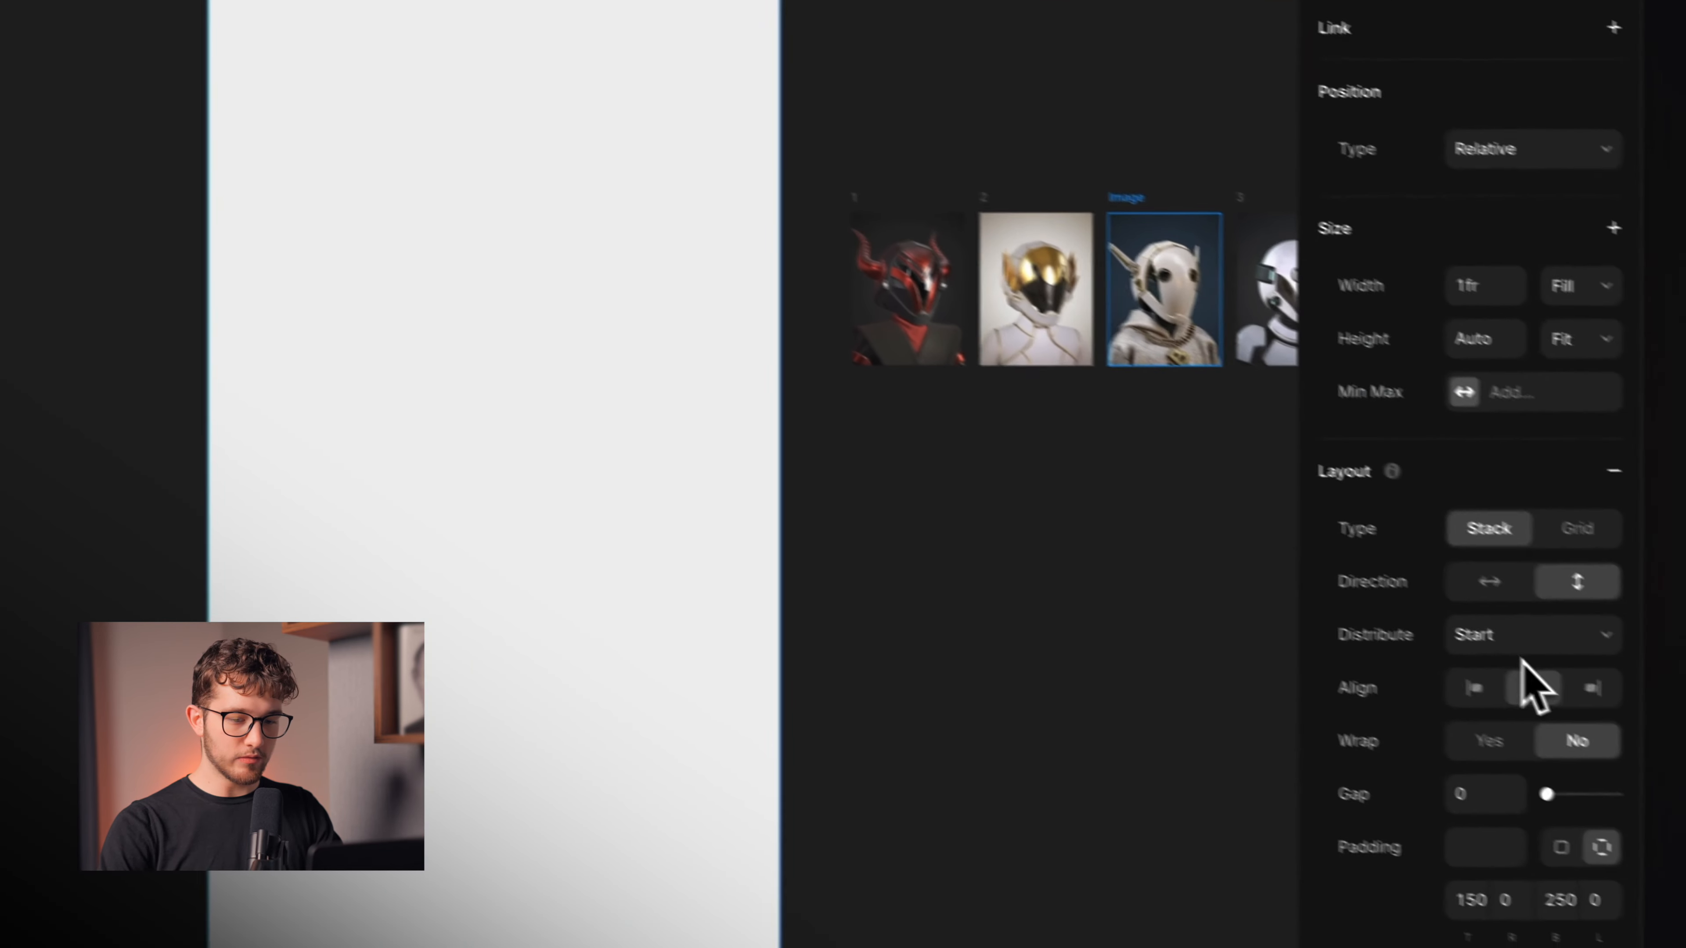
scroll(1507, 674, "down", 5)
scroll(1471, 637, "down", 3)
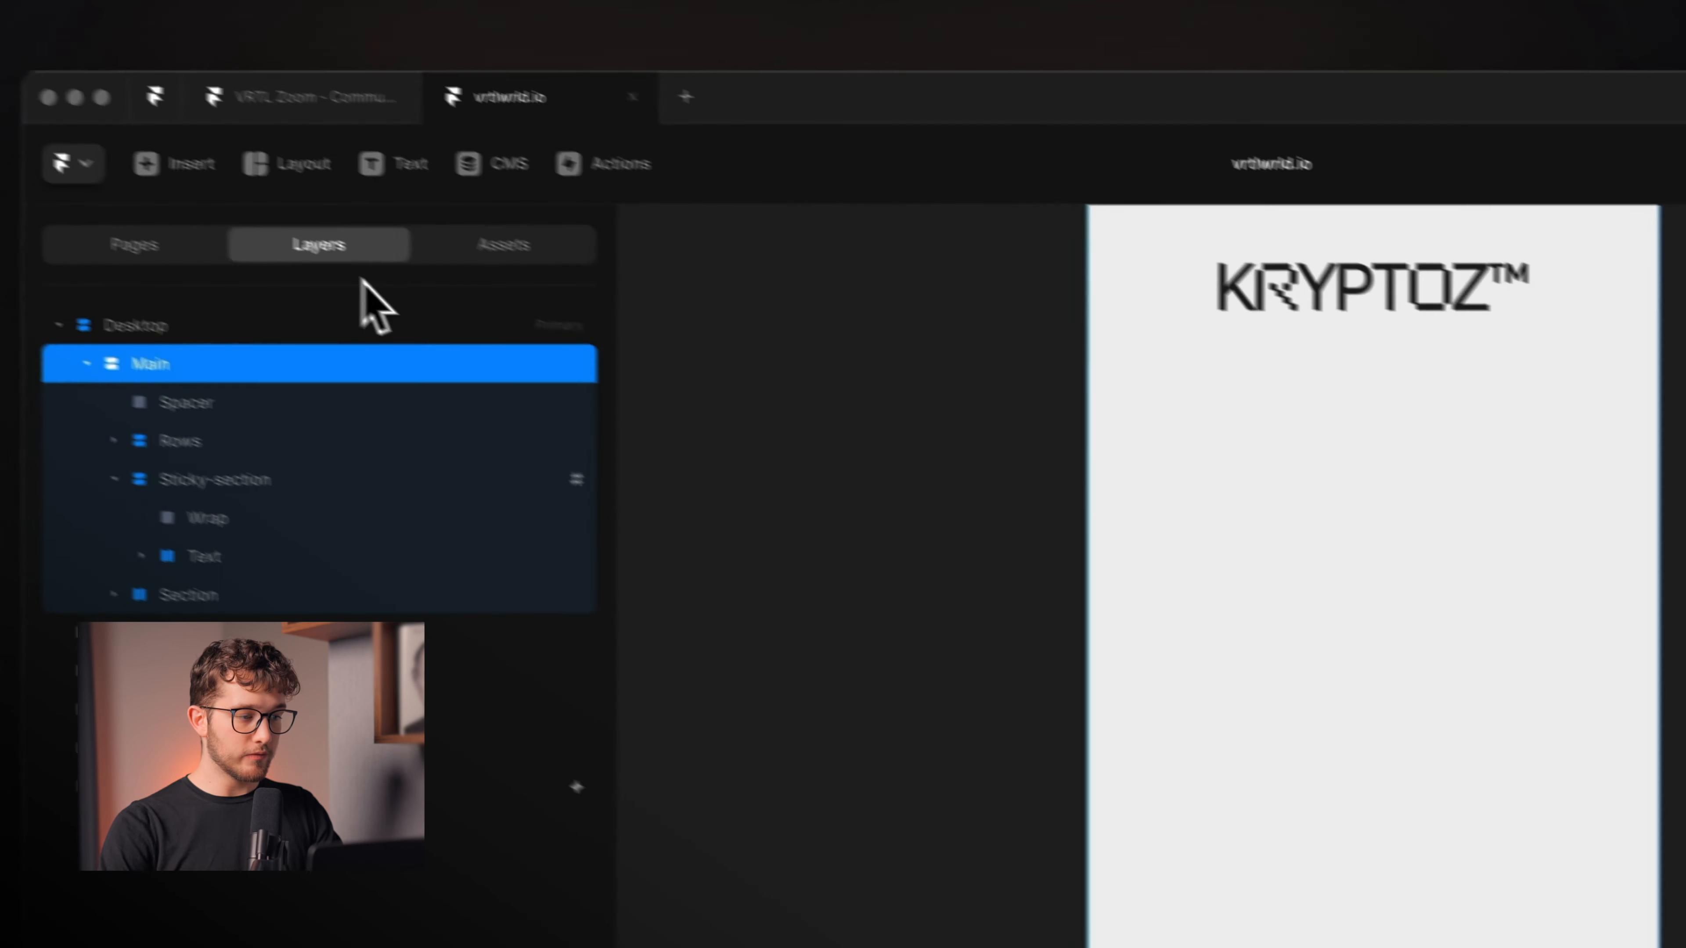
- Set the overflow of the Desktop breakpoint to Visible
left_click(377, 325)
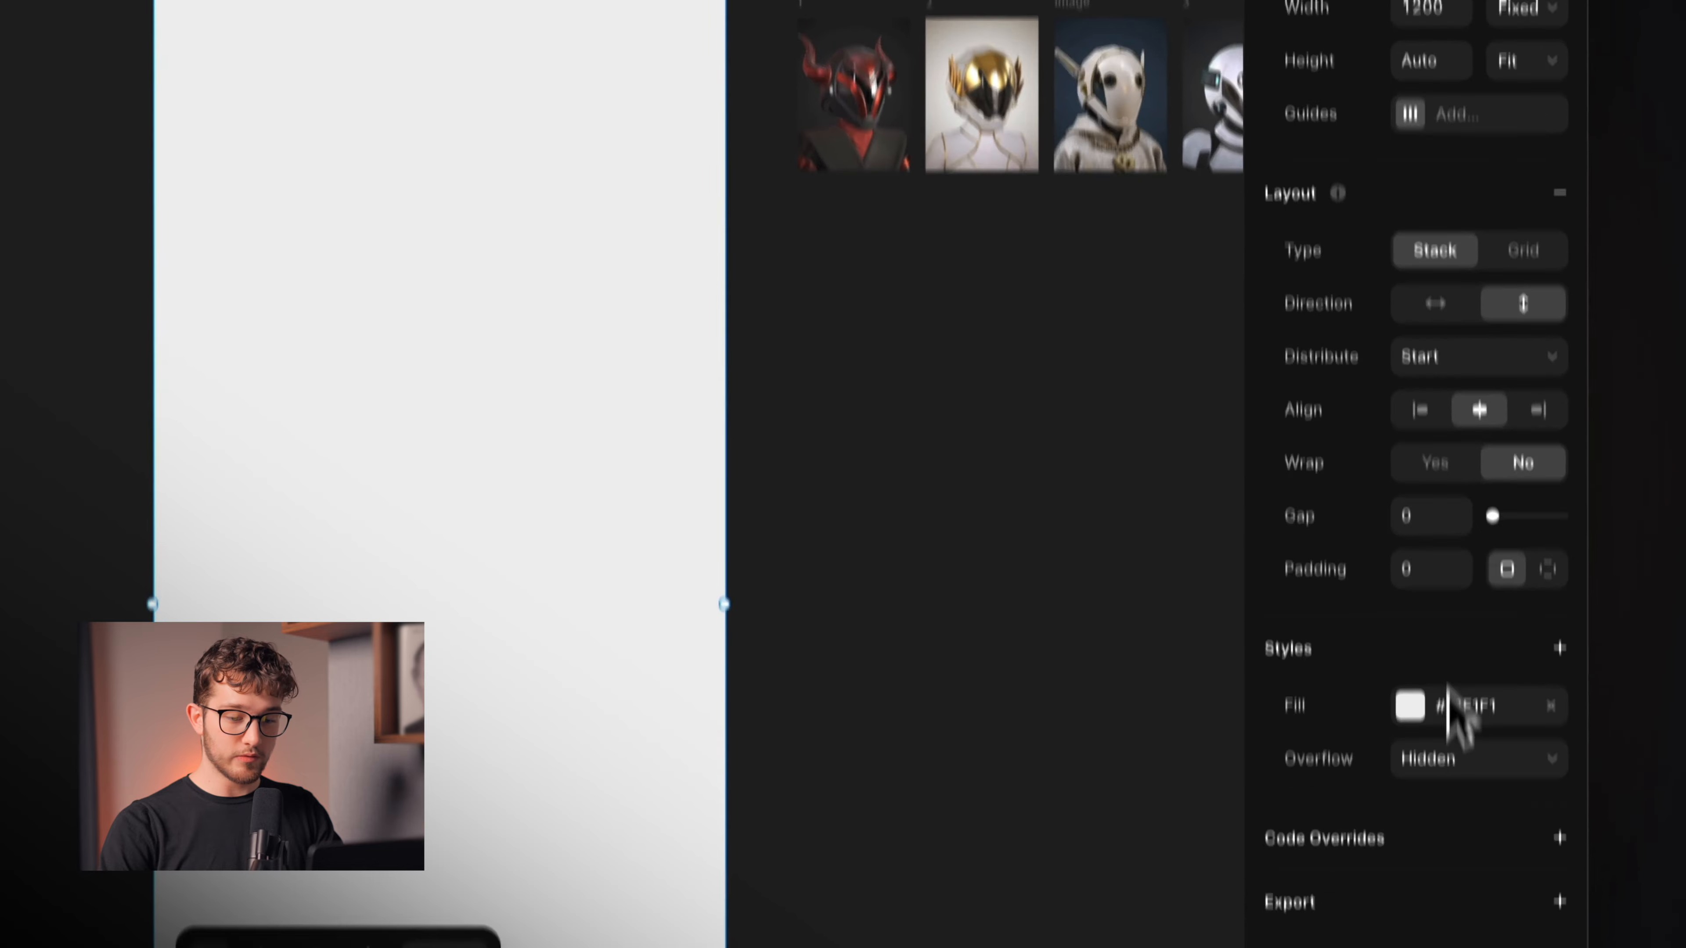
left_click(1436, 620)
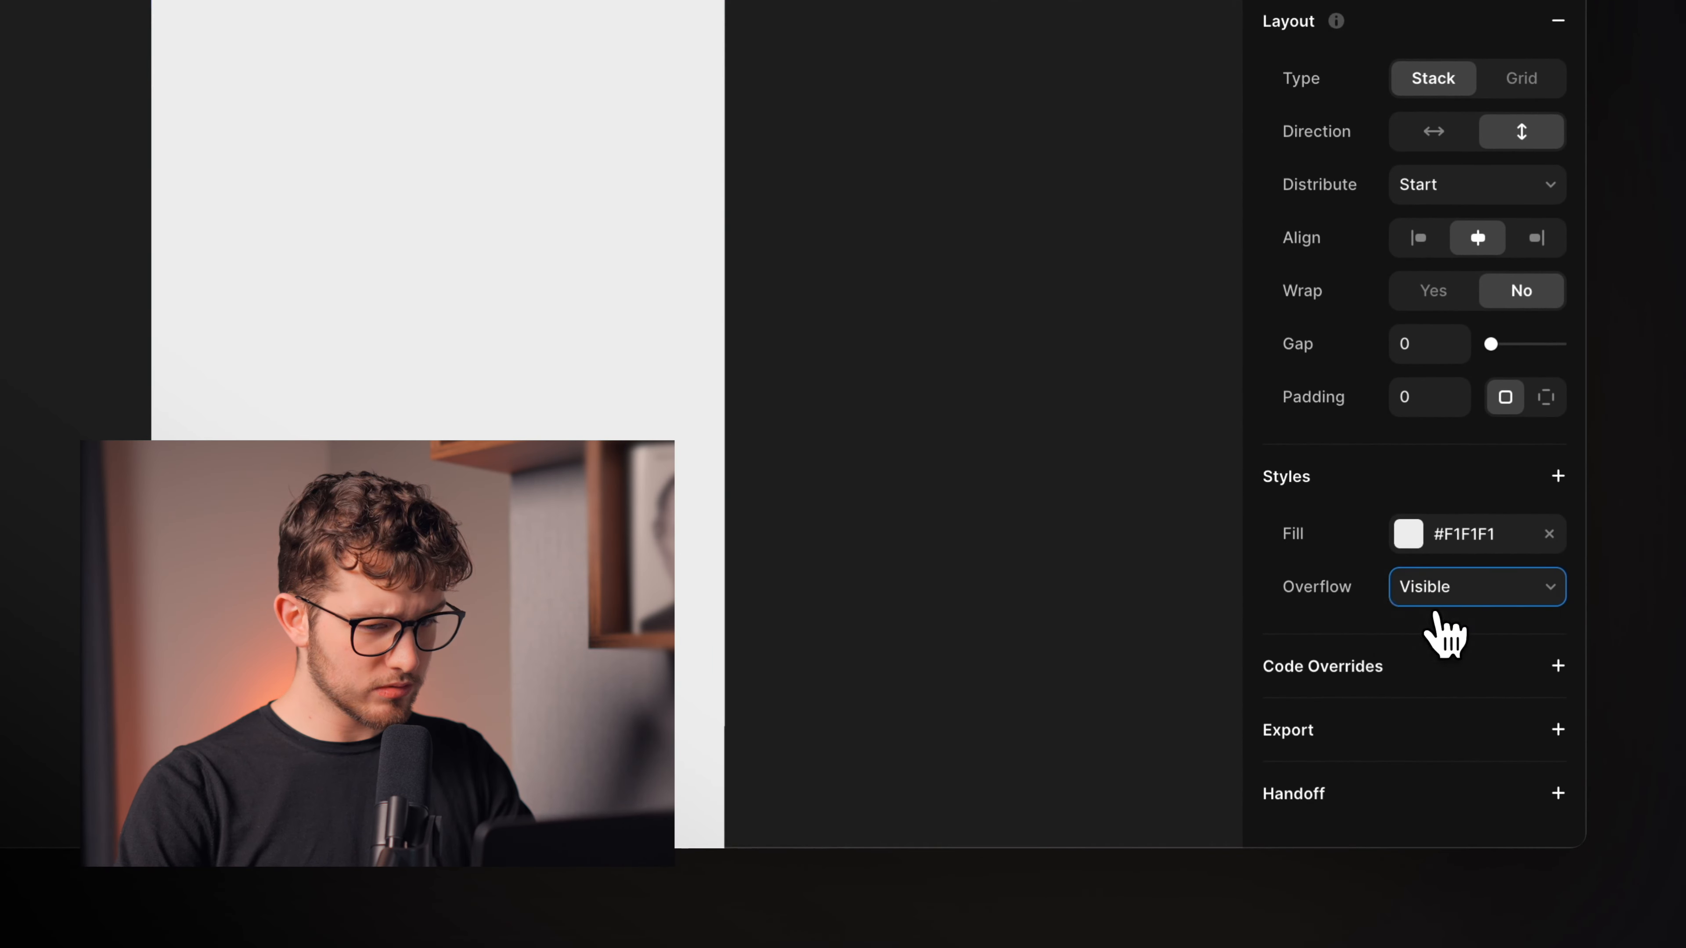
scroll(1077, 490, "up", 7)
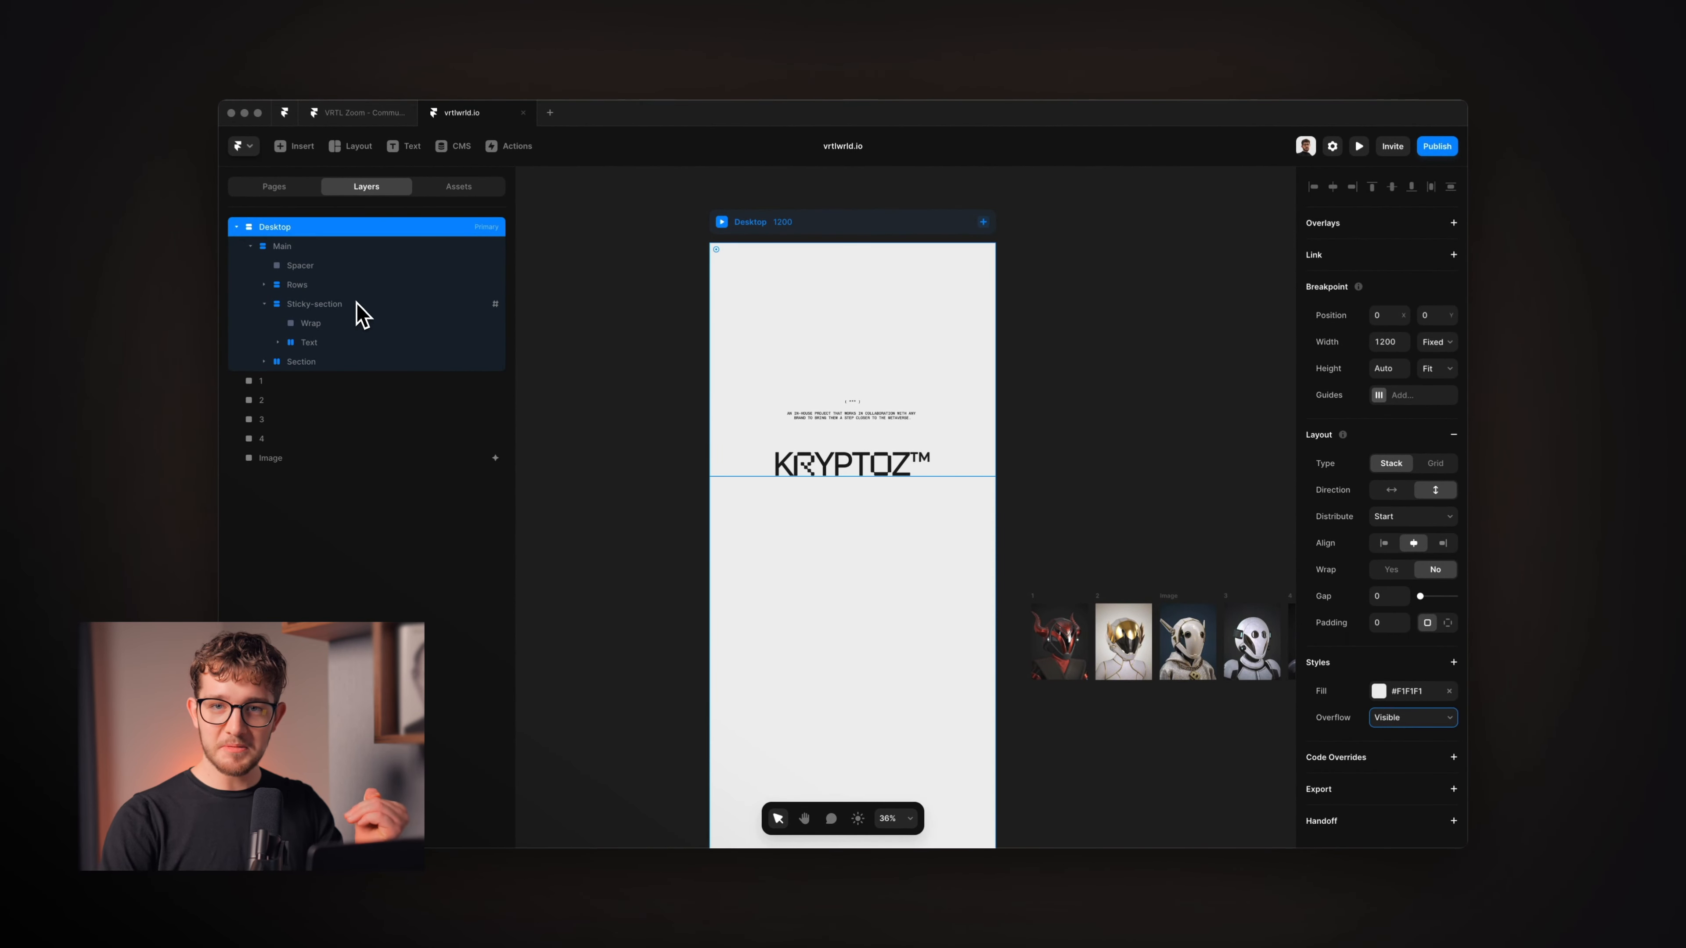
- Draw a frame about 949 by 442 inside the Wrap frame and center it there
scroll(779, 545, "down", 5)
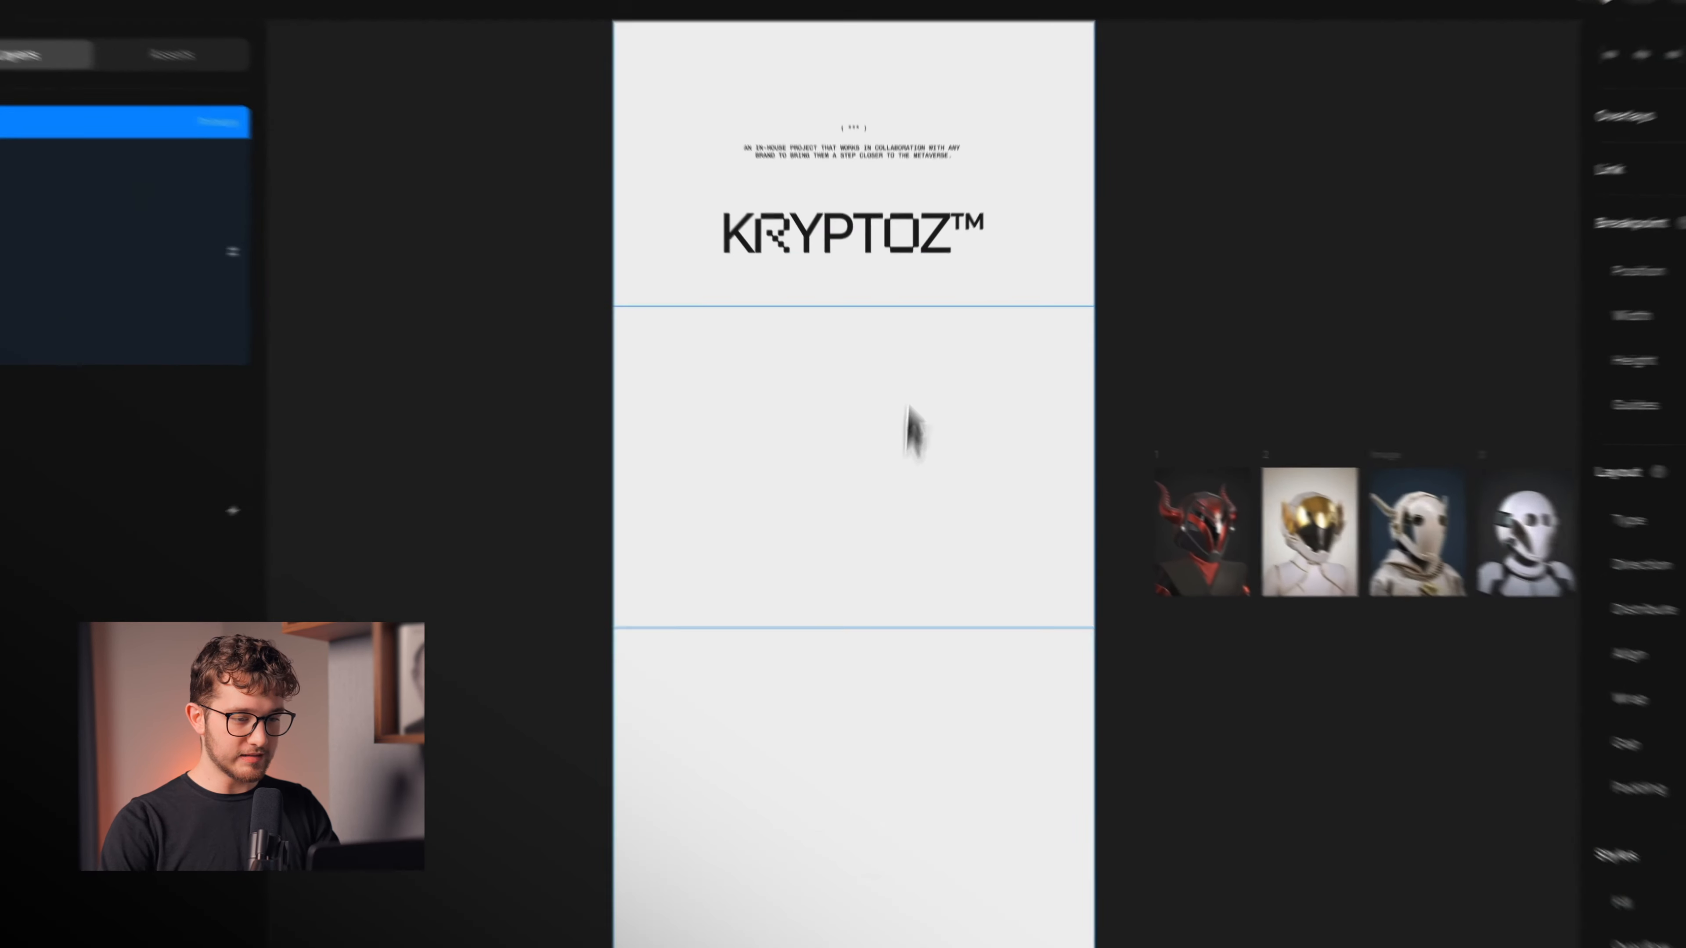
left_click(909, 392)
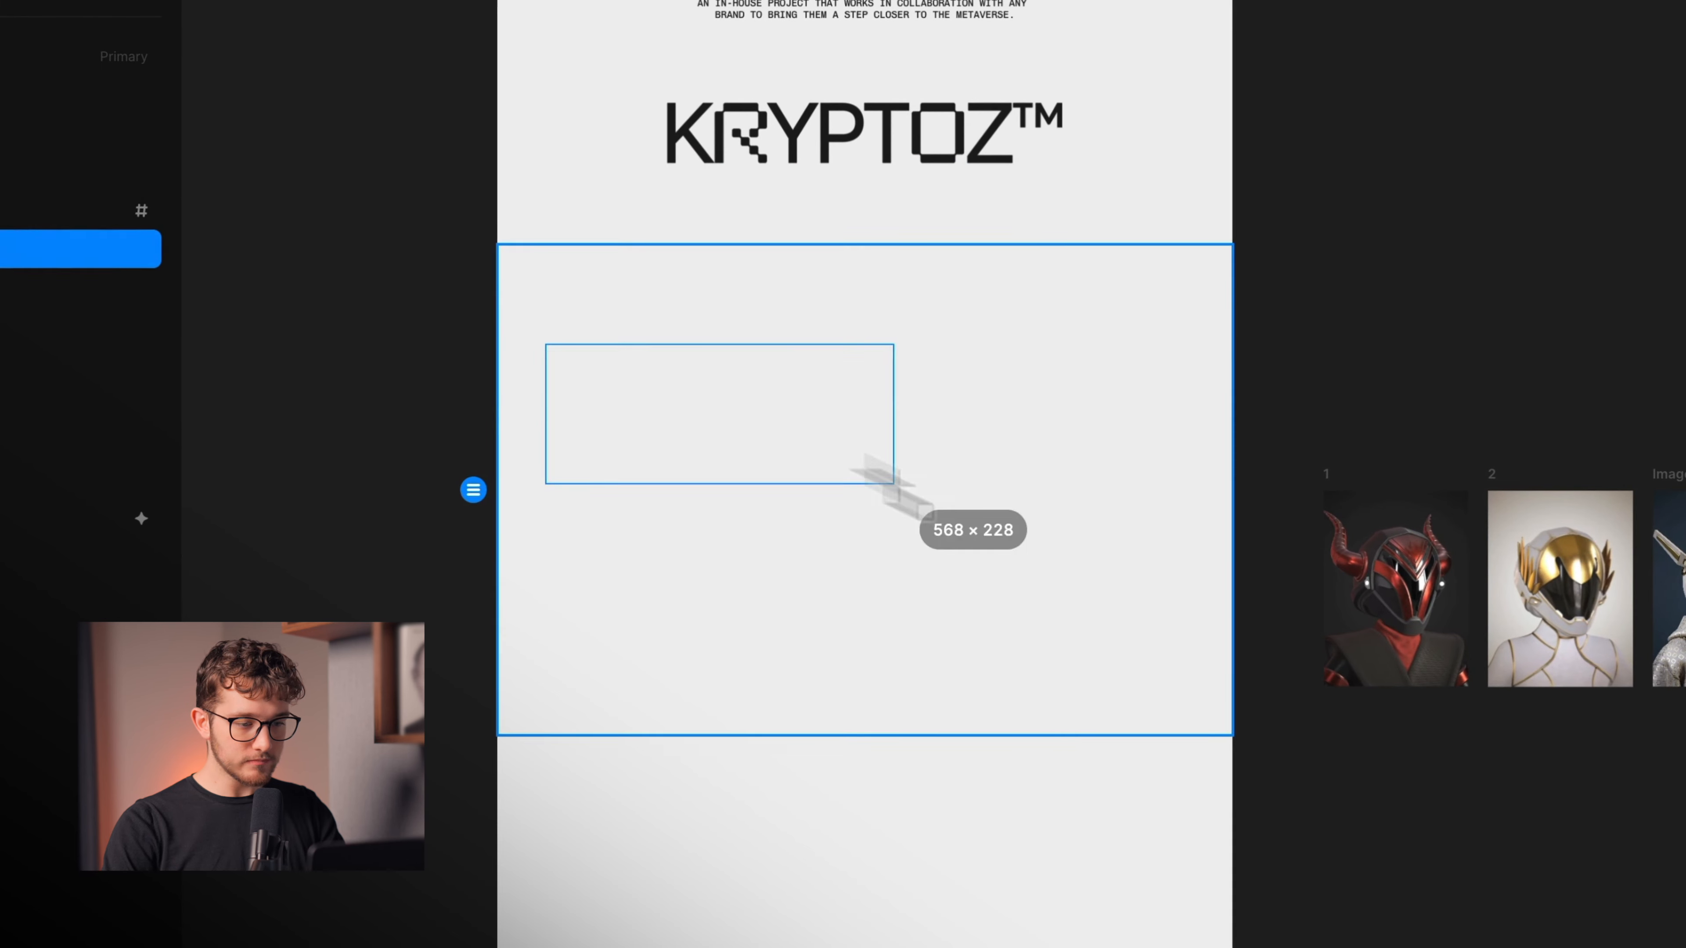
left_click_drag(892, 483, 1128, 617)
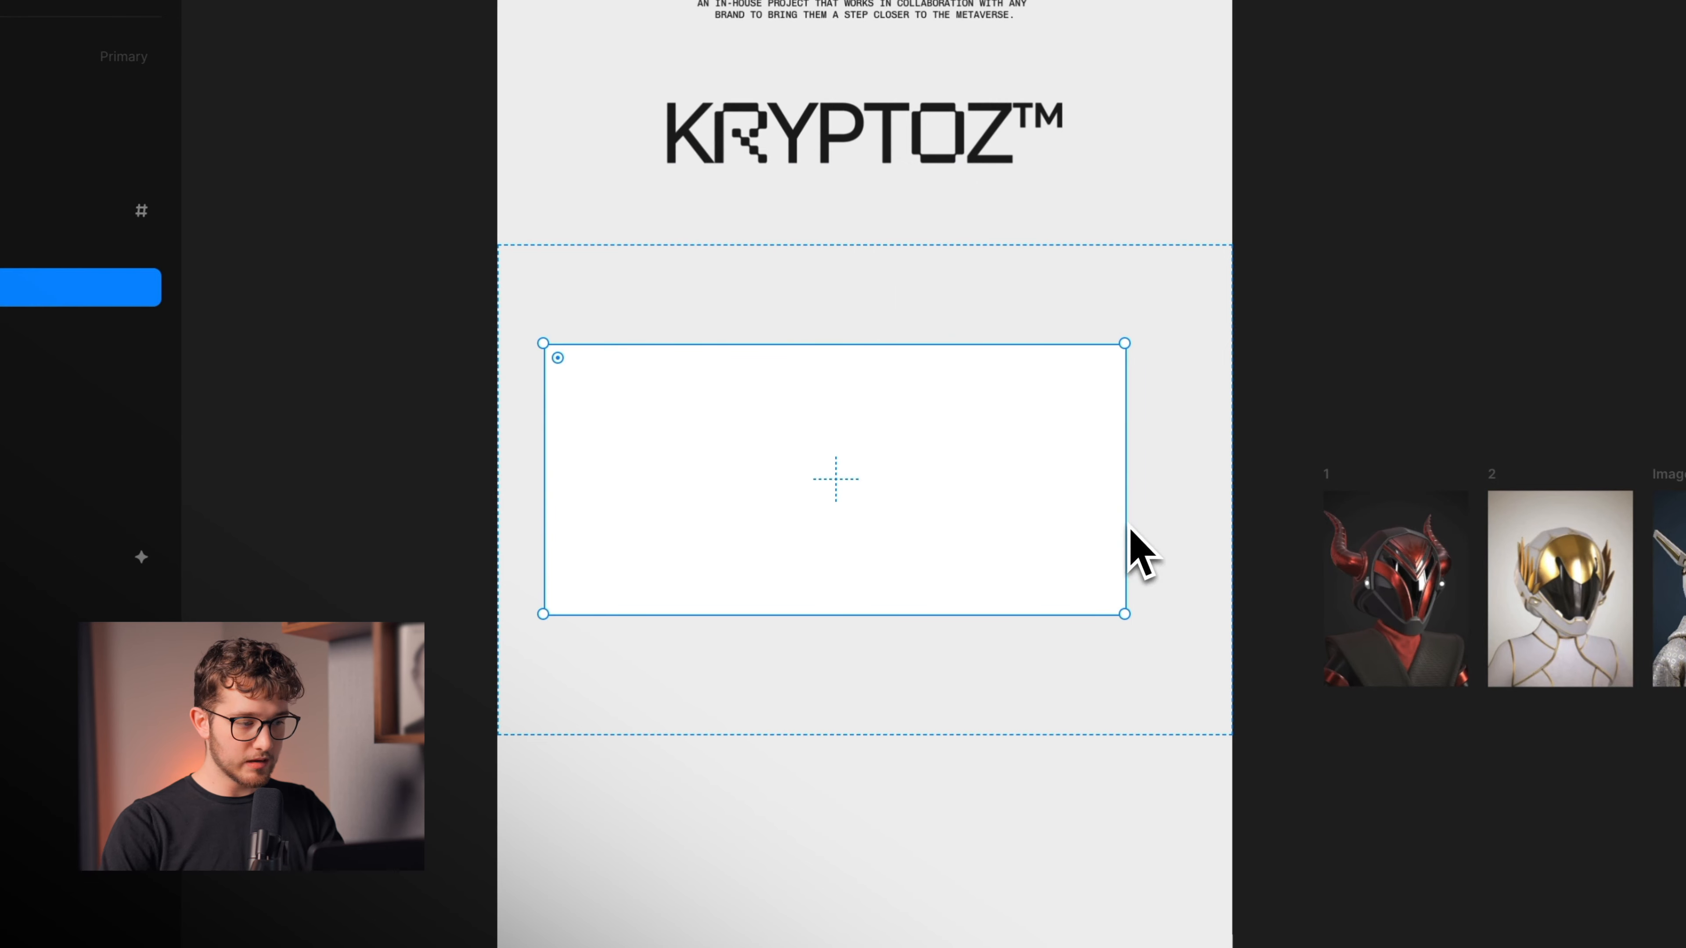
scroll(1128, 526, "right", 2)
left_click_drag(849, 473, 870, 487)
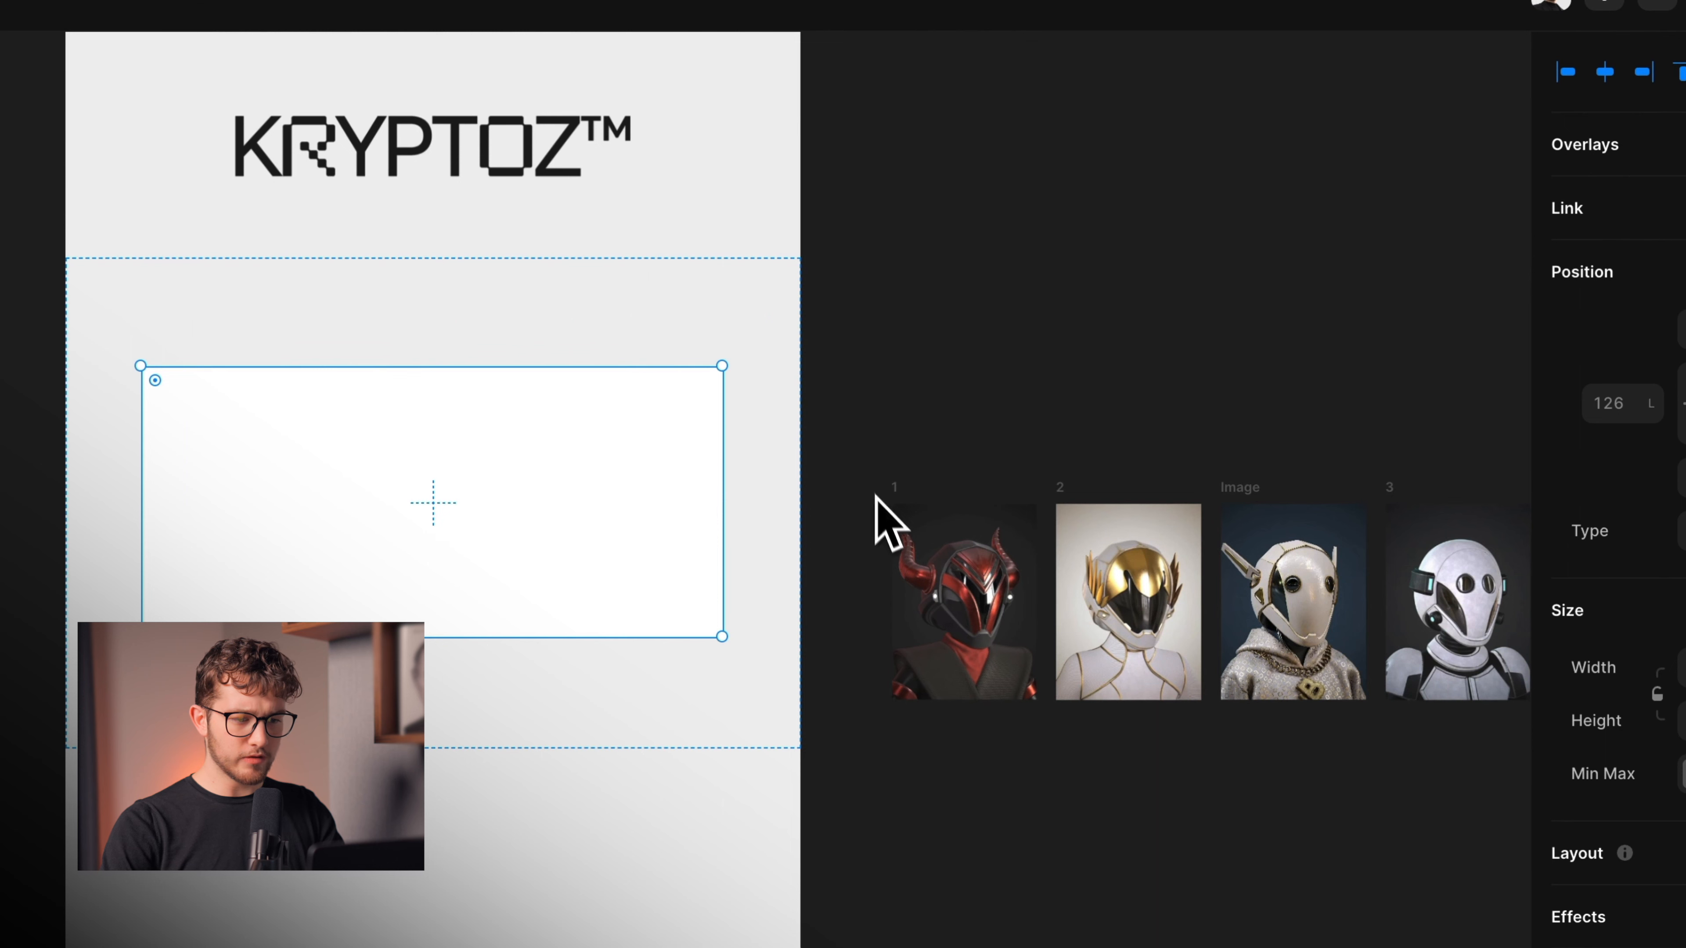
- Cut the five robot images beside the page and paste them into the white Images frame inside Wrap
left_click(949, 551)
scroll(949, 550, "right", 3)
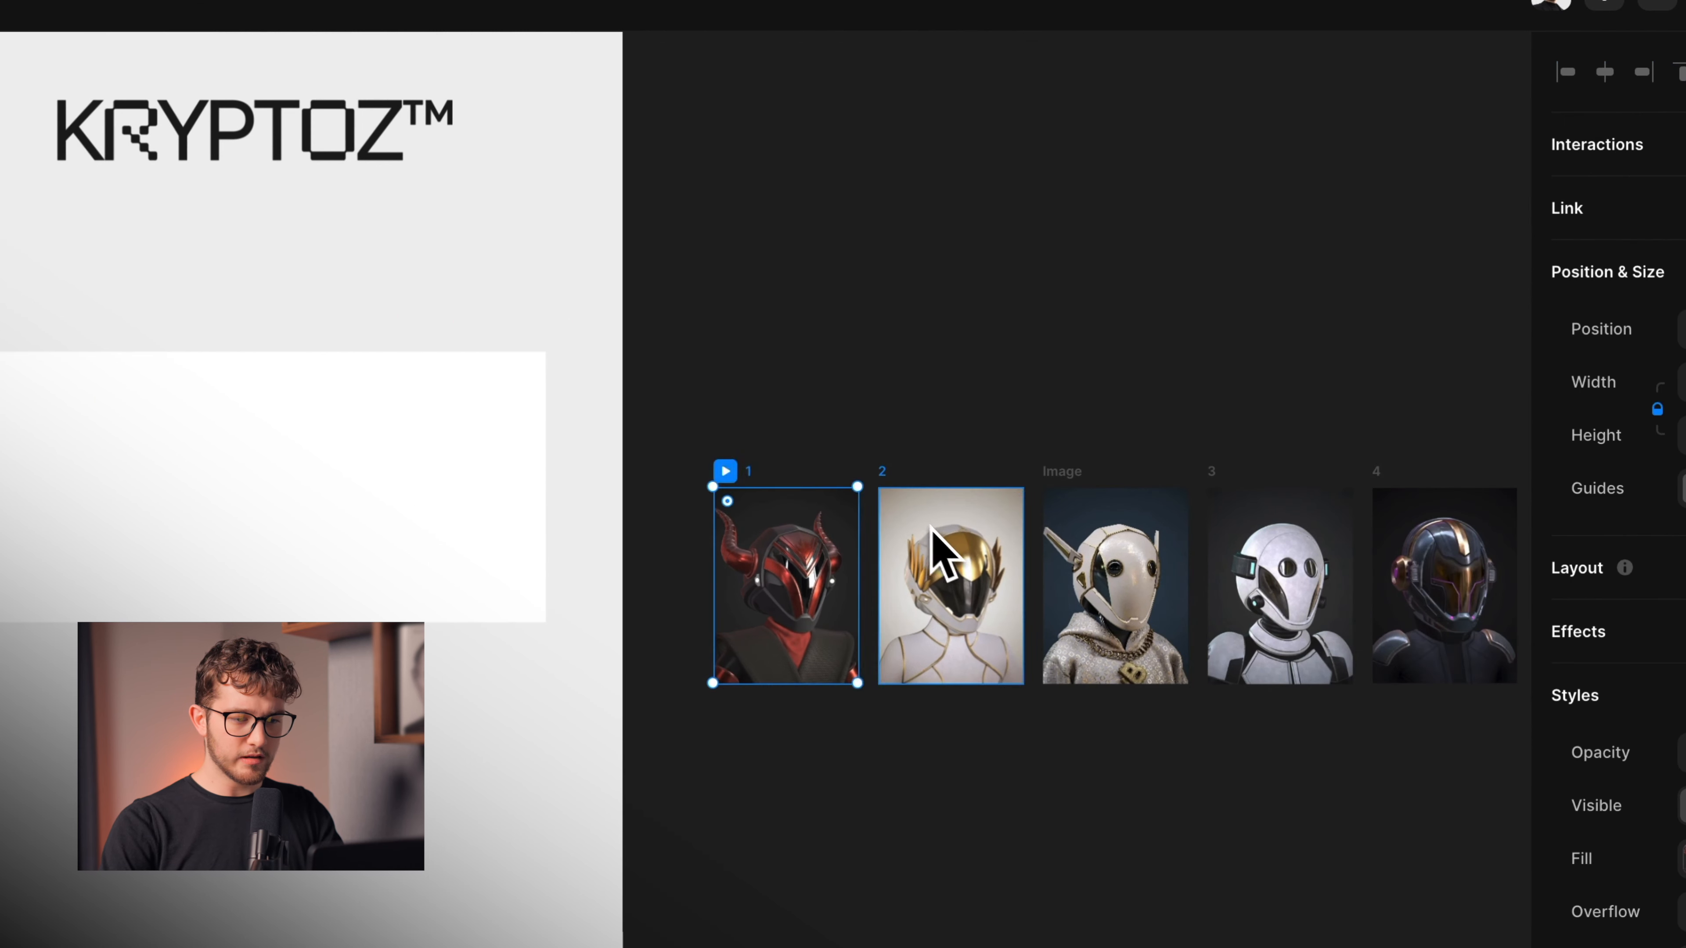
left_click(1255, 551, "shift")
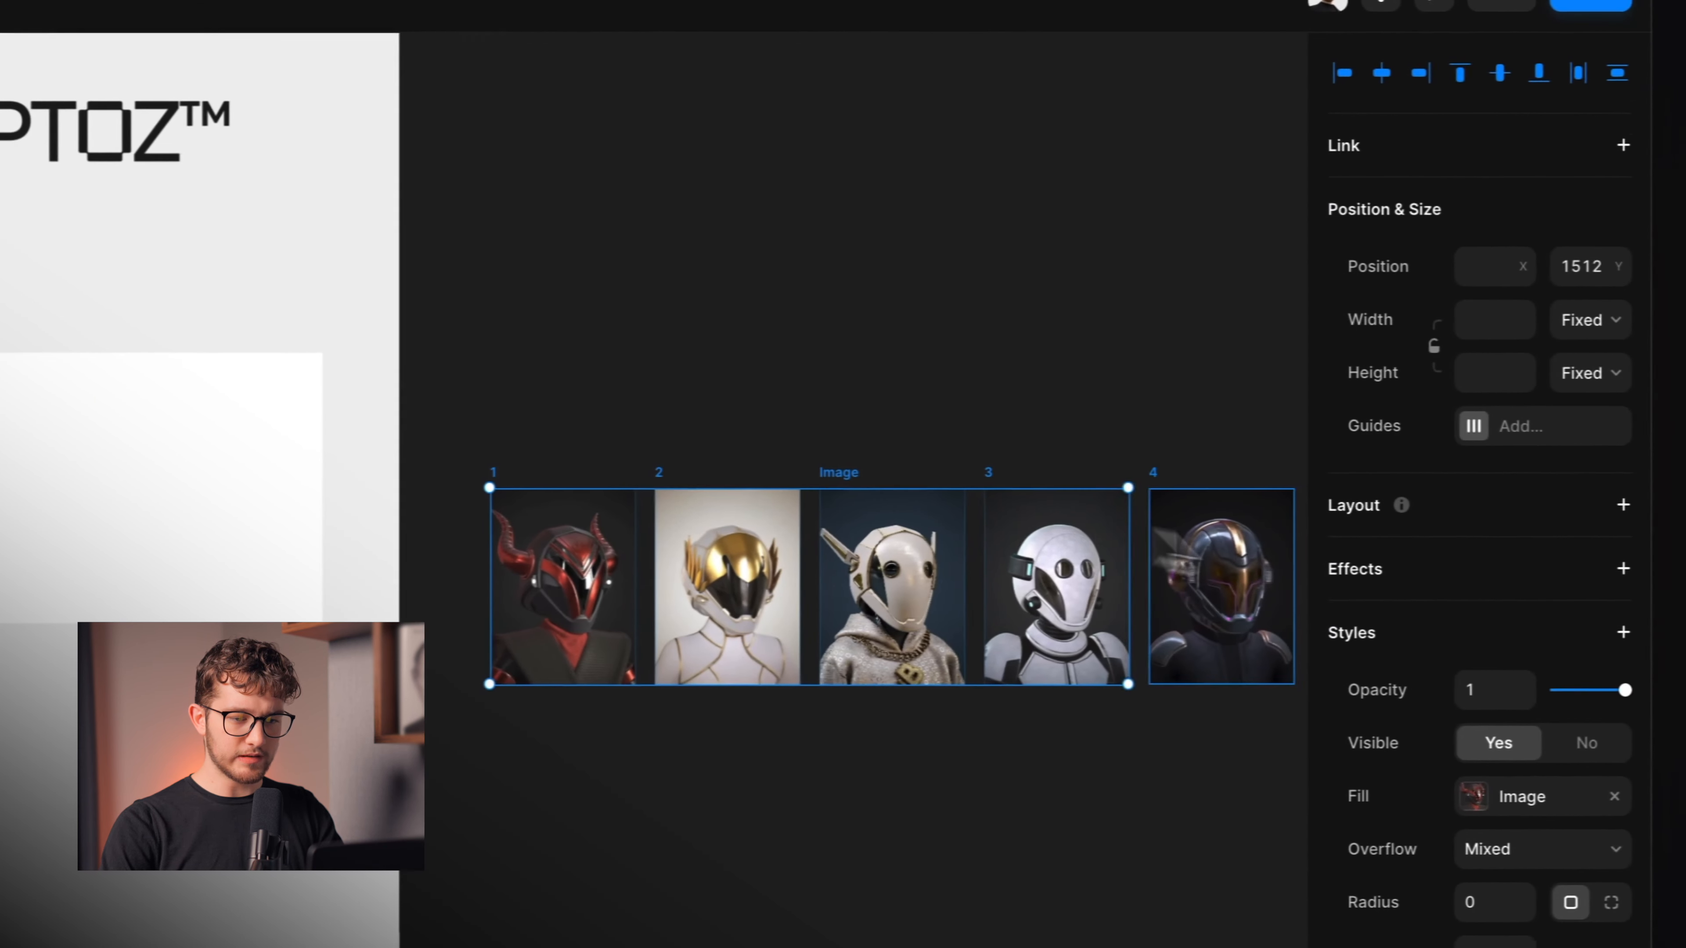
left_click(1420, 551, "shift")
key("super+x")
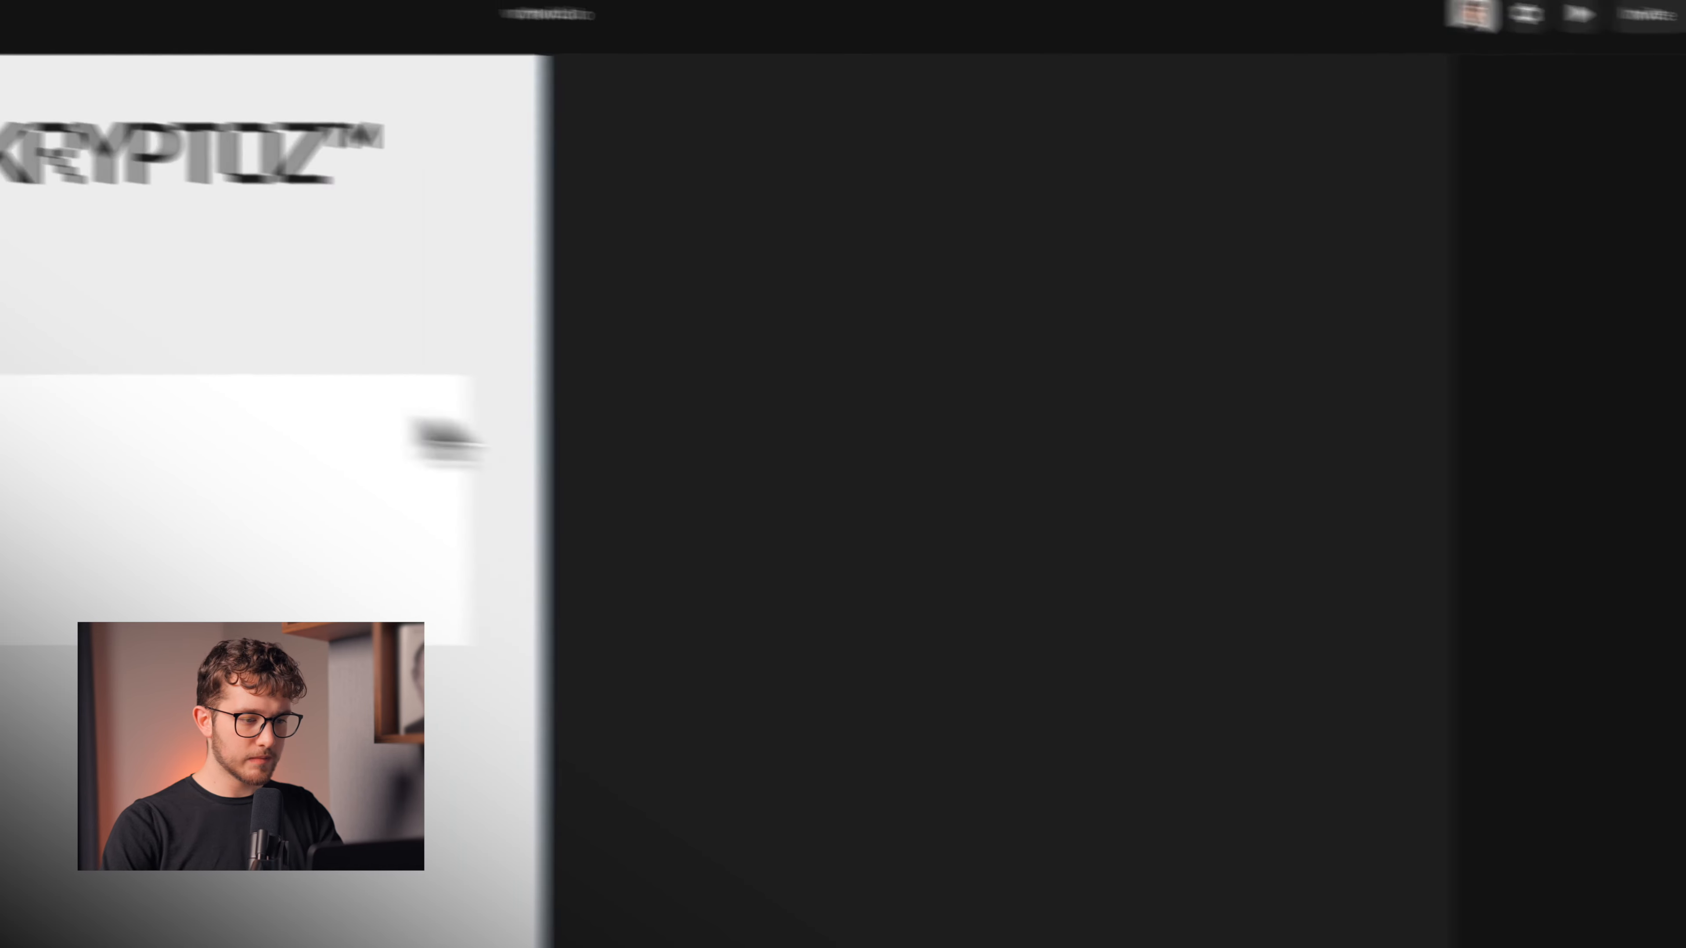
scroll(103, 417, "left", 3)
left_click(194, 408)
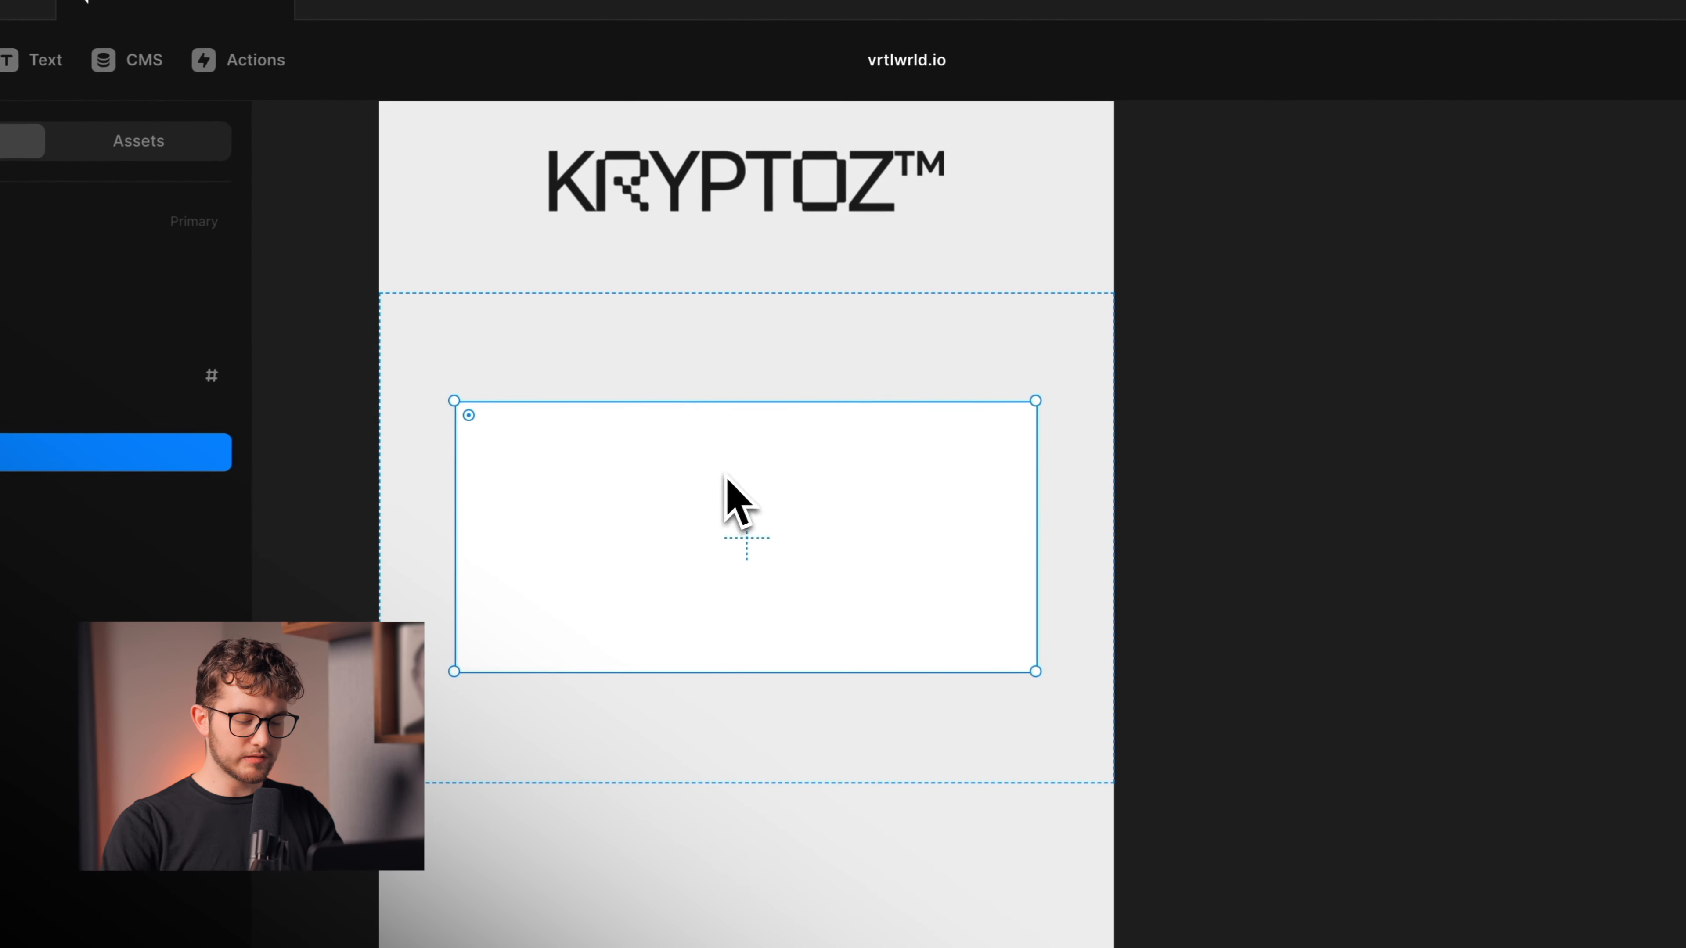
scroll(975, 505, "left", 2)
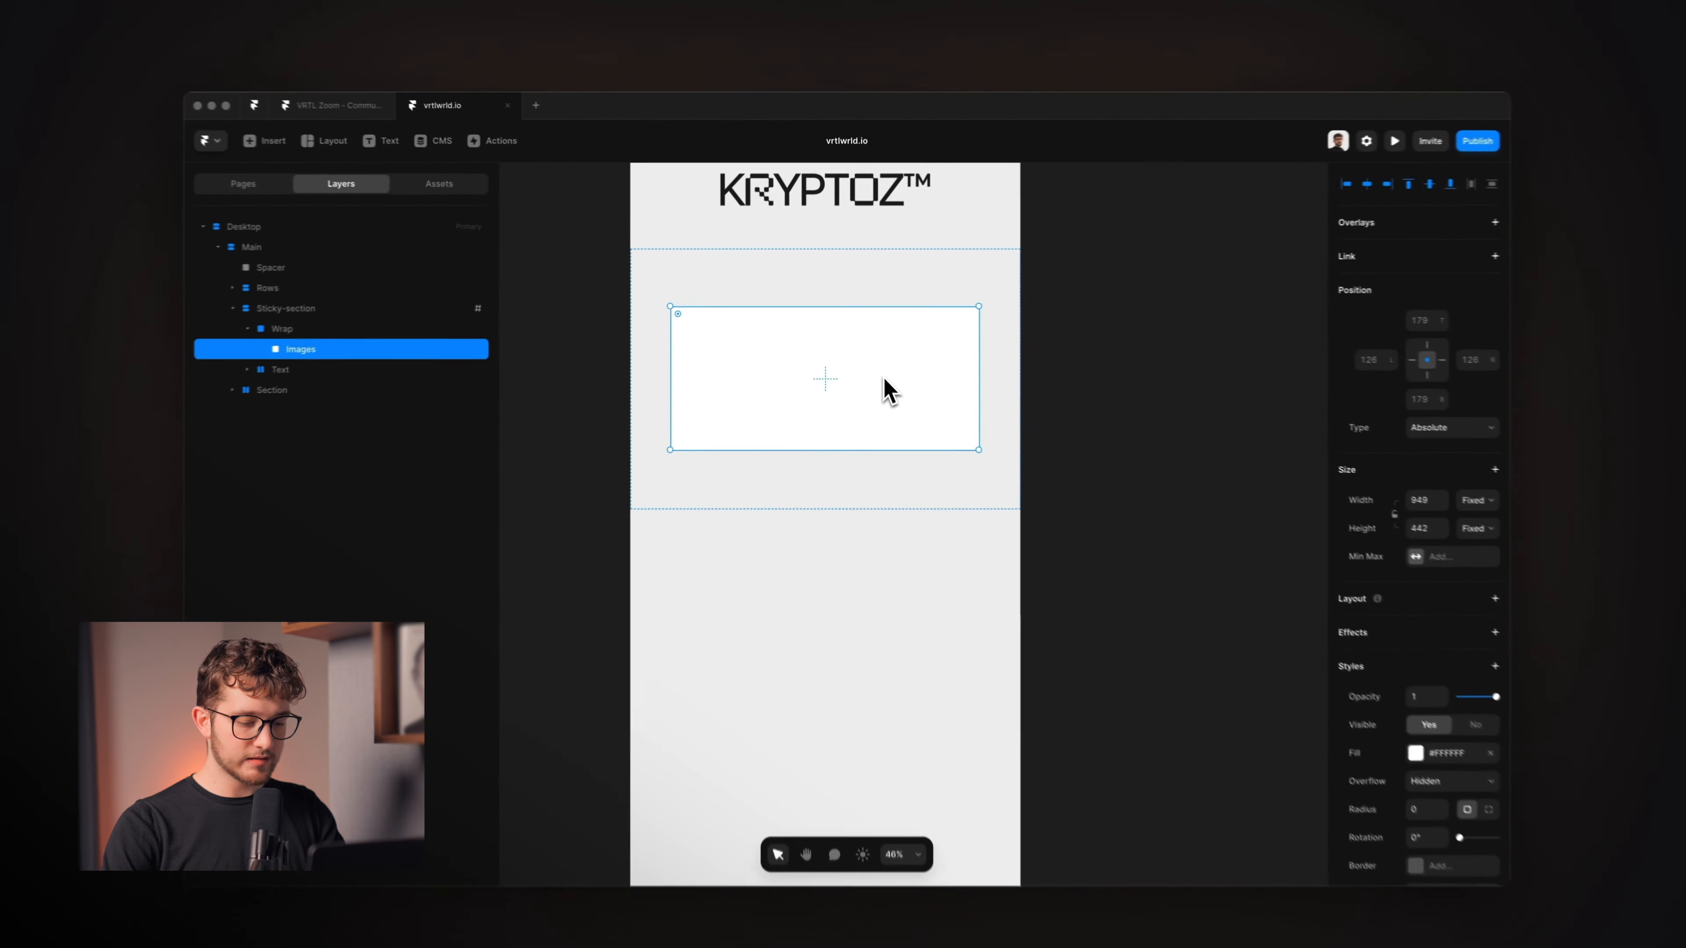
key("super+v")
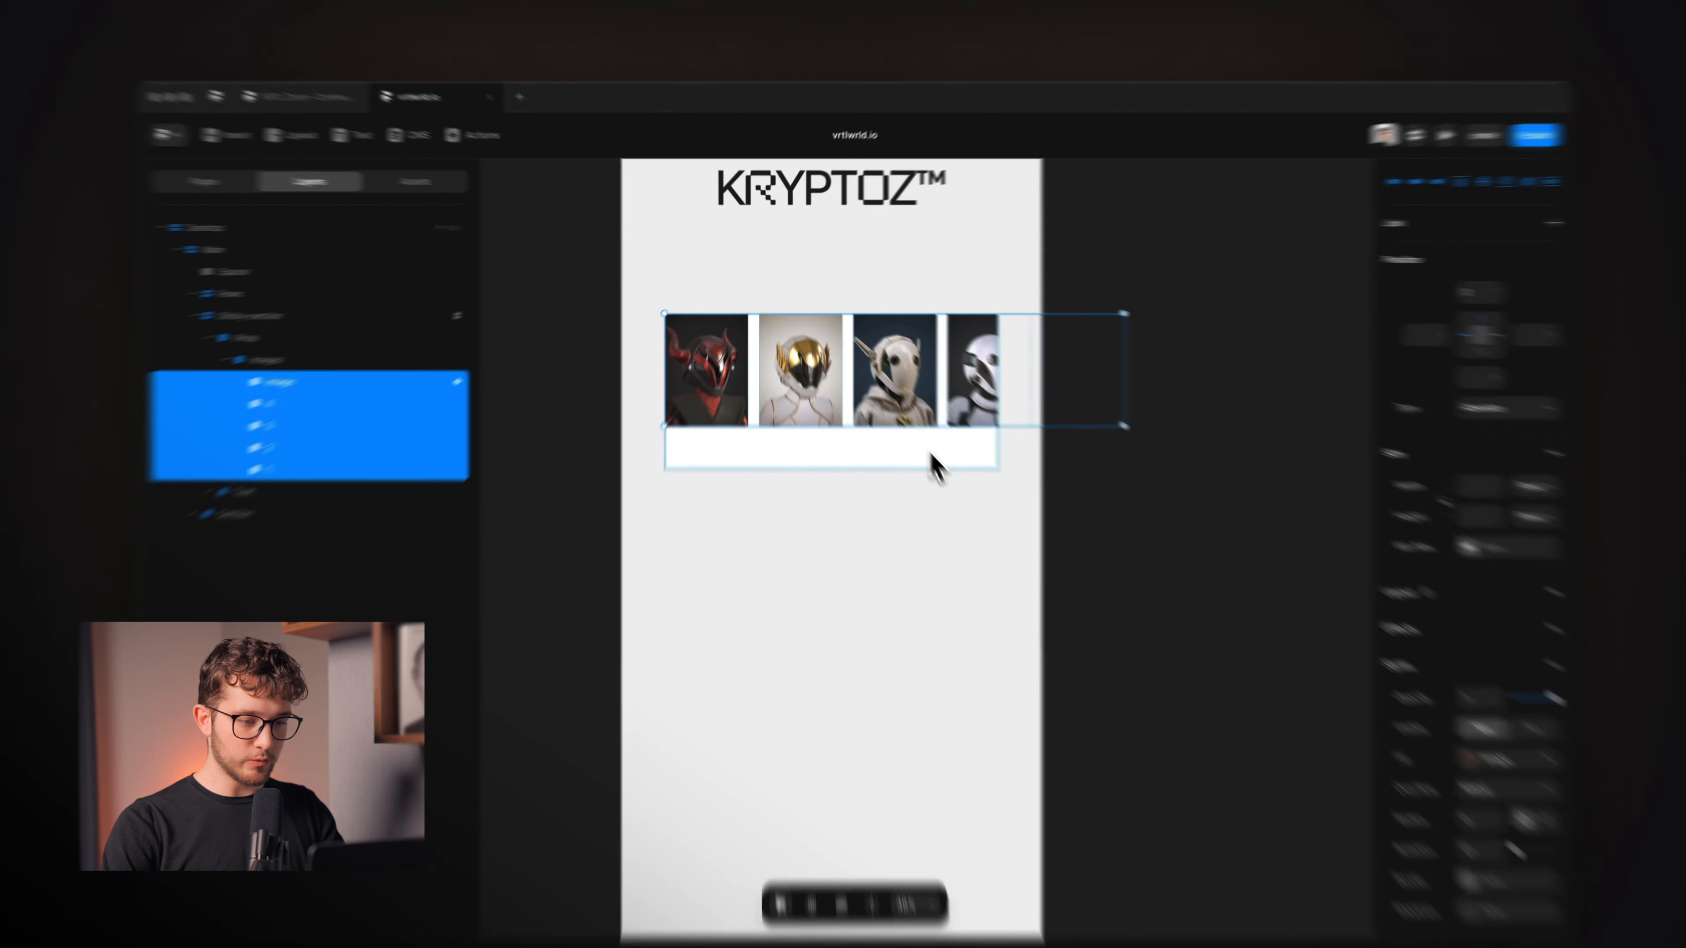
- Add a horizontal stack layout to the Images frame and set its width and height to Fit Content
left_click(889, 428)
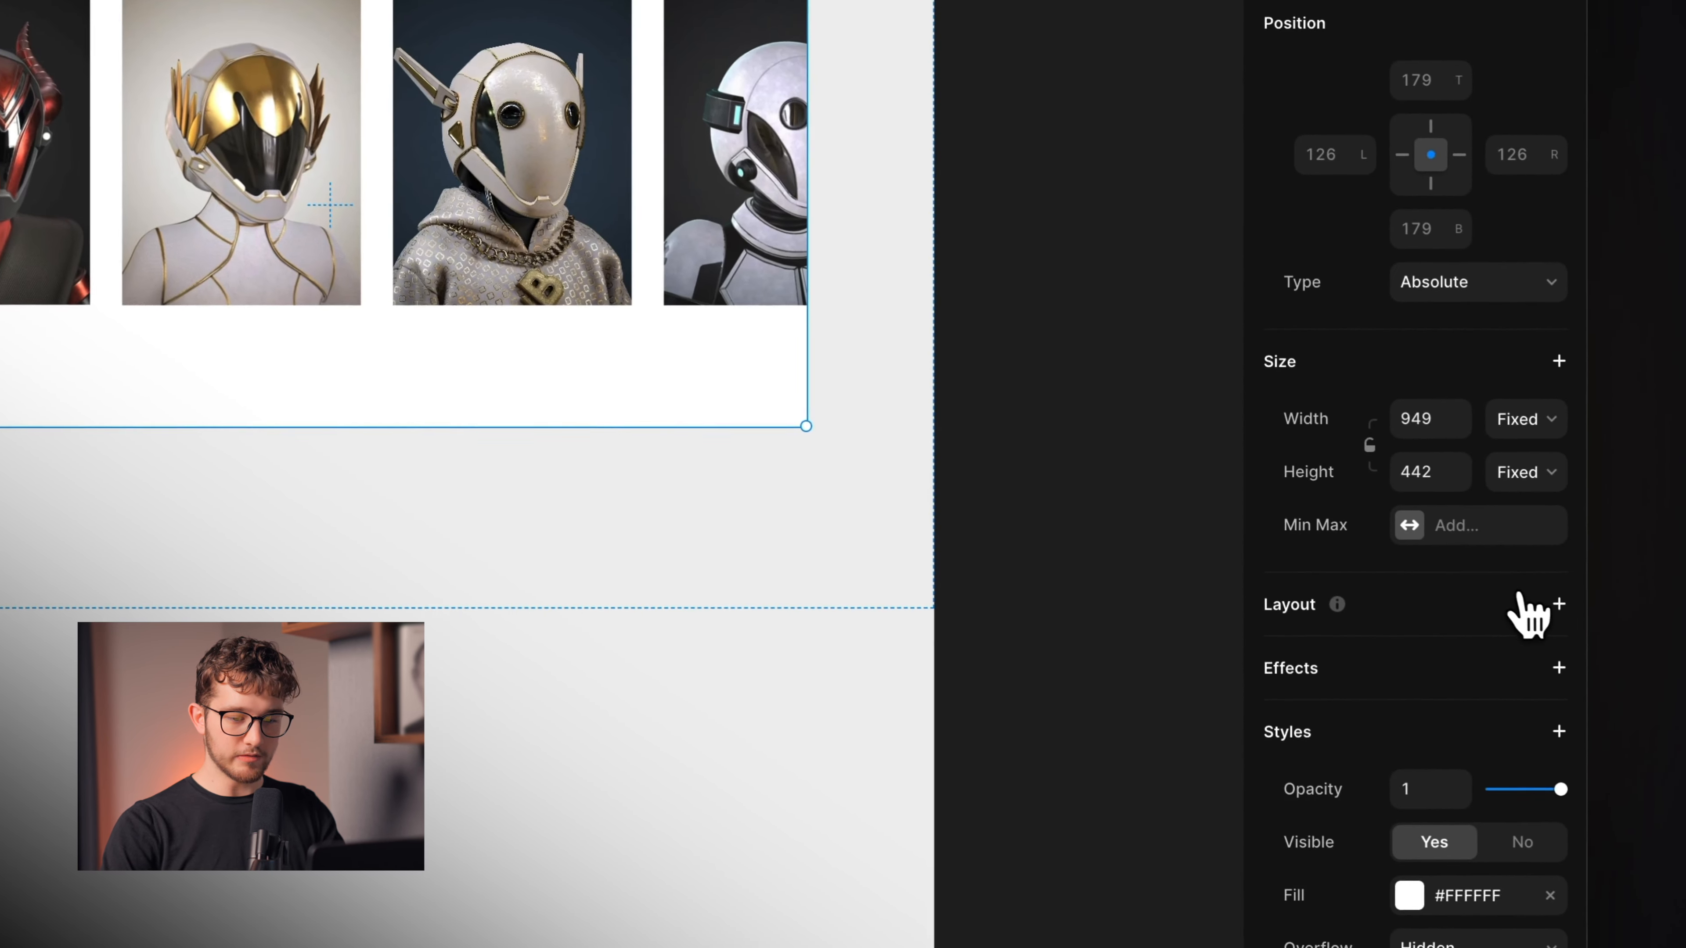
left_click(1558, 515)
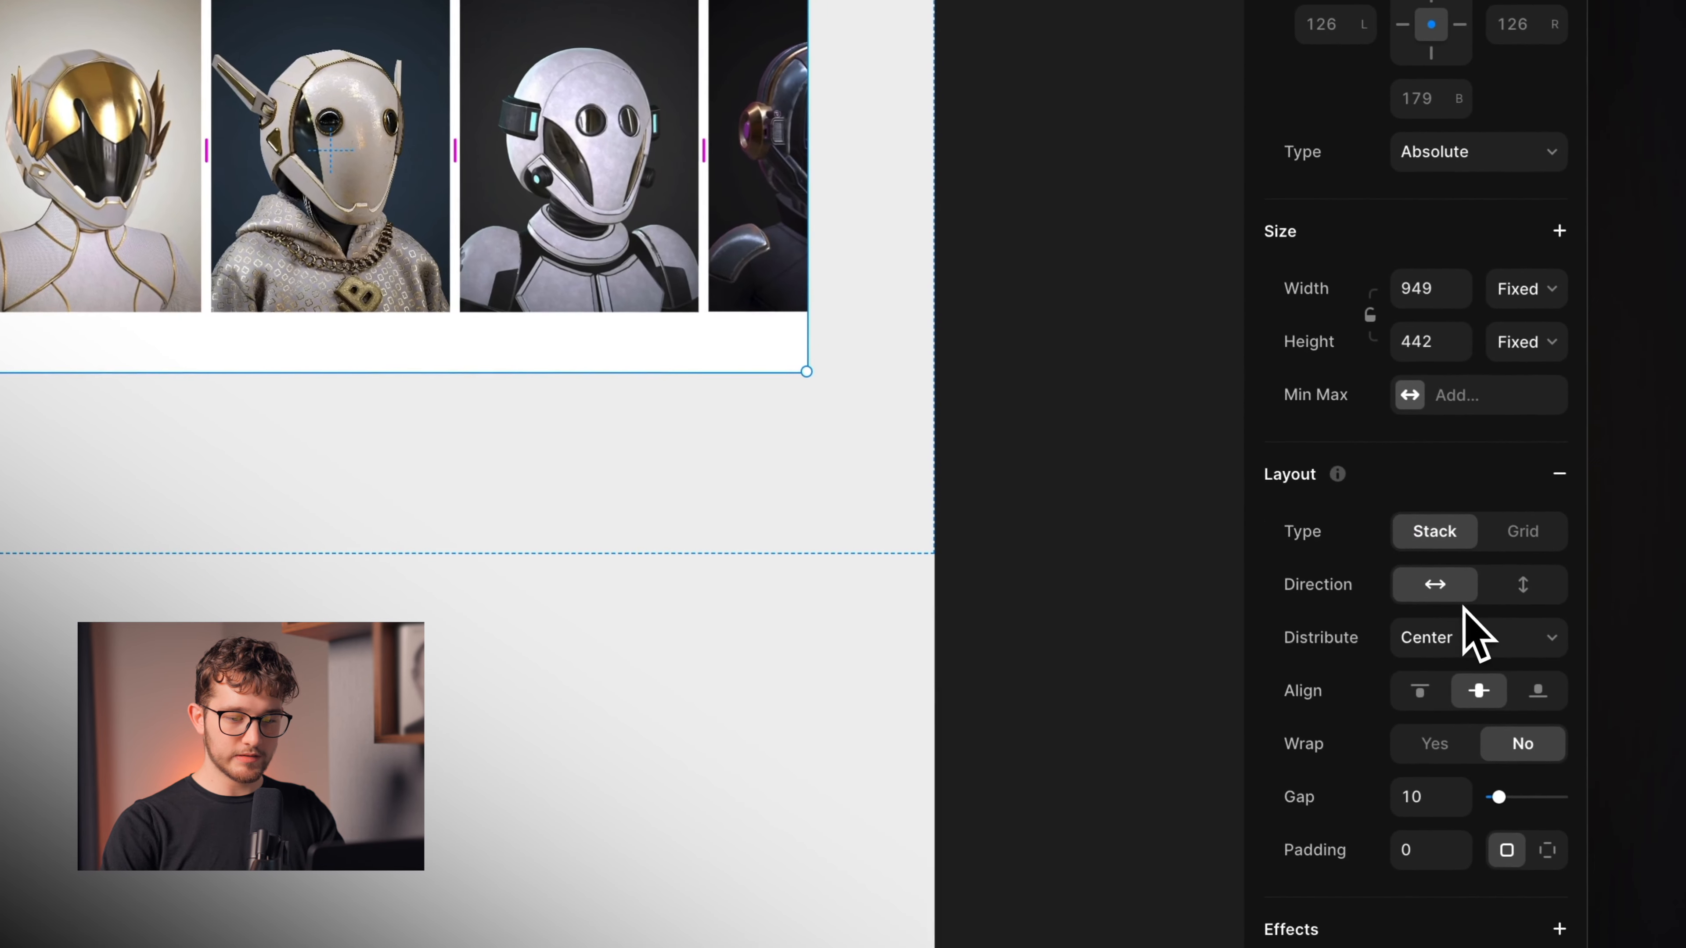
scroll(1478, 636, "down", 2)
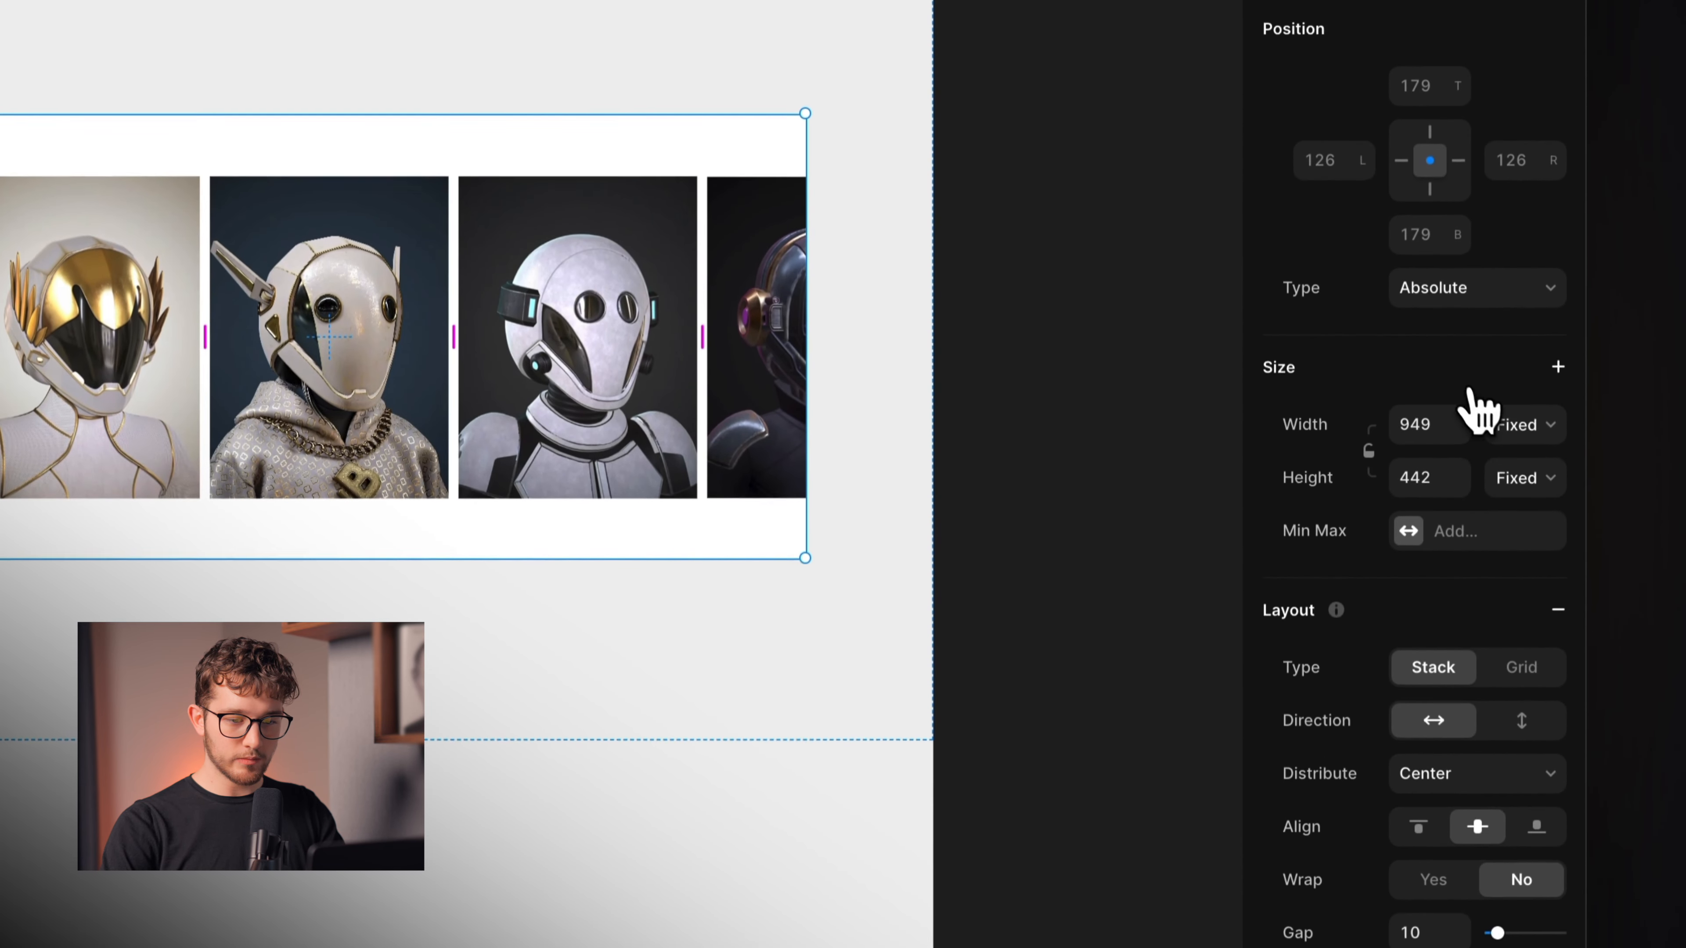
left_click(1525, 237)
left_click(1549, 314)
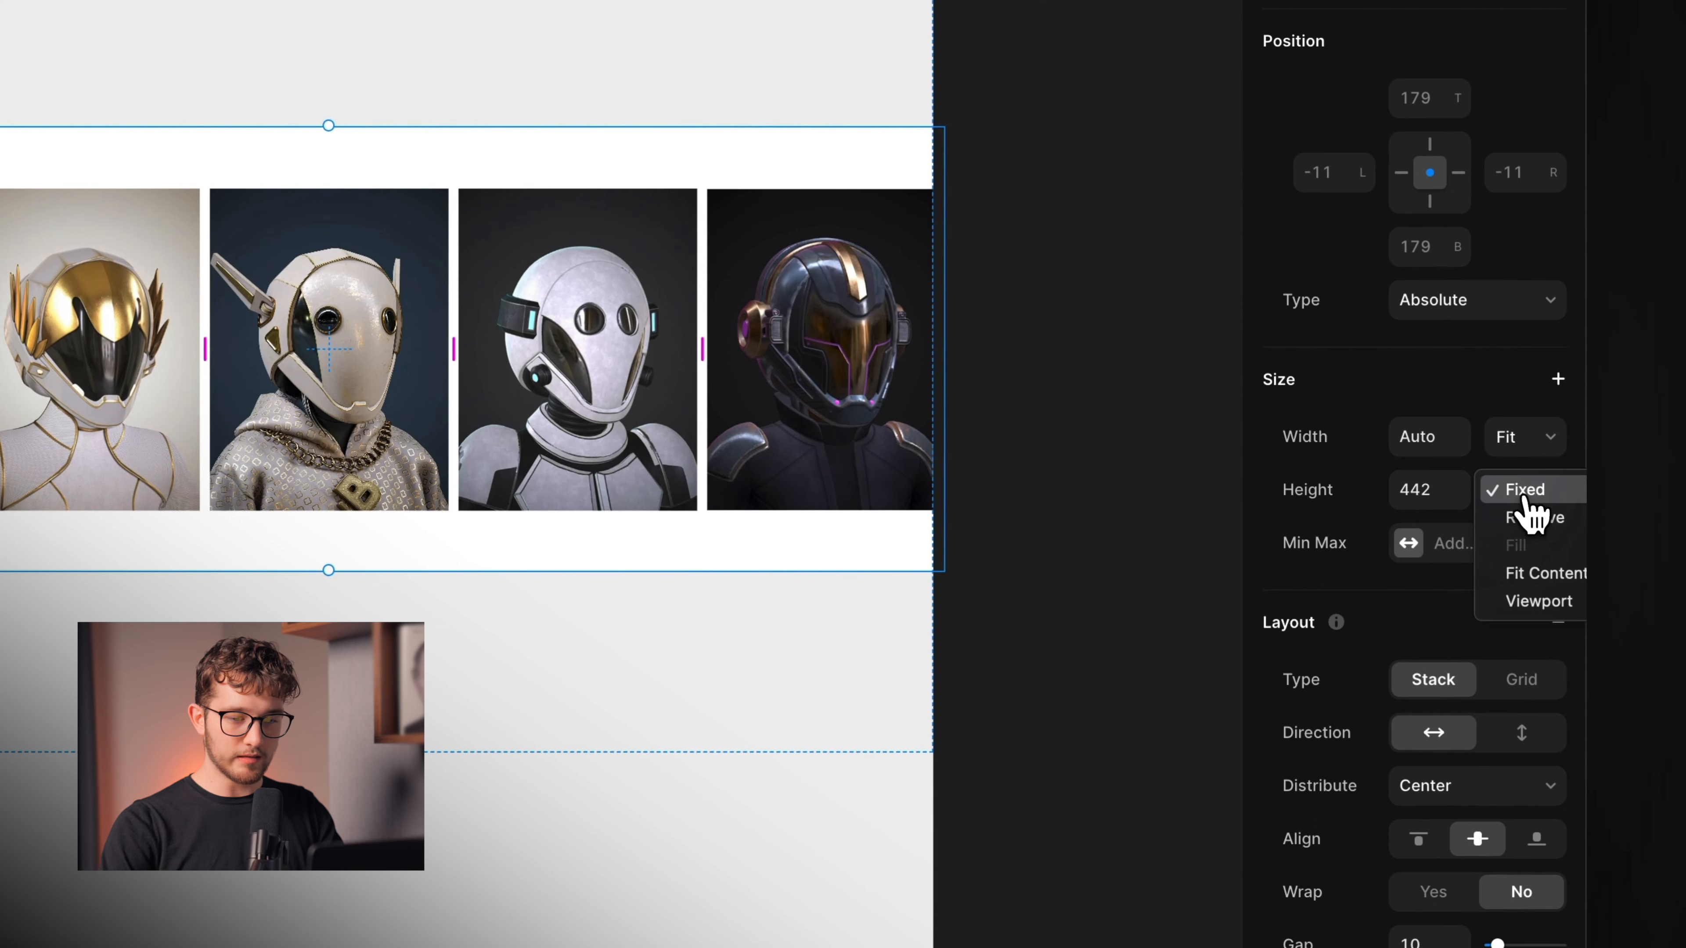
left_click(1547, 575)
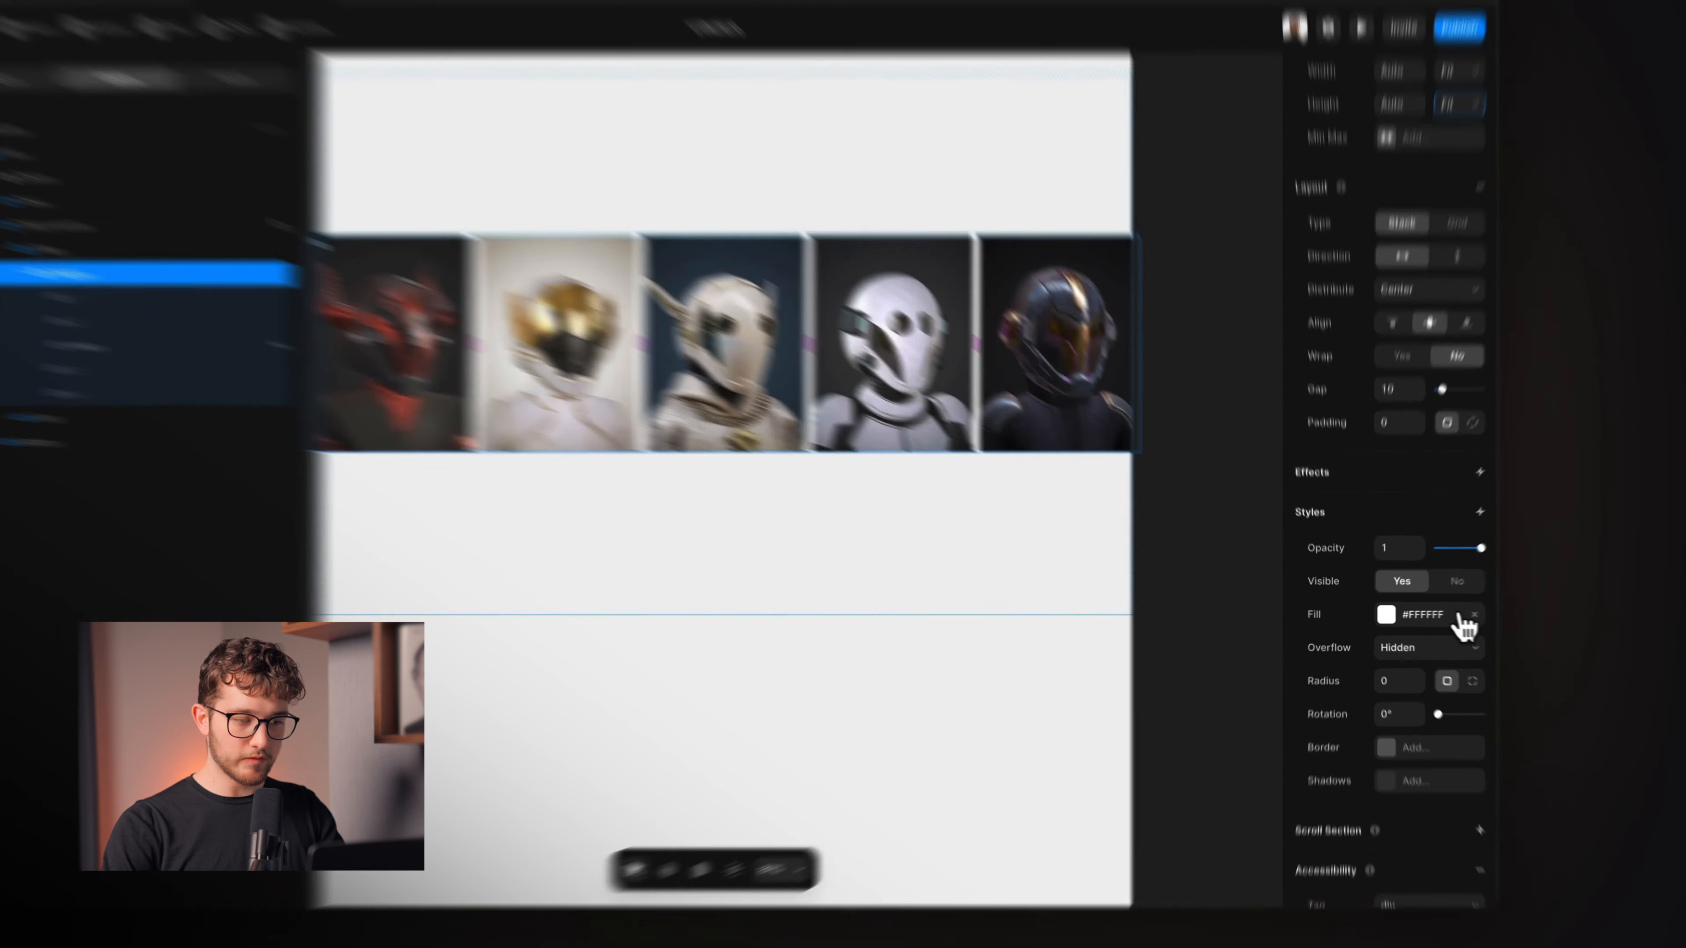
- Remove the Images frame's white fill and set the gap between its images to 32
left_click(1448, 615)
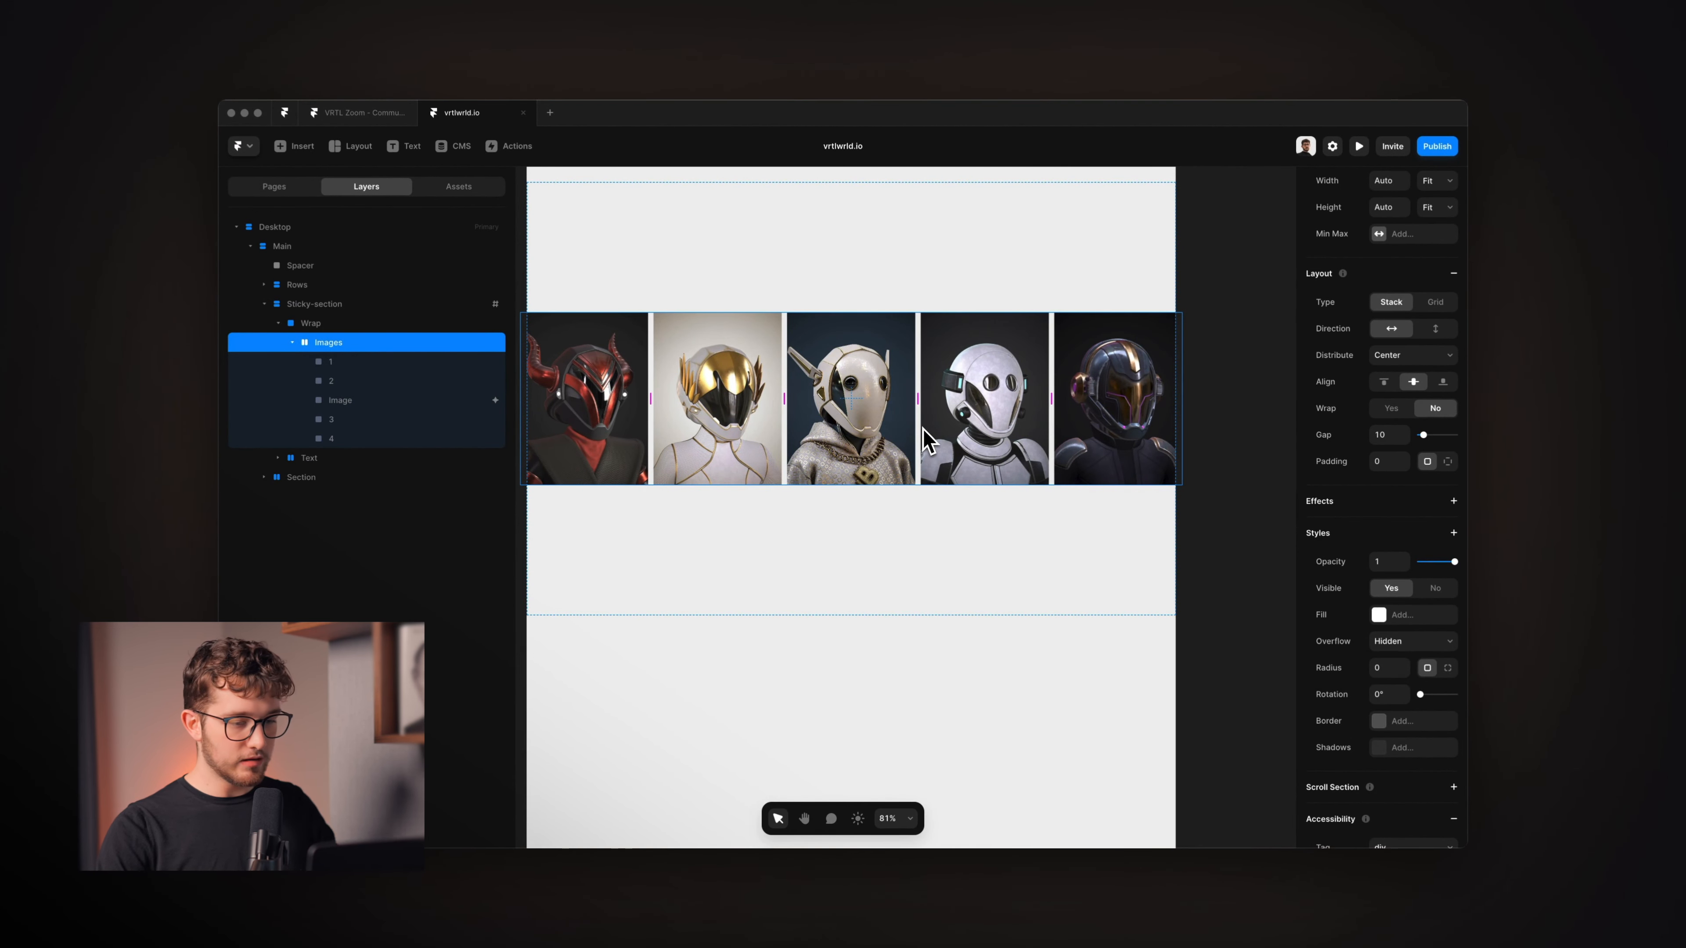
left_click(1383, 668)
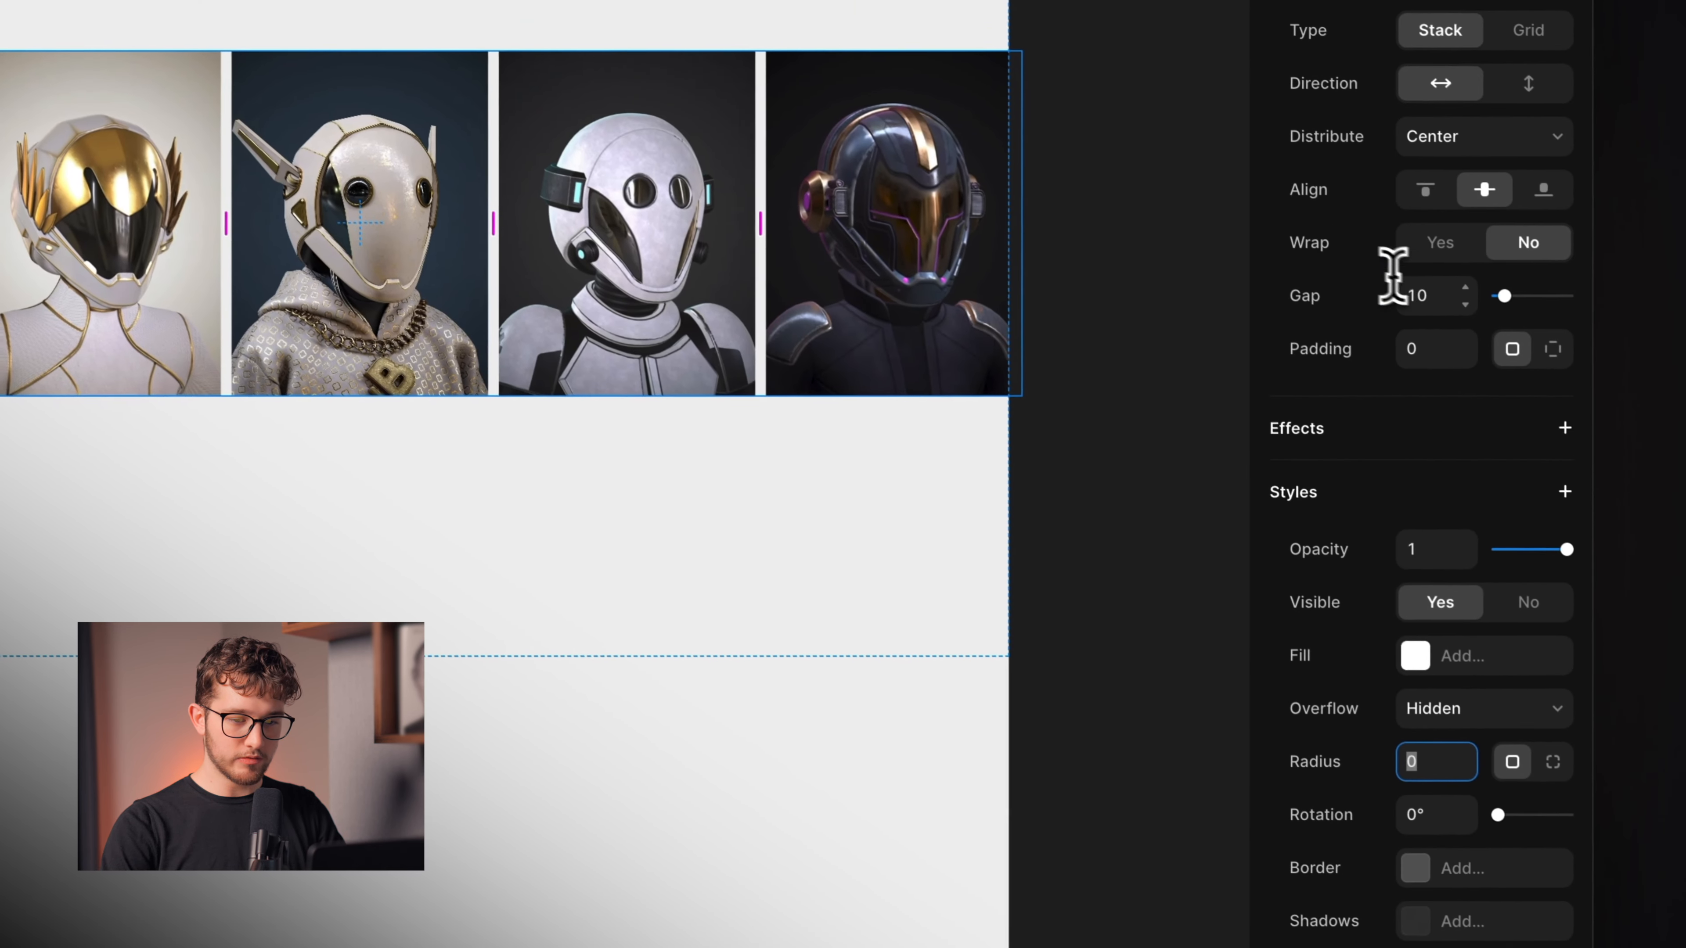
left_click(1496, 352)
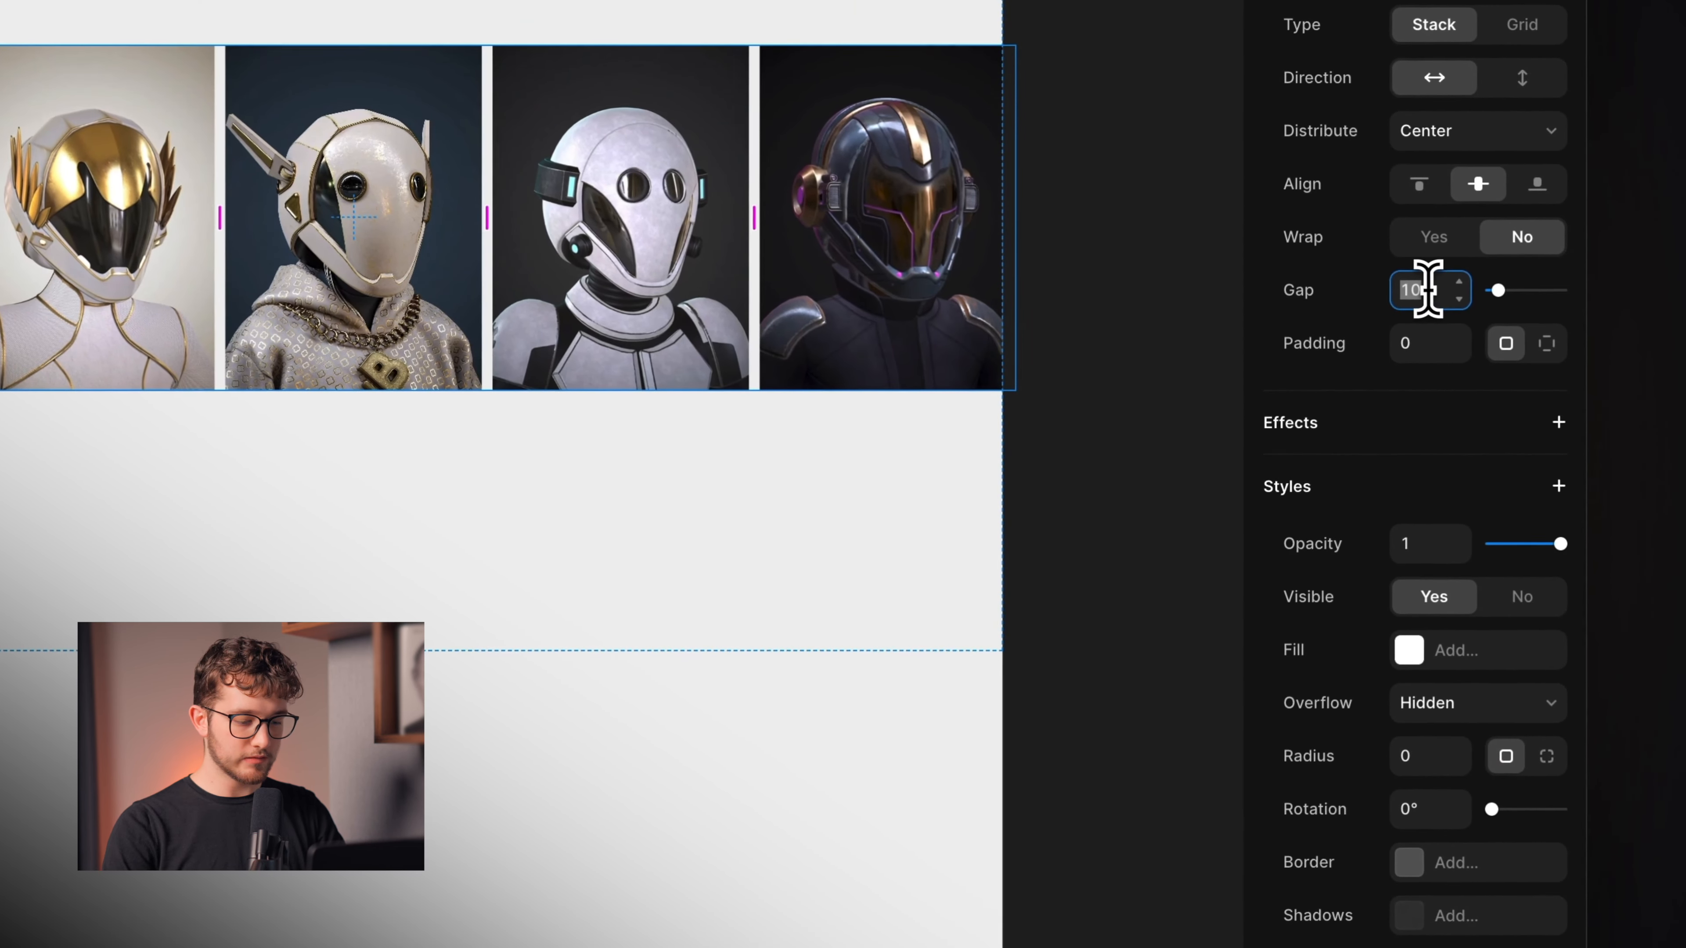
type("232")
key("Return")
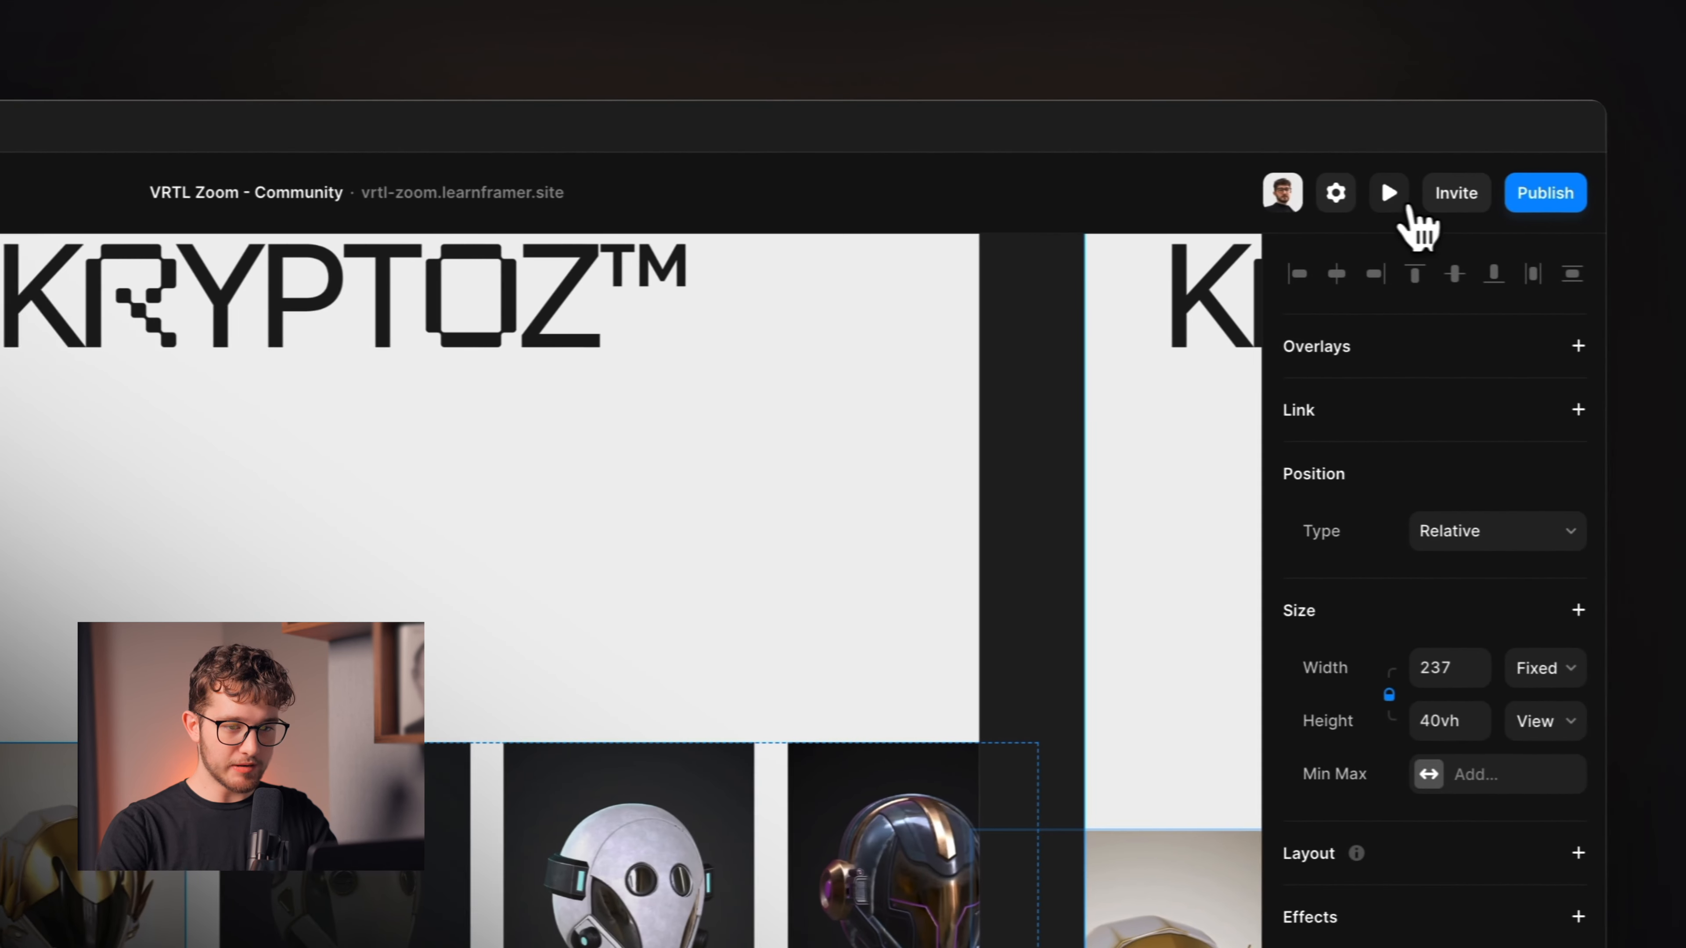
- Preview the finished VRTL Zoom project and examine how the middle image grows and its neighbours move apart on scroll
left_click(1404, 205)
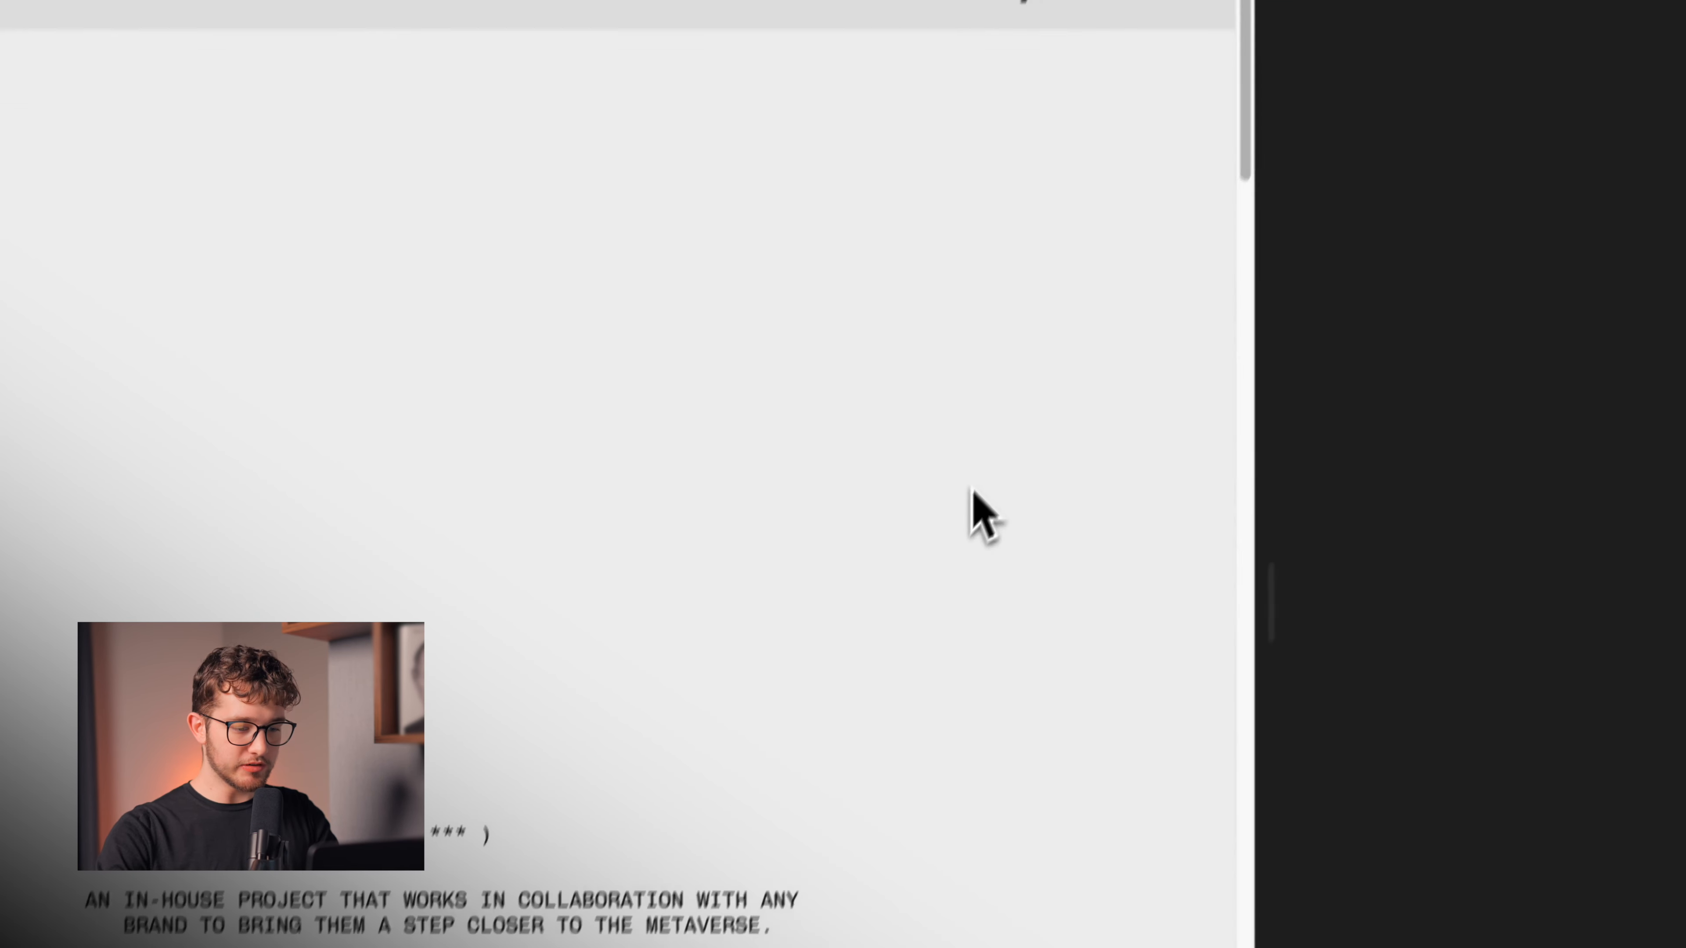
scroll(989, 465, "down", 5)
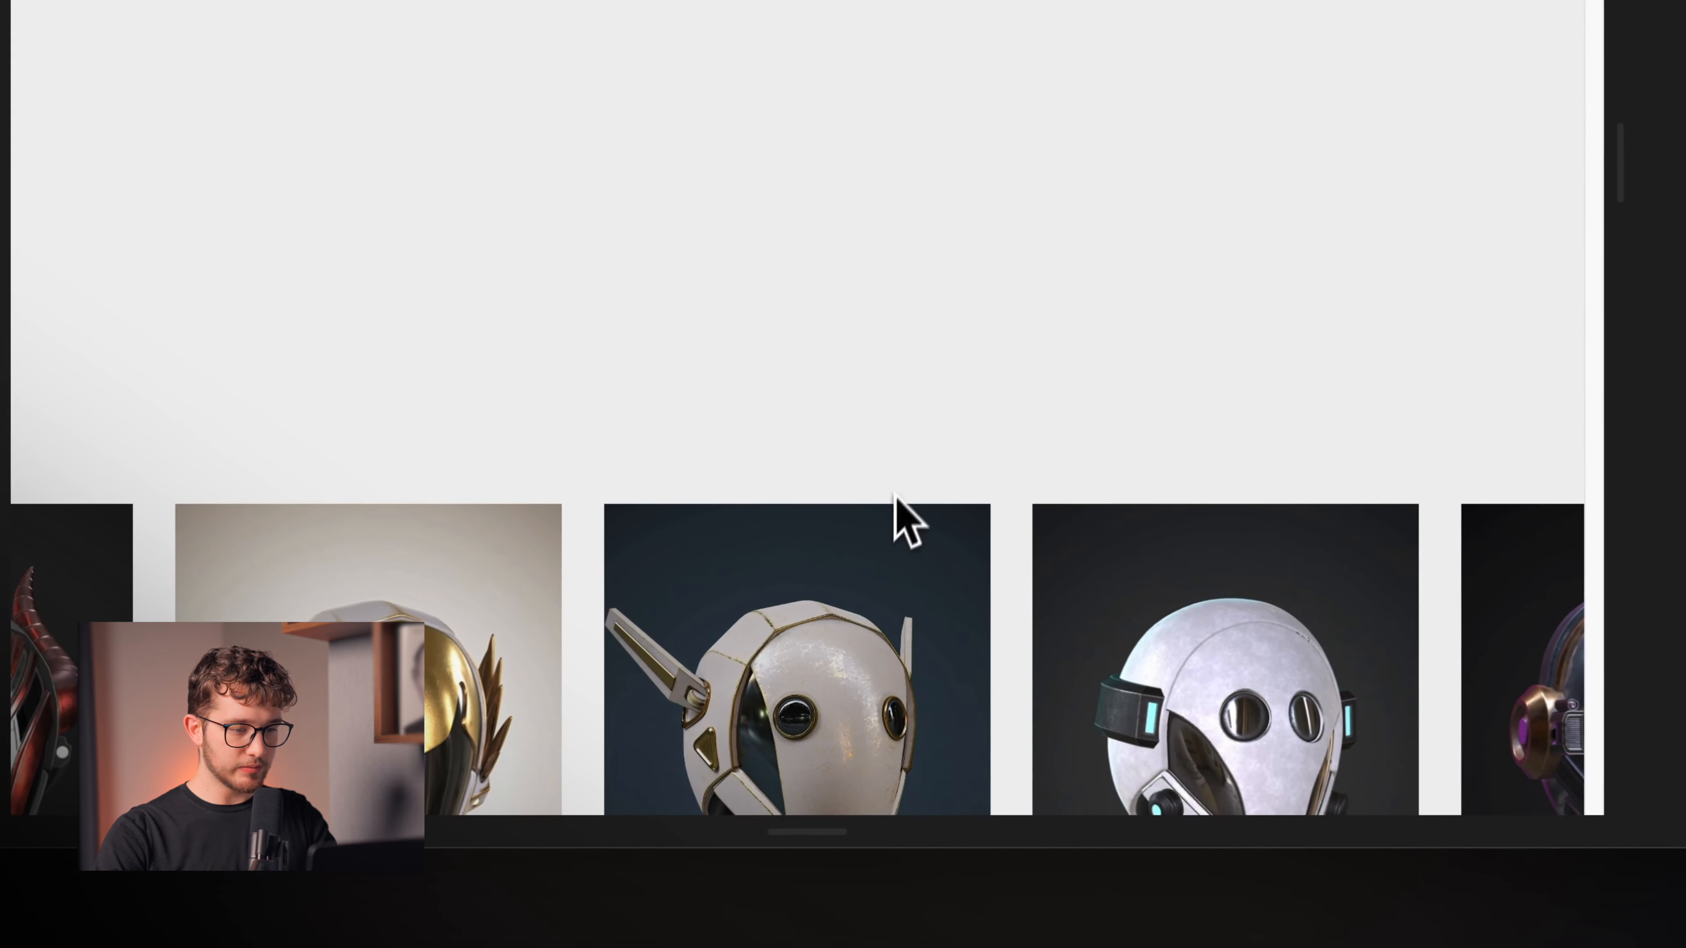
scroll(899, 508, "down", 8)
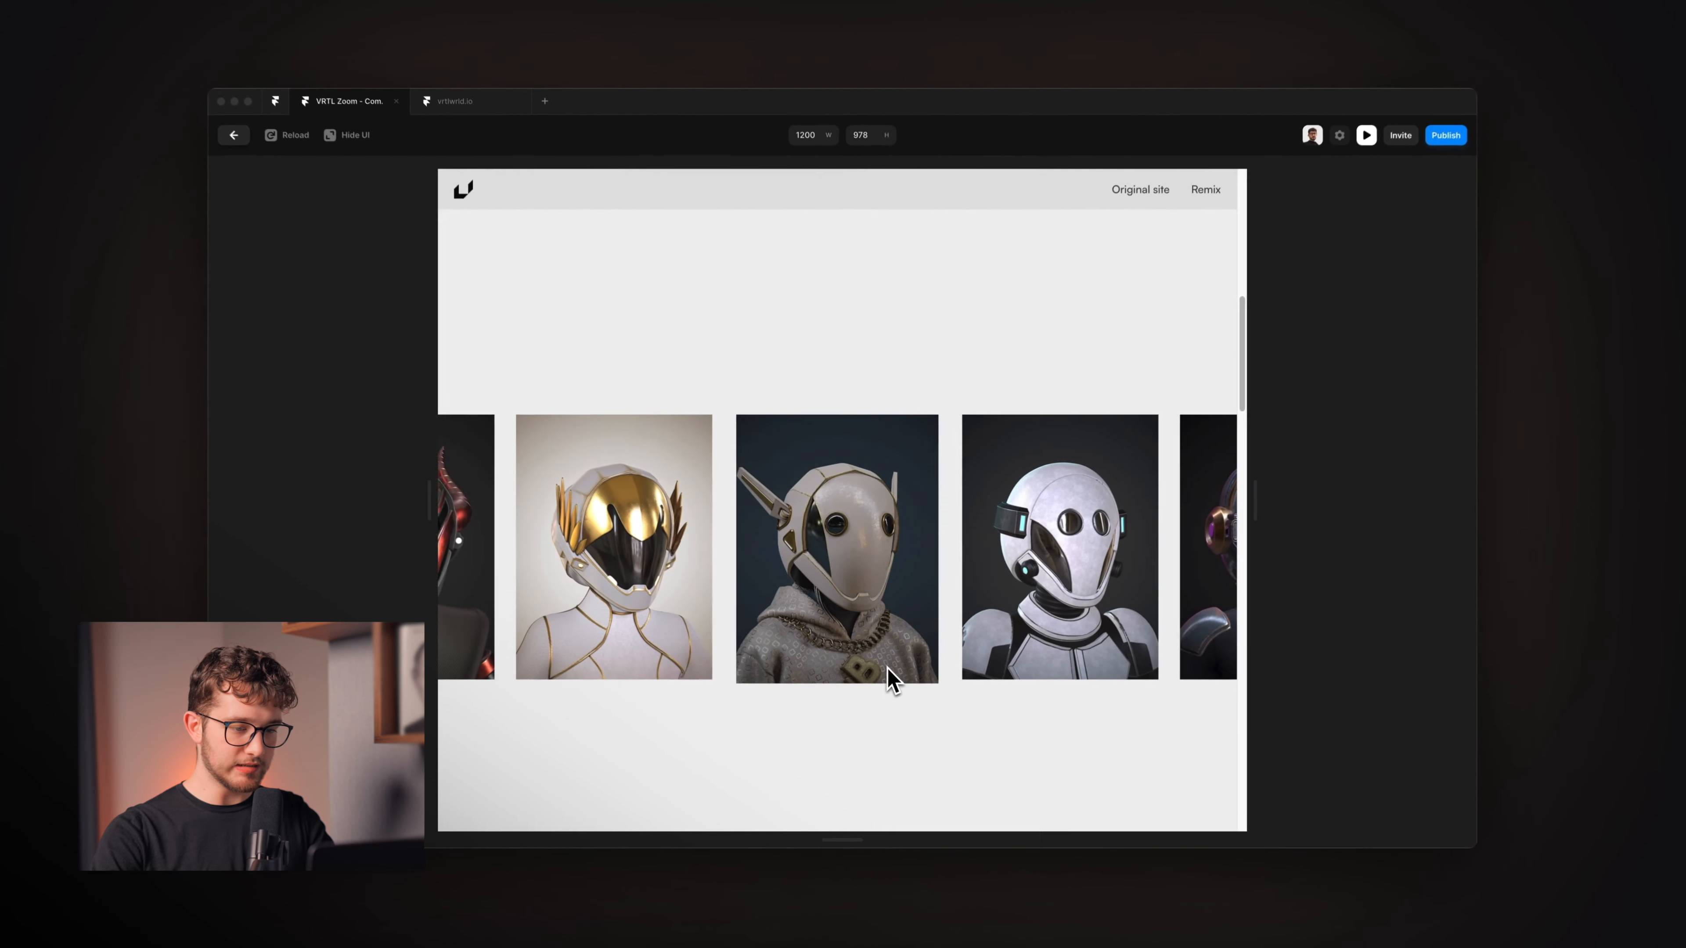
scroll(892, 681, "down", 2)
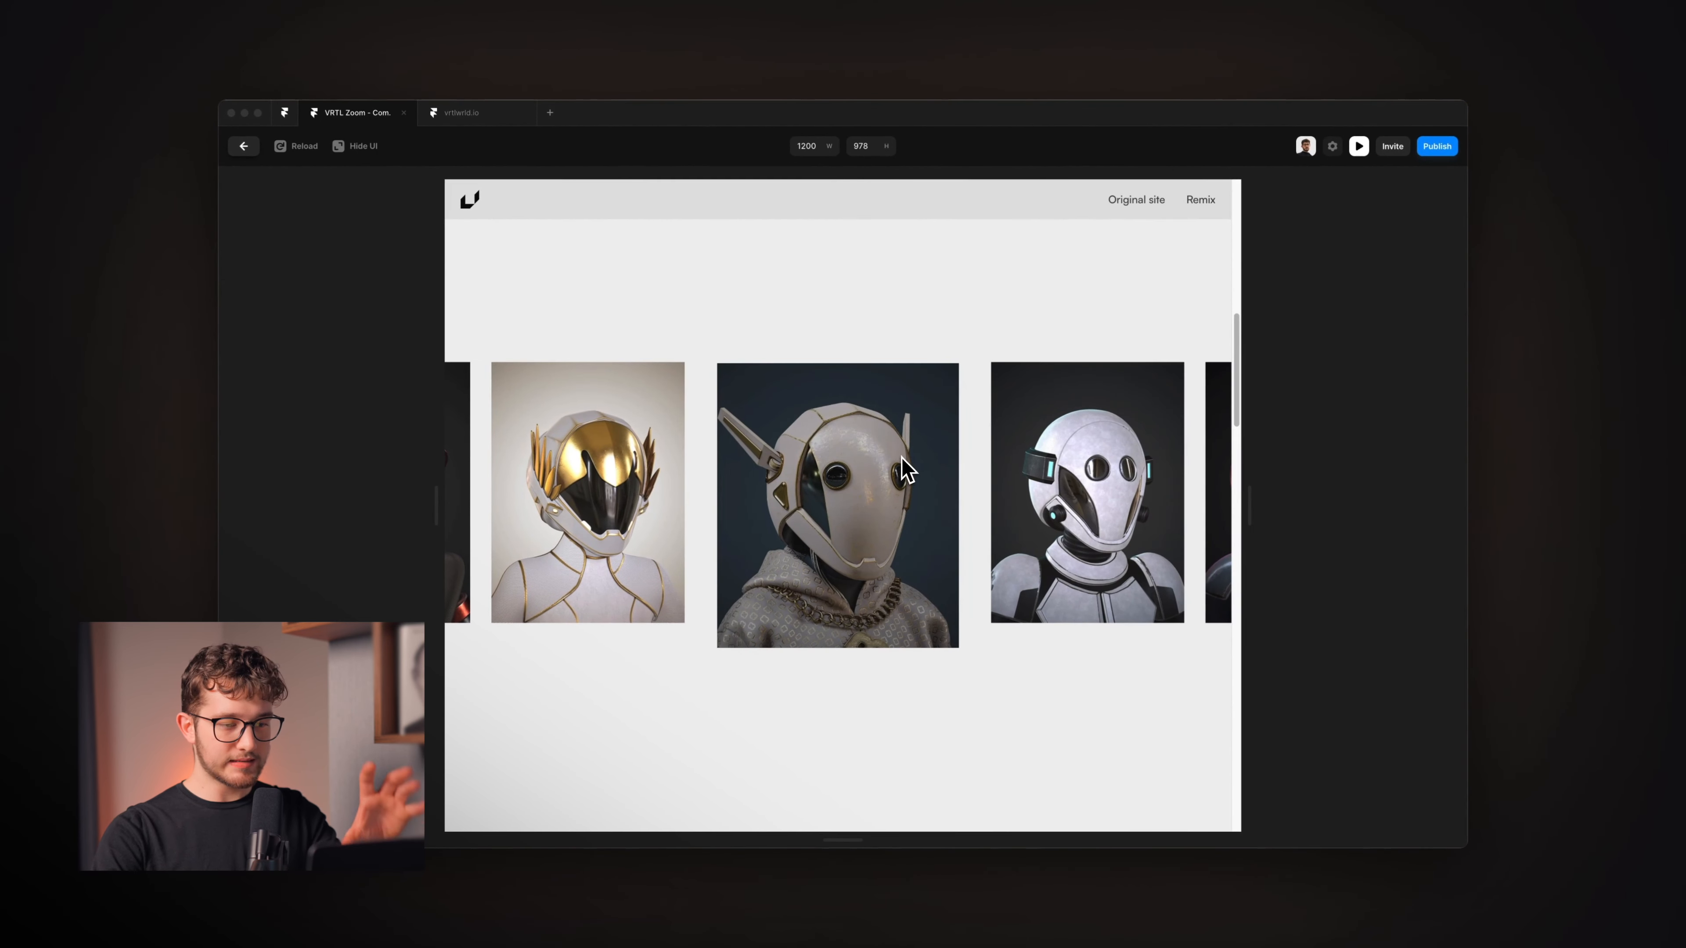
scroll(906, 468, "up", 1)
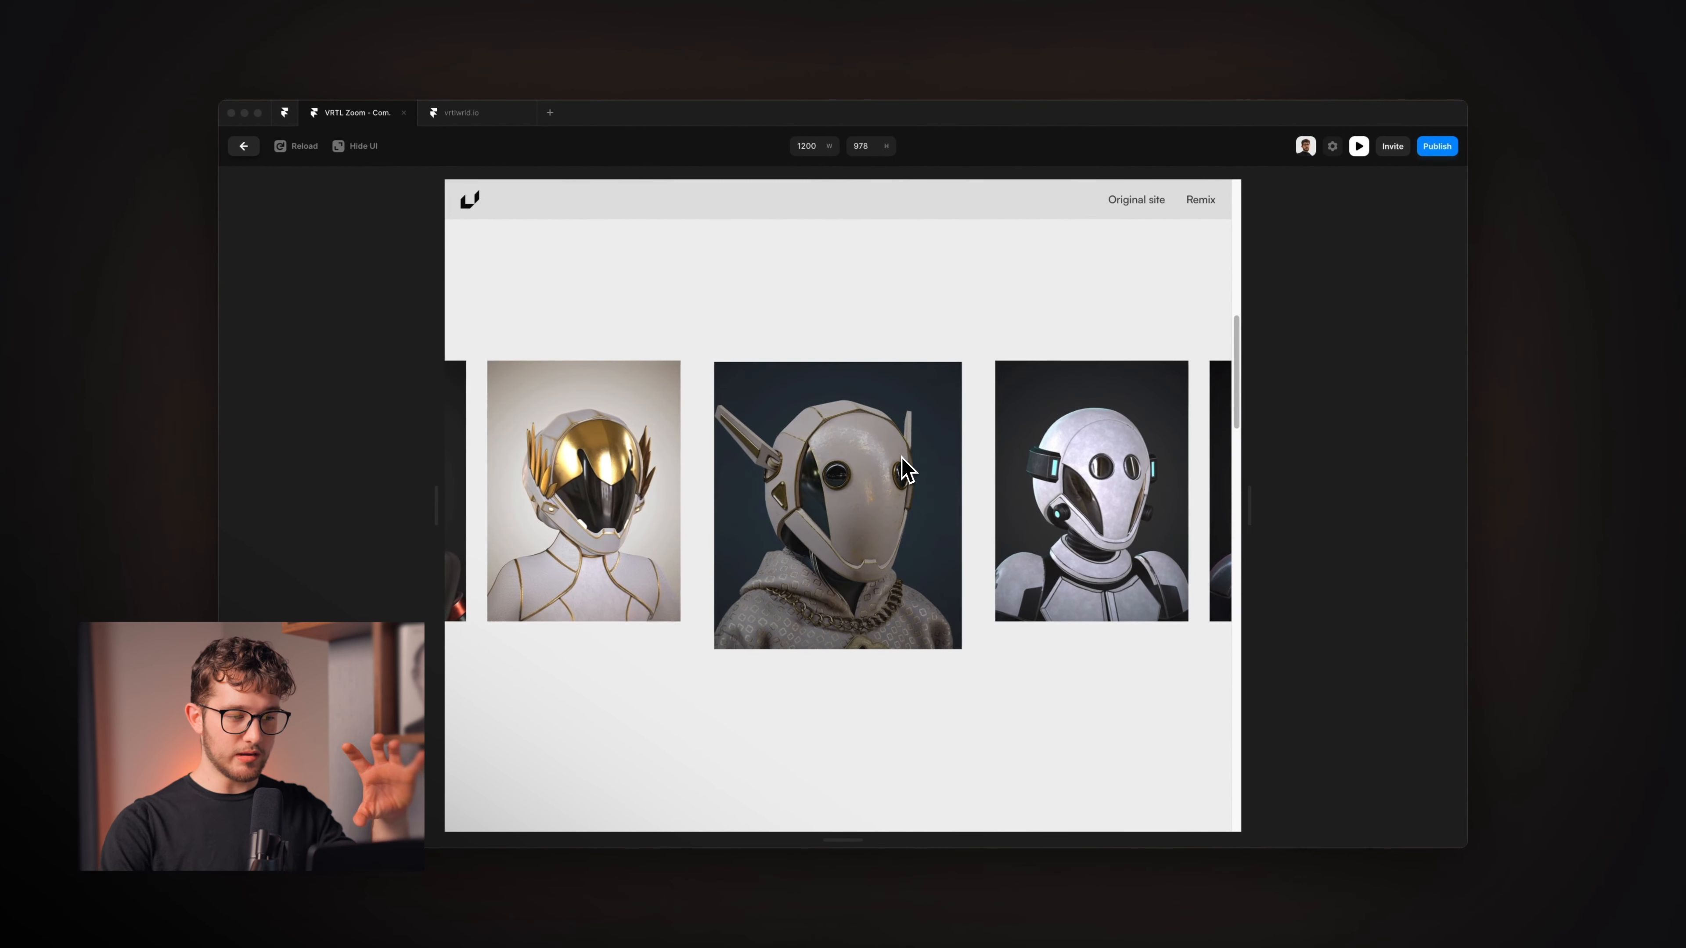
scroll(901, 457, "down", 2)
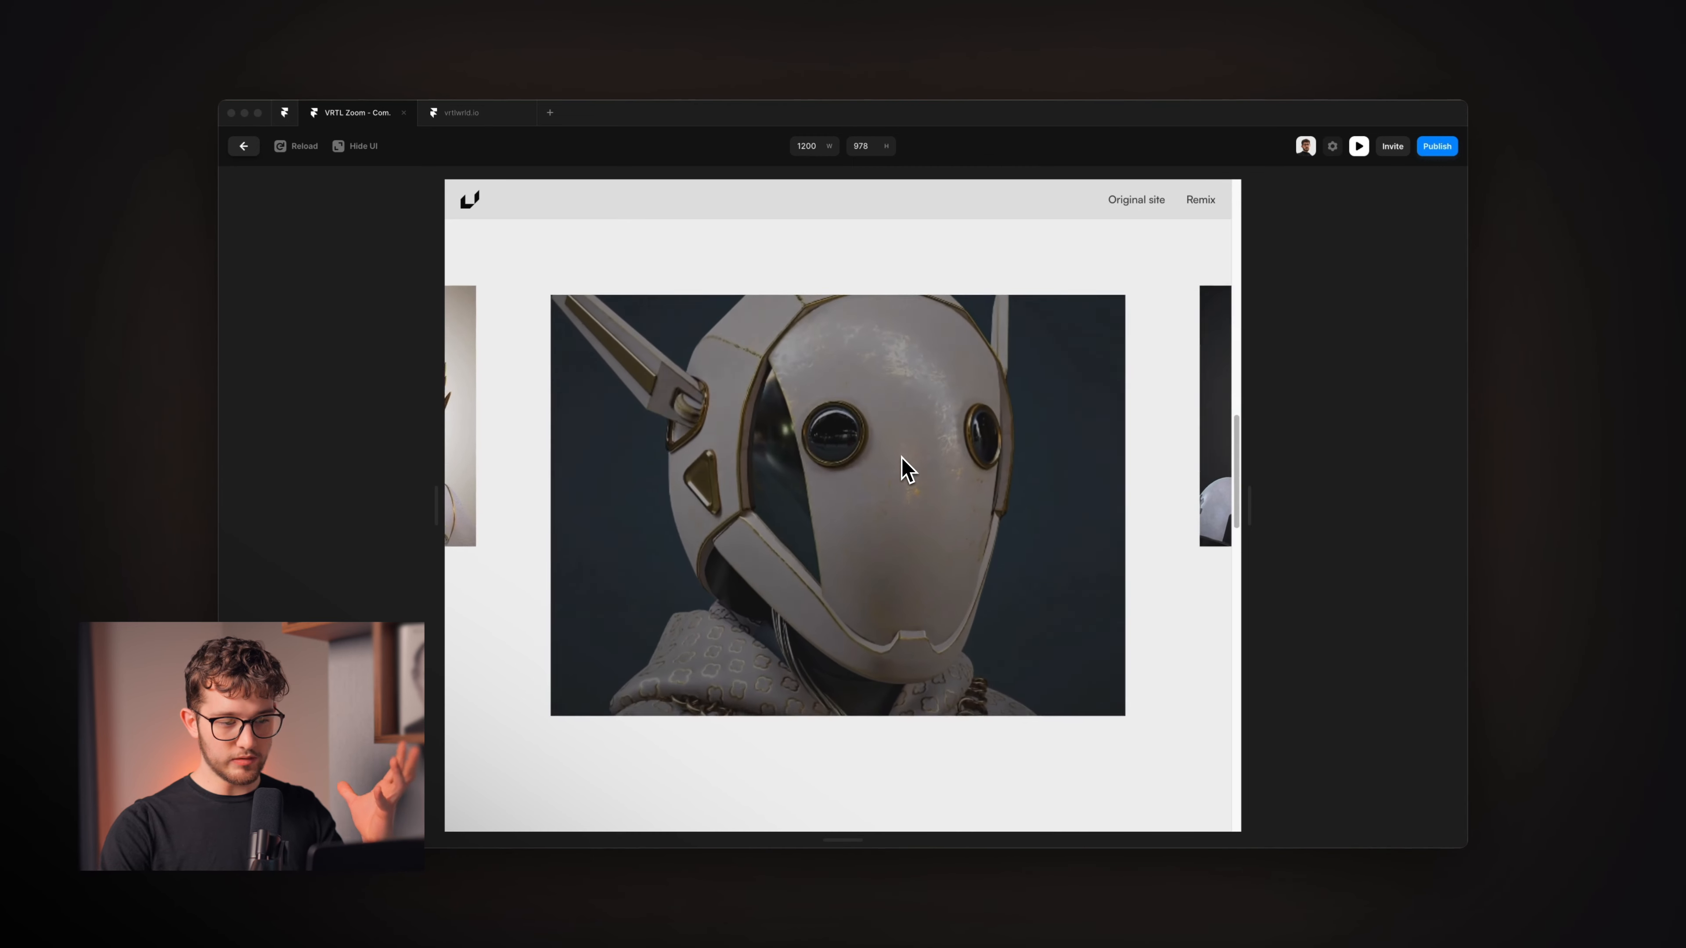
scroll(907, 470, "down", 5)
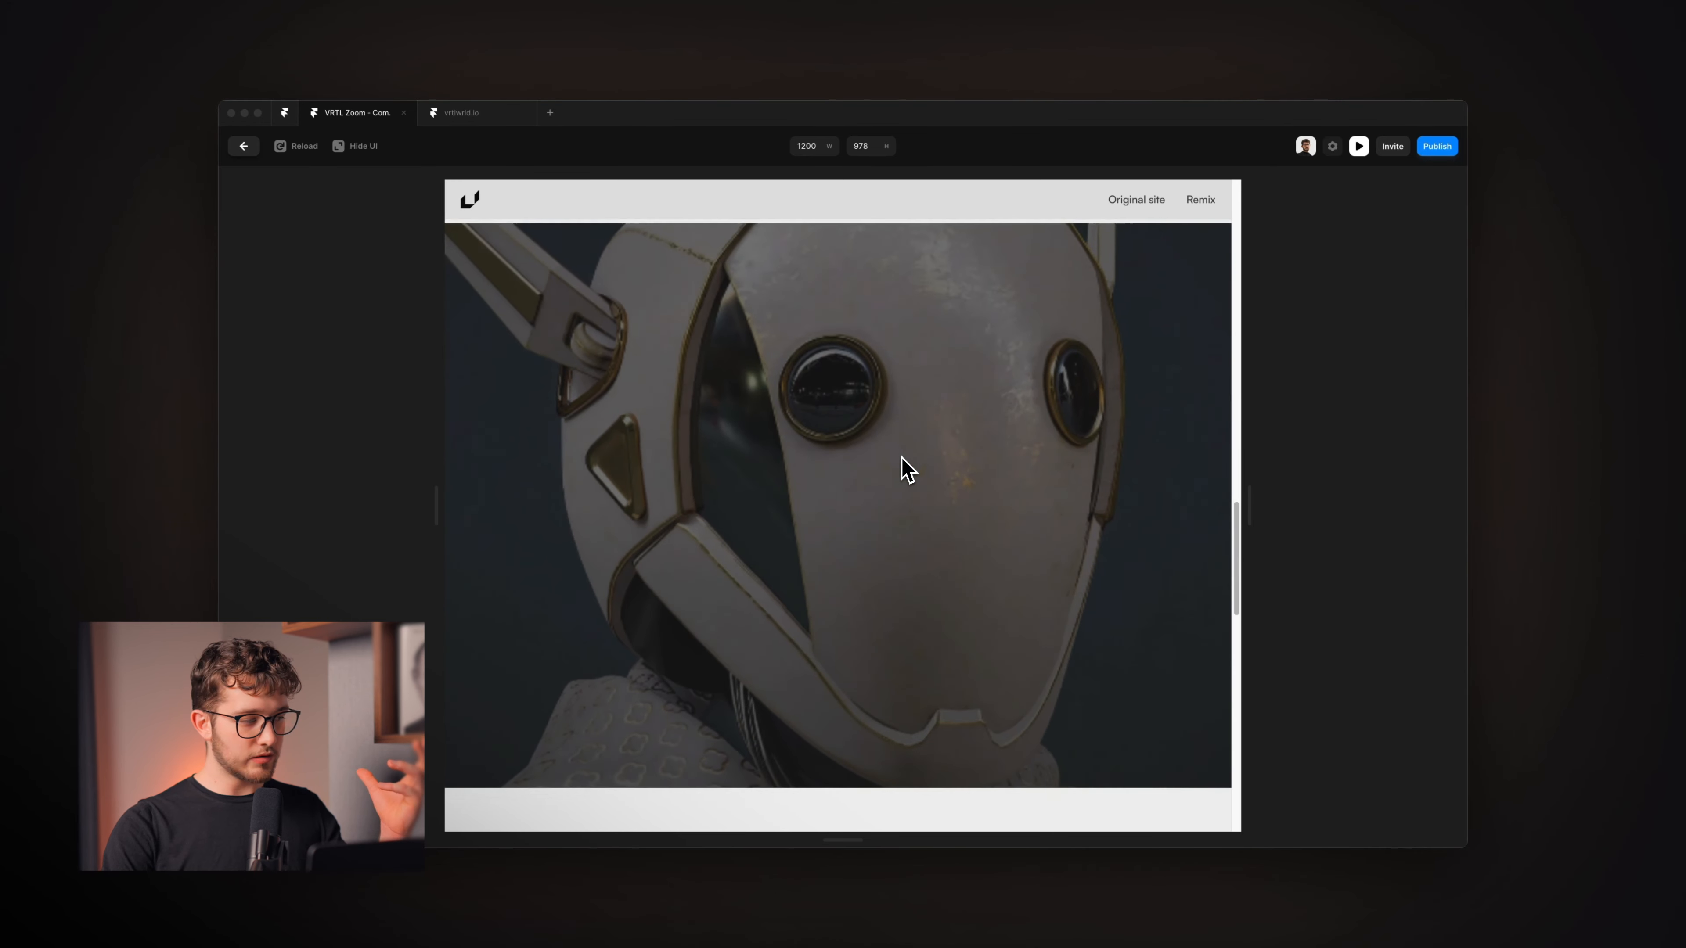
scroll(906, 469, "up", 5)
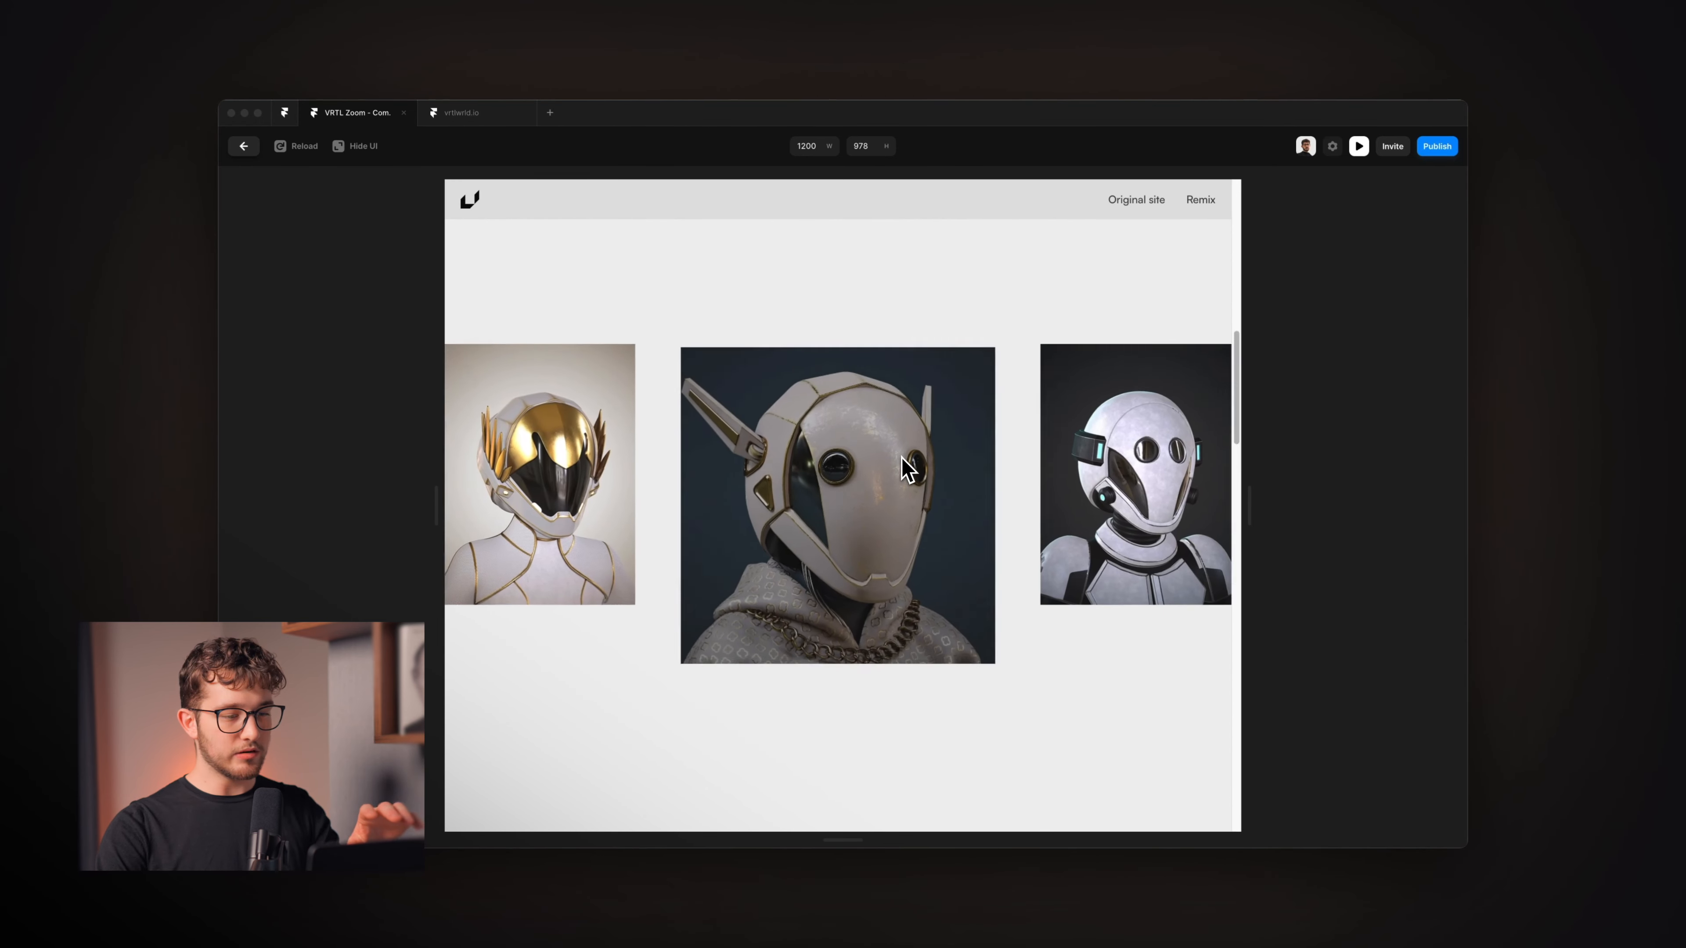
scroll(907, 469, "up", 5)
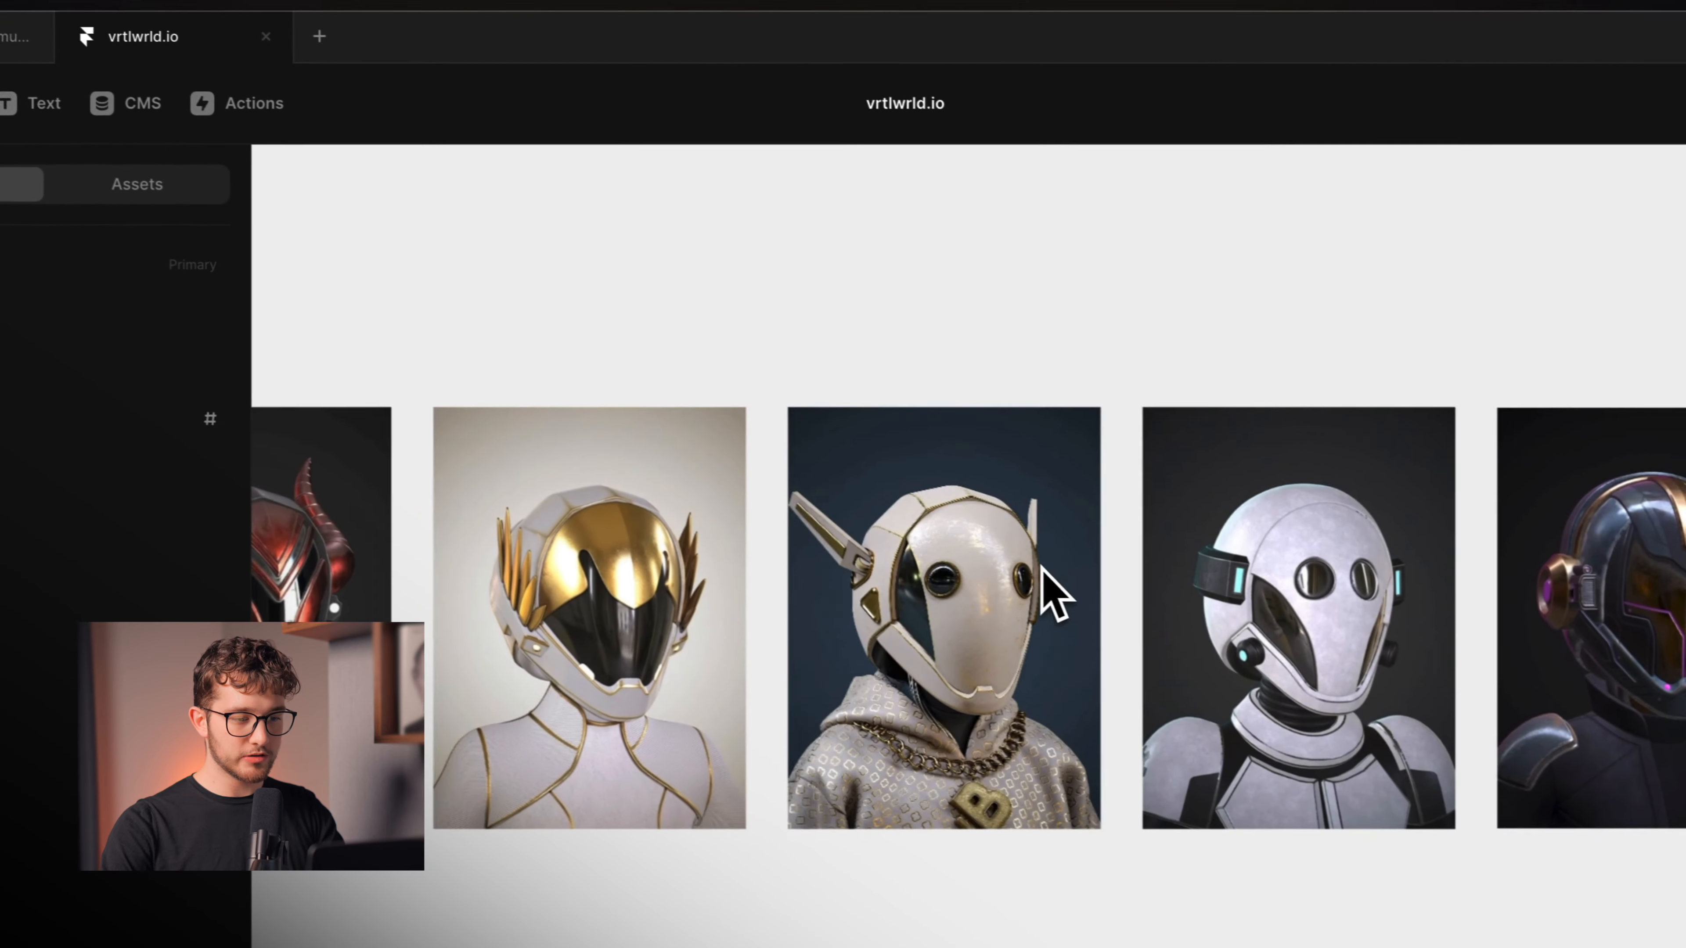
- Set the height of all five images in the Images stack of the vrtlwrld.io project to 40vh
left_click(1406, 680)
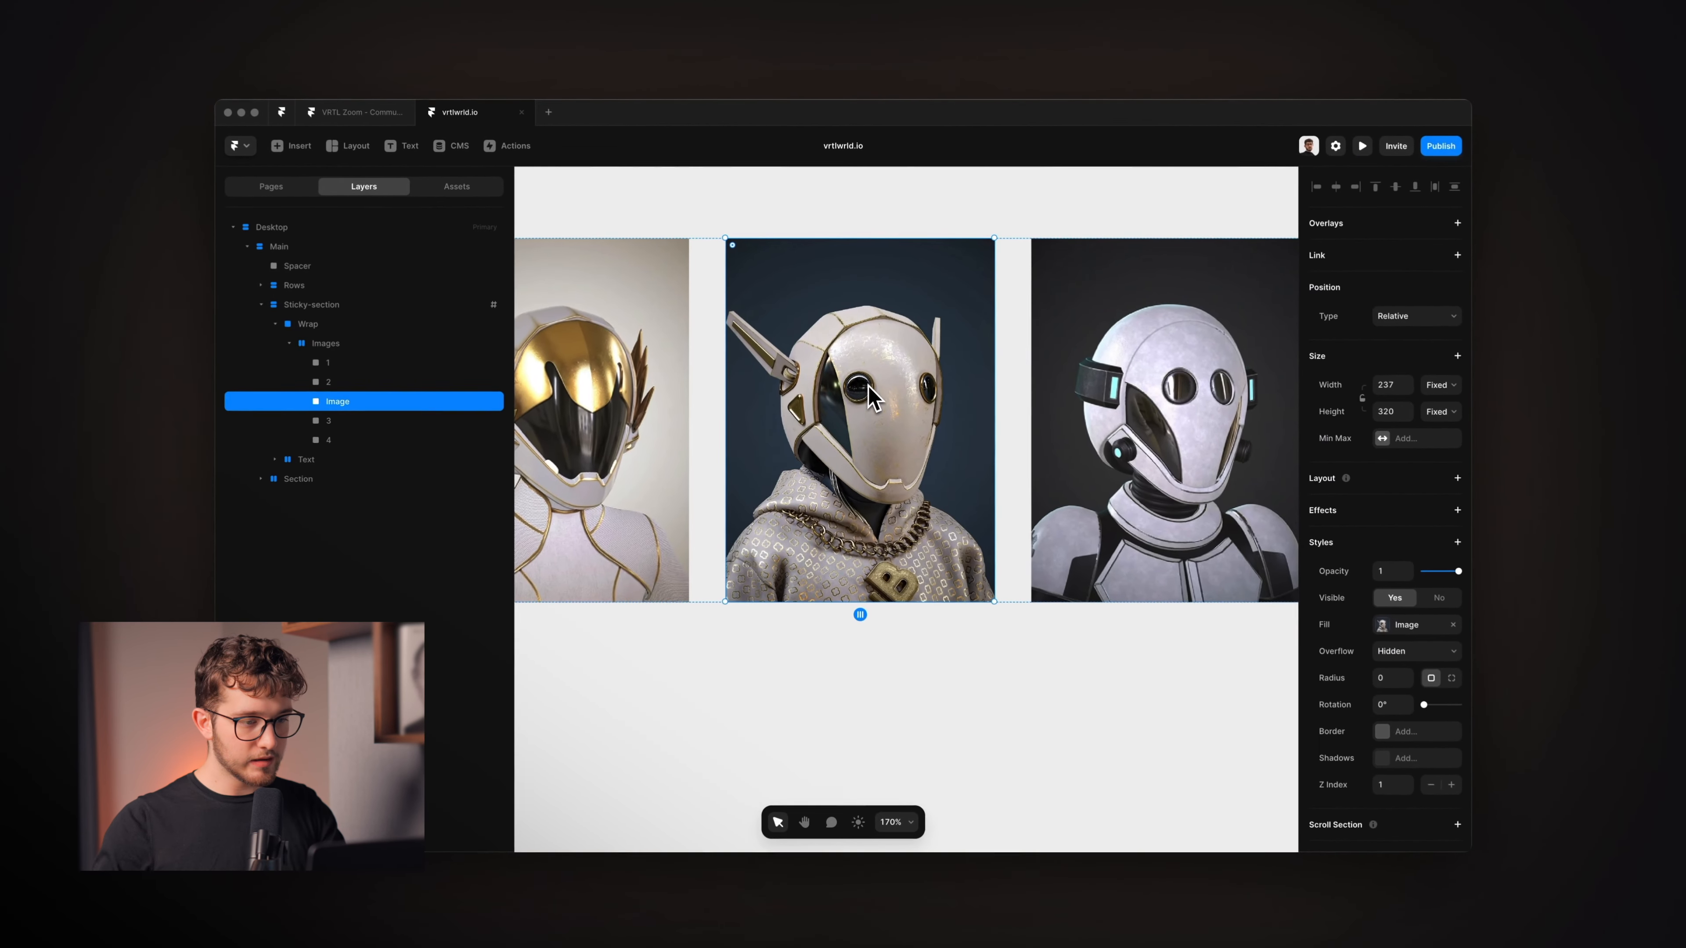
scroll(937, 578, "down", 3)
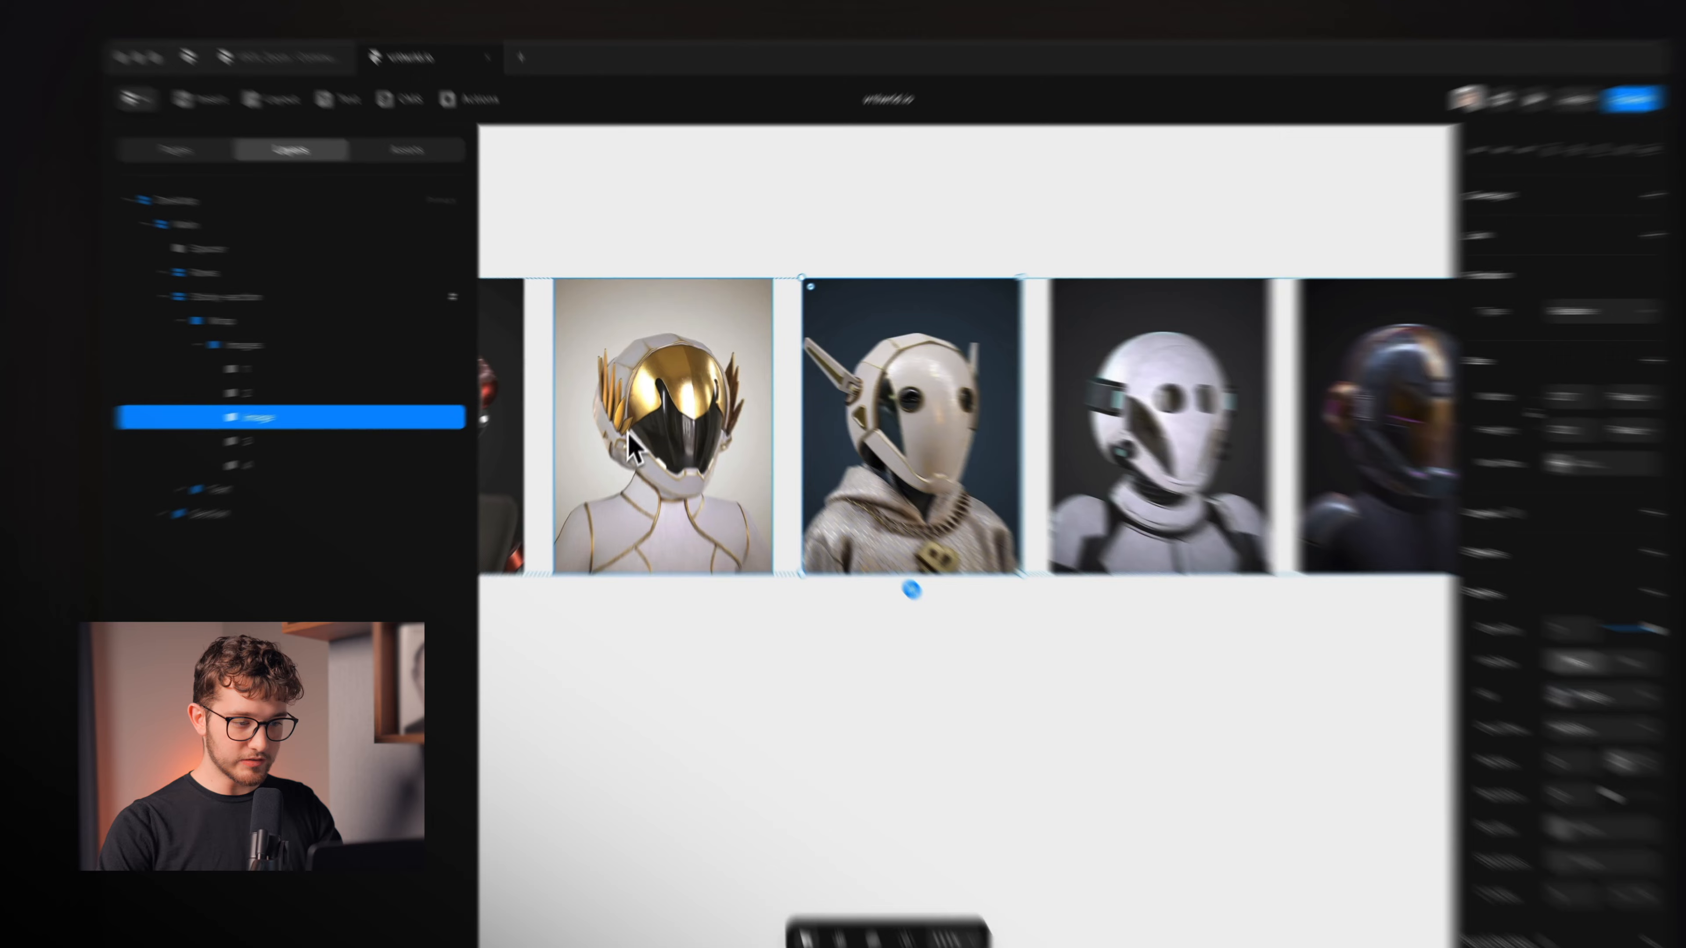
left_click(635, 413)
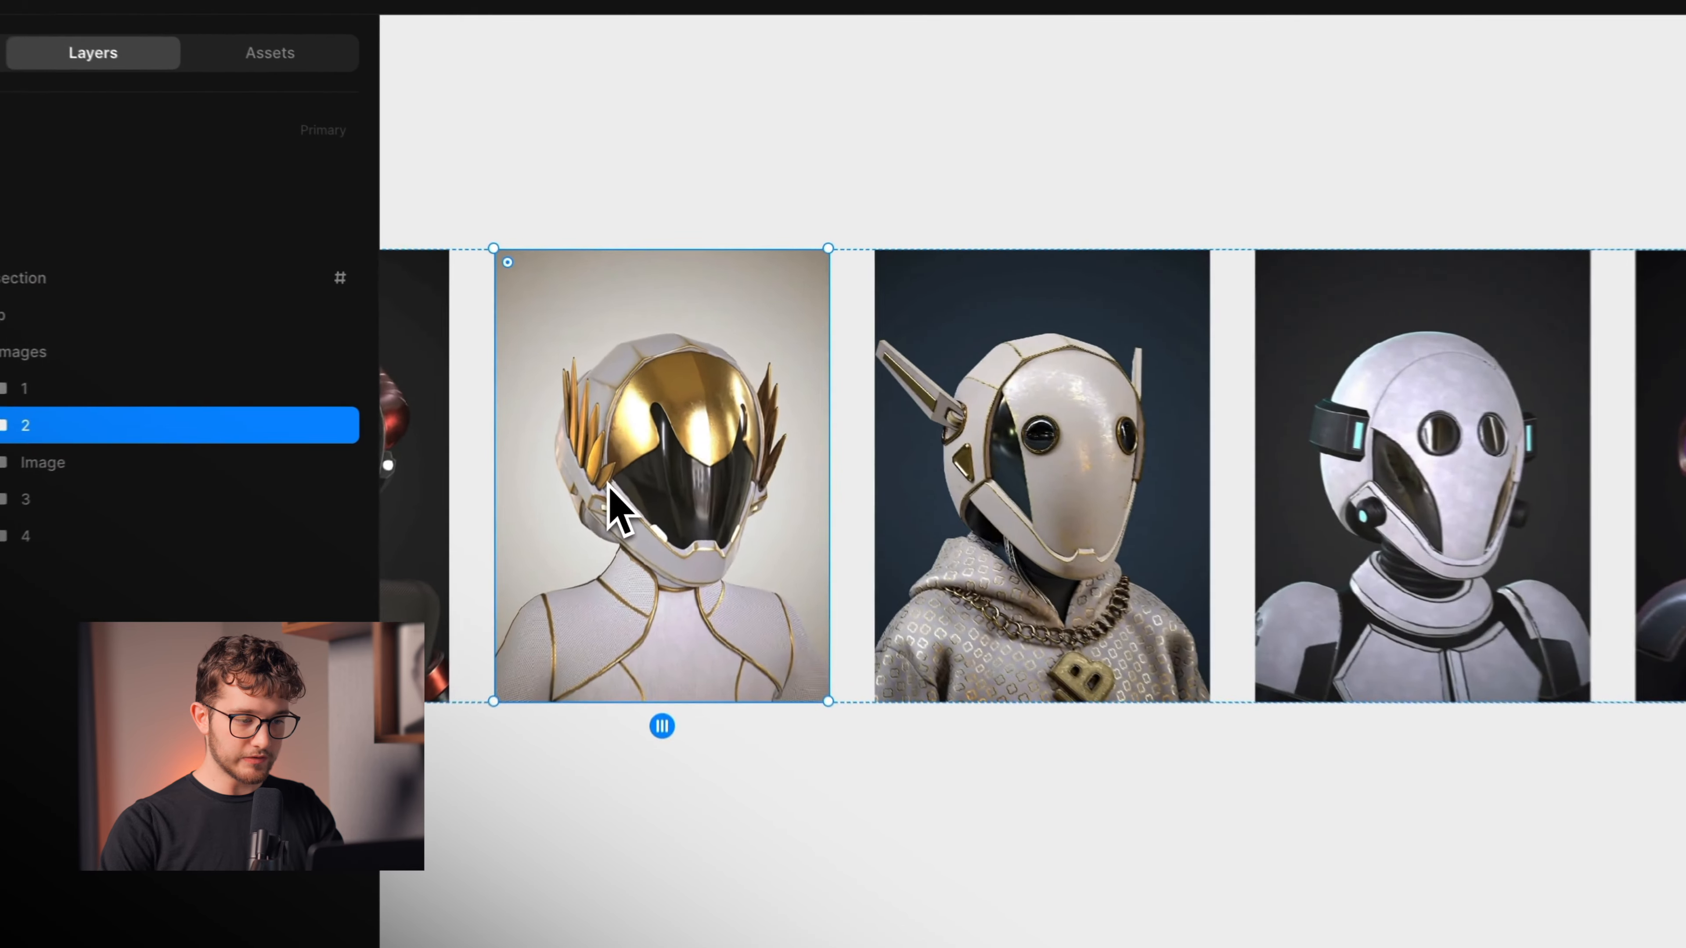
scroll(636, 412, "down", 3)
left_click(578, 403)
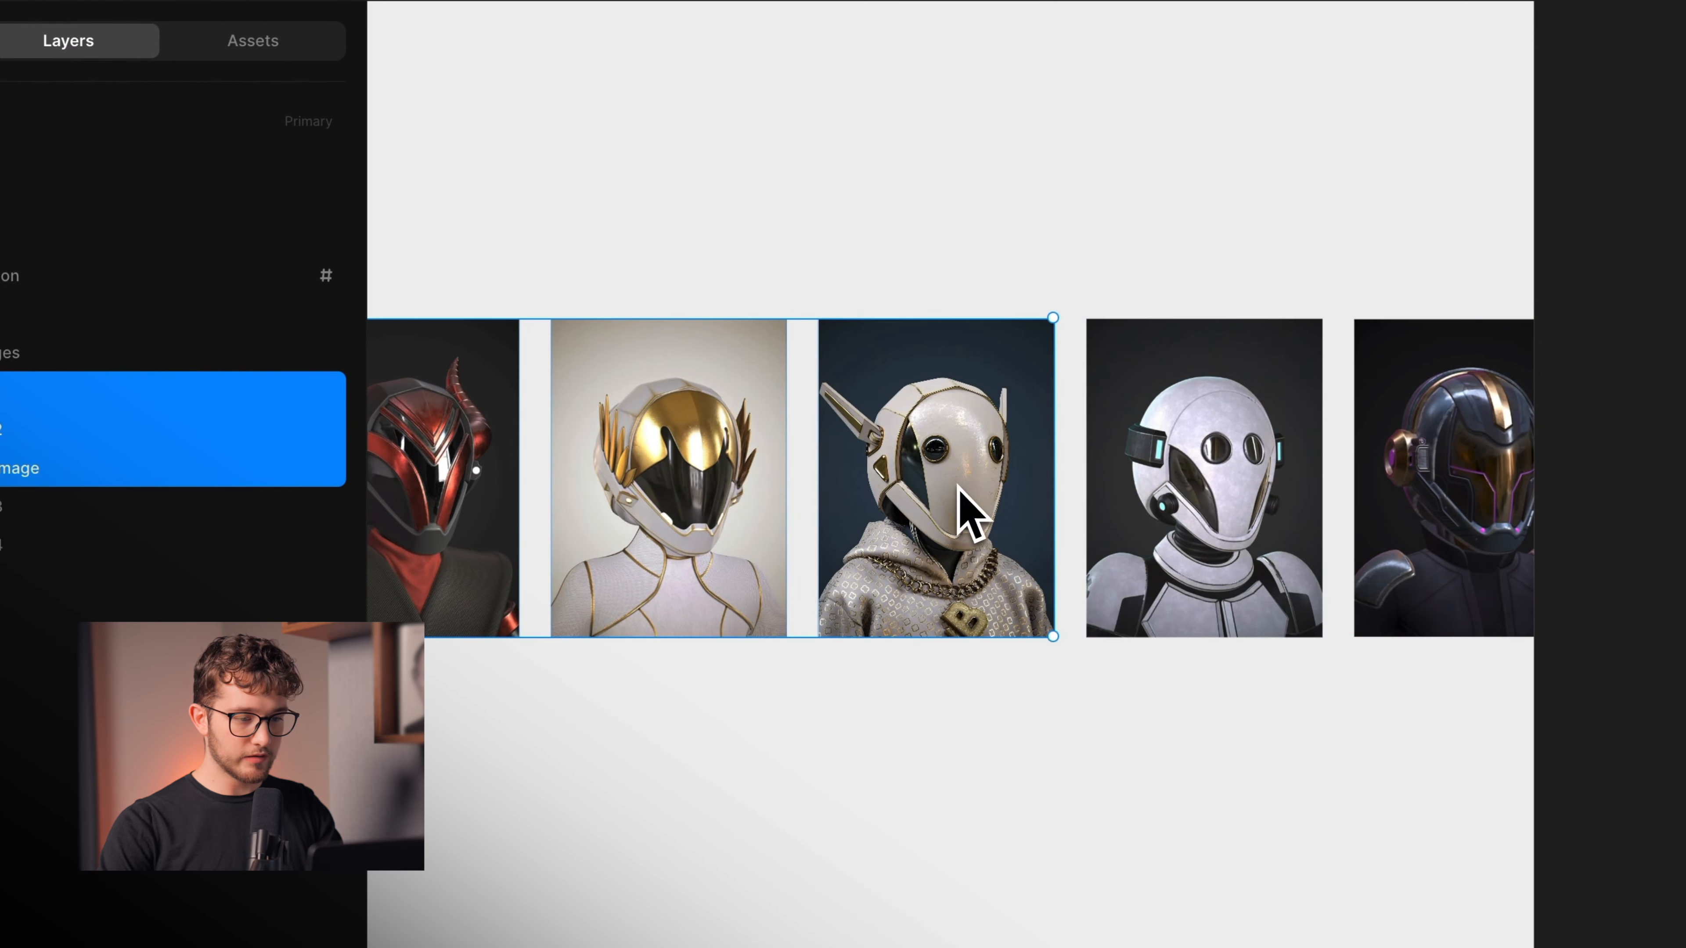
left_click(1128, 474, "shift")
left_click(1439, 447, "shift")
left_click(1538, 488)
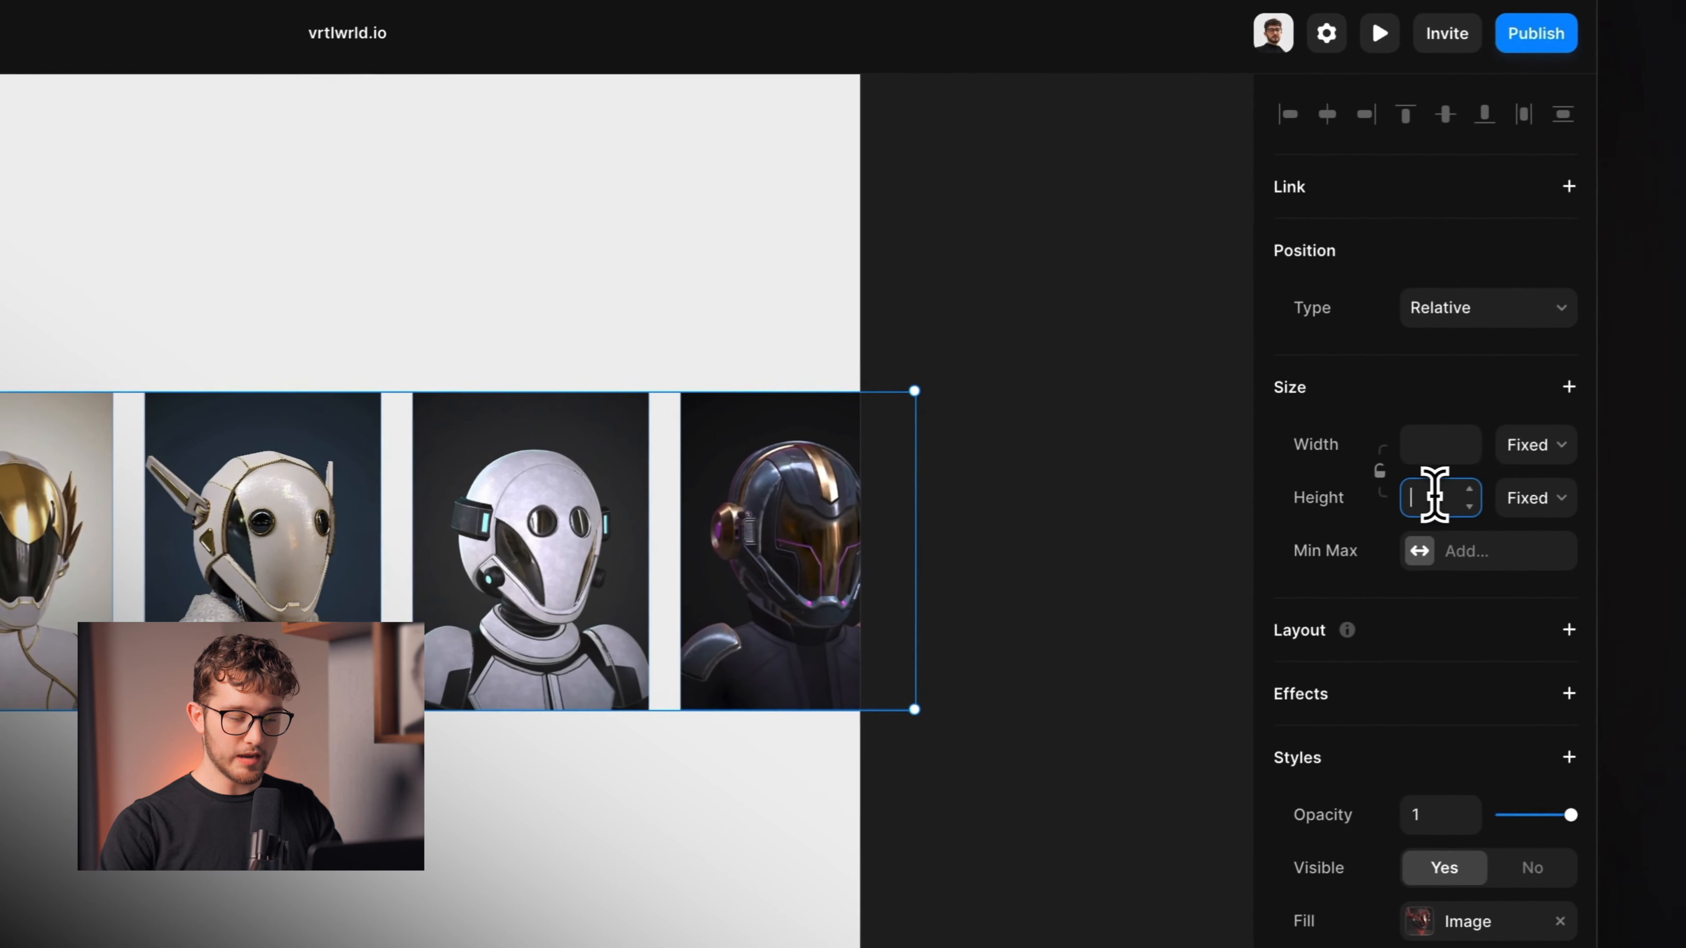
type("40vh")
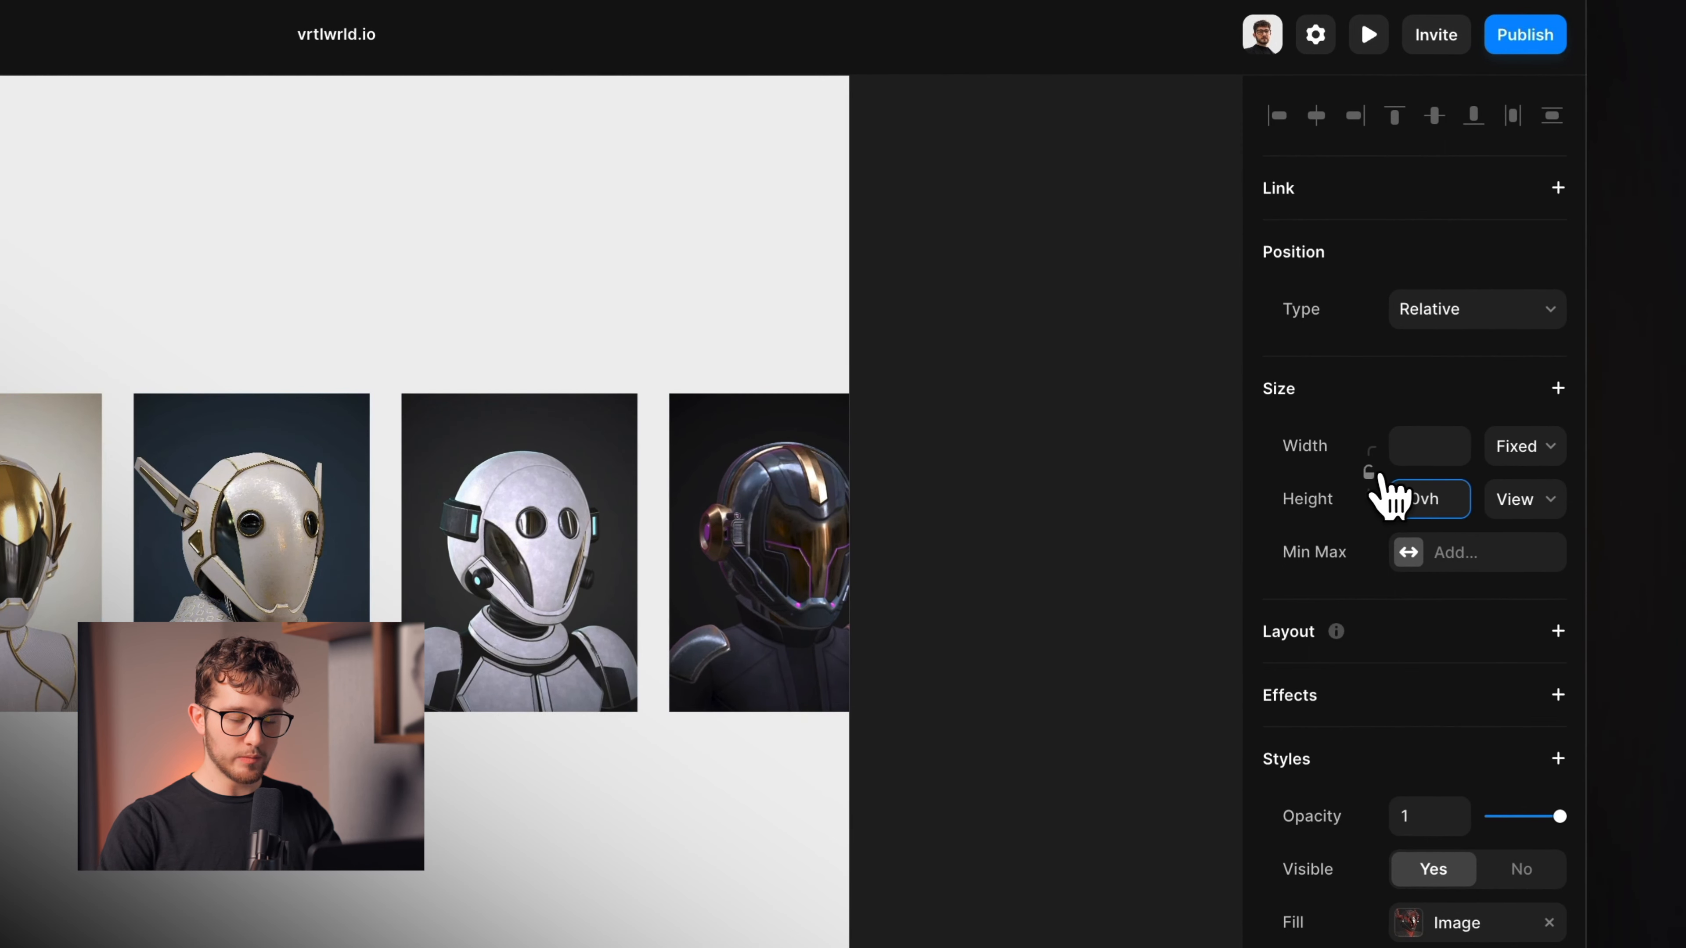
left_click(249, 464)
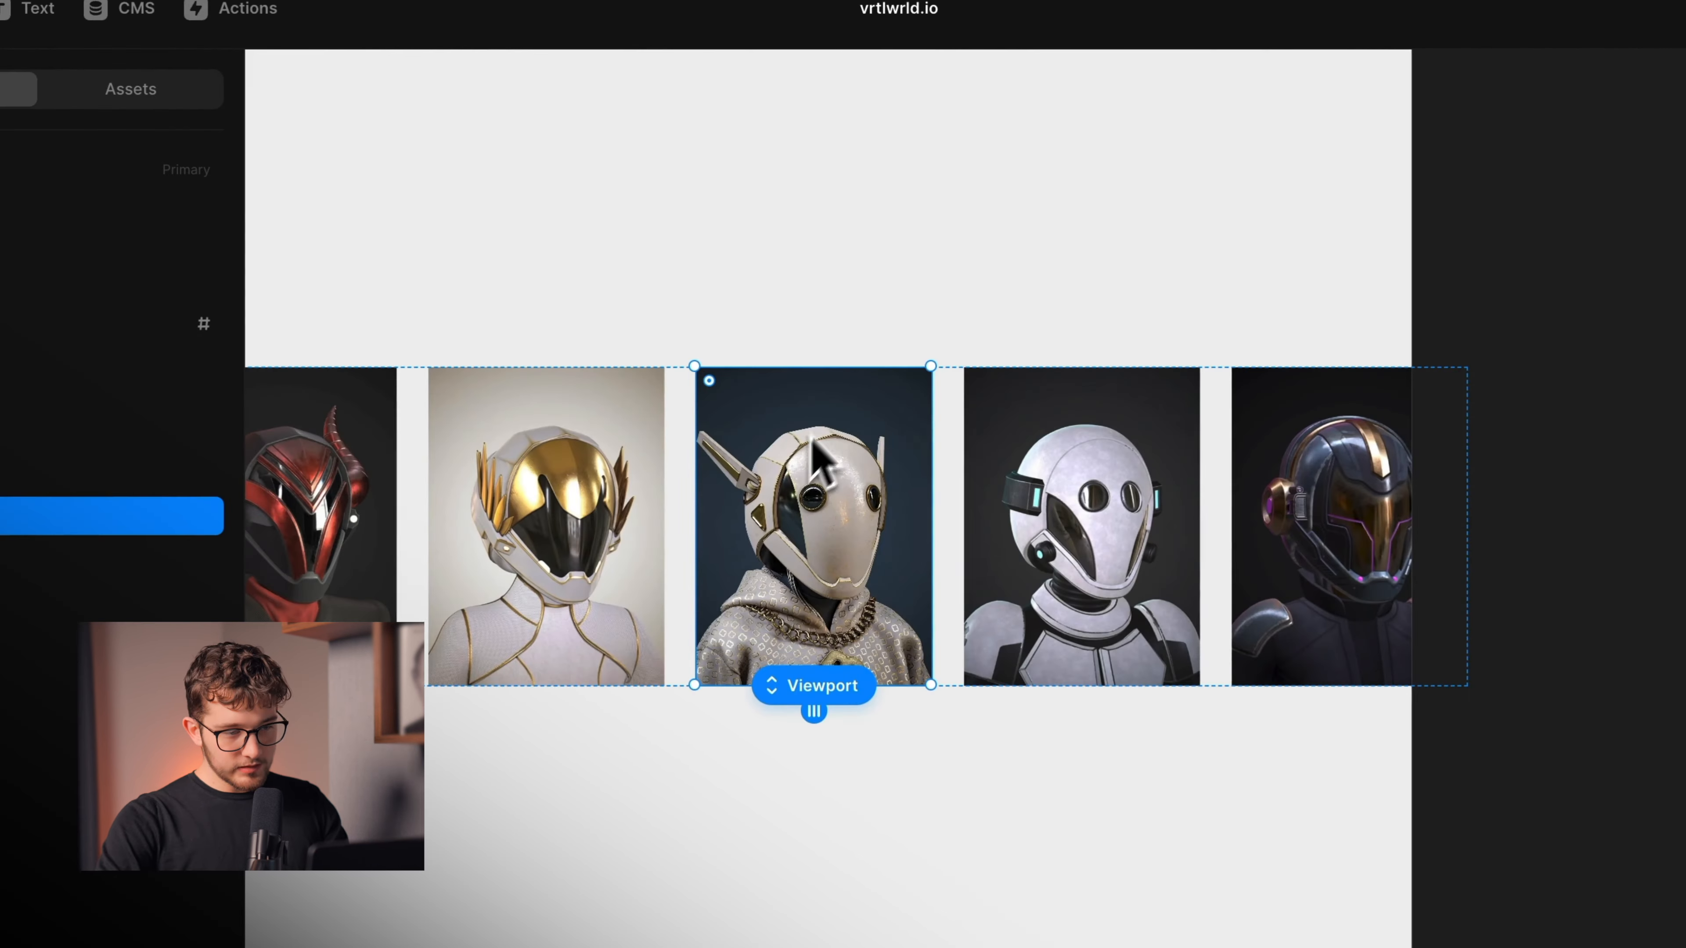
- Draw a frame inside the middle image and set its left, right, top and bottom offsets to 0
scroll(778, 506, "up", 5)
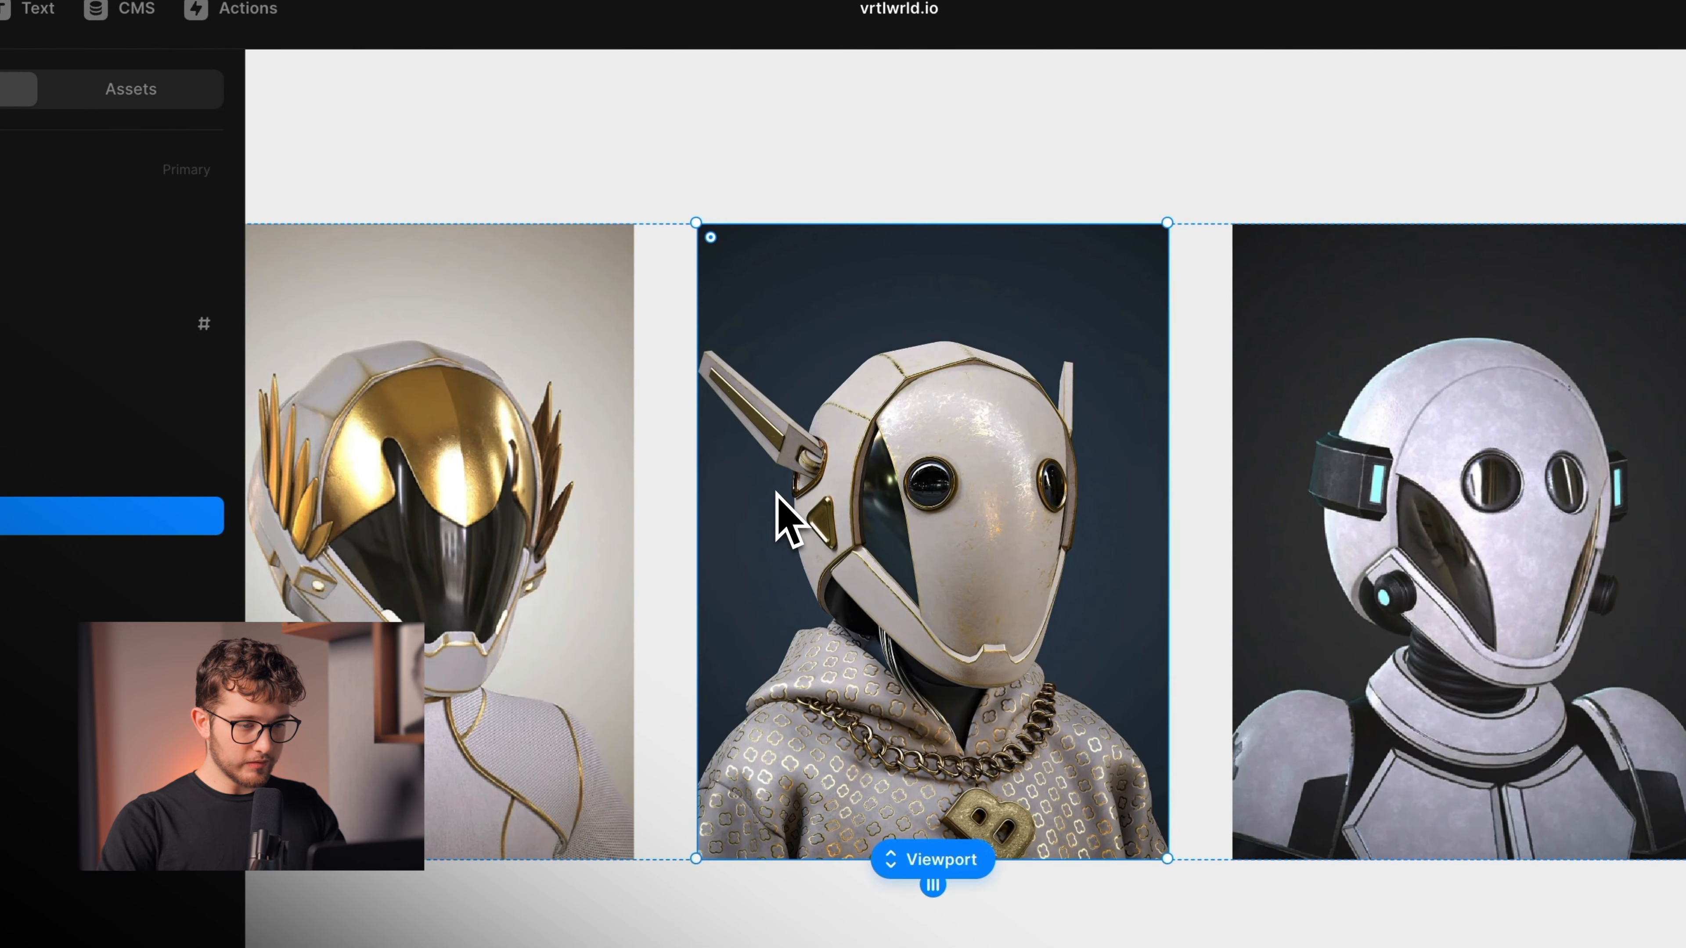
left_click_drag(783, 371, 942, 571)
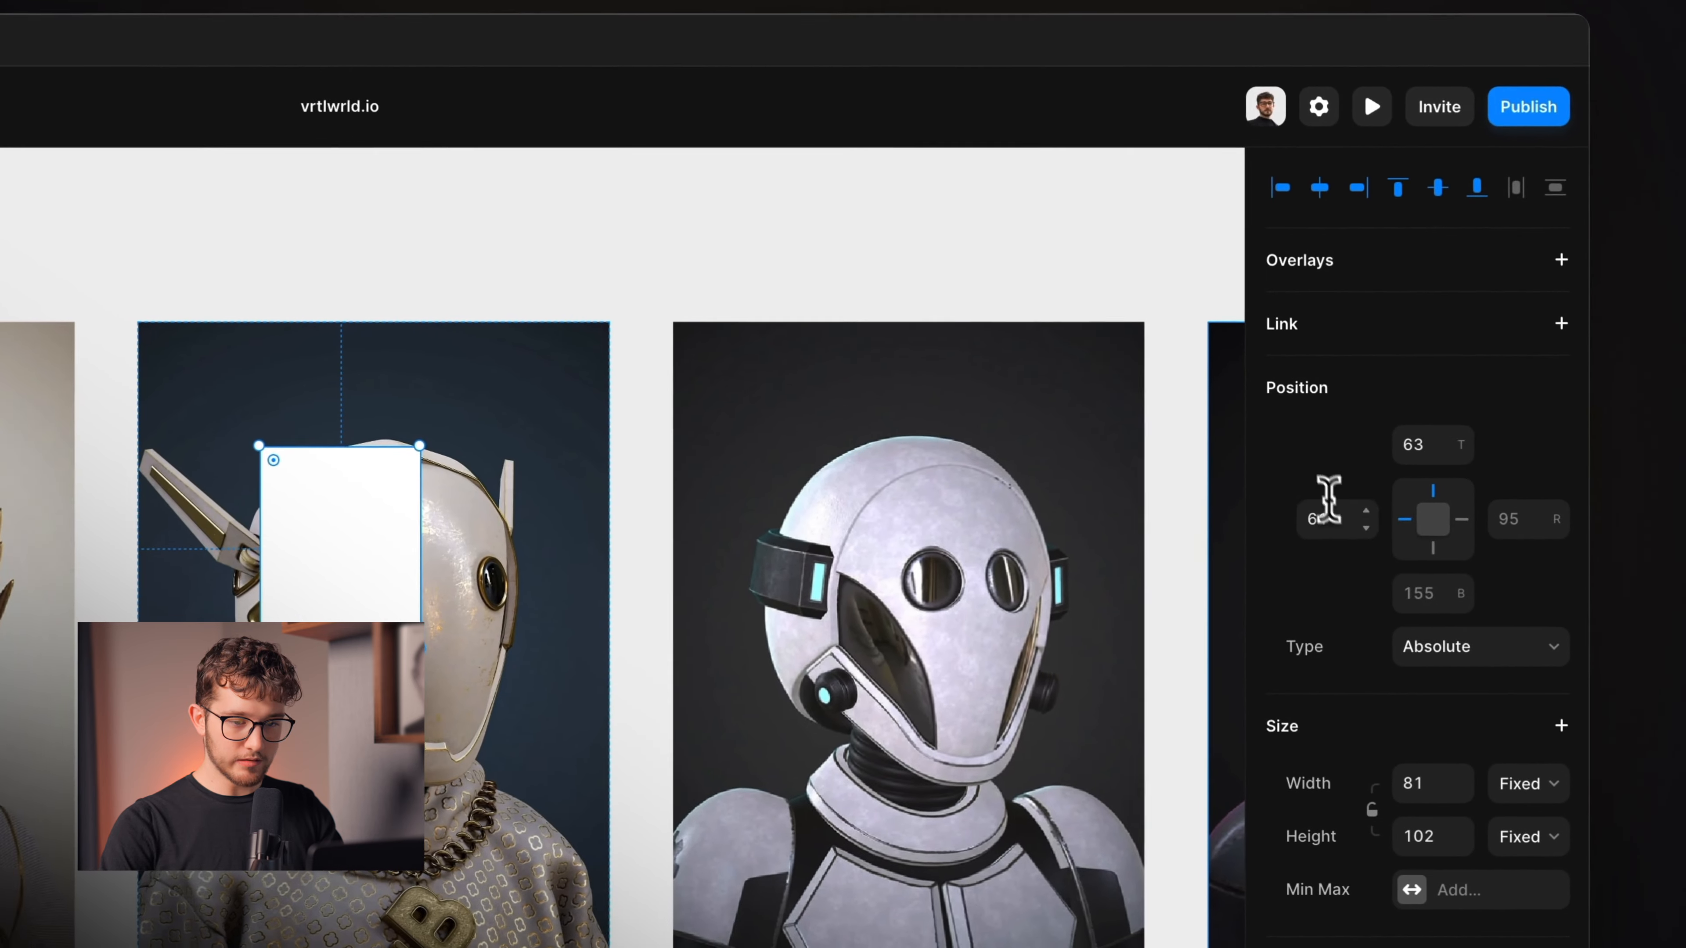
left_click(1325, 508)
type("0")
left_click(1517, 508)
type("0")
left_click(1430, 444)
type("0")
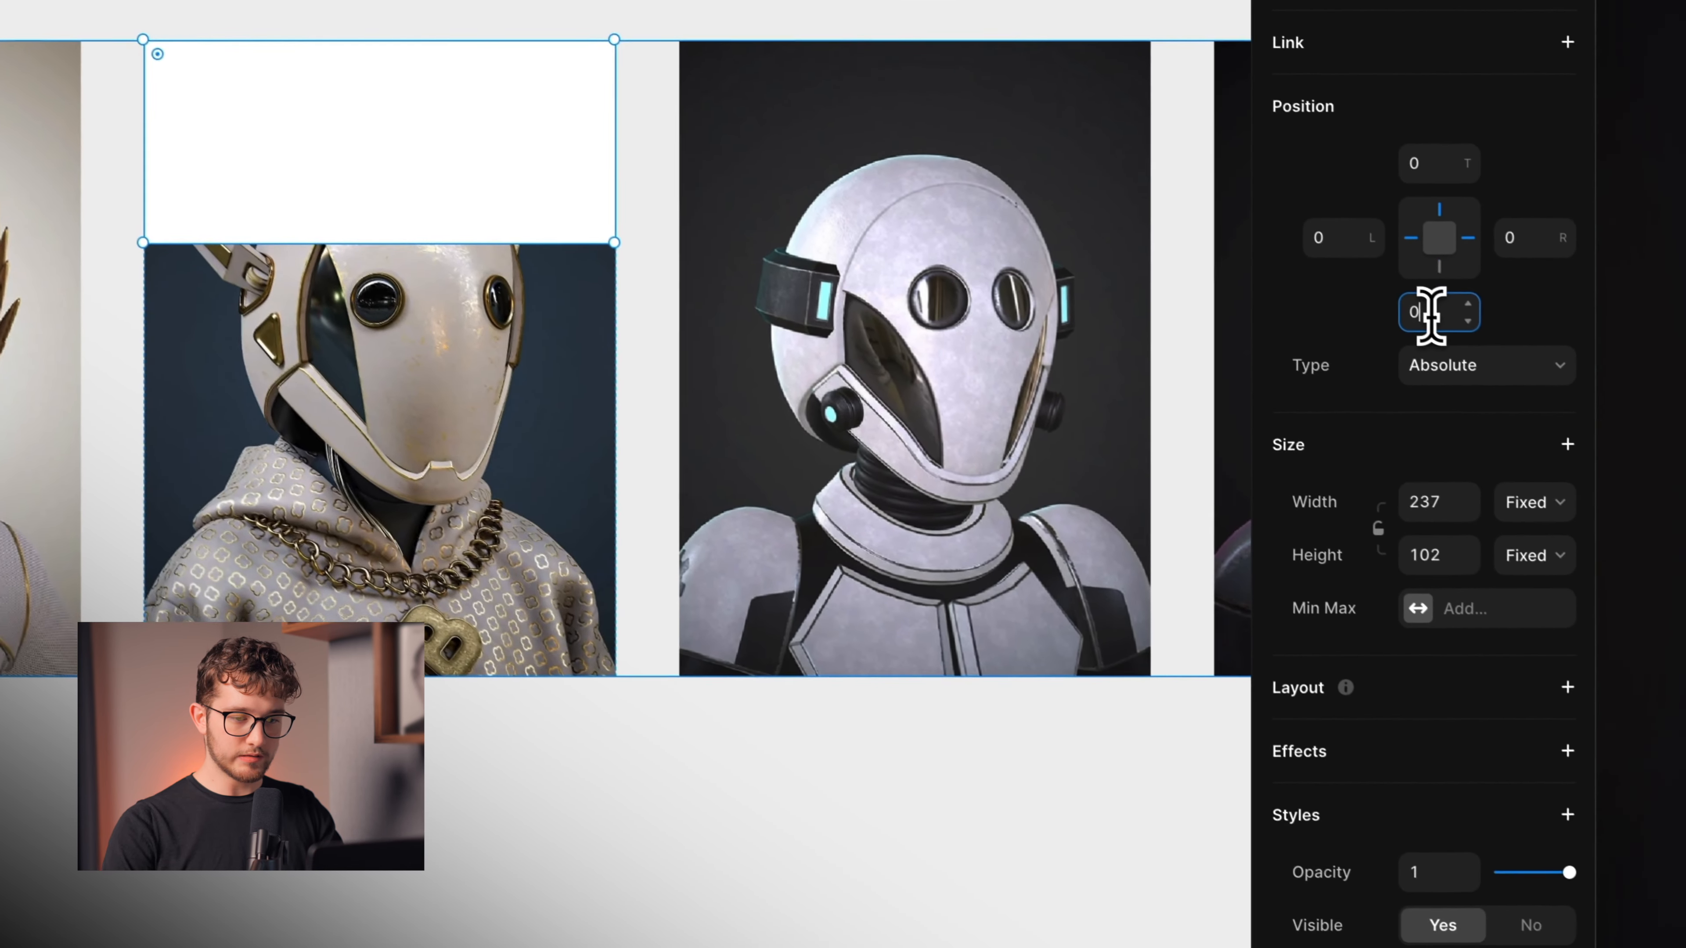
left_click(1503, 548)
type("0")
key("Return")
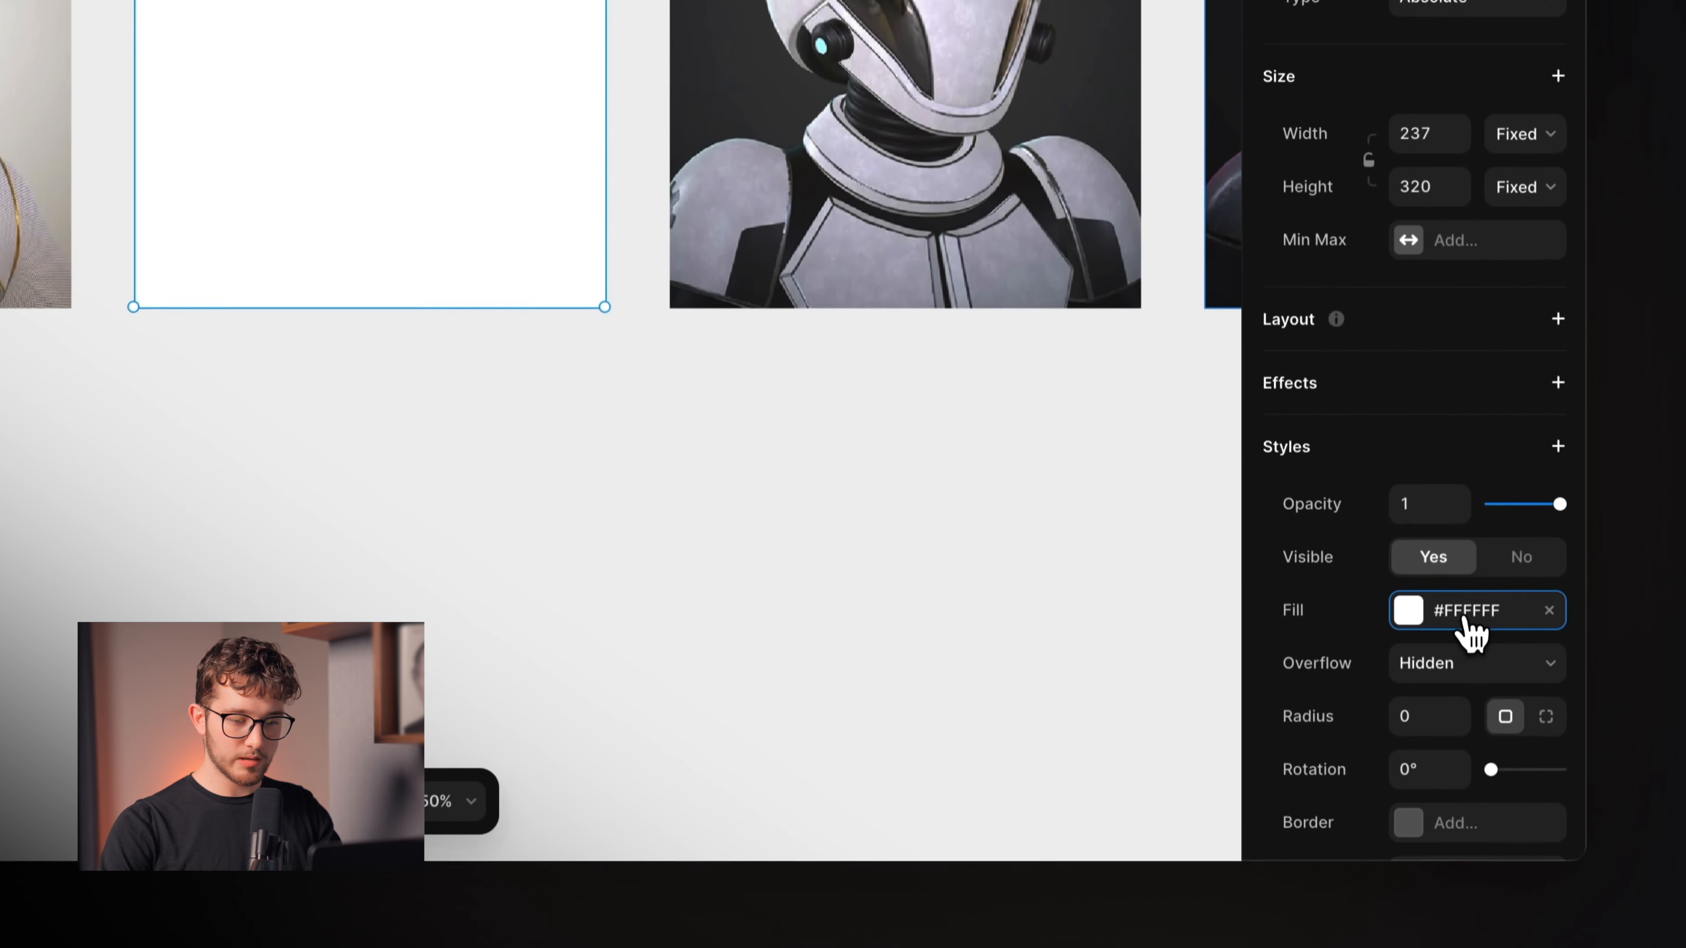
- Fill the frame over the middle image with the Black color style (#1E1E1E) at 75% opacity
left_click(1456, 598)
left_click(972, 787)
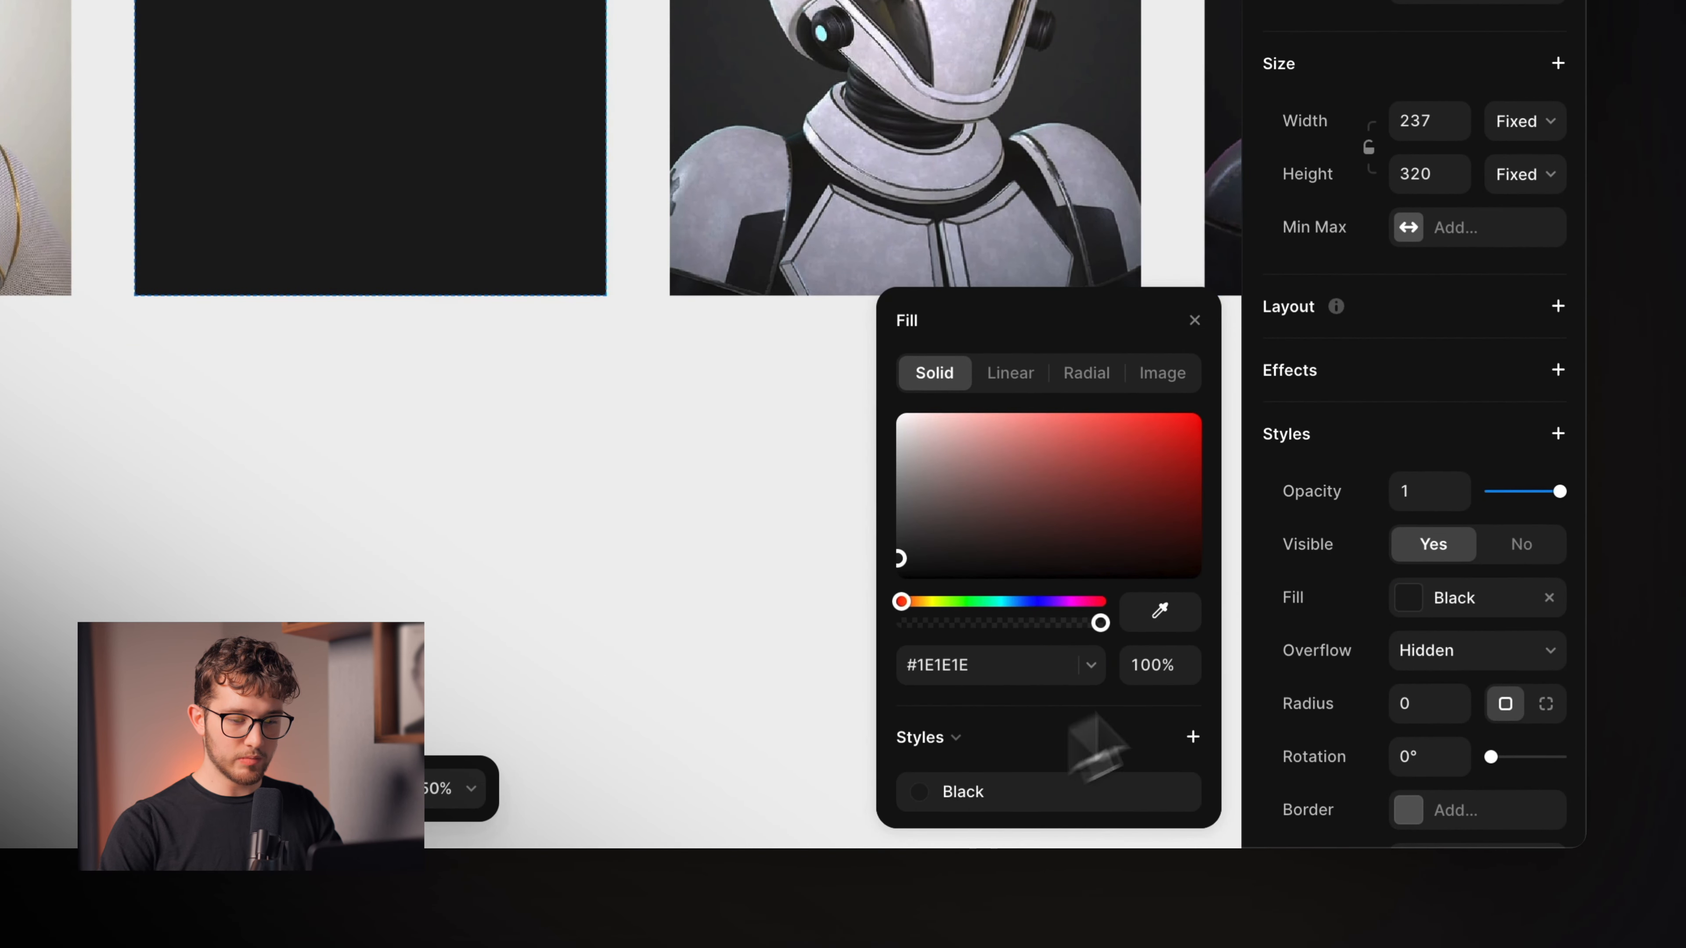
mouse_move(1002, 622)
left_mouse_down()
mouse_move(954, 623)
mouse_move(971, 623)
left_mouse_up()
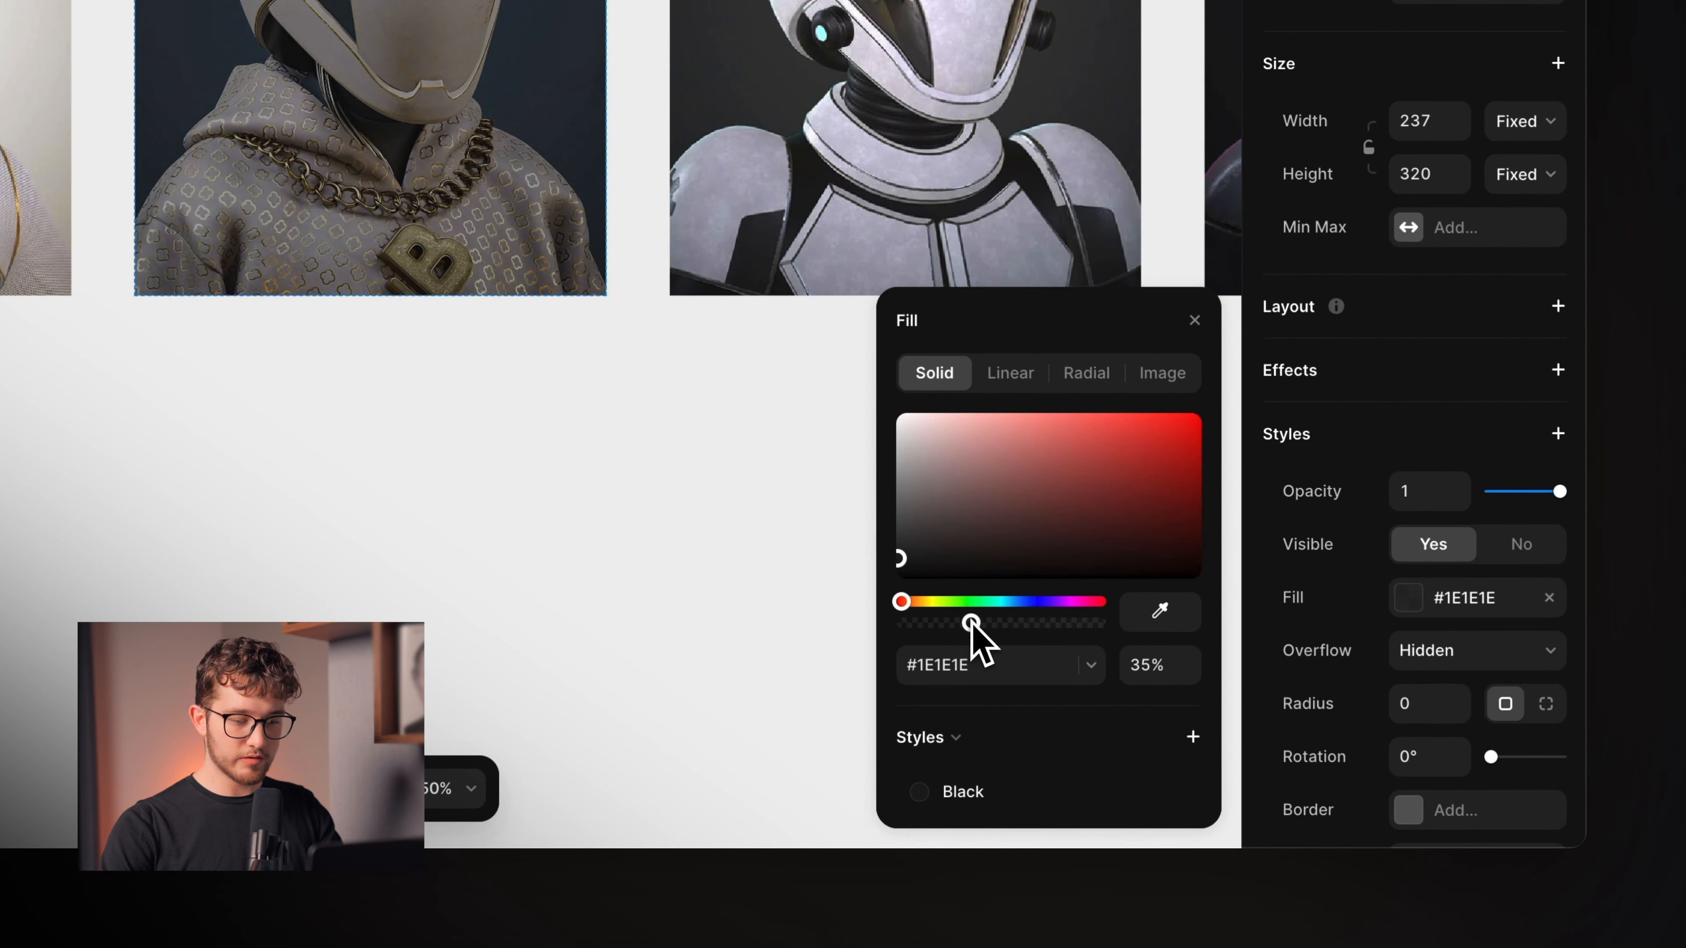
left_click(1155, 664)
type("75")
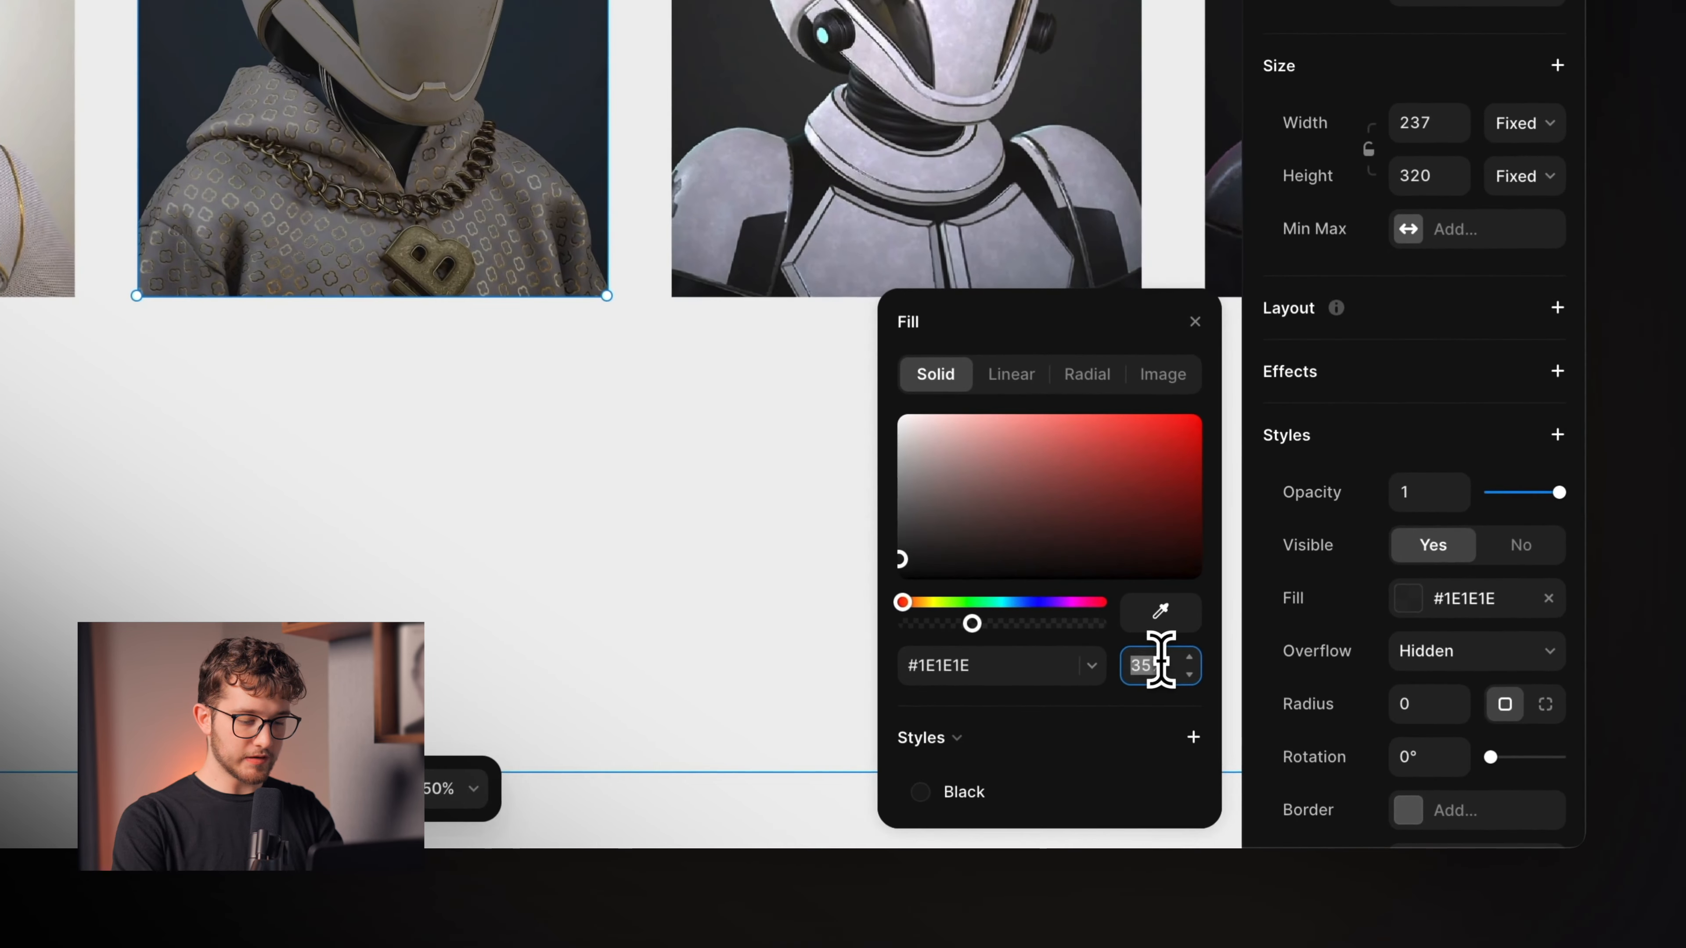
key("Return")
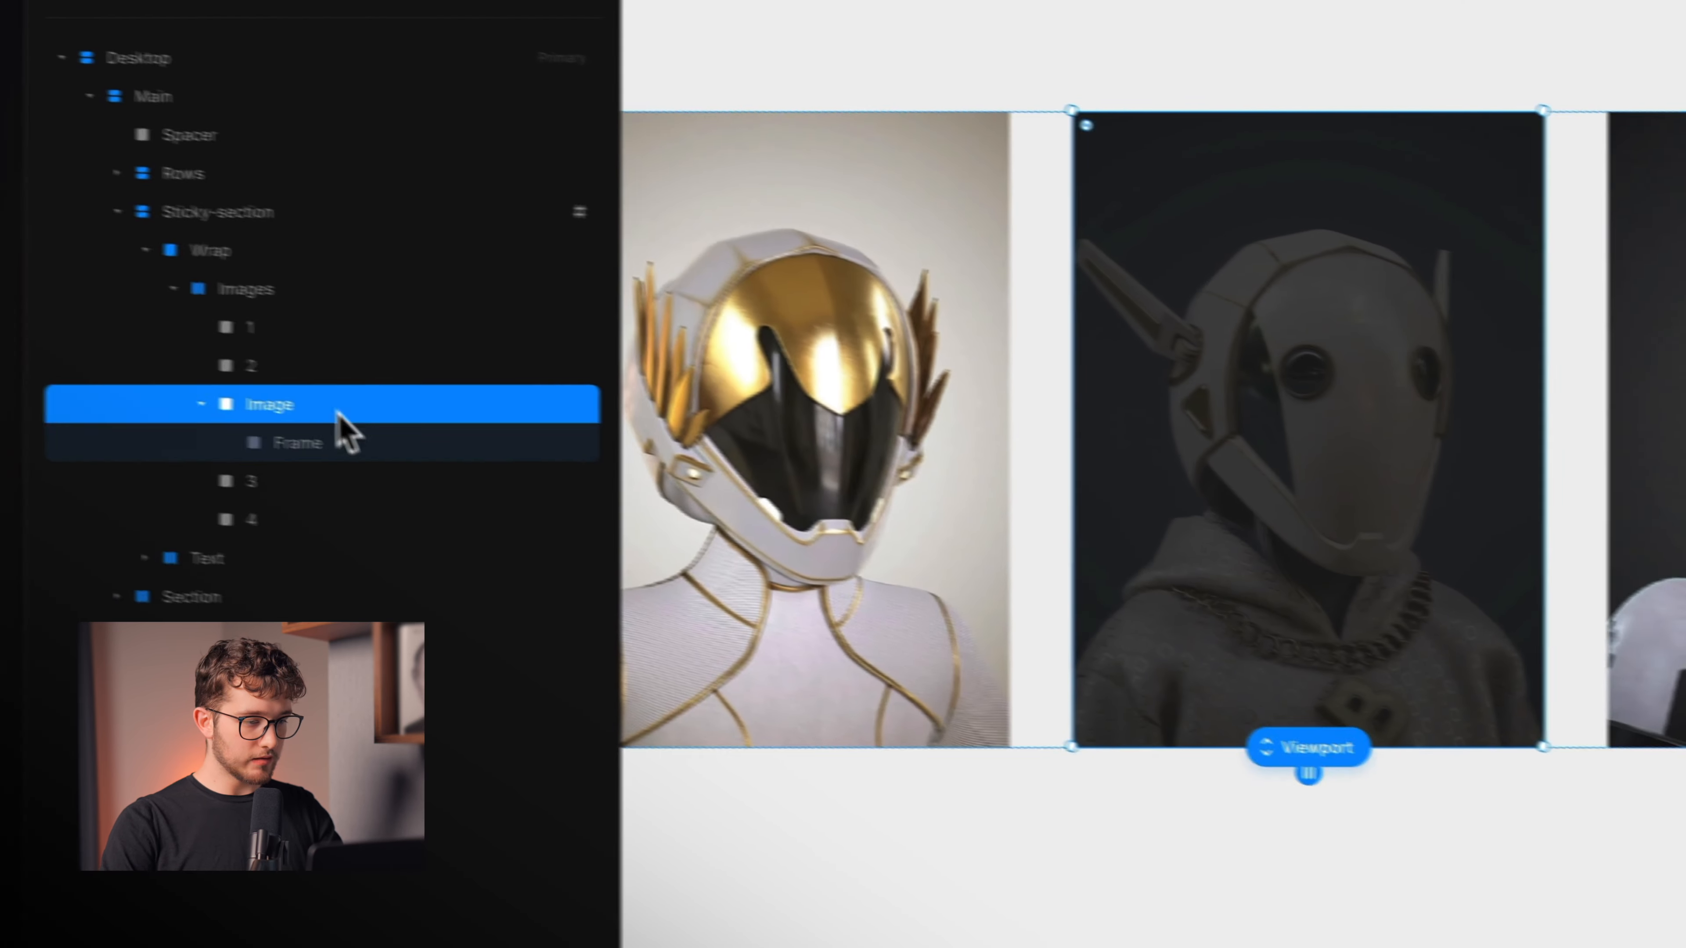
- Rename the frame inside the Image layer as Full-Overlay
left_click(306, 450)
double_click(307, 451)
type("Fu")
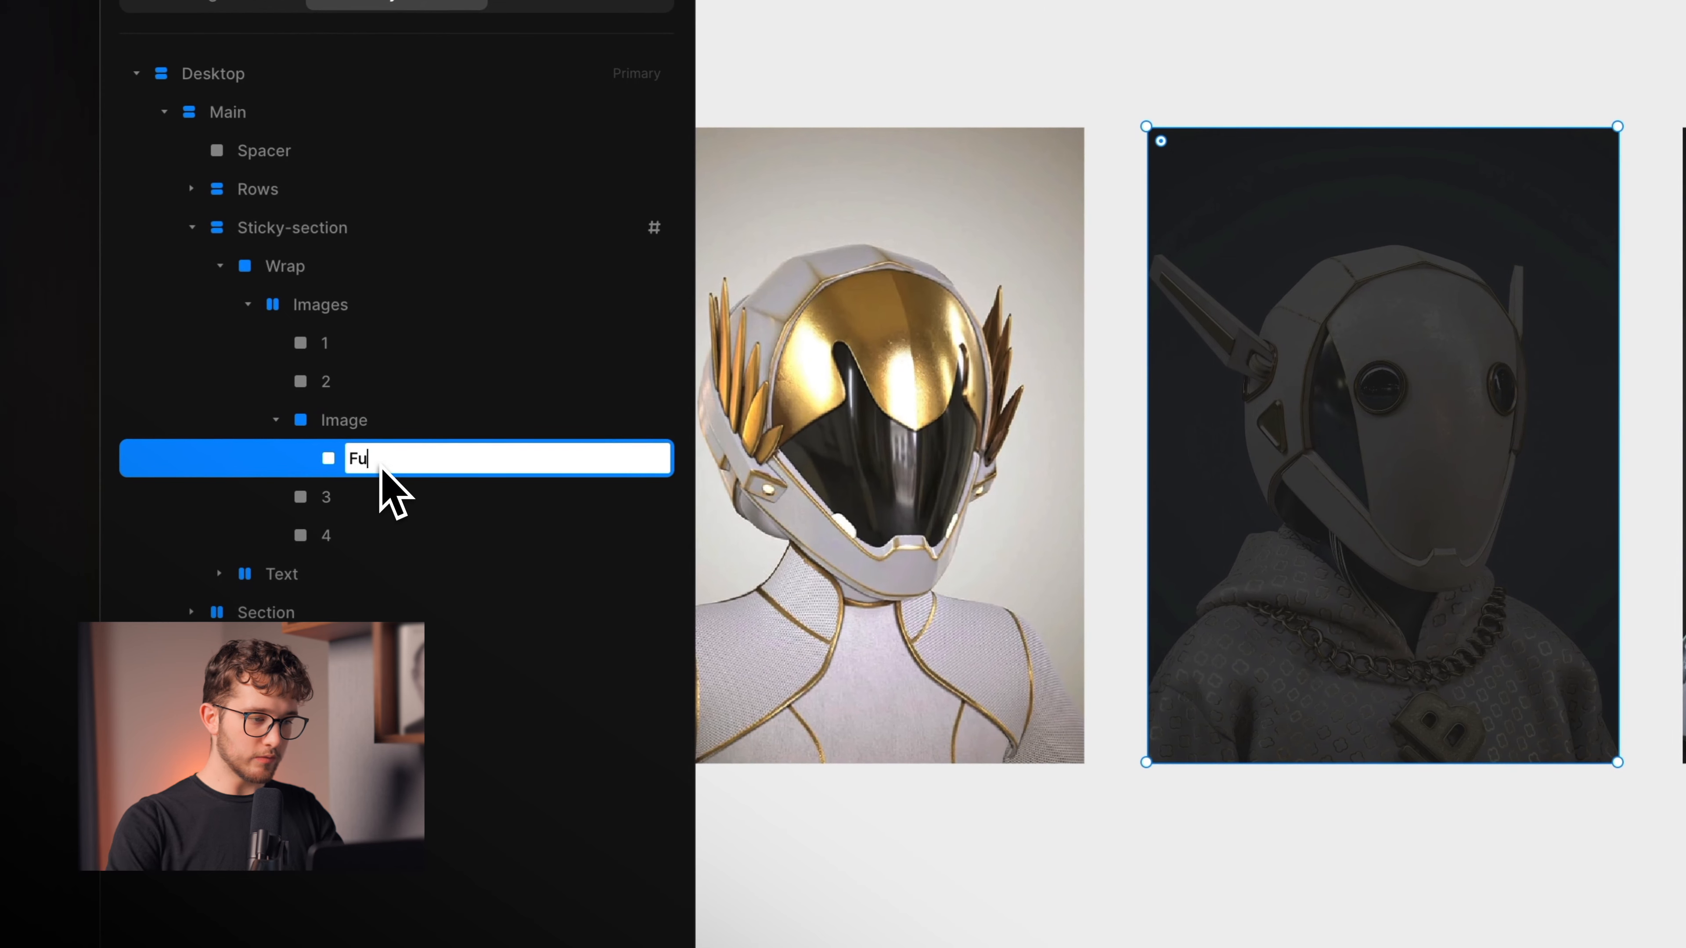
type("ll-Overlay")
key("Return")
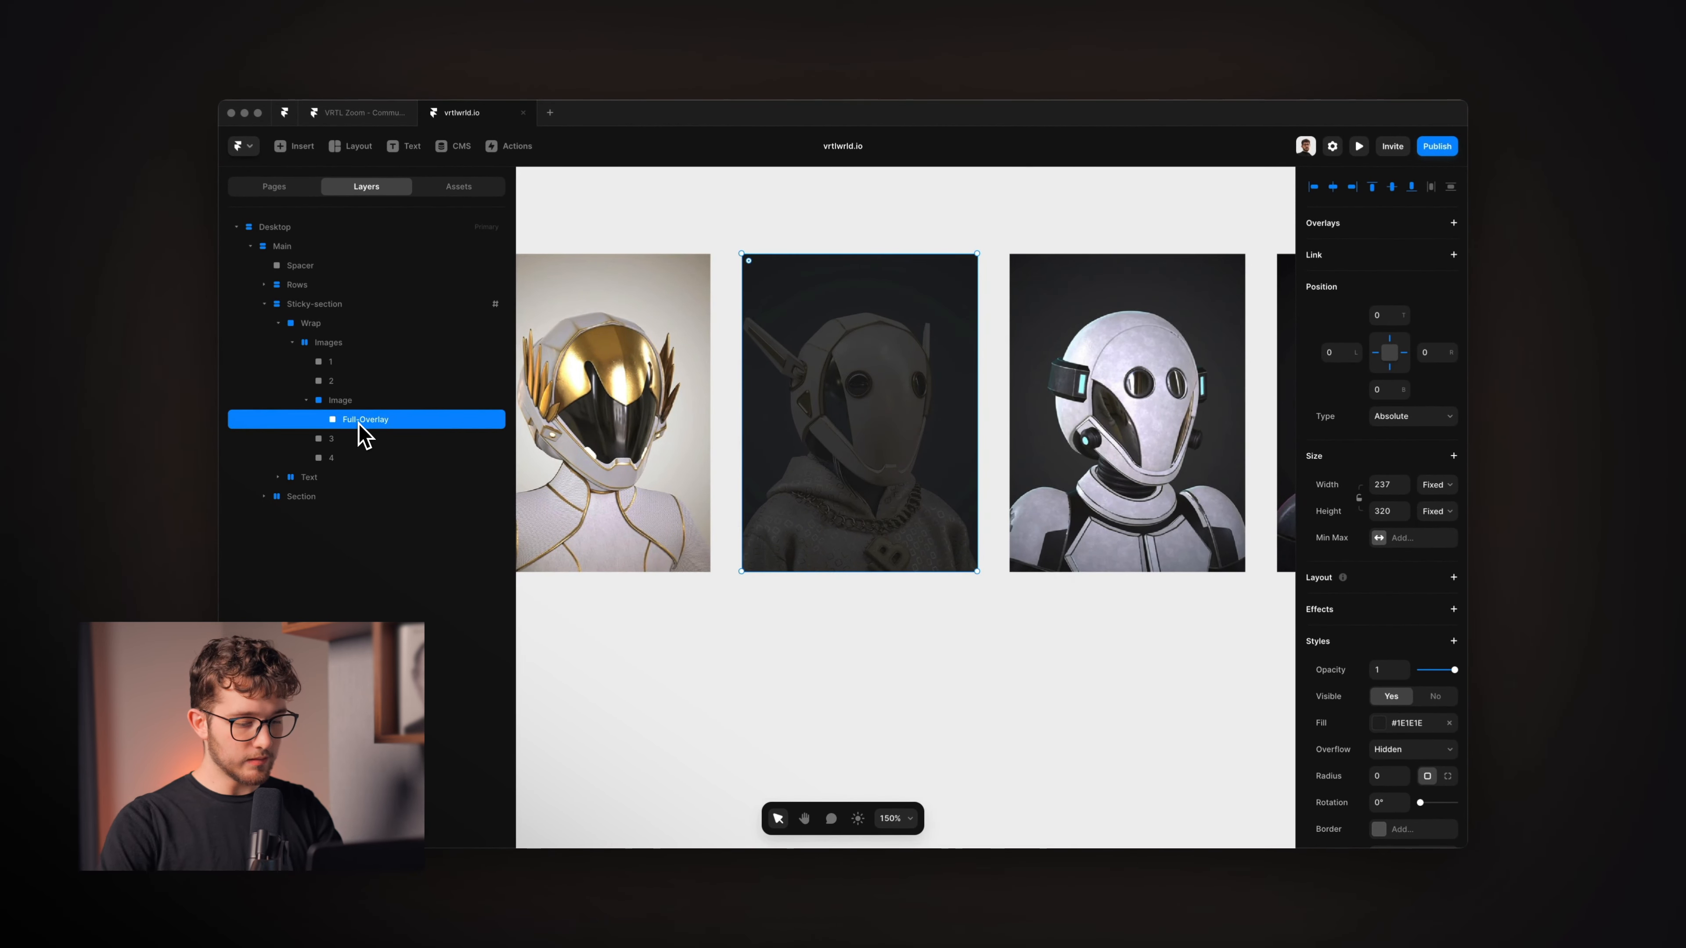
- Duplicate Full-Overlay, unpin the copy from the top edge and reduce its height to about 131 so it covers the image's lower part
left_click(393, 438)
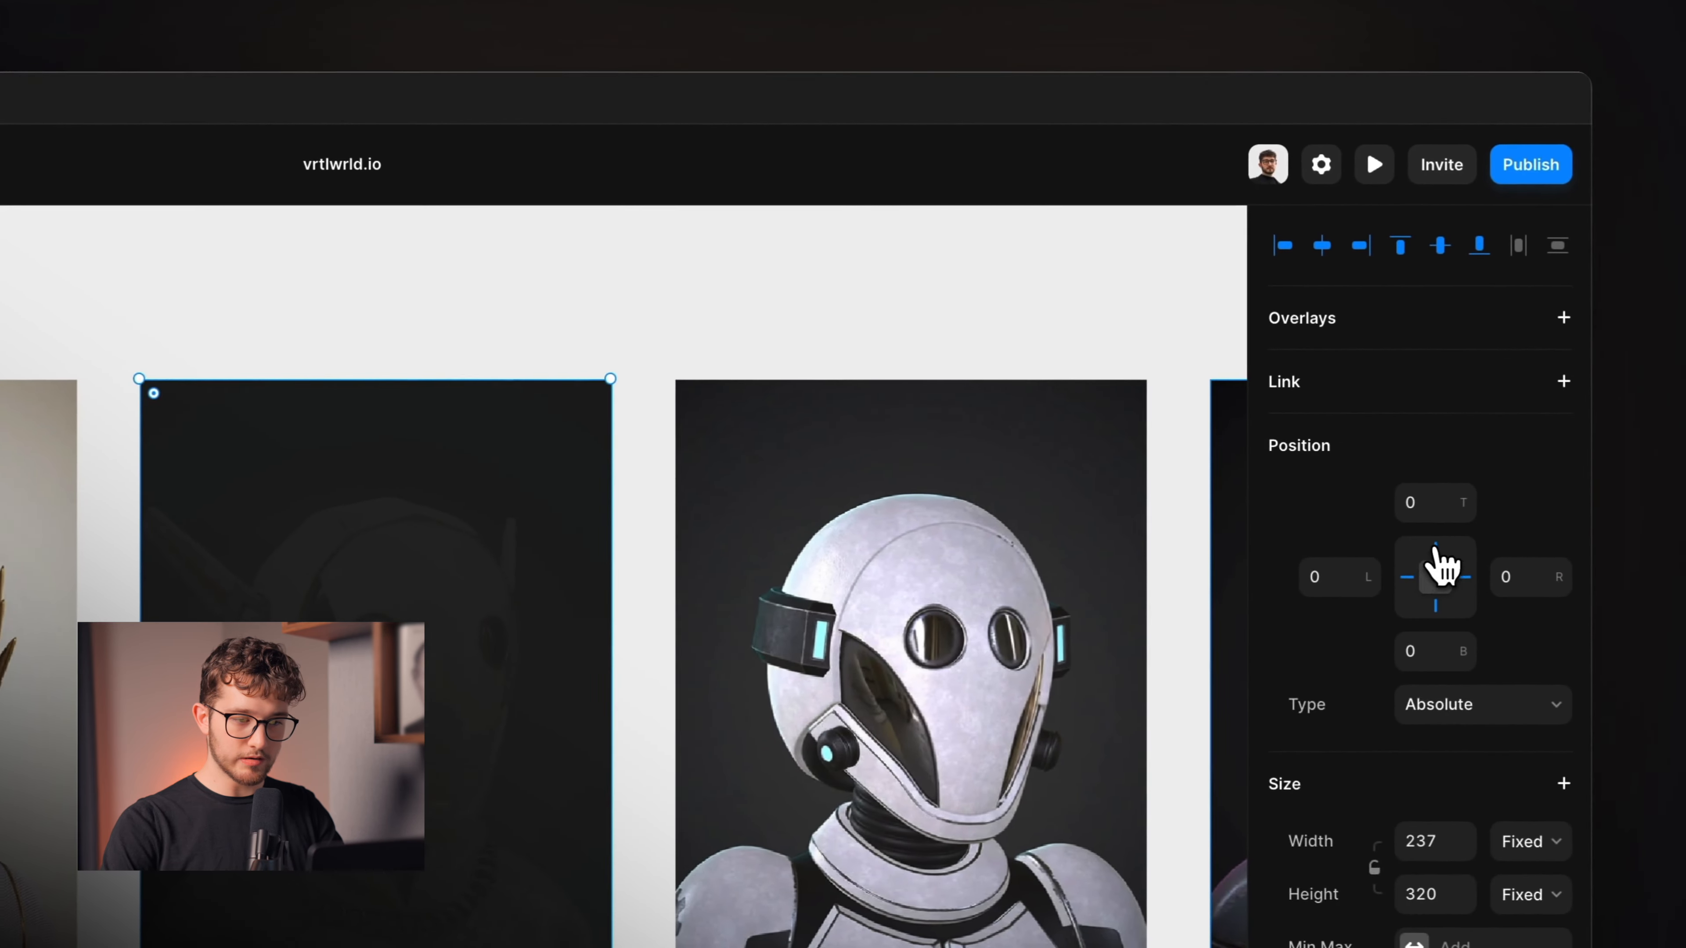
left_click(1435, 549)
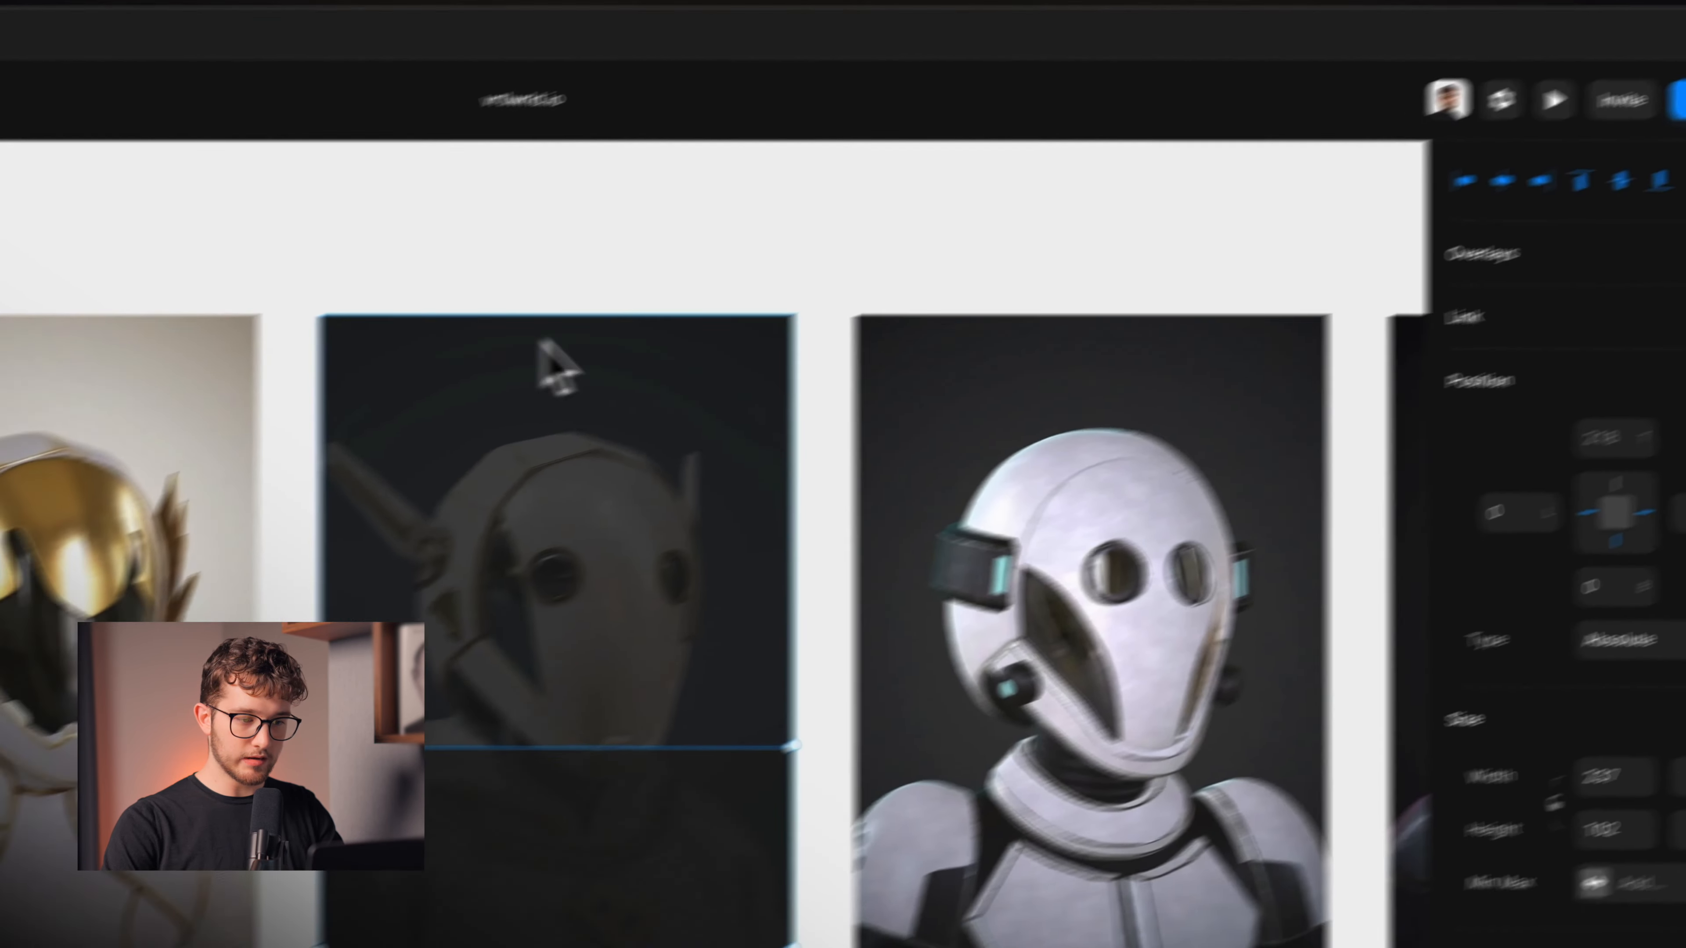
left_click_drag(390, 811, 390, 782)
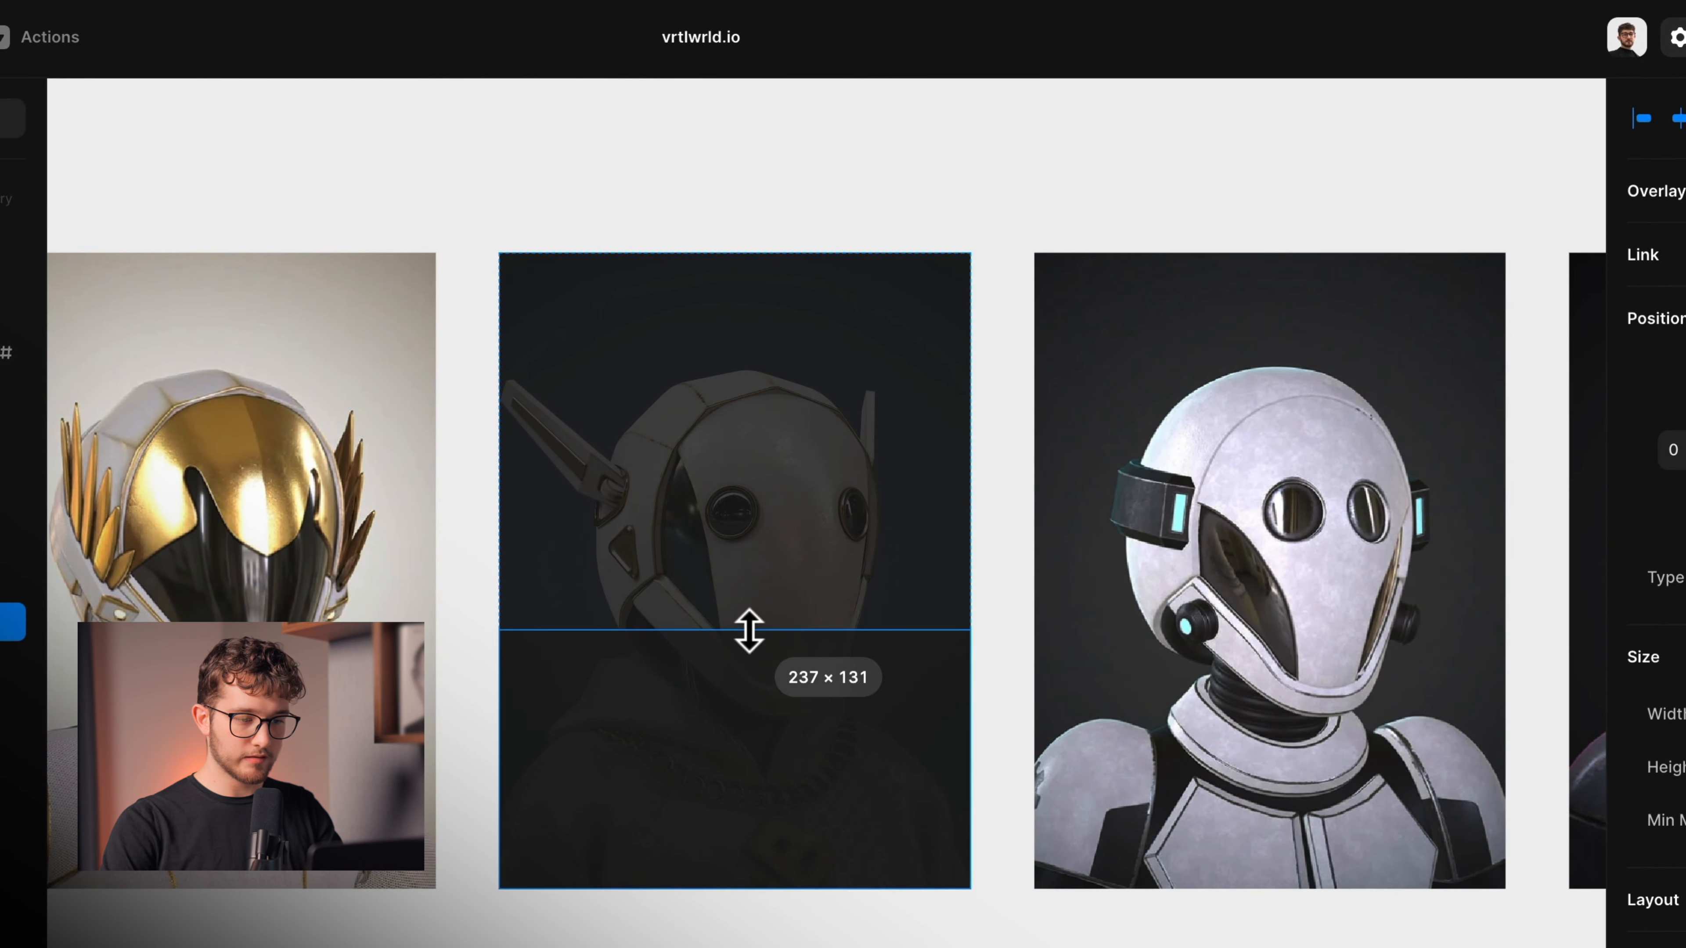
left_click_drag(749, 630, 750, 633)
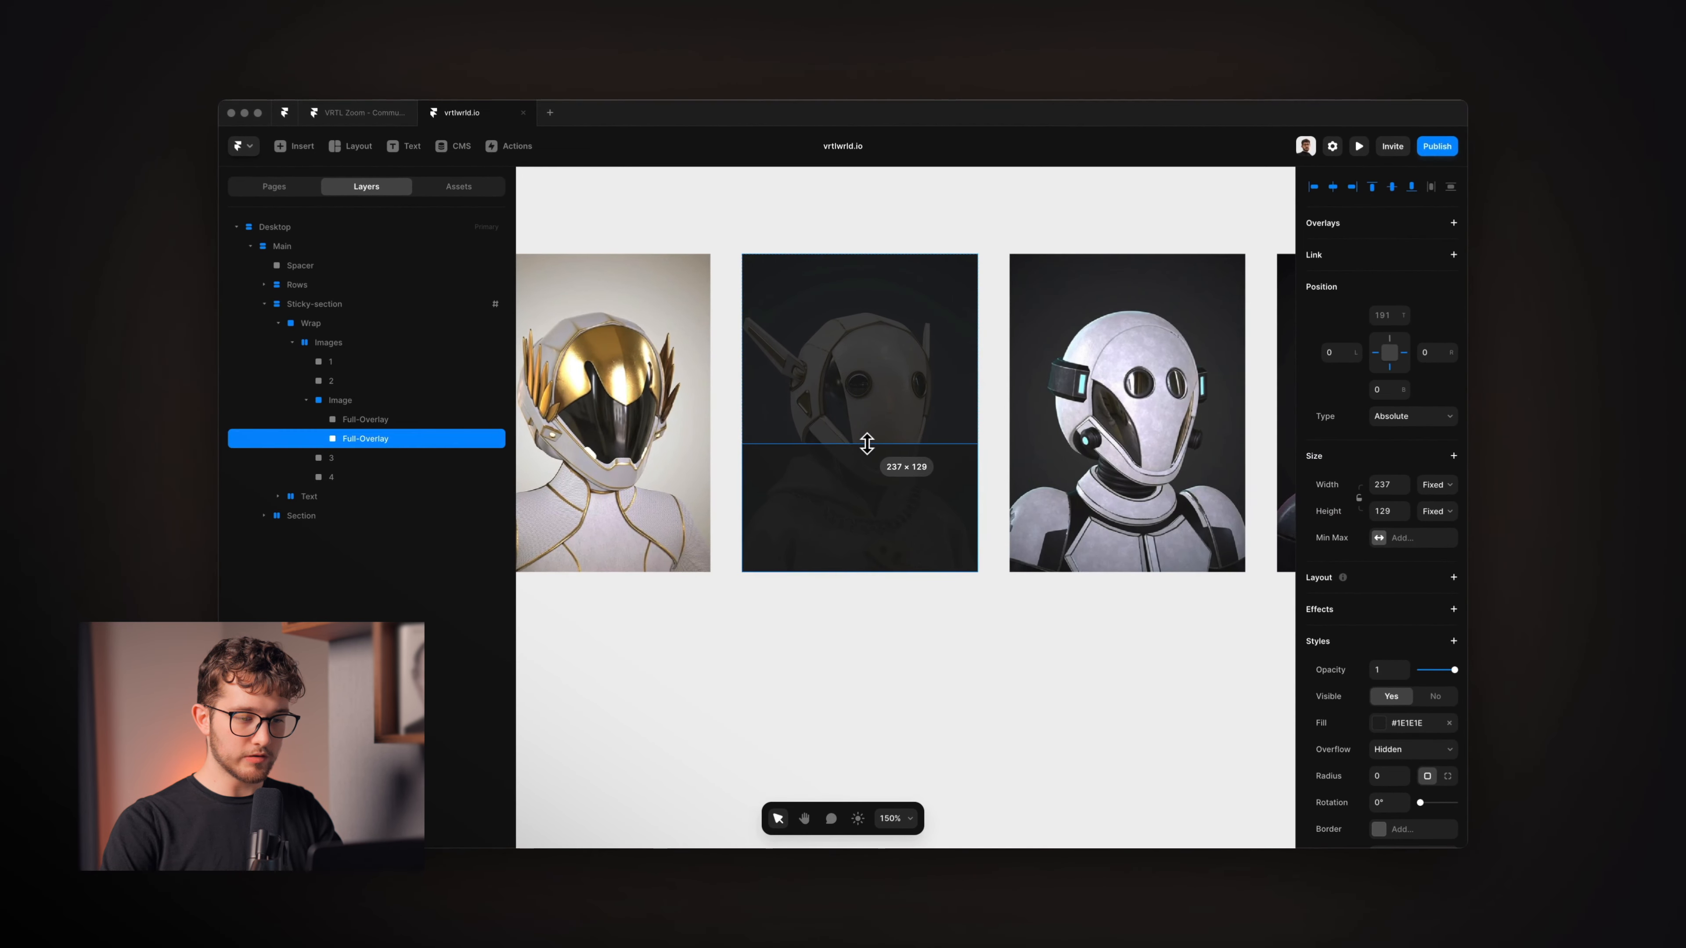
left_click_drag(867, 442, 866, 442)
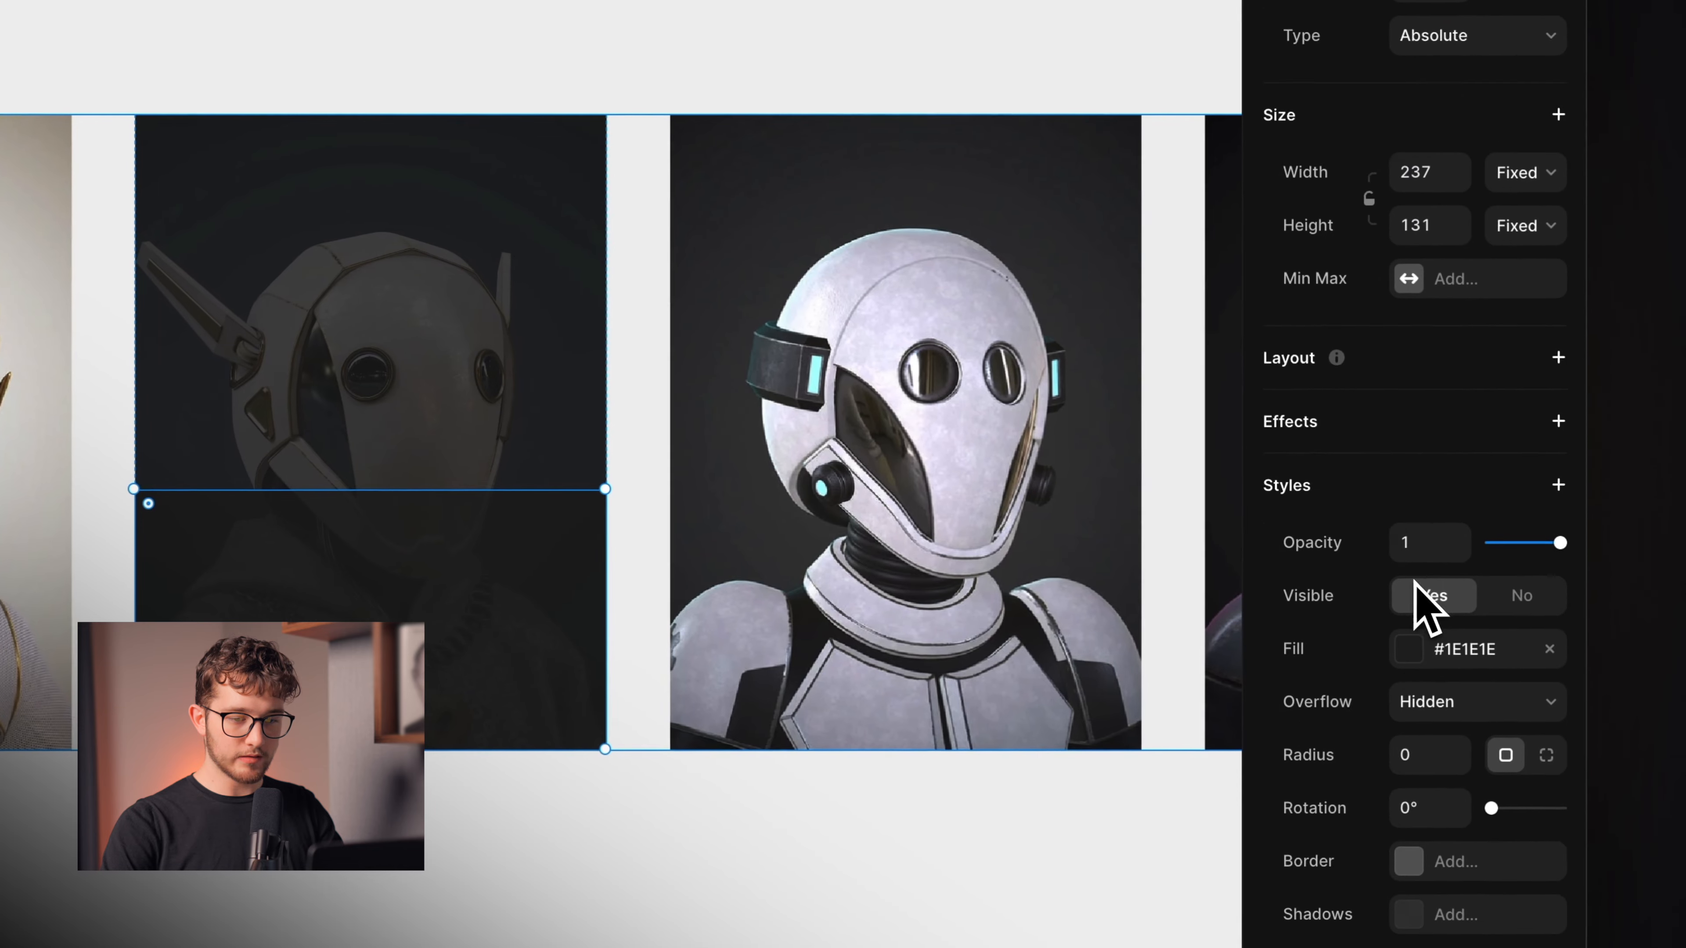
- Give the shorter overlay a linear gradient fill whose upper stop is Black (#1E1E1E) at 0% opacity
left_click(1434, 581)
left_click(1002, 630)
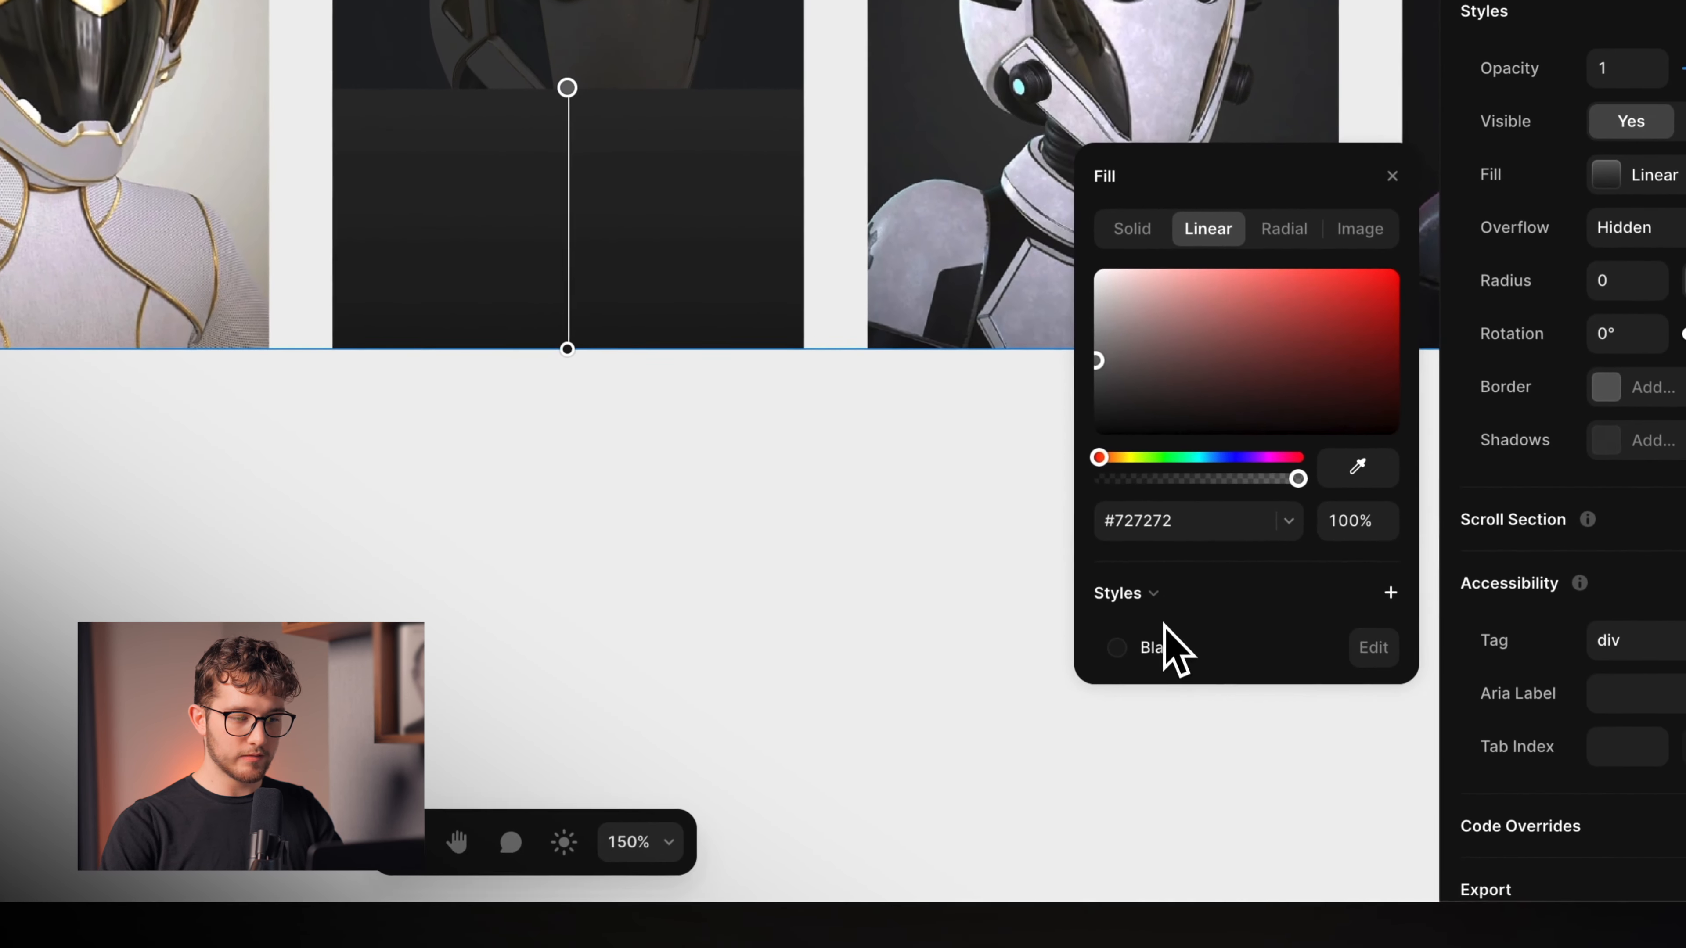
left_click(1200, 827)
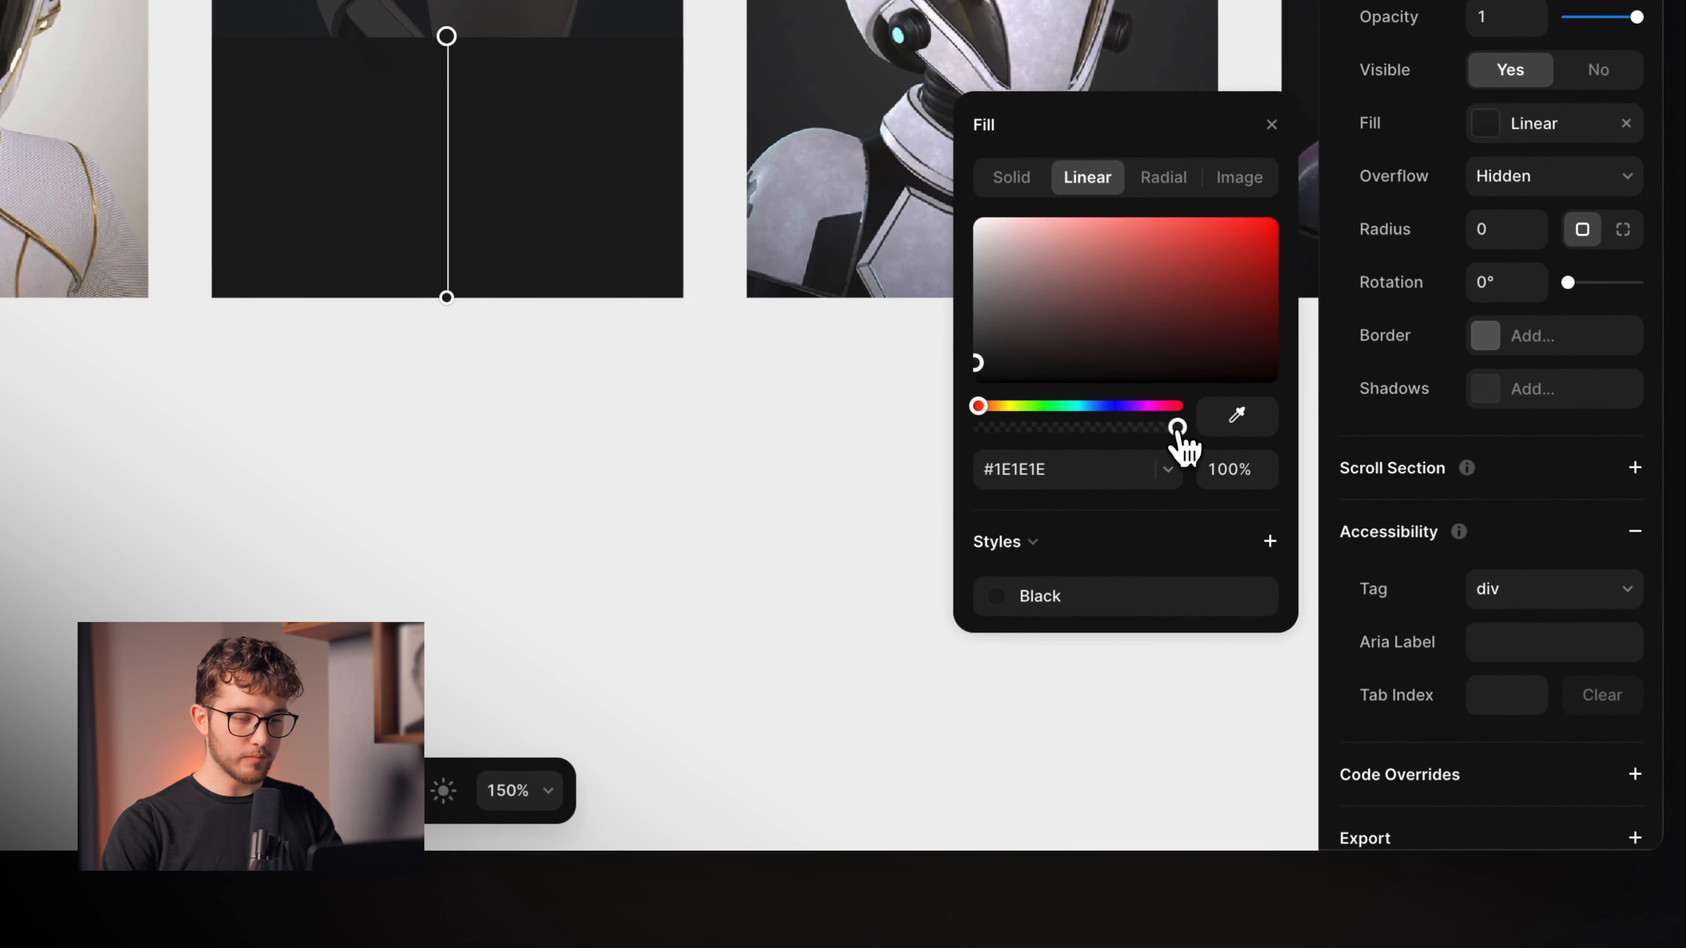
left_click_drag(1418, 751, 985, 789)
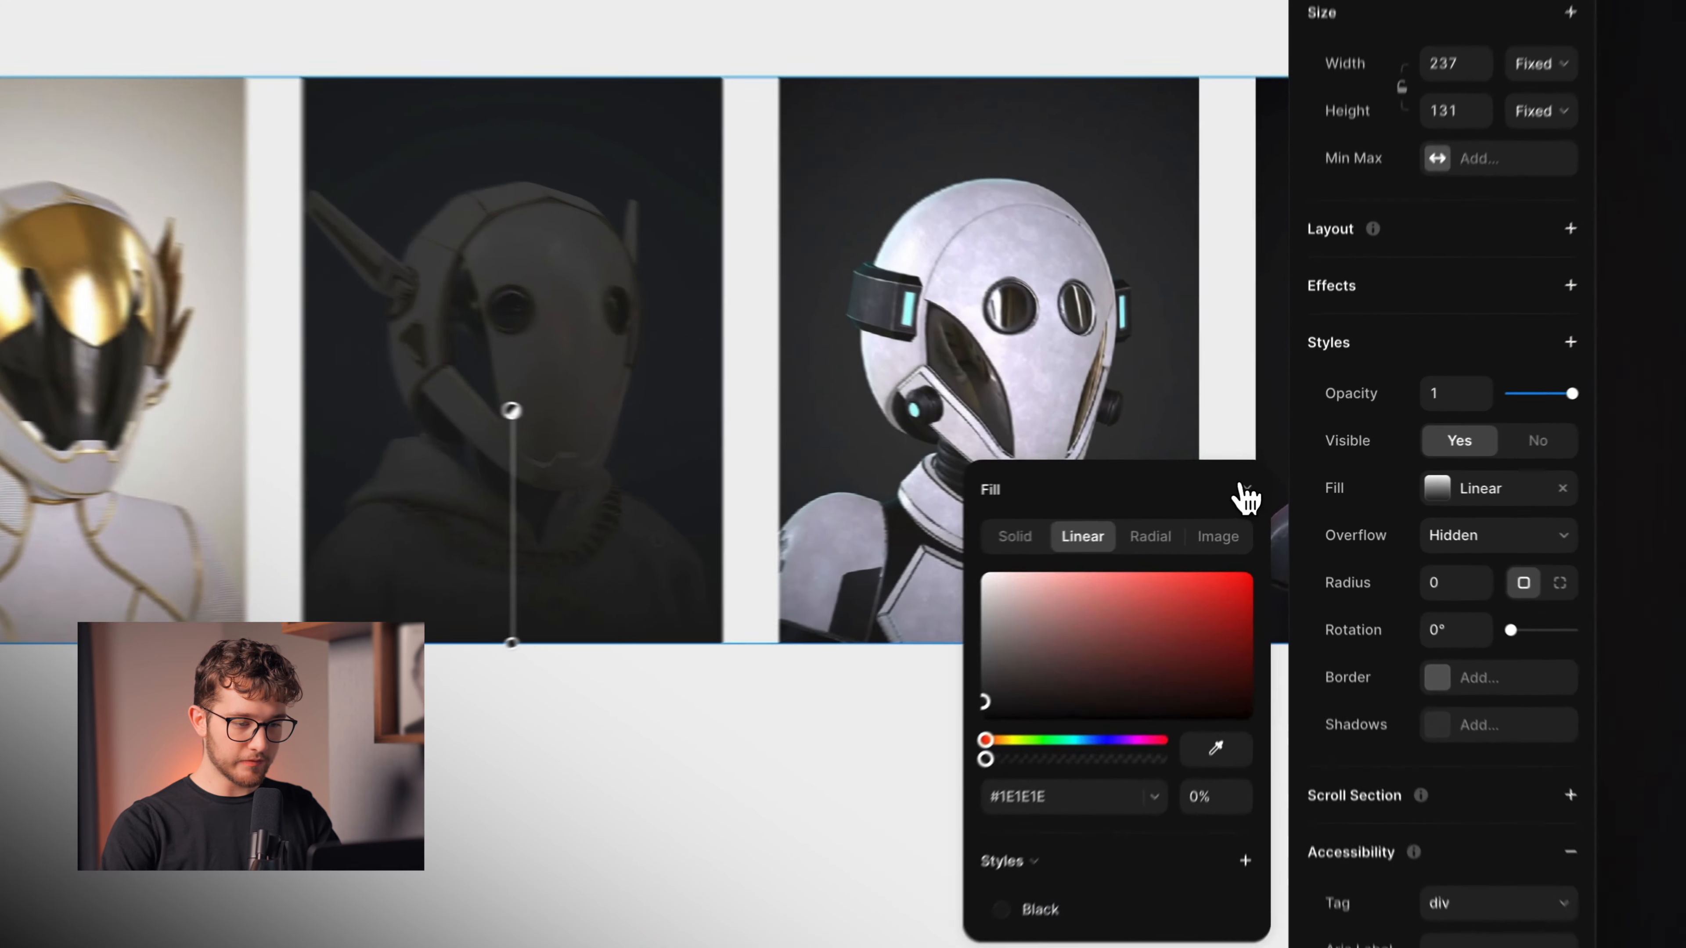
left_click(1246, 491)
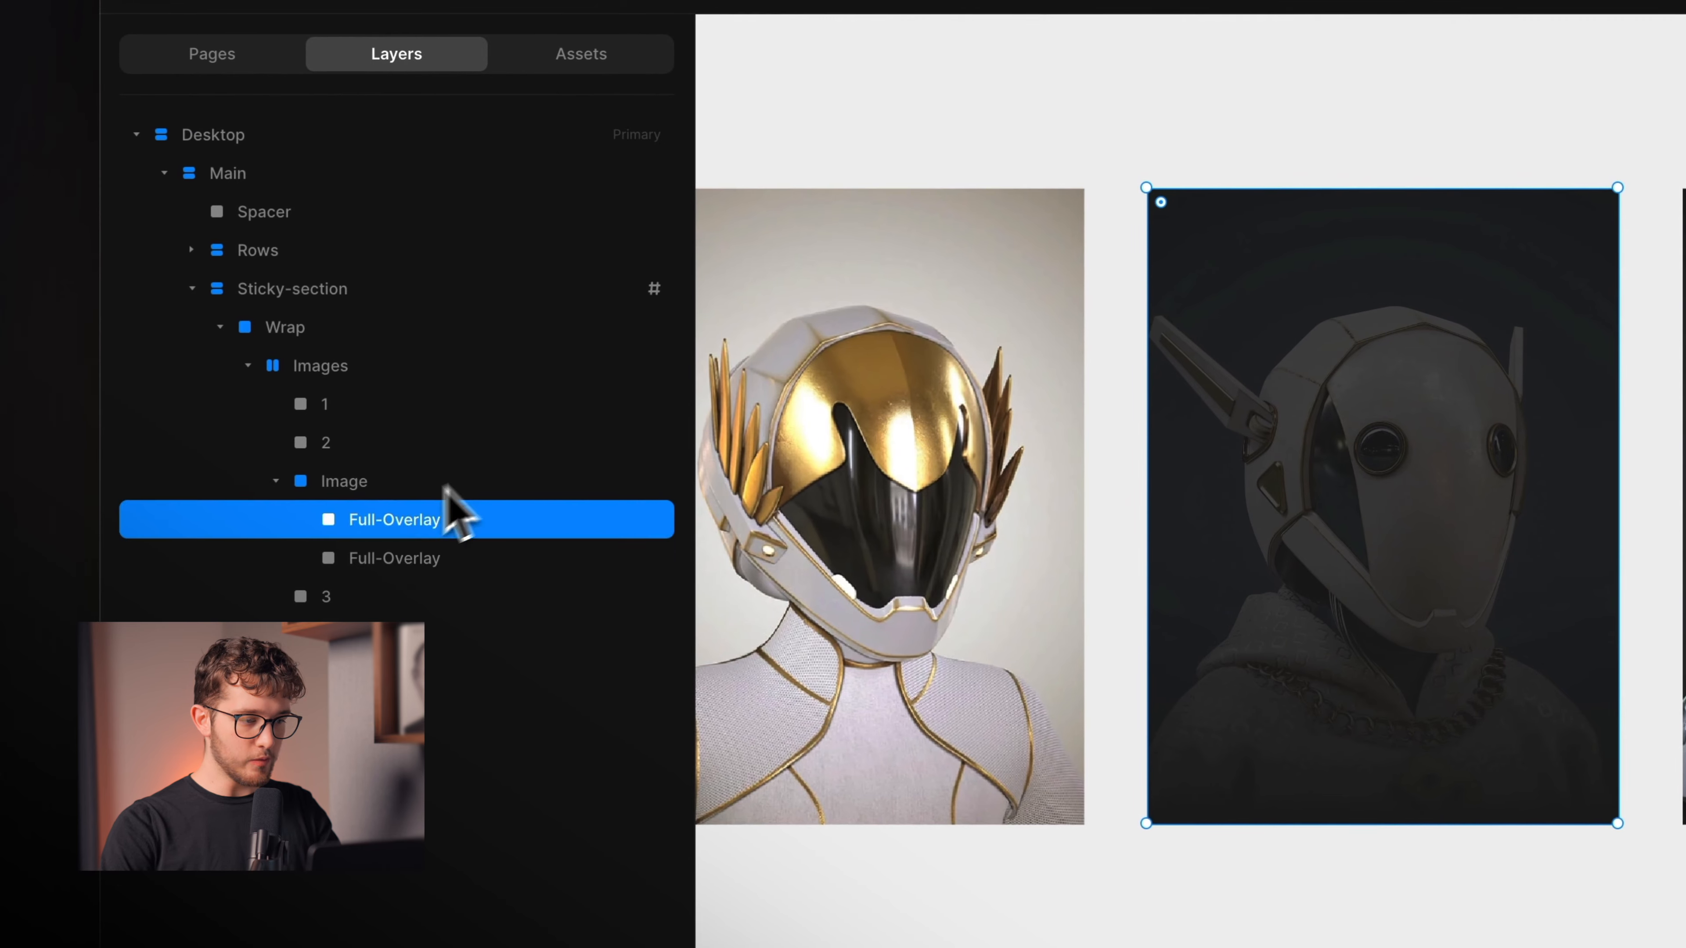
- Collapse the layer tree around the middle Image layer and wrap that layer in a stack named Mask
left_click(417, 492)
key("alt+l")
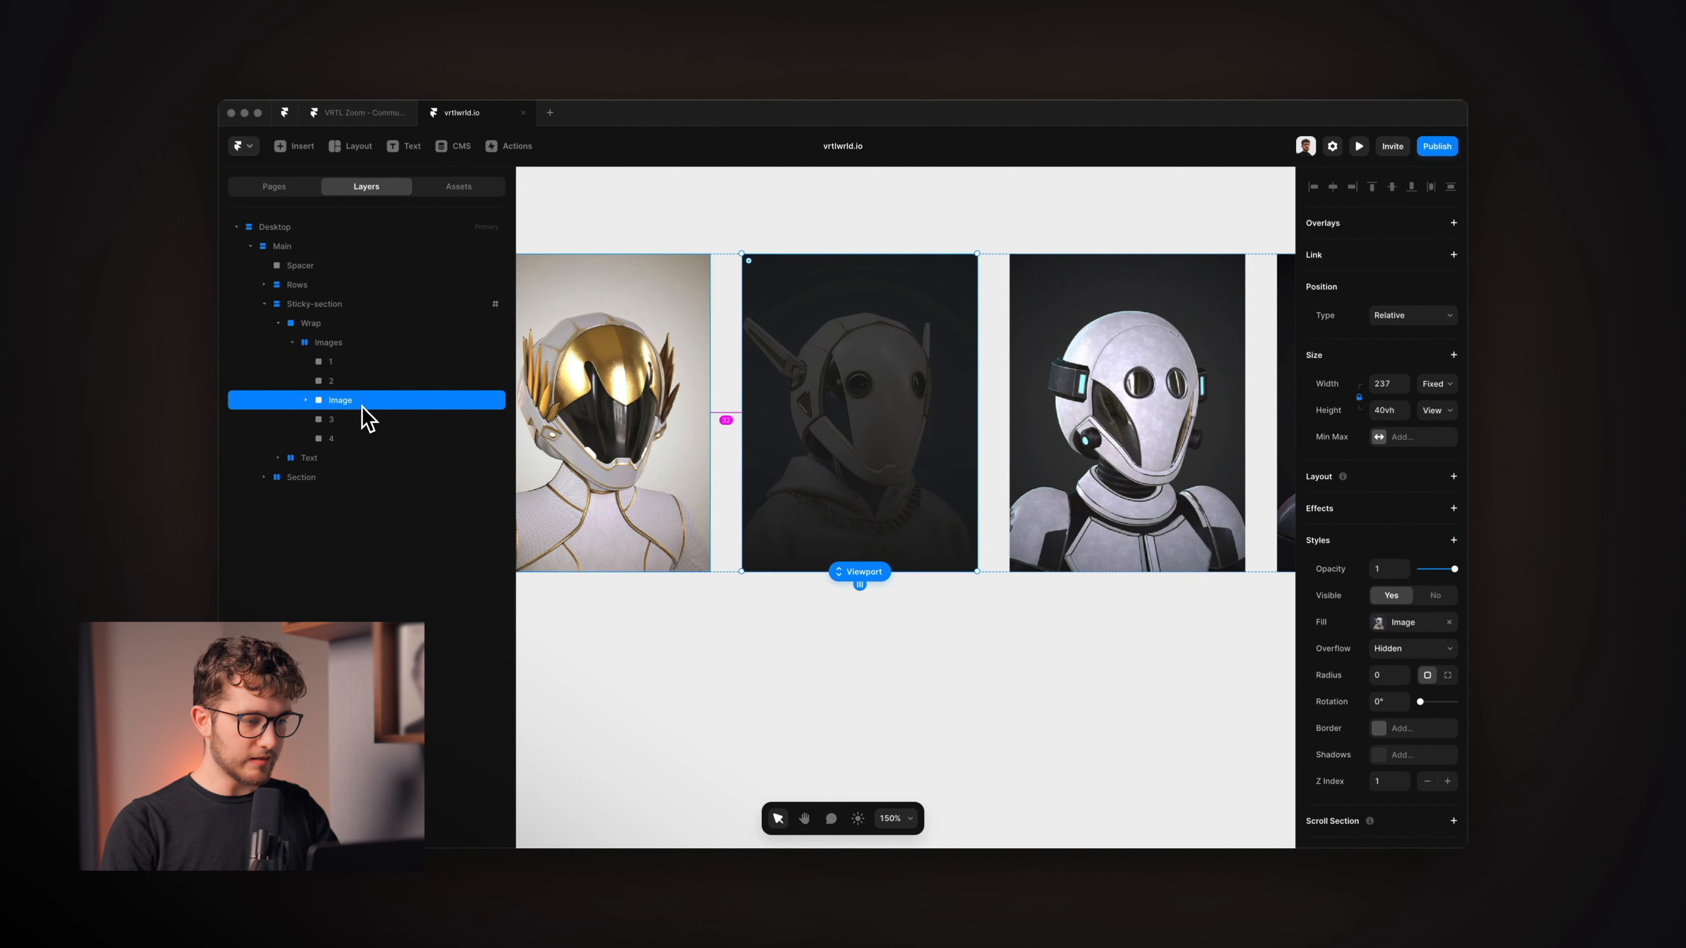
key("super+Return")
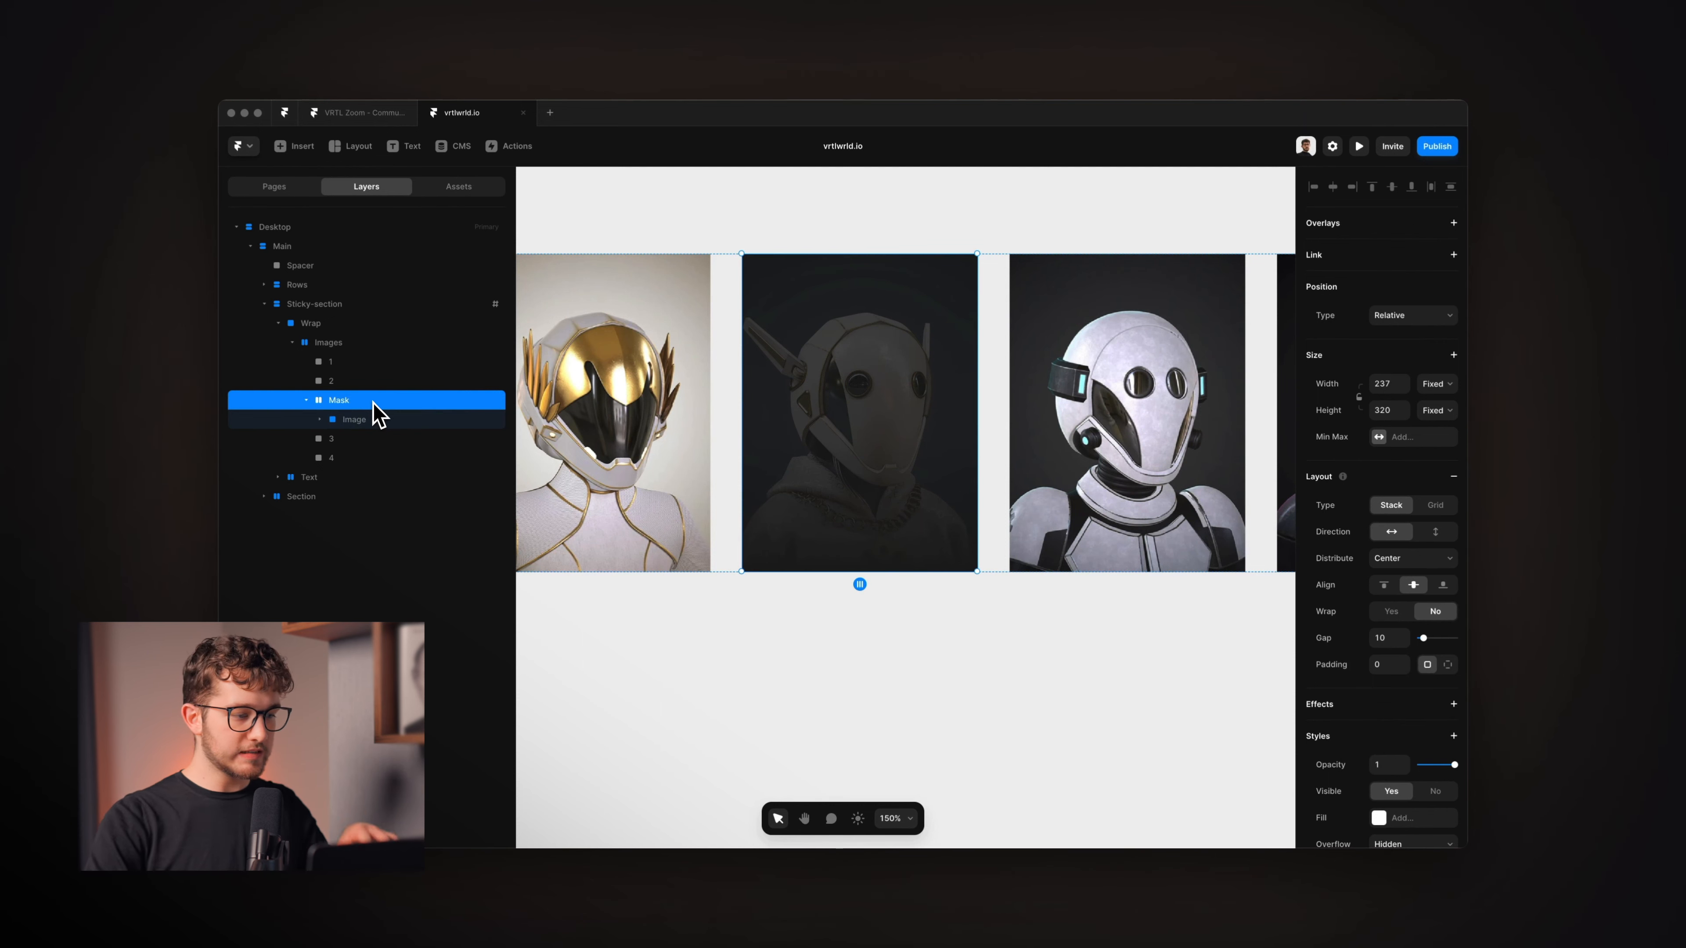
left_click(335, 419)
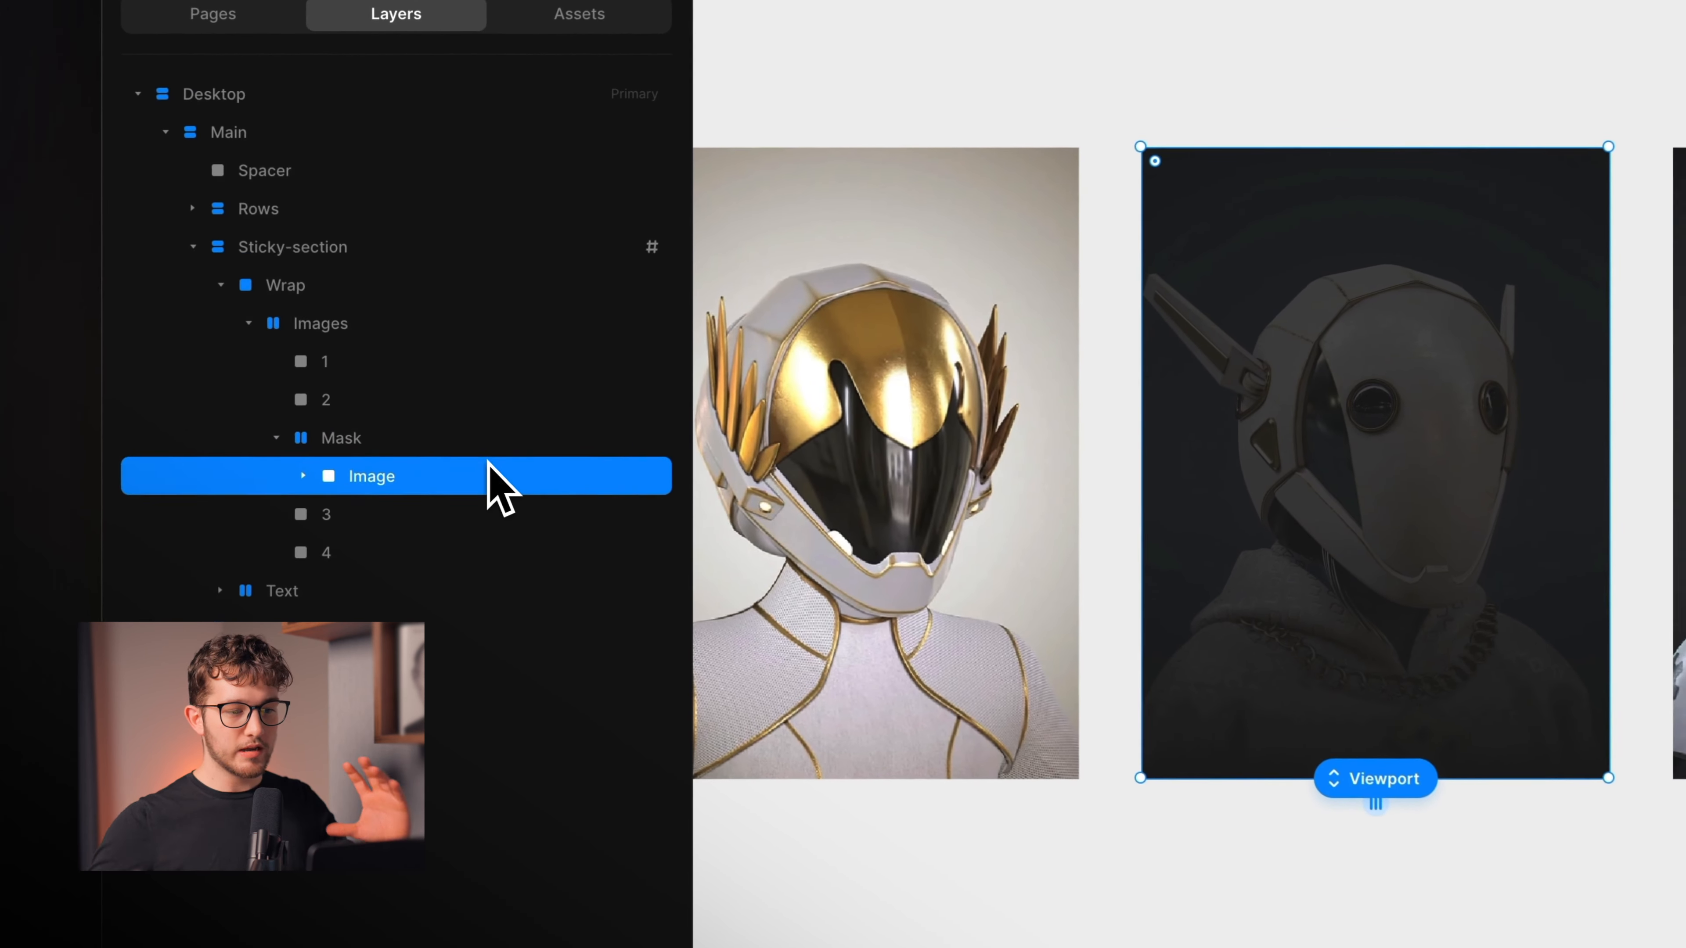
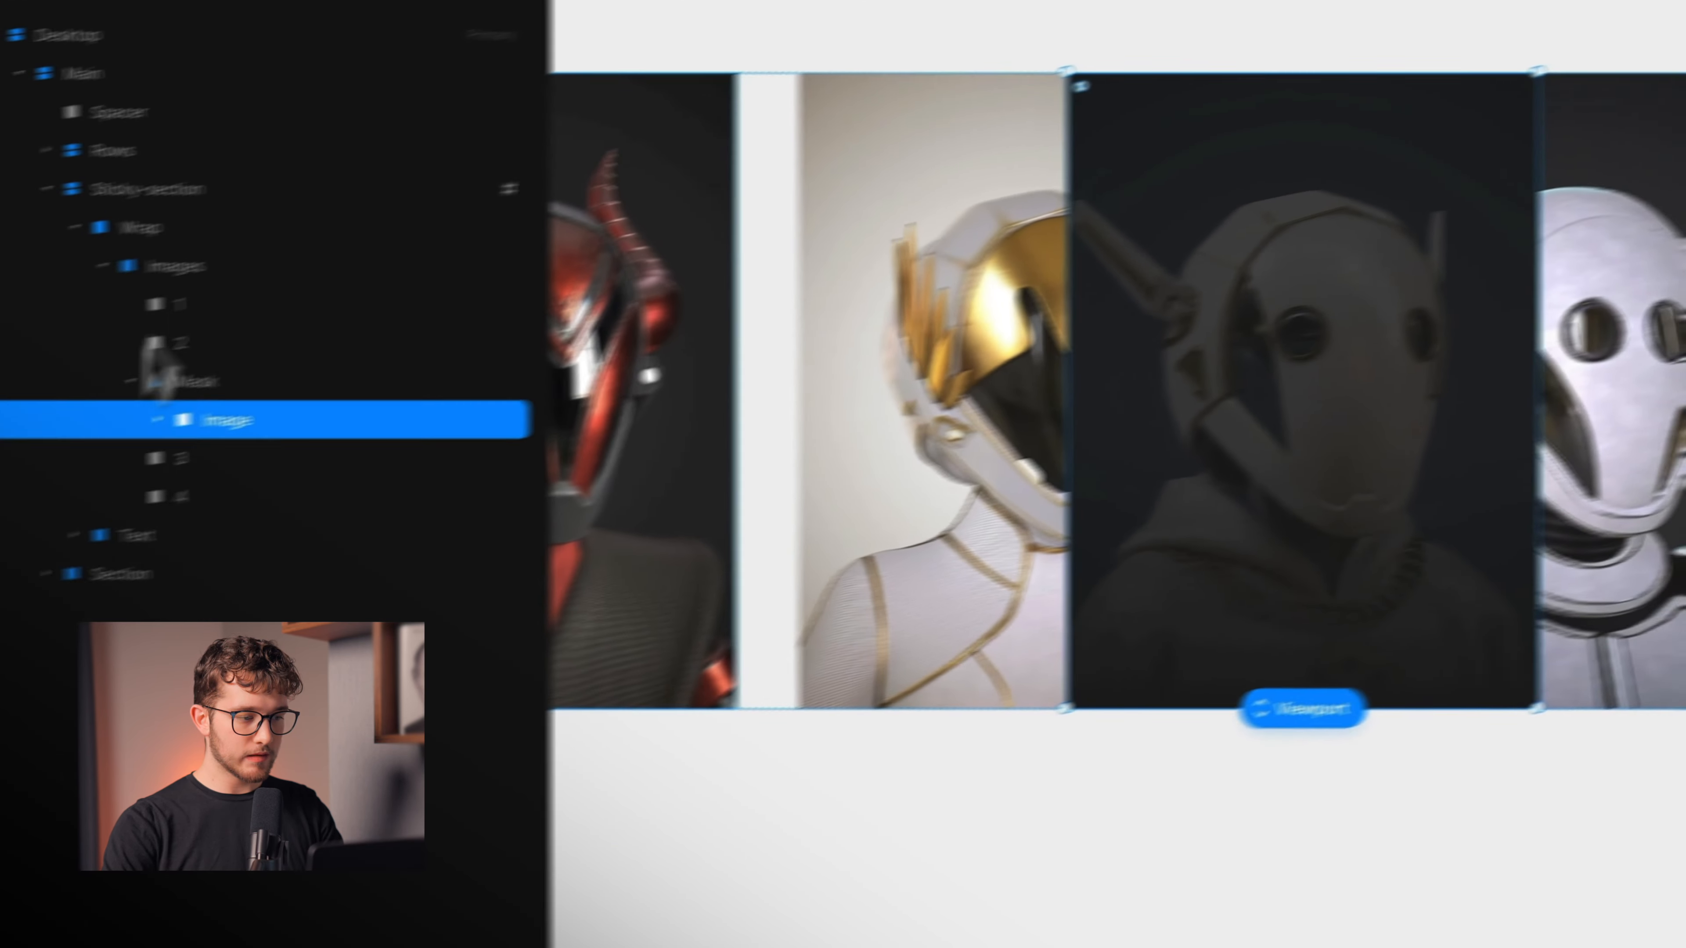
- Set the overflow of the Mask stack around the middle image to Visible
left_click(225, 369)
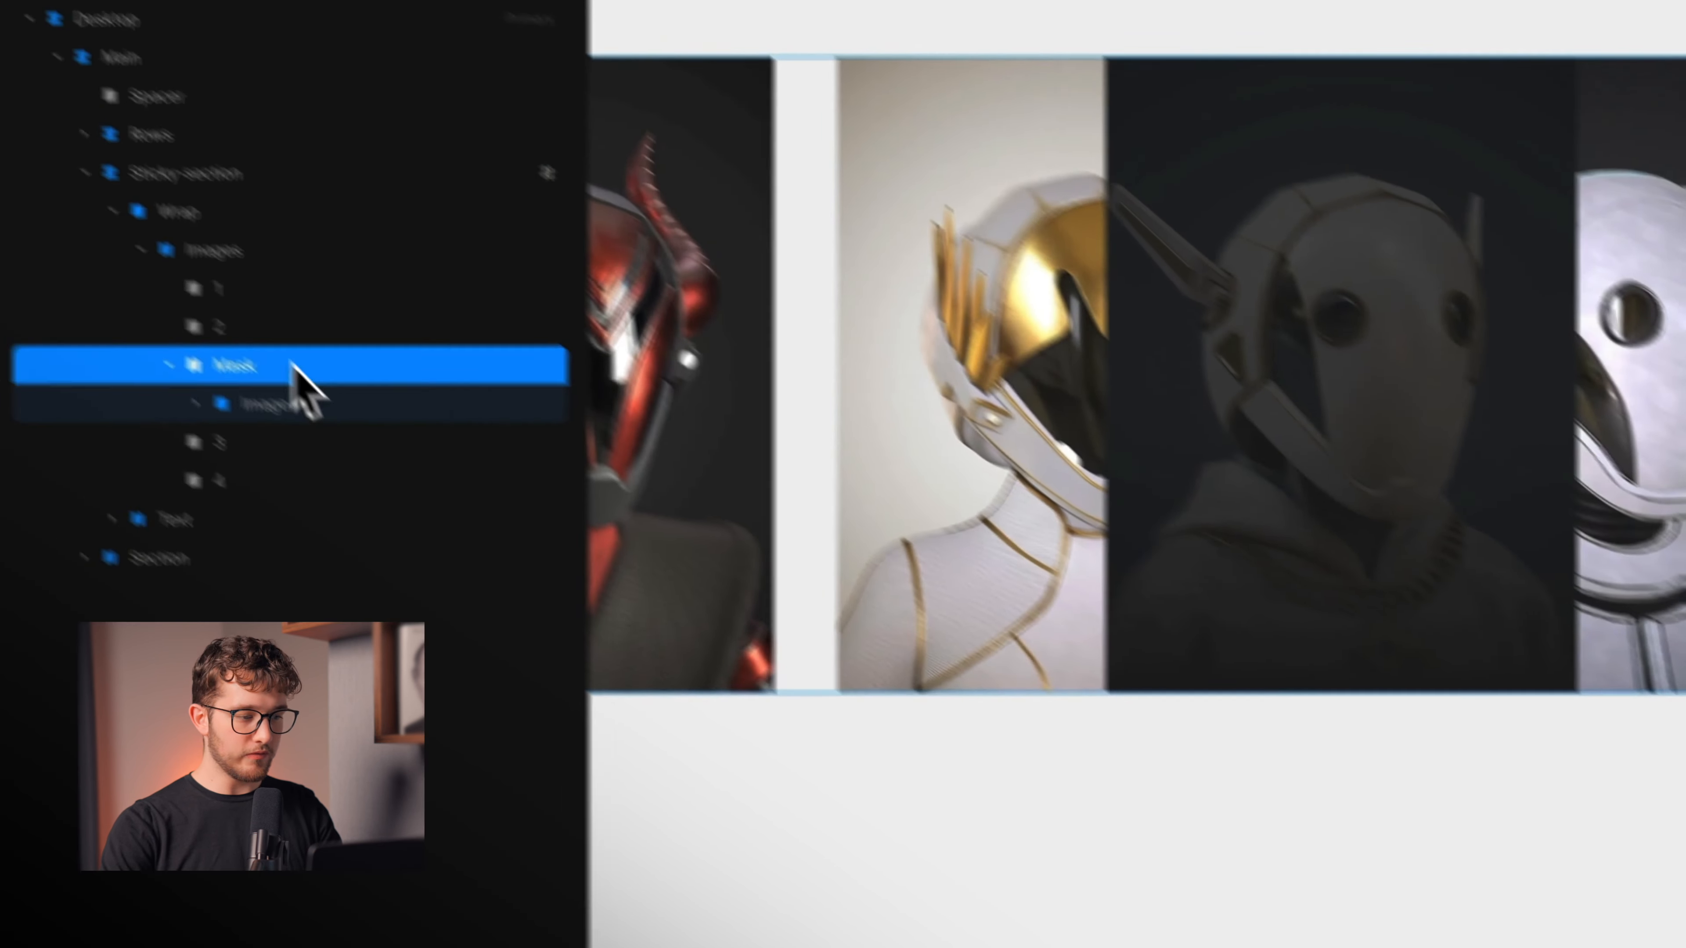
left_click(300, 407)
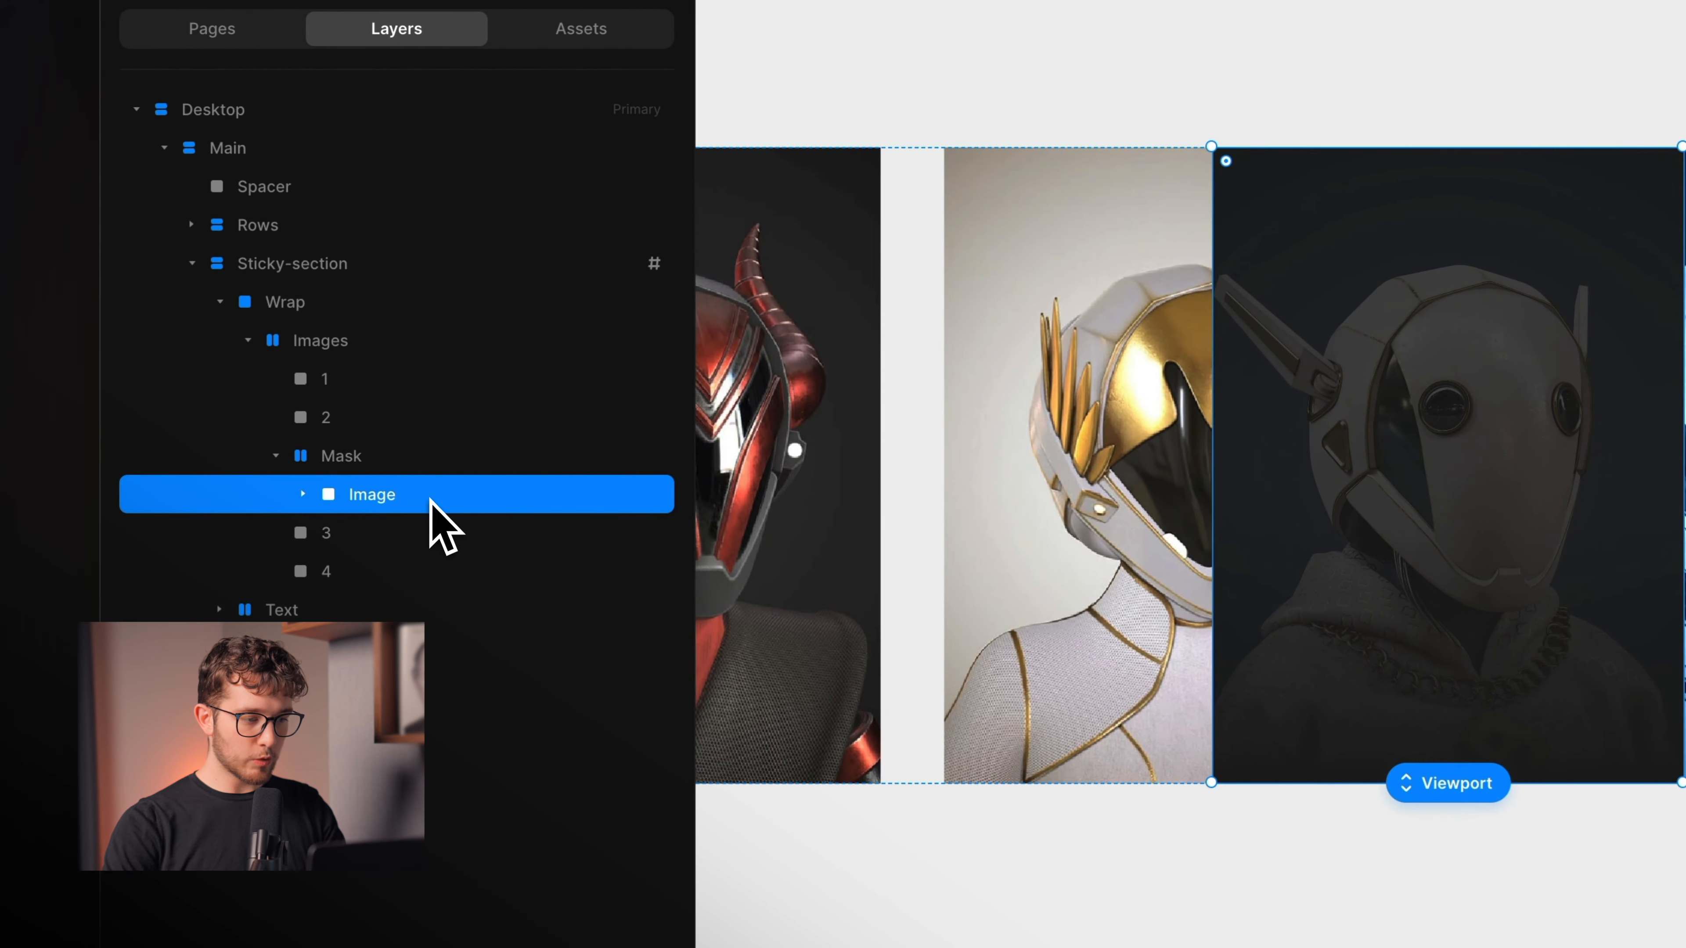
left_click(402, 458)
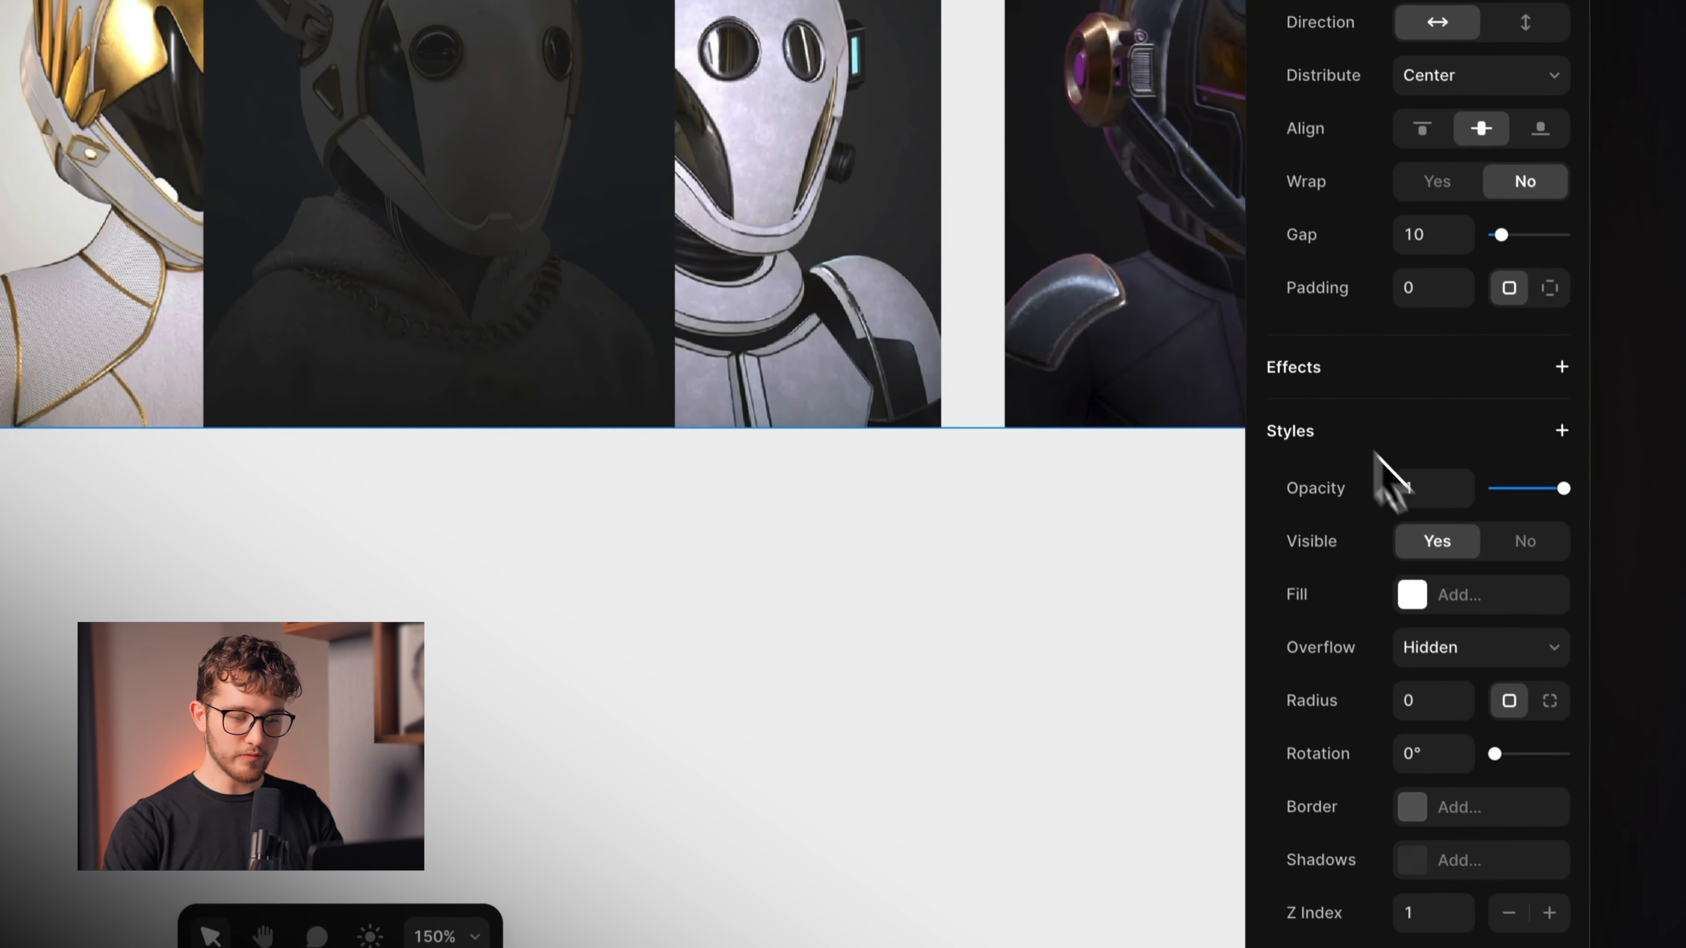
left_click(1474, 647)
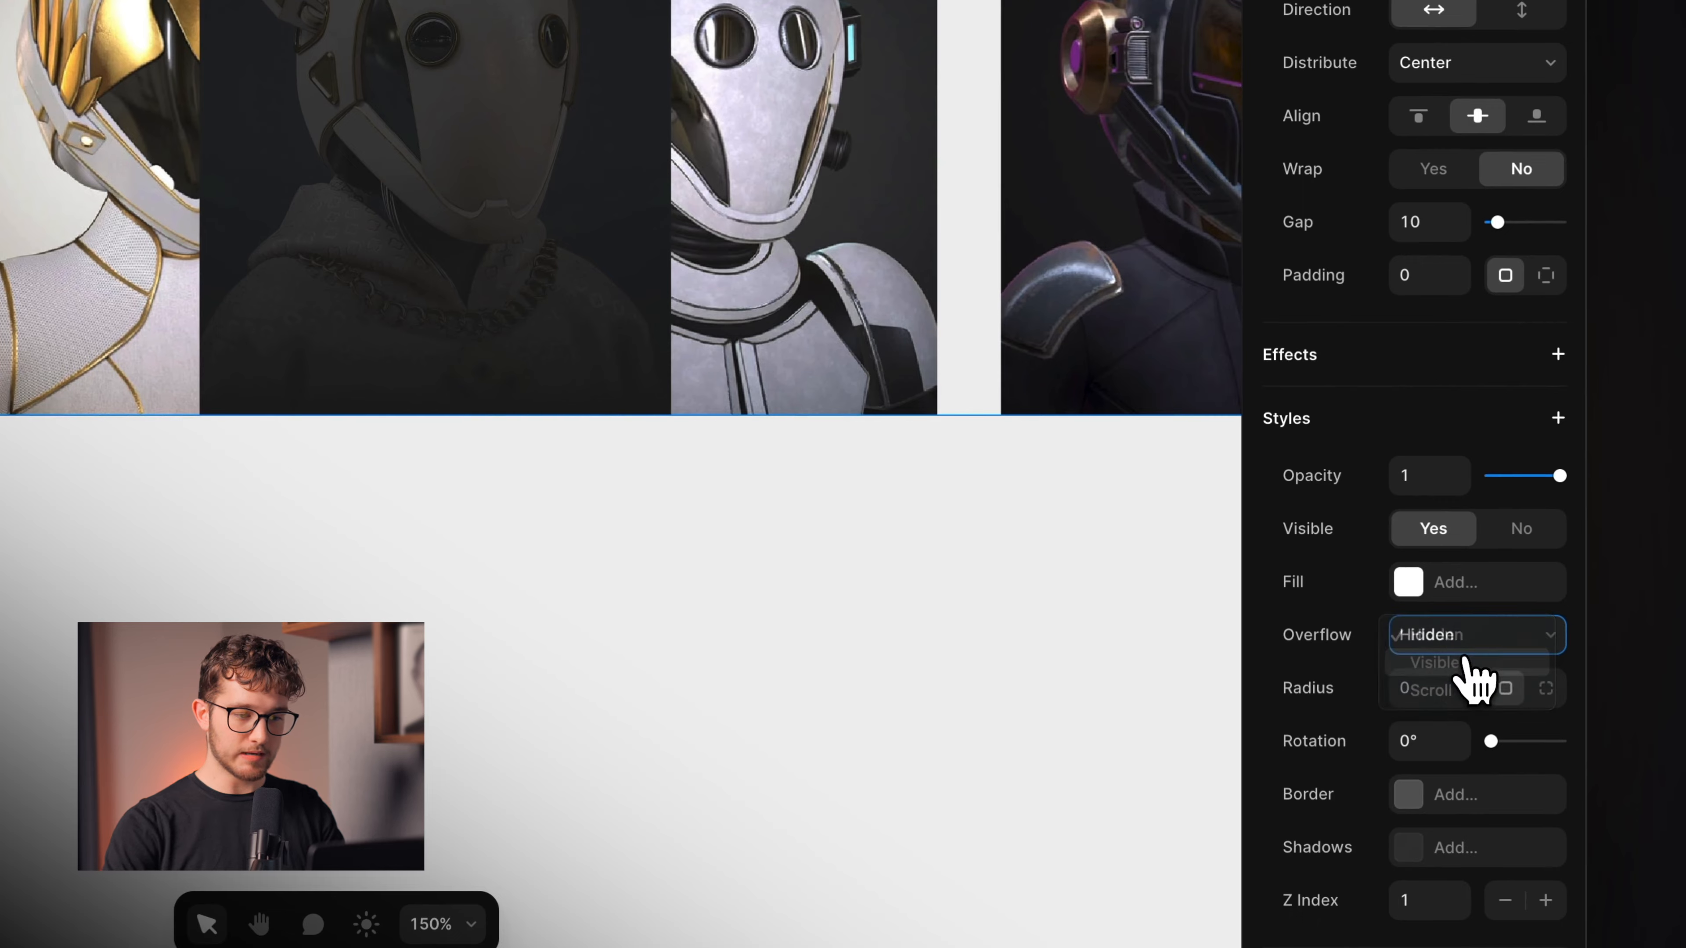
left_click(1435, 662)
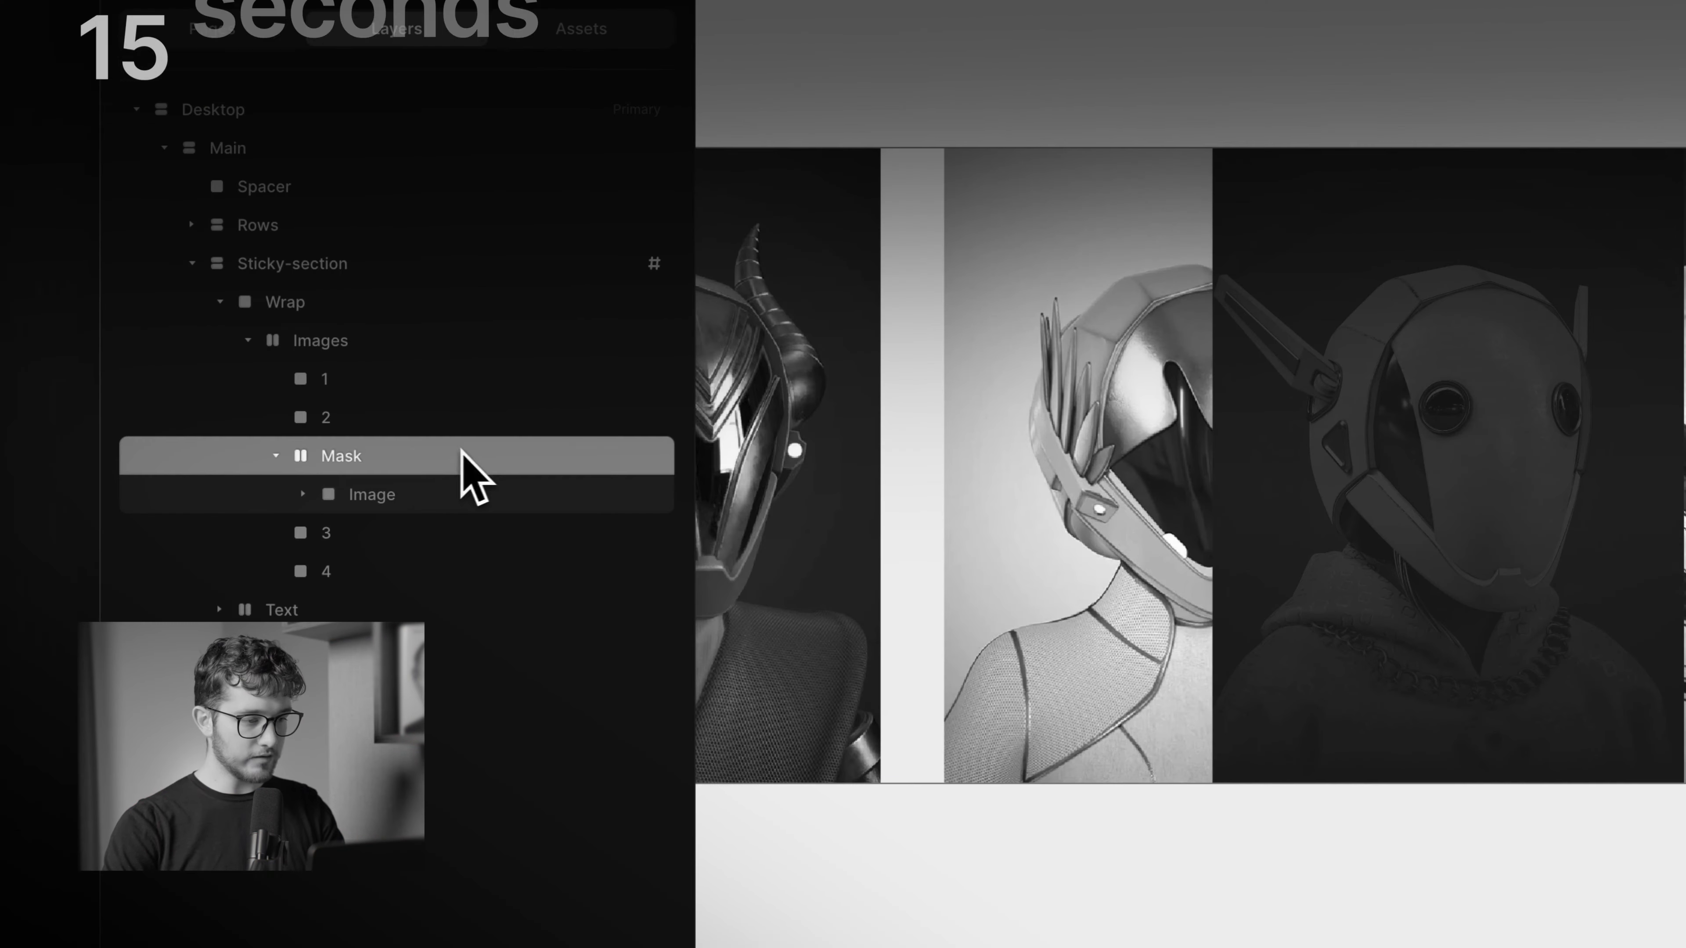
scroll(1503, 734, "down", 5)
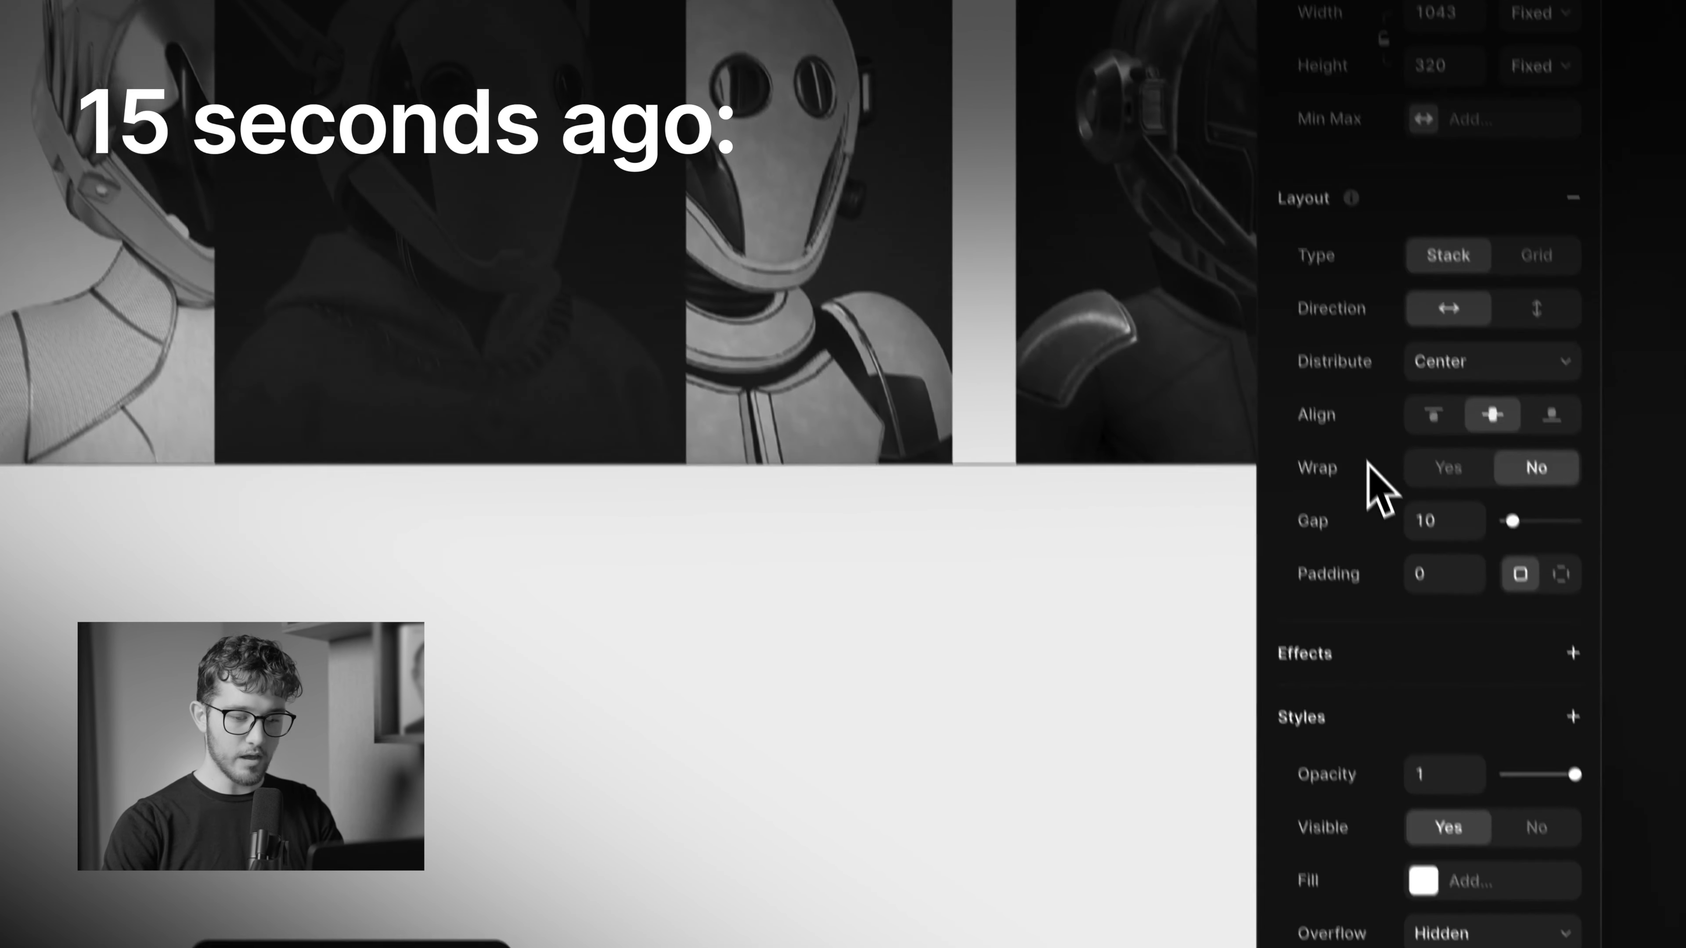
left_click(1480, 634)
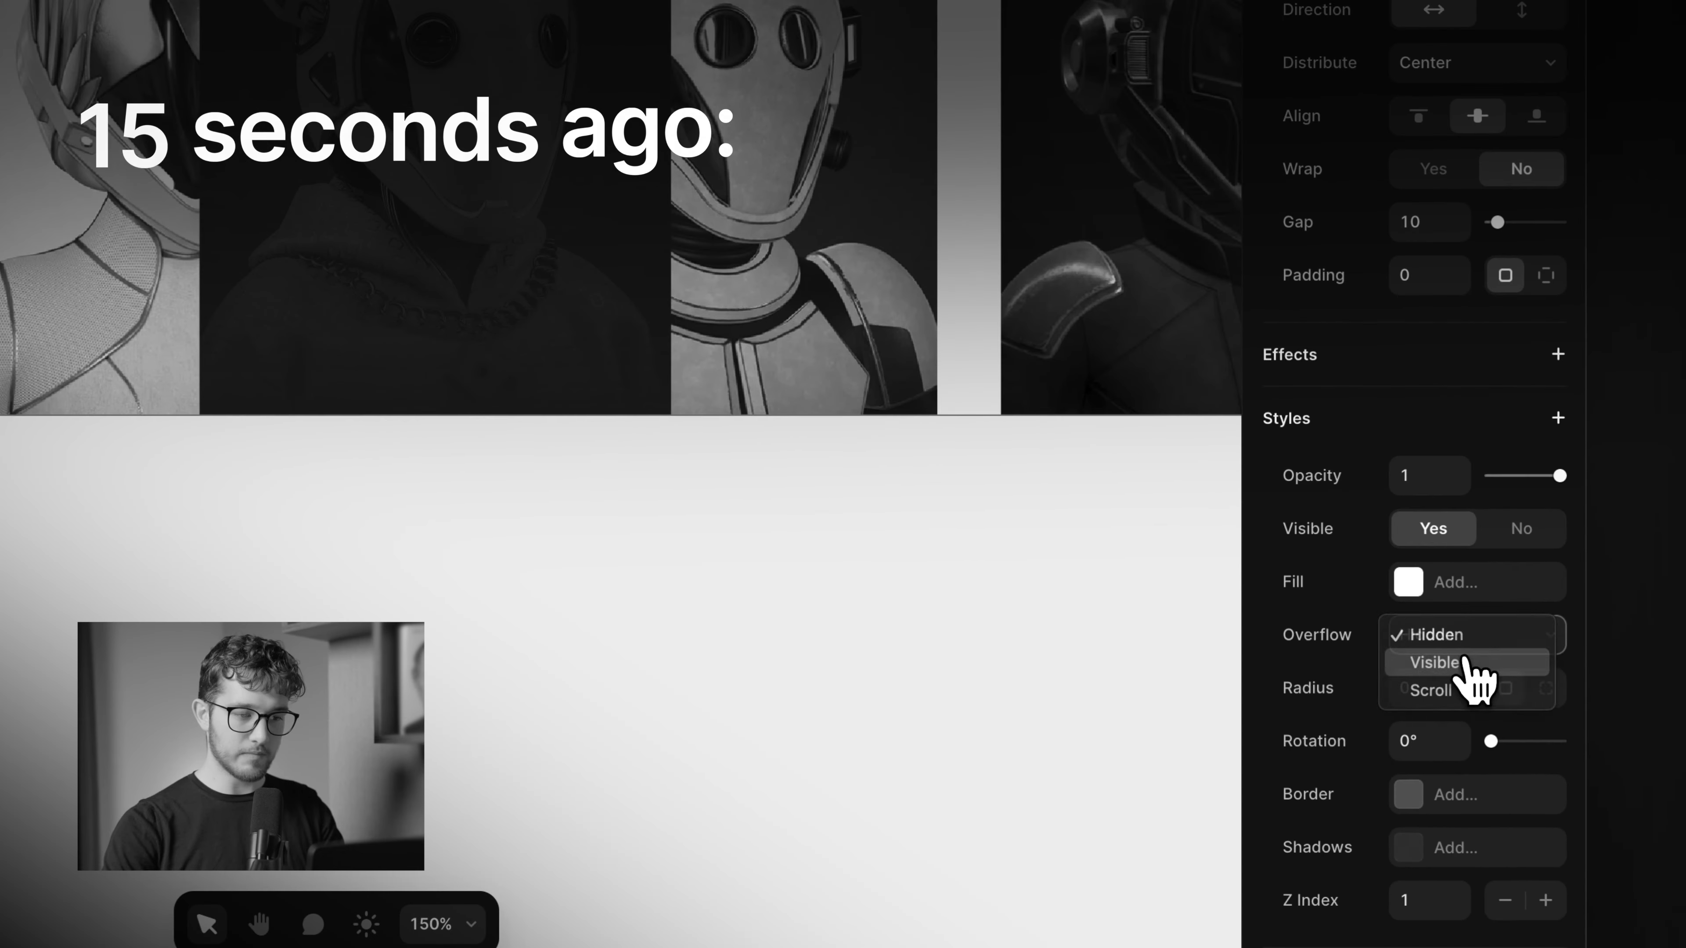
left_click(1405, 572)
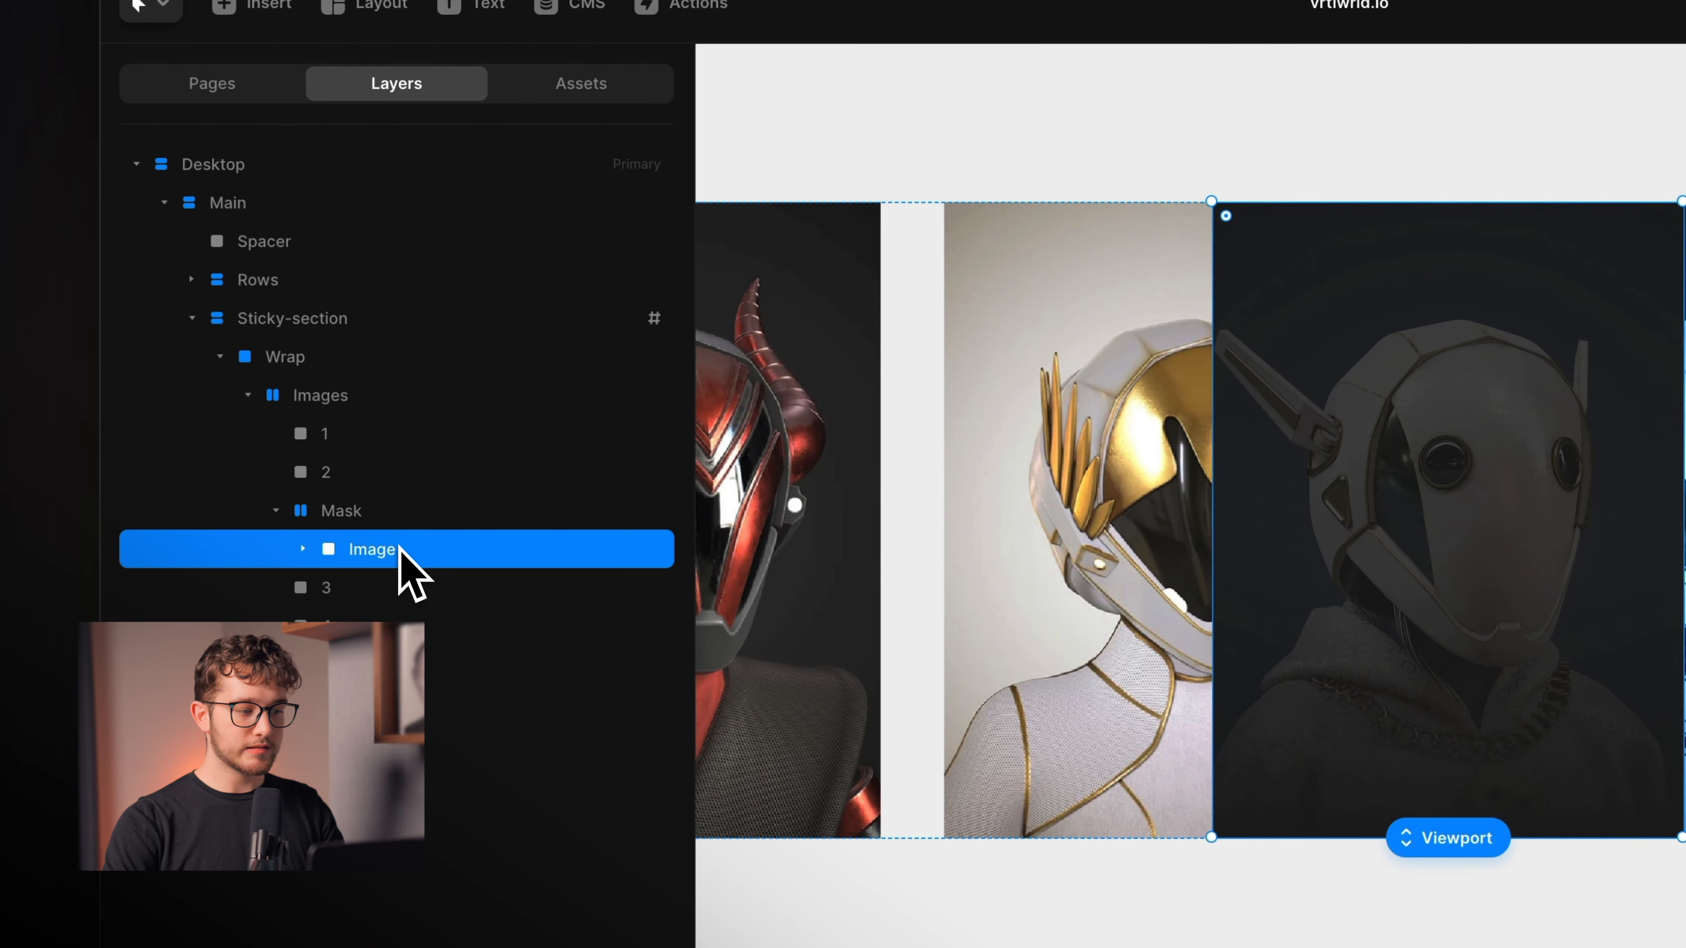
left_click(408, 508)
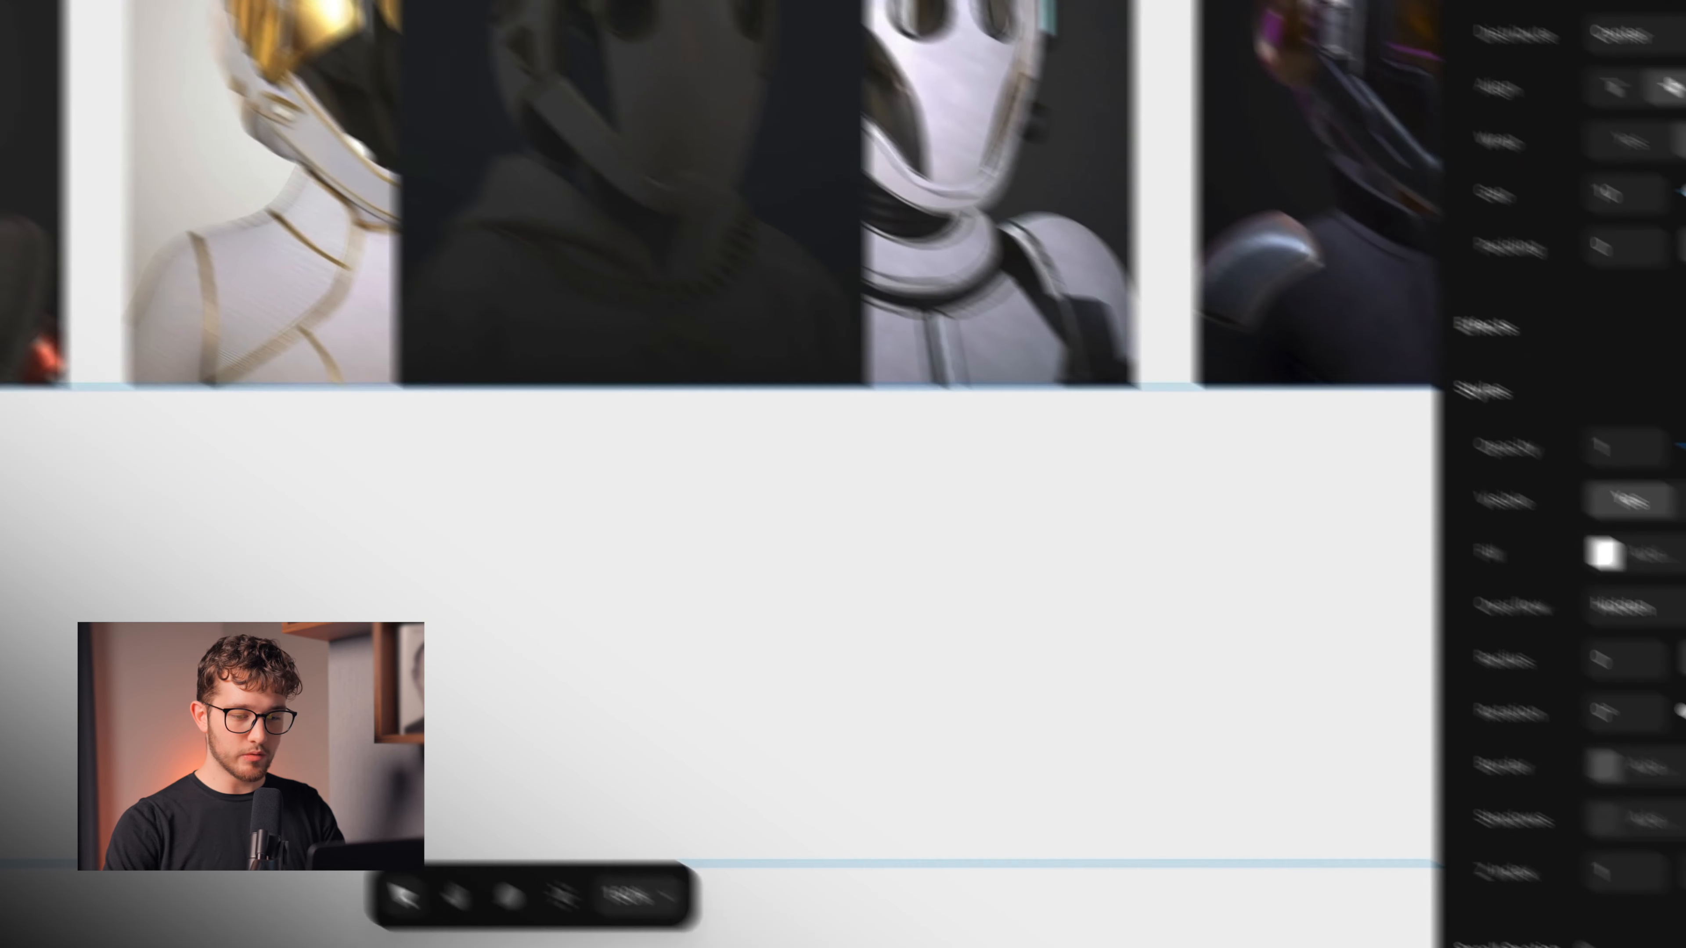
left_click(1477, 528)
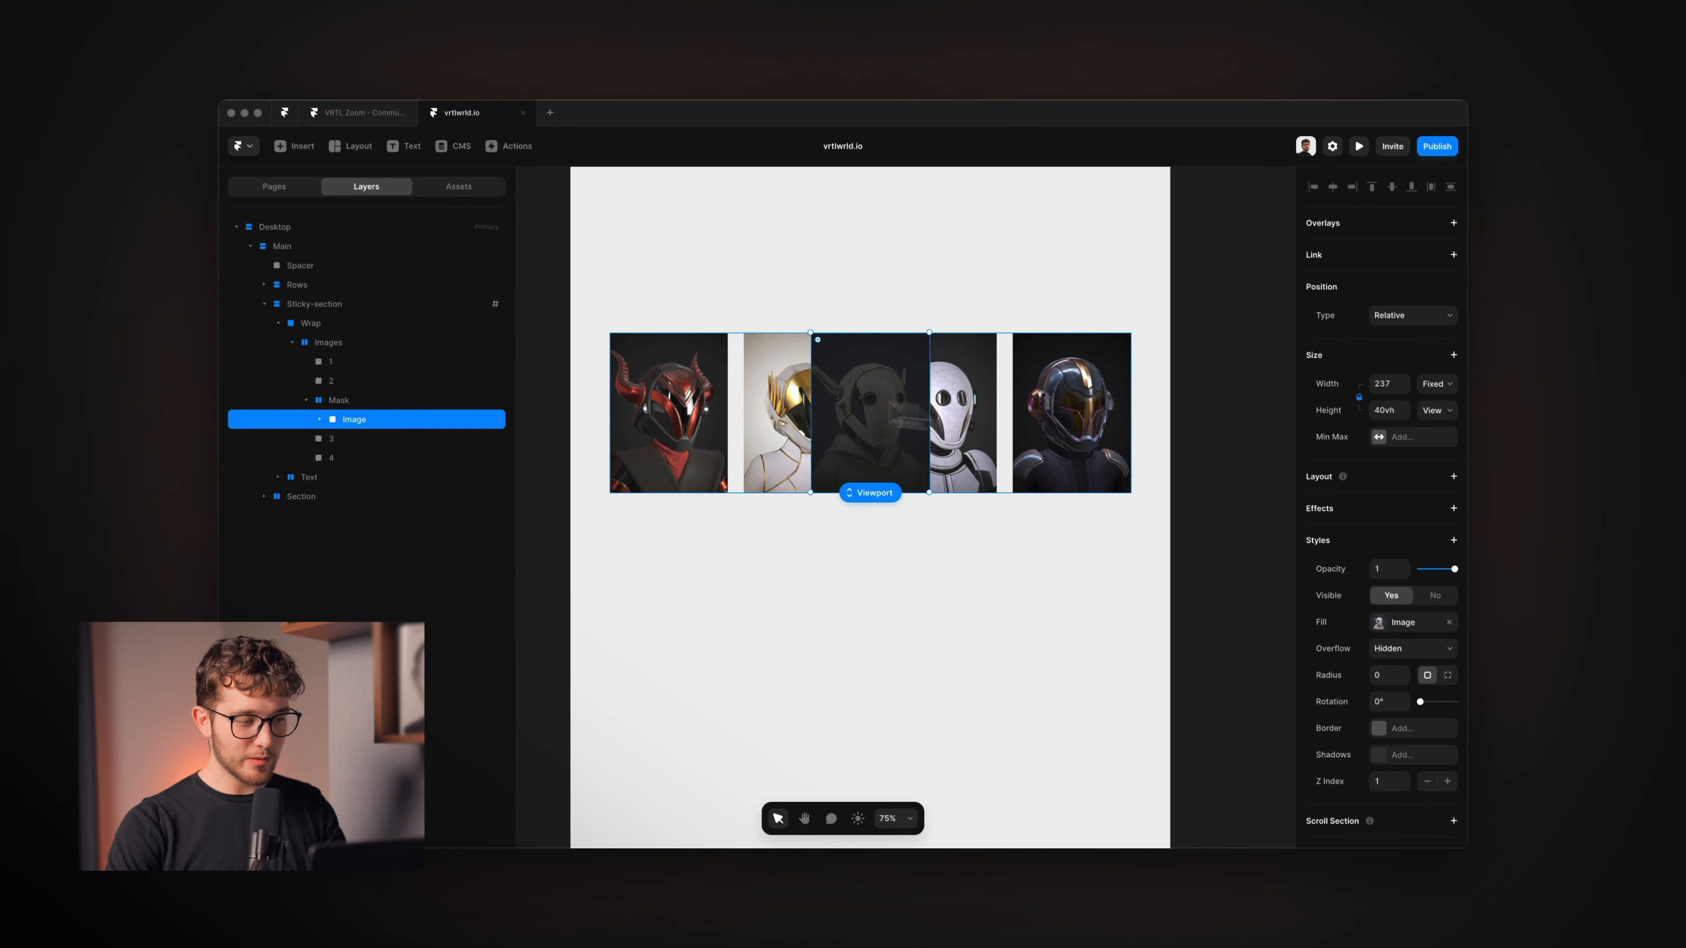
left_click(351, 401)
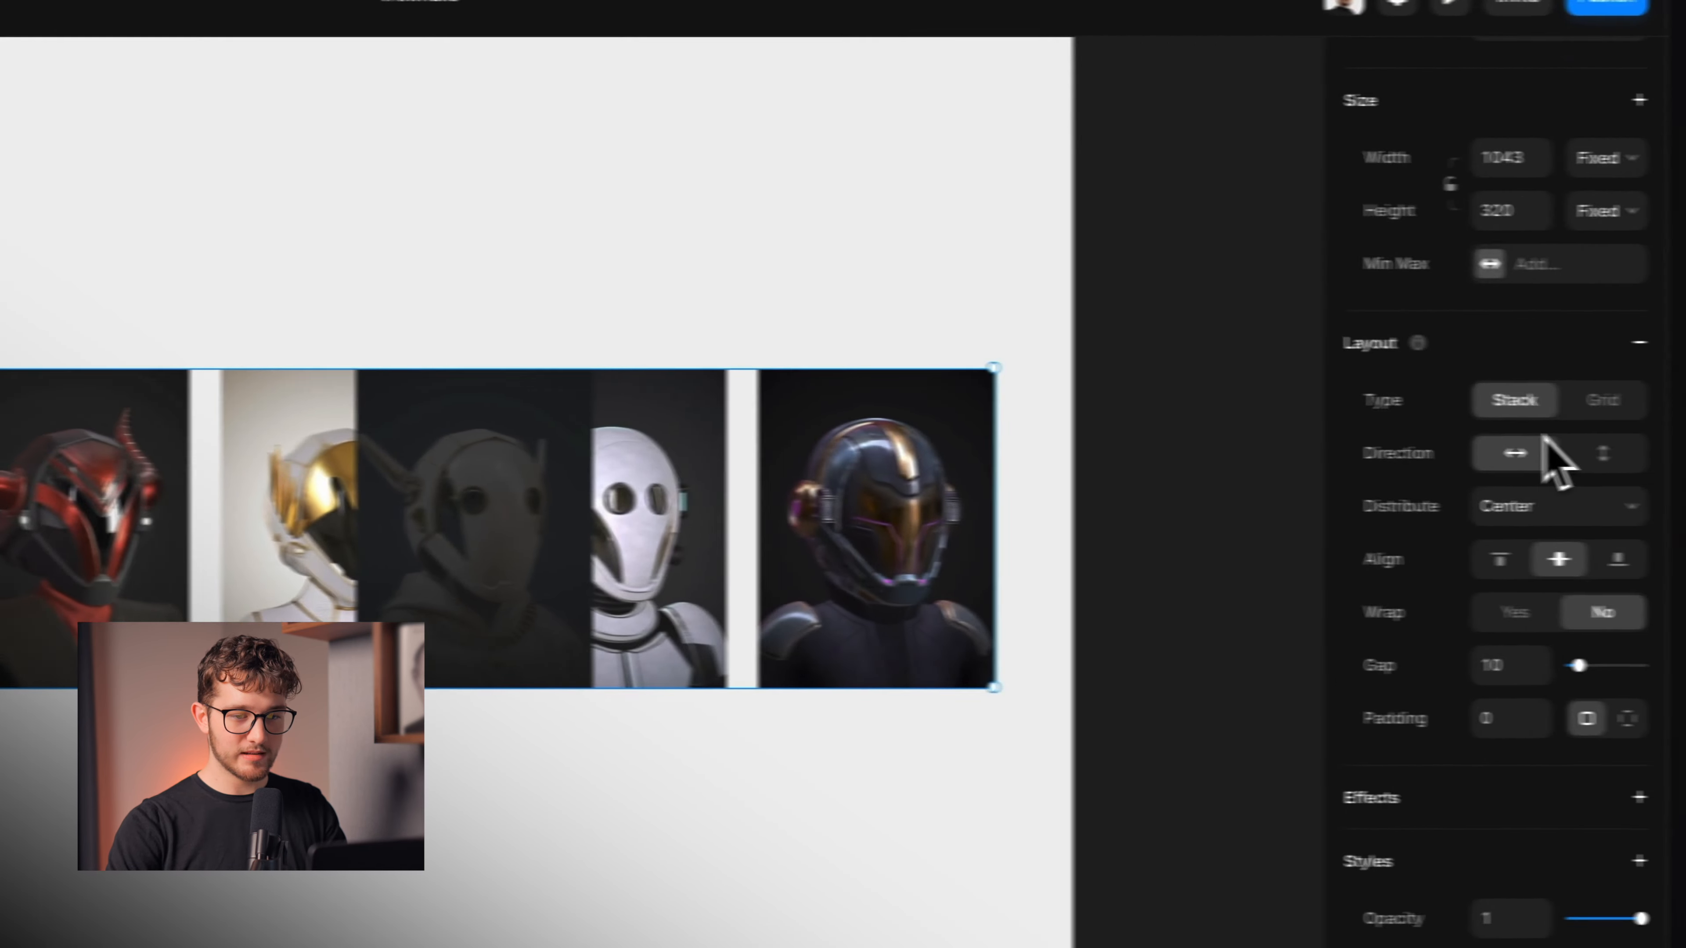
left_click(1450, 538)
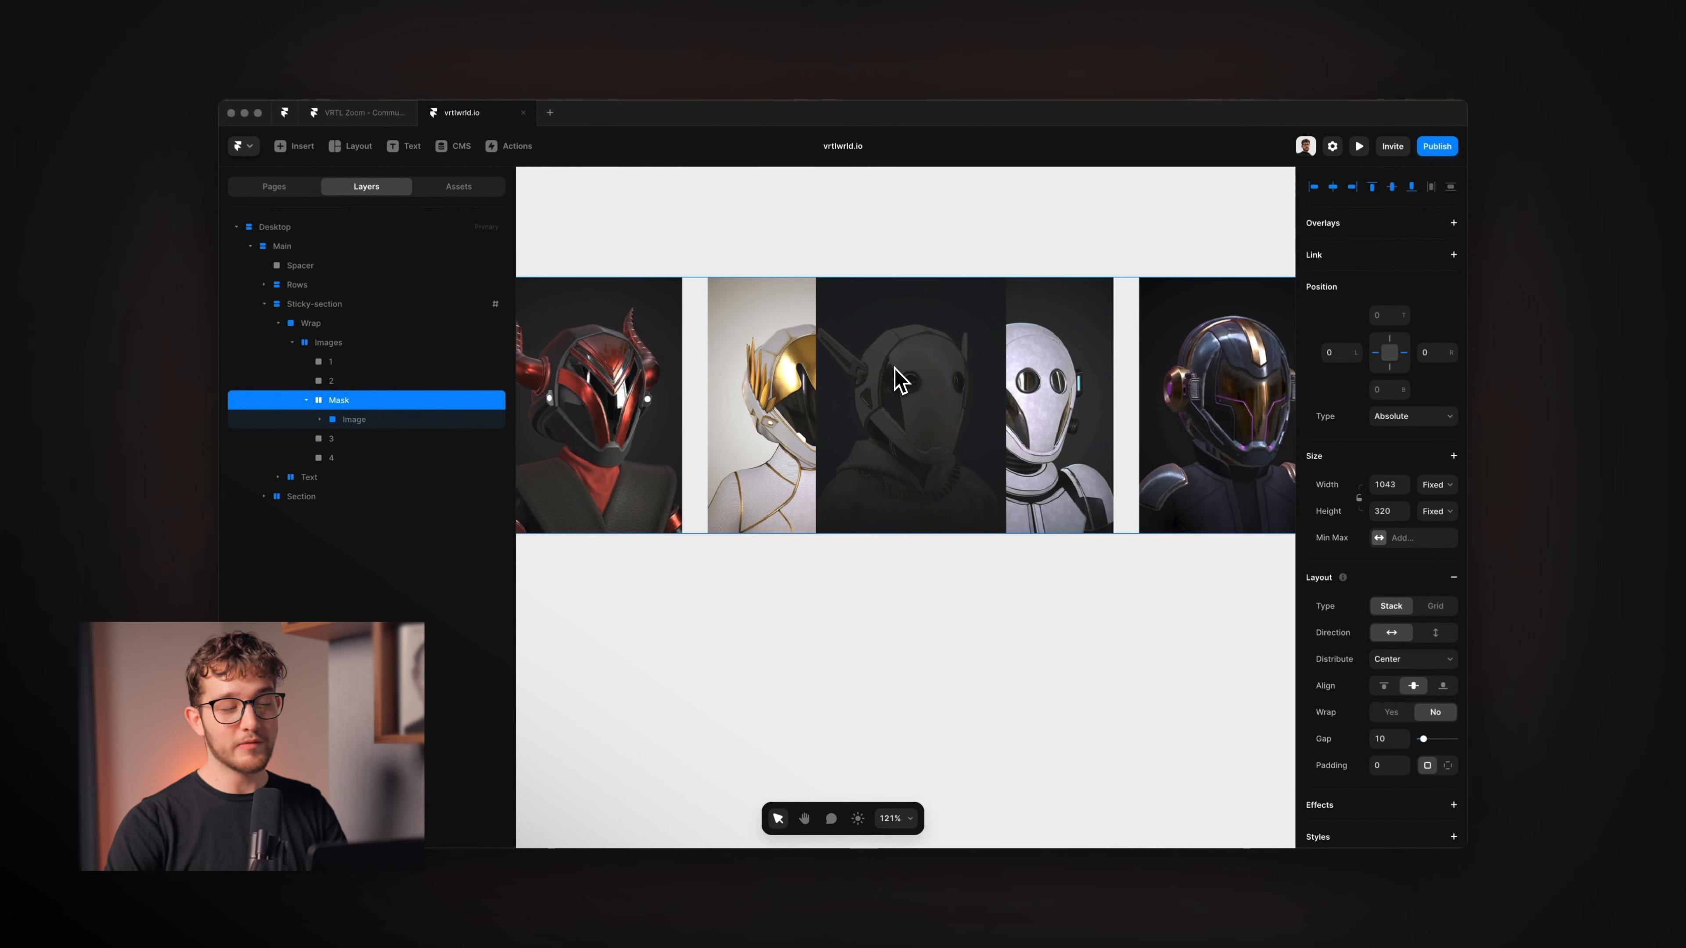
- Duplicate image layer 3 in the Images stack so a copy takes up the middle slot behind the Mask stack
left_click(342, 382)
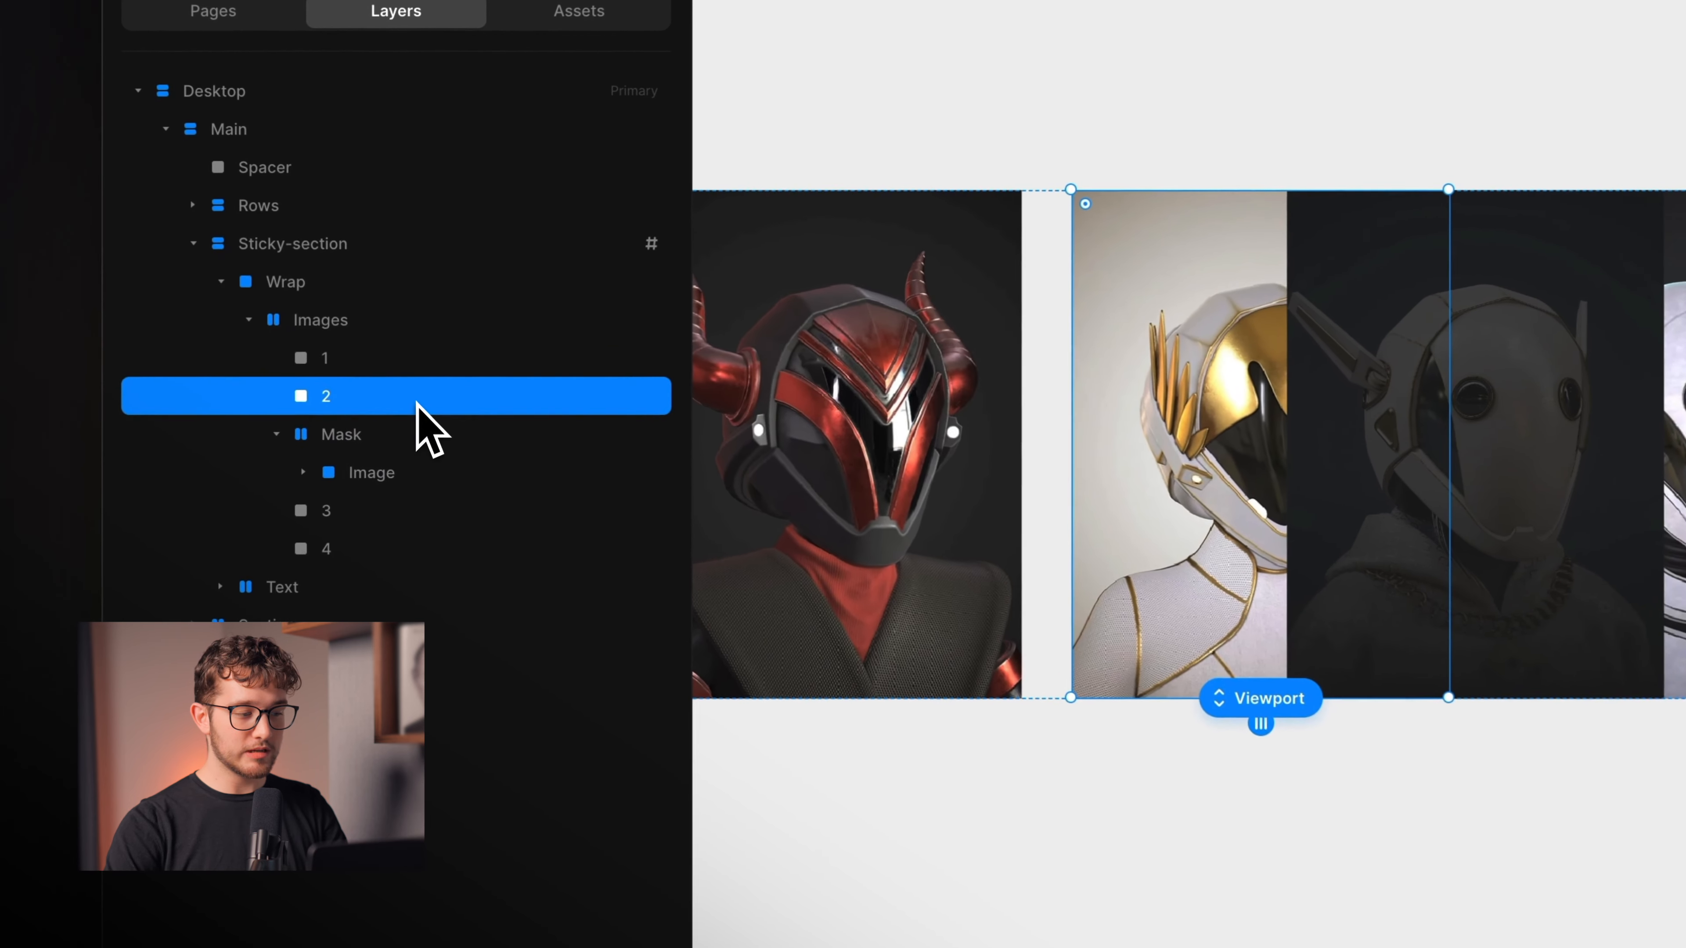
left_click(357, 438)
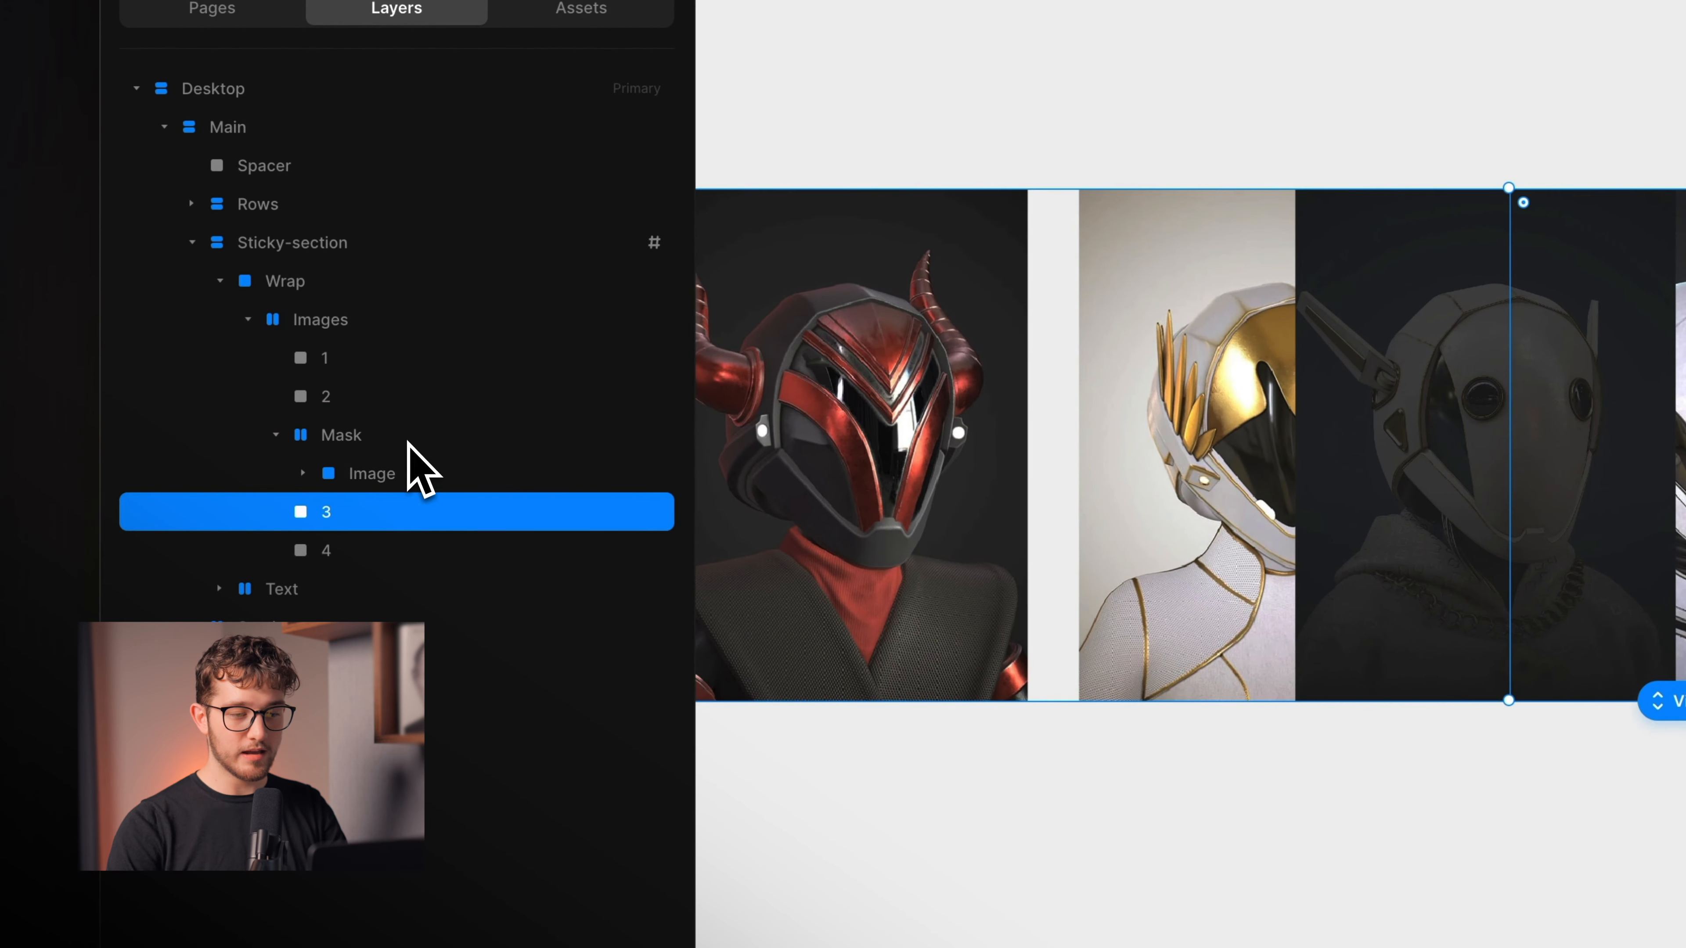
key("ctrl+d")
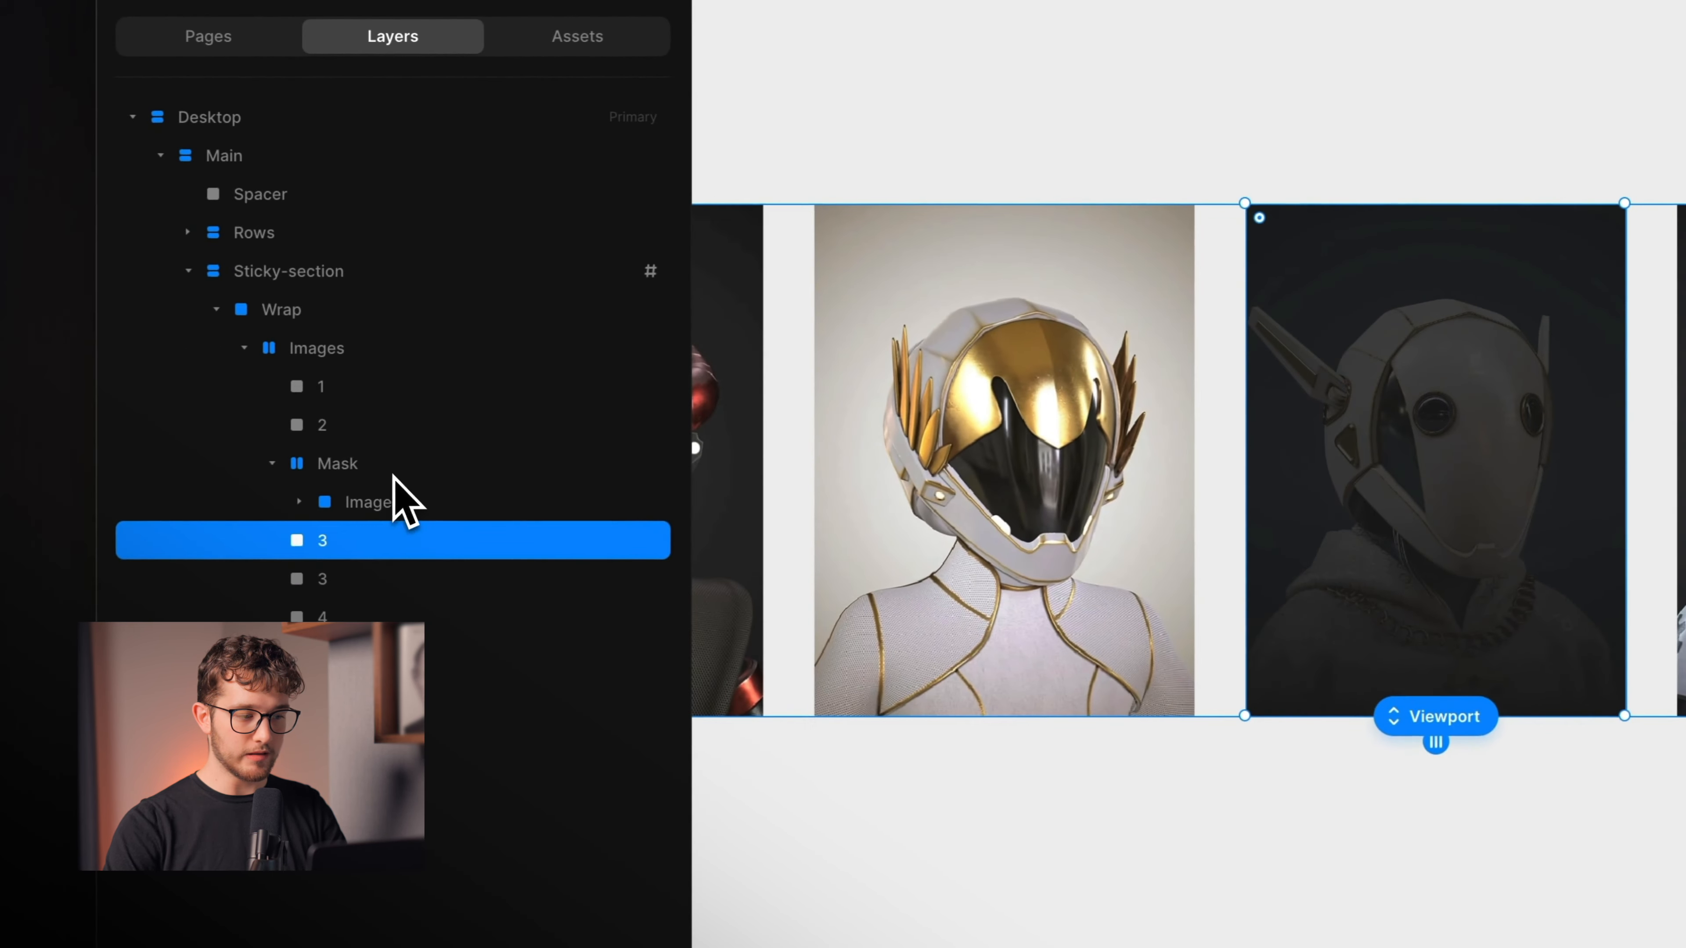
- Lower the Mask stack's opacity to check the duplicated image lying behind it
left_click(396, 466)
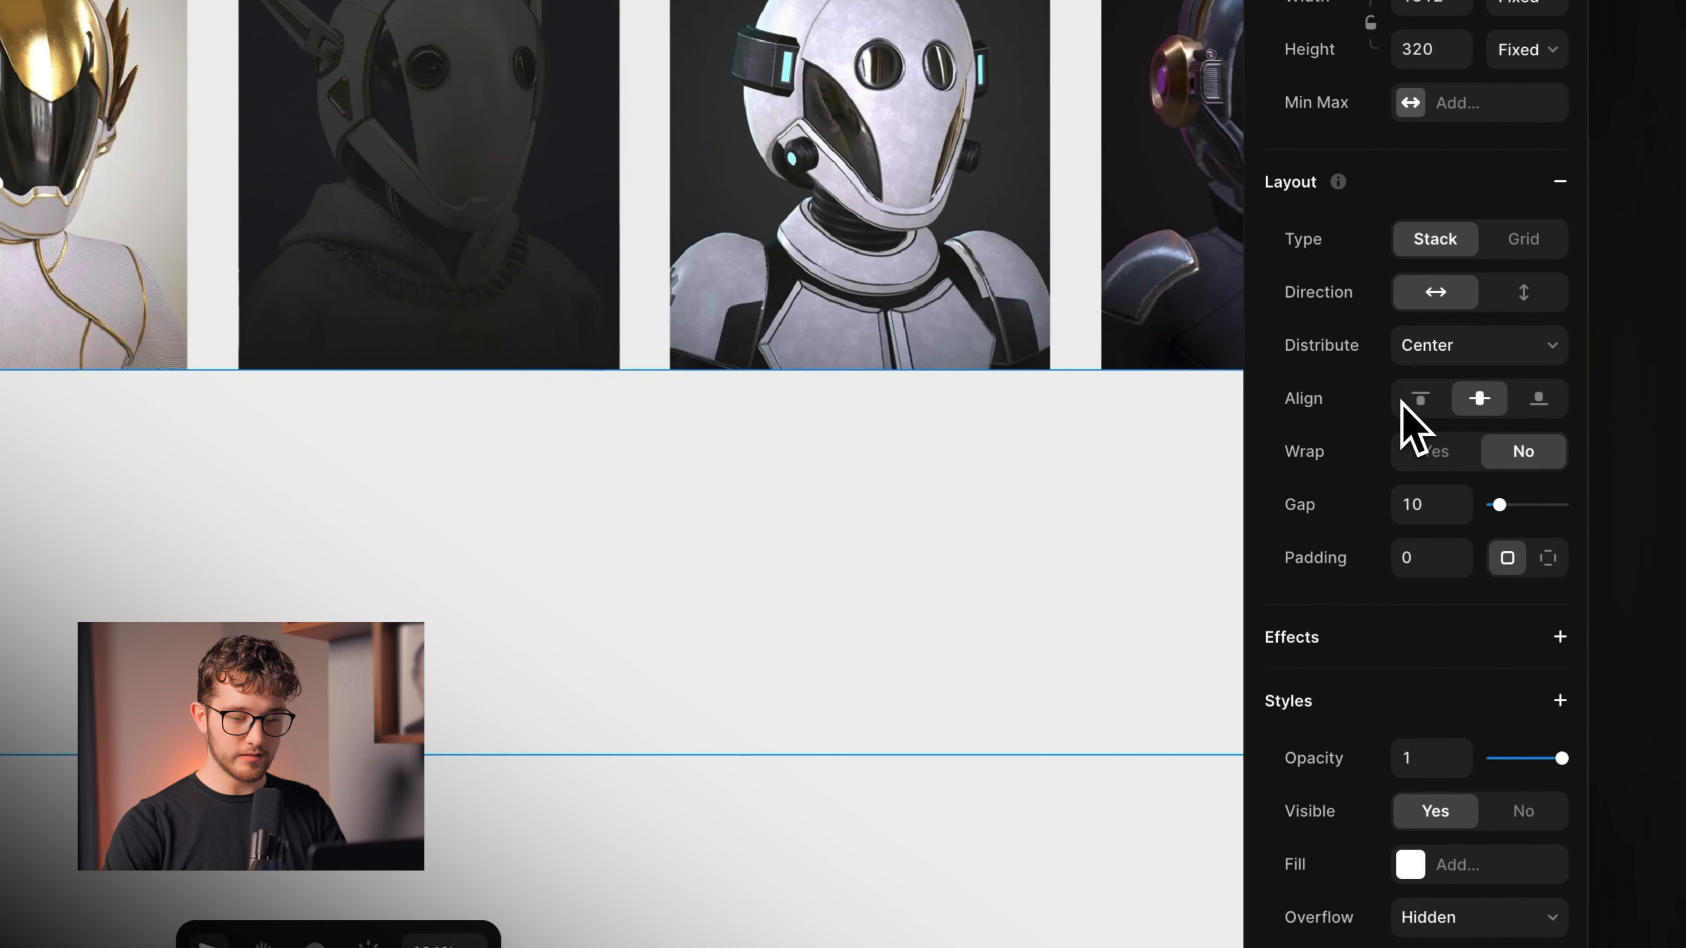
scroll(1413, 429, "down", 5)
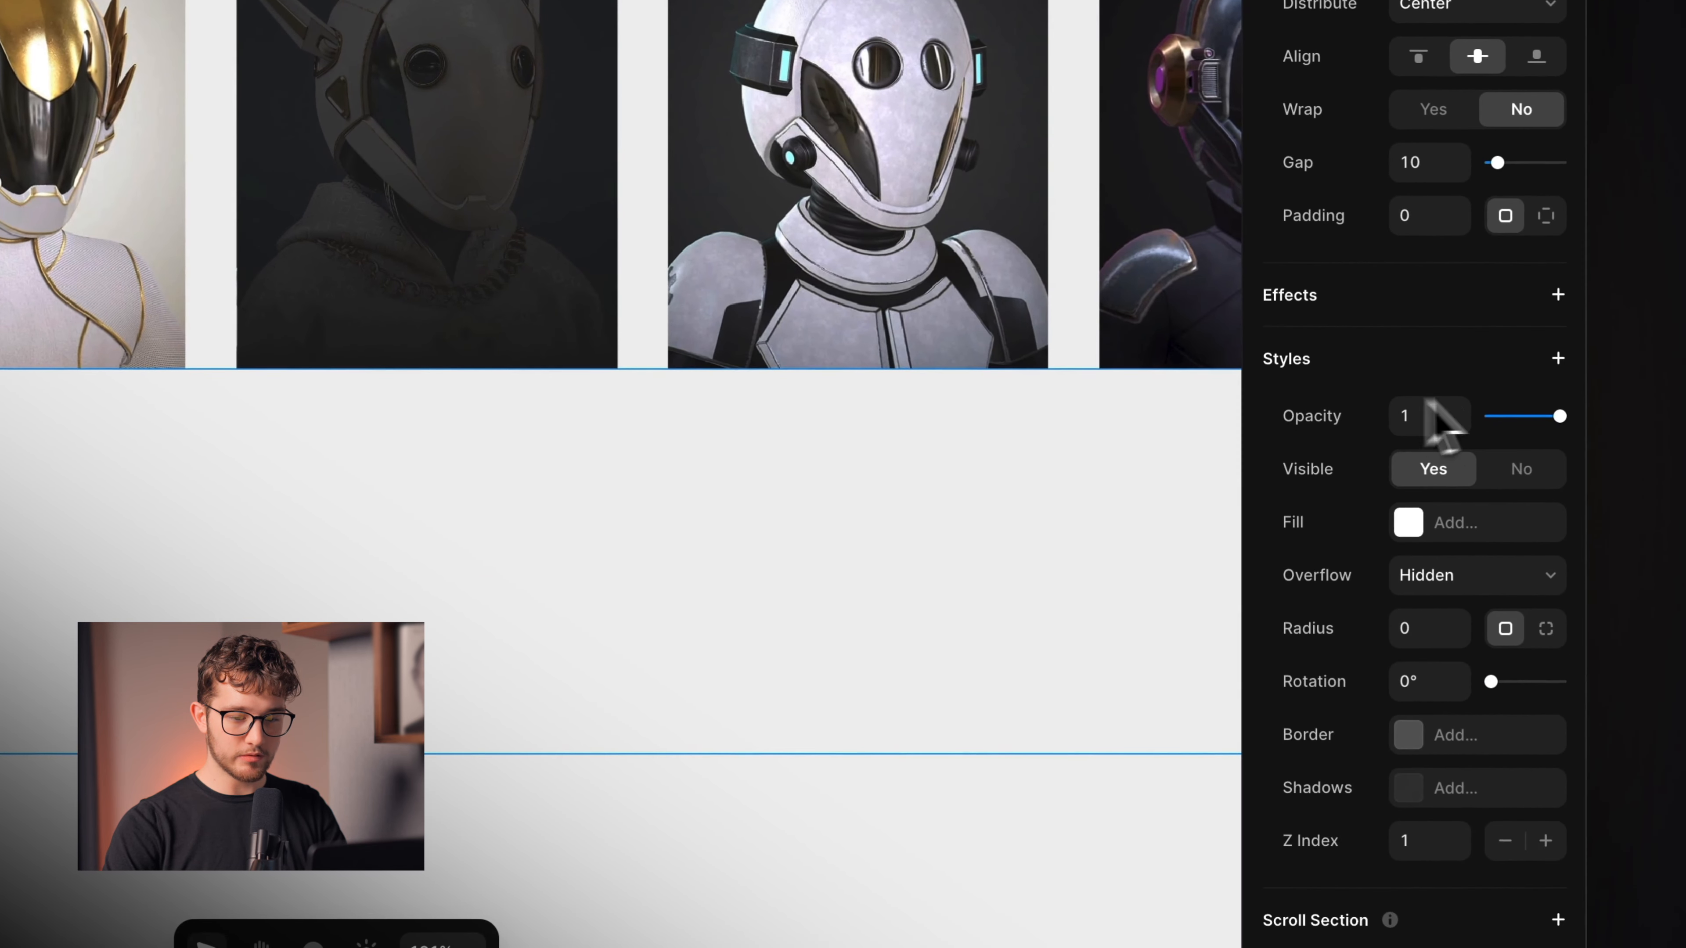
left_click_drag(1558, 418, 1361, 426)
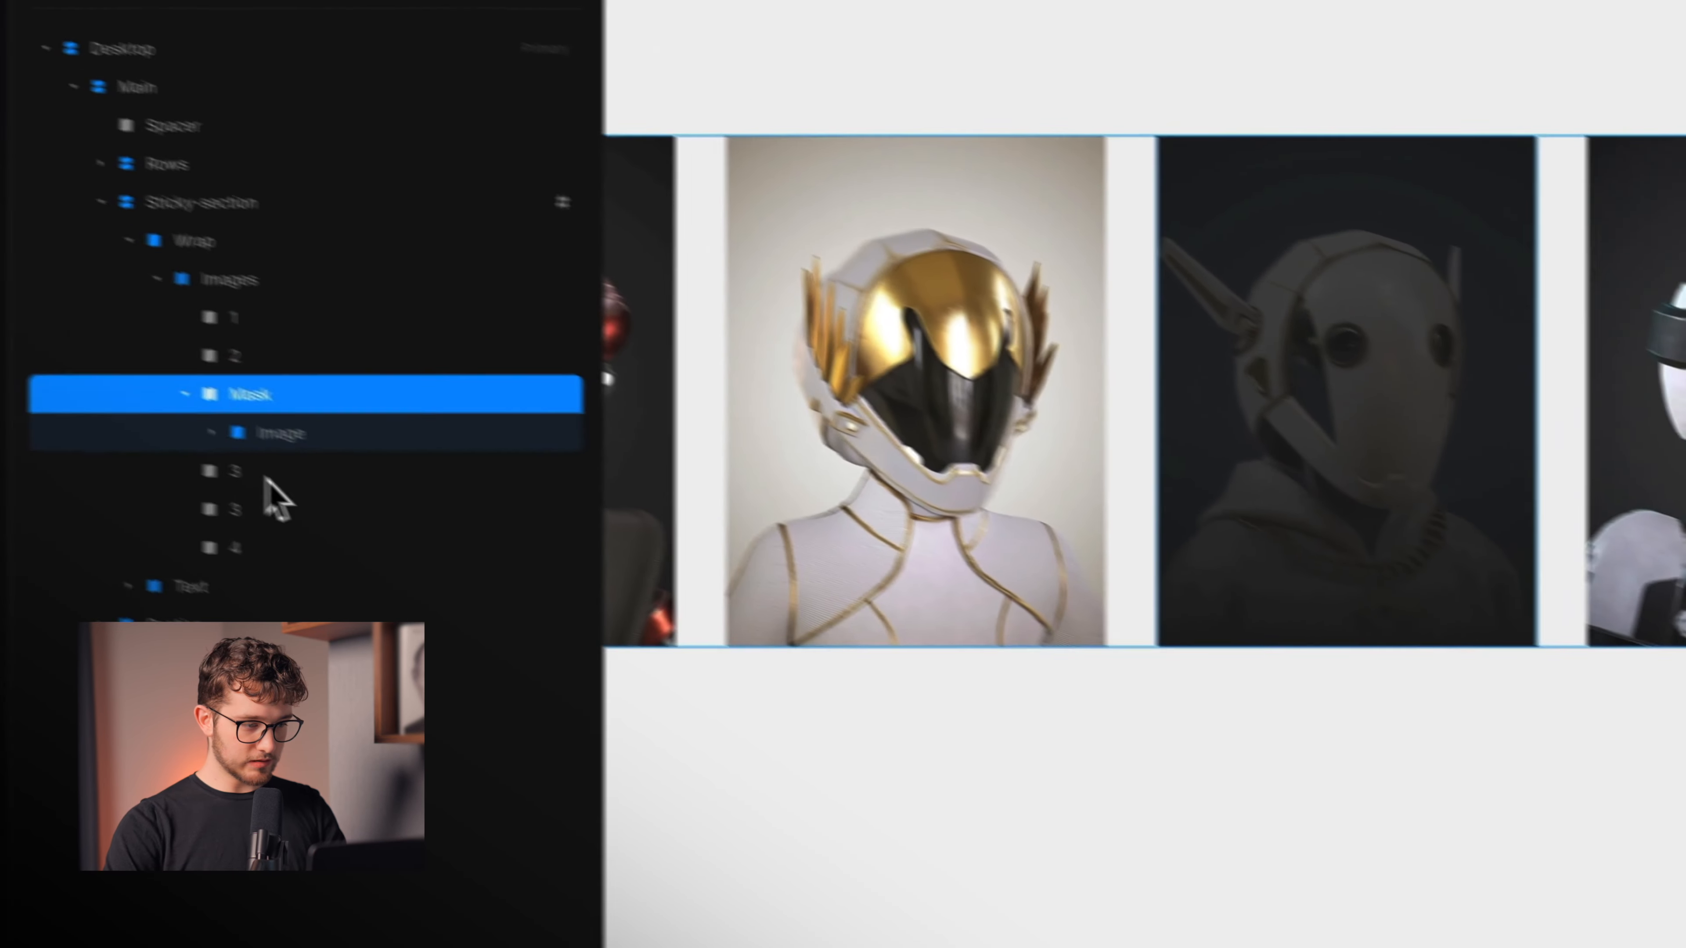
- Rename the duplicated layer 3 directly below the Mask stack to Hidden
double_click(415, 439)
type("Hold")
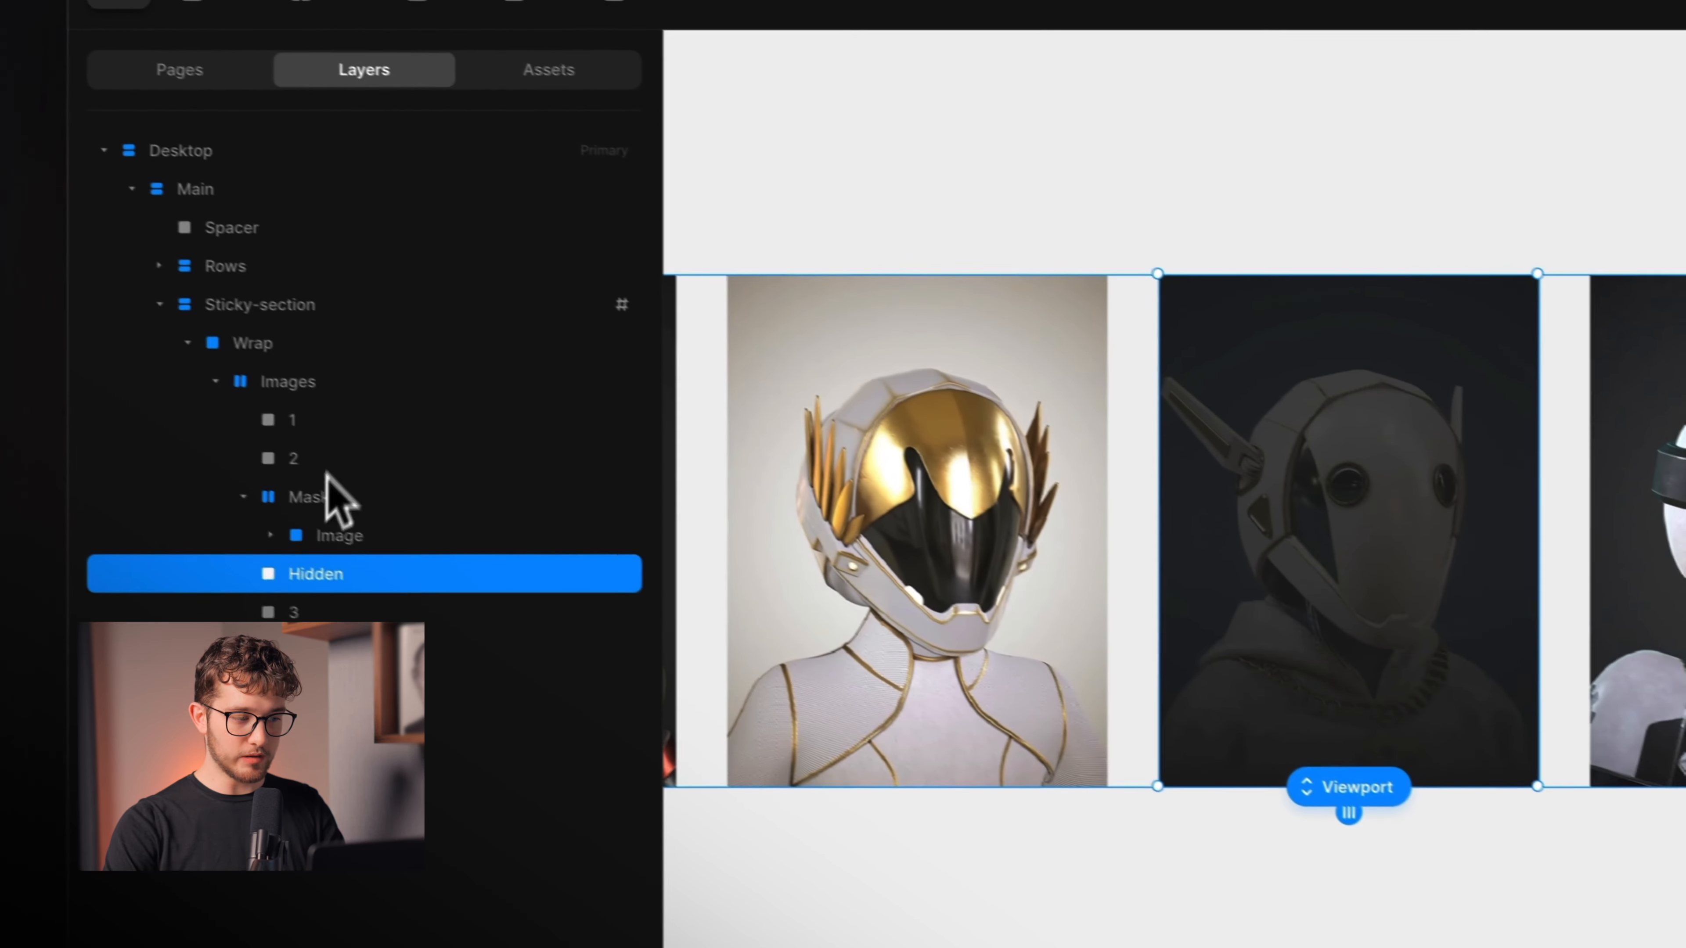
- Set the Mask stack's opacity to 0 to inspect the slot behind it, and restore the opacity to 1
left_click(318, 494)
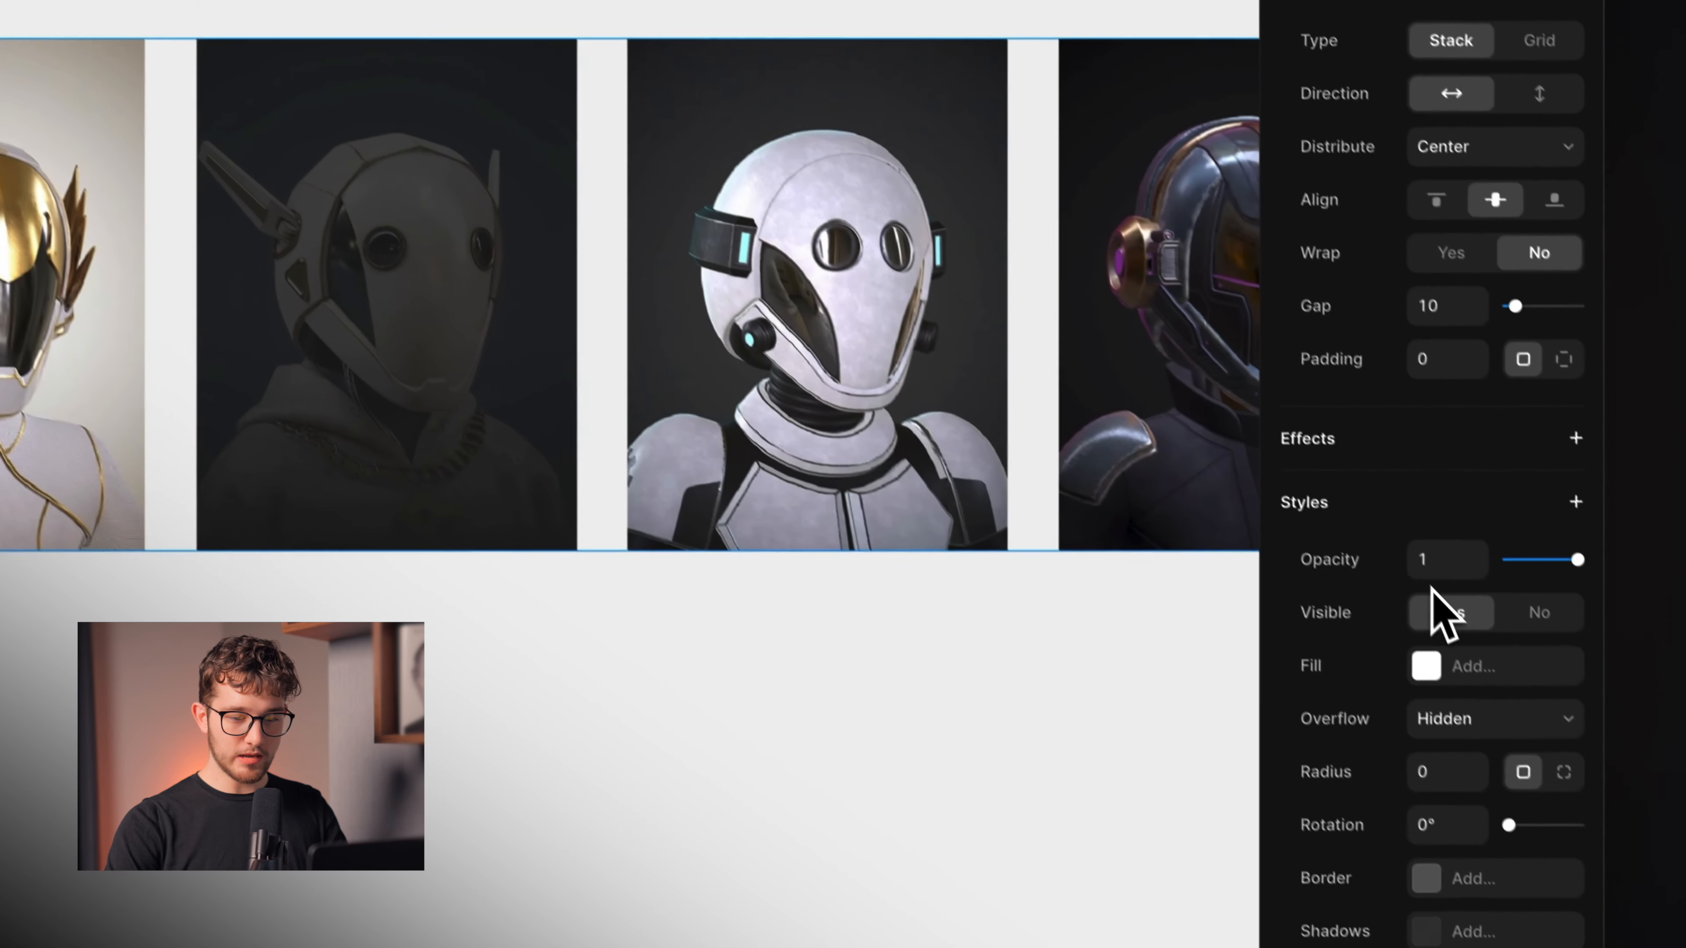
left_click_drag(1578, 559, 1508, 560)
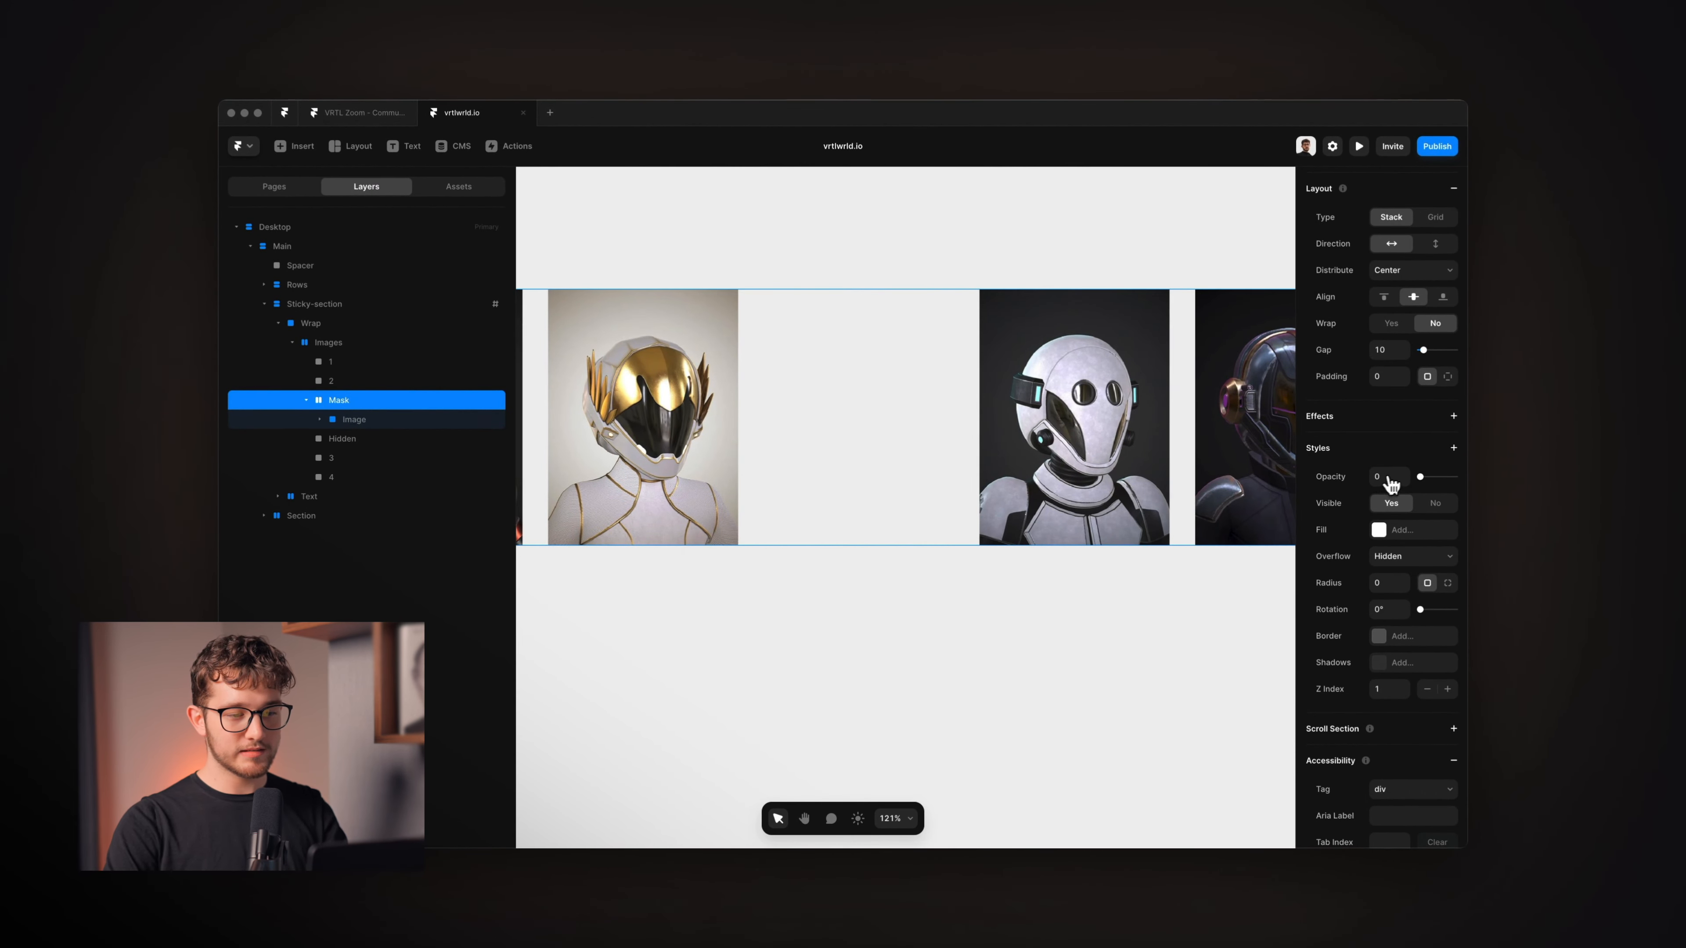
left_click_drag(1387, 476, 1530, 471)
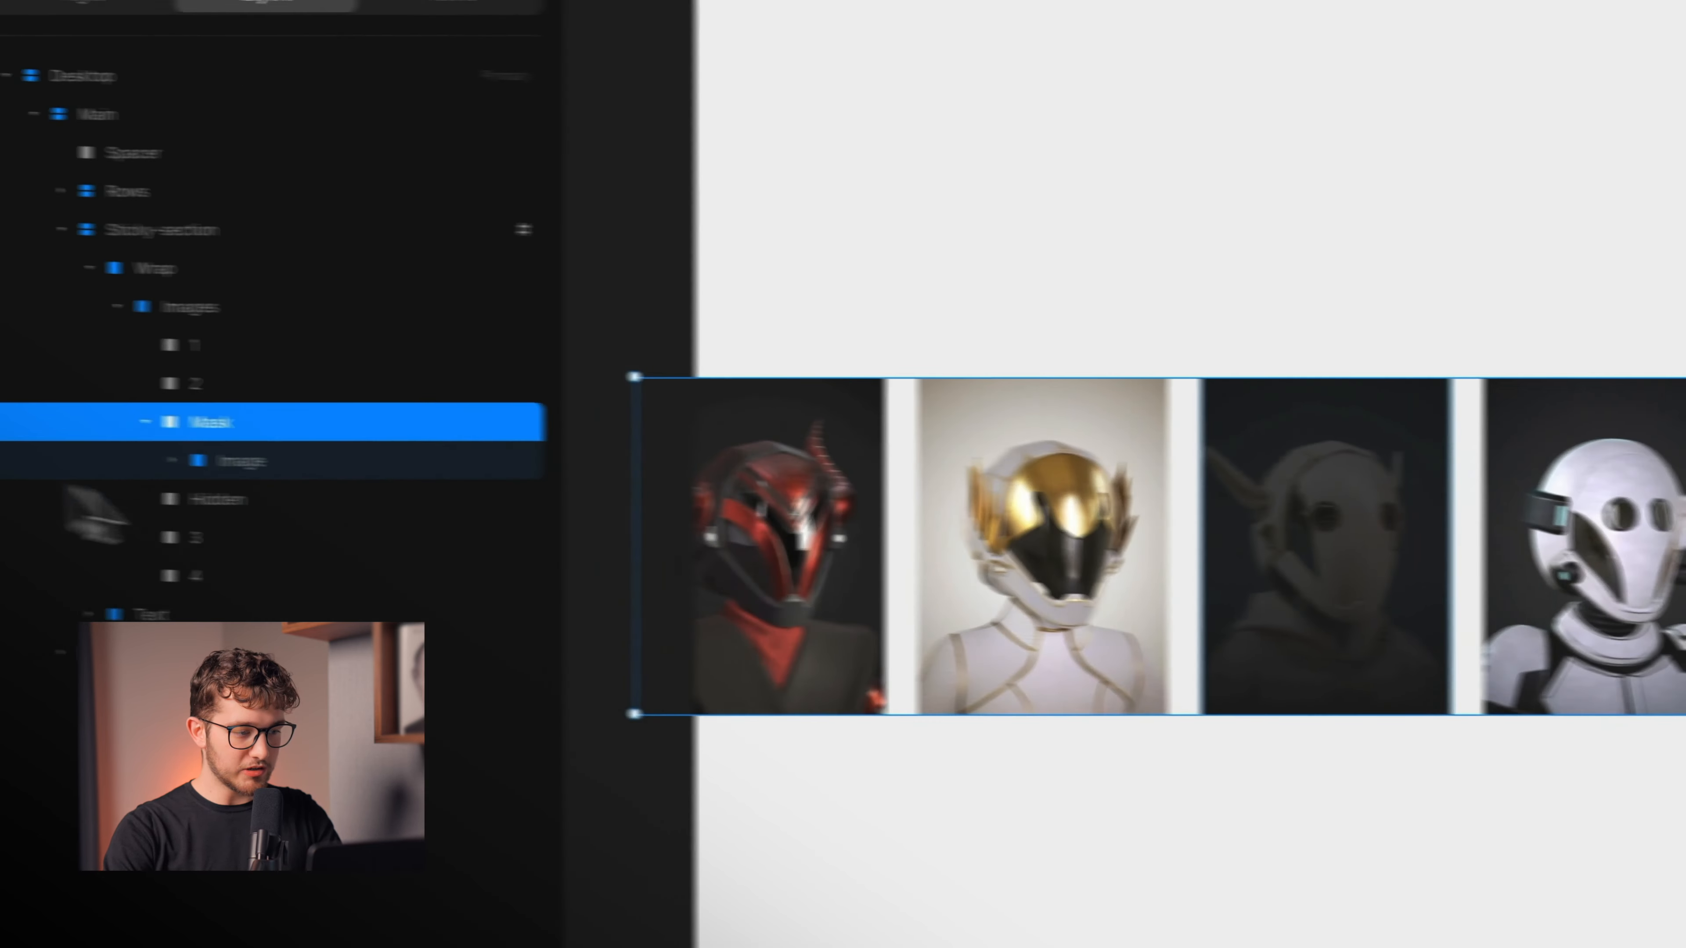
- Add a Scroll Transform effect to the Mask stack, triggered by Section in View on the #sticky section
left_click(402, 473)
left_click(412, 437)
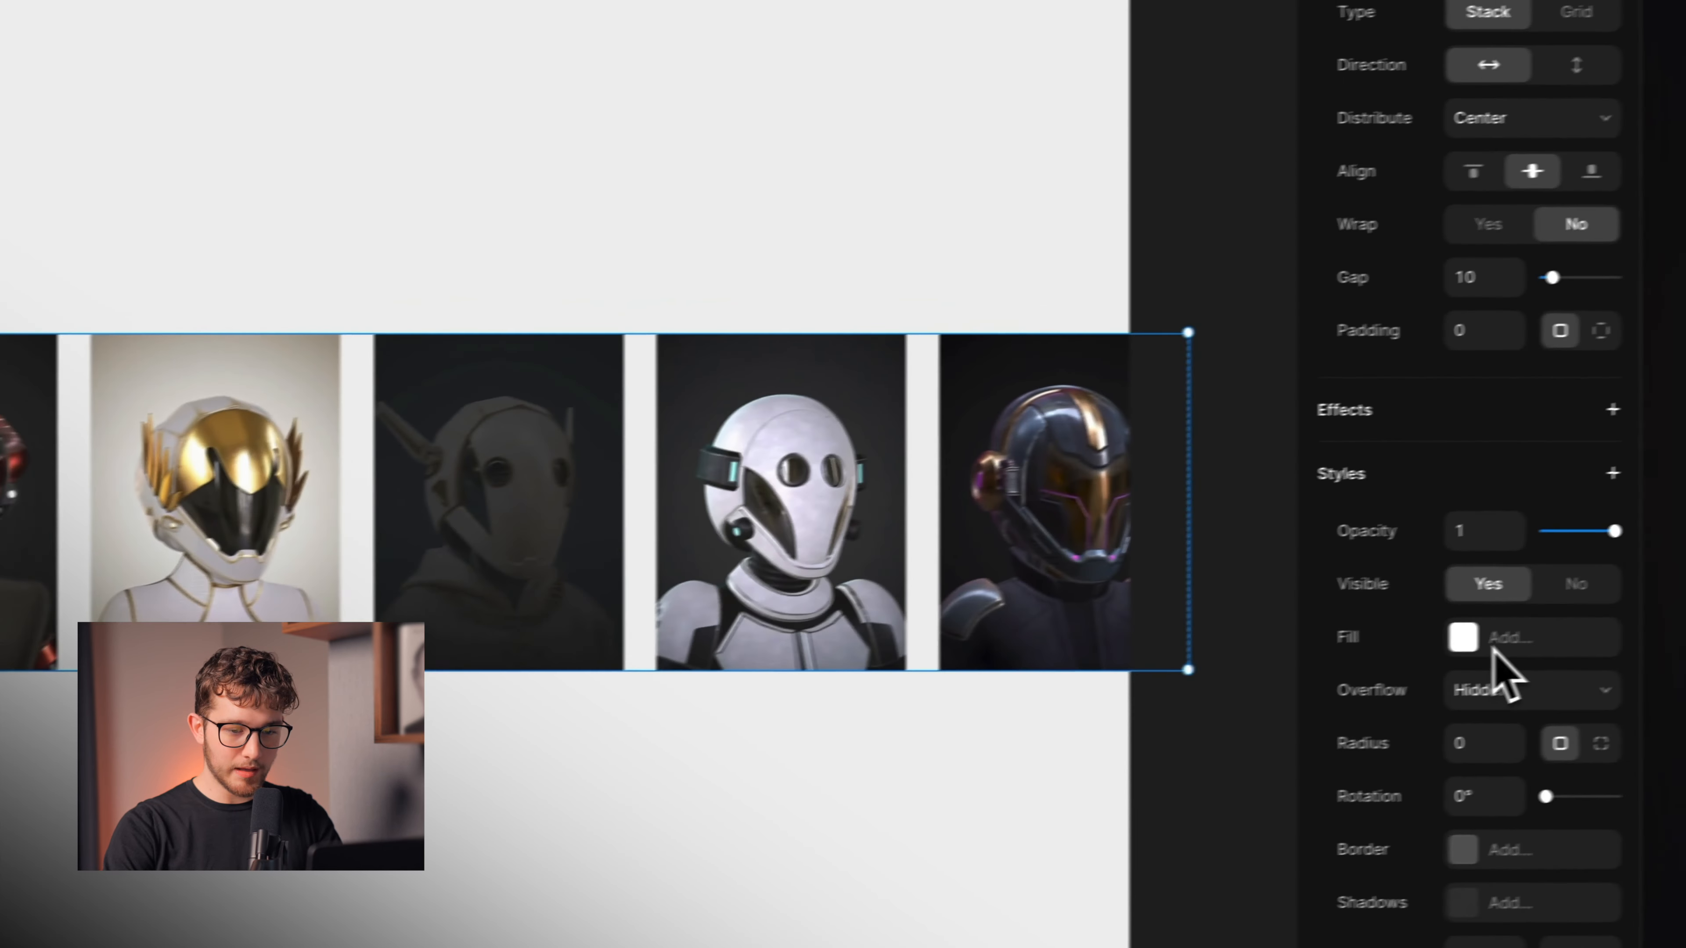
scroll(1473, 664, "down", 3)
scroll(1447, 657, "up", 2)
left_click(1556, 305)
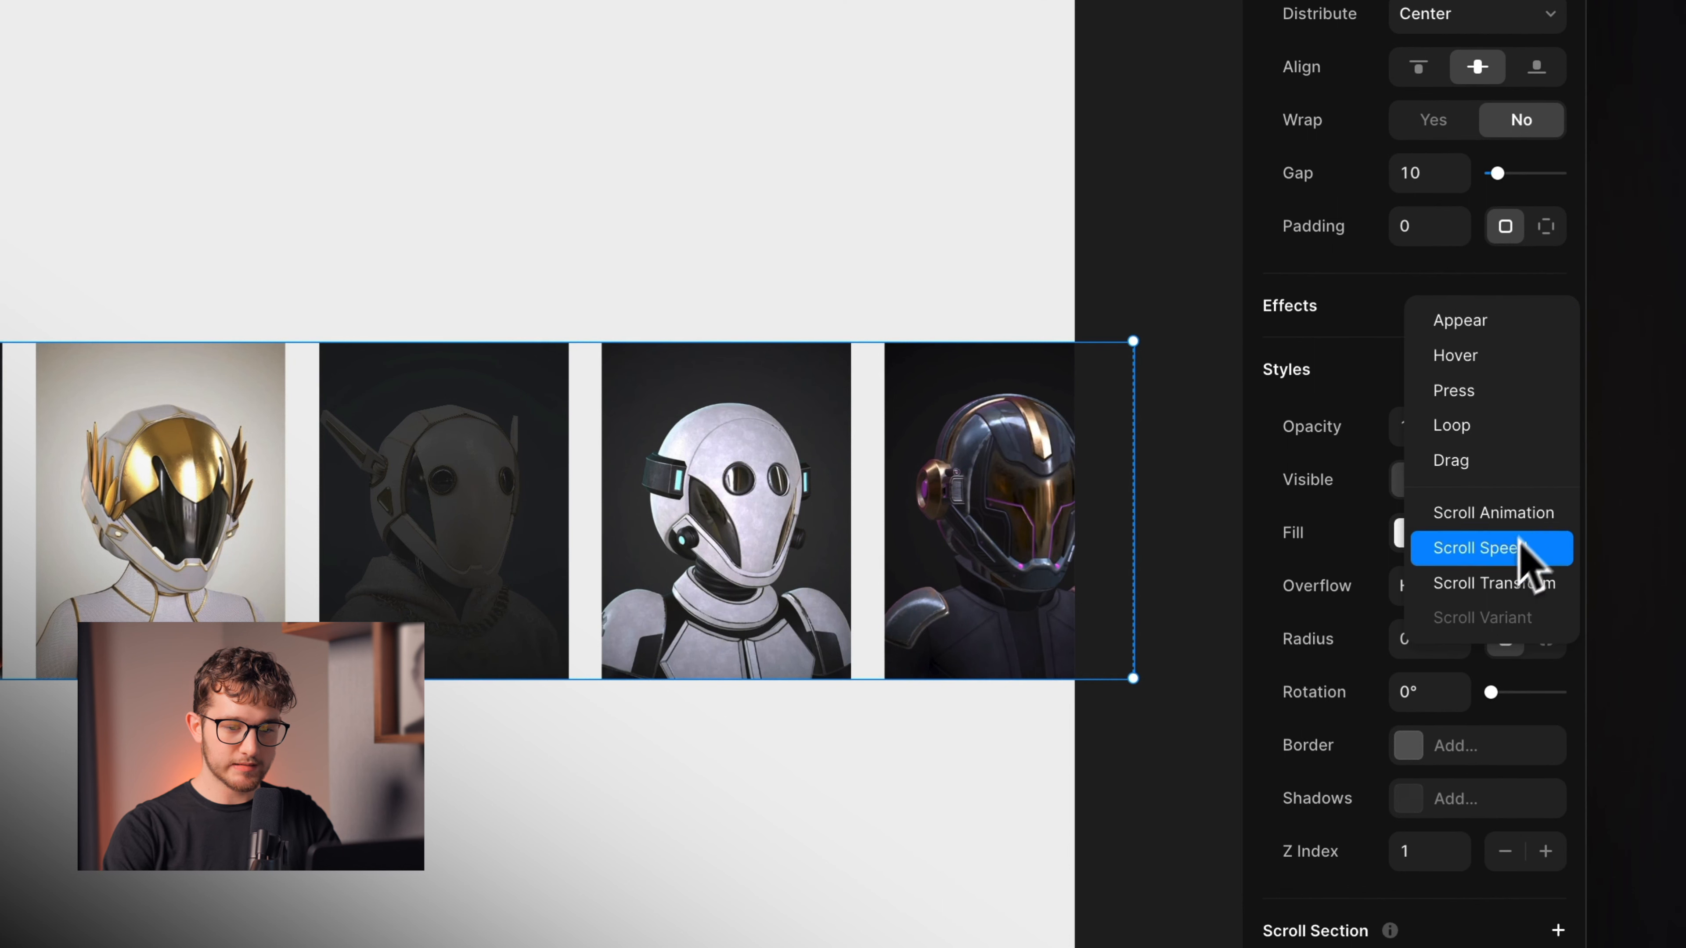
left_click(1493, 584)
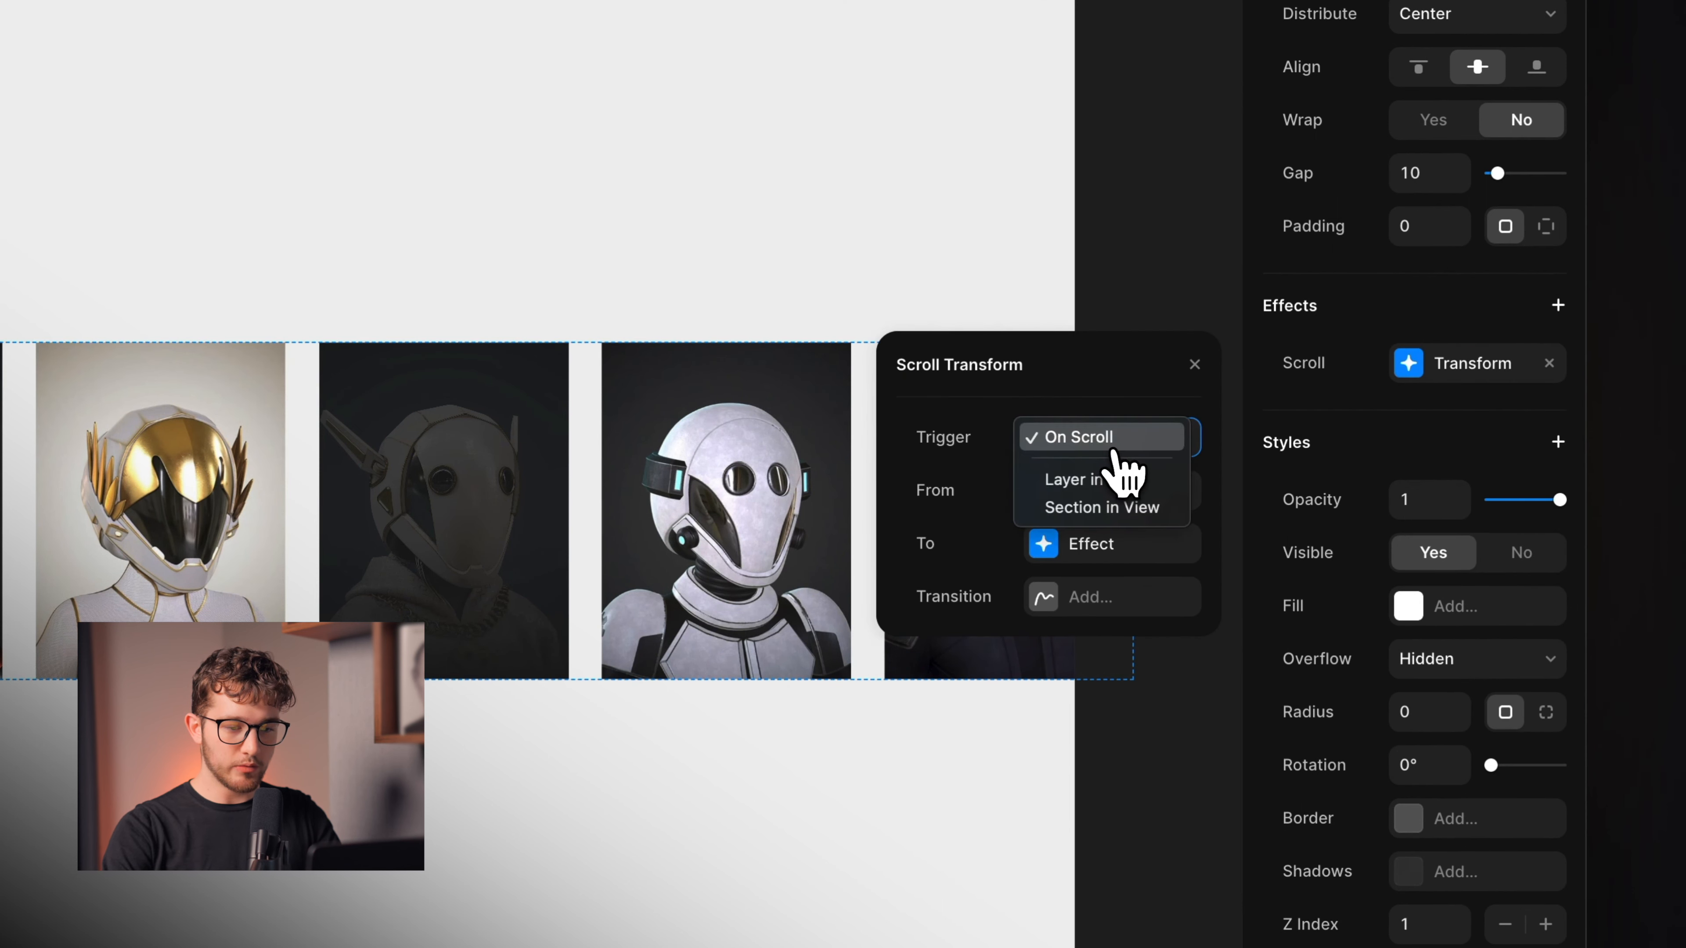
left_click(1120, 512)
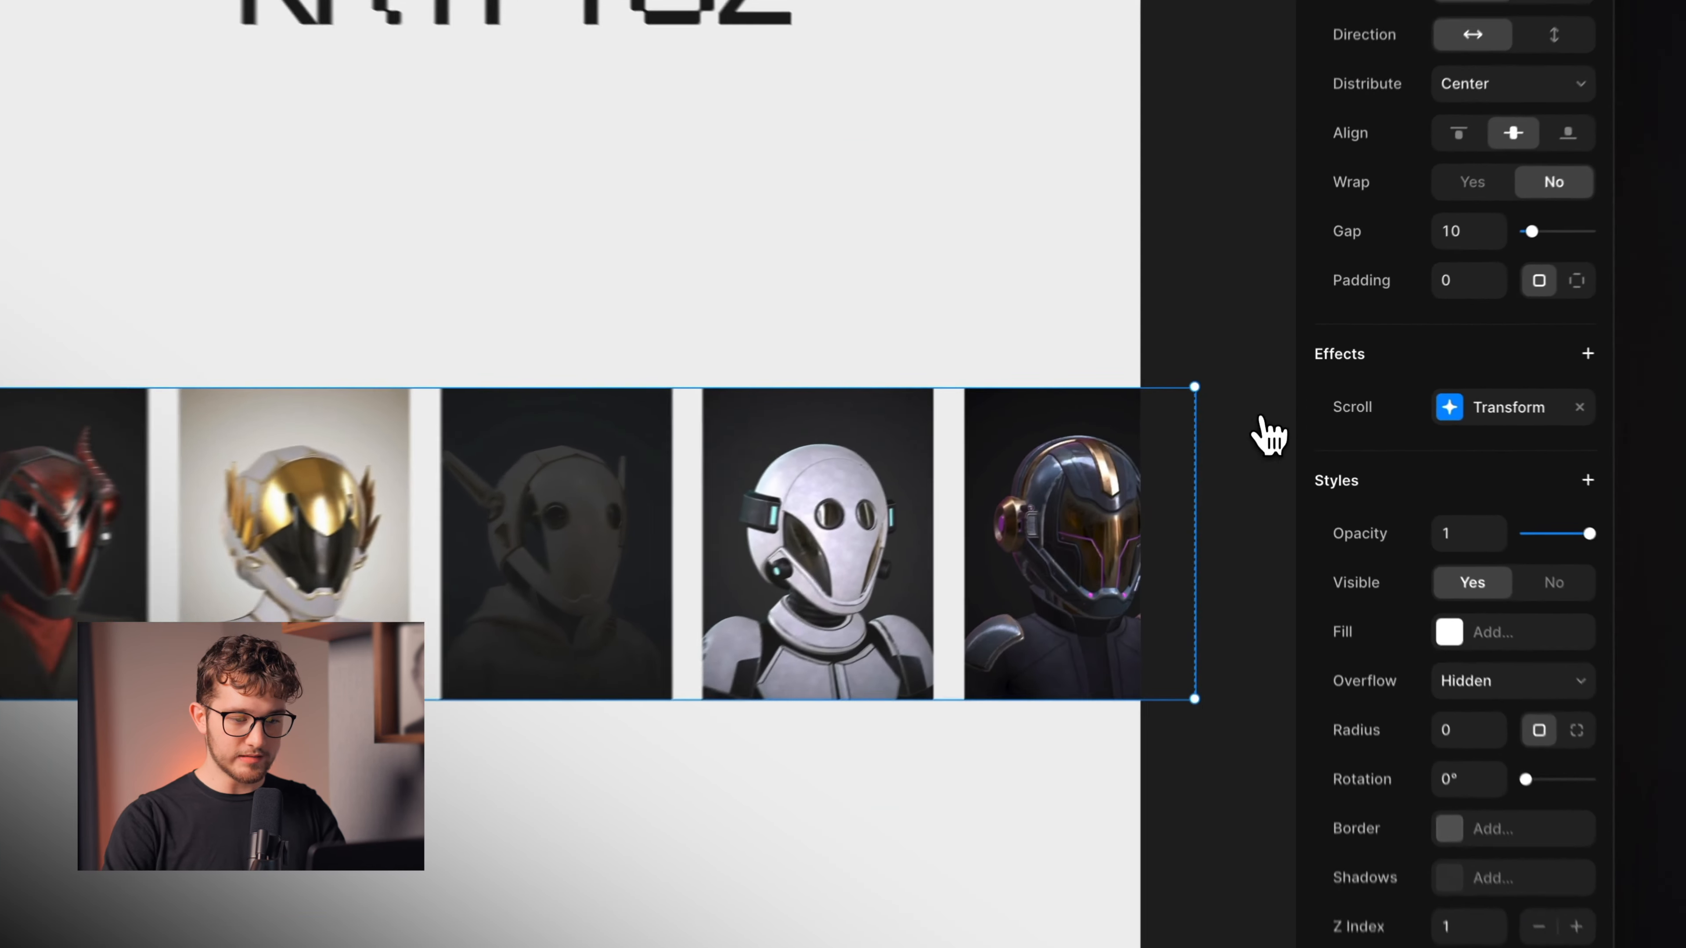
left_click(1272, 388)
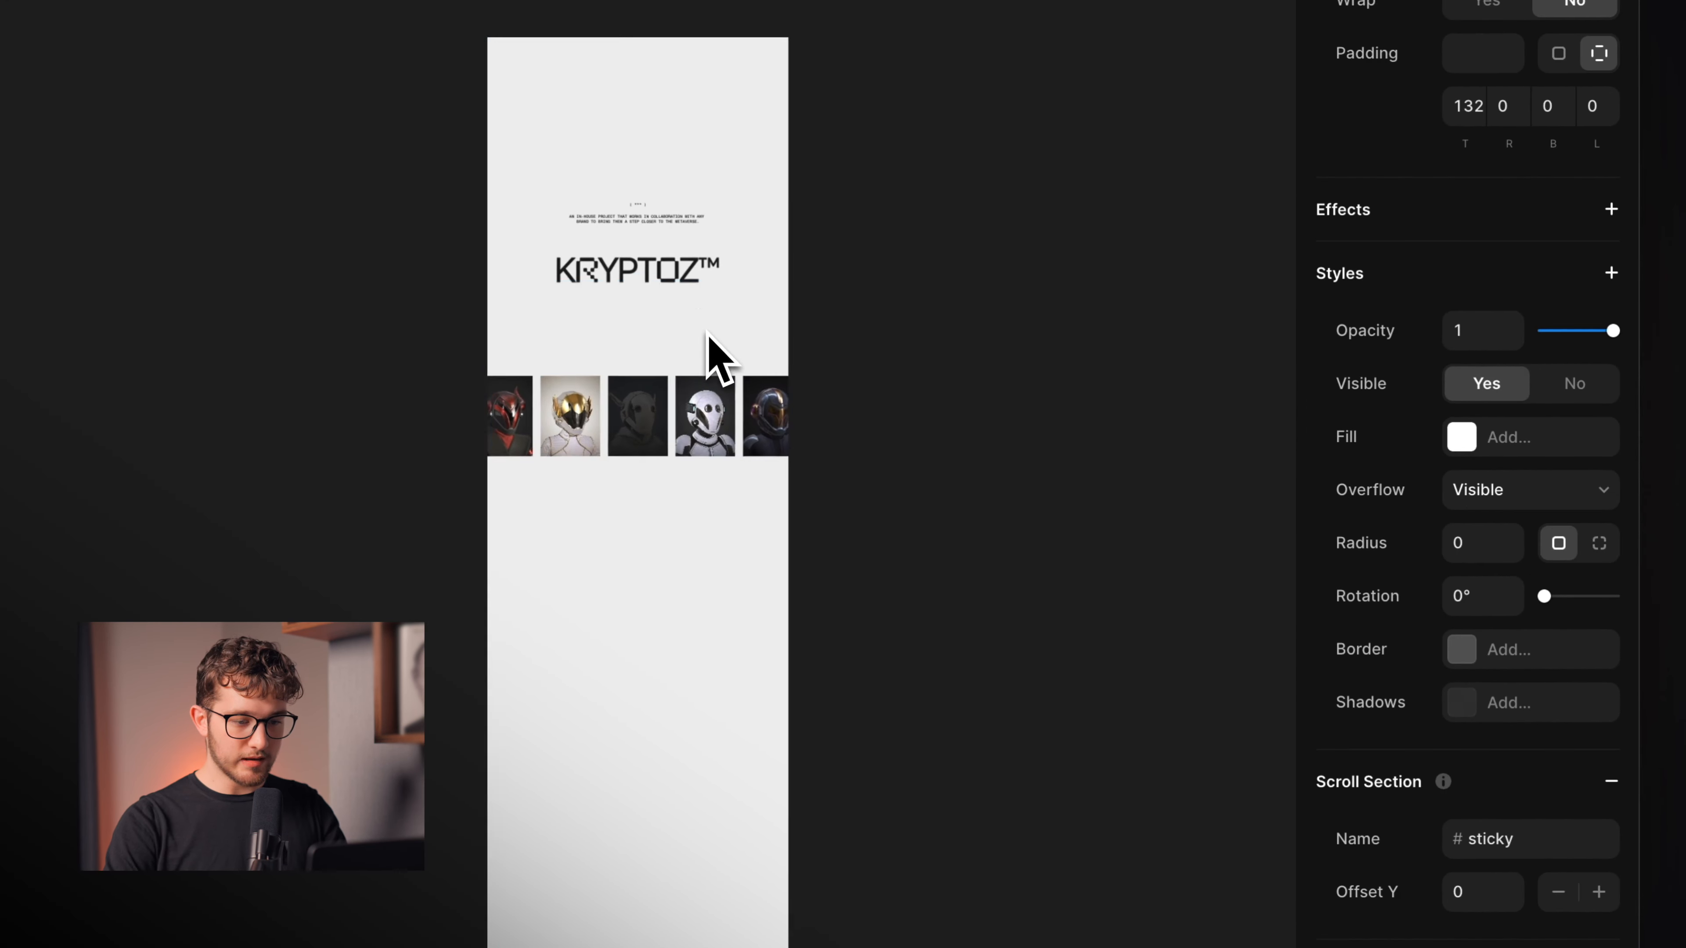
- Set the viewport trigger of the Mask stack's Scroll Transform to the top of the viewport
scroll(706, 332, "down", 6)
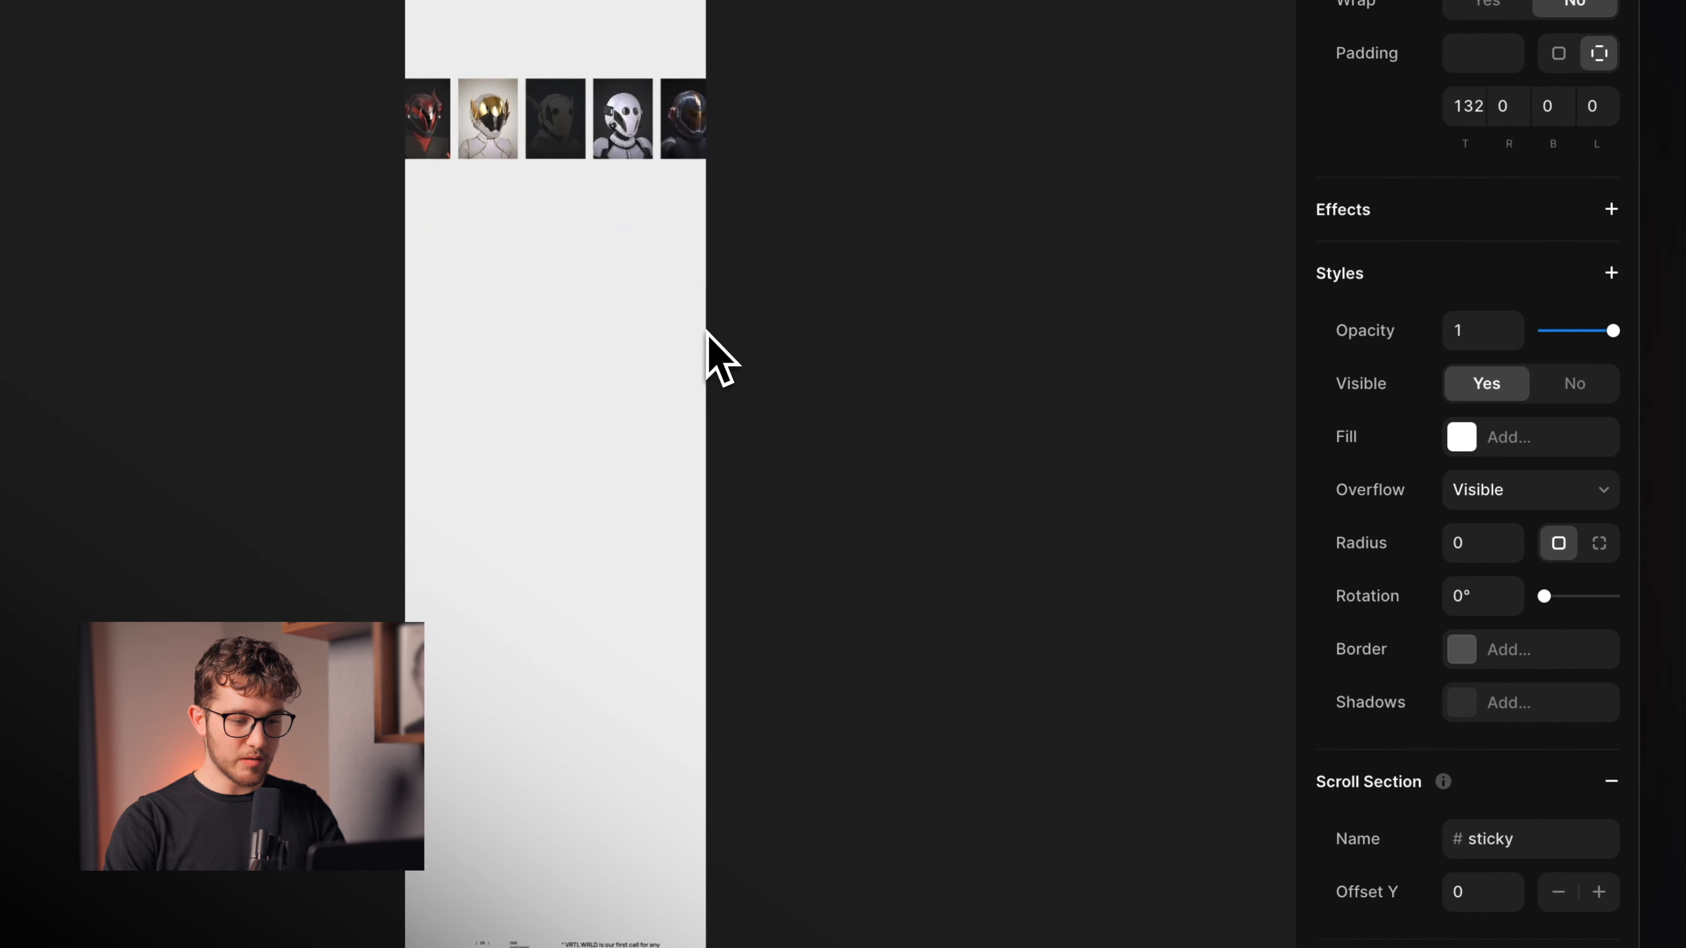
scroll(591, 744, "up", 3)
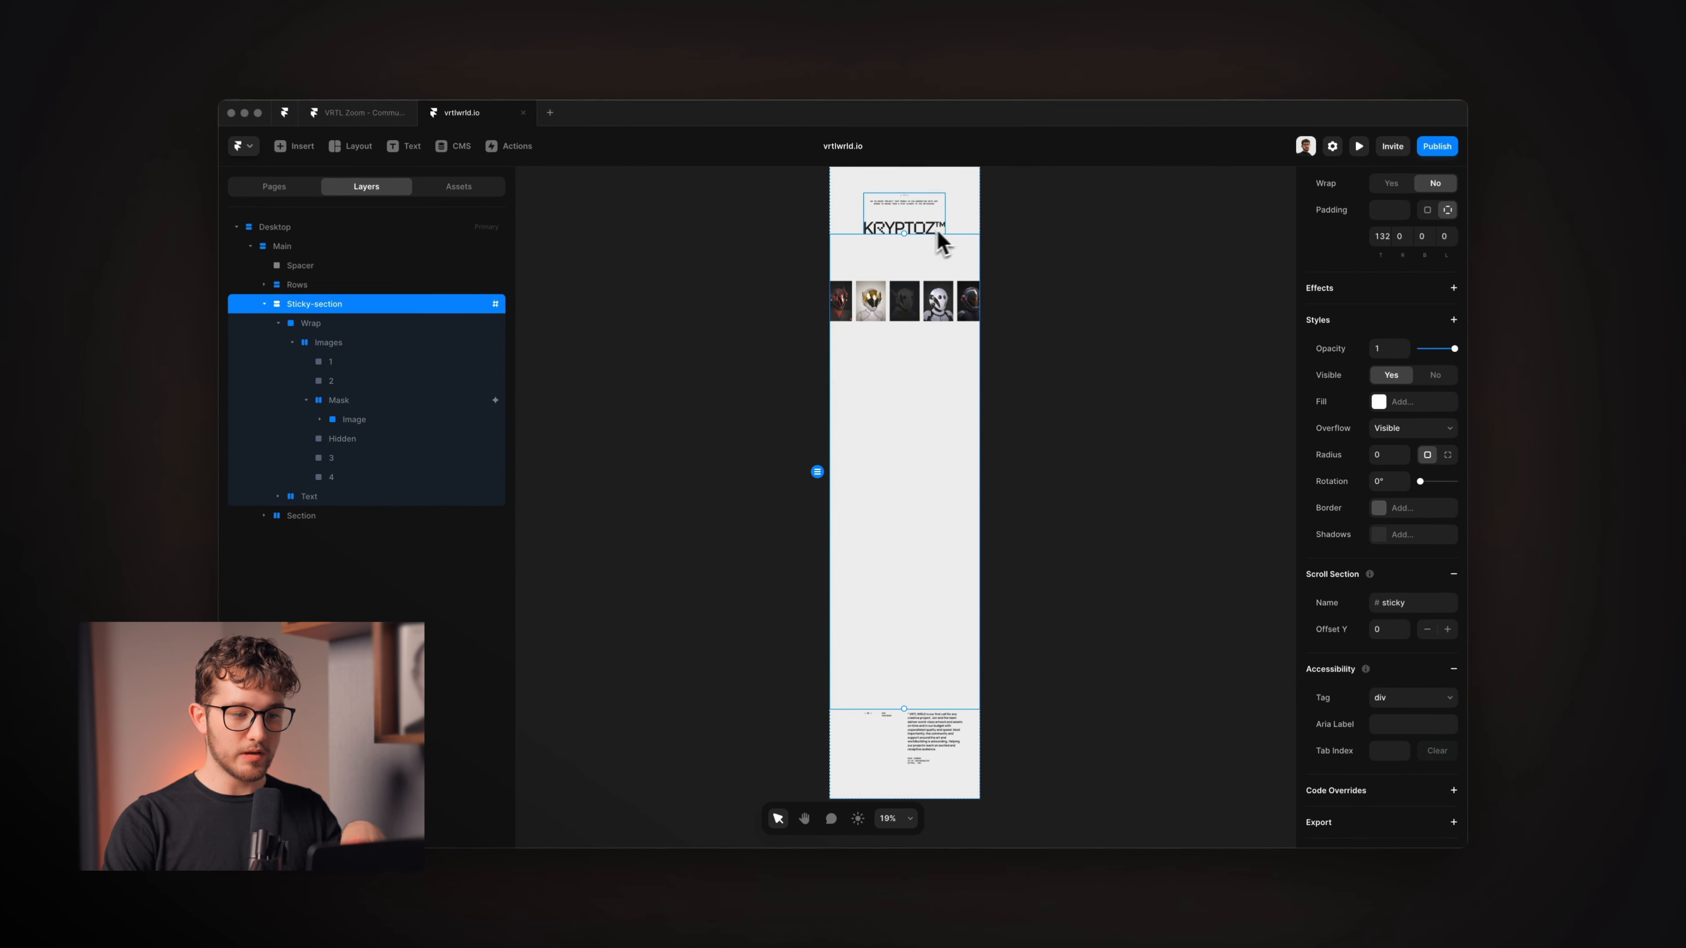
scroll(903, 355, "up", 6)
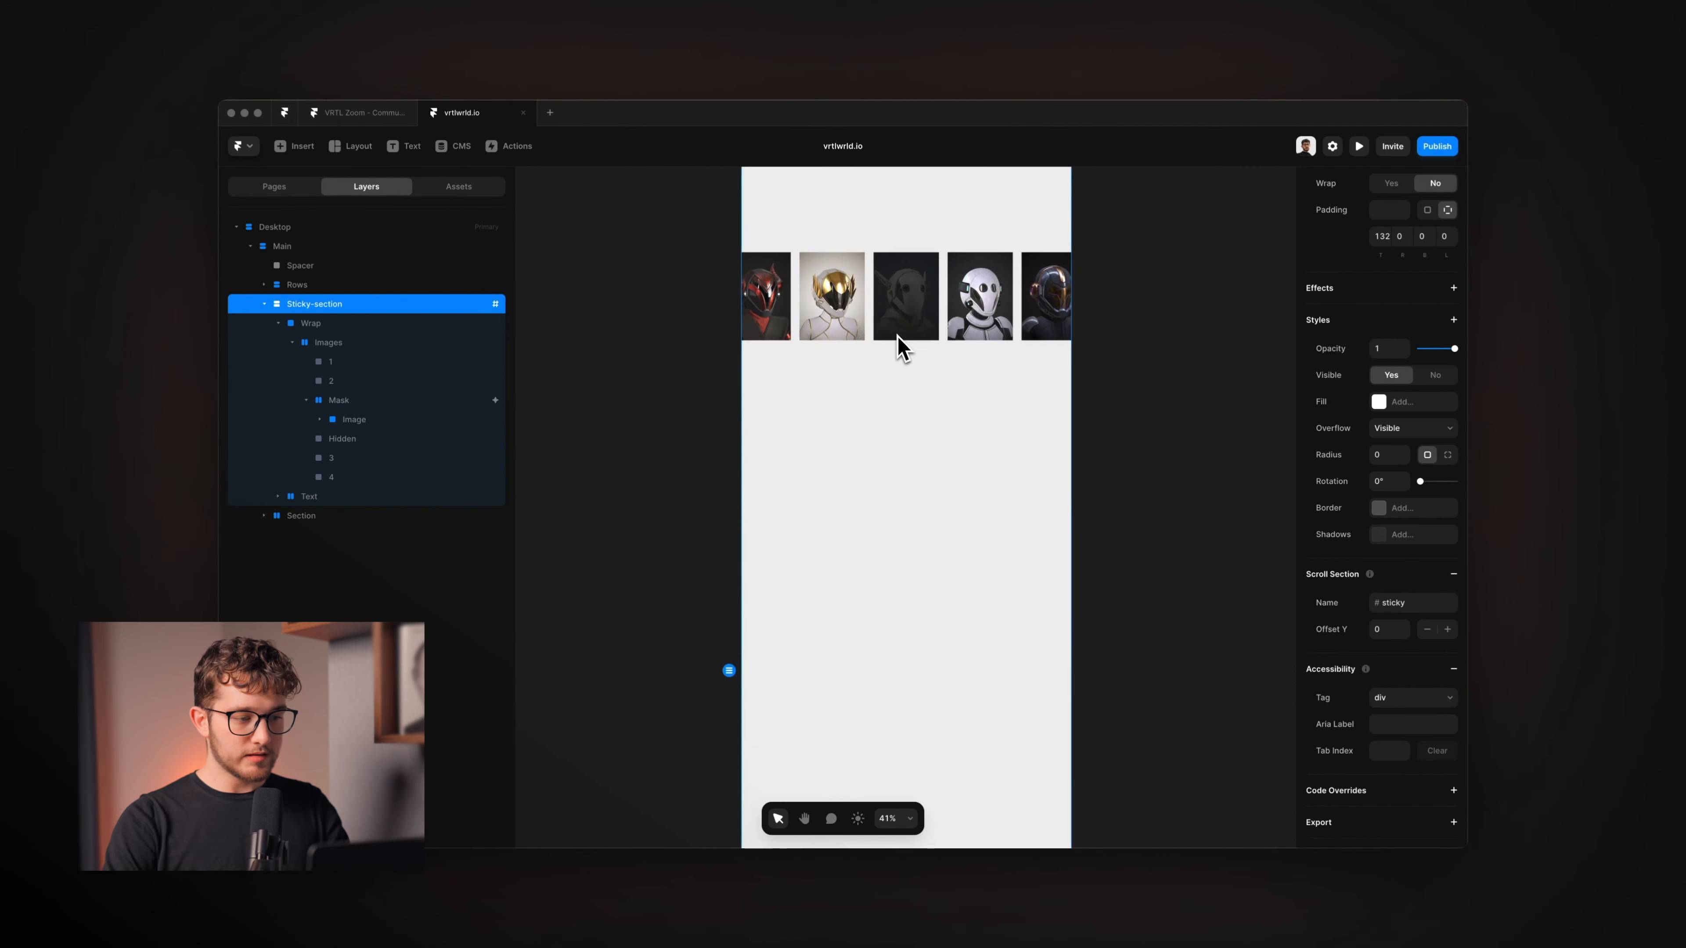
left_click(358, 401)
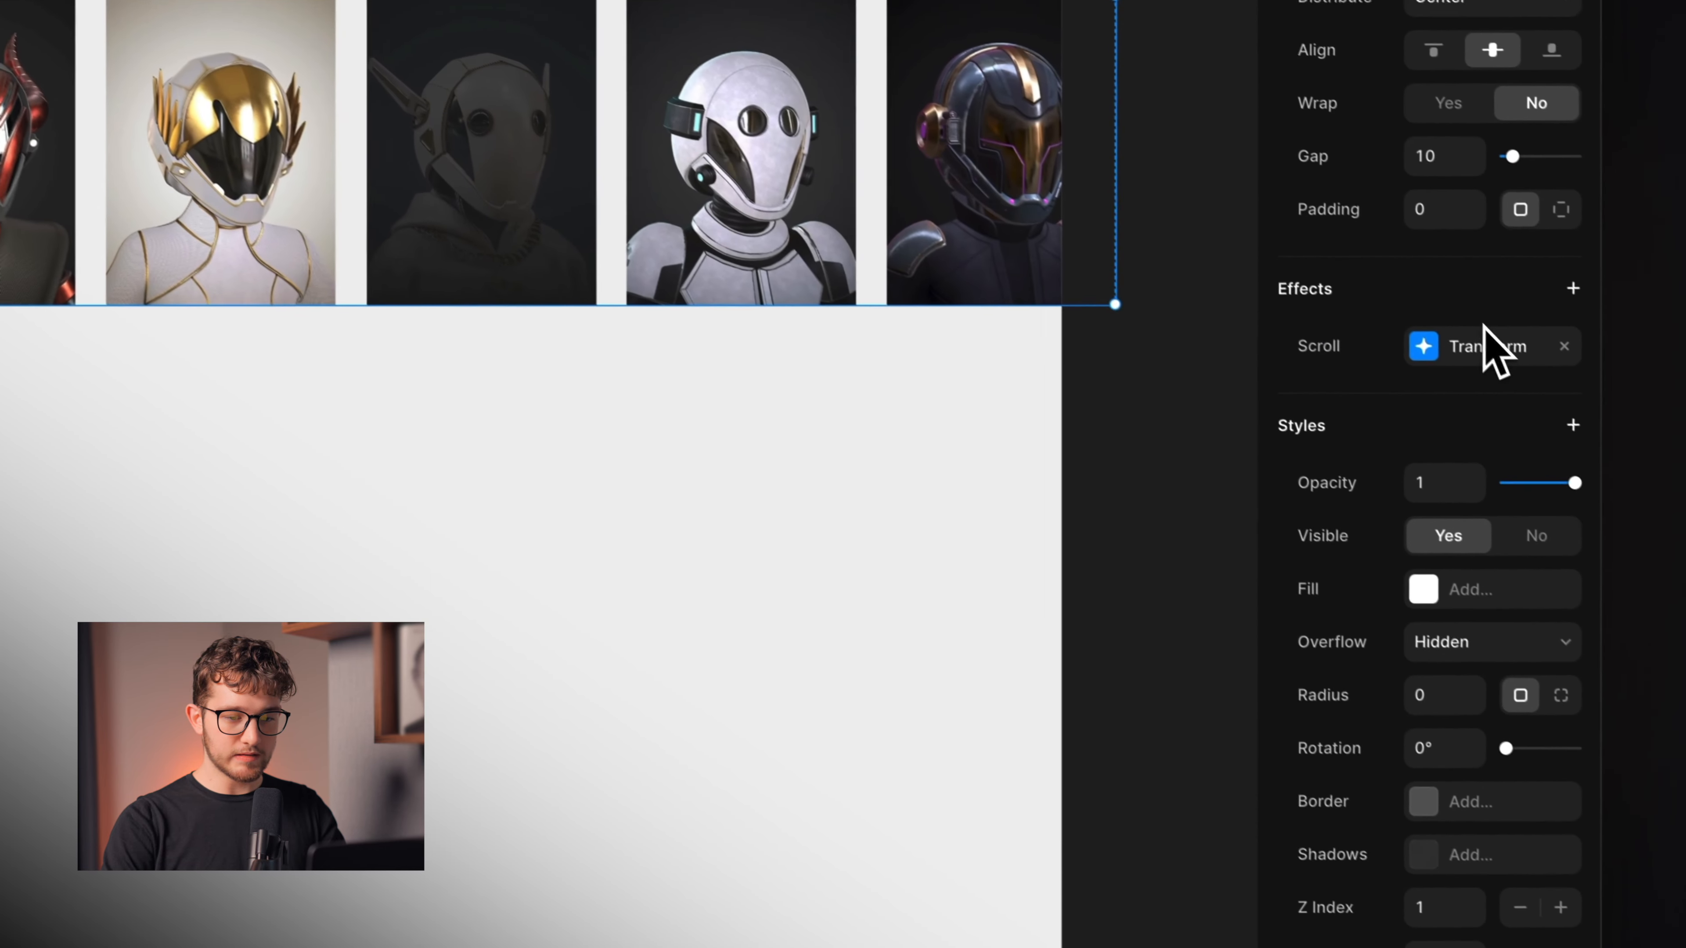
left_click(1489, 347)
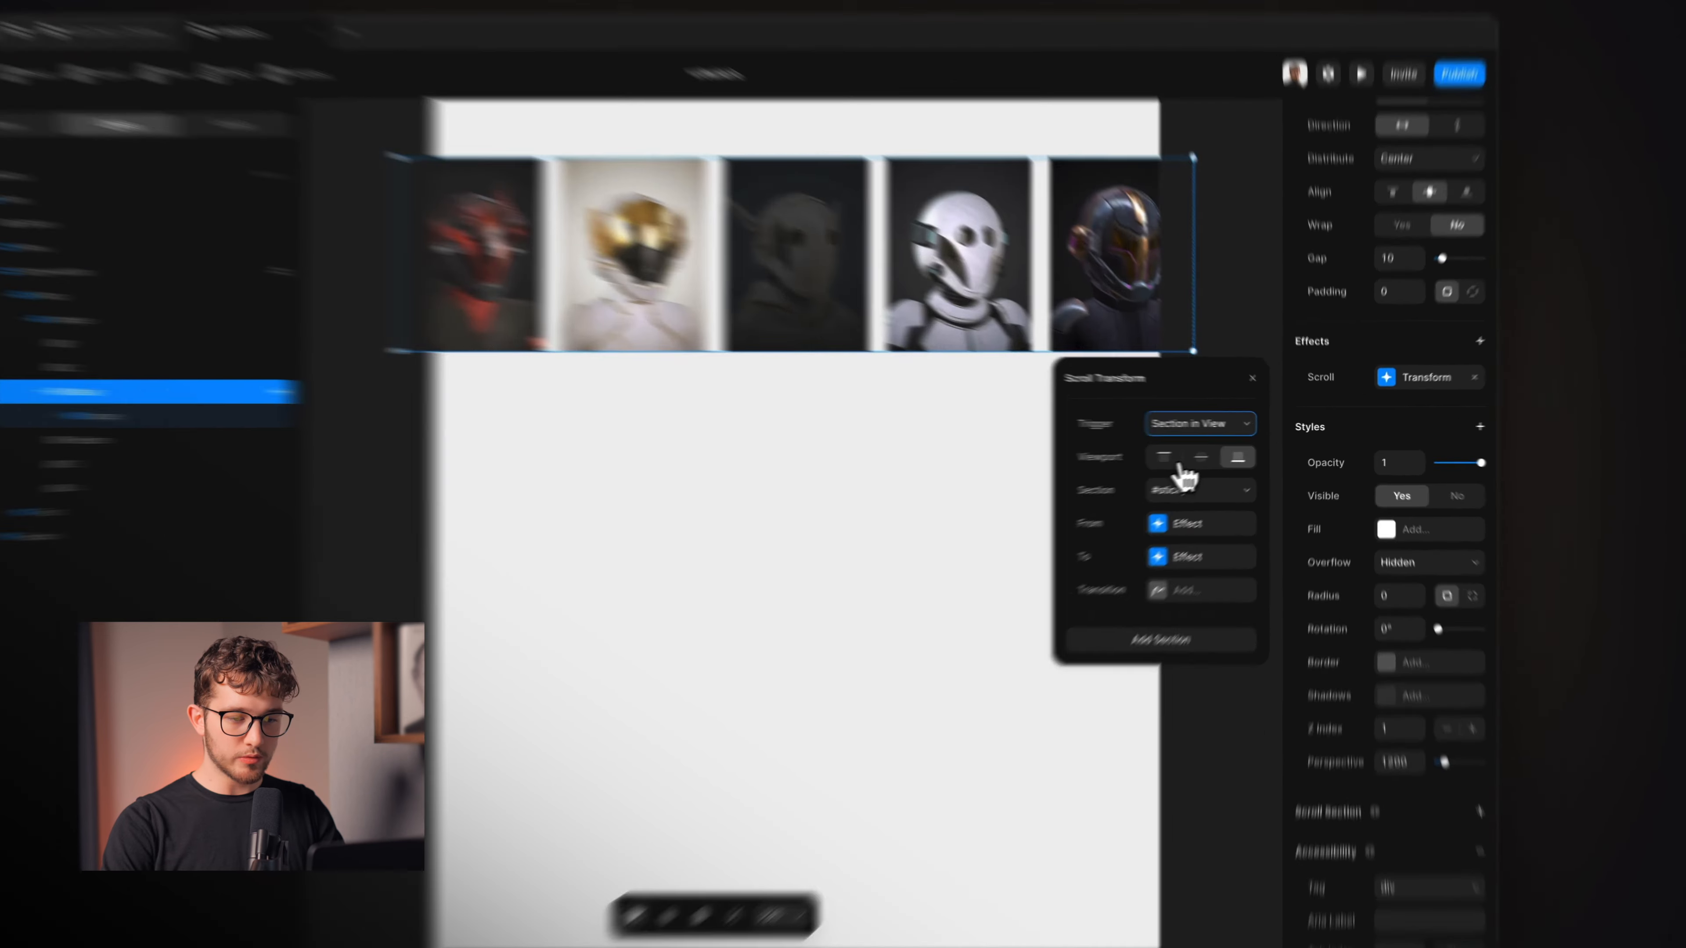
left_click(1201, 453)
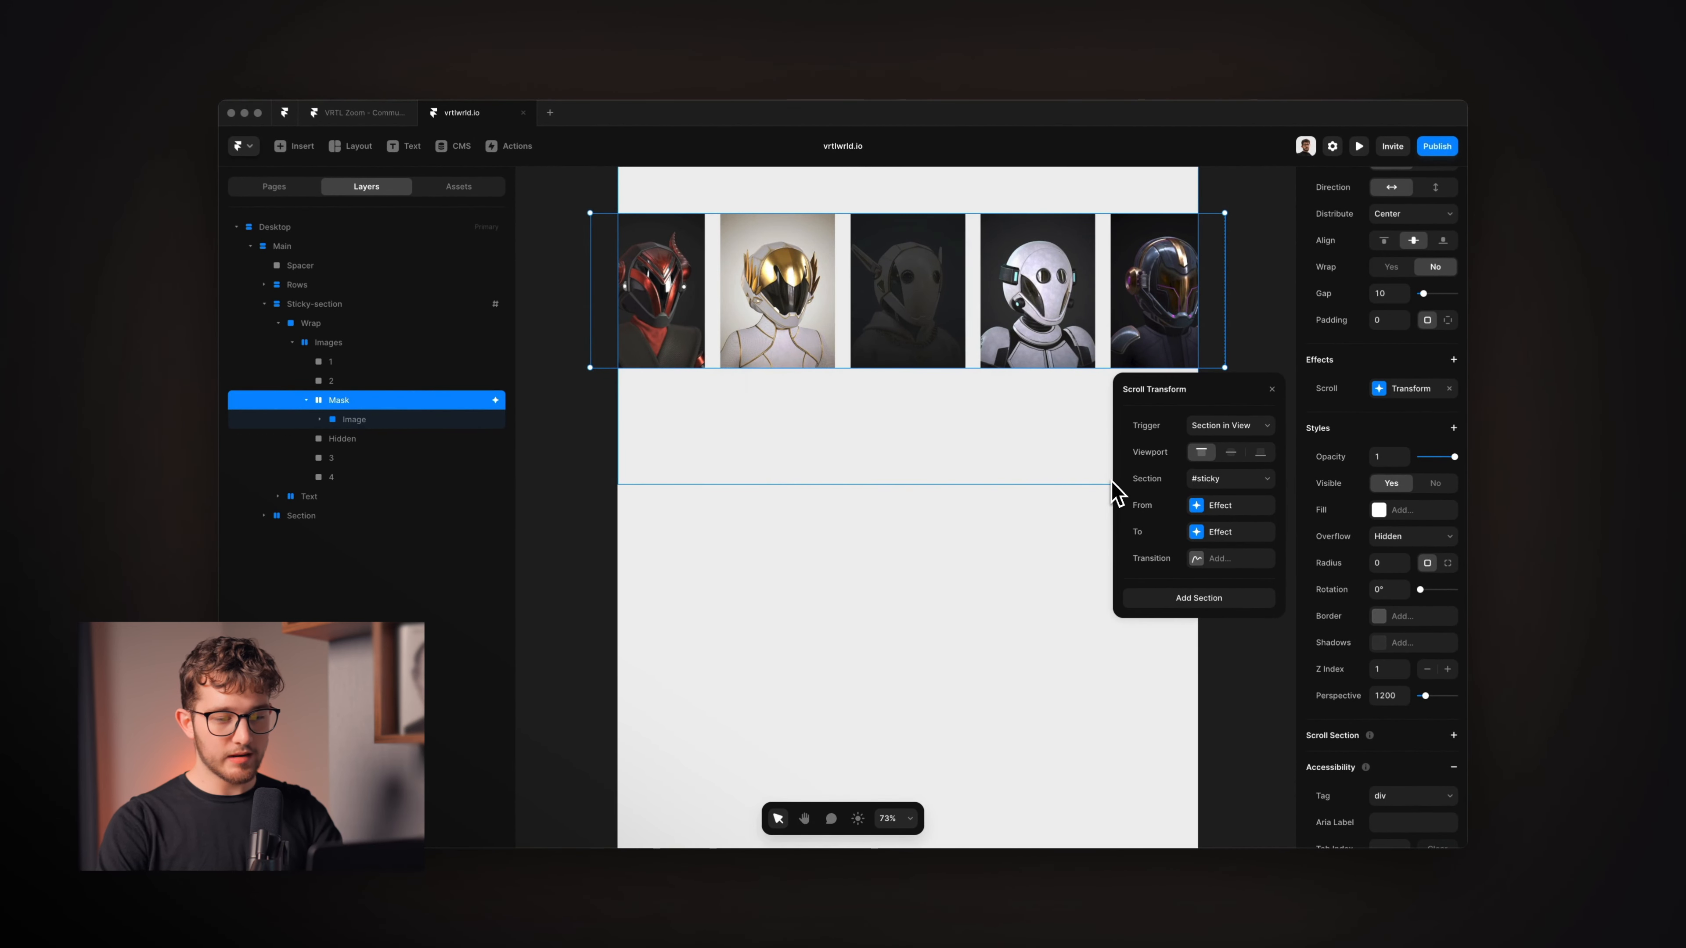
- Set the From state of the Mask stack's Scroll Transform to opacity 1 and scale 1
left_click(1198, 506)
left_click(1205, 426)
type("1")
left_click(1057, 460)
type("1")
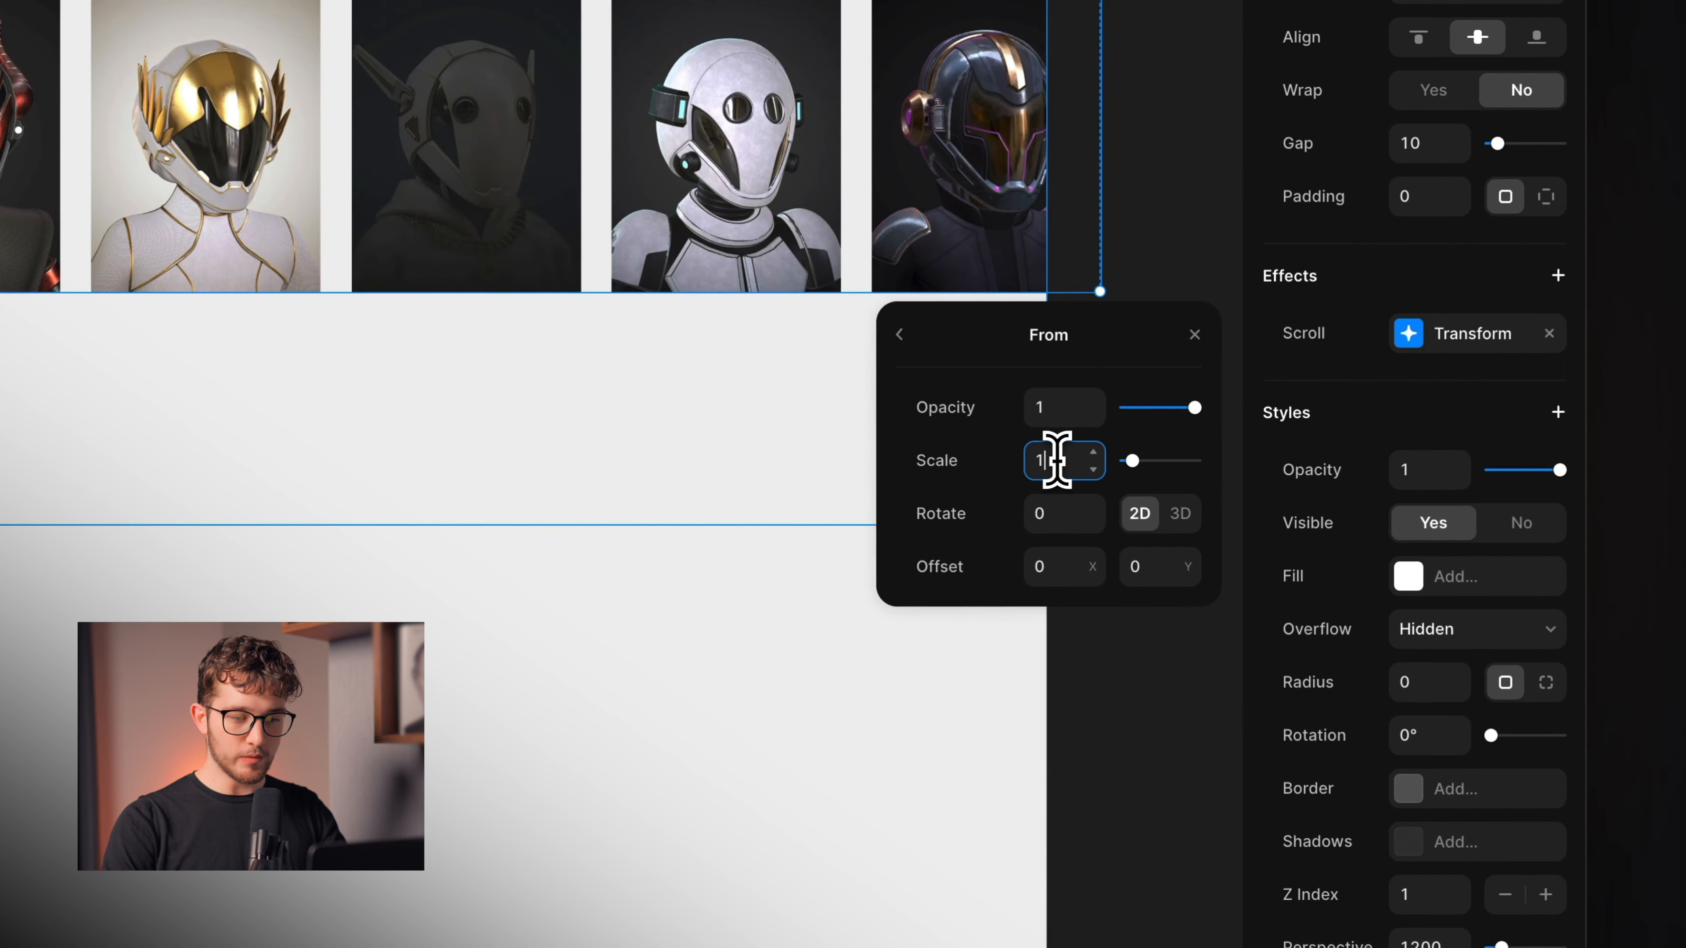
left_click(899, 334)
- Set the To state of the Mask stack's Scroll Transform to scale 3.5 and use a Spring transition
left_click(1026, 617)
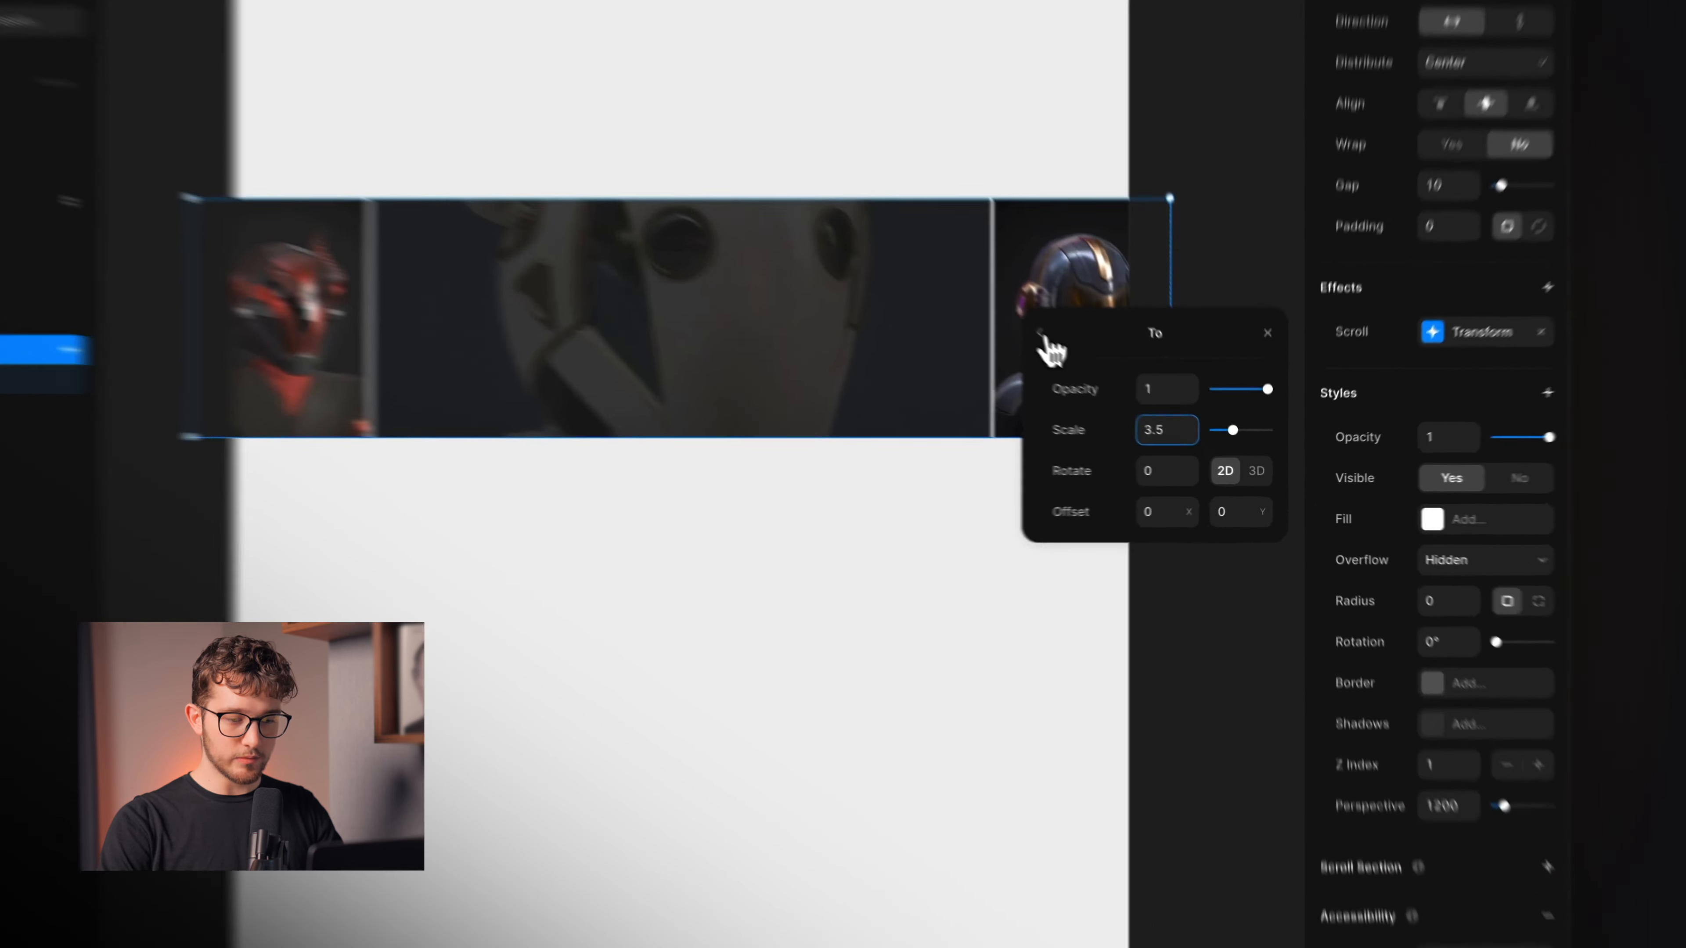
left_click(1124, 389)
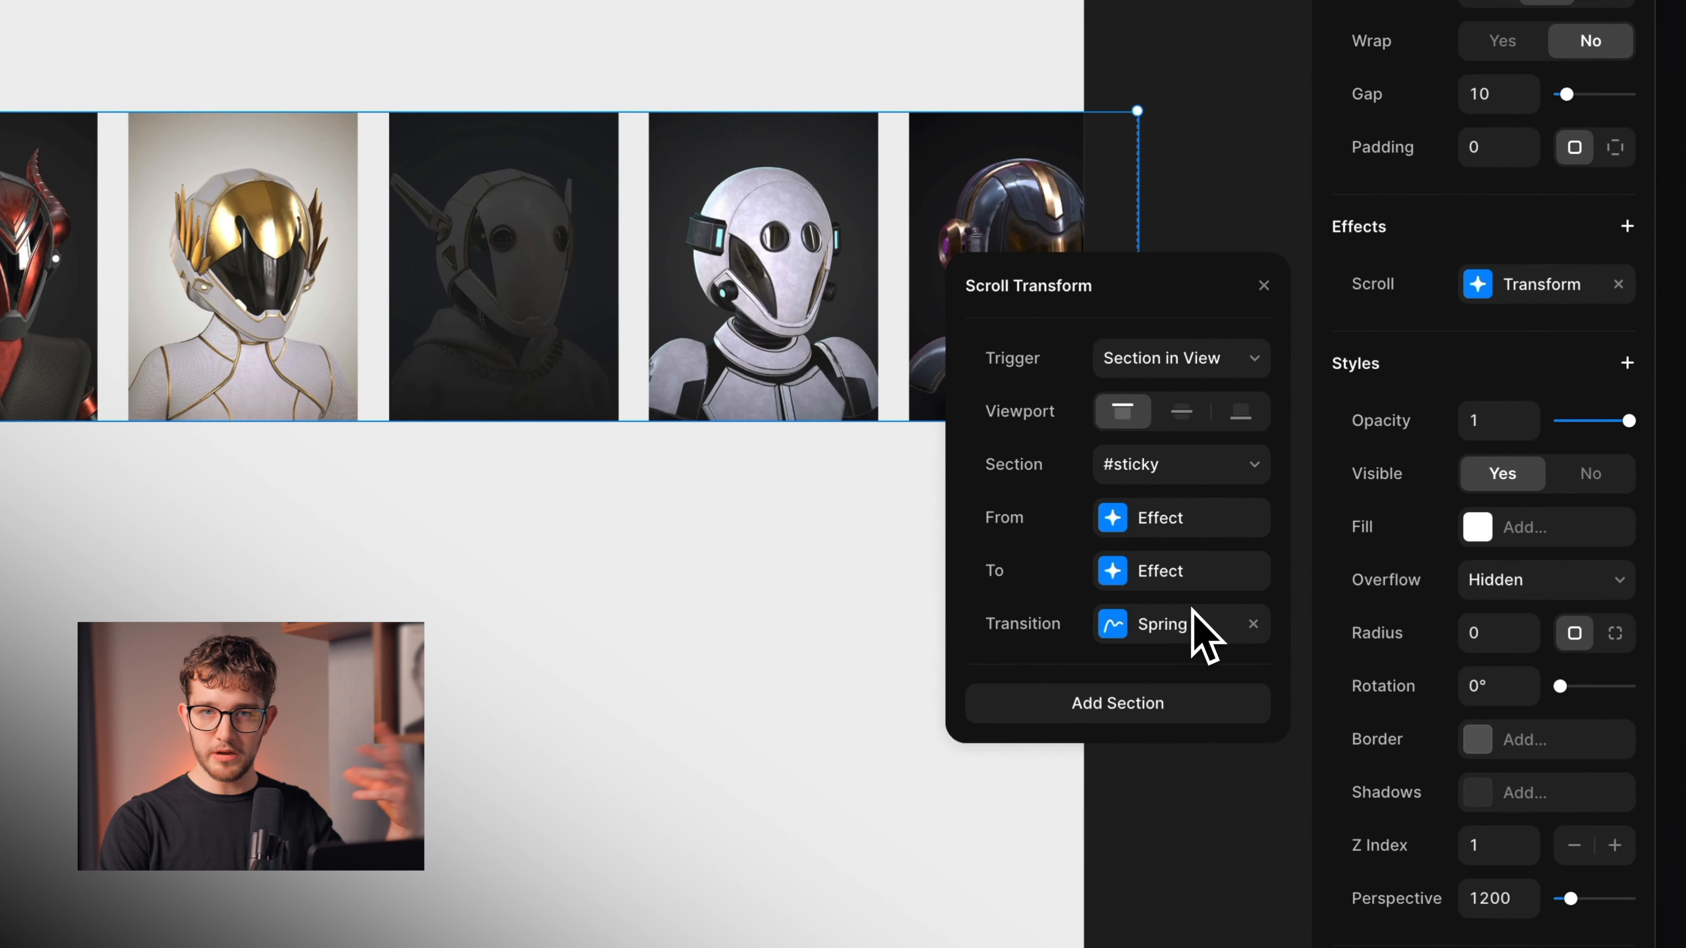
left_click(1263, 286)
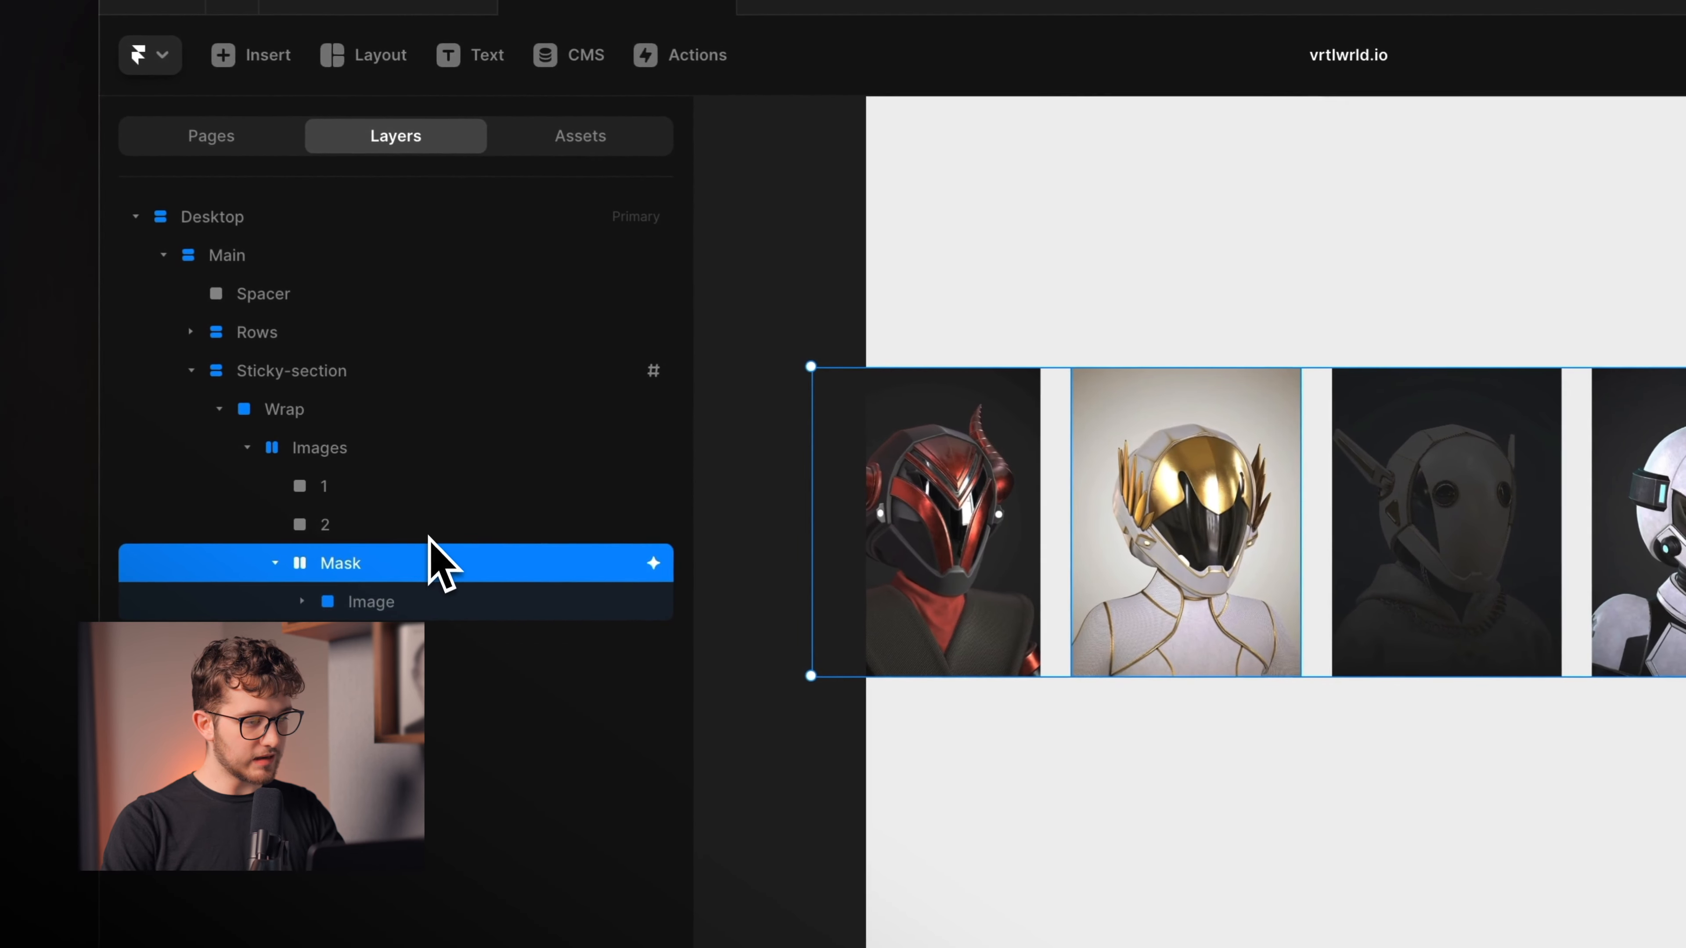
- Set the Images stack's overflow to Visible and check the enlarged middle image in the Mask transform's To state
left_click(373, 459)
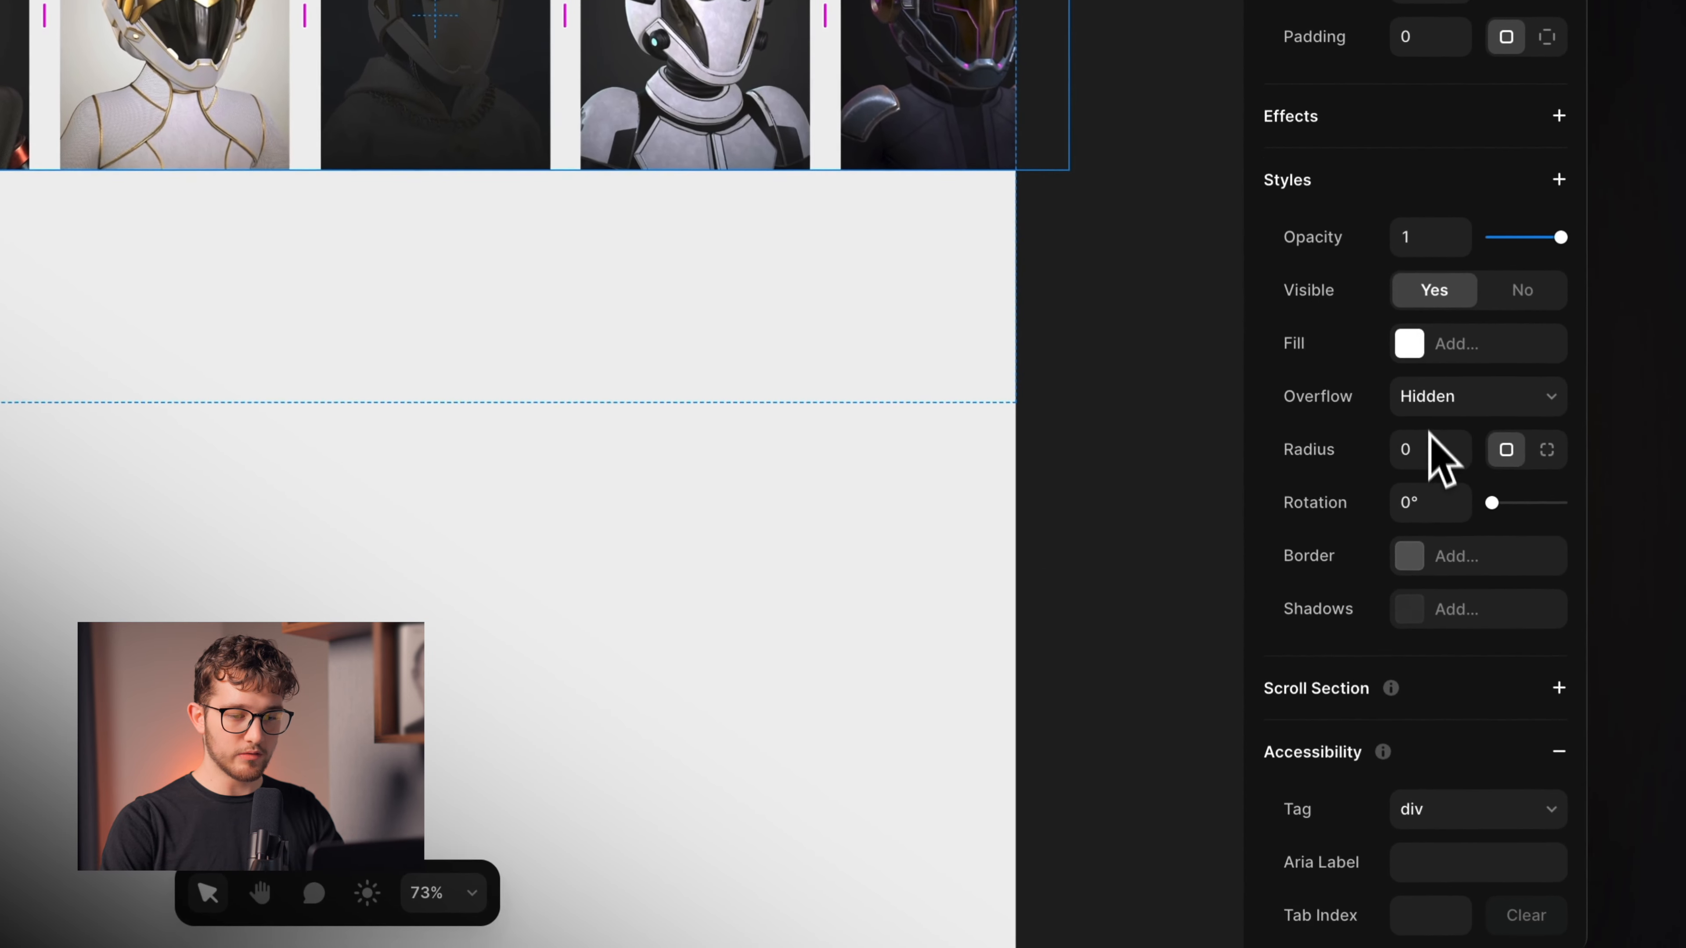
left_click(1441, 394)
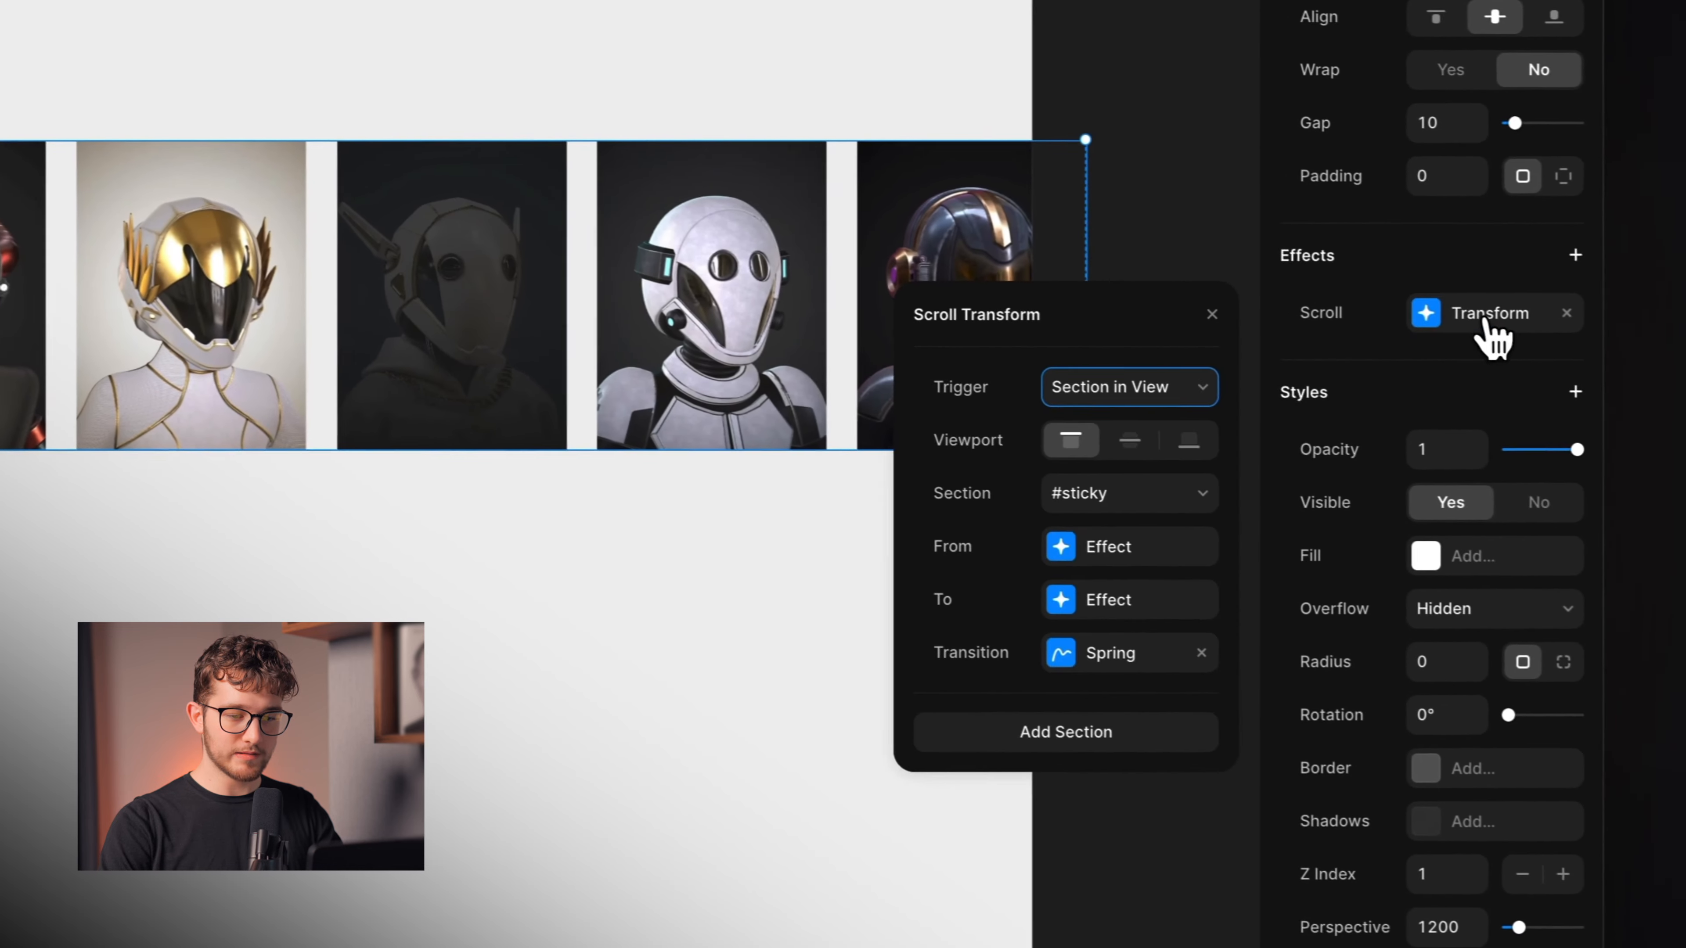
left_click(1101, 601)
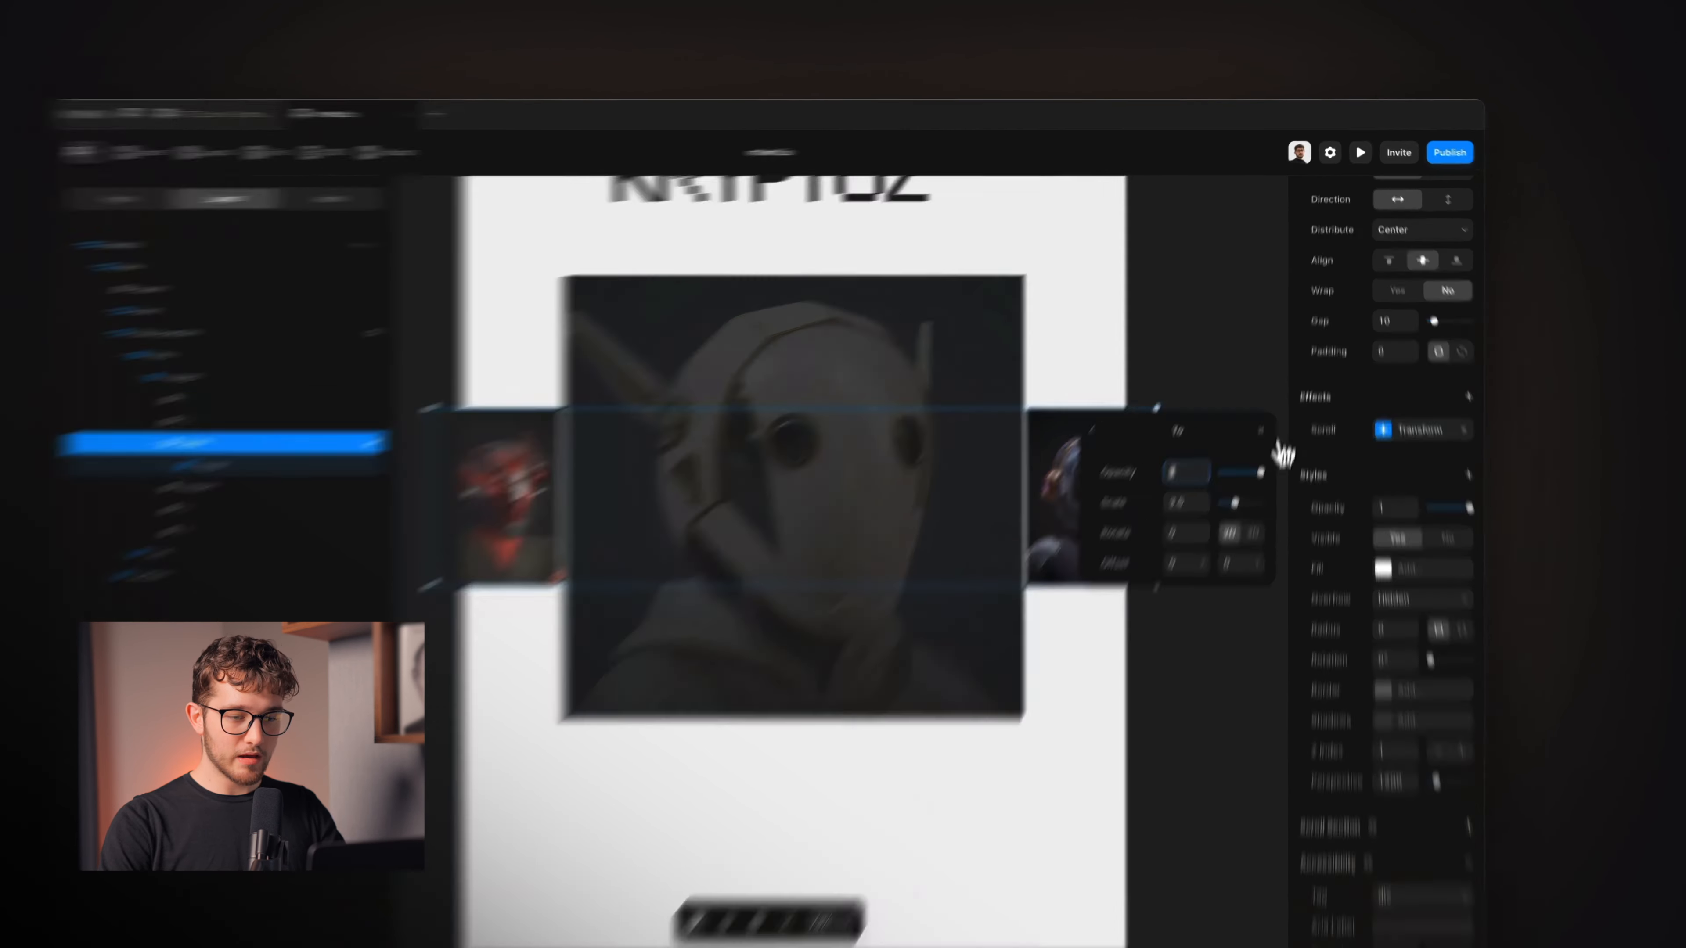
left_click(1272, 389)
- Preview the page and scroll through the sticky section in both directions to examine the middle image's zoom
left_click(1357, 146)
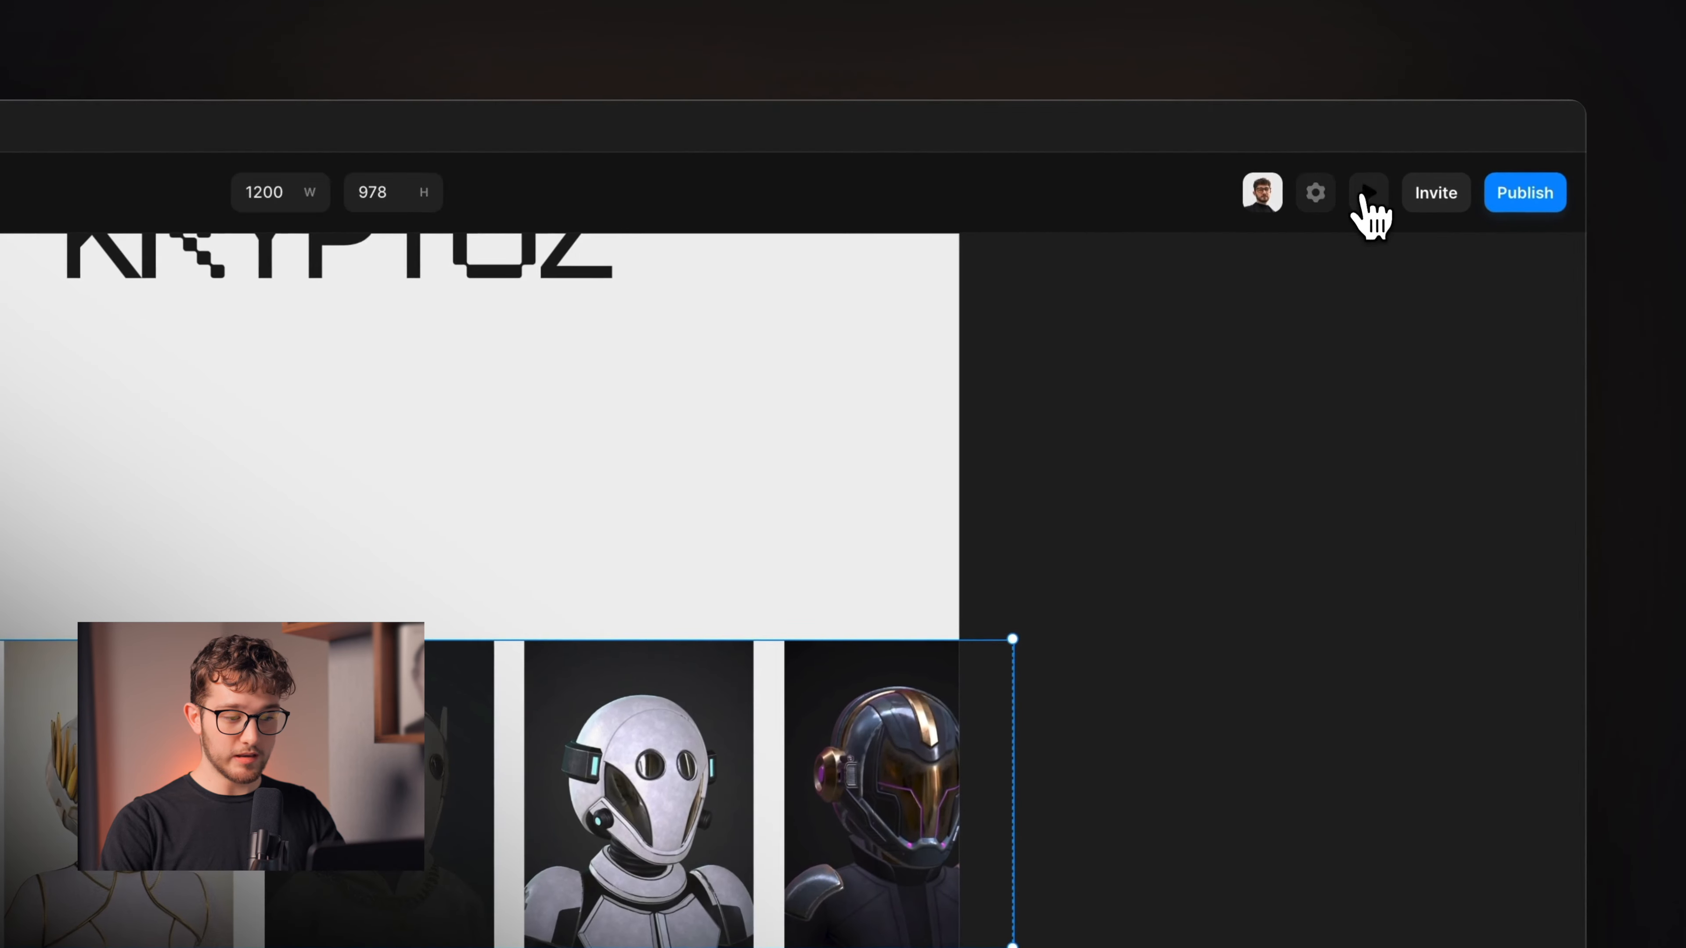
scroll(823, 581, "down", 5)
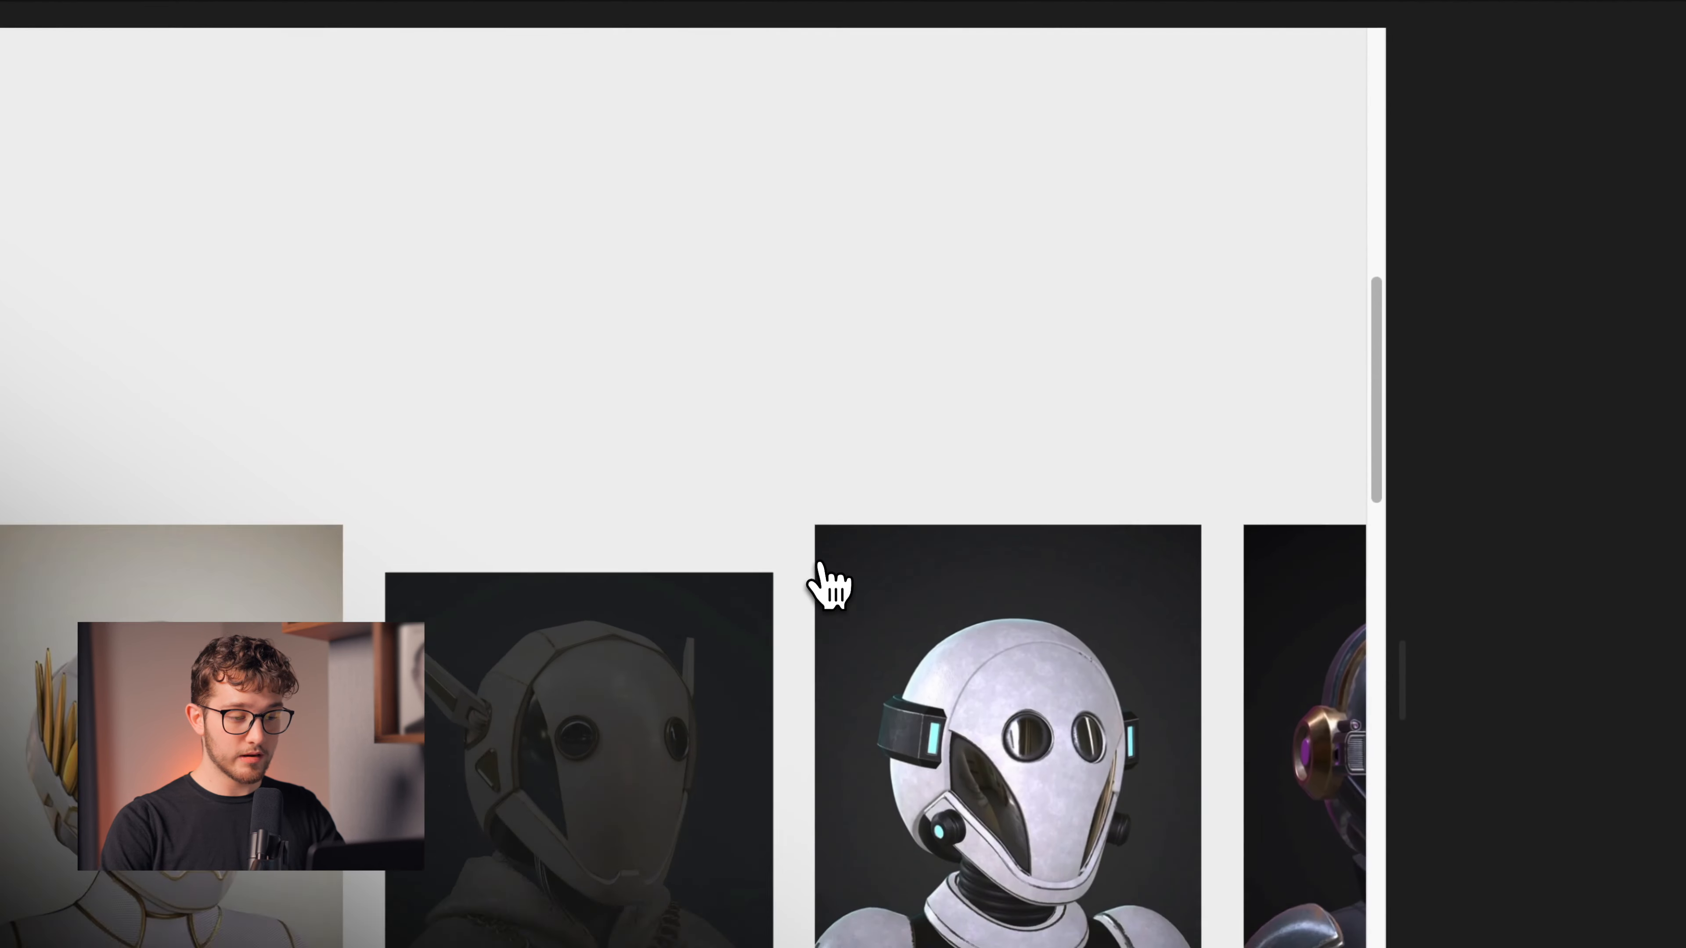
scroll(823, 577, "down", 5)
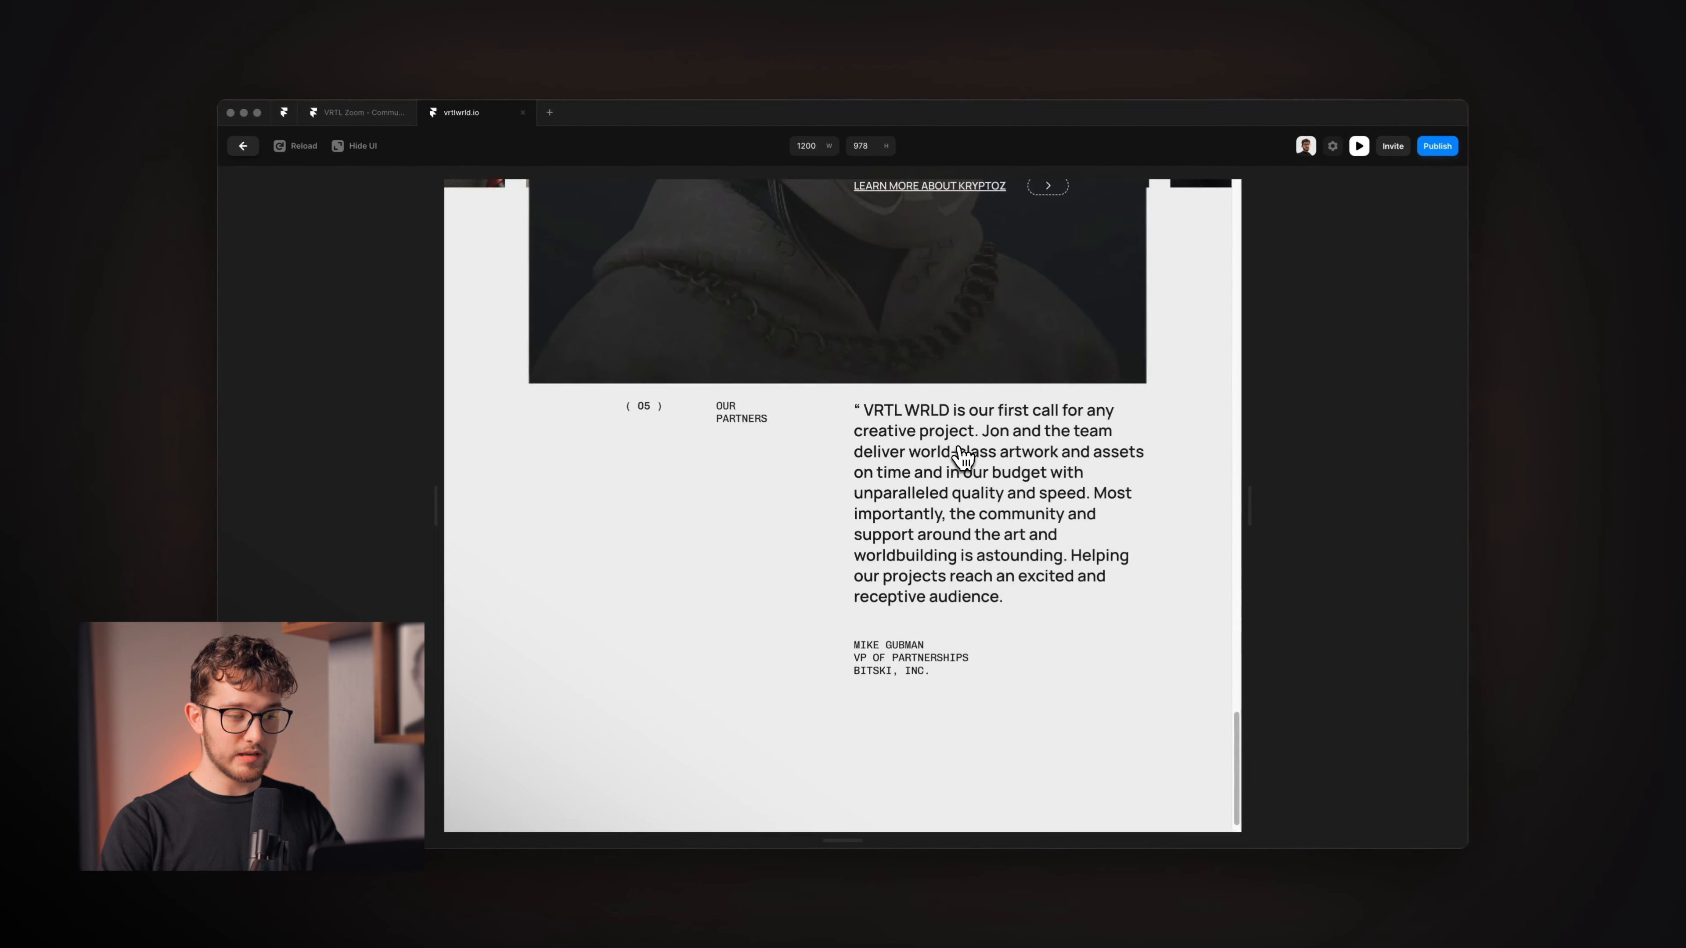
scroll(962, 457, "up", 5)
scroll(962, 457, "down", 3)
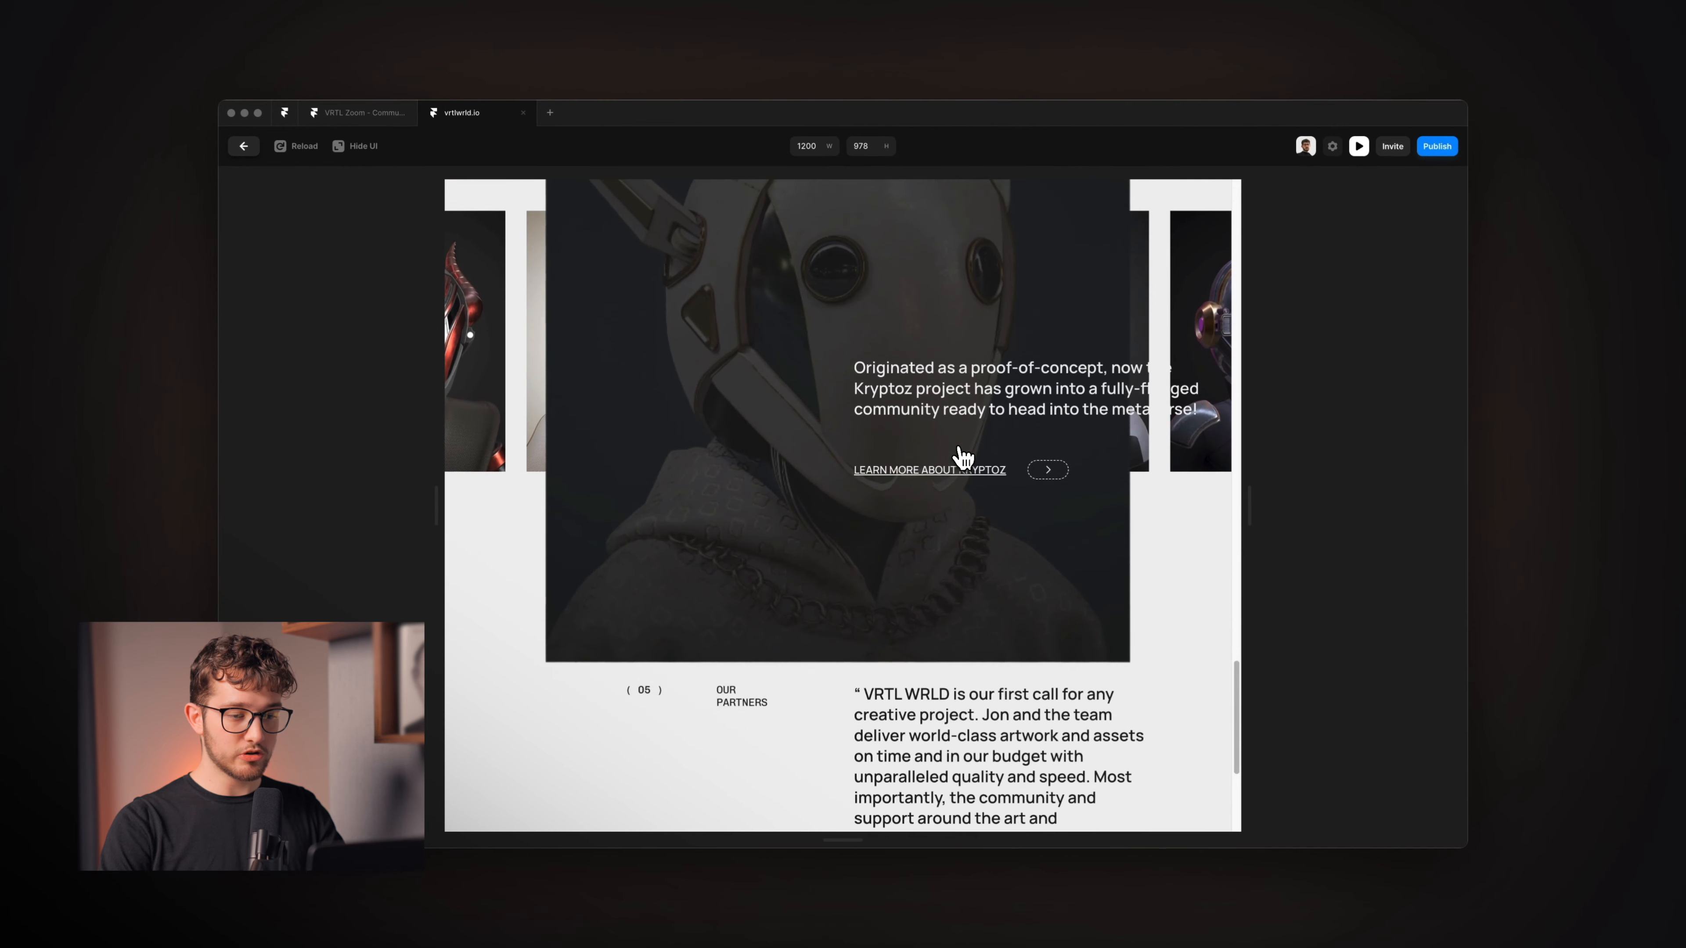
scroll(962, 457, "up", 10)
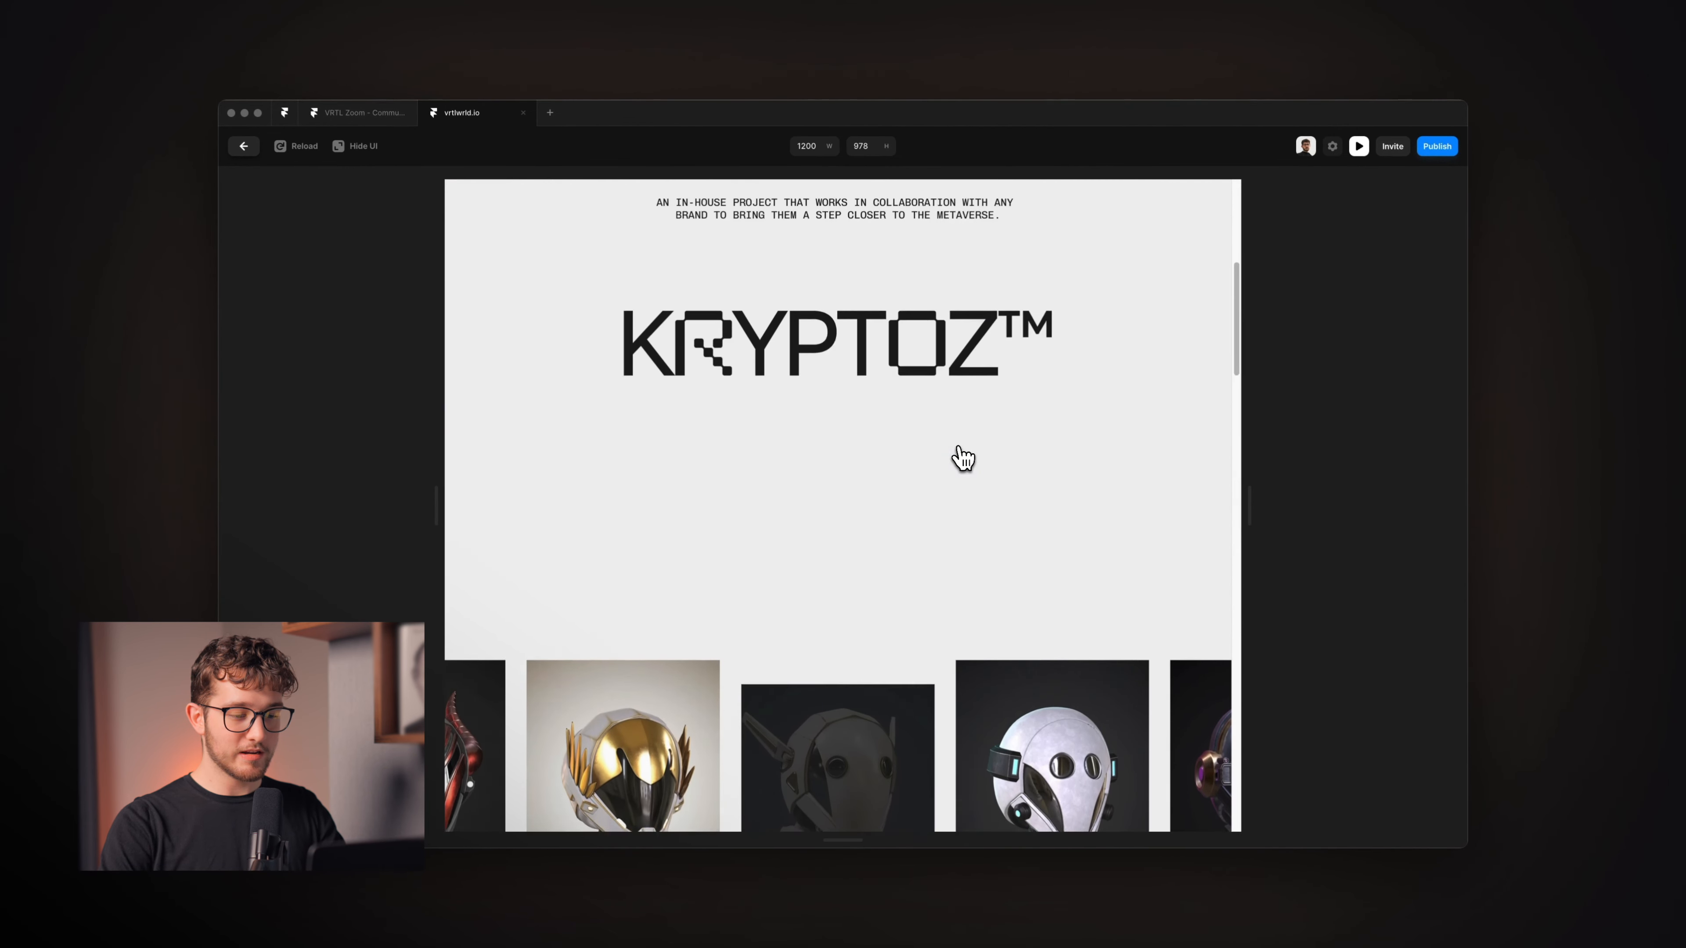
scroll(961, 455, "down", 3)
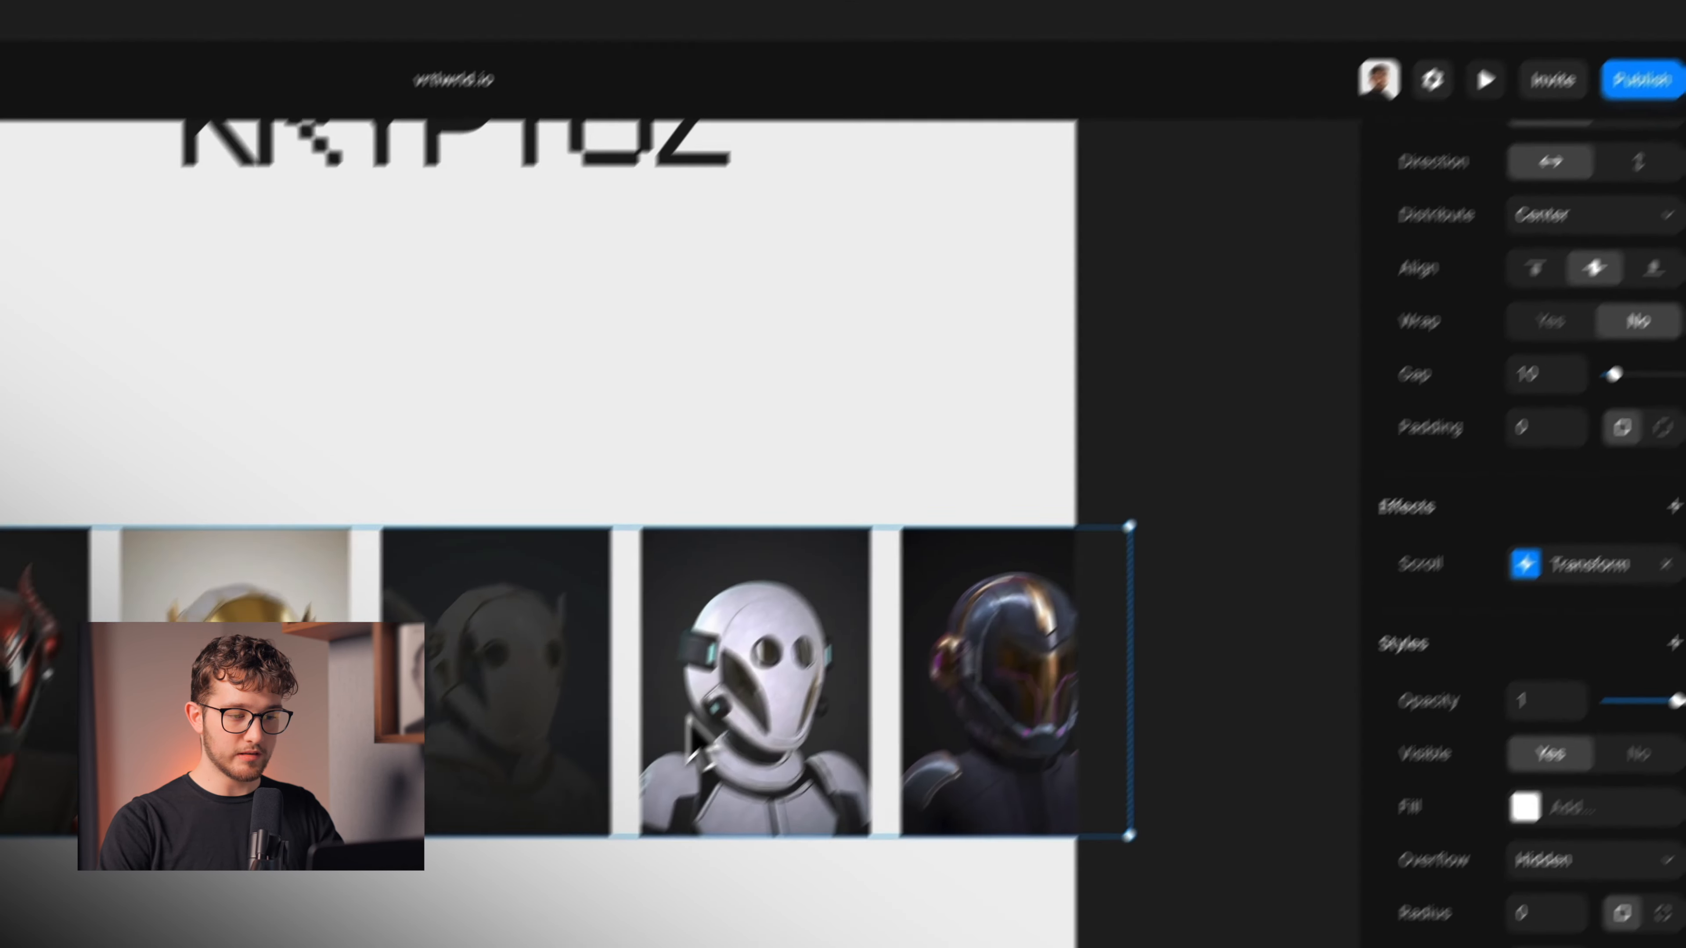
- Set the Mask stack's height to a Viewport size of 40vh
left_click(557, 693)
left_click(296, 491)
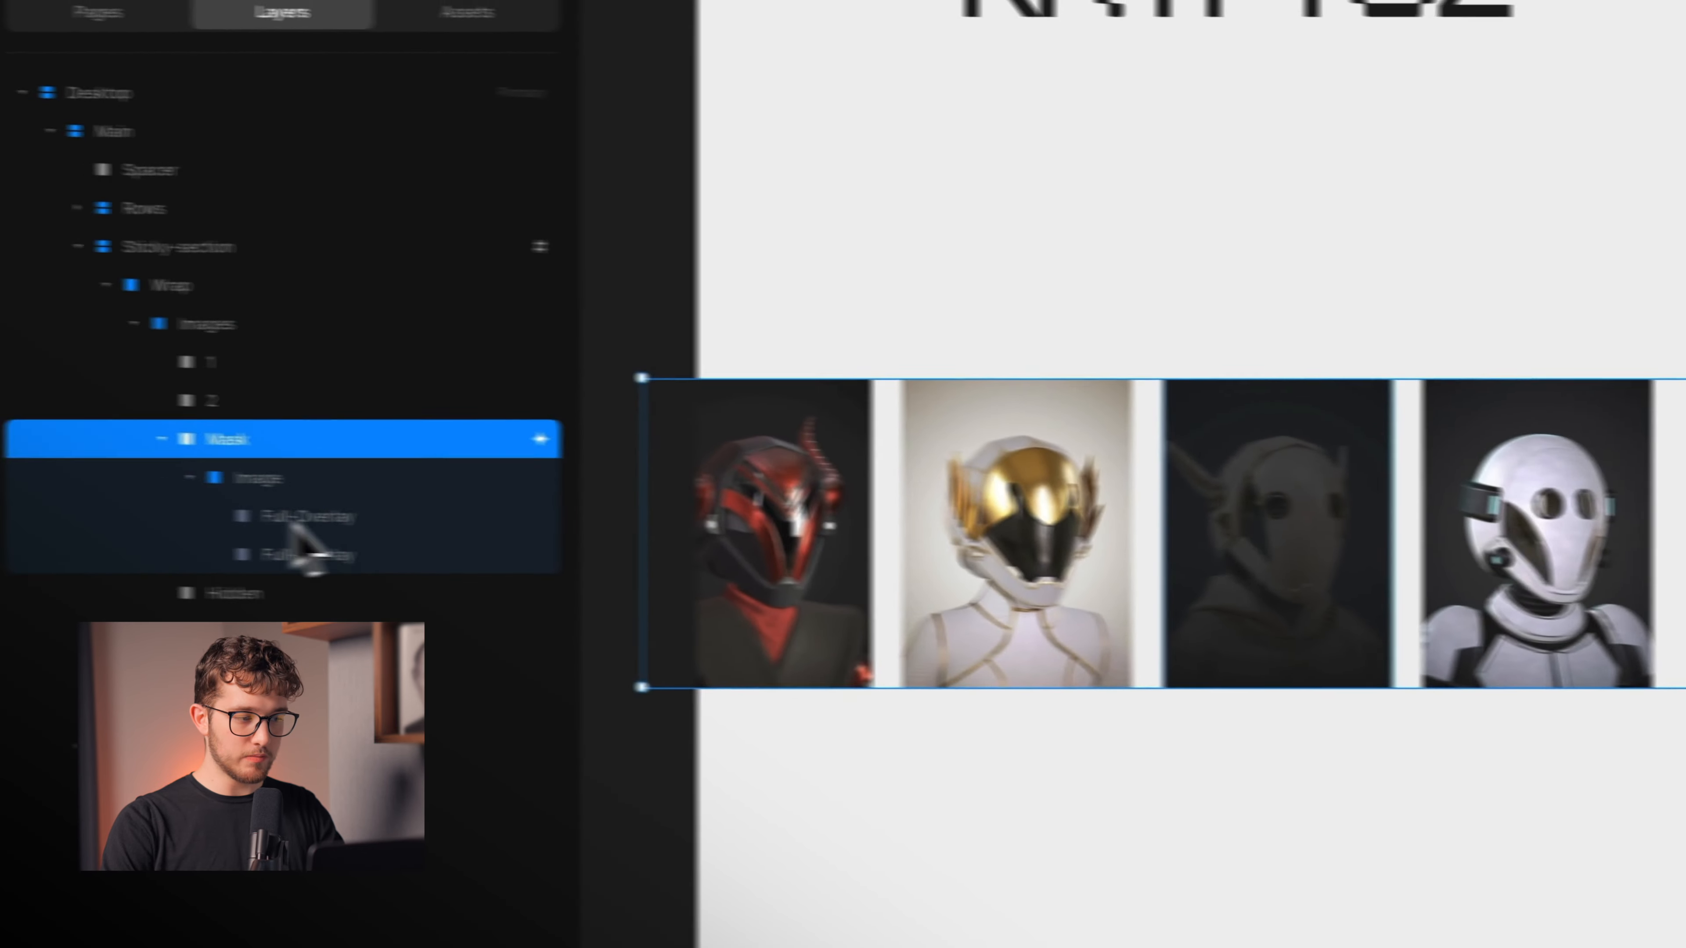
left_click(226, 400)
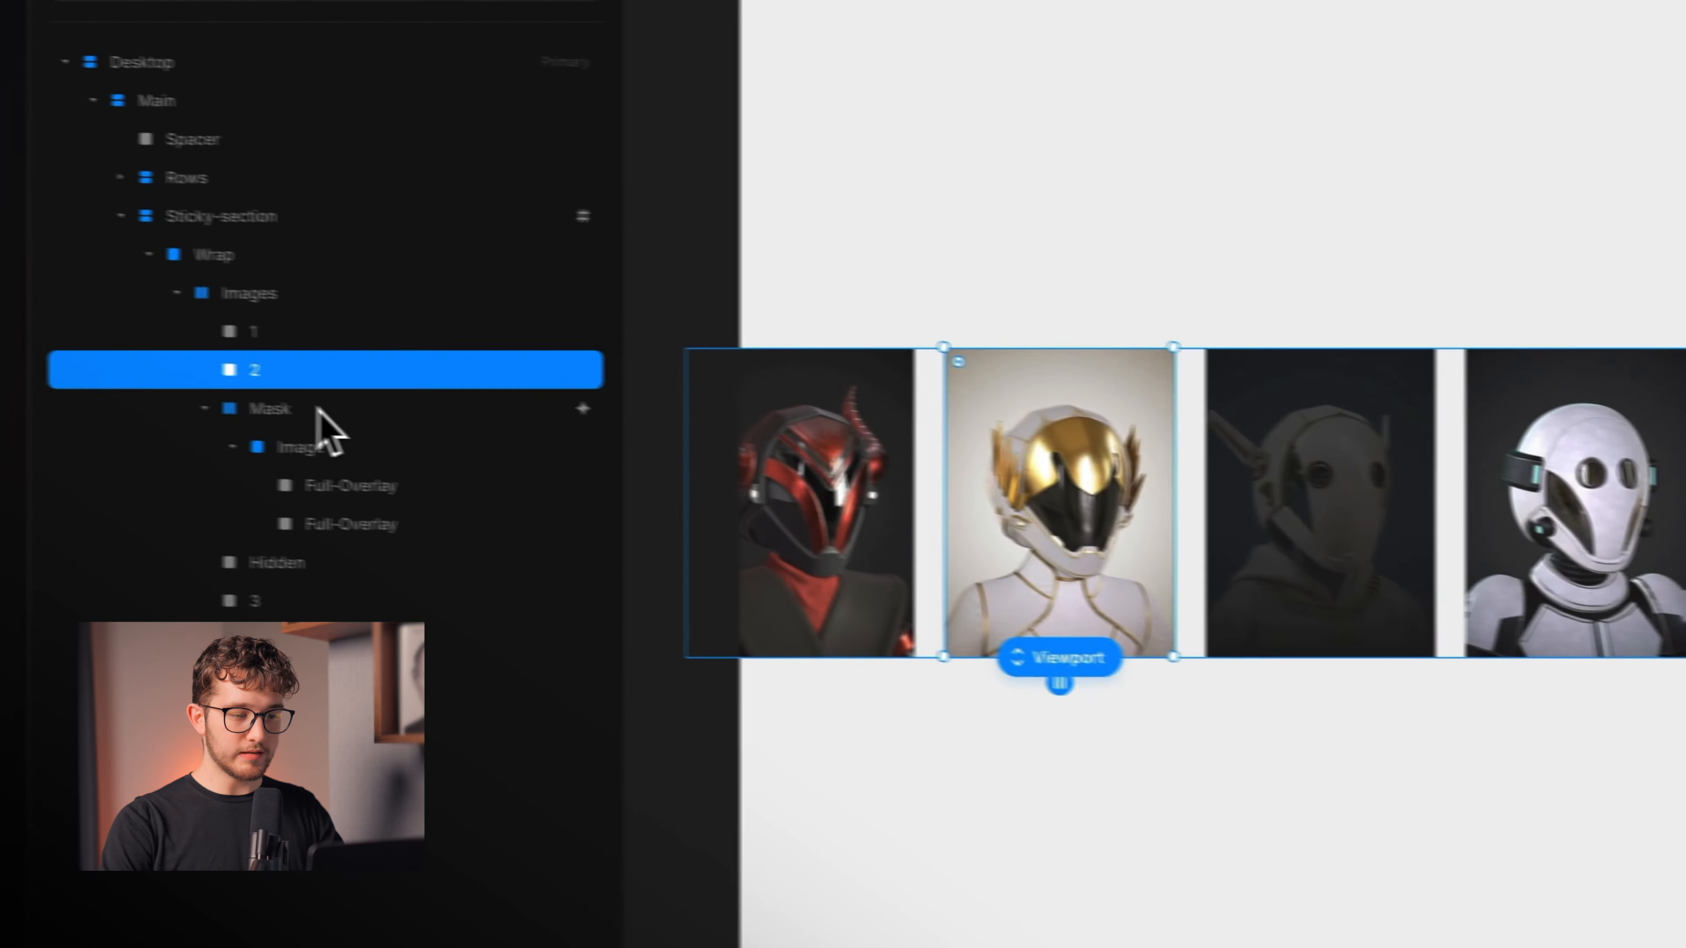
left_click(421, 427)
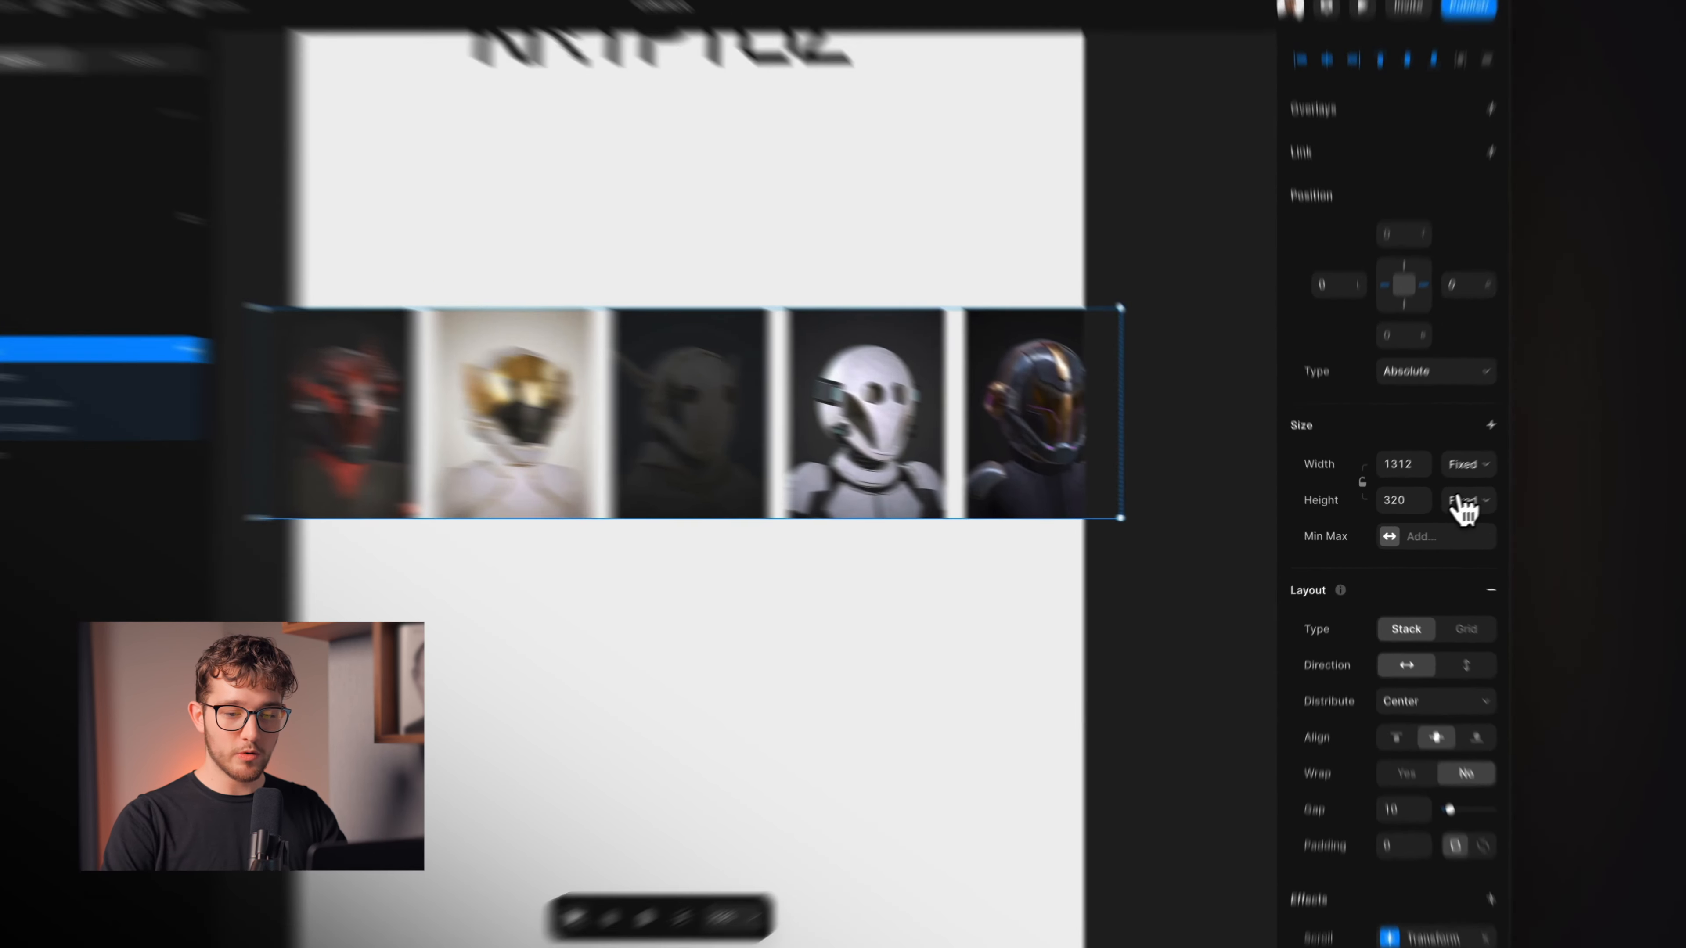
left_click(1433, 513)
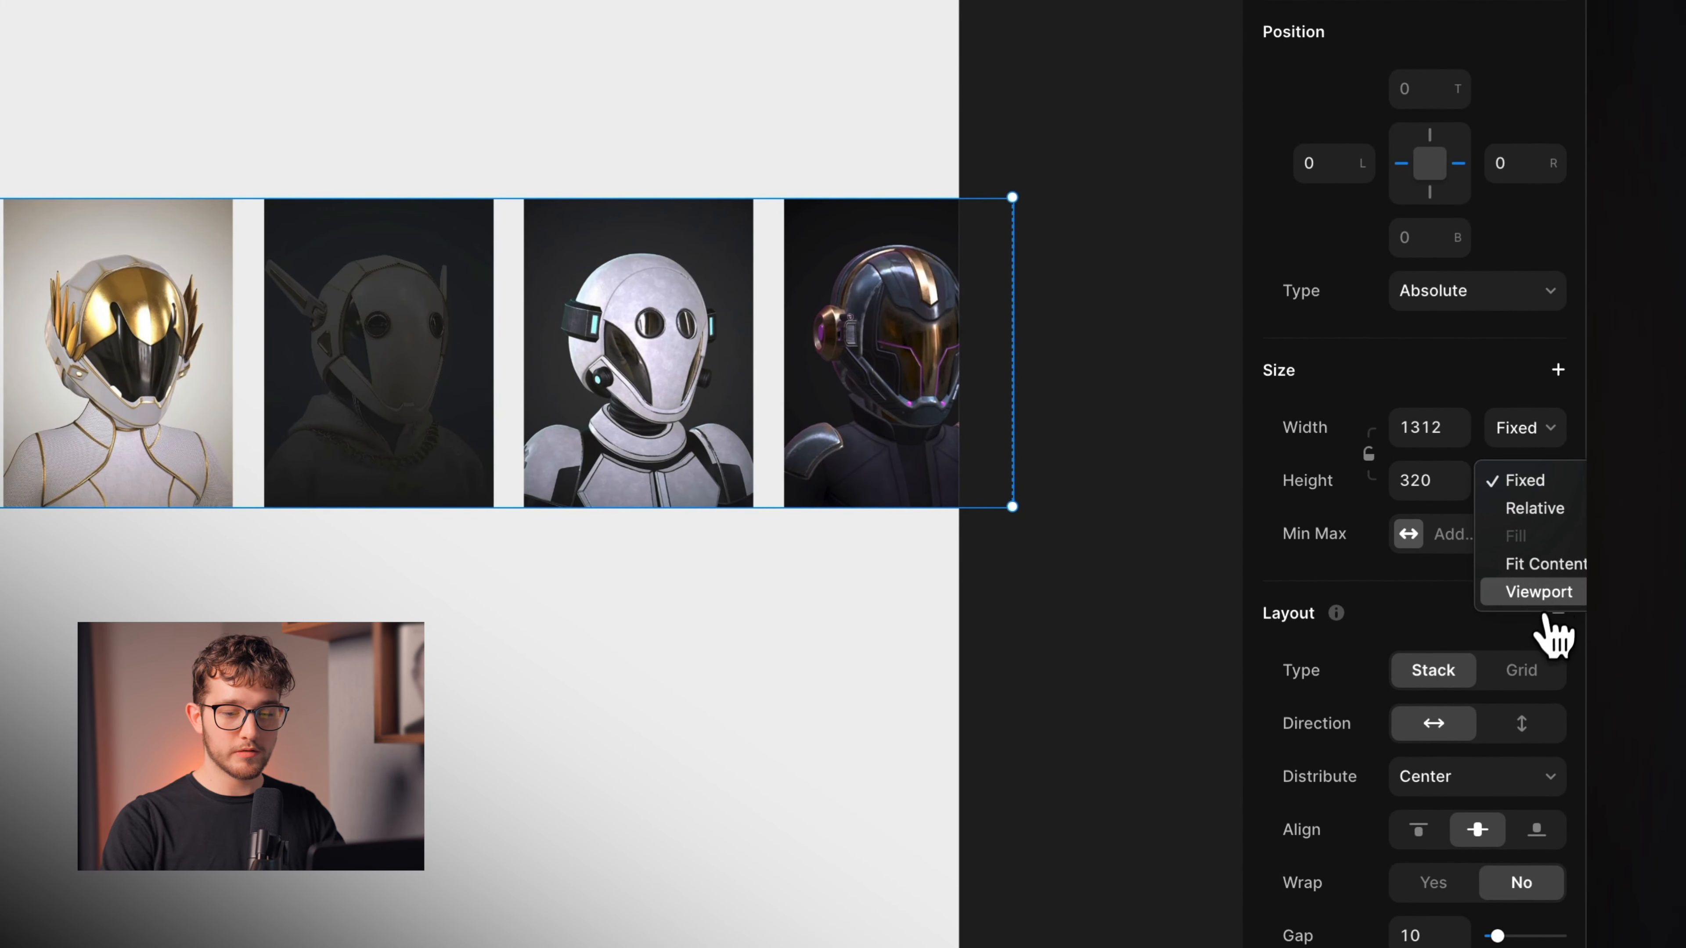
left_click(1544, 617)
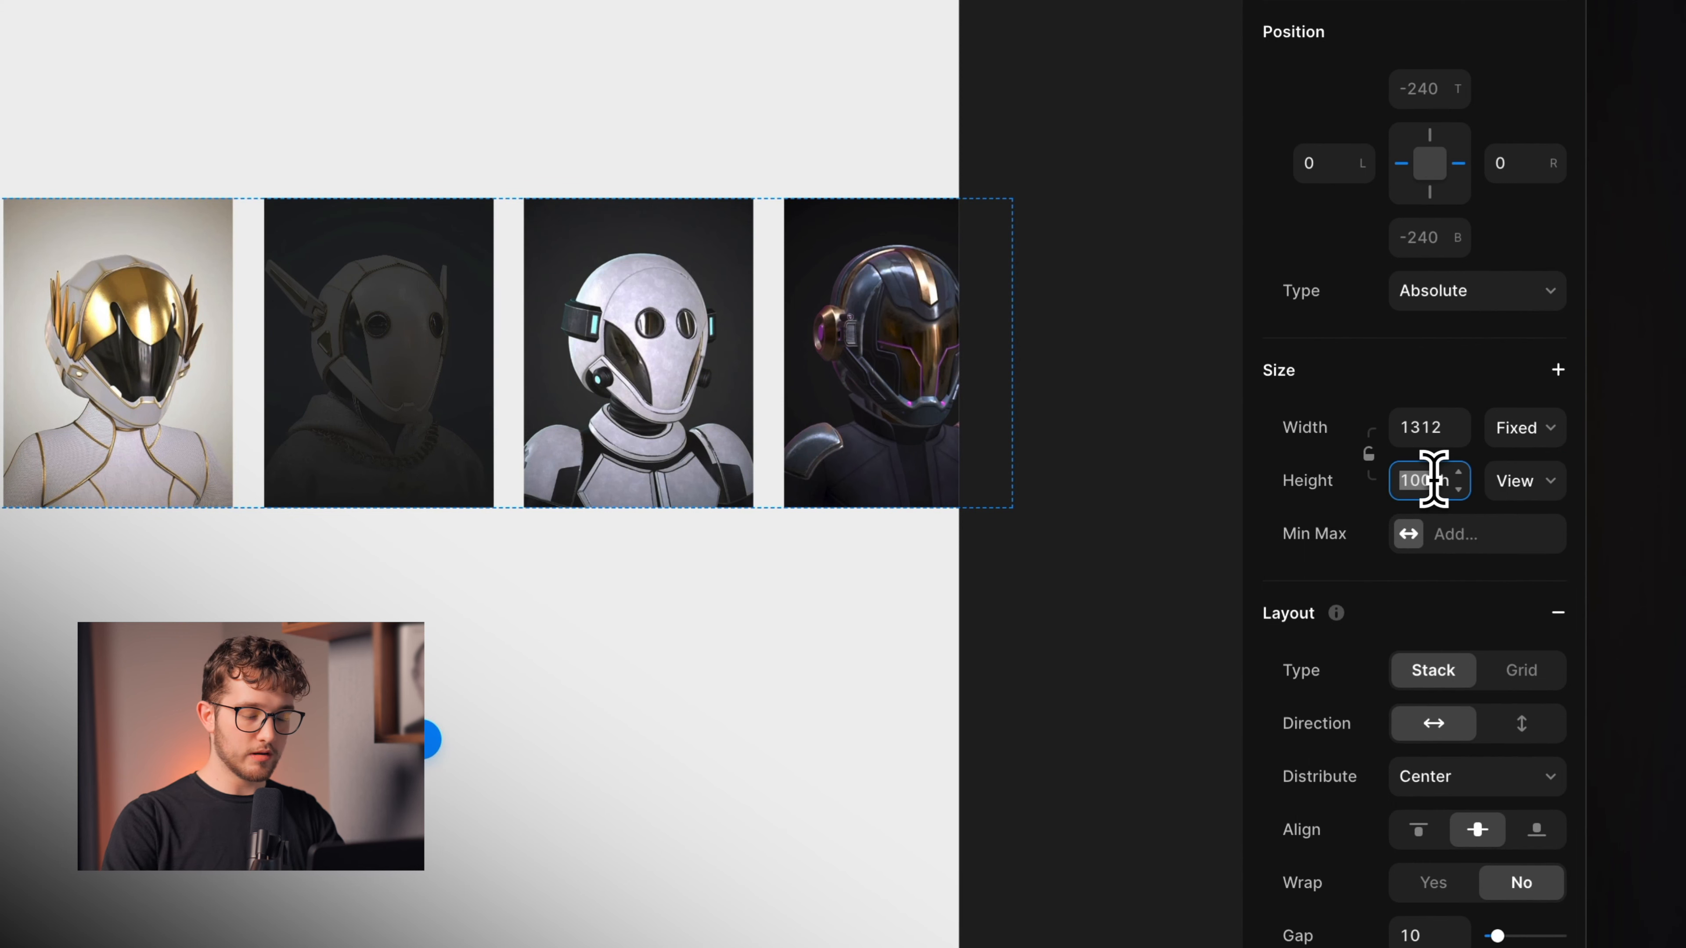
key("Return")
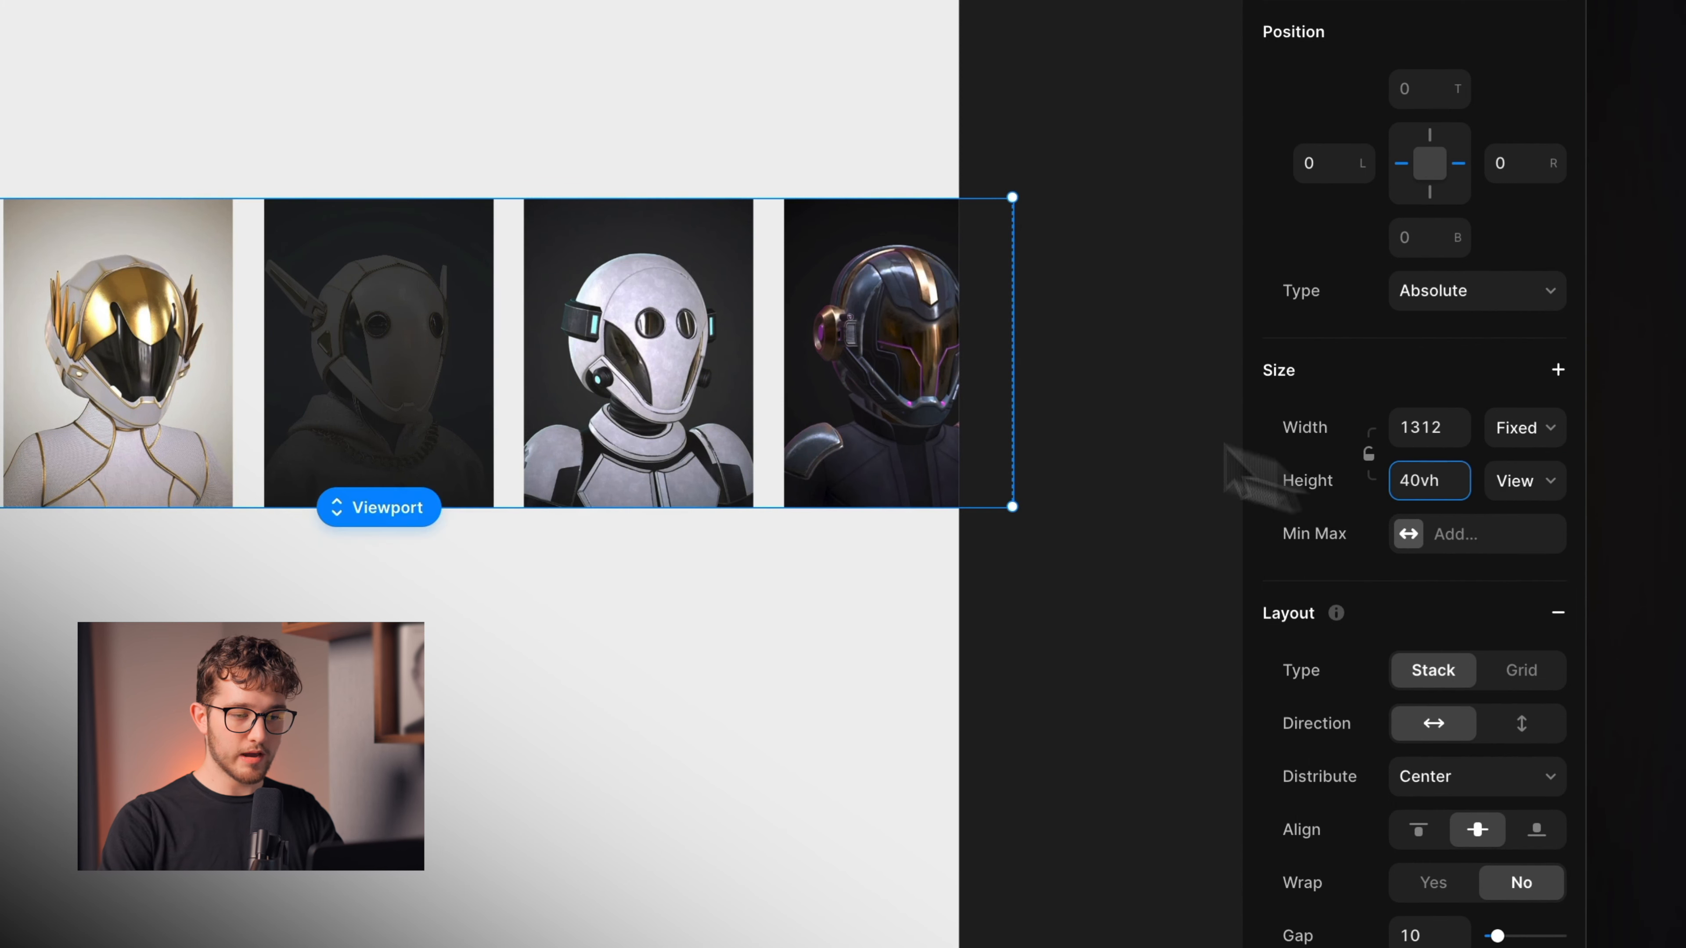
left_click(1053, 316)
- Preview the page with the 40vh Mask, examine the middle image's zoom on scroll, and select the image inside the Mask
left_click(1366, 185)
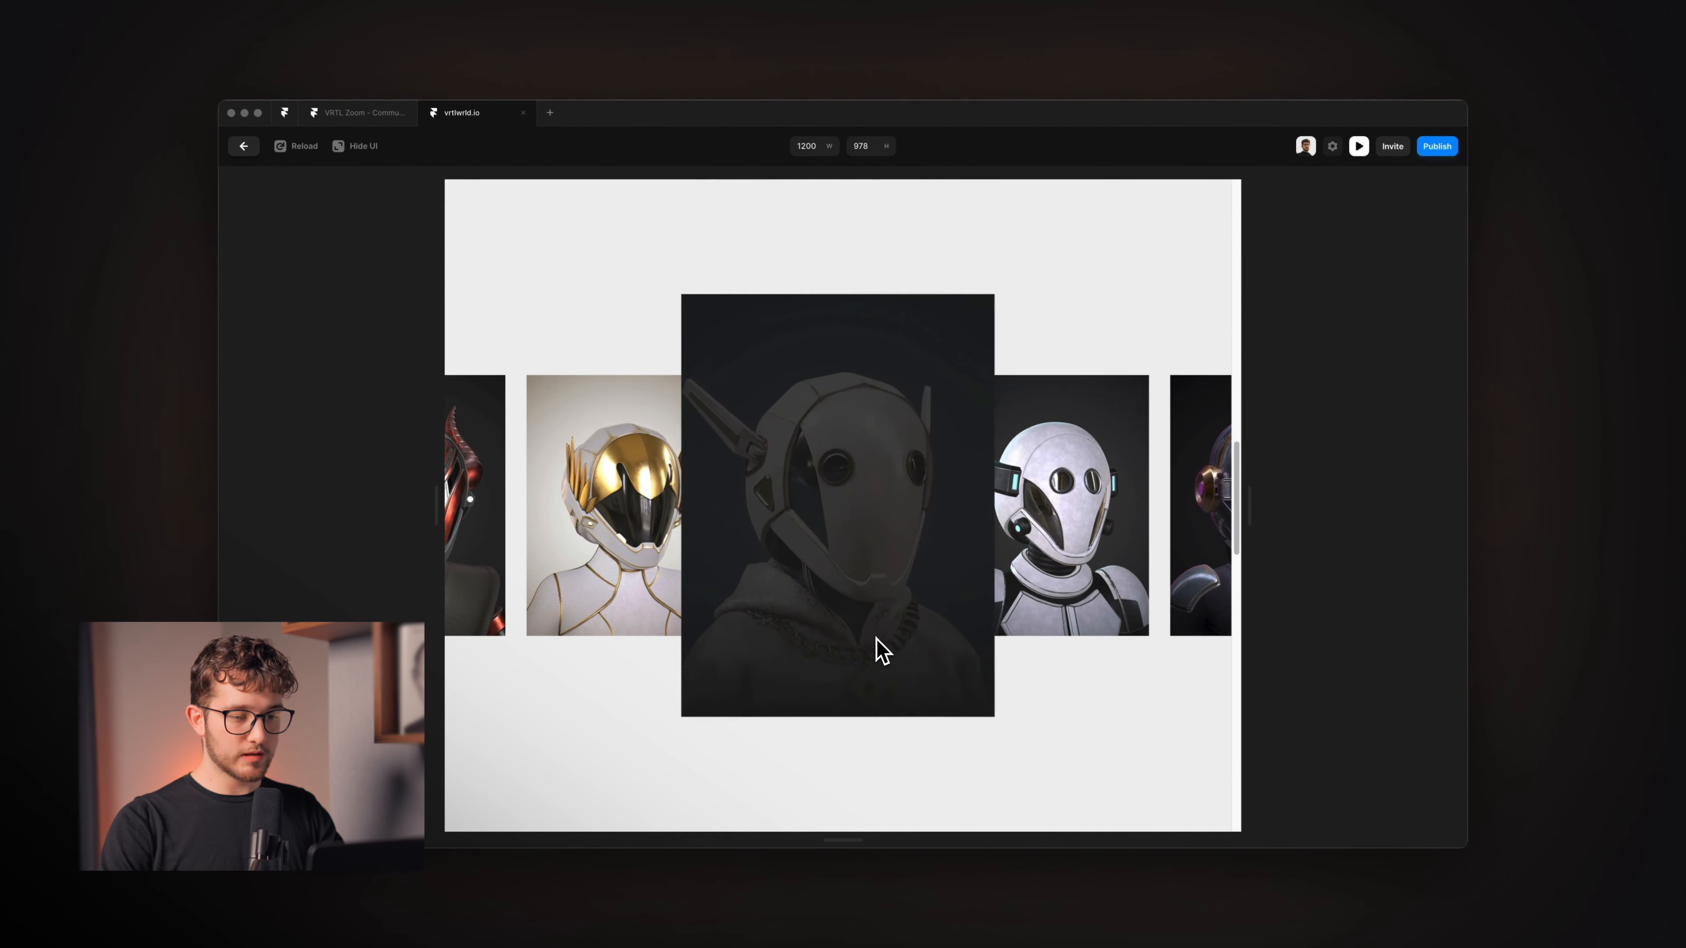
scroll(883, 650, "down", 10)
scroll(883, 650, "up", 12)
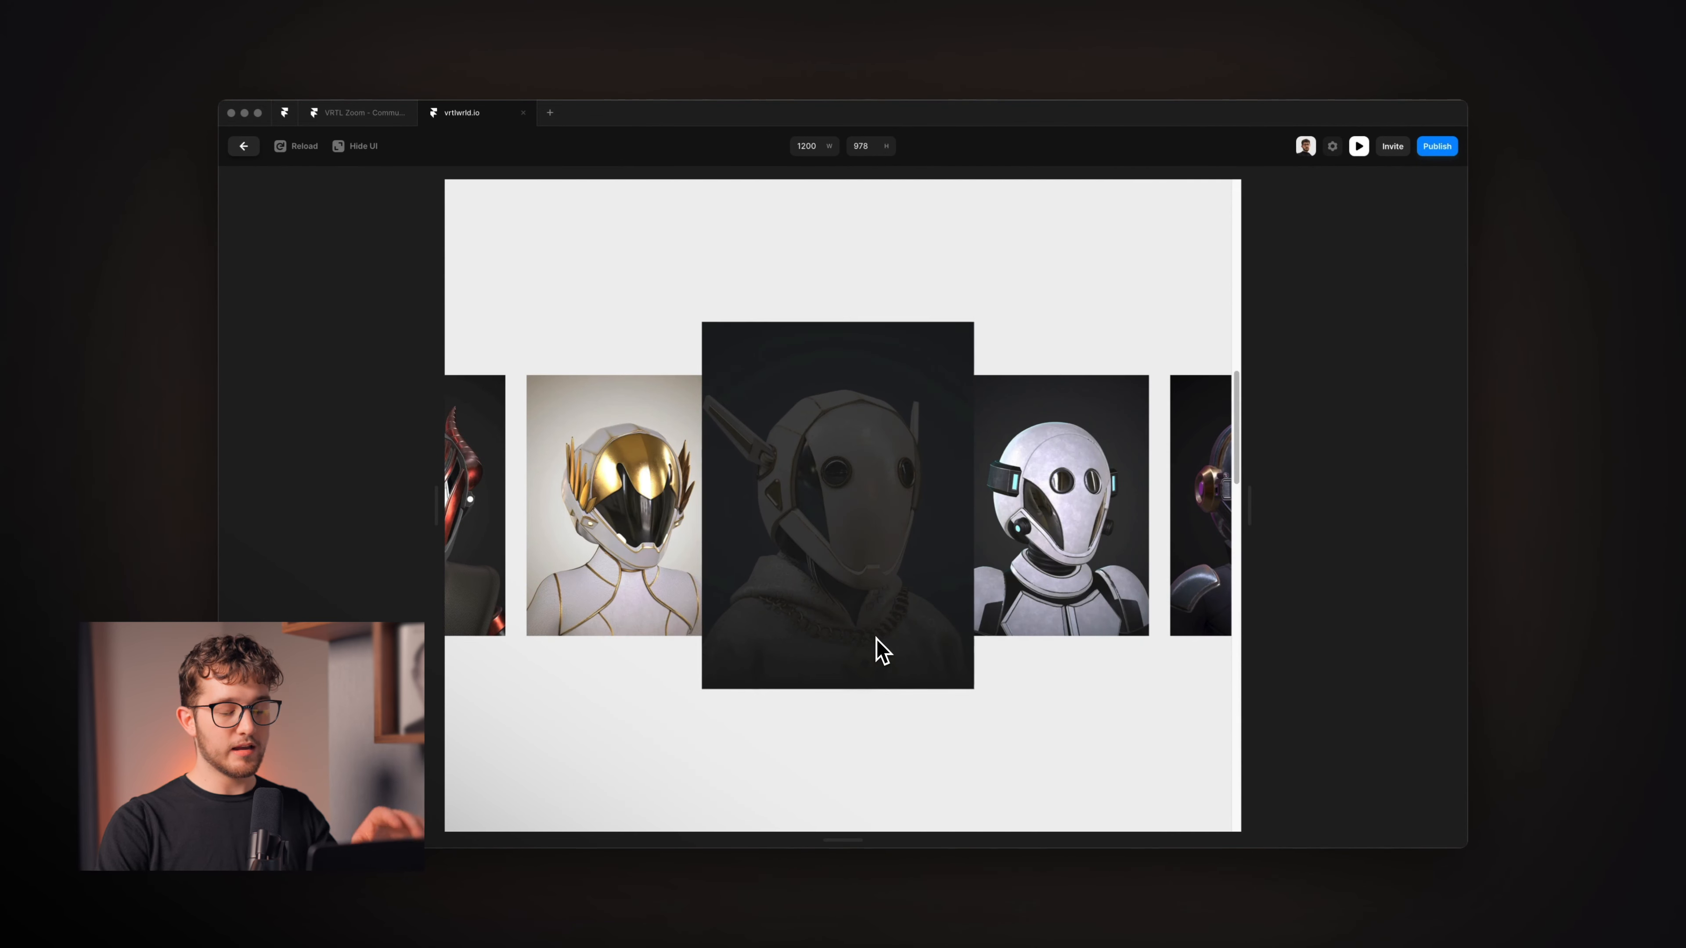
scroll(883, 651, "up", 3)
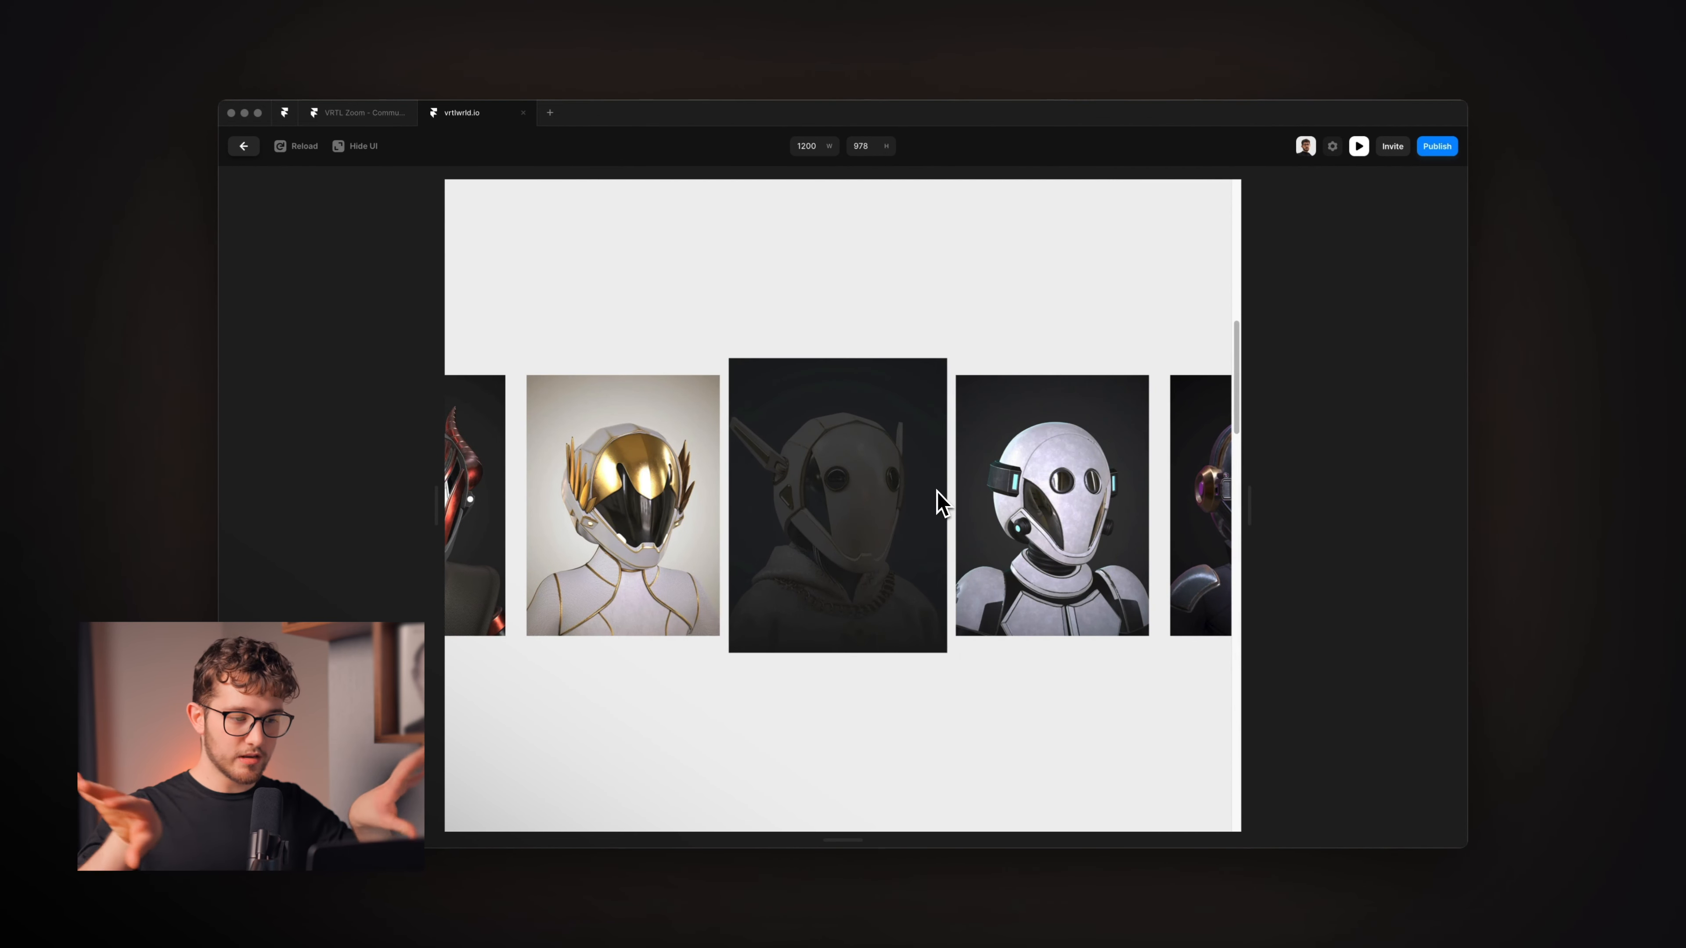
scroll(943, 502, "down", 4)
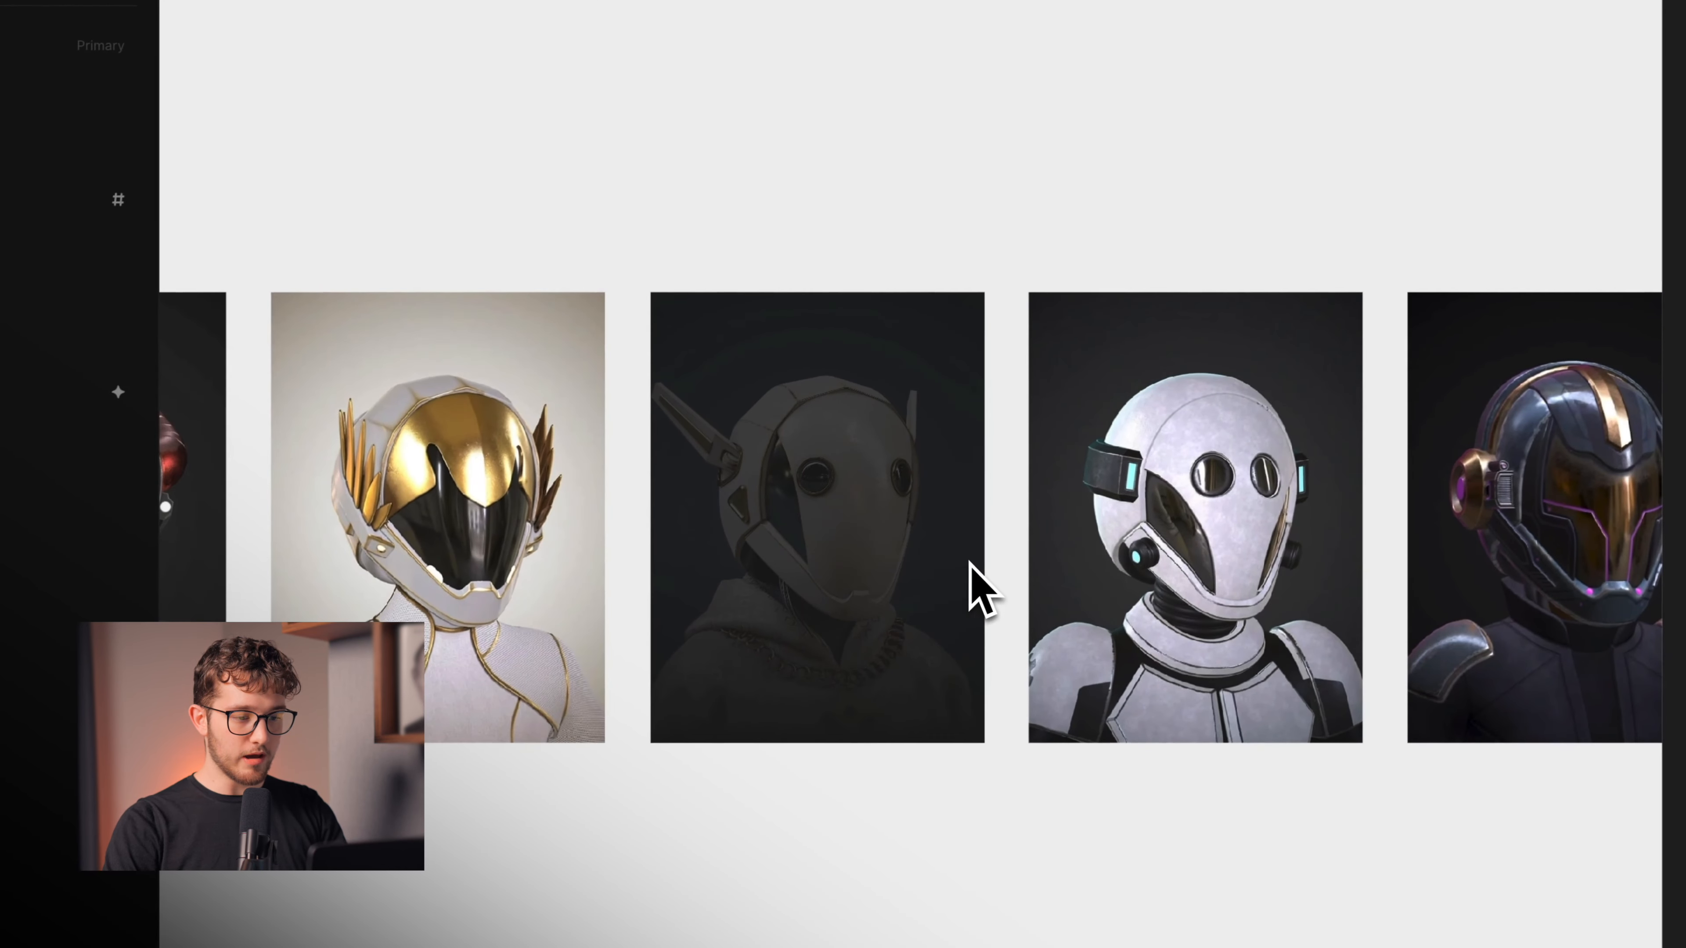
left_click(904, 499)
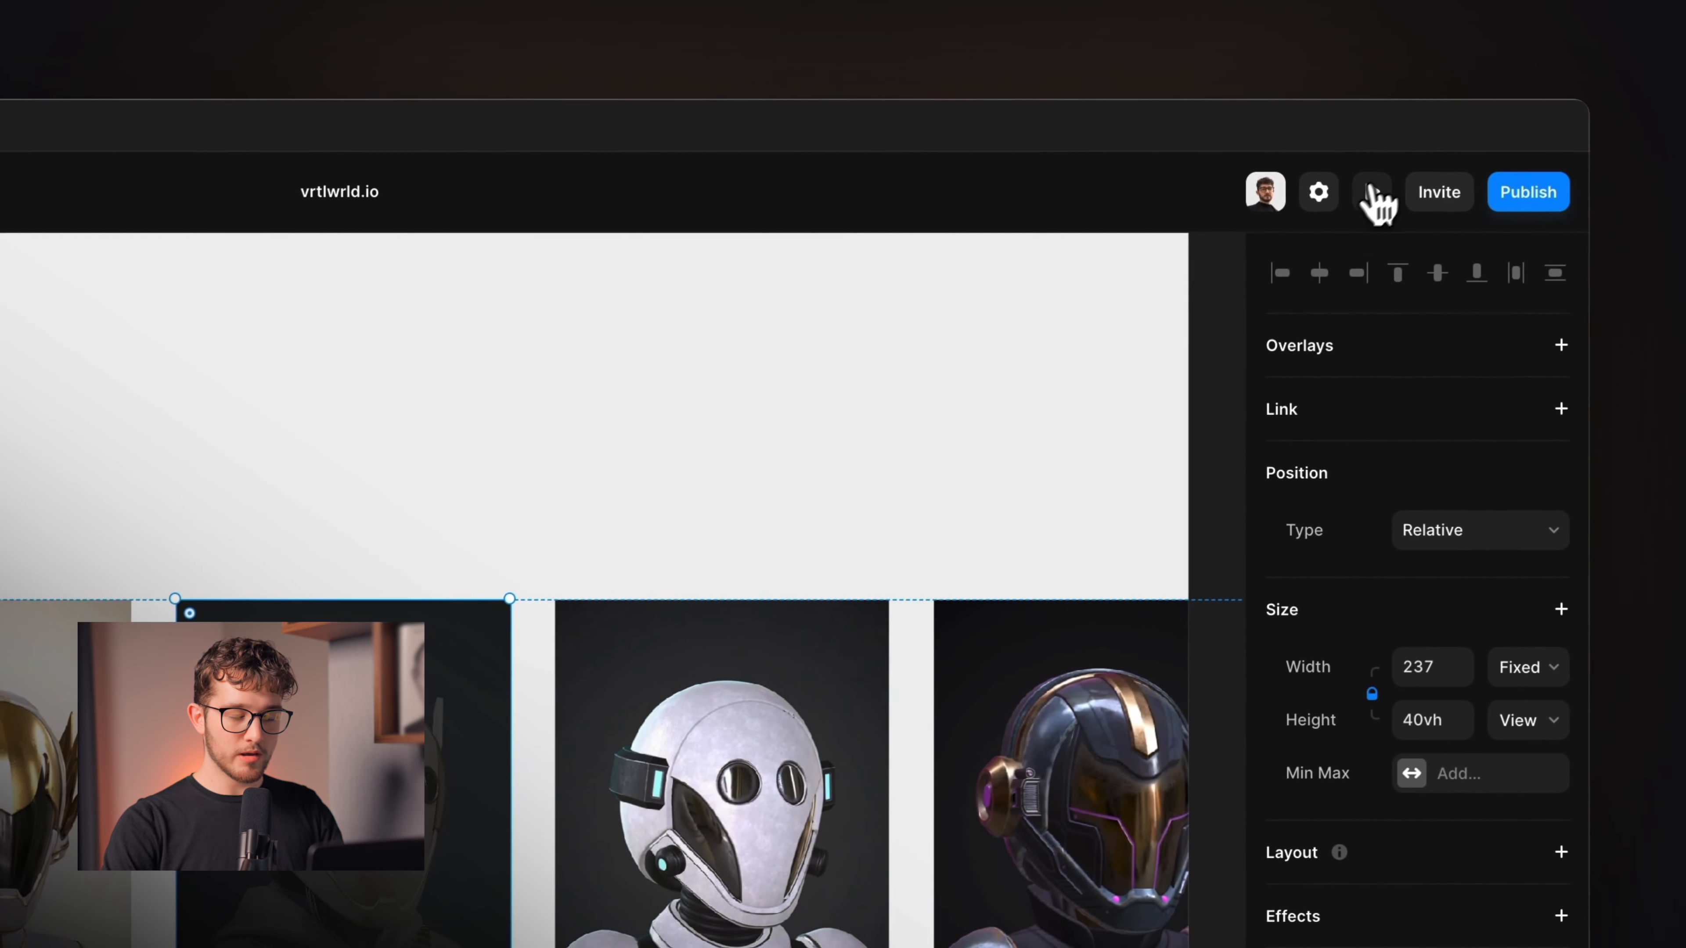
left_click(1373, 197)
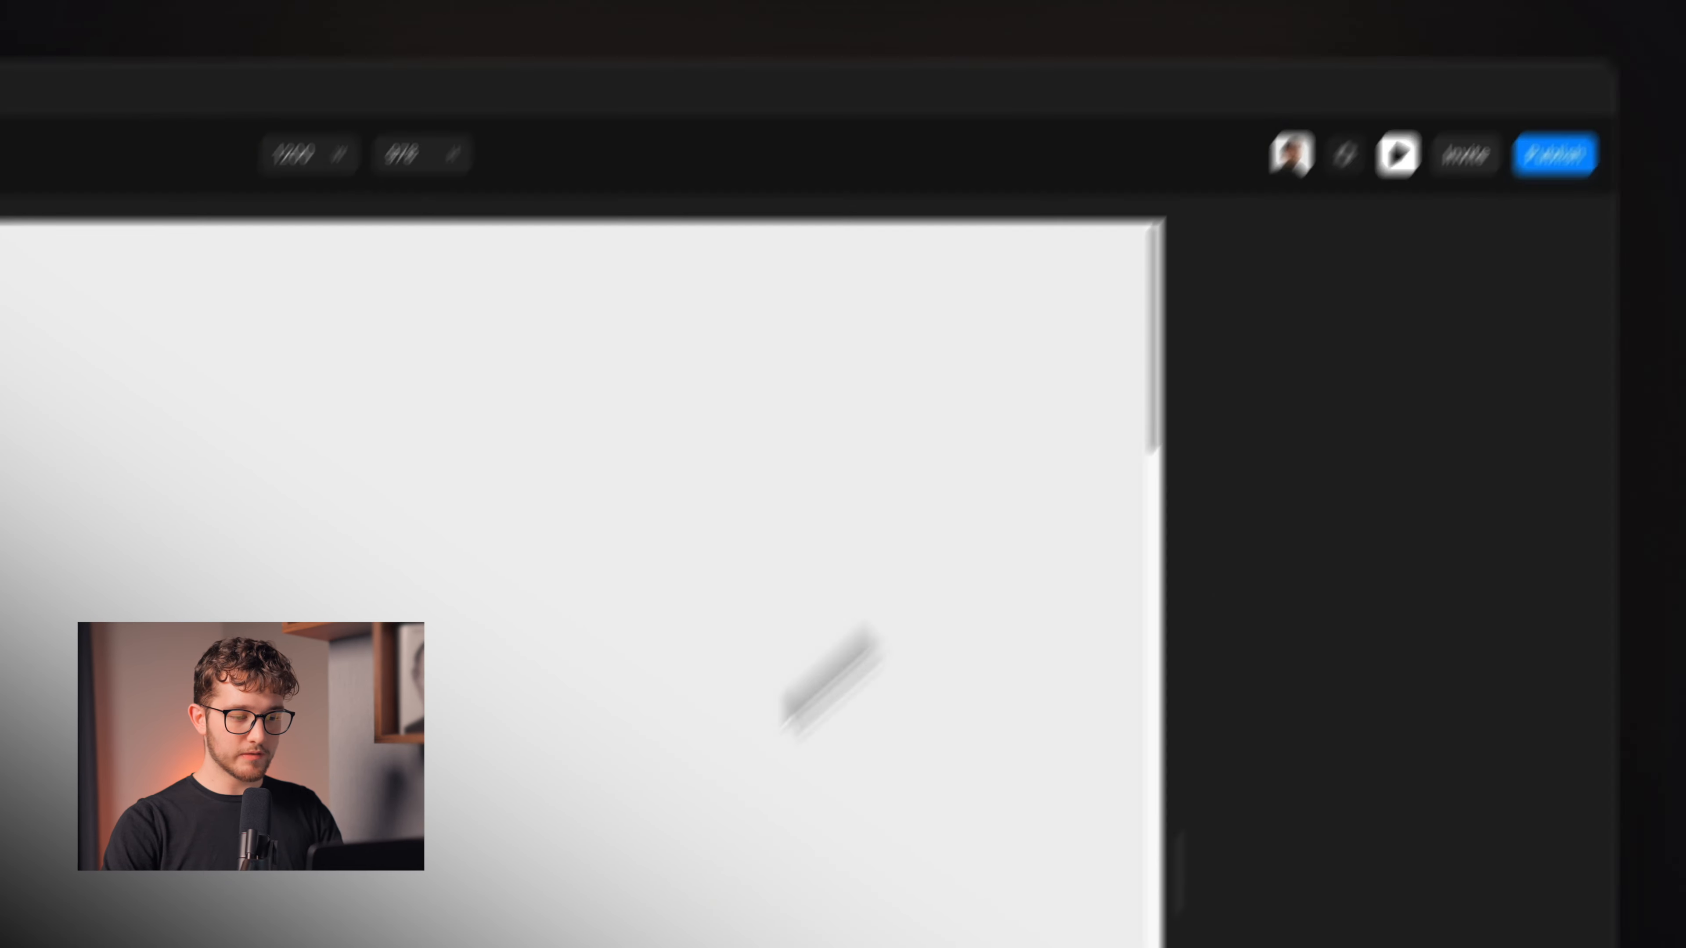
scroll(803, 603, "down", 5)
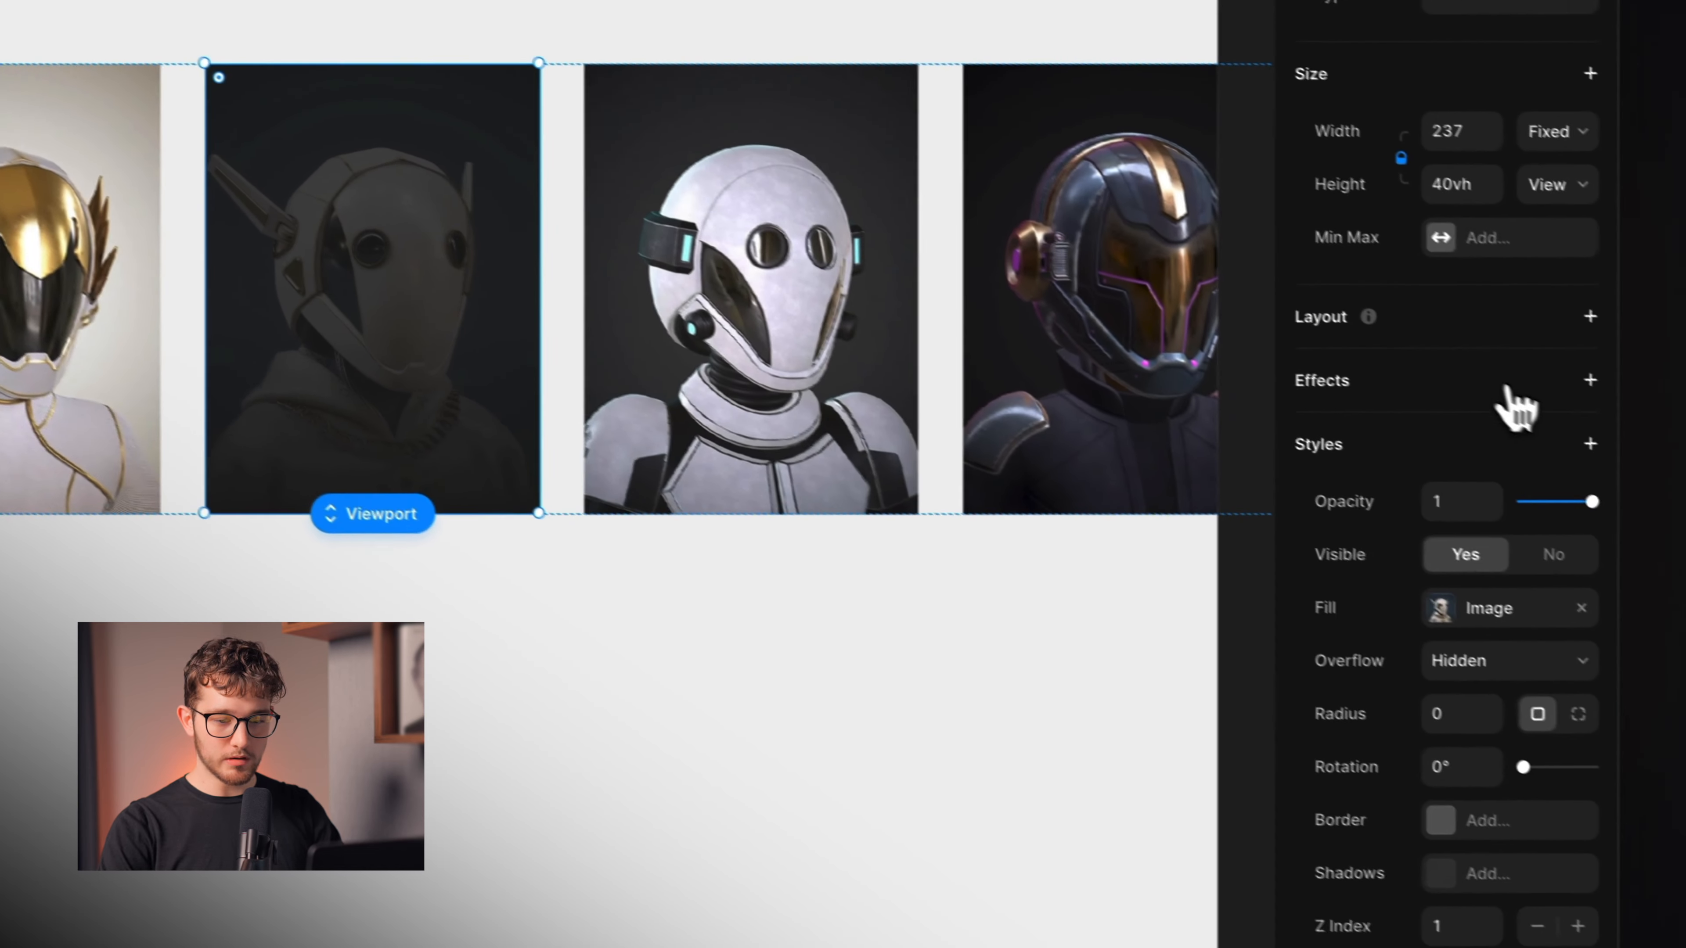
- Add a Scroll Transform effect to the image inside the Mask, triggered by Section in View with the #sticky section
left_click(1558, 366)
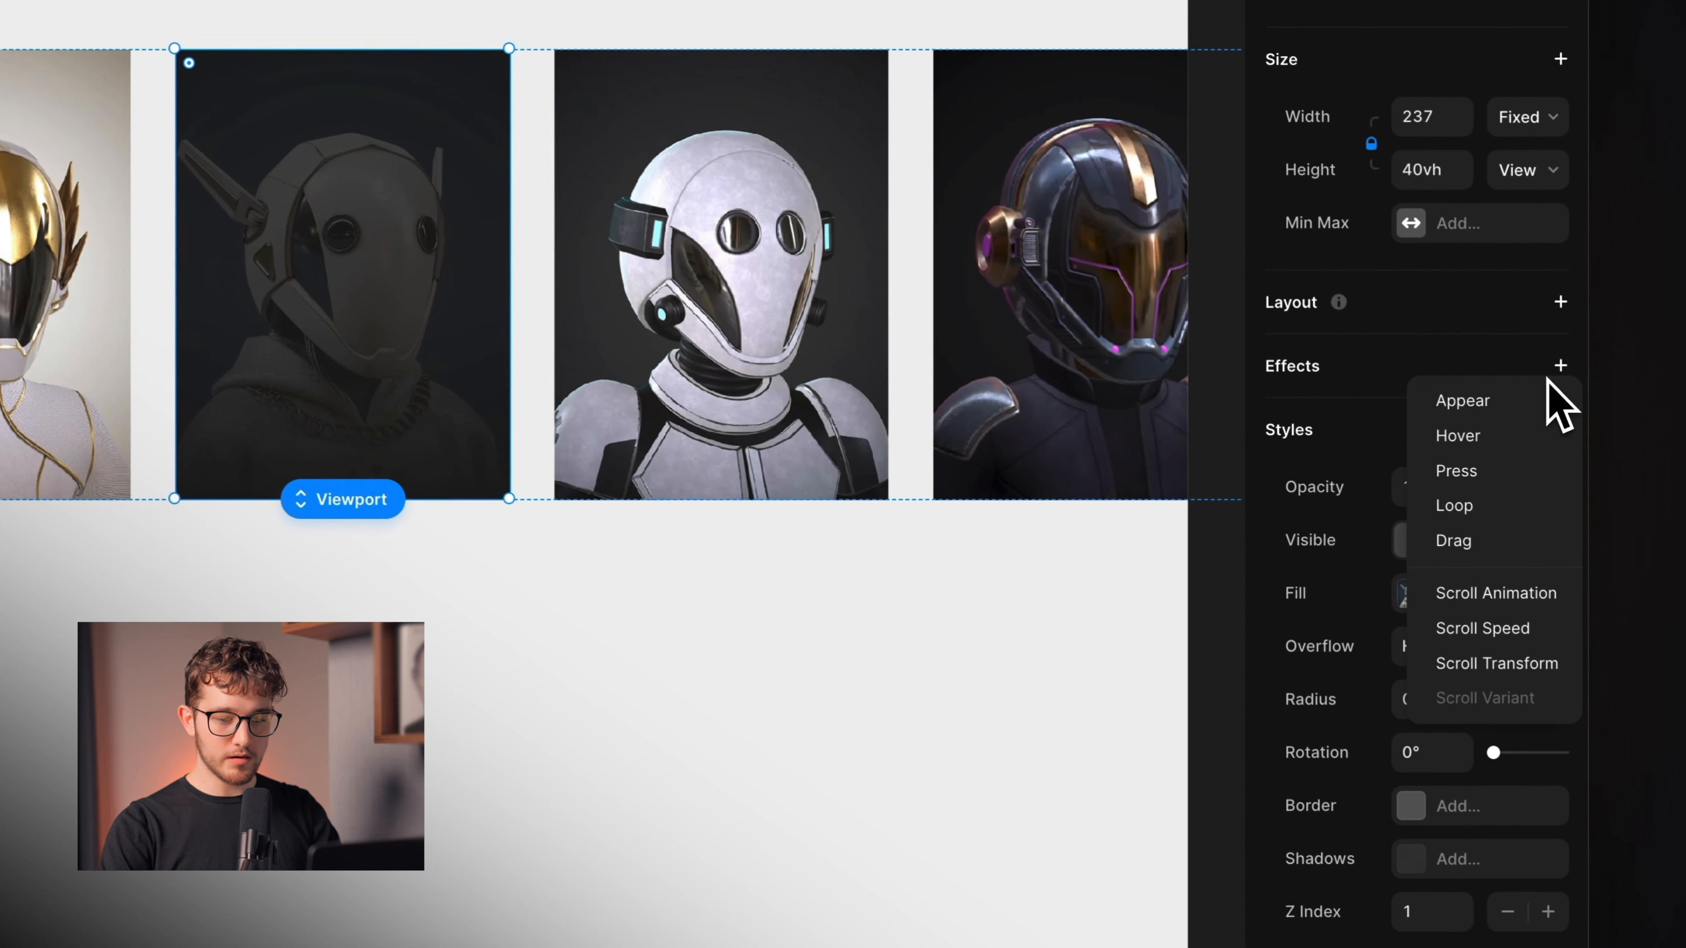
left_click(1526, 662)
left_click(1152, 382)
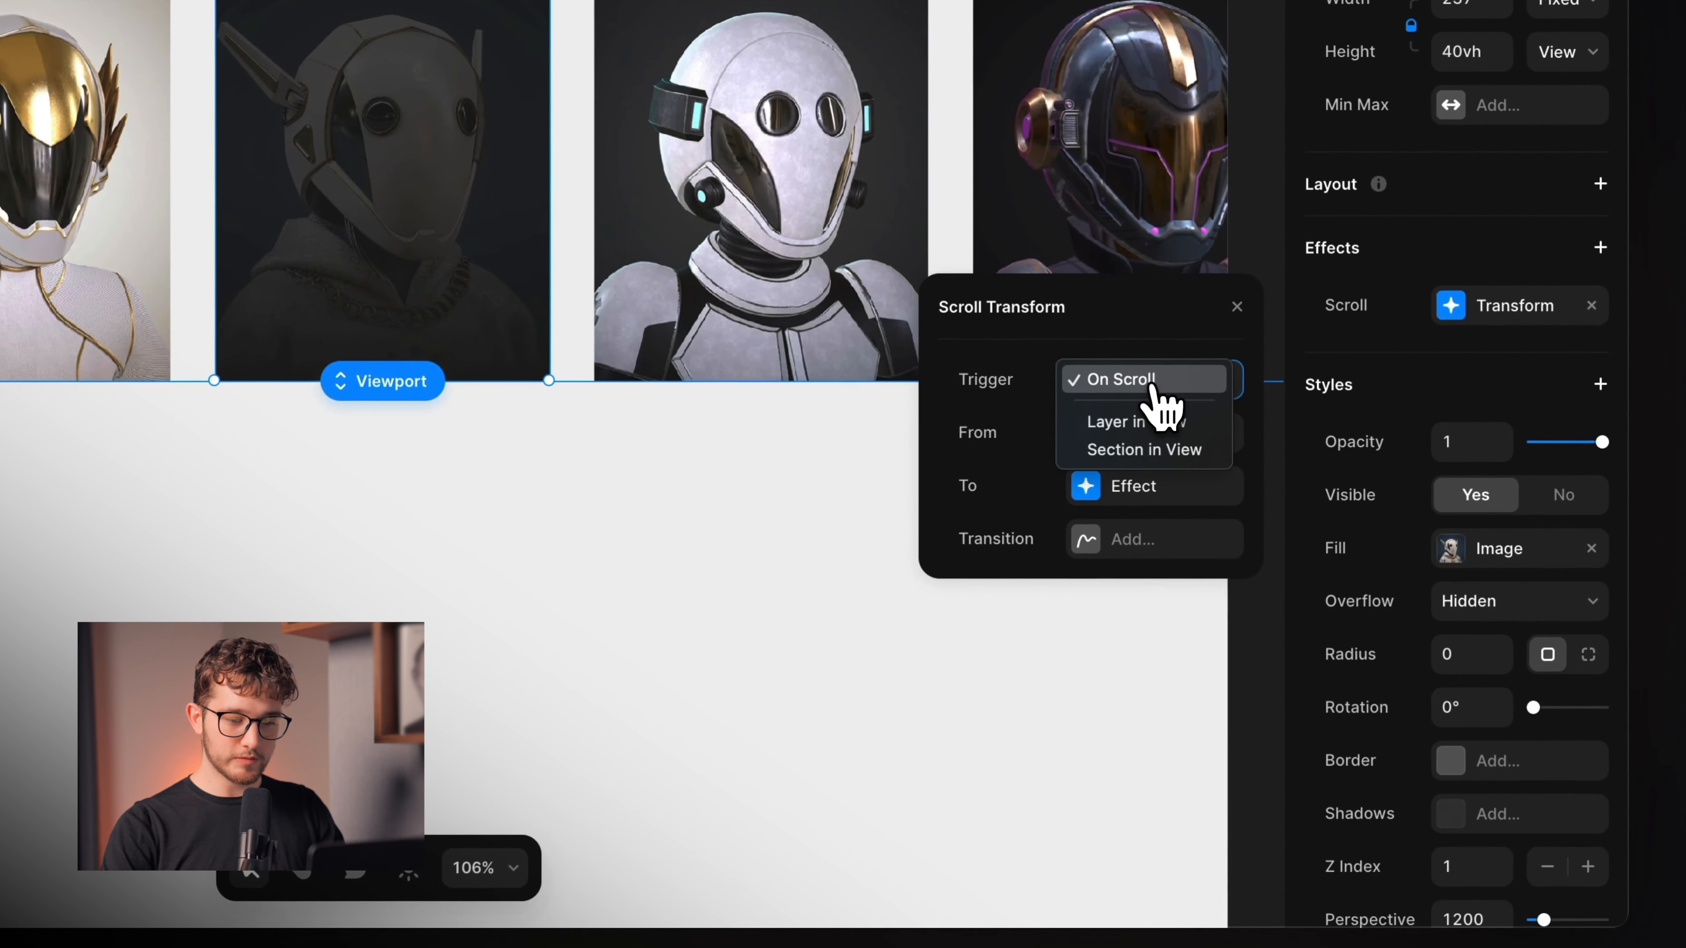
left_click(1153, 428)
left_click(1155, 384)
left_click(1151, 406)
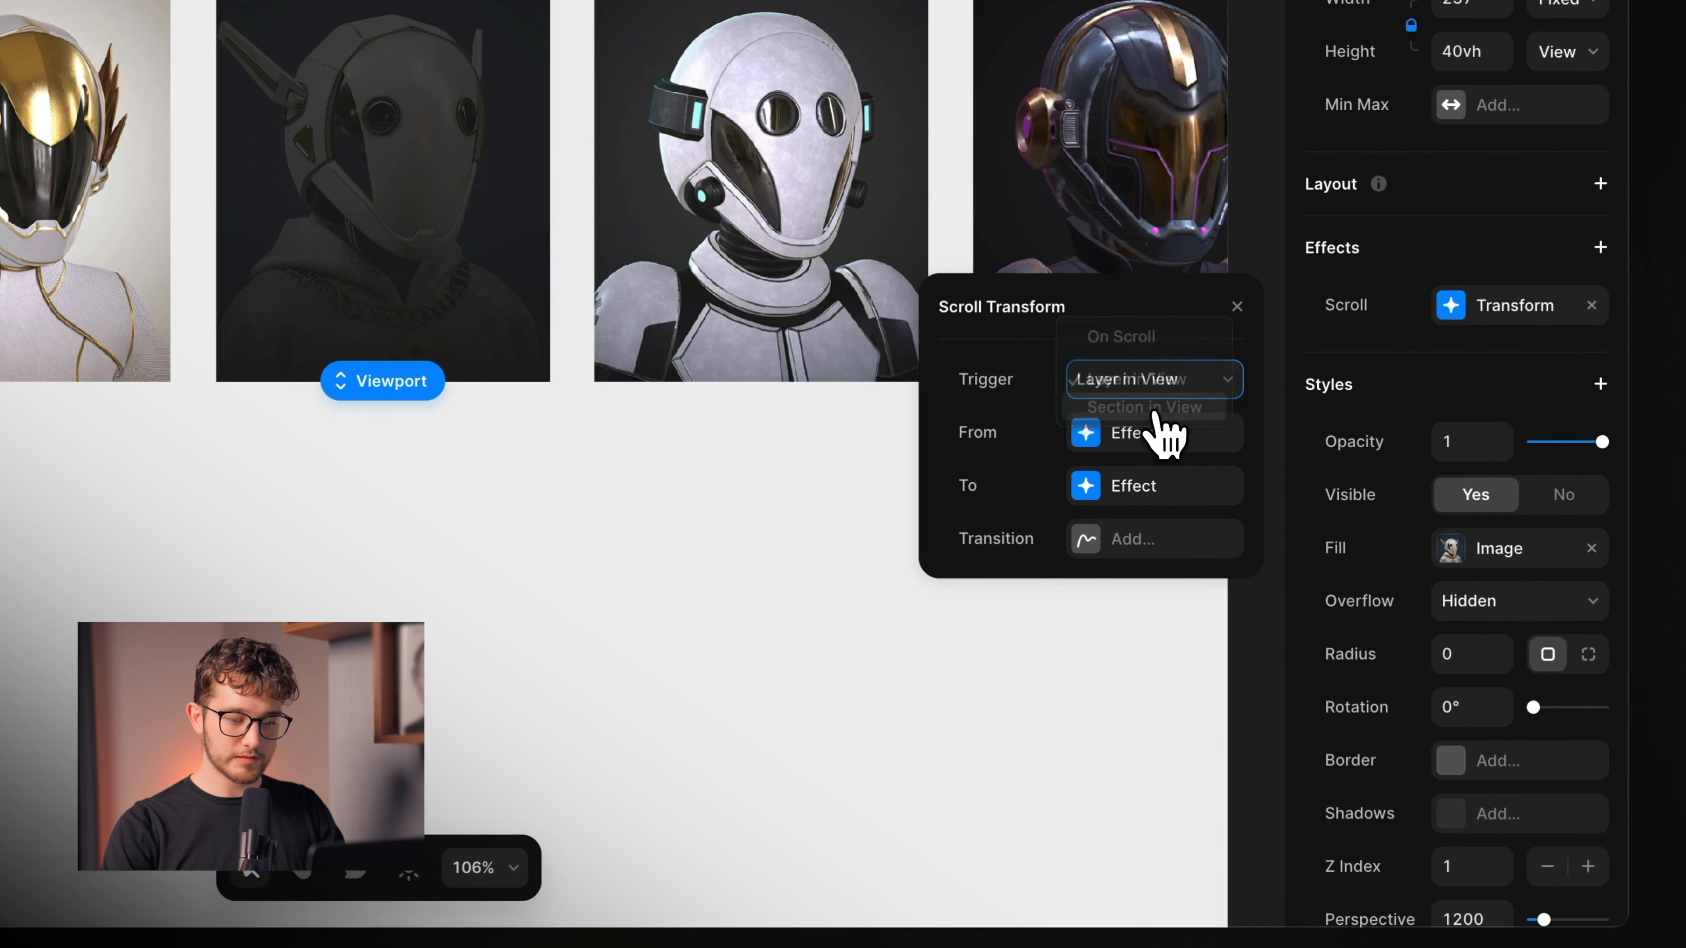
left_click(1120, 486)
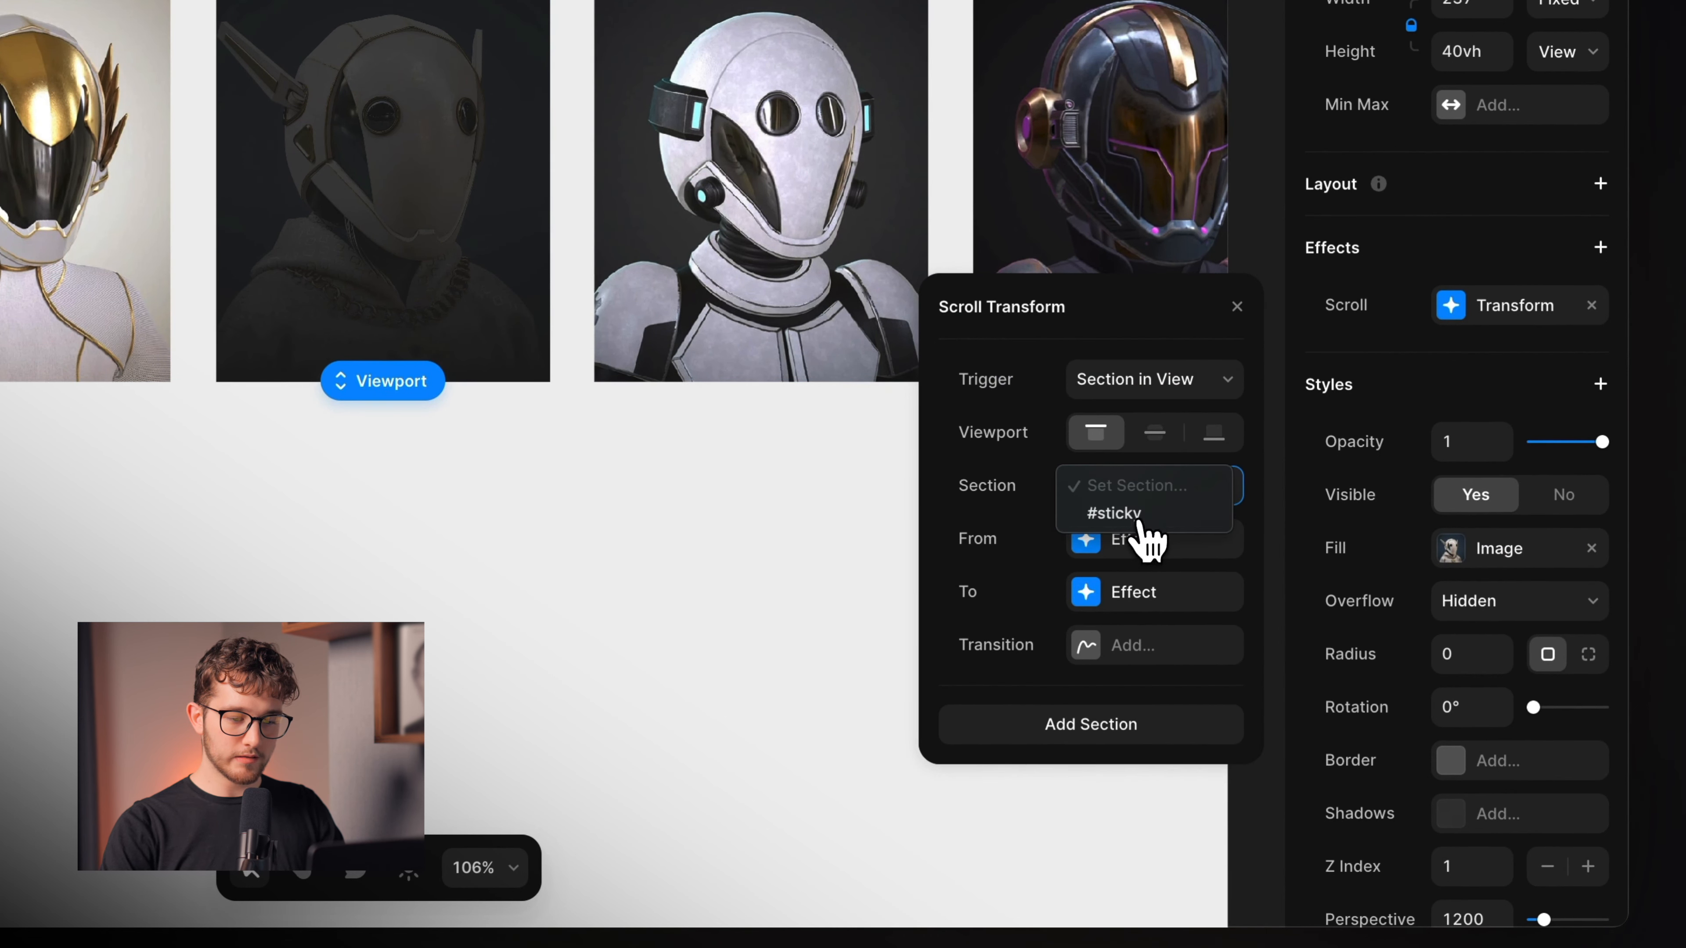
left_click(1122, 513)
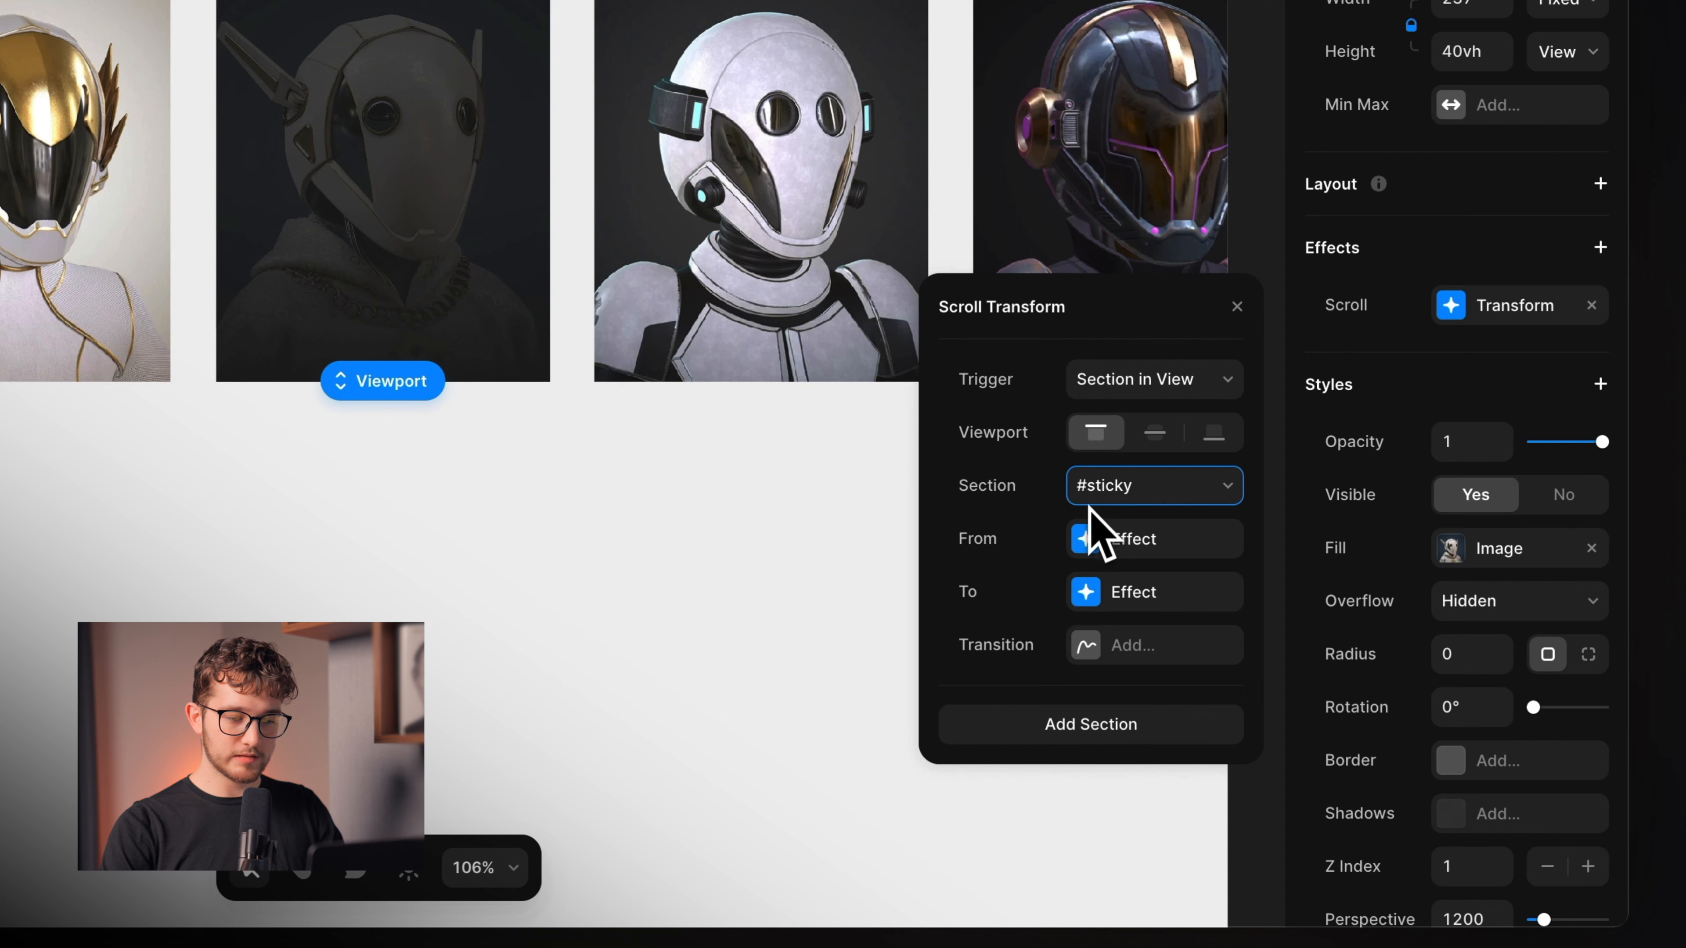
- Give the image's Scroll Transform a Spring transition and set its From state to opacity 1 and scale 1
left_click(1125, 647)
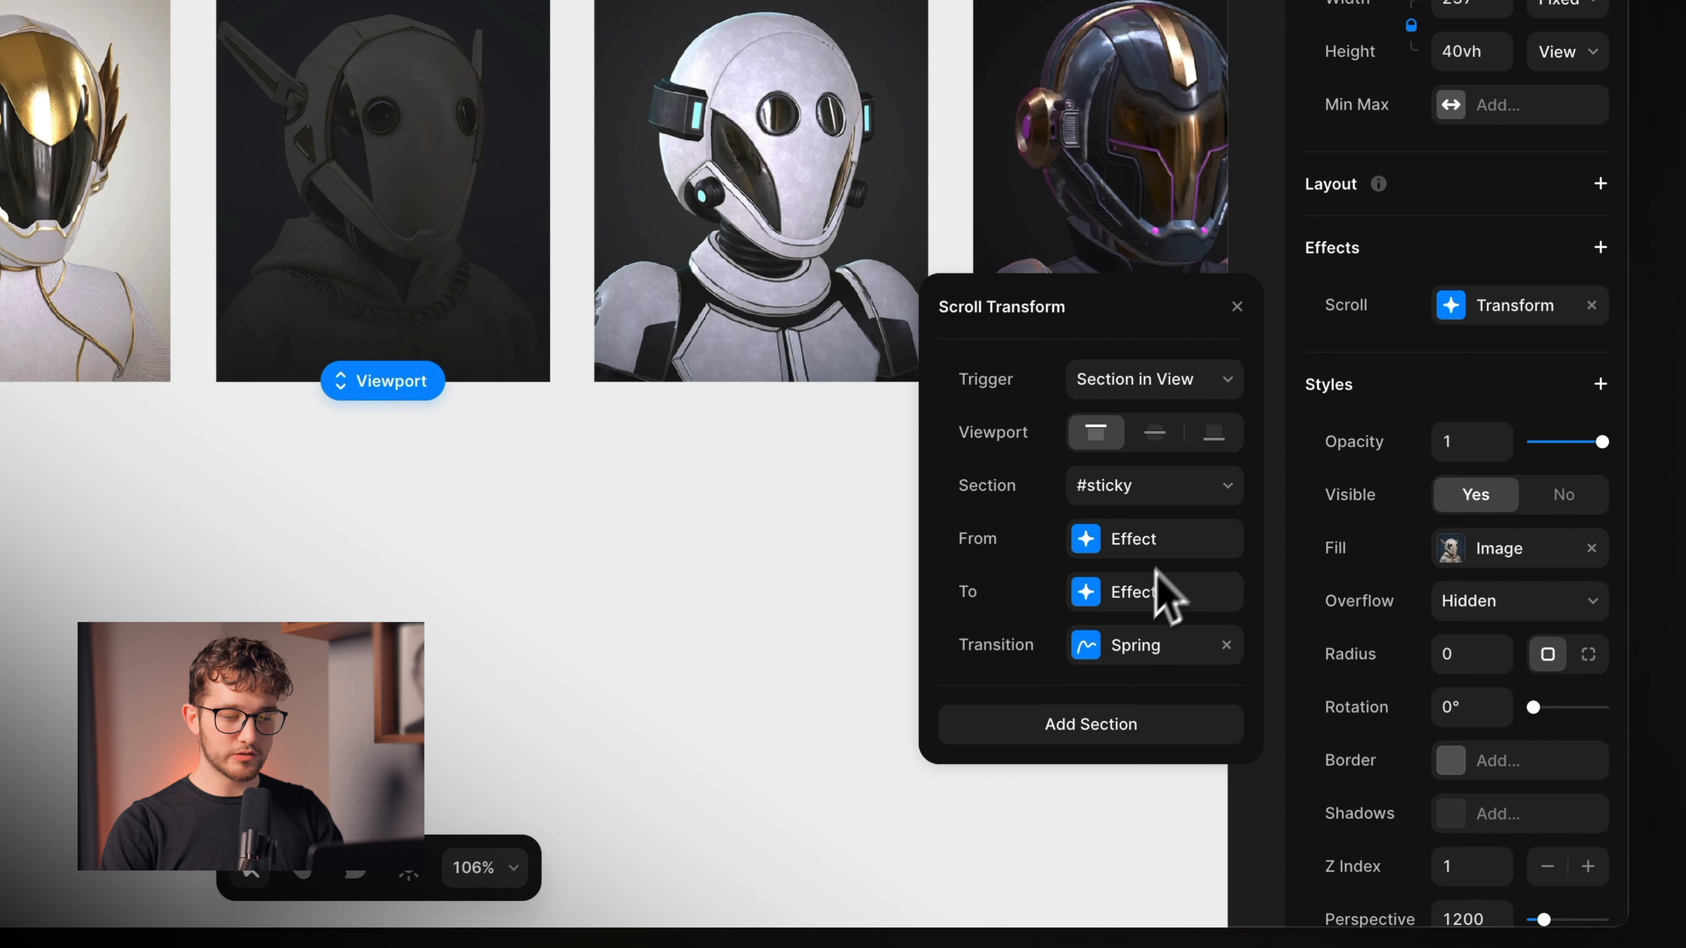
left_click(1155, 539)
left_click(1095, 420)
type("1")
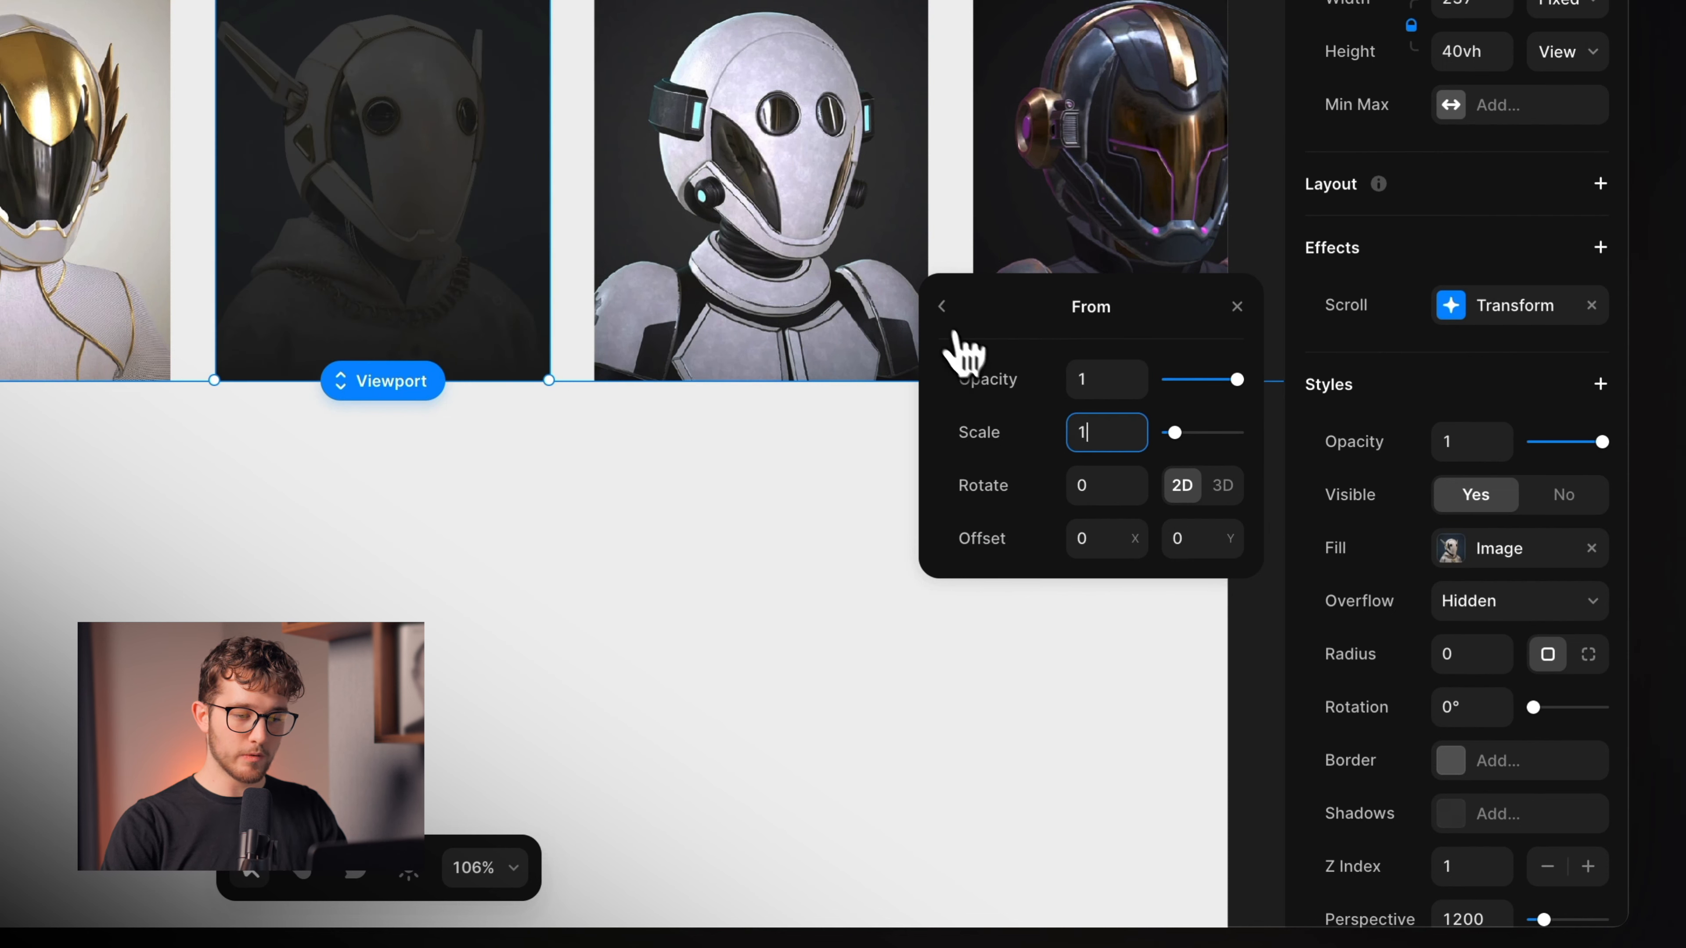
left_click(942, 307)
- Set the To state of the image's Scroll Transform to opacity 1 and scale 6, and check the enlargement on the canvas
left_click(1118, 588)
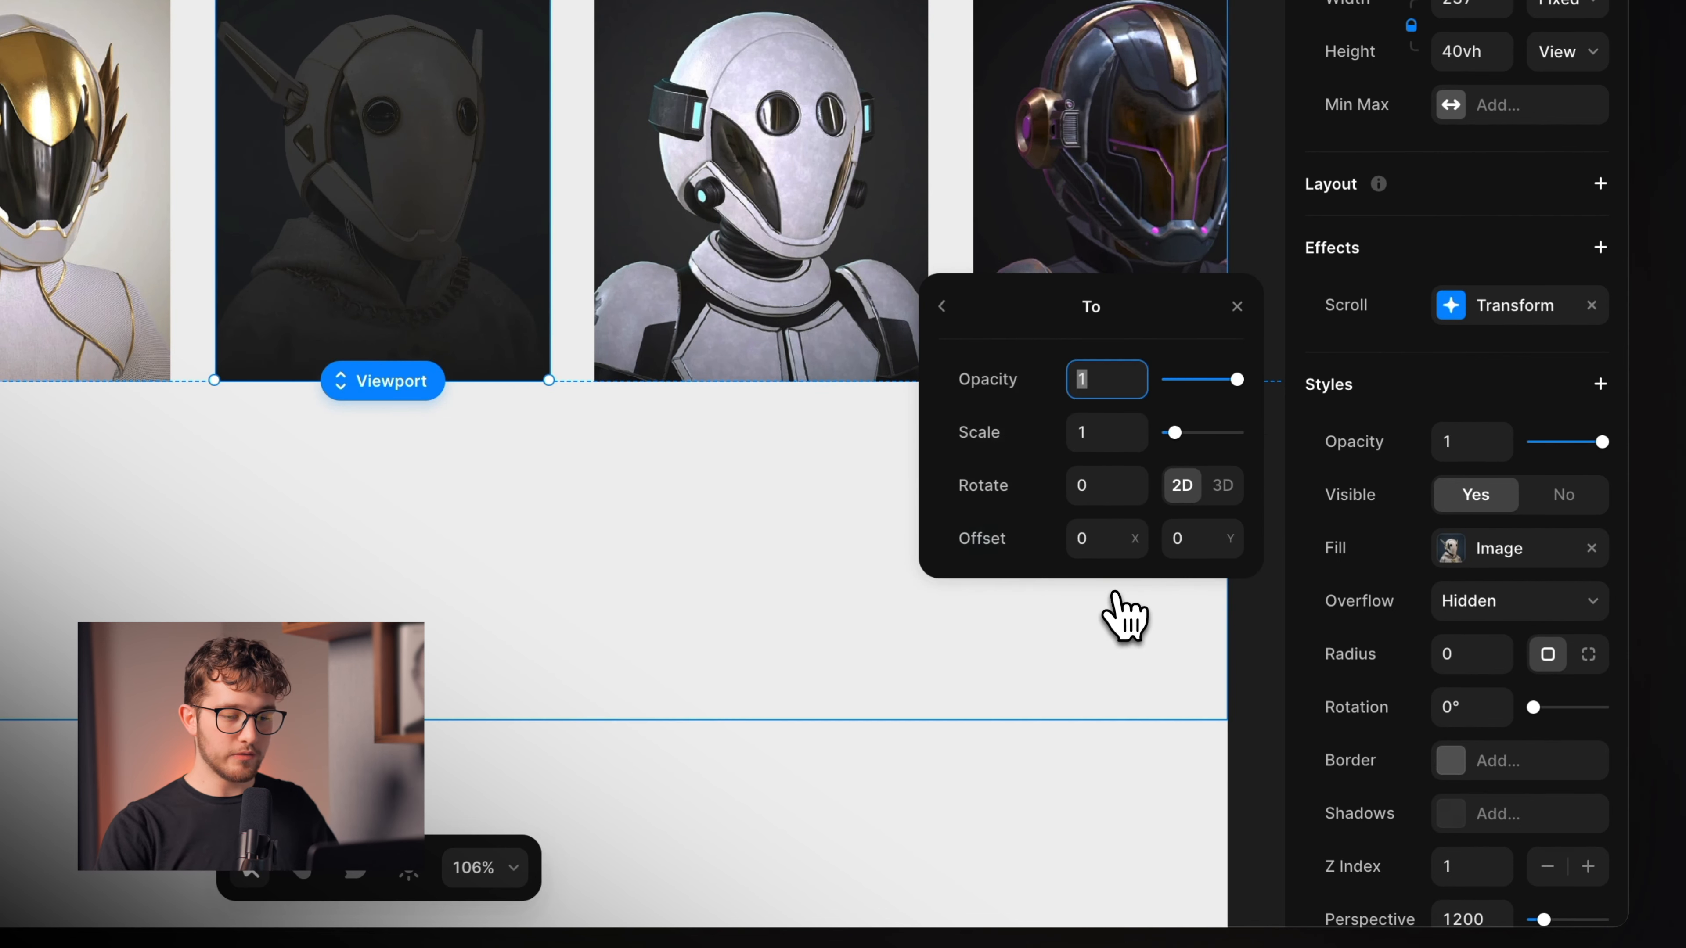
key("Tab")
type("6")
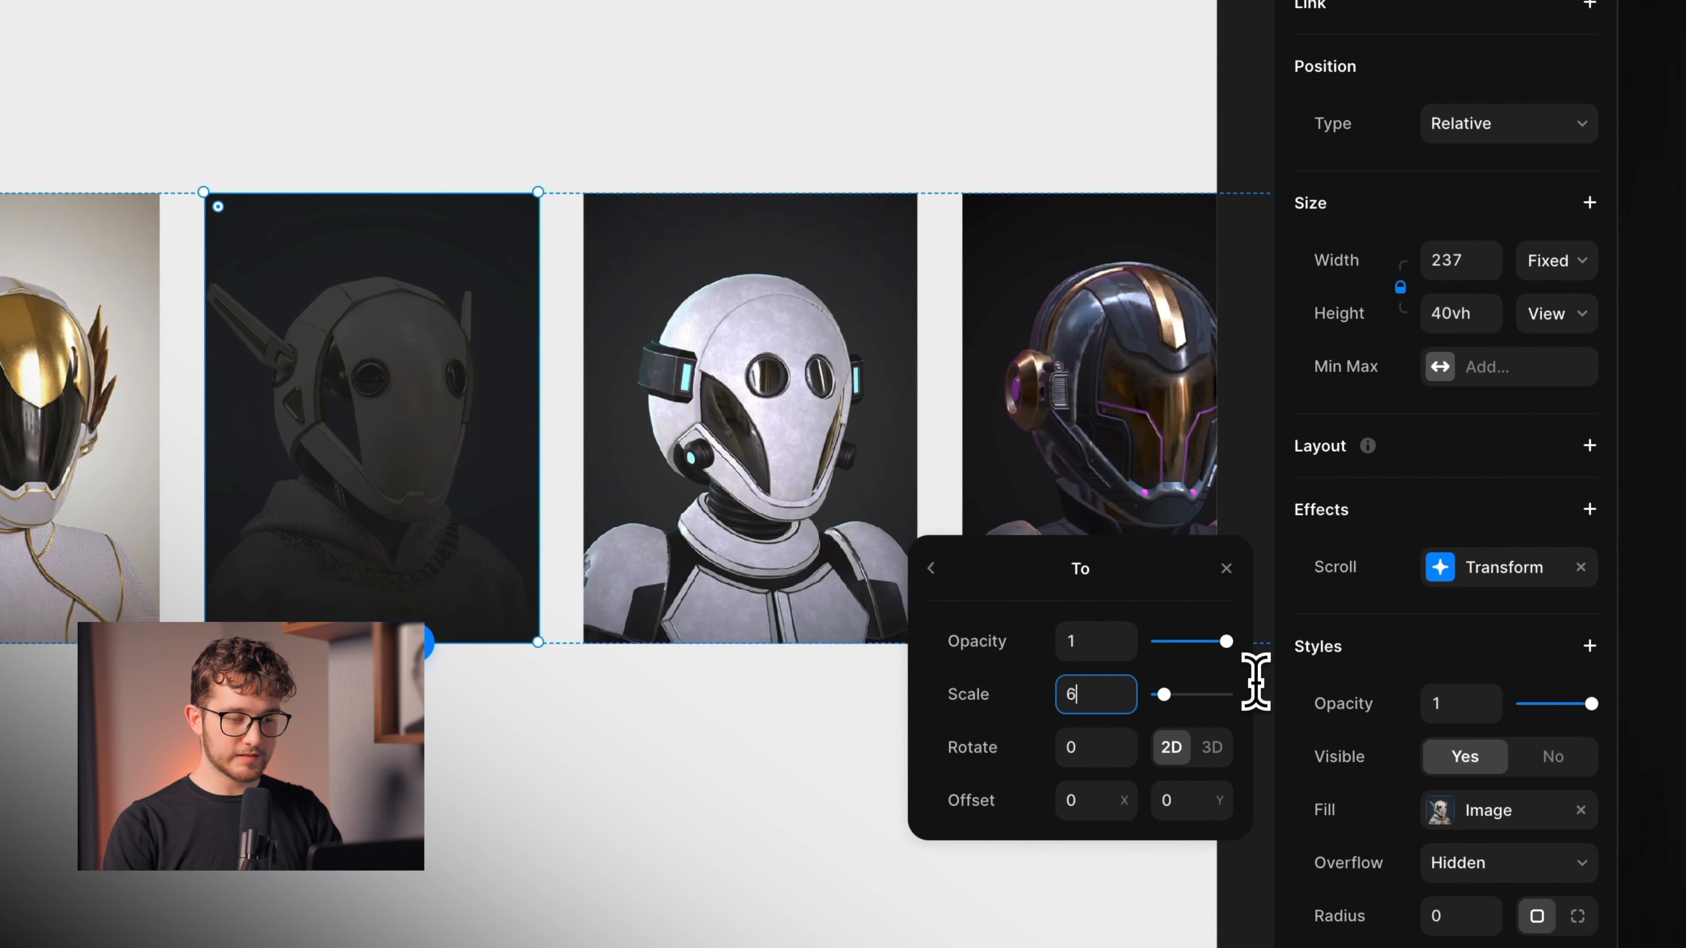
key("Return")
scroll(690, 318, "down", 5)
scroll(690, 318, "up", 3)
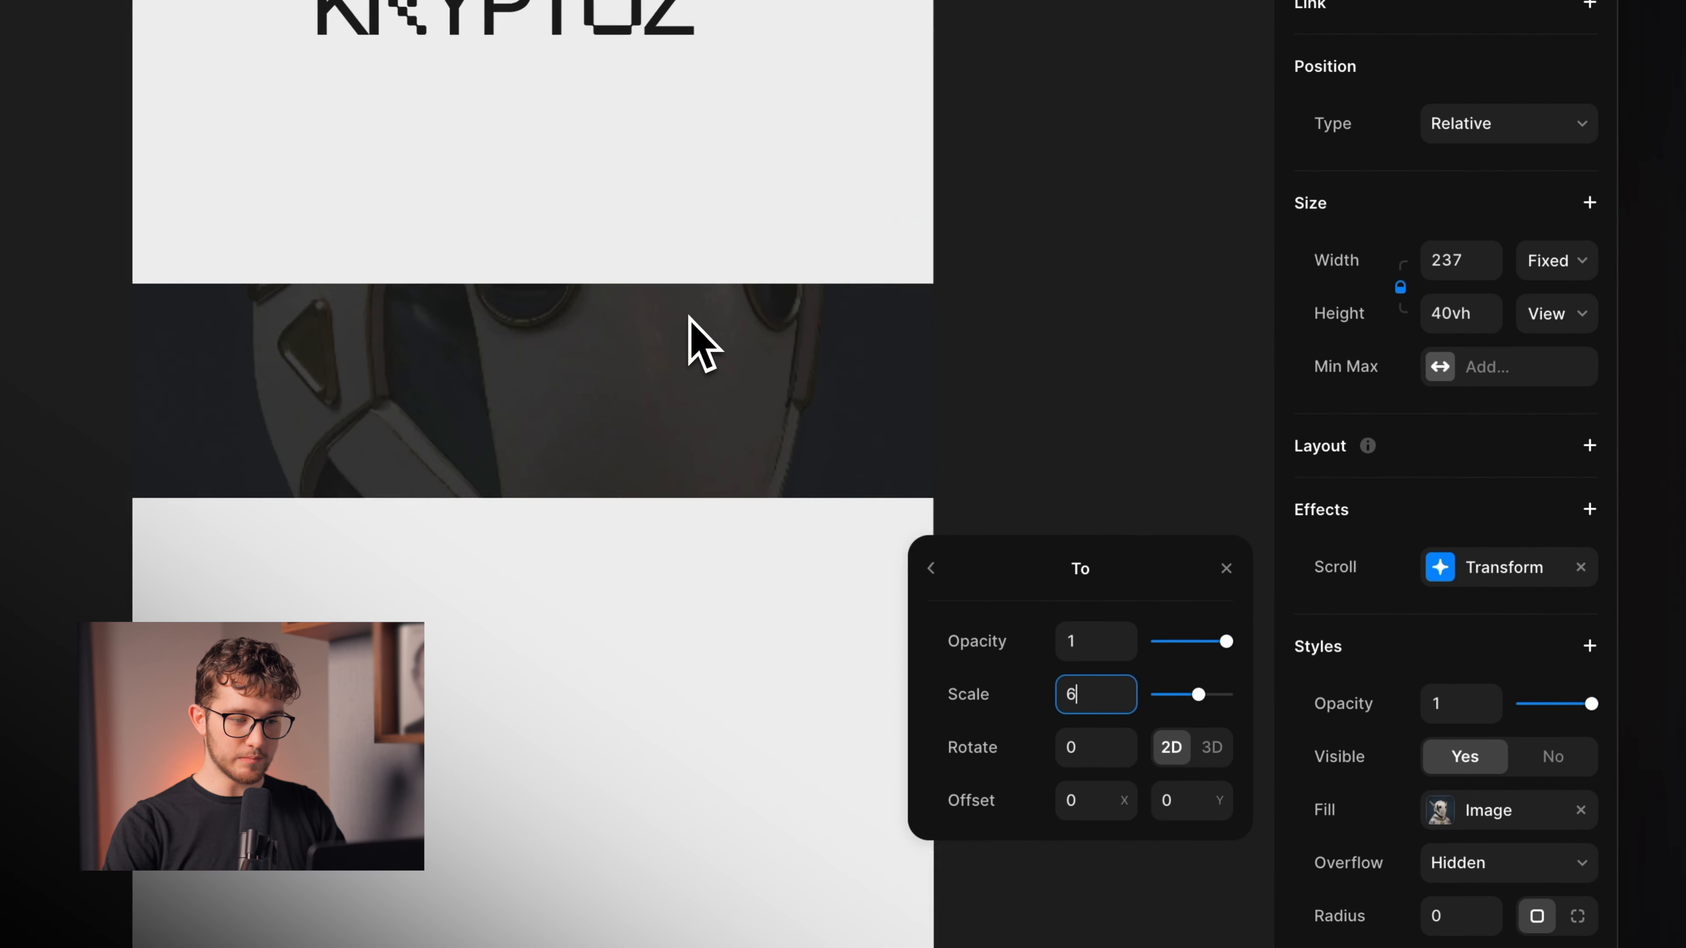
left_click(1221, 565)
left_click(1218, 378)
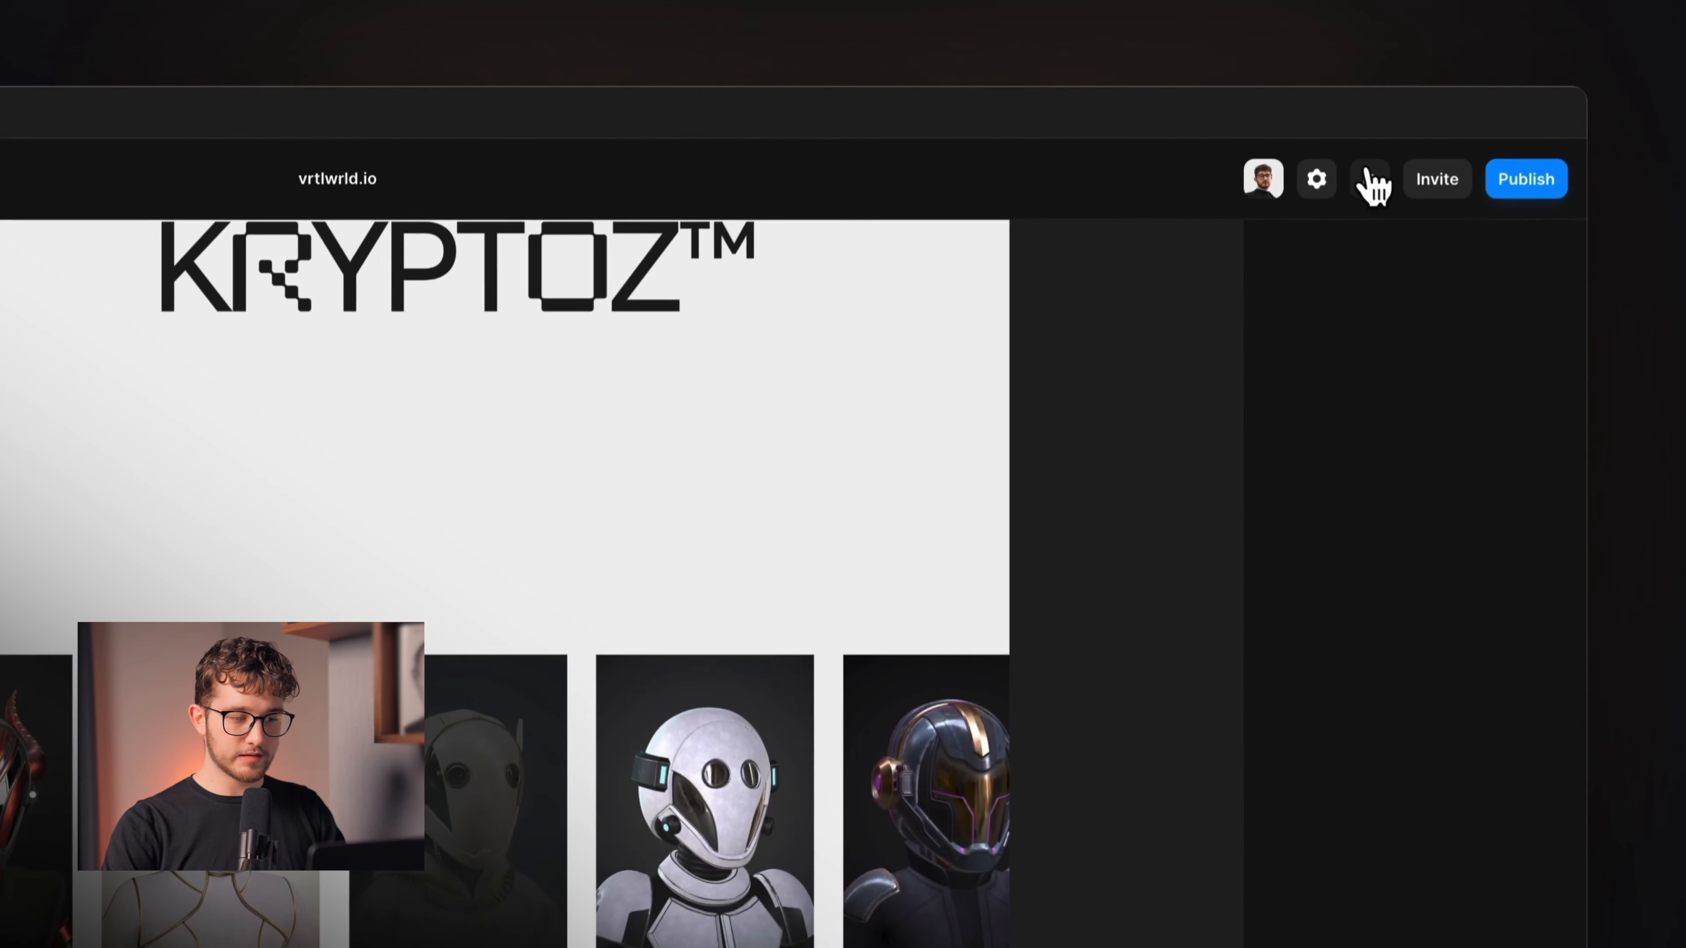
- Preview the page and scroll back and forth through the sticky section to examine the combined Mask and image zoom and the text section after it
left_click(1370, 180)
scroll(492, 856, "down", 15)
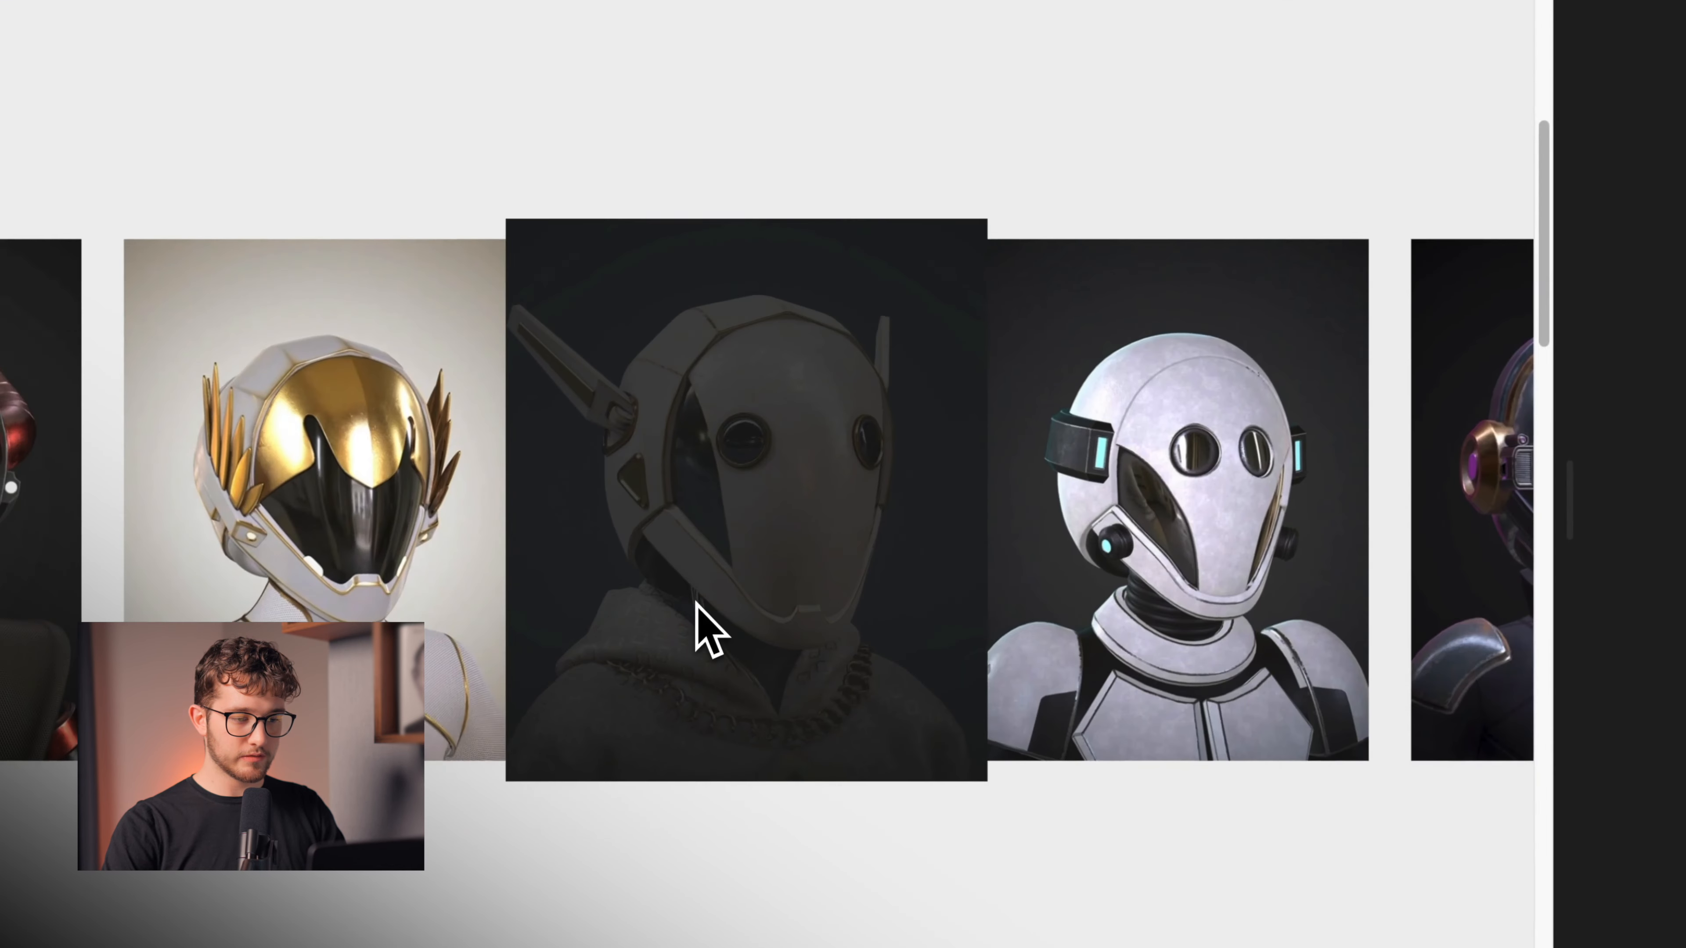
scroll(714, 624, "down", 10)
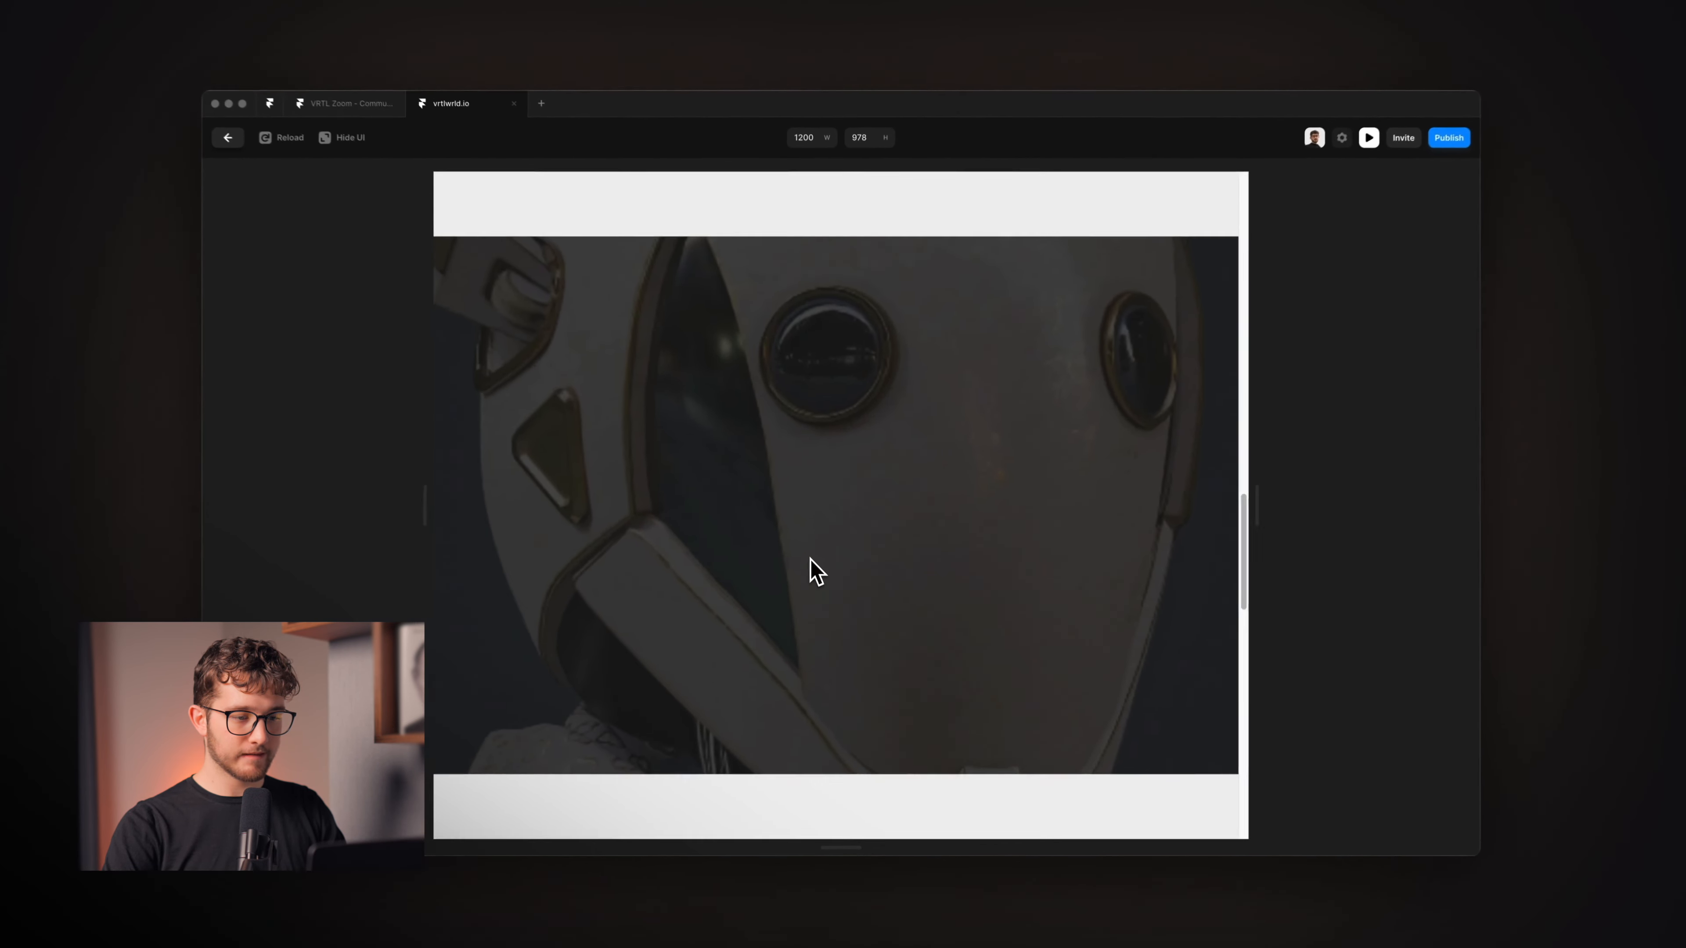
scroll(818, 570, "down", 3)
scroll(818, 570, "up", 8)
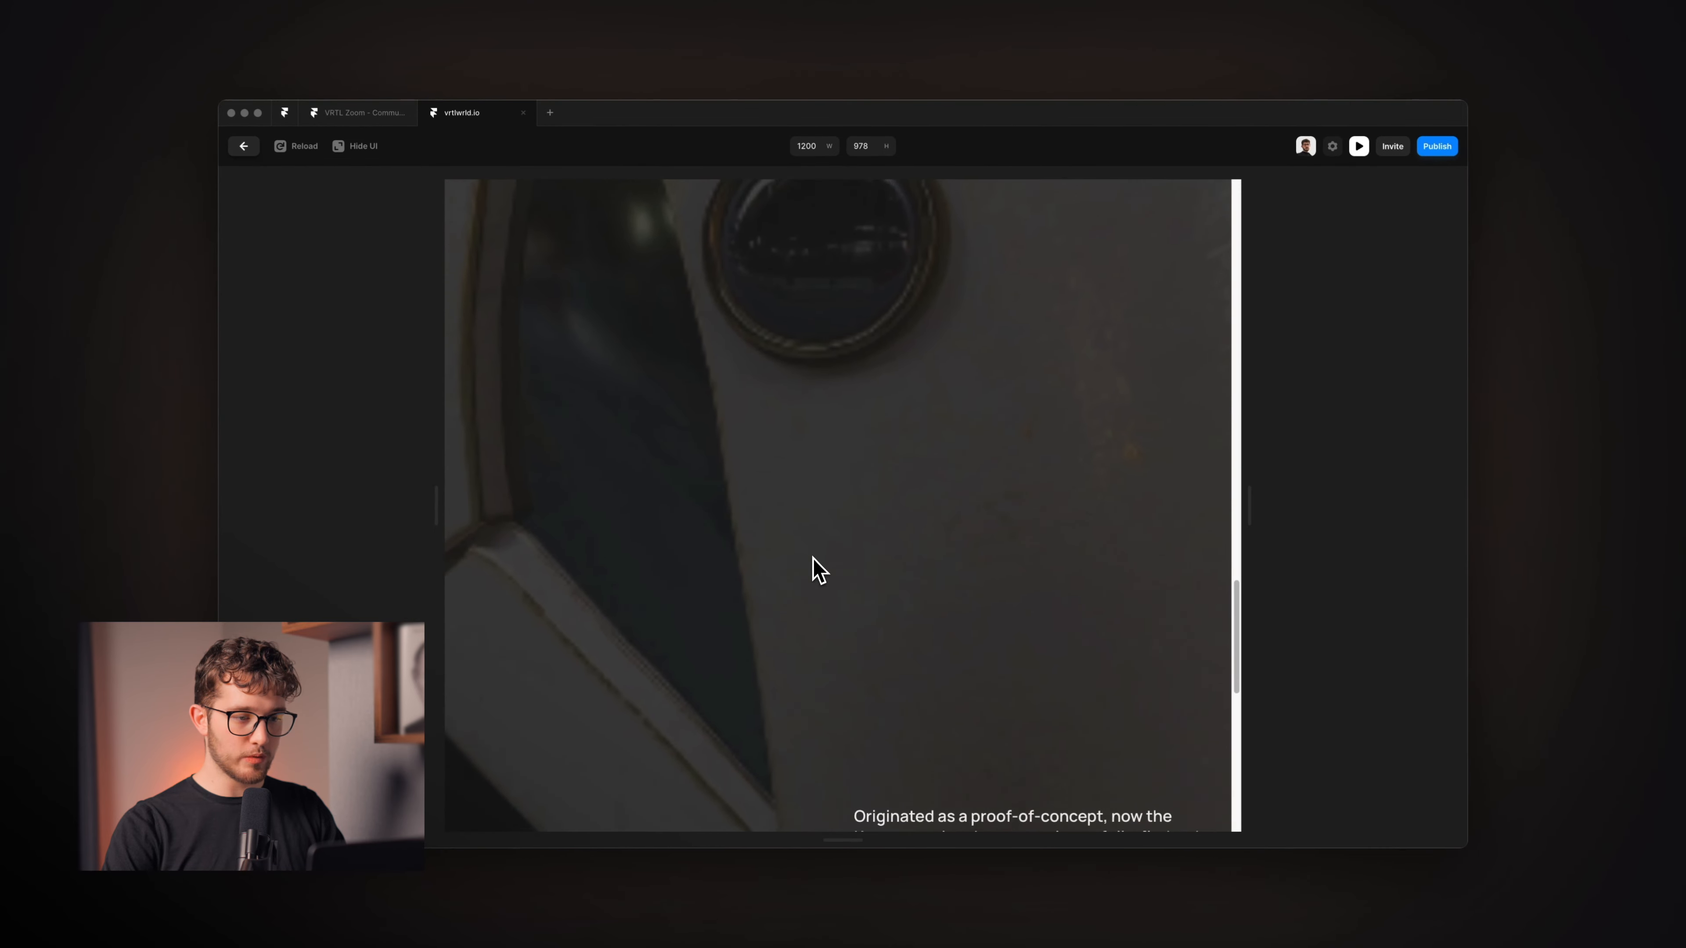
scroll(812, 556, "down", 3)
scroll(812, 557, "up", 6)
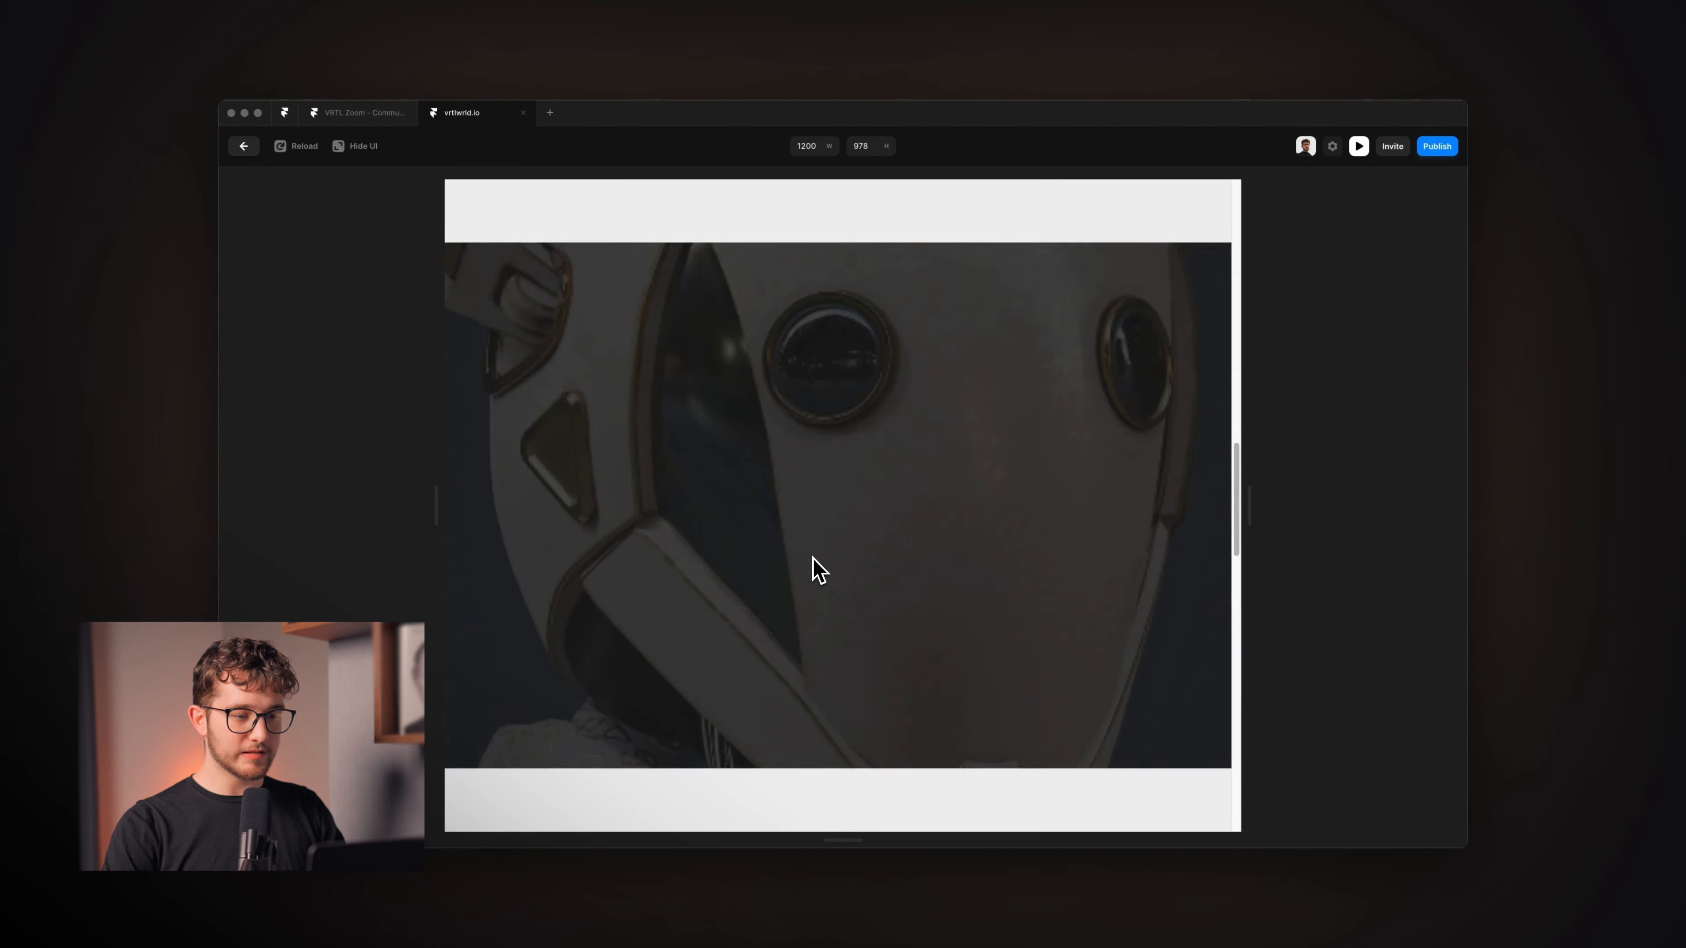
scroll(812, 557, "down", 5)
scroll(818, 569, "up", 5)
scroll(818, 570, "down", 5)
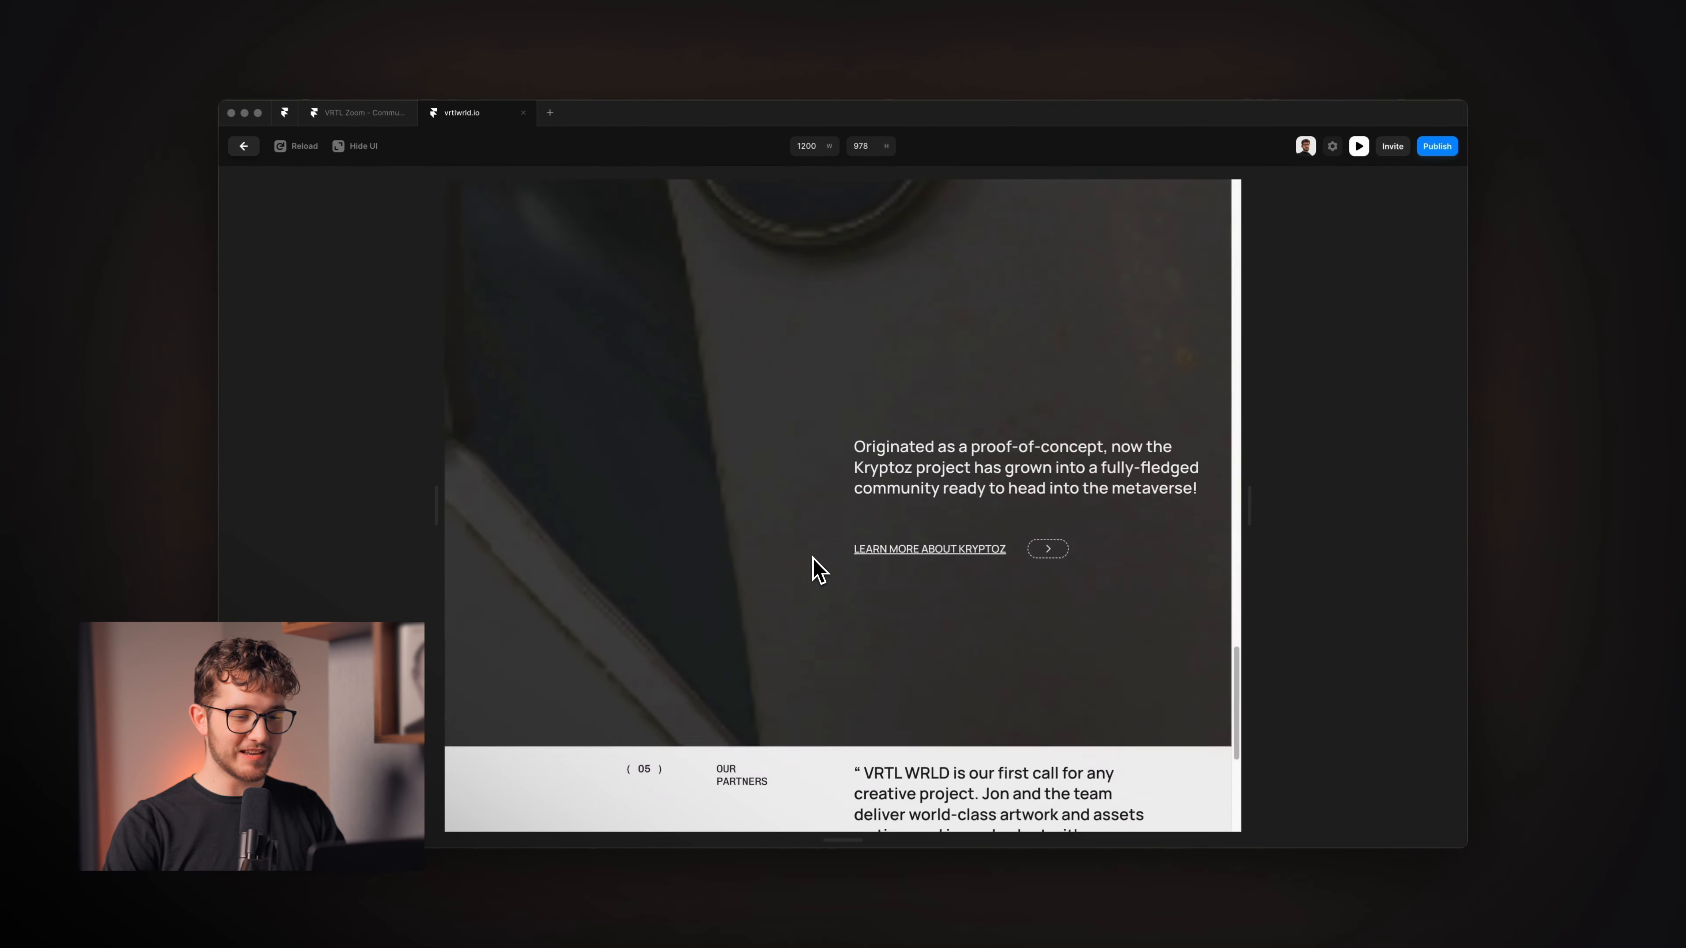
scroll(818, 570, "up", 2)
scroll(819, 569, "down", 3)
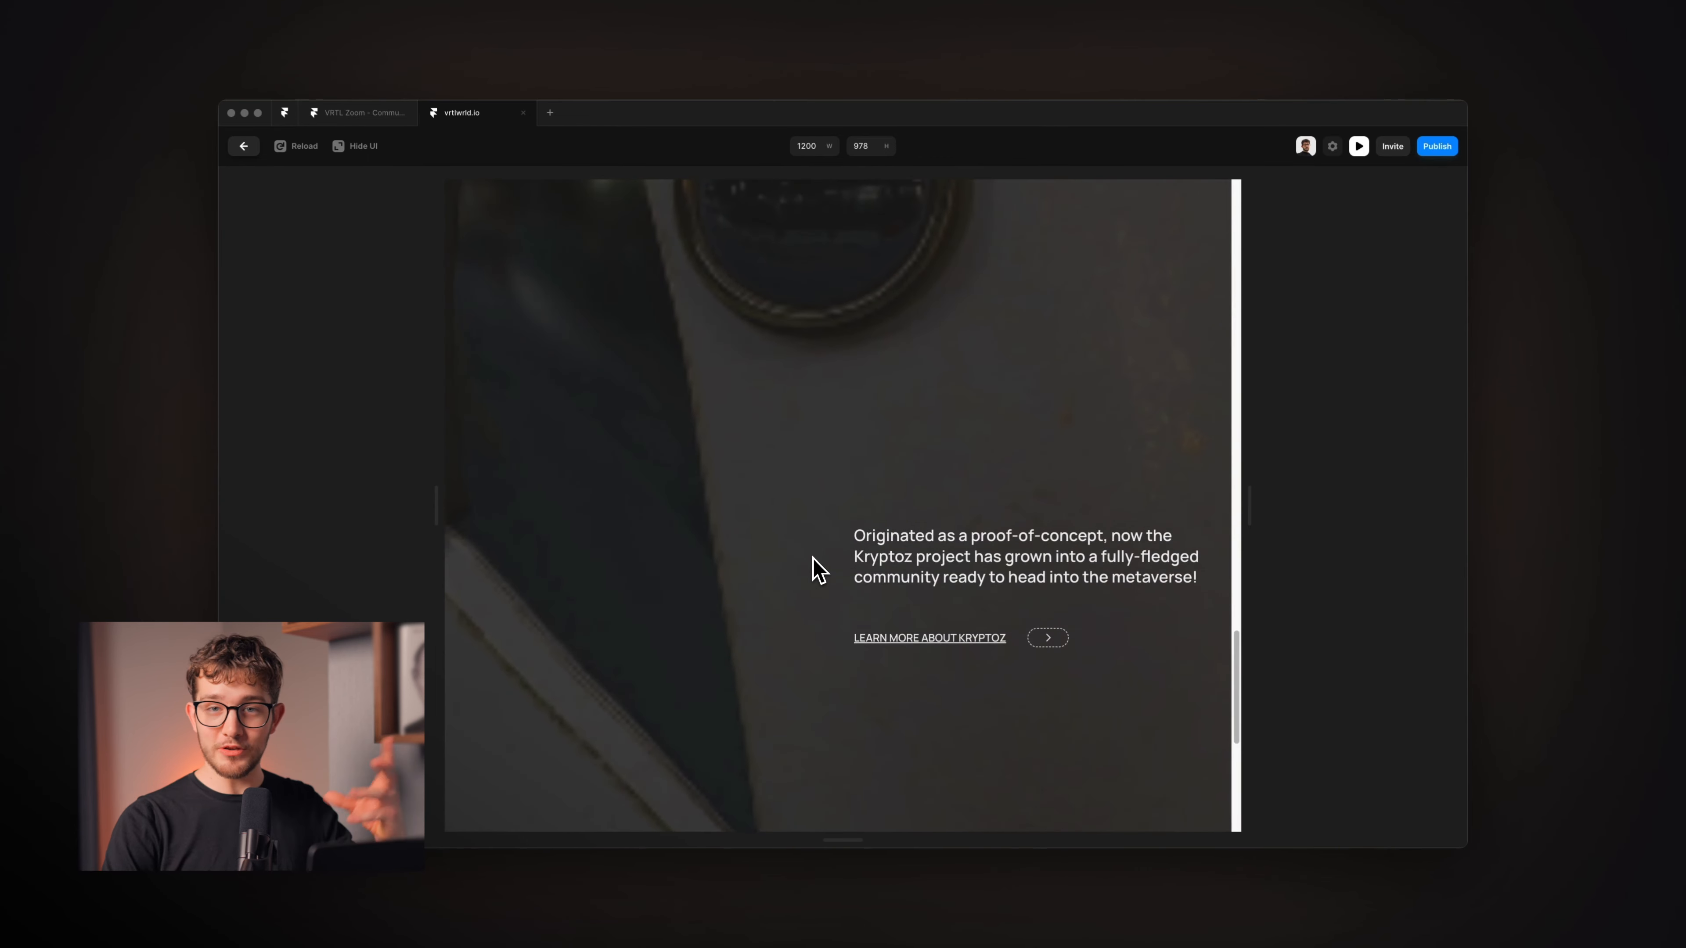
scroll(819, 570, "down", 3)
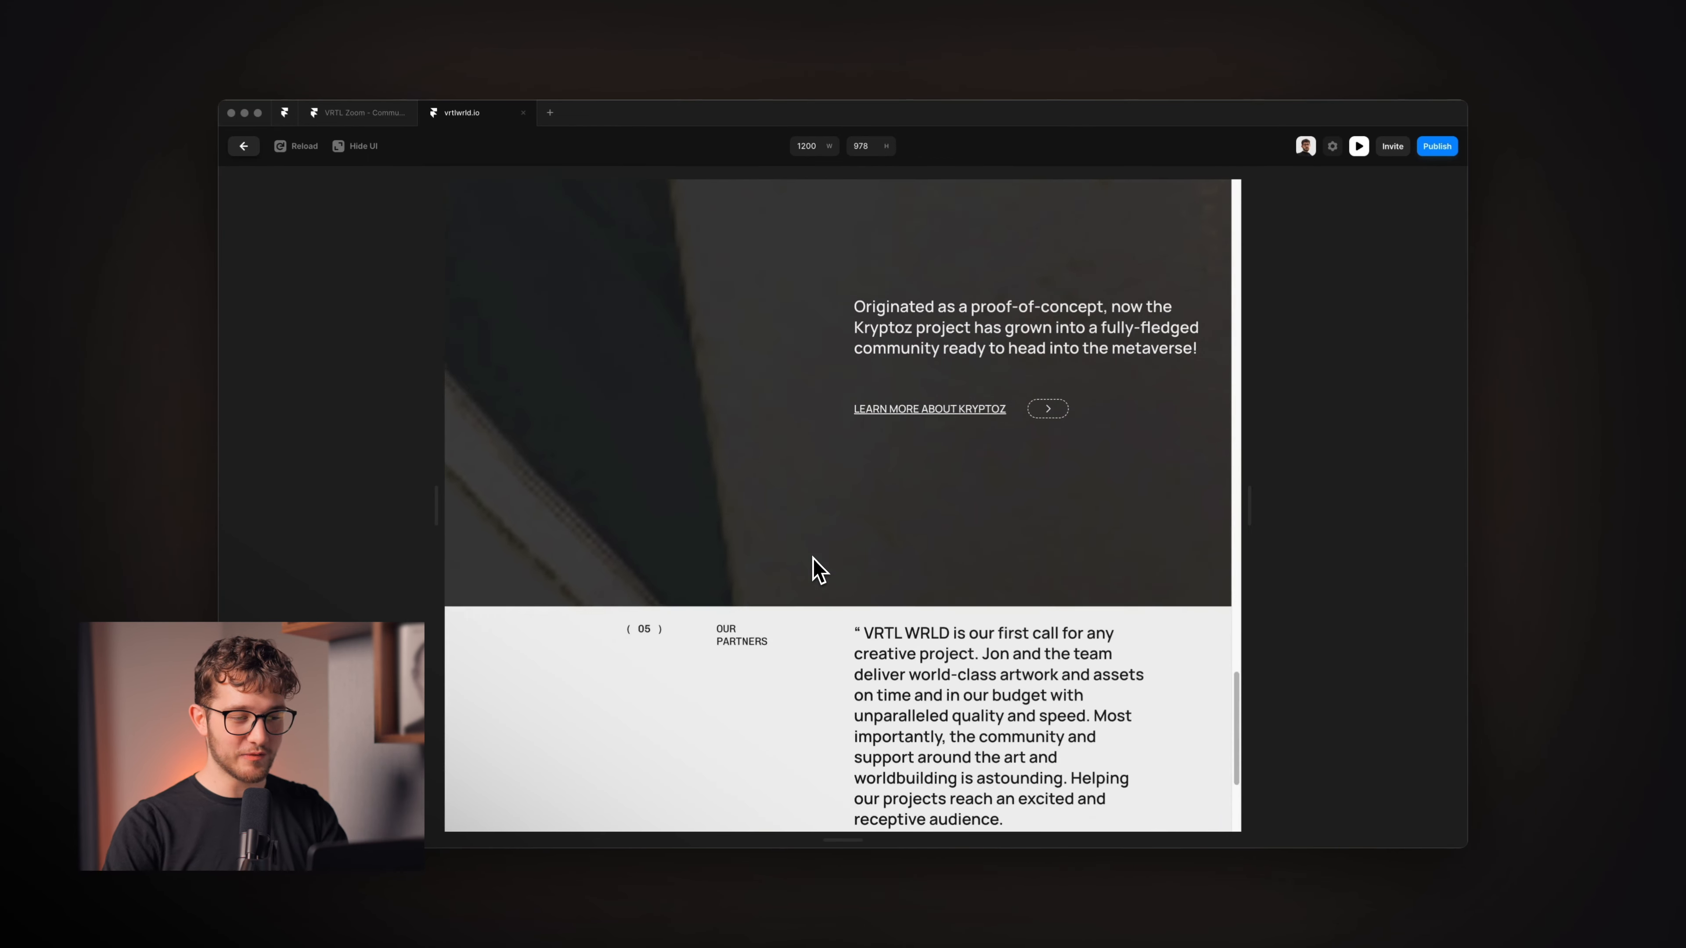
scroll(819, 569, "up", 6)
scroll(819, 570, "up", 5)
scroll(818, 570, "down", 8)
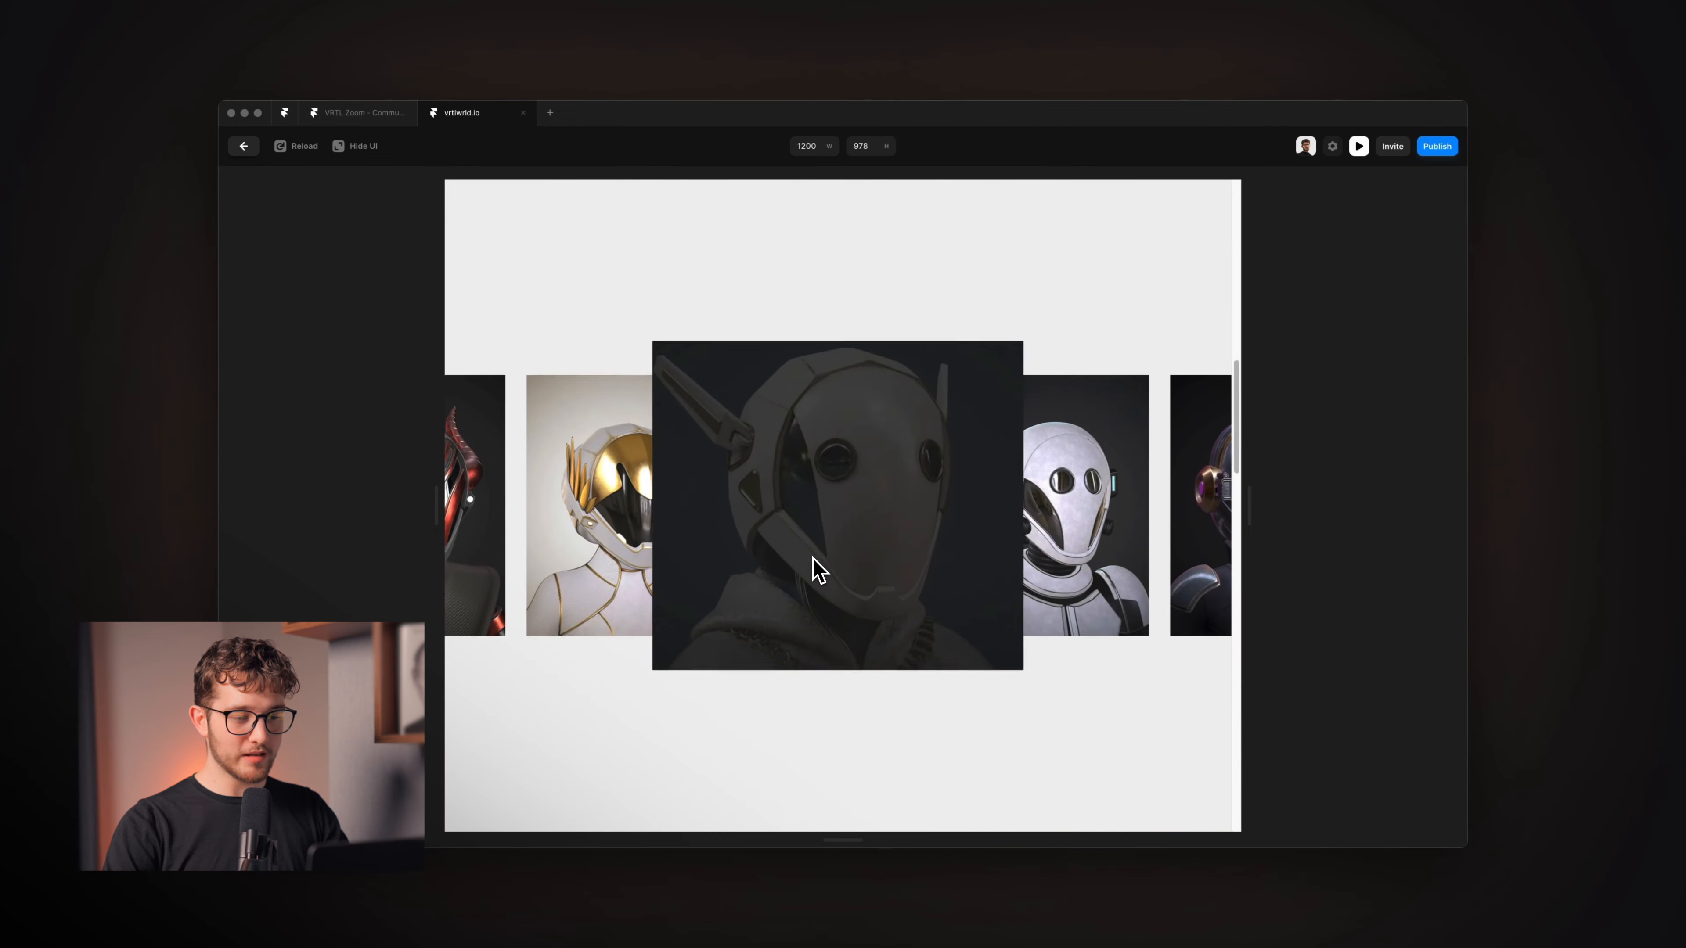
scroll(818, 570, "up", 6)
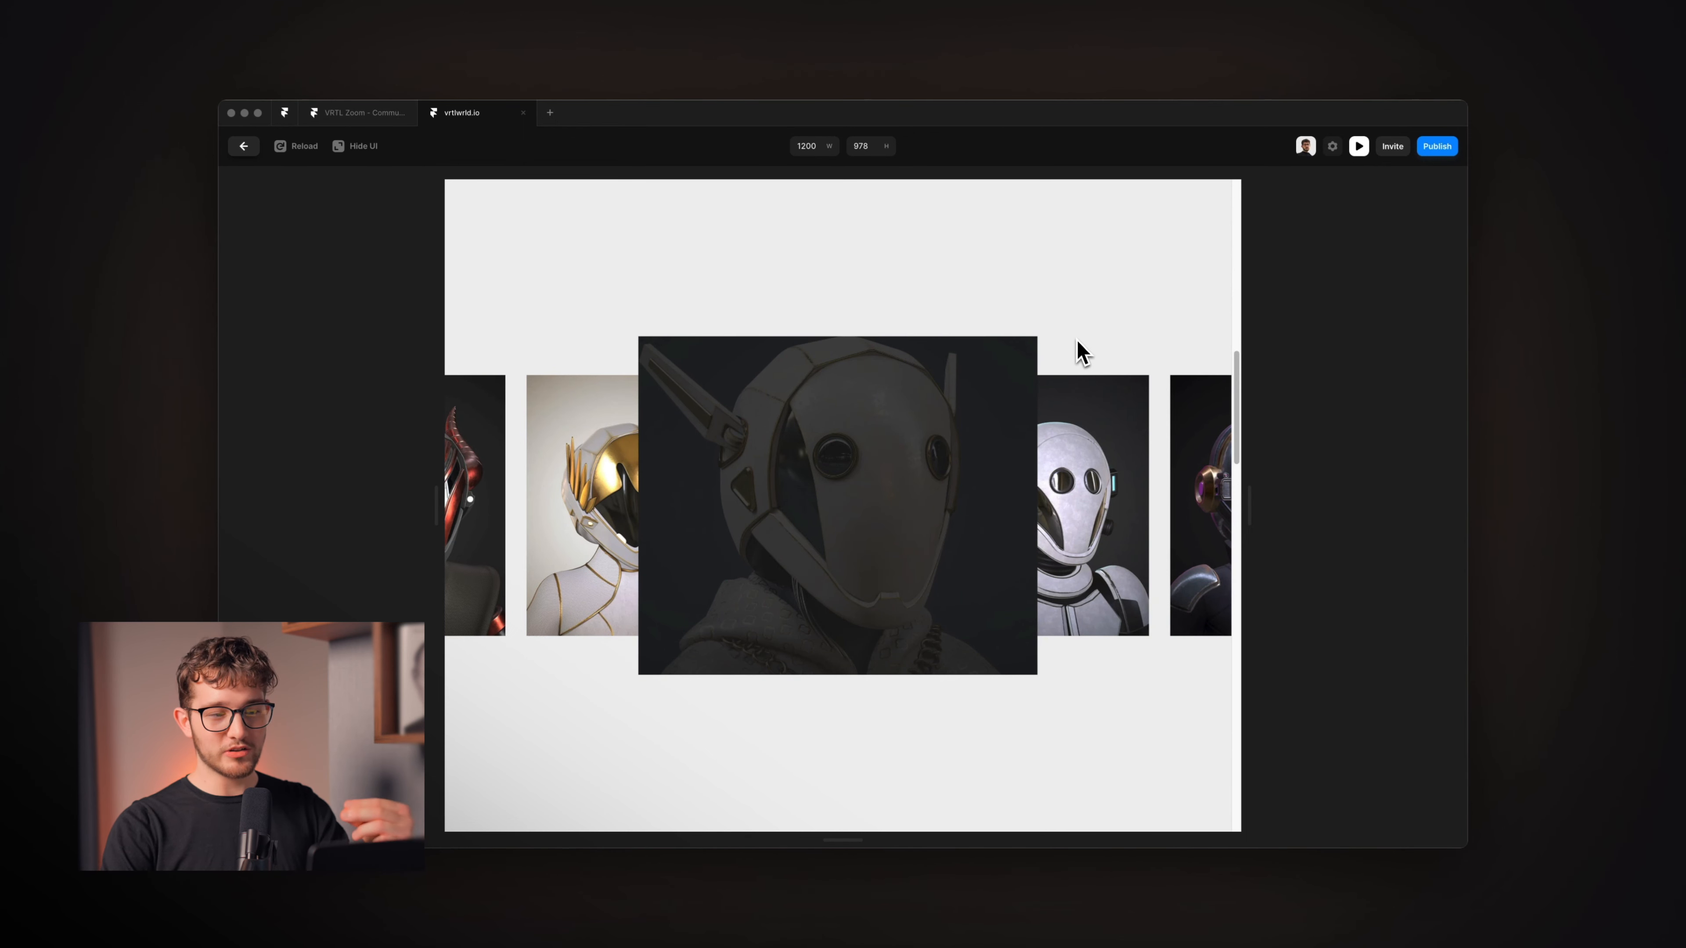
- Wrap the image inside the Mask in a new stack and name the stack Wrap
left_click(1359, 146)
left_click(921, 444)
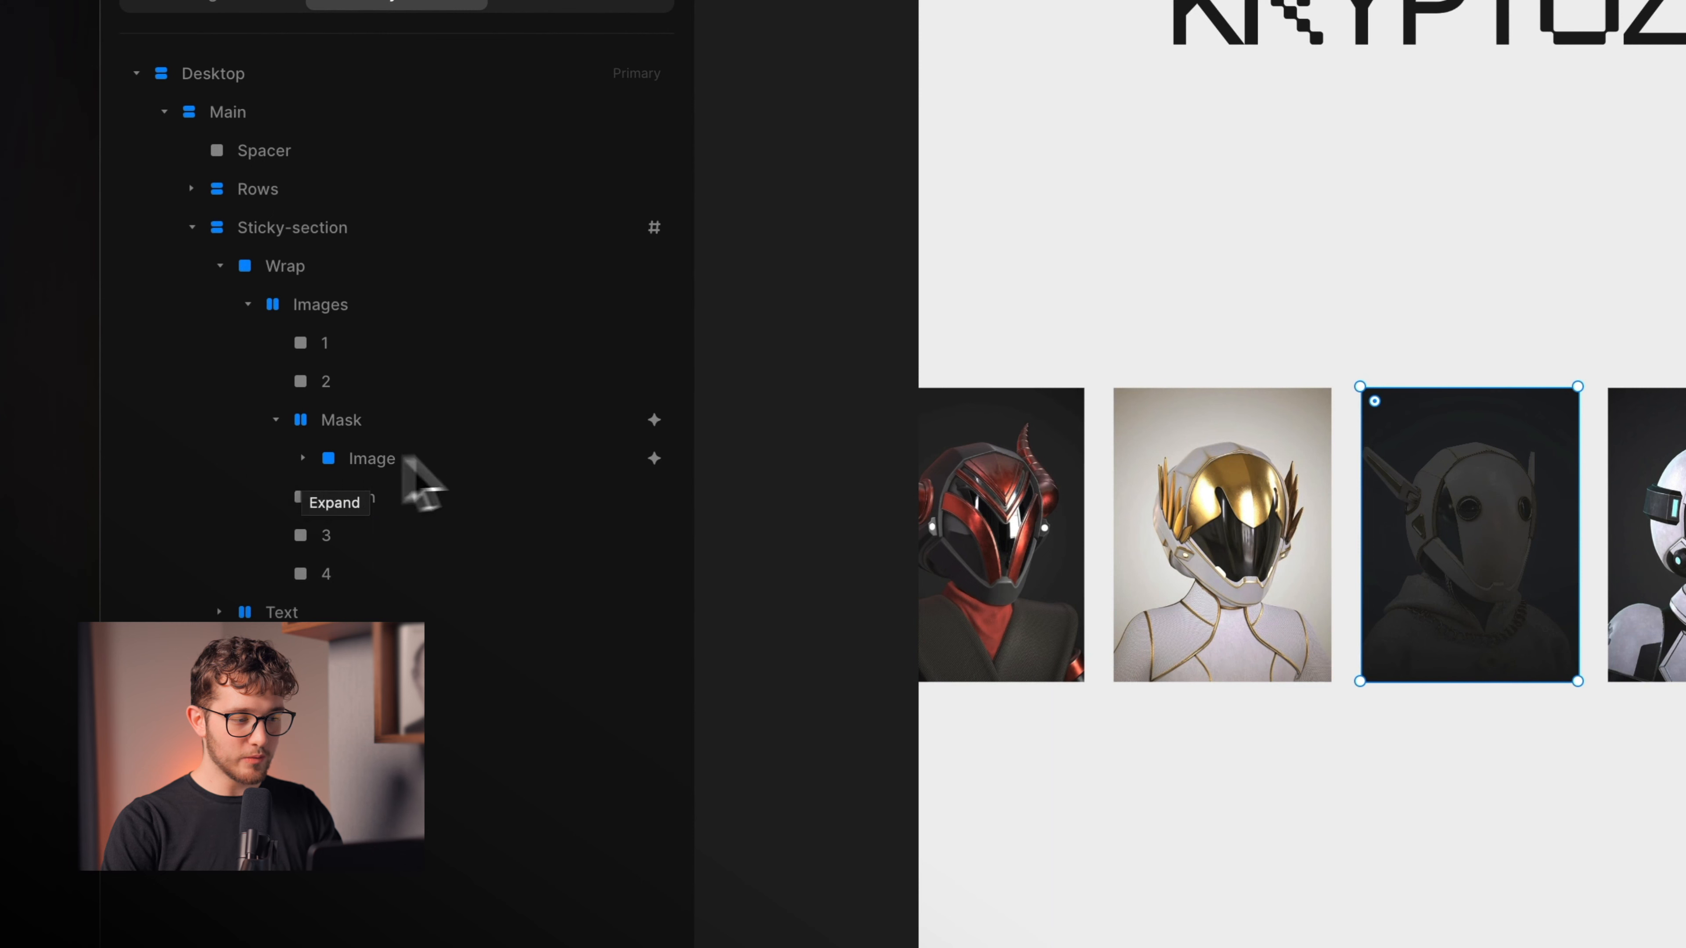
left_click(443, 459)
left_click(305, 459)
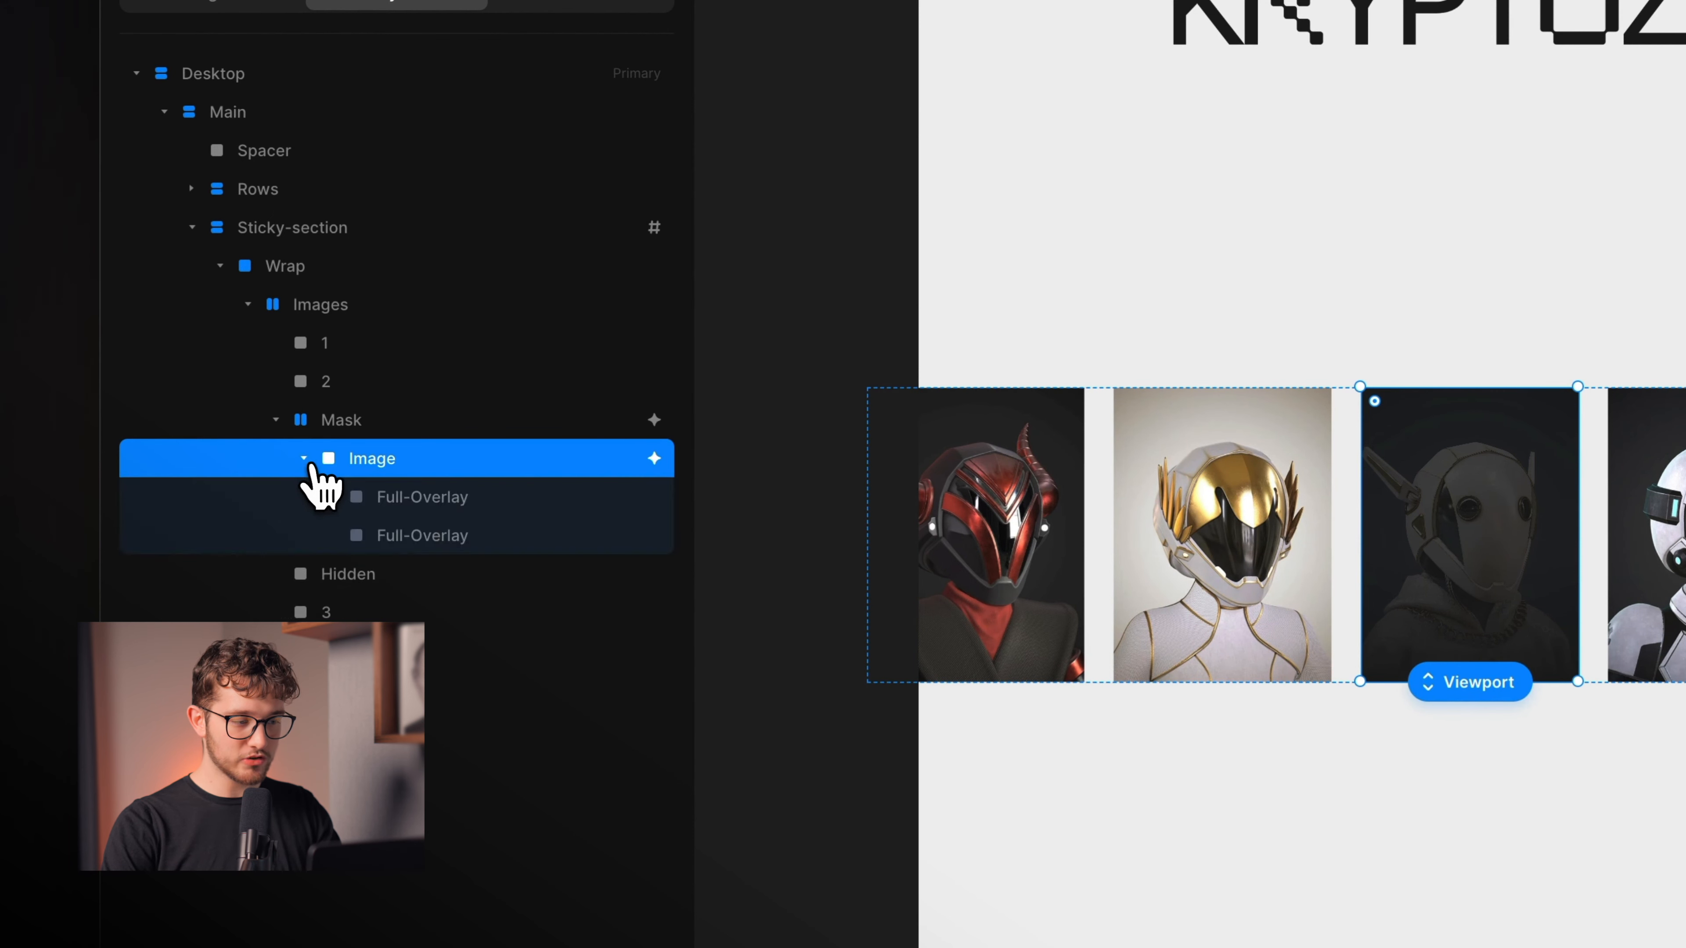
left_click(305, 459)
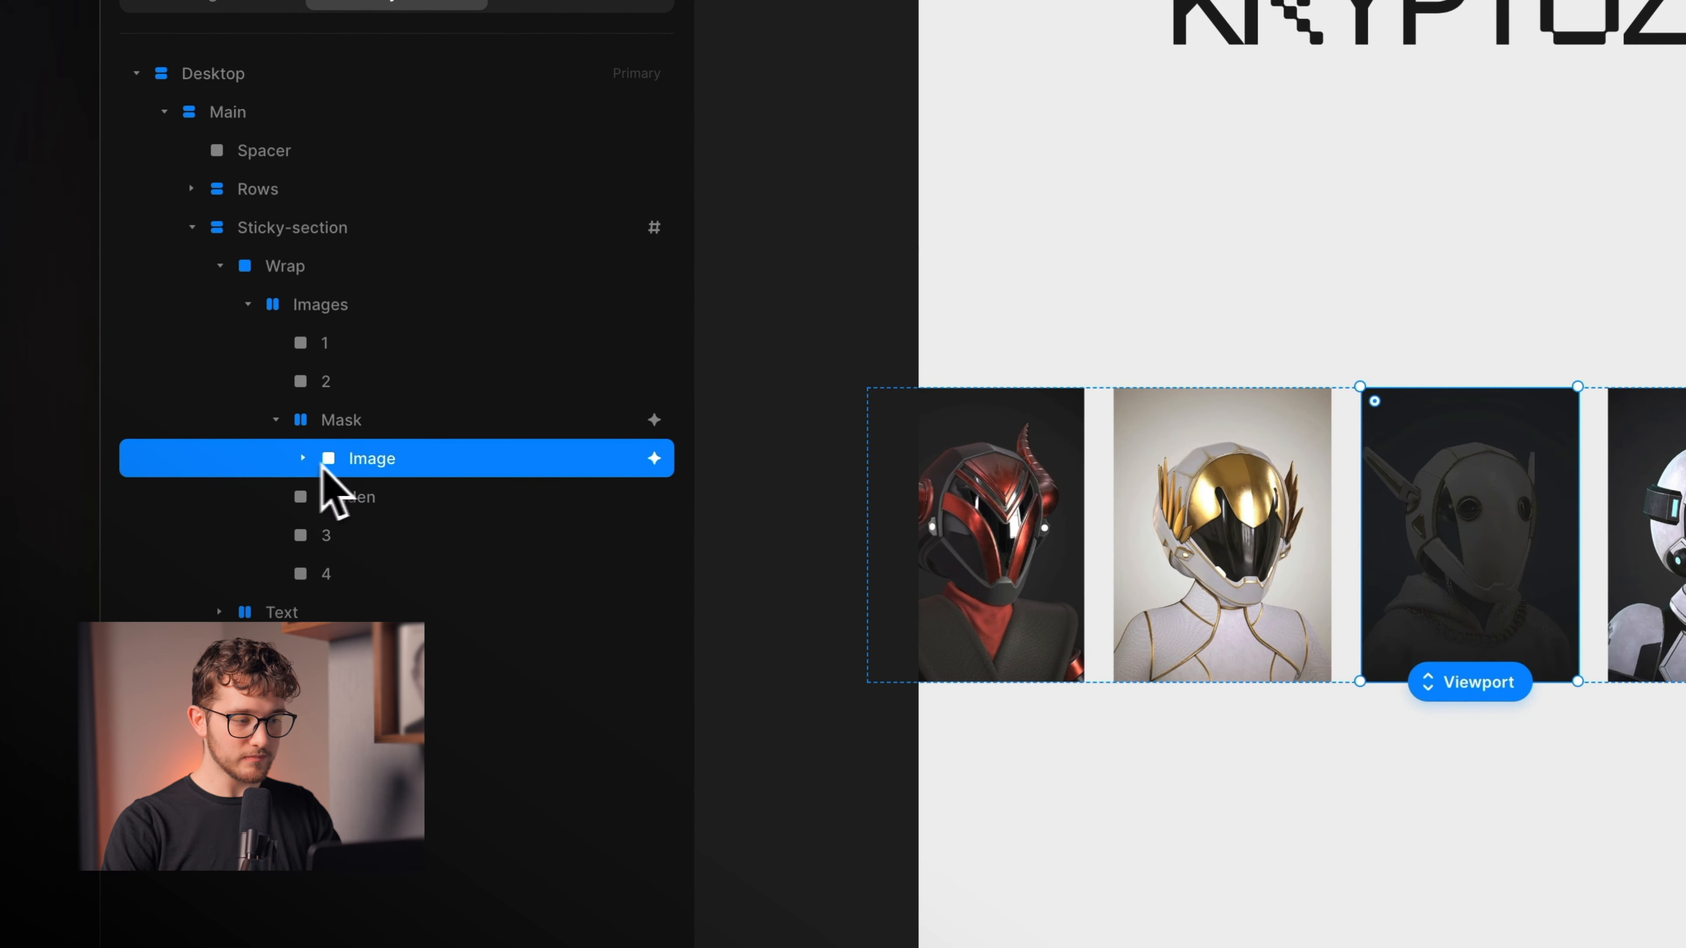
key("alt+super+Return")
double_click(412, 465)
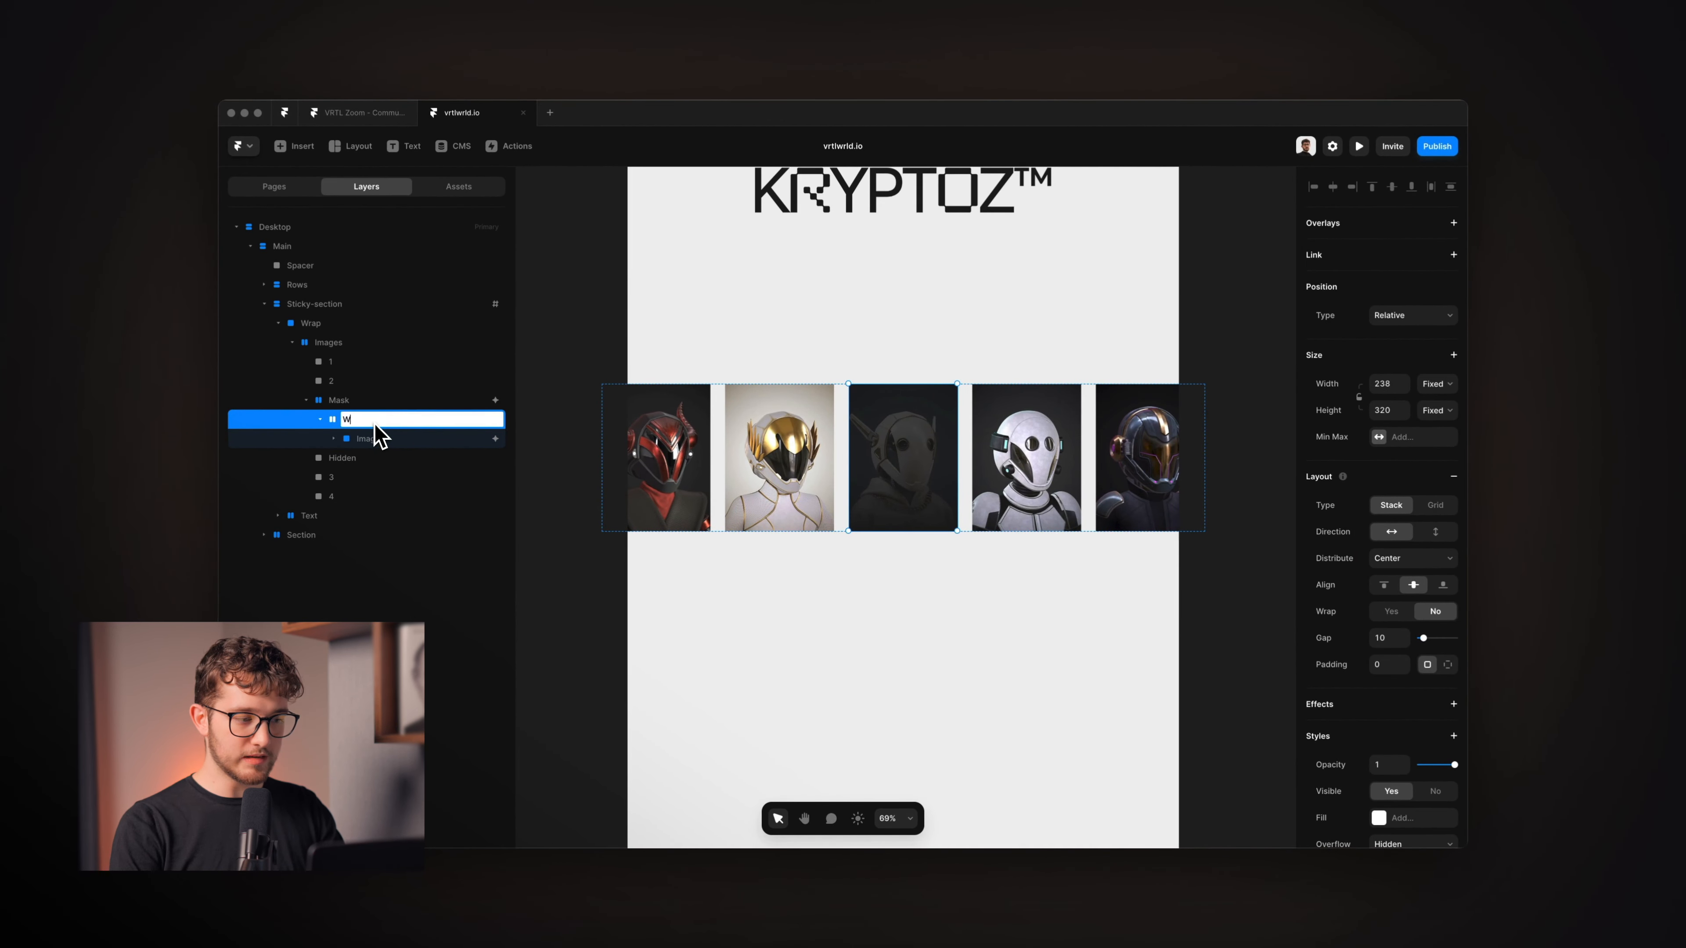
- Copy the effects of the image inside the Mask and paste them onto its parent Wrap stack
left_click(459, 436)
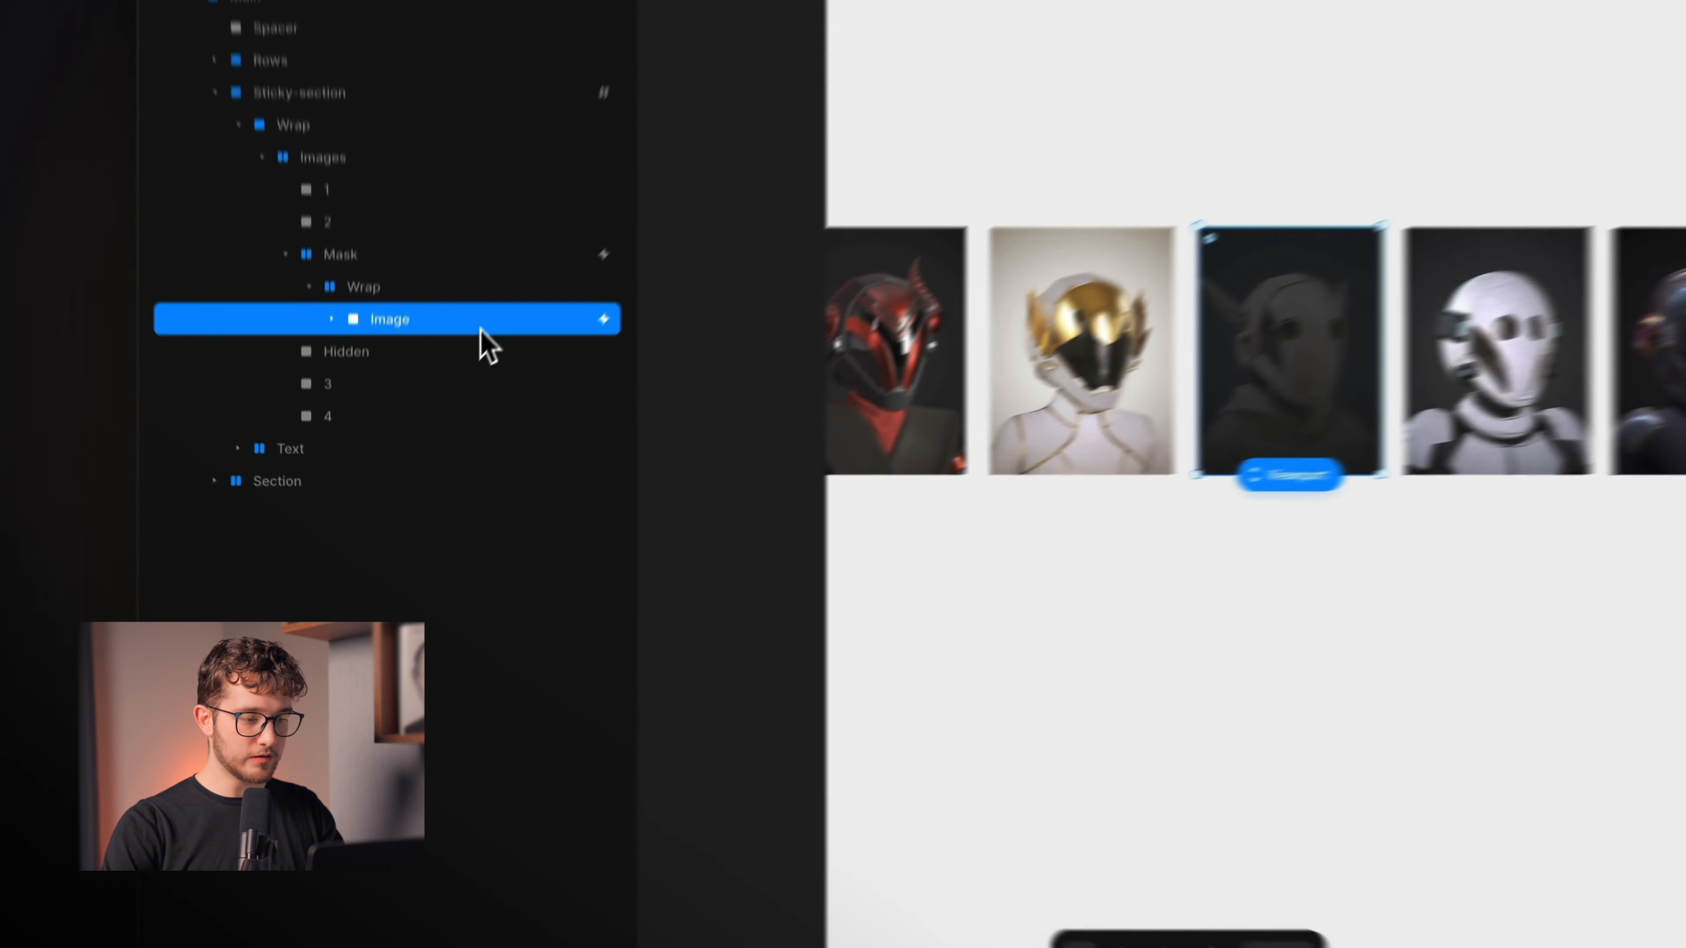
right_click(425, 443)
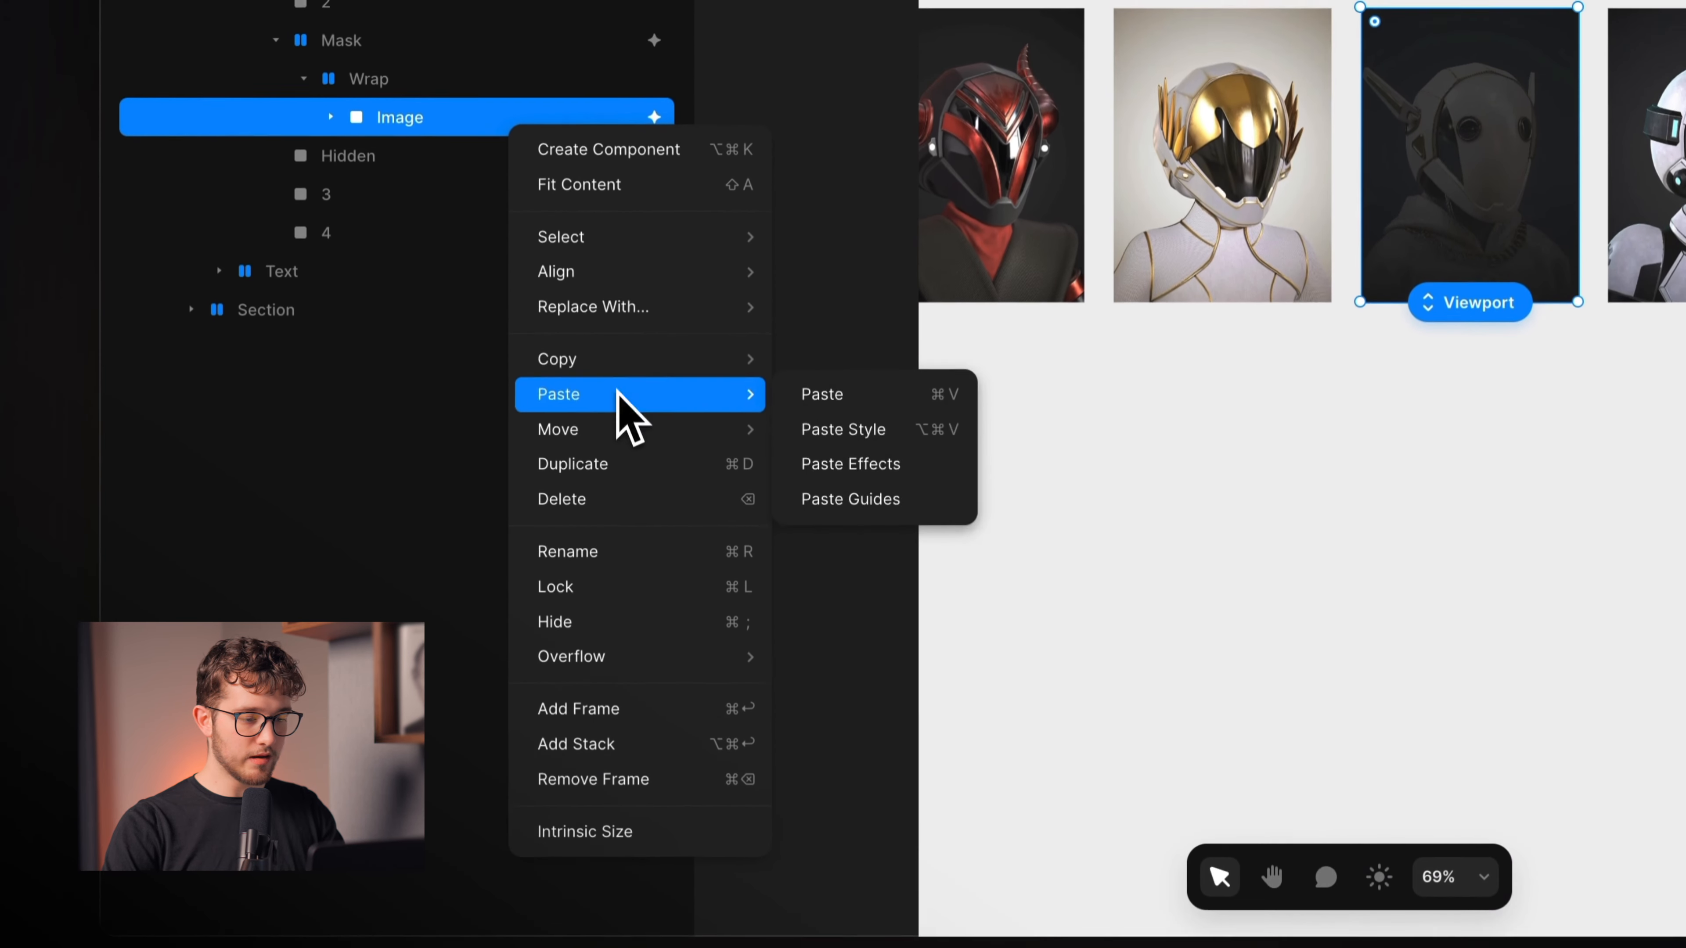
mouse_move(656, 310)
left_click(850, 622)
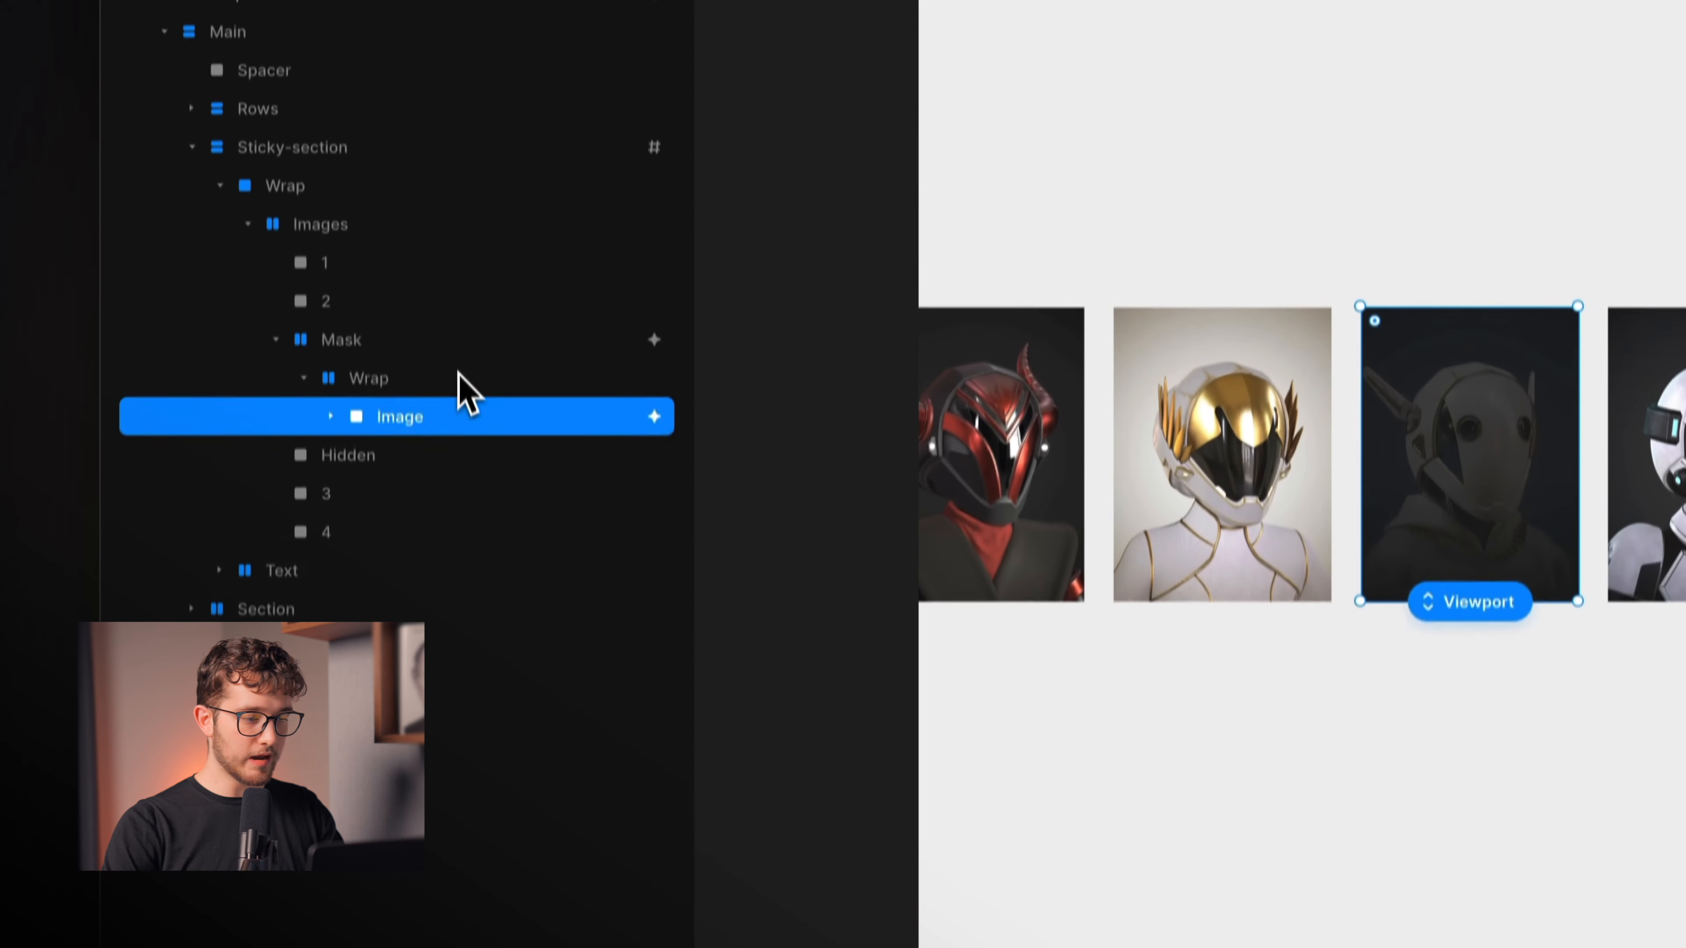
left_click(457, 127)
right_click(452, 126)
mouse_move(550, 671)
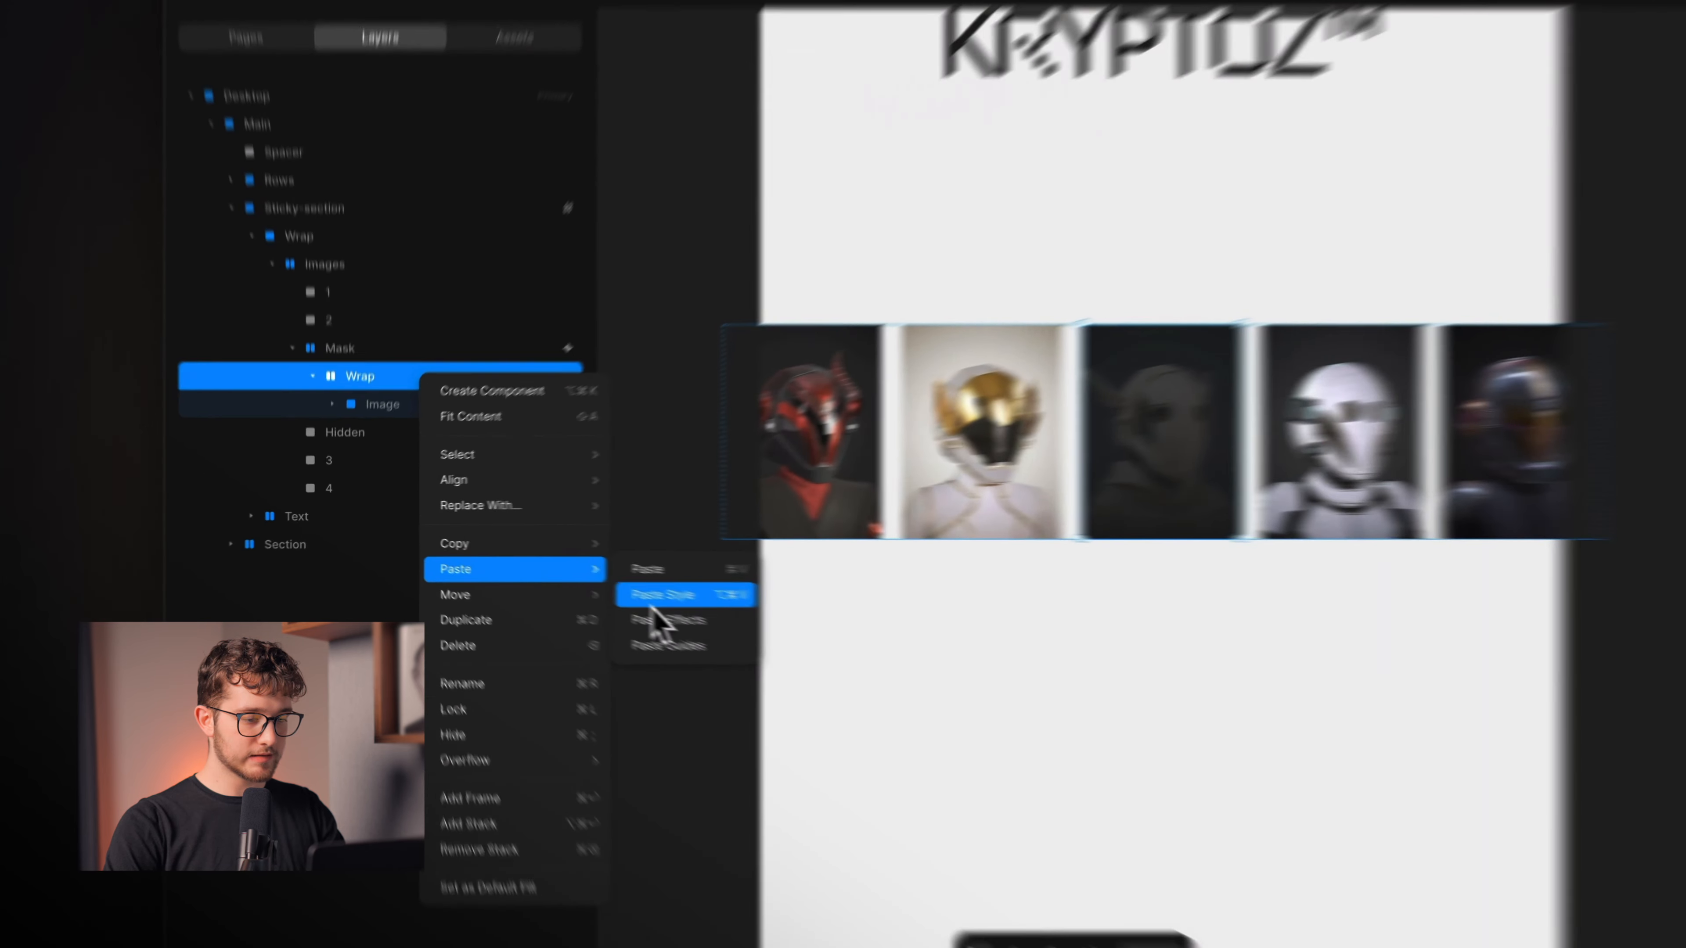
left_click(561, 569)
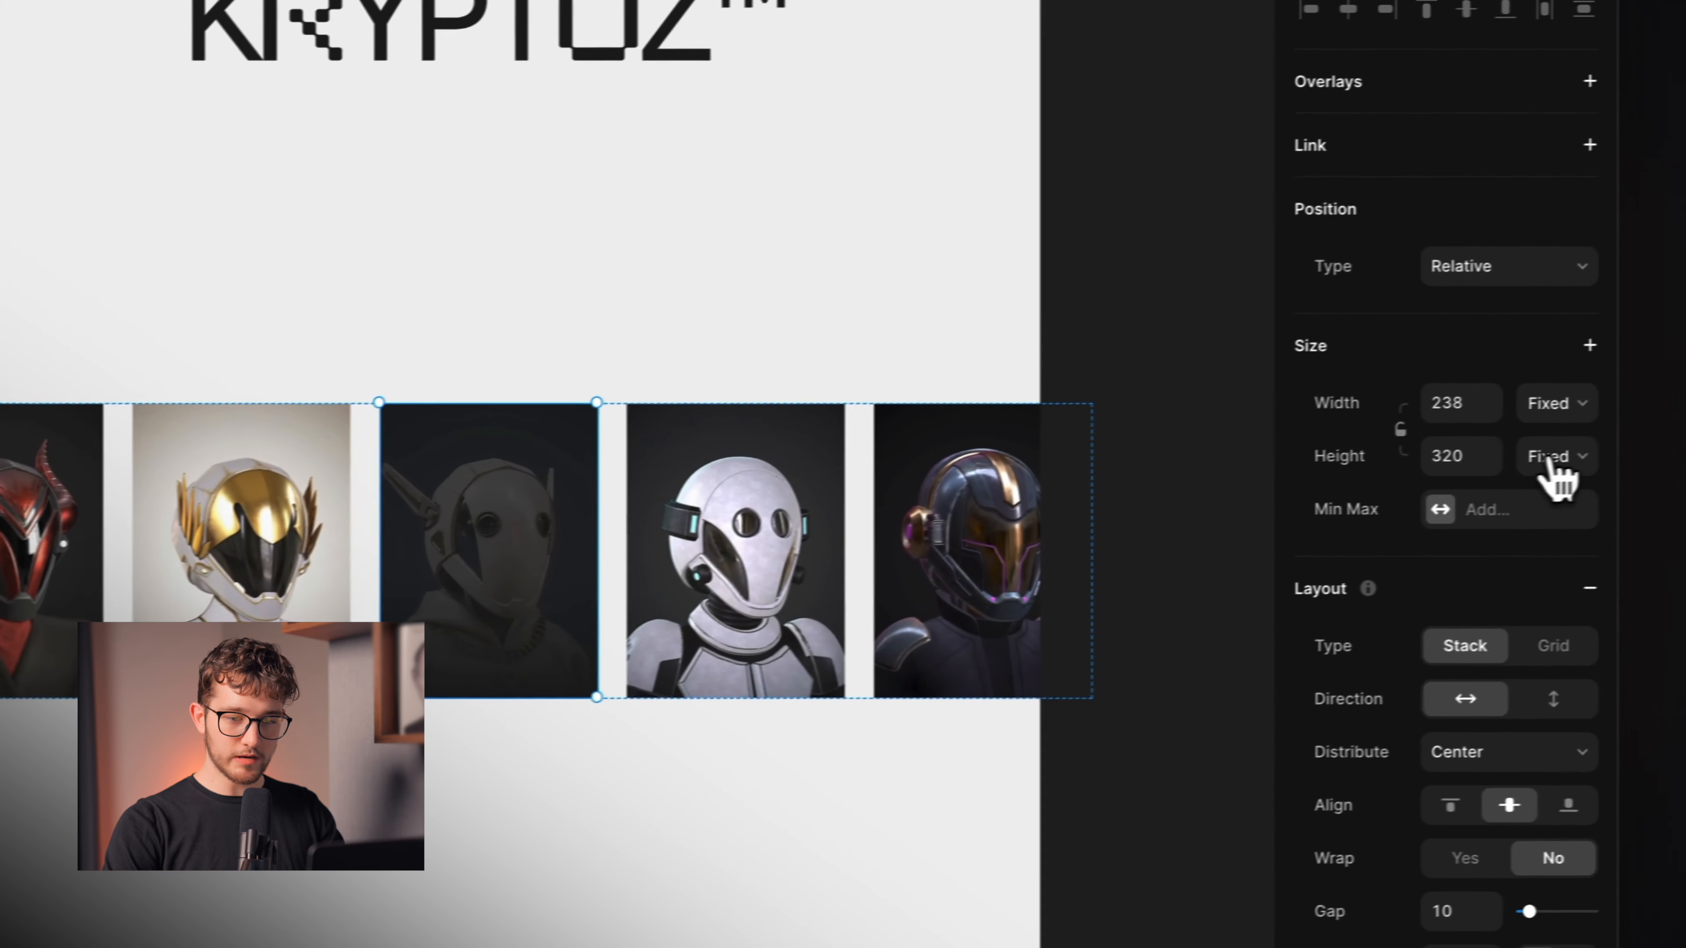
- Set the height of the Wrap stack inside the Mask to 40vh and remove the Scroll Transform effect from the image
left_click(1527, 451)
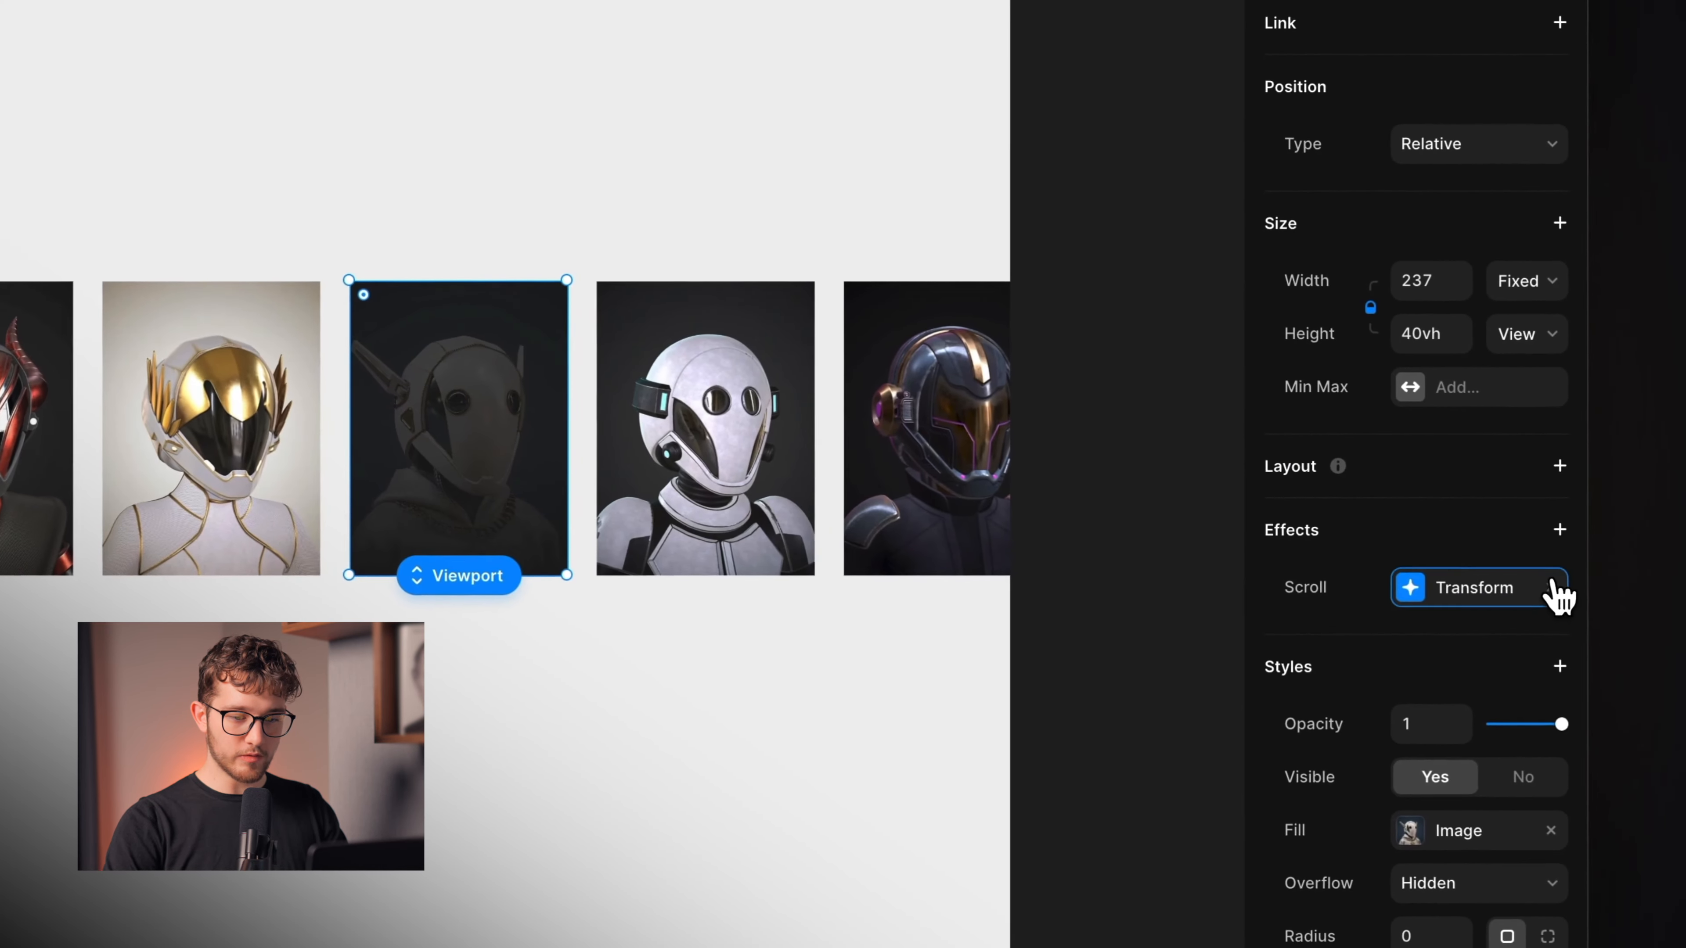
left_click(1552, 586)
- Preview the page and scroll back and forth through the sticky section to check the zoom with the effect on Wrap
left_click(1370, 174)
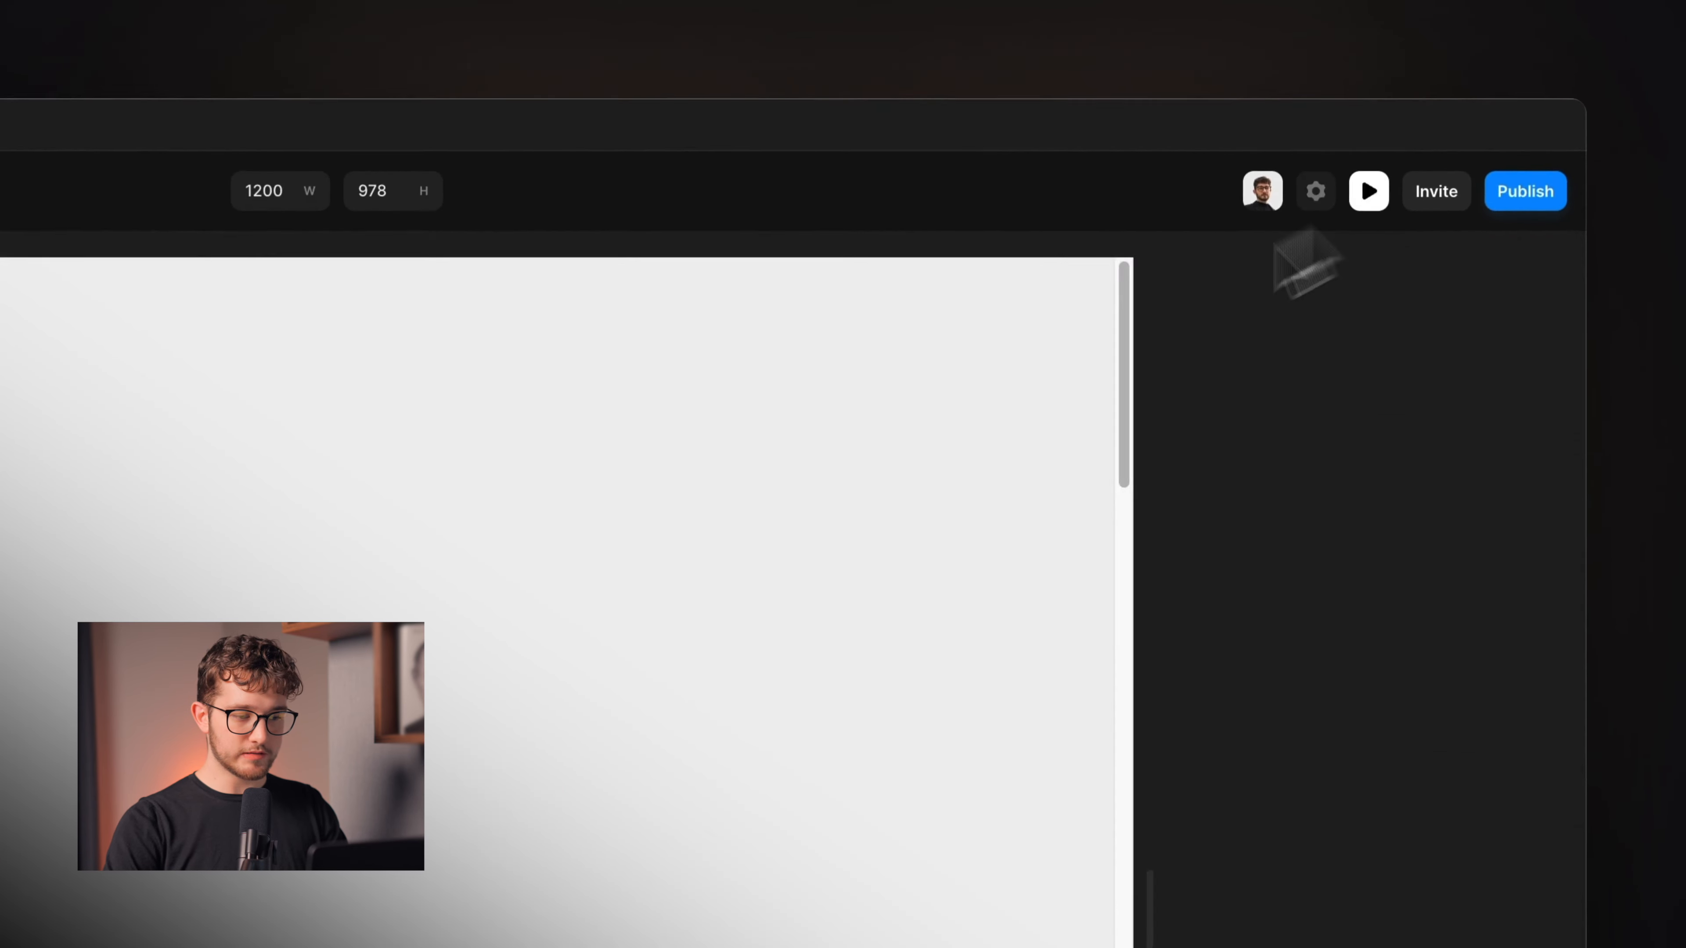
scroll(583, 734, "down", 15)
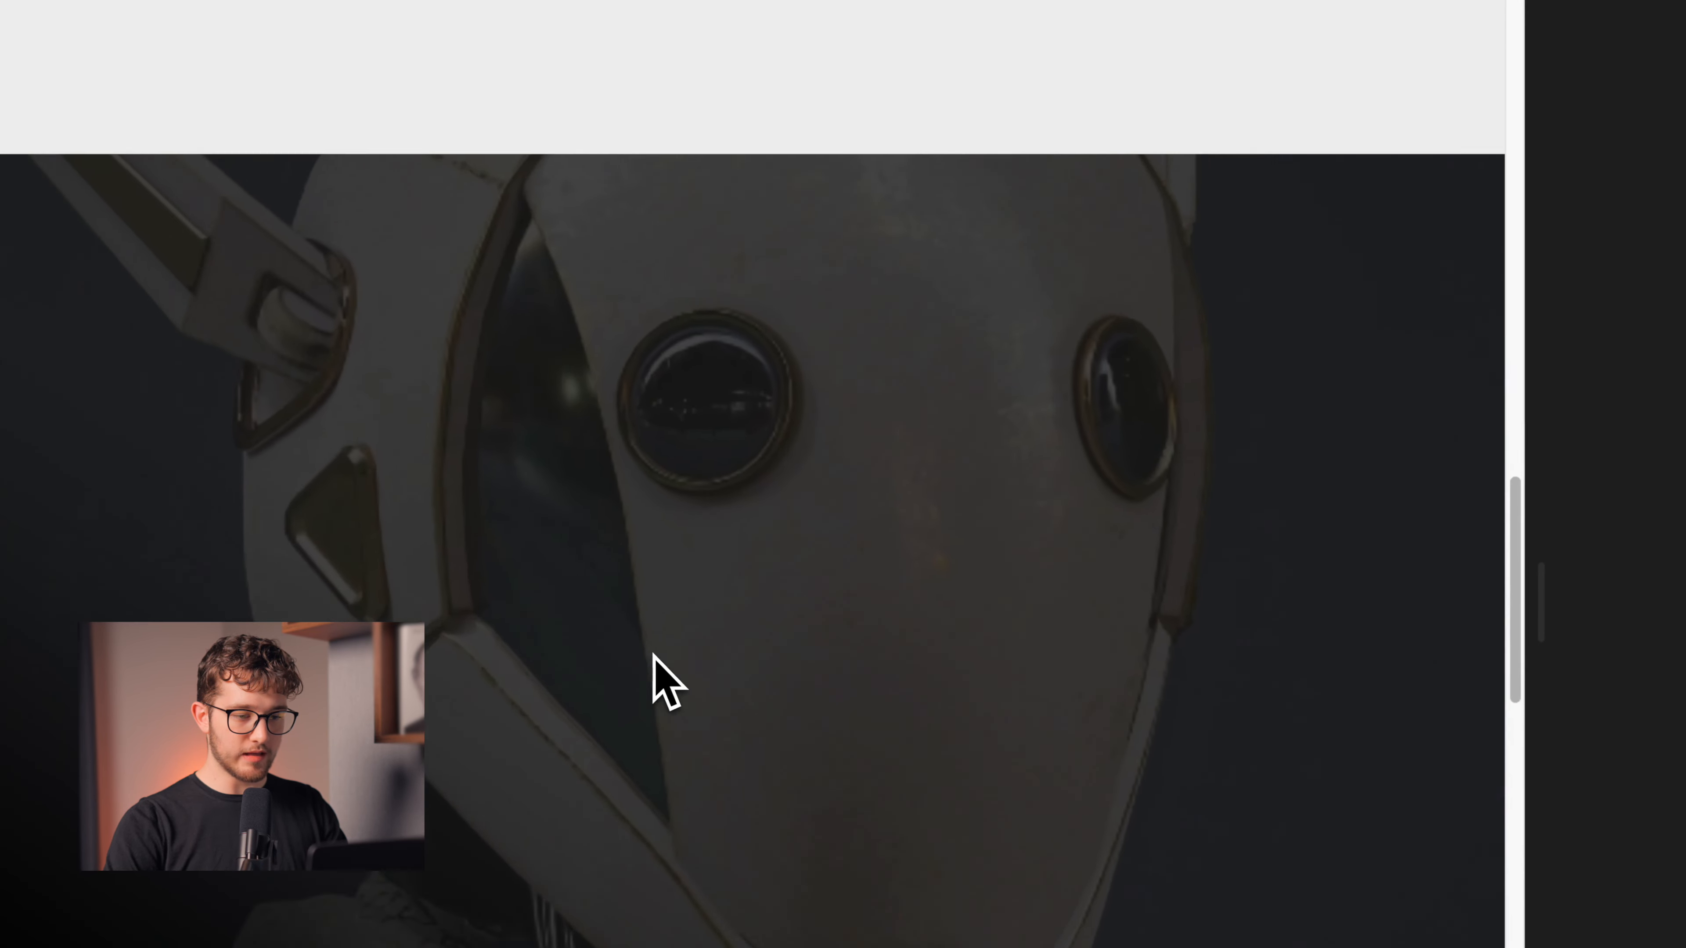
scroll(653, 653, "down", 12)
scroll(653, 653, "up", 9)
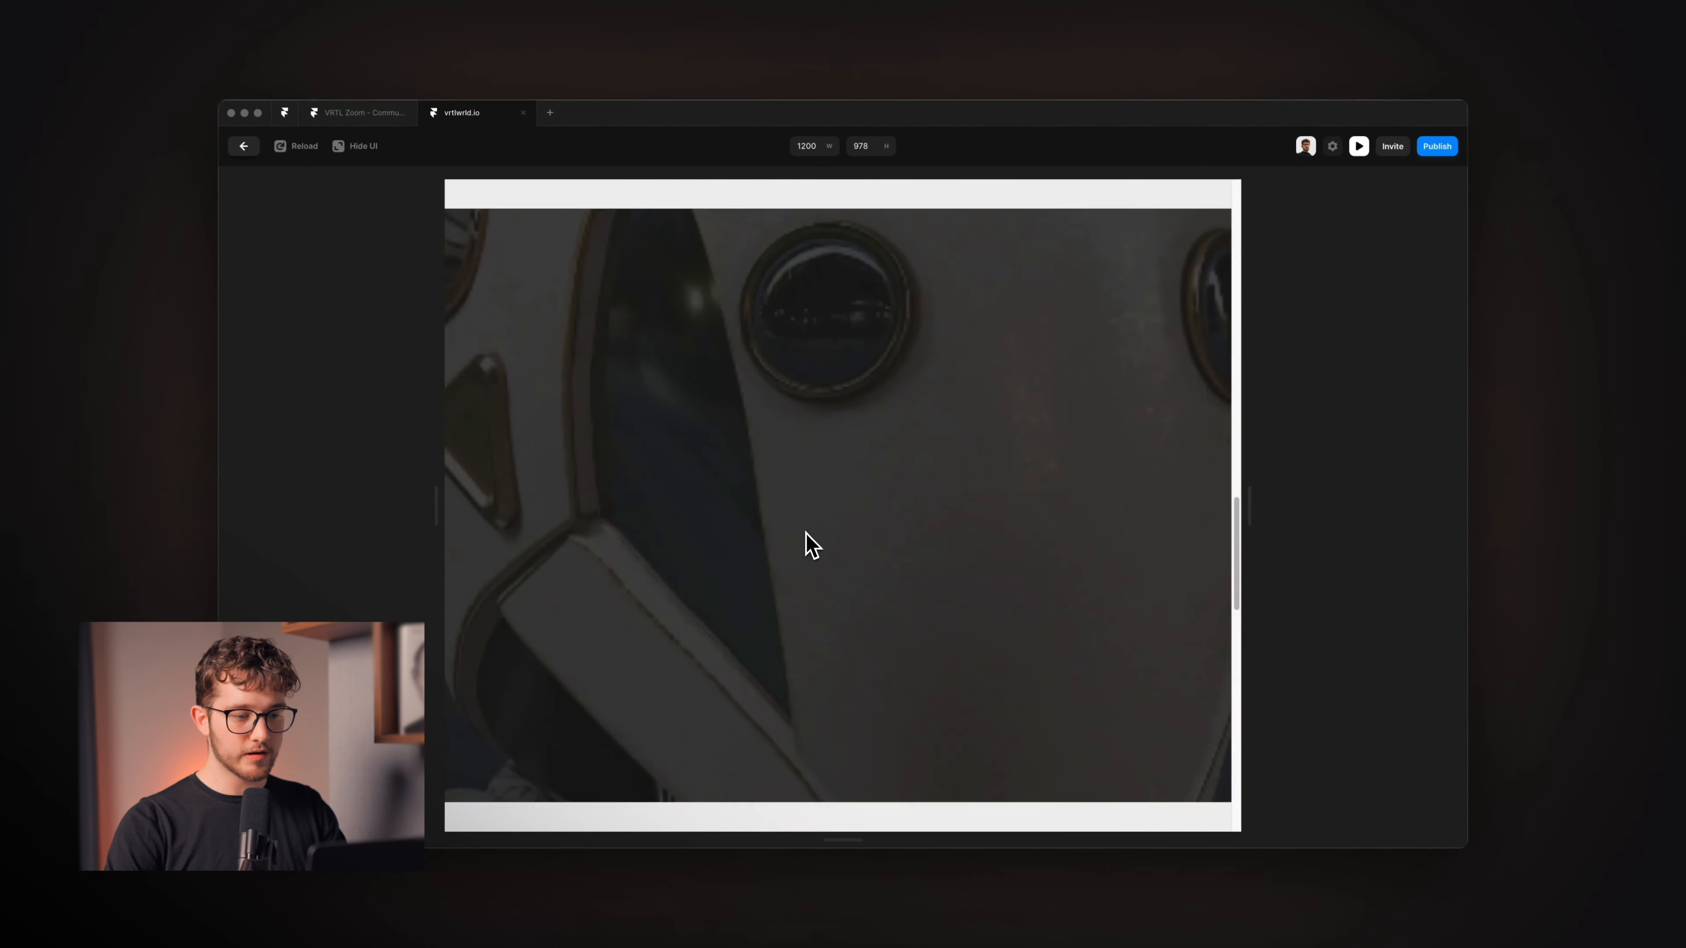
scroll(813, 544, "up", 8)
scroll(813, 544, "down", 3)
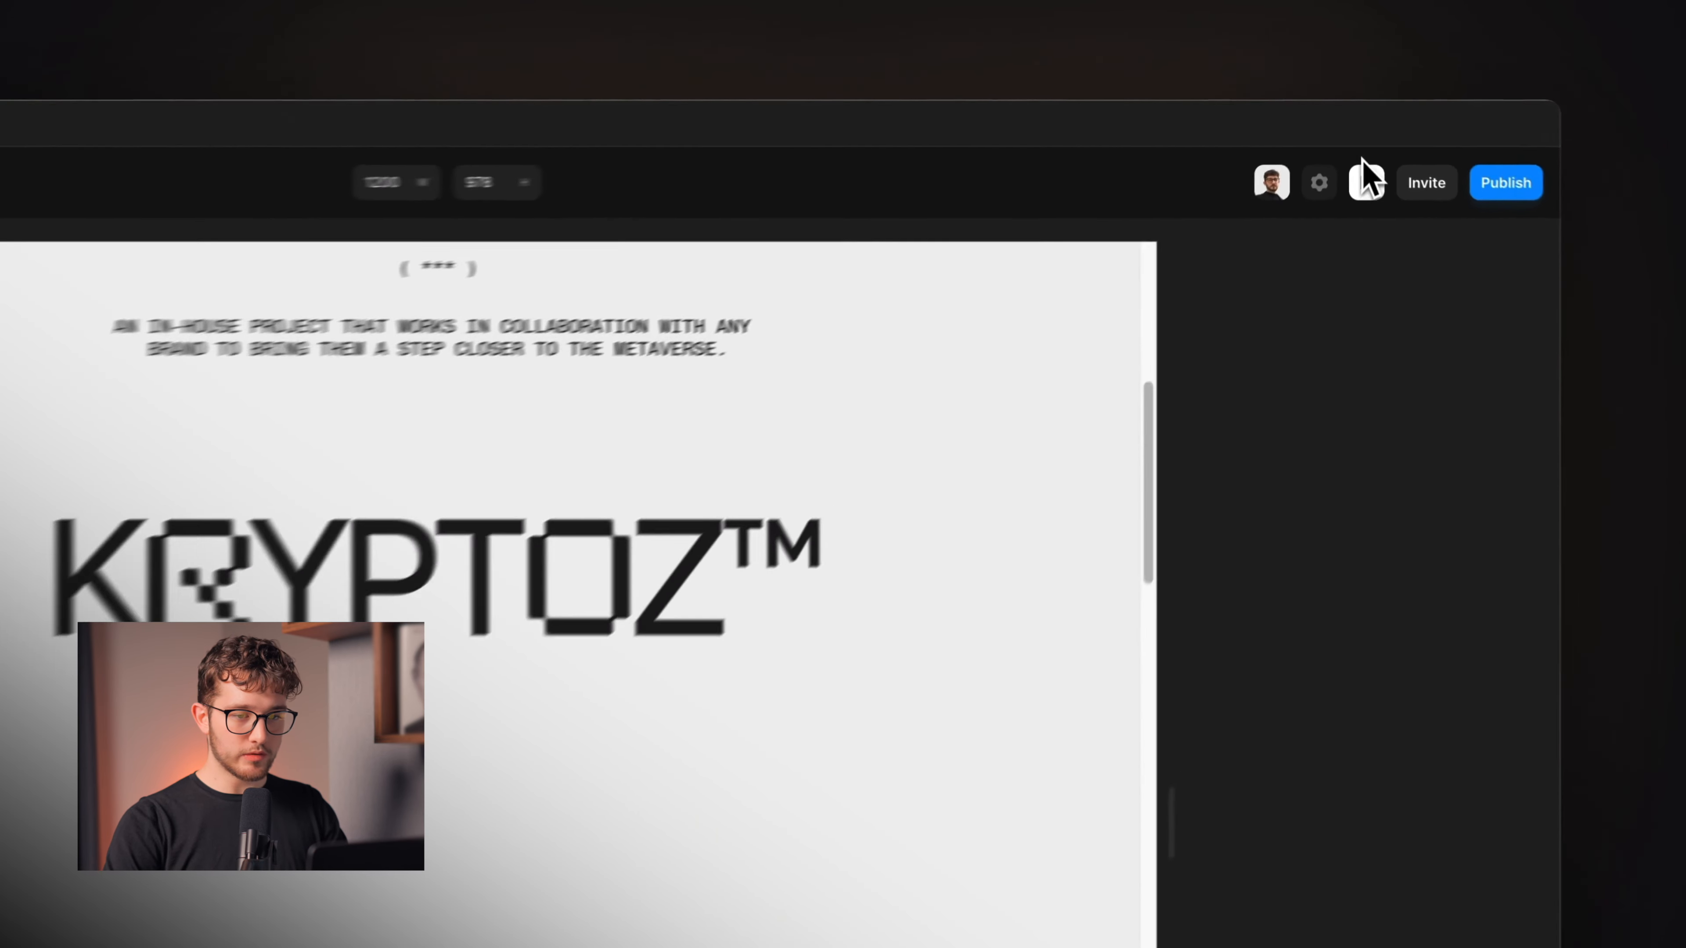
left_click(1366, 180)
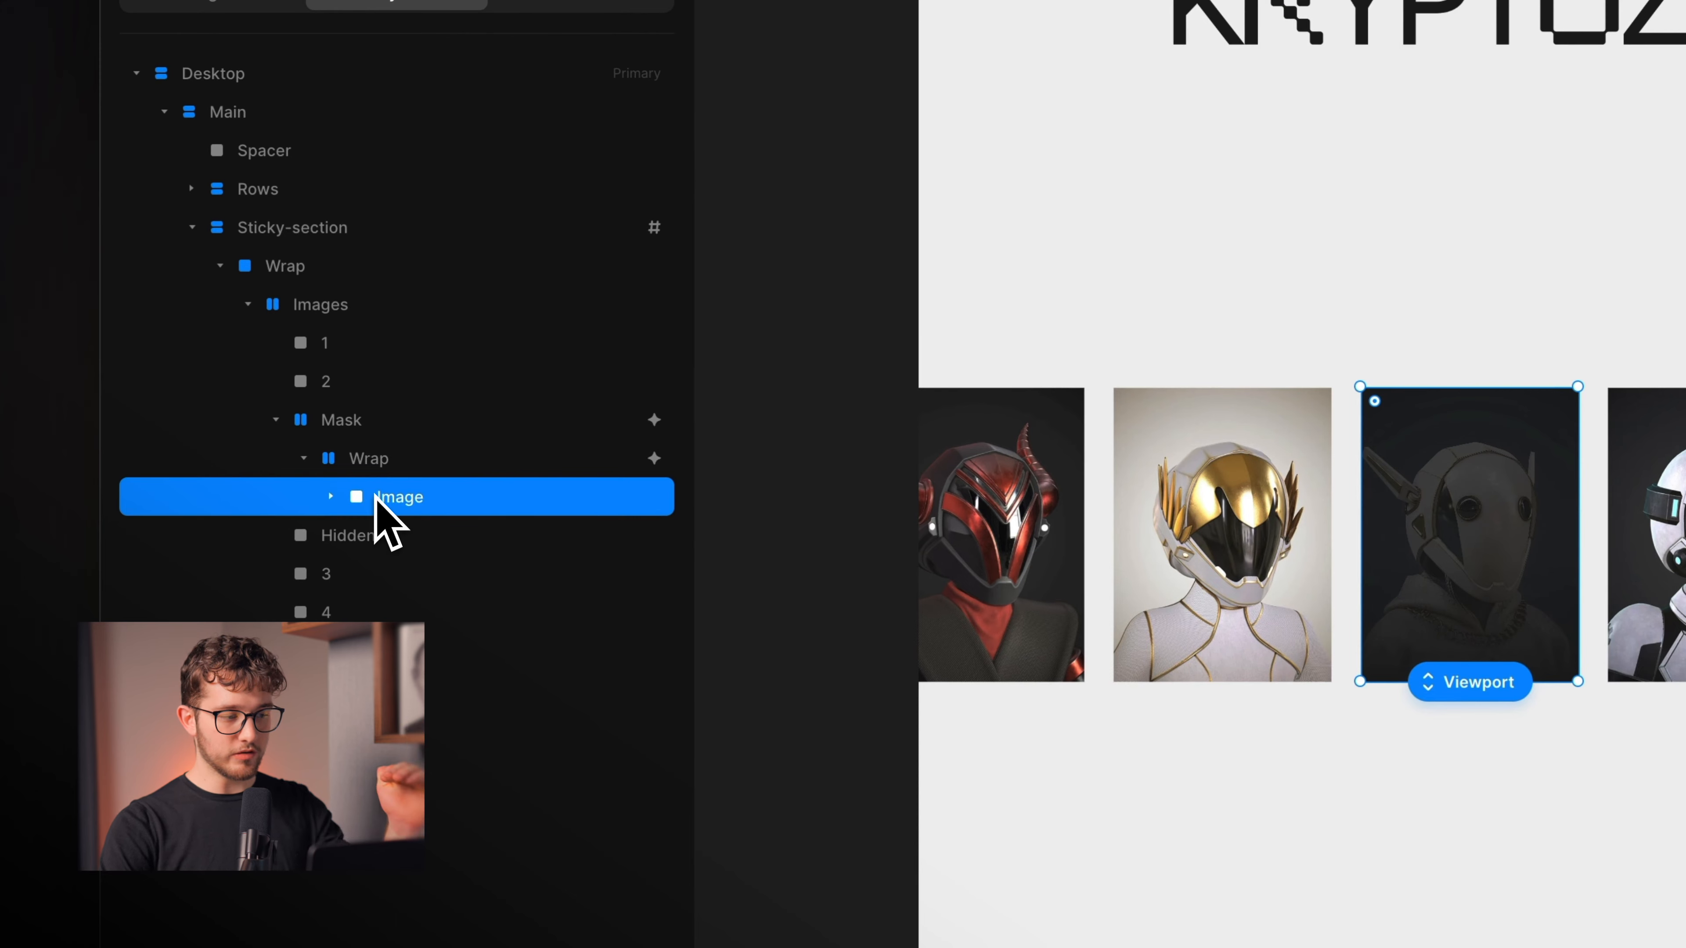
- Inspect the To state of the Wrap stack's Scroll Transform and compare the enlarged Mask and Wrap on the canvas
left_click(401, 425)
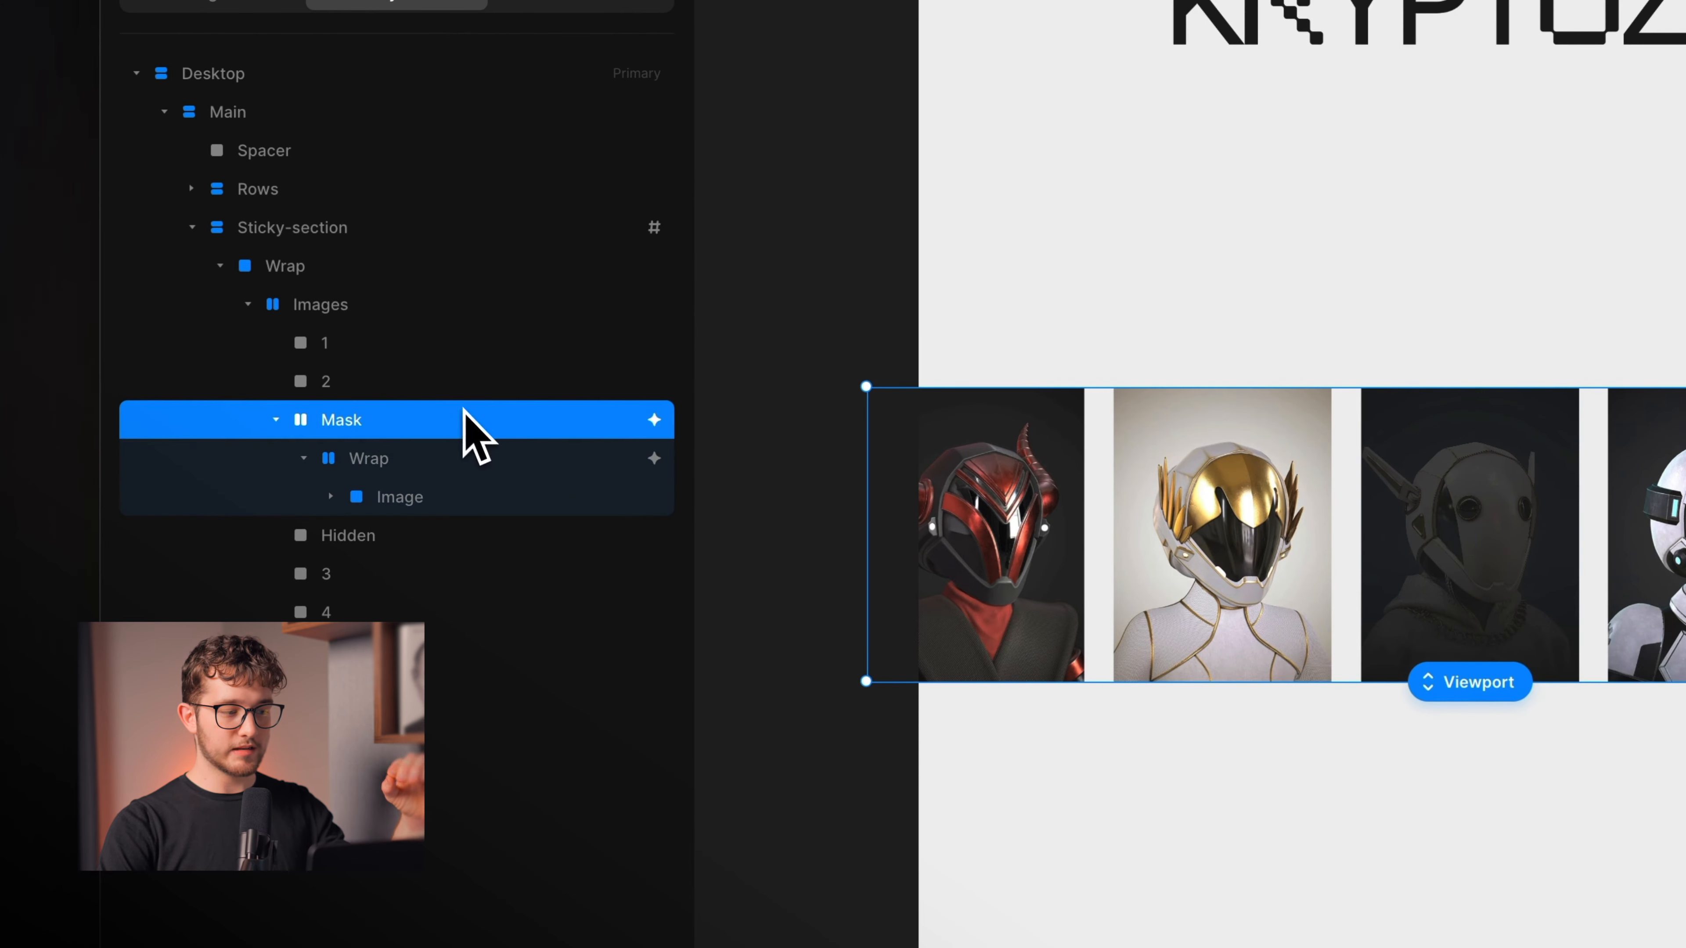
left_click(479, 458)
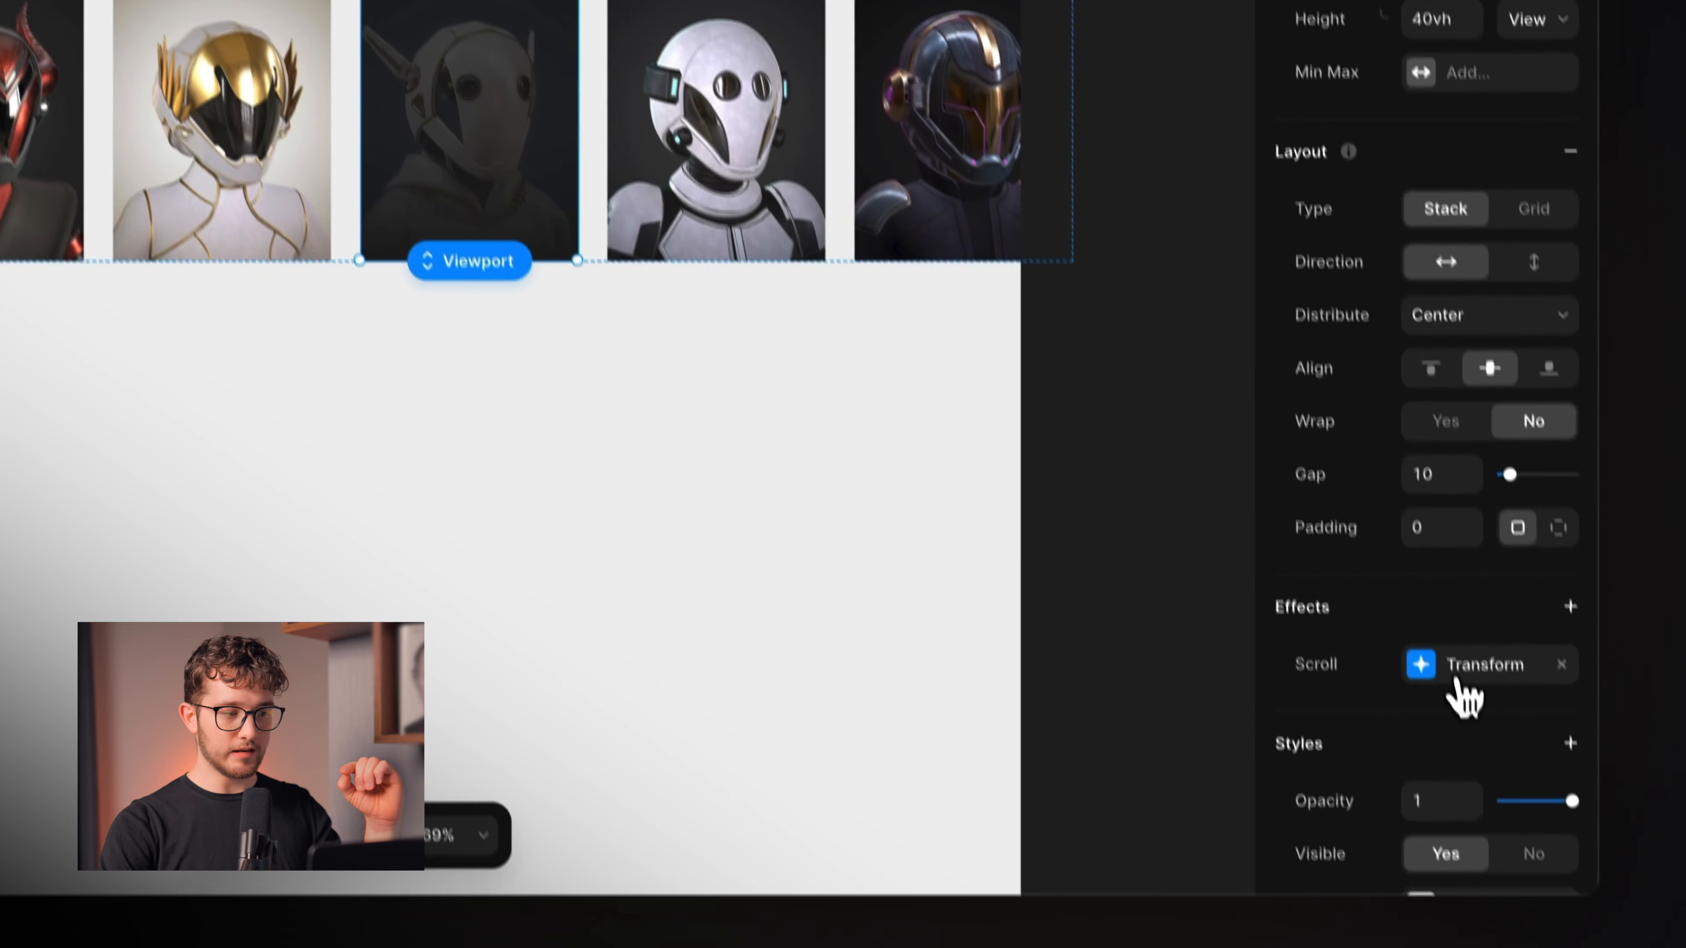
left_click(1457, 680)
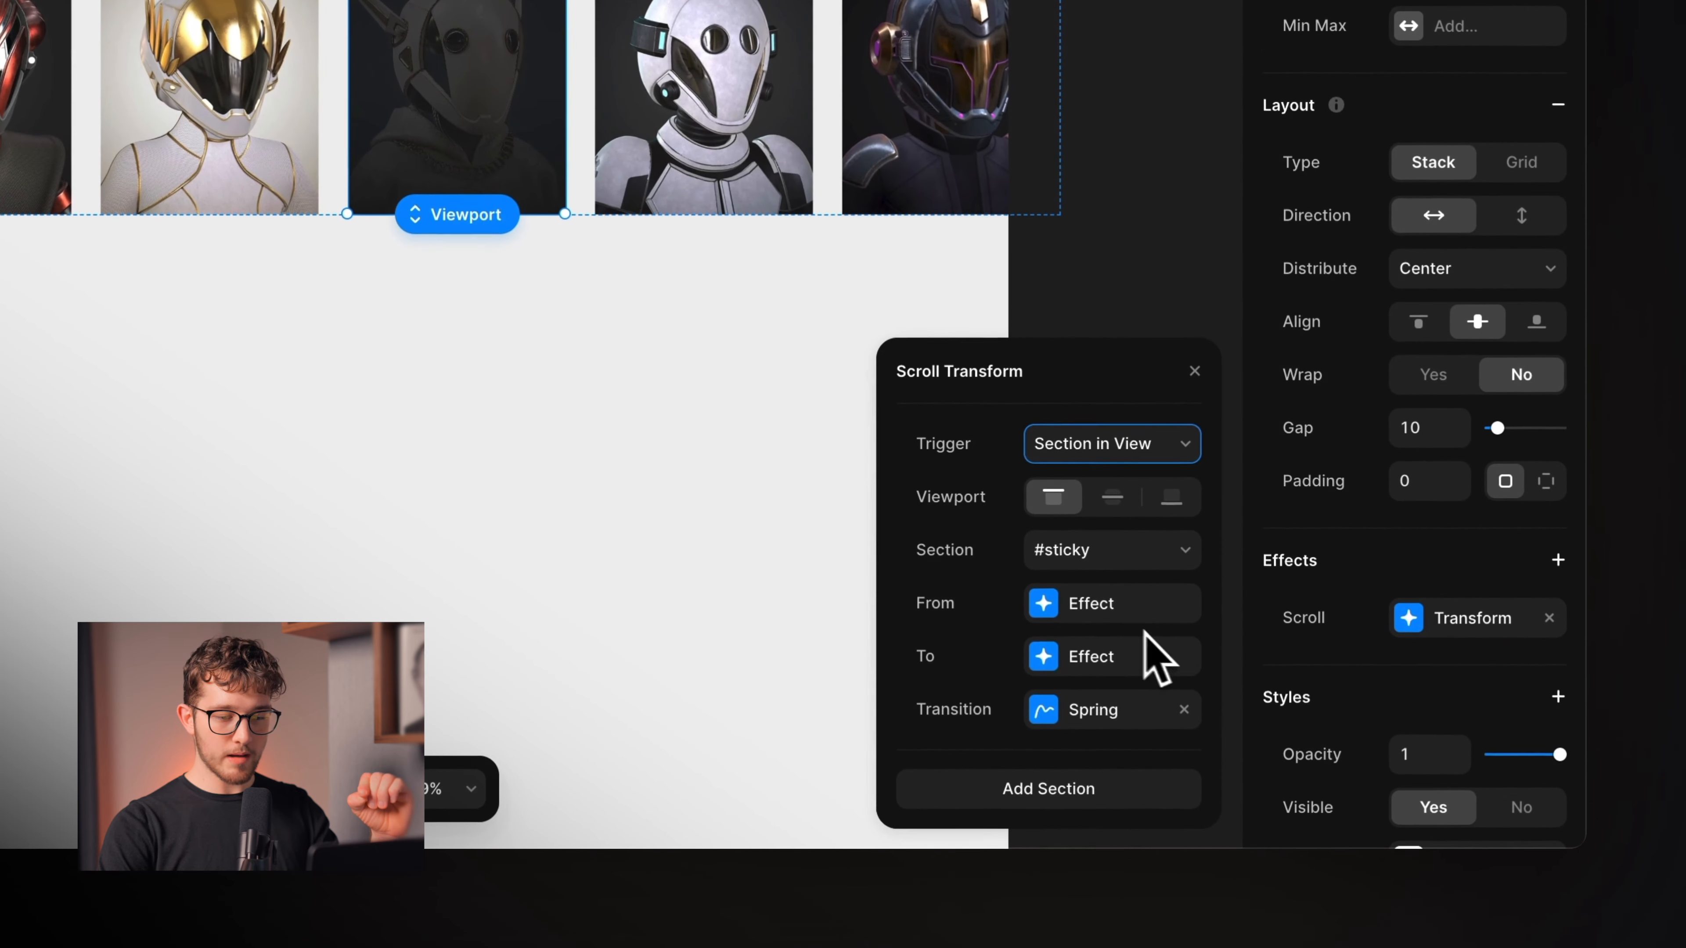
left_click(1118, 654)
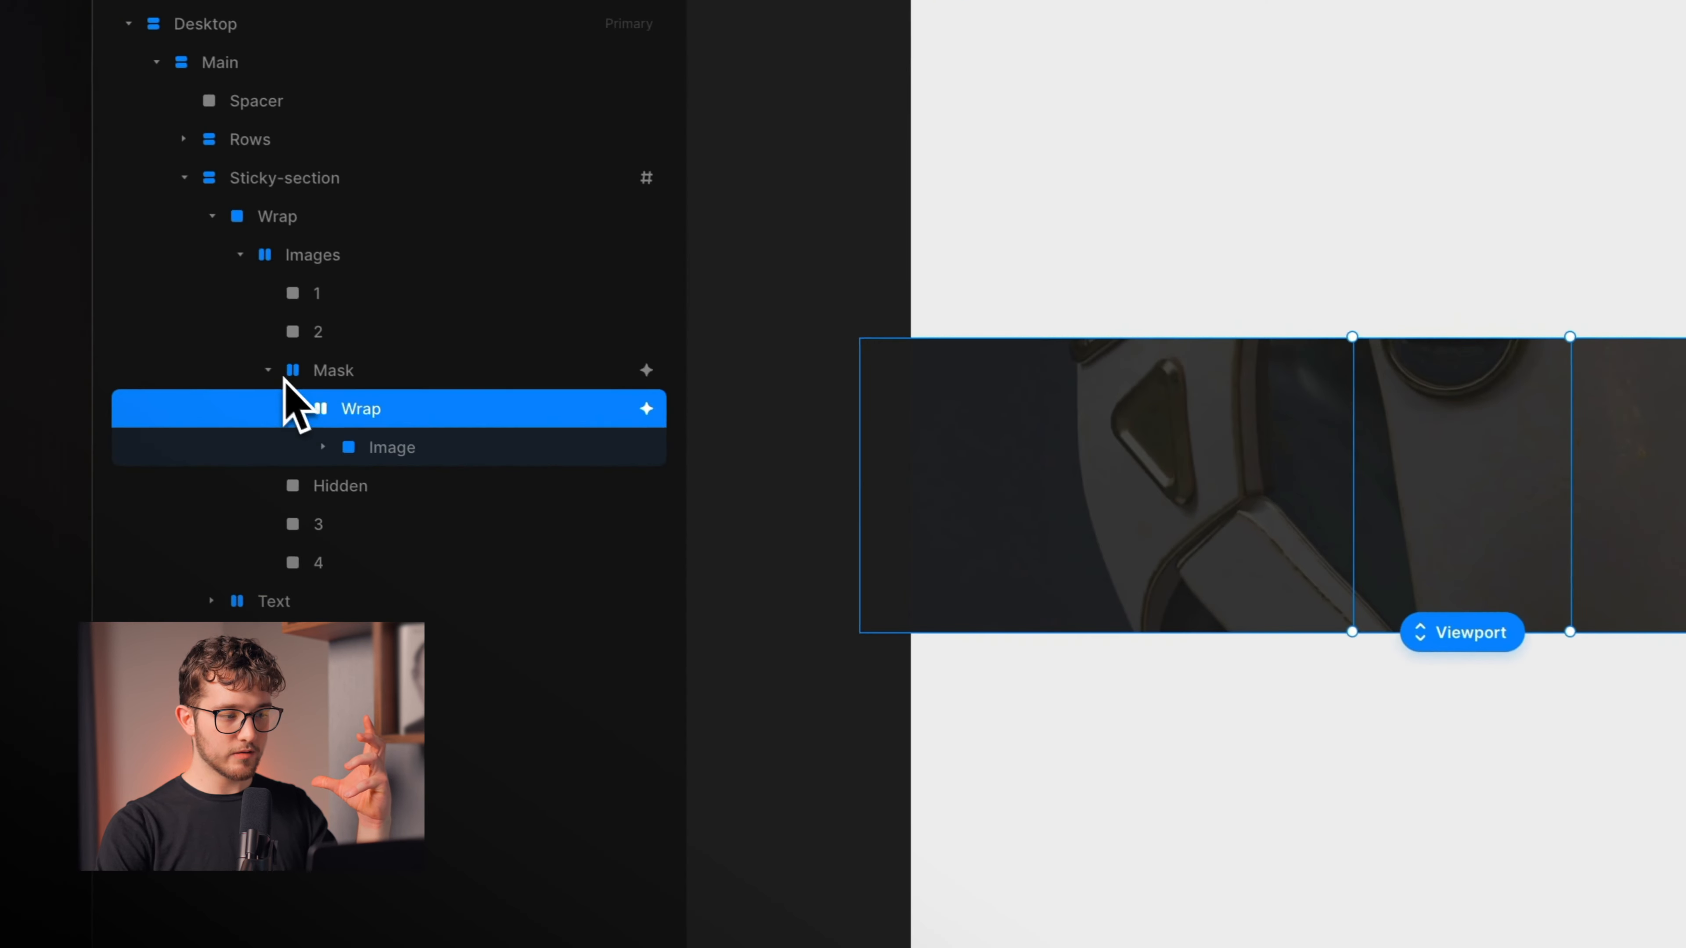
left_click(289, 376)
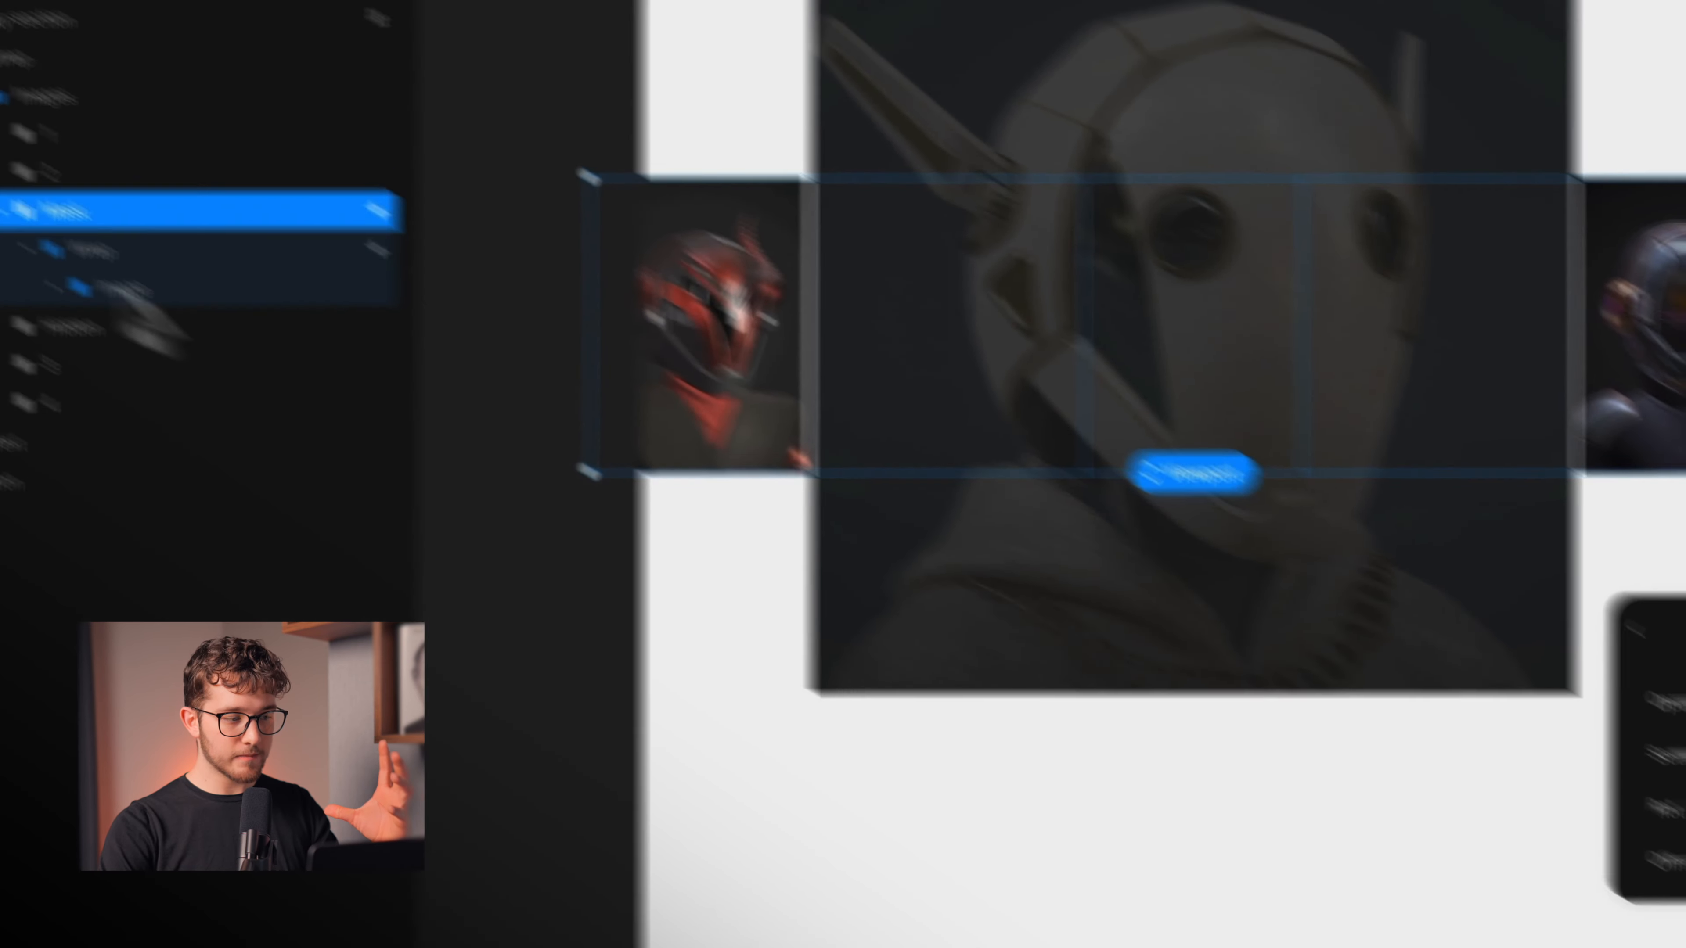
left_click(343, 423)
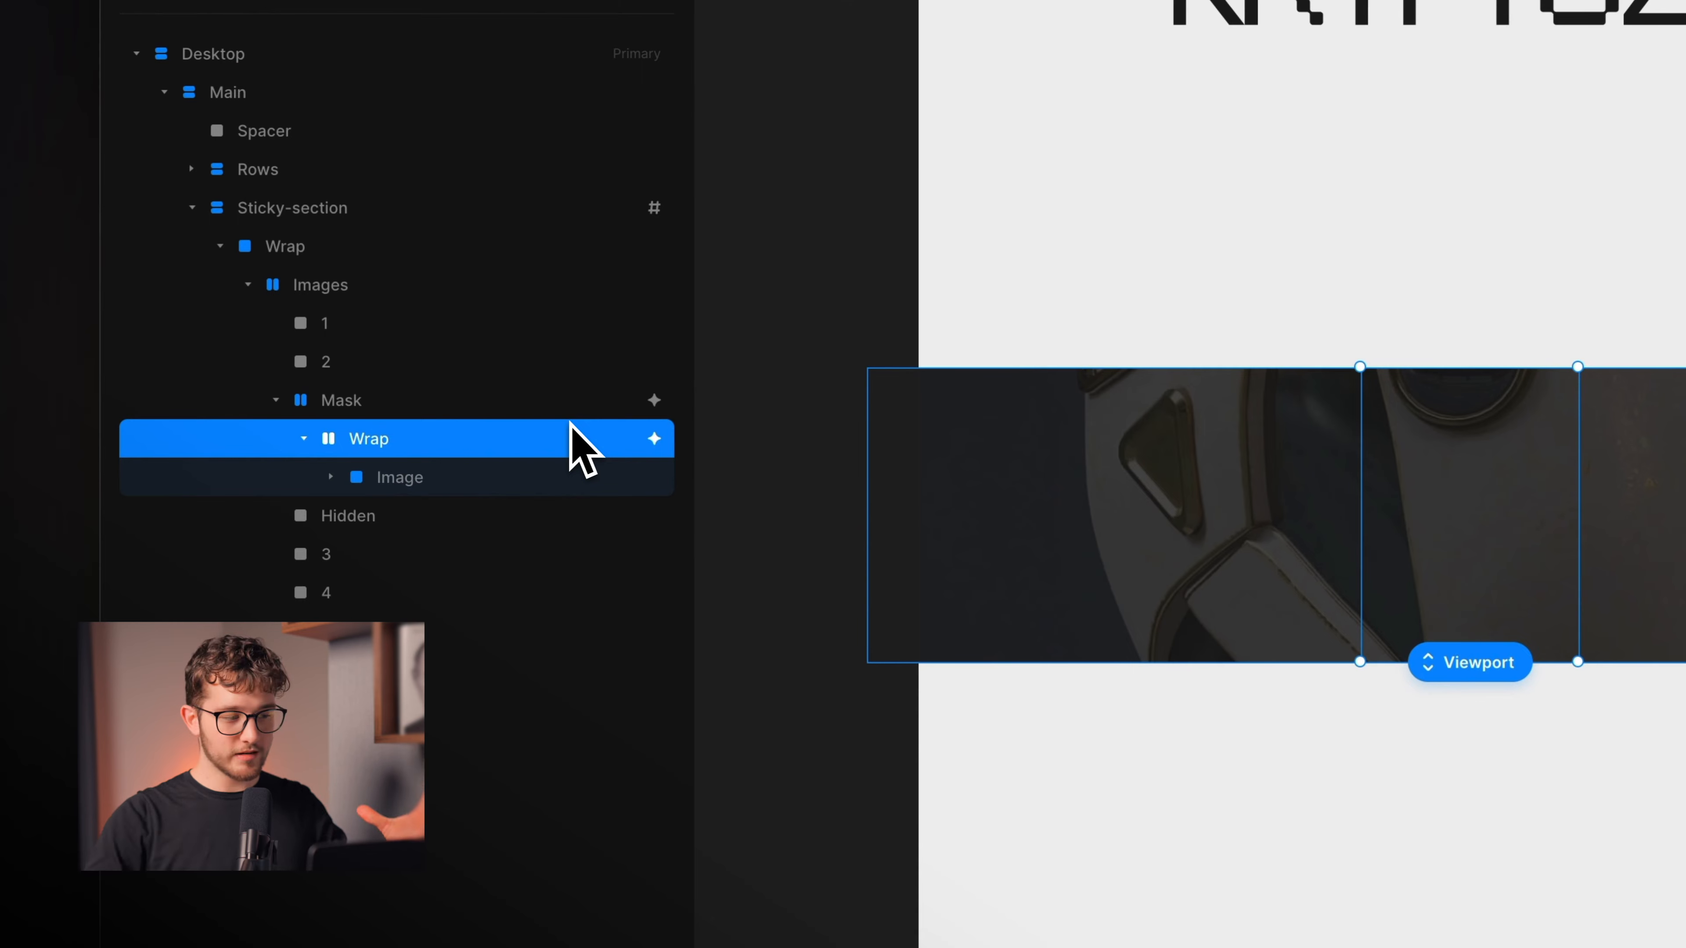
- Add a new Scroll Transform effect to the image inside Wrap, triggered by Section in View with the #sticky section
left_click(500, 480)
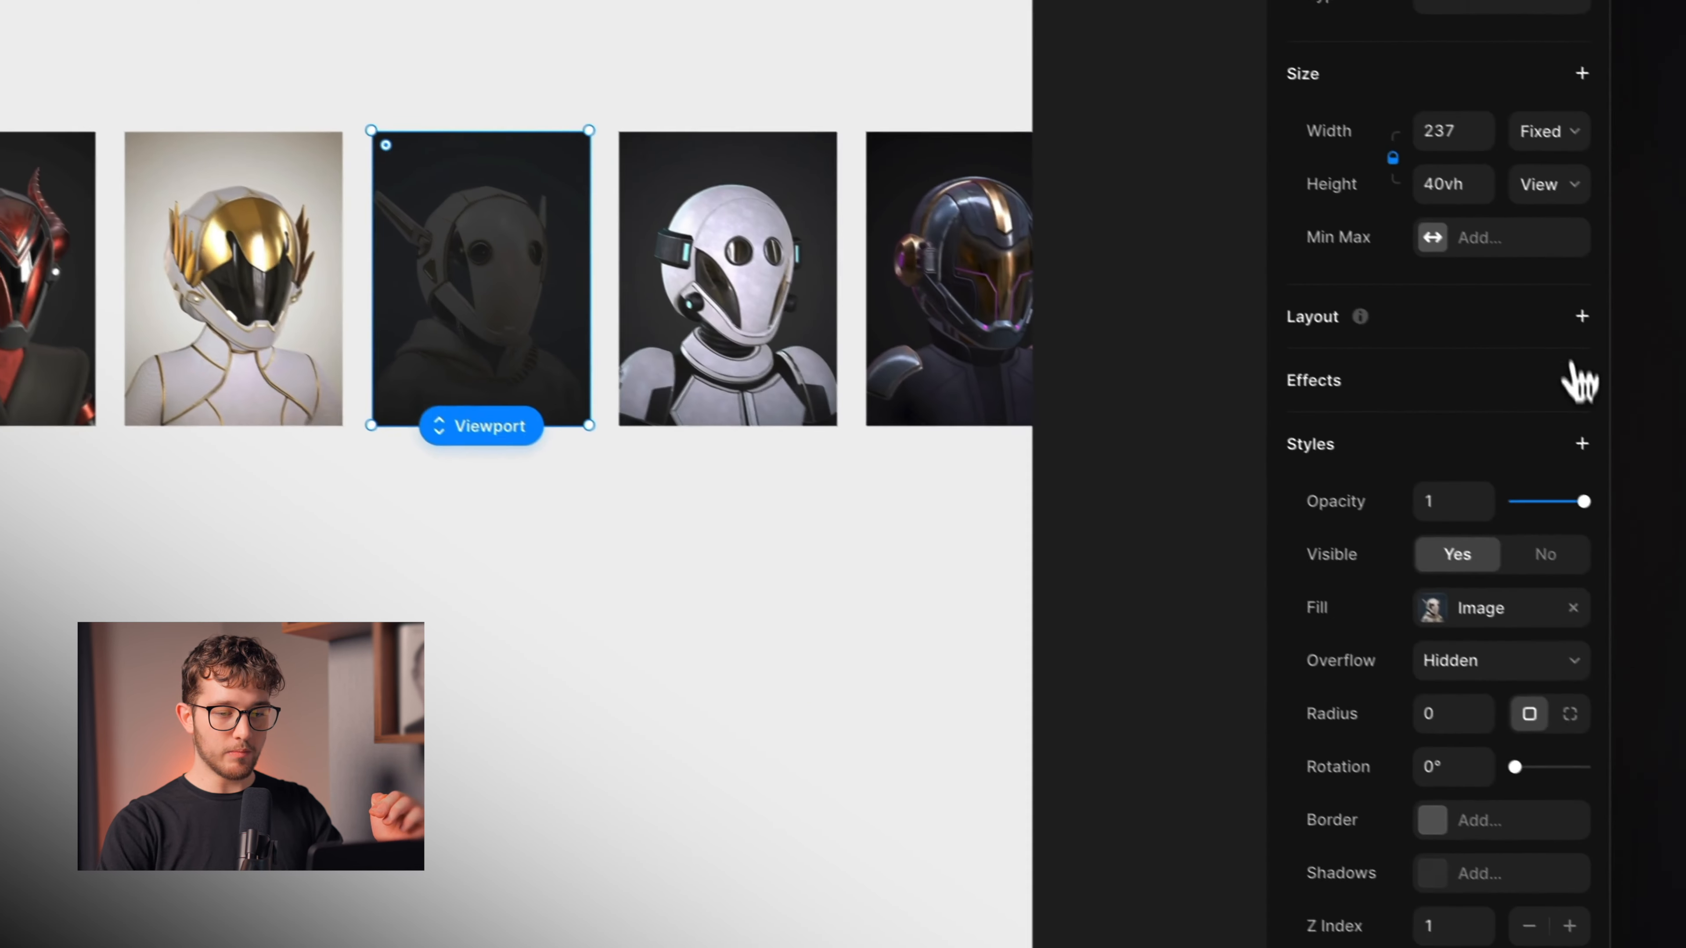
left_click(1559, 366)
left_click(1498, 655)
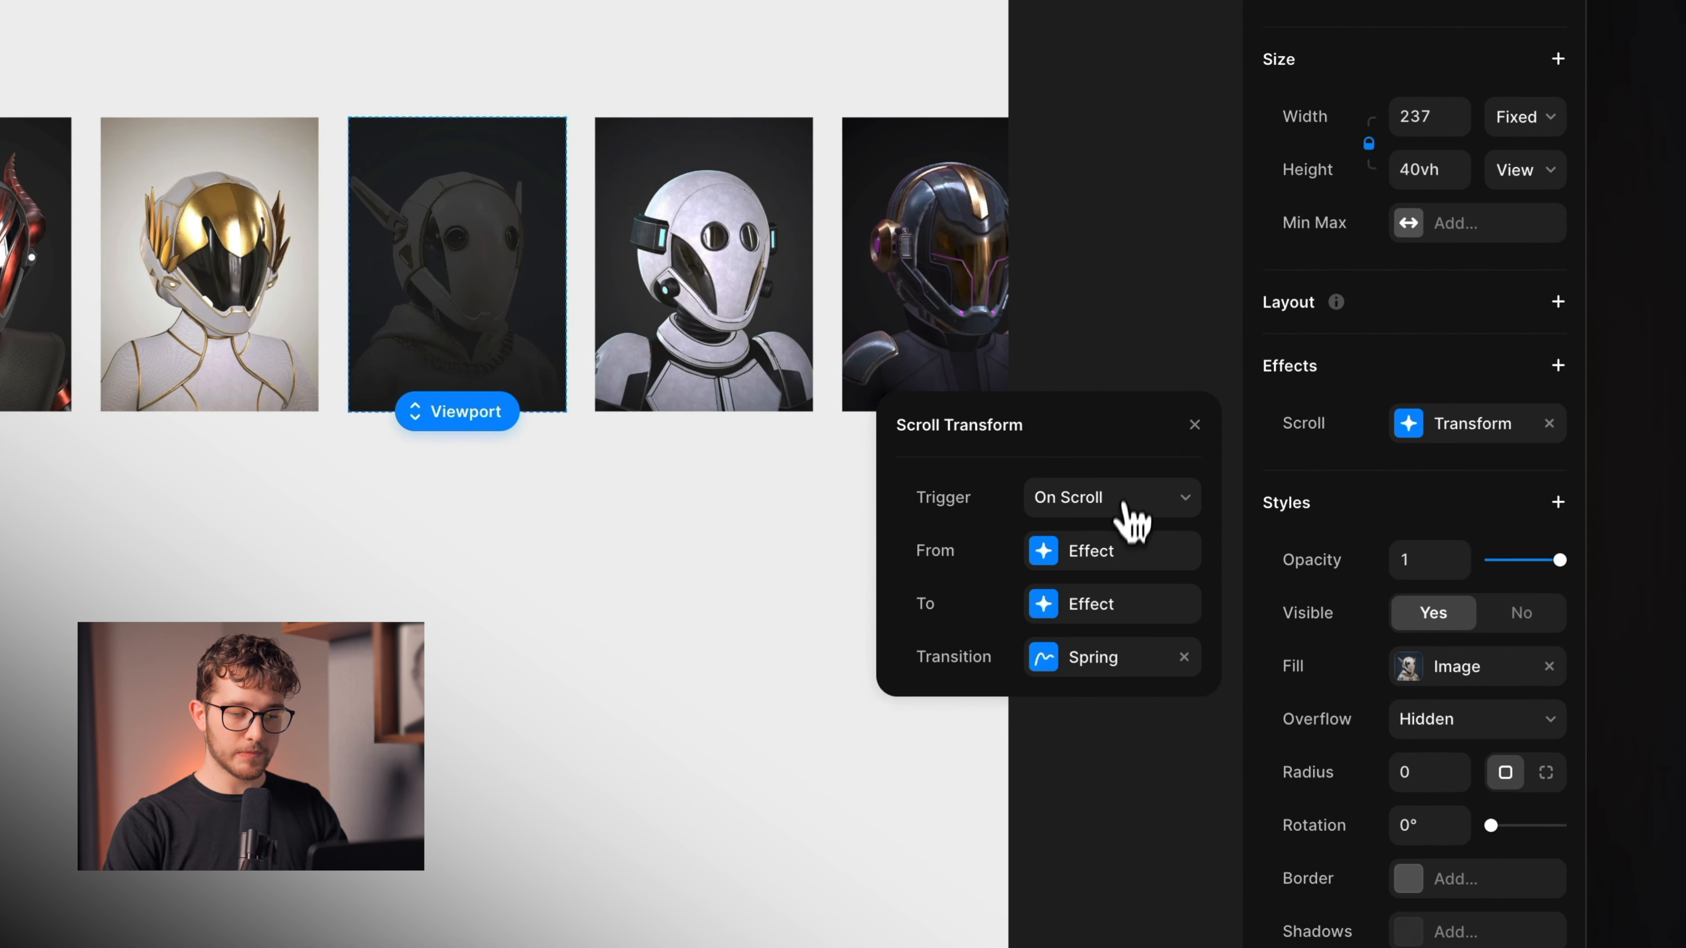
left_click(1101, 569)
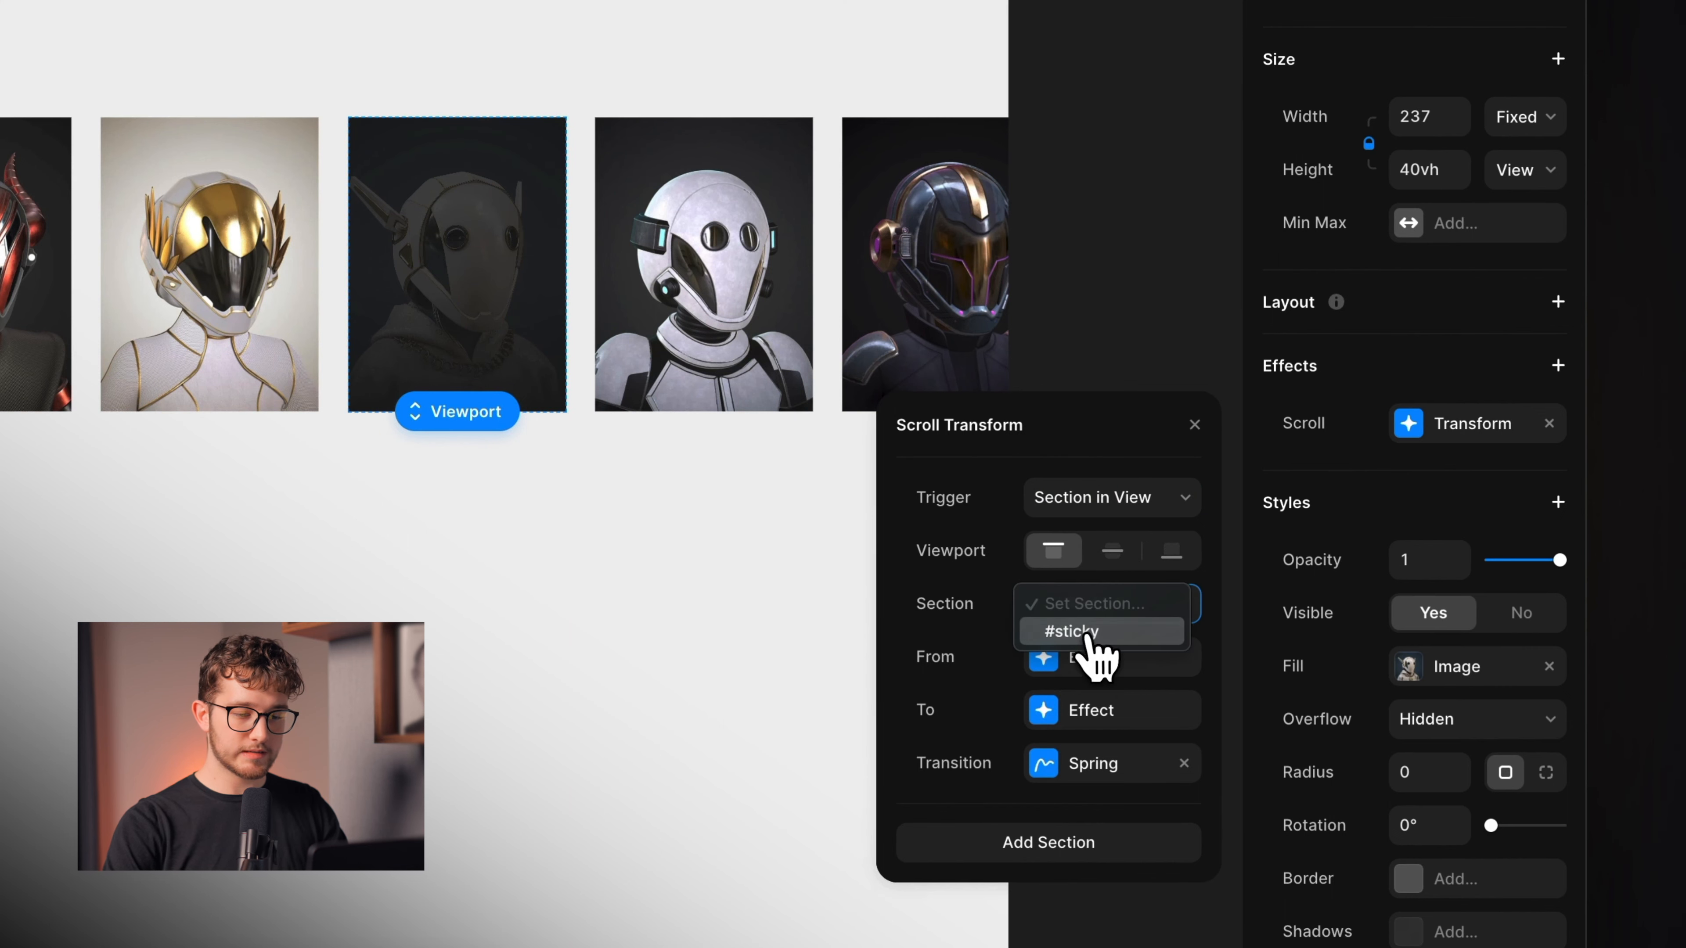
- Set the From opacity of the image's Scroll Transform to 1 and its To state to opacity 1 and scale 0.3
left_click(1103, 656)
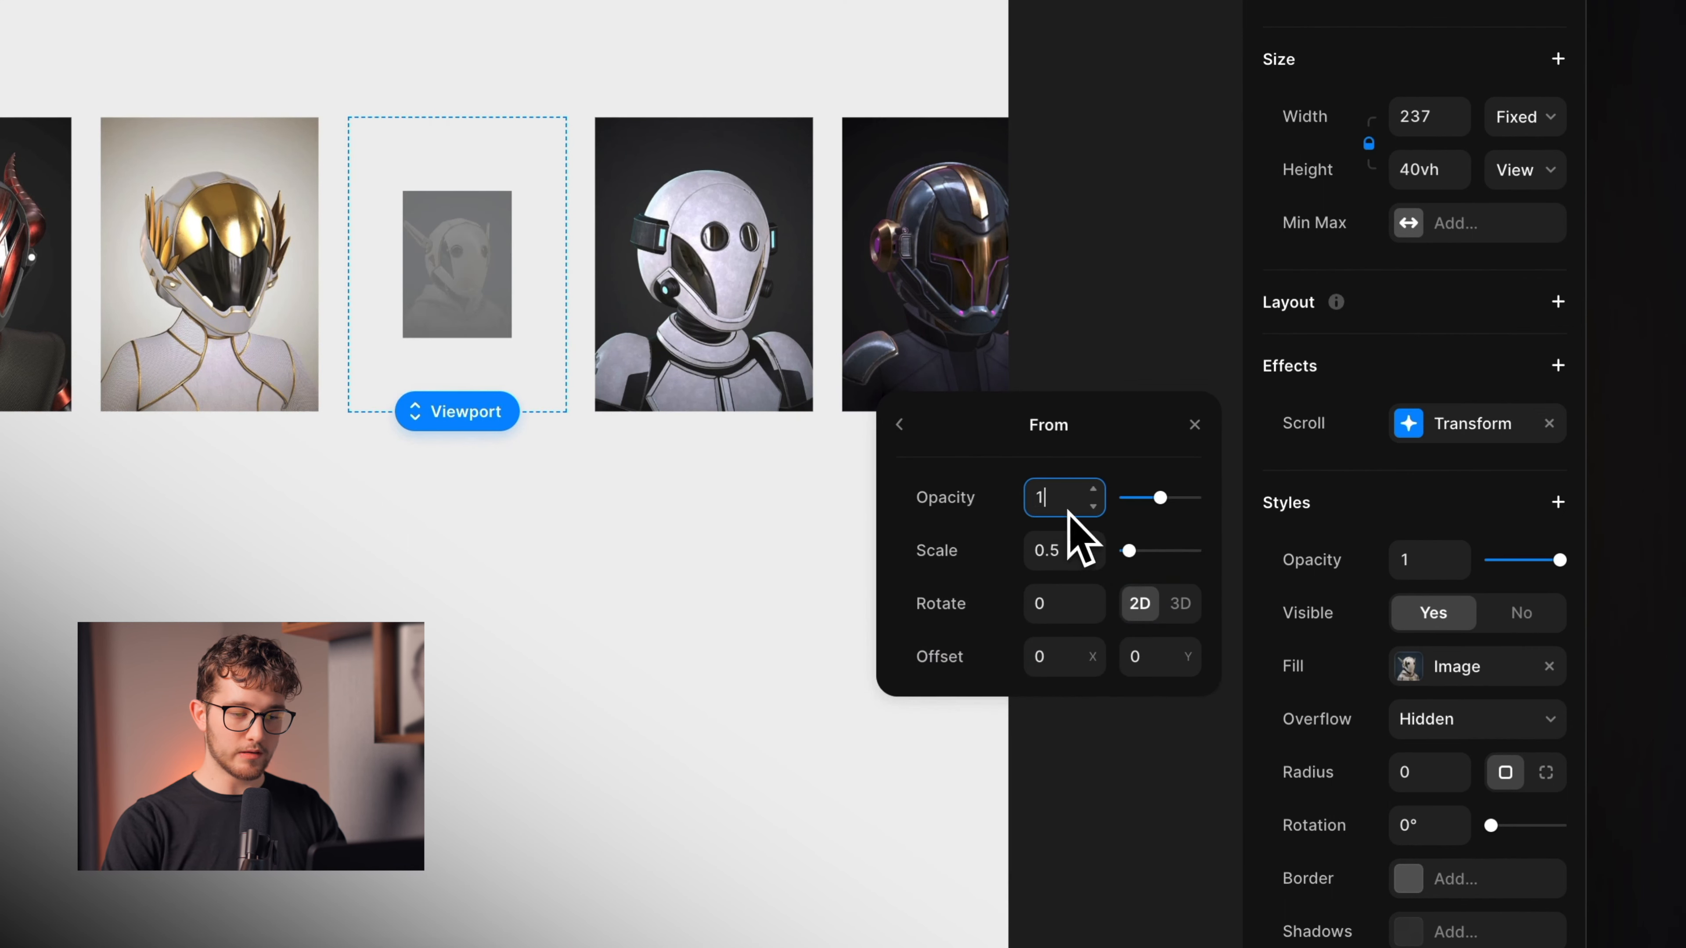
left_click(899, 425)
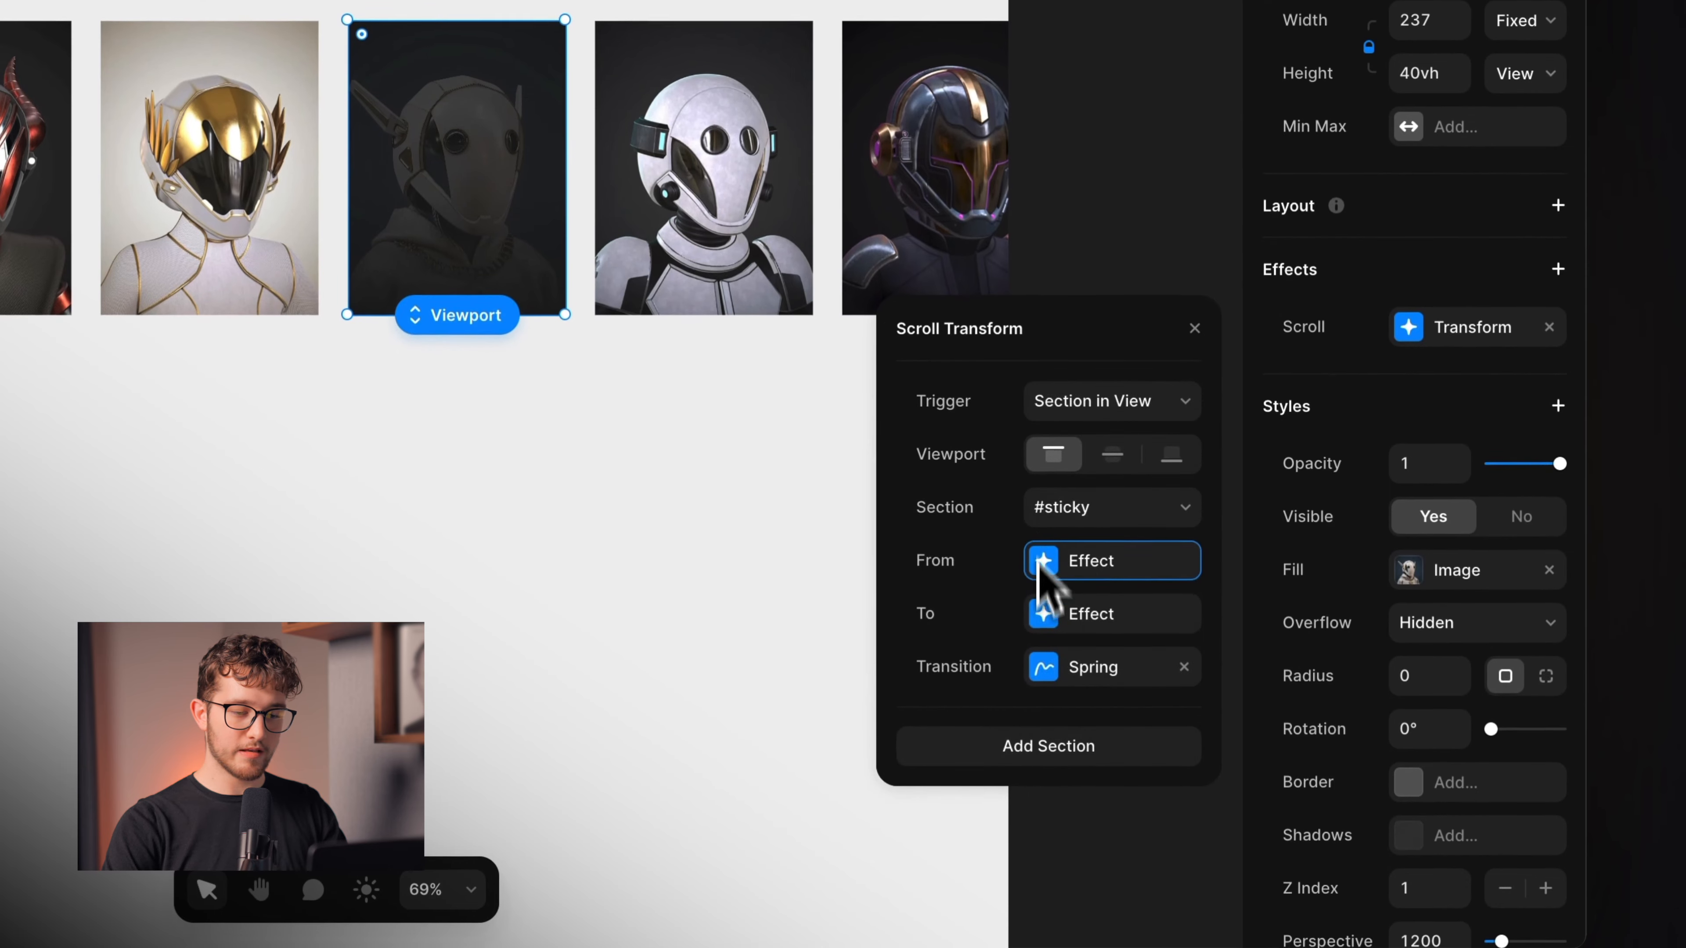
left_click(1069, 711)
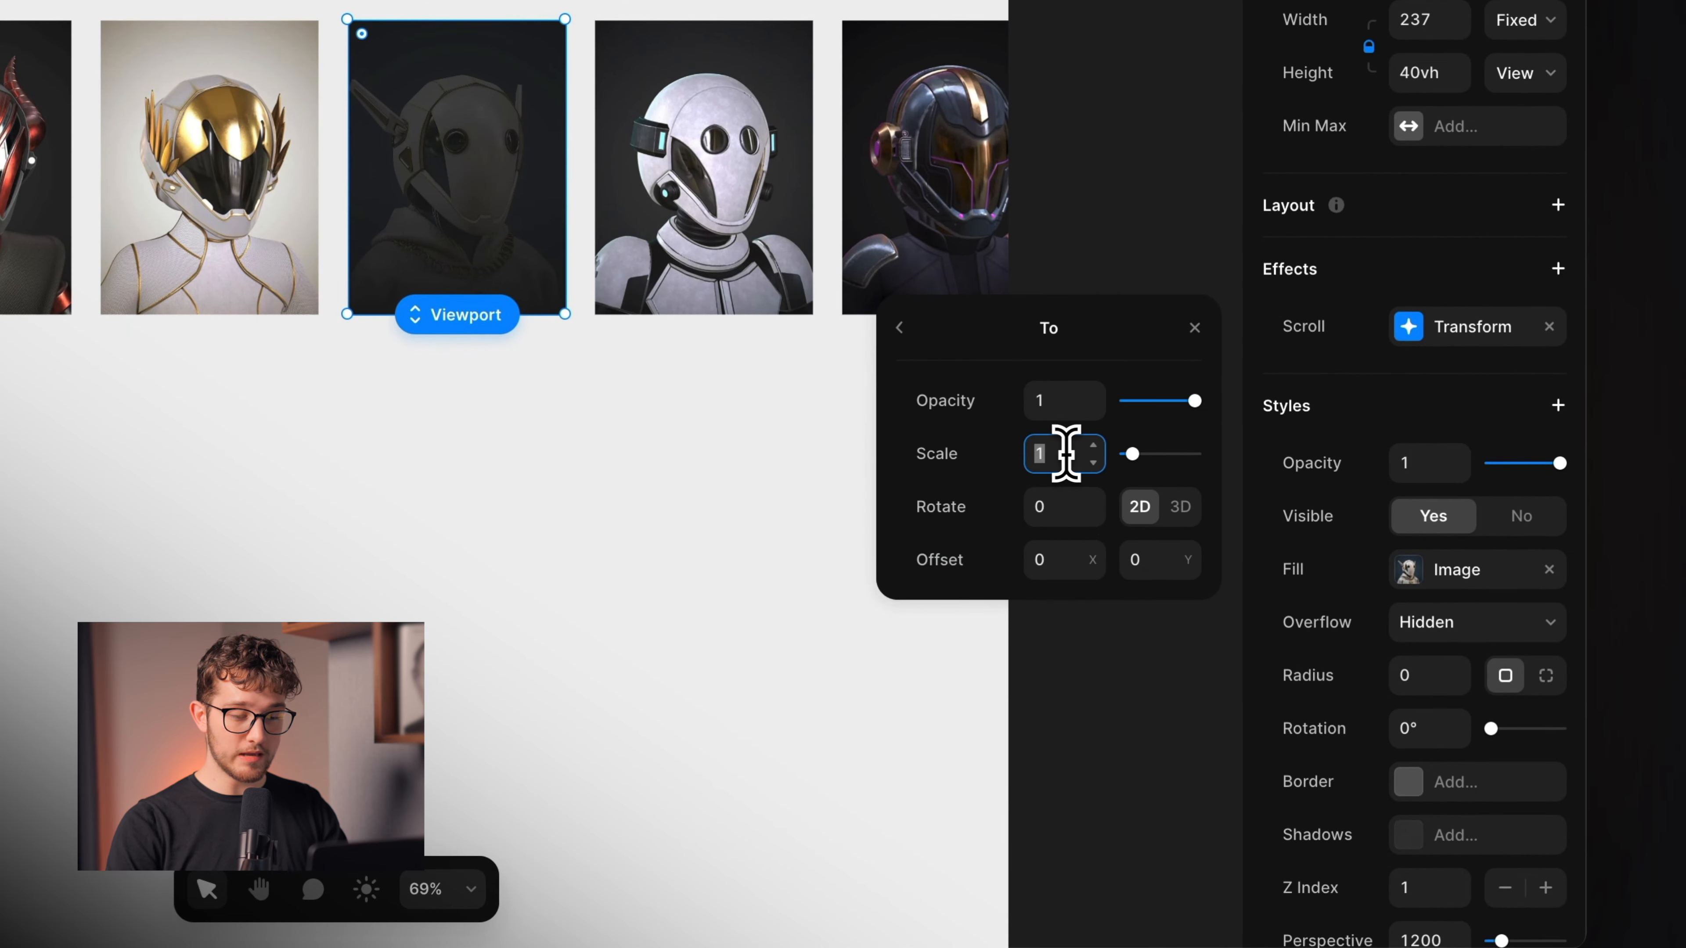
key("Return")
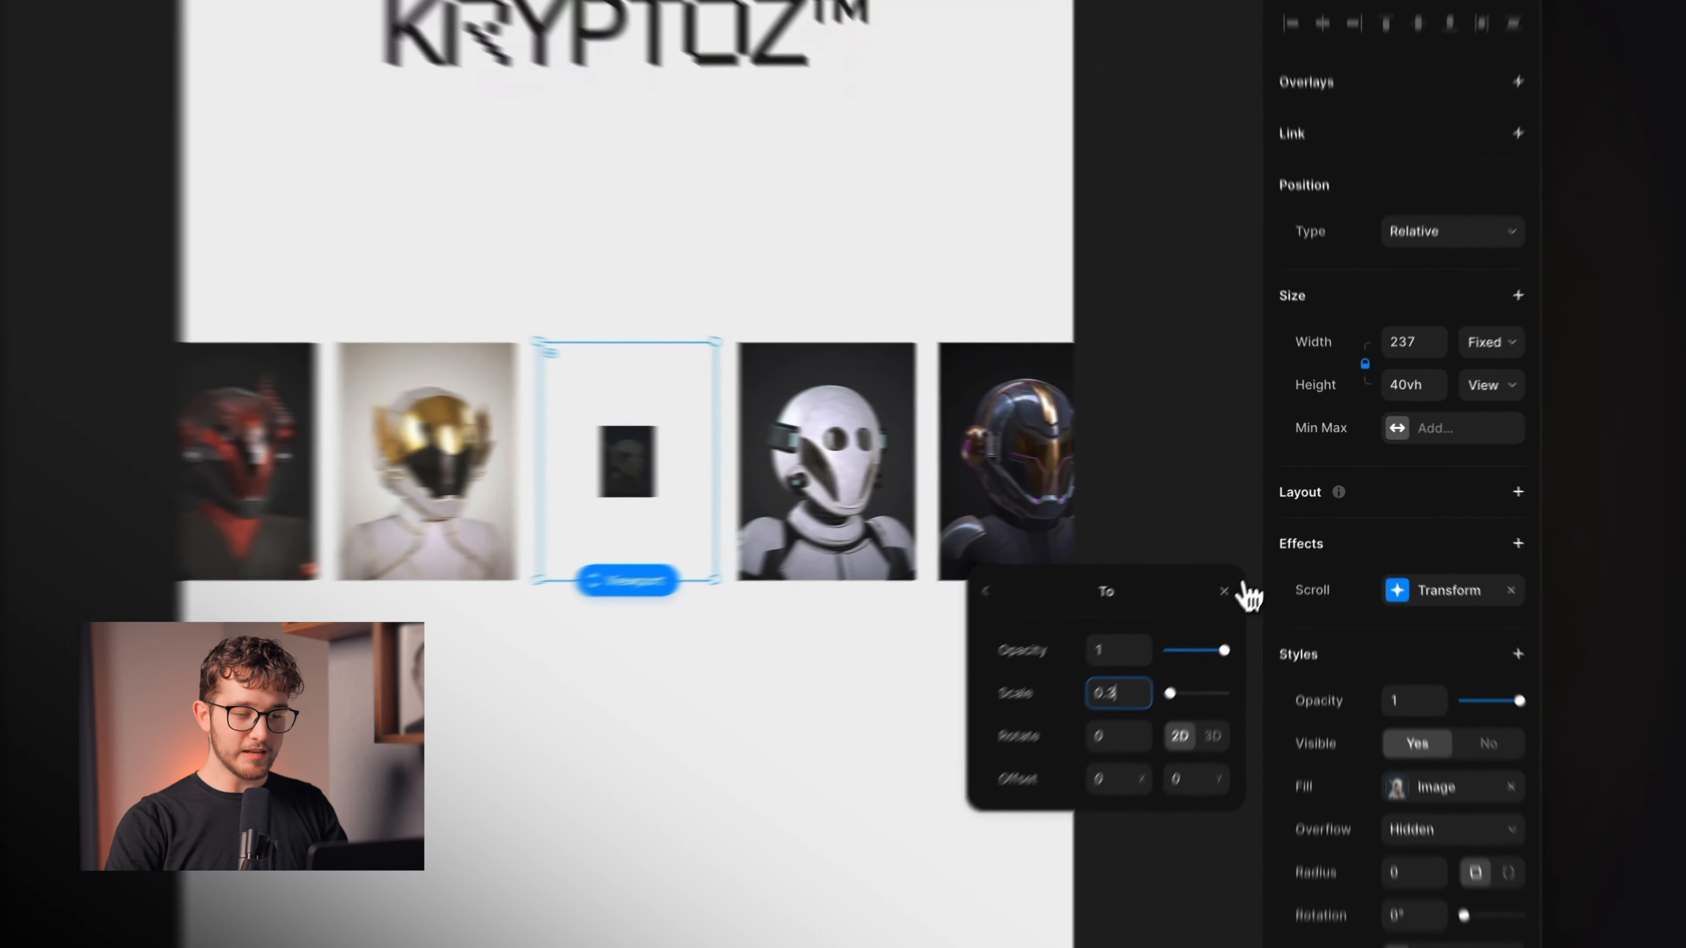
left_click(1254, 472)
- Preview the page and scroll repeatedly through the sticky section to examine the image's counter-scaling inside the expanding mask and the overlaid text
left_click(1359, 152)
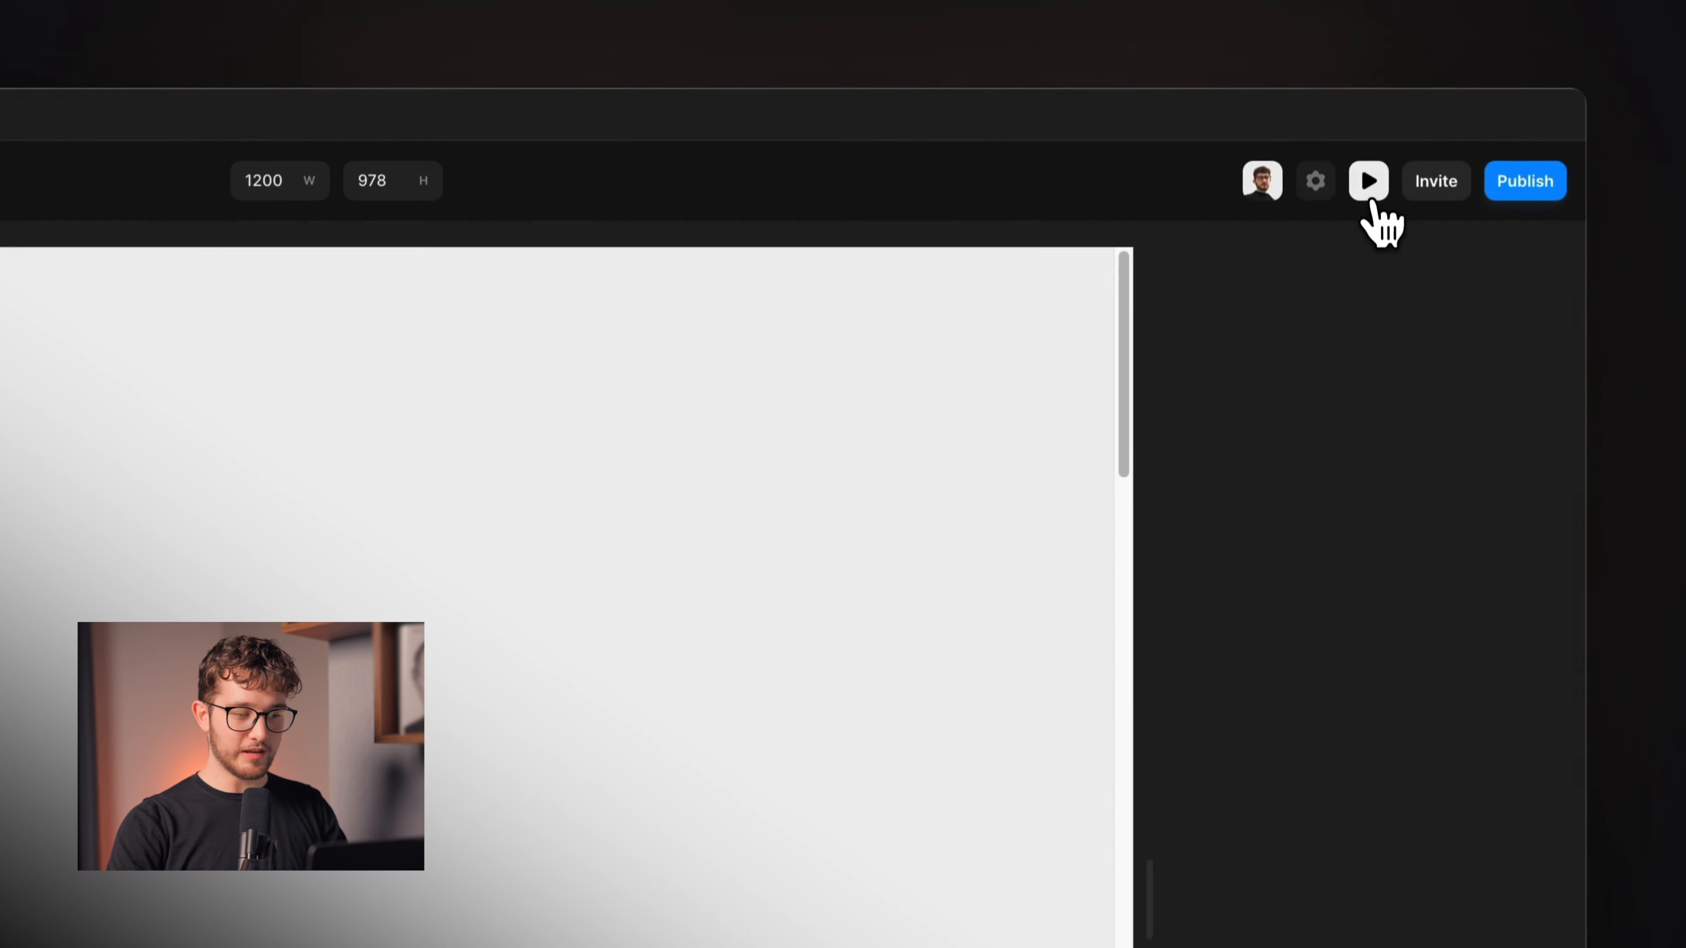
scroll(866, 591, "down", 5)
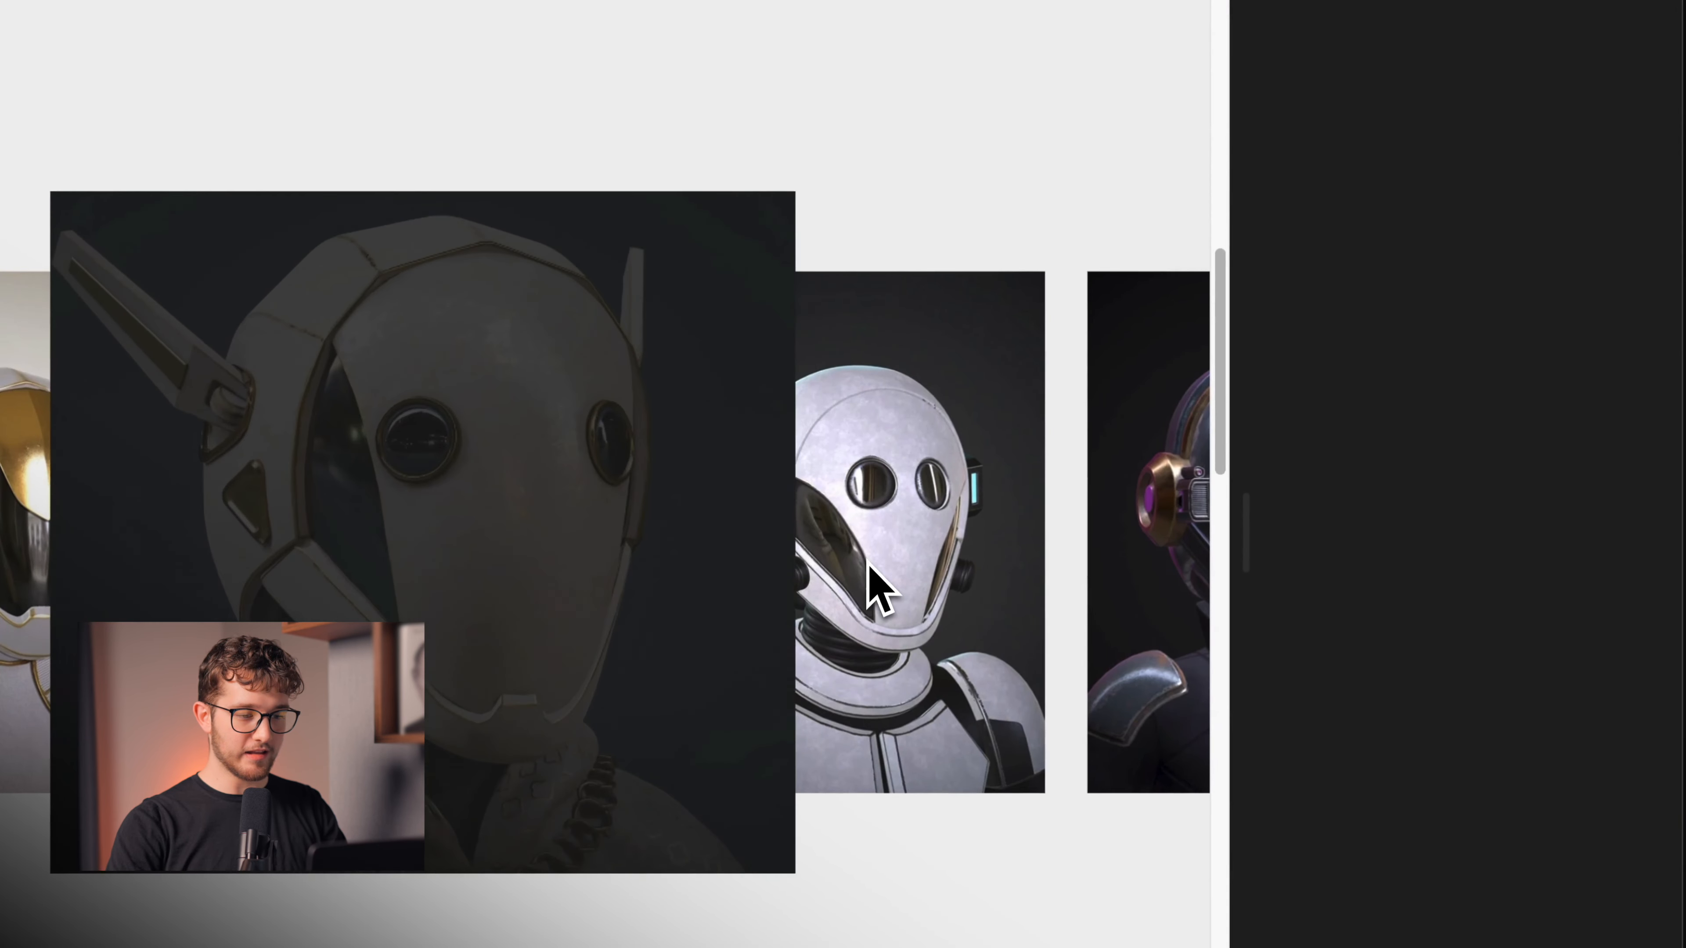
scroll(868, 563, "down", 5)
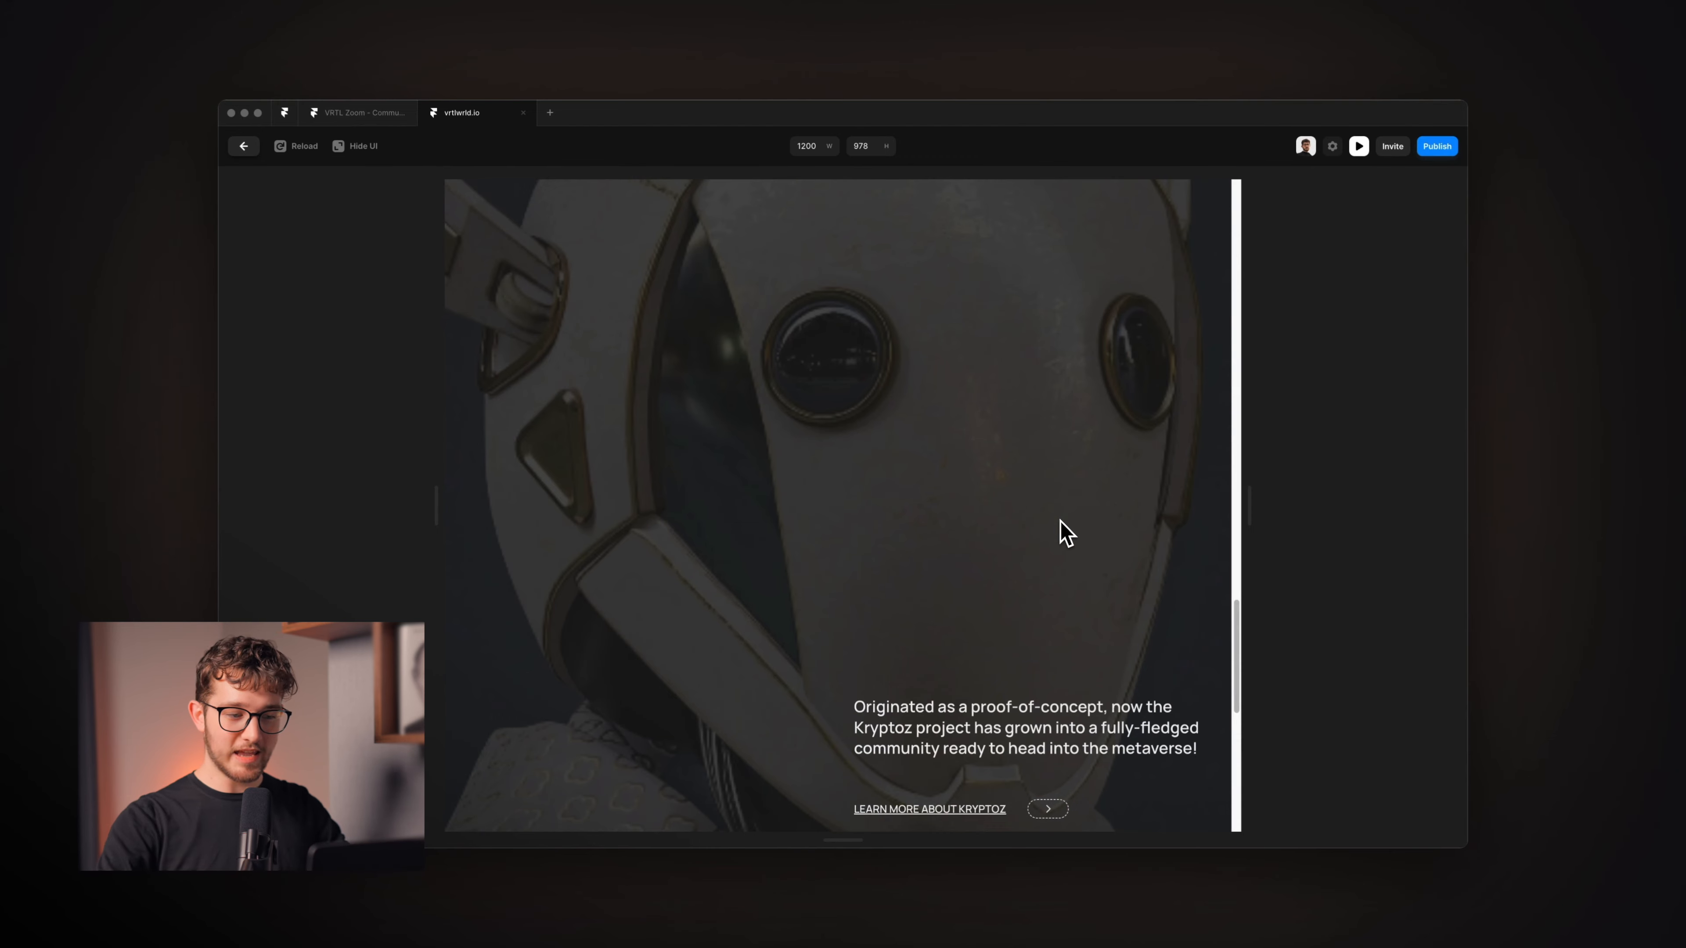
scroll(1066, 533, "down", 3)
scroll(1067, 533, "up", 5)
scroll(1067, 534, "down", 4)
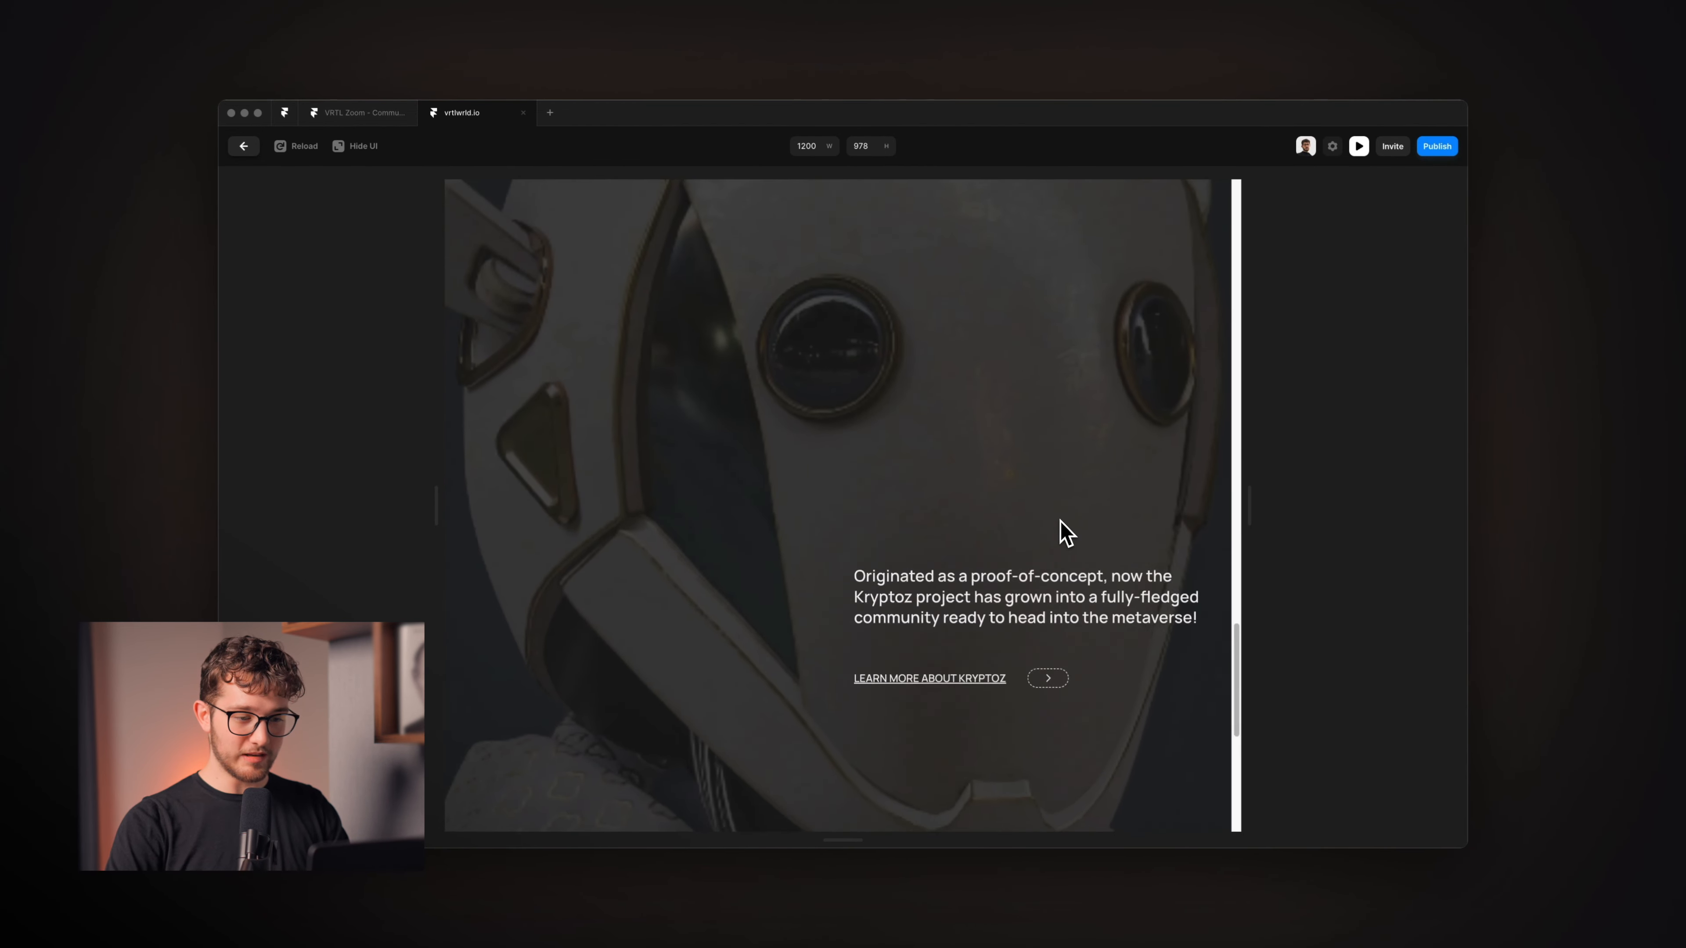
scroll(1066, 533, "up", 5)
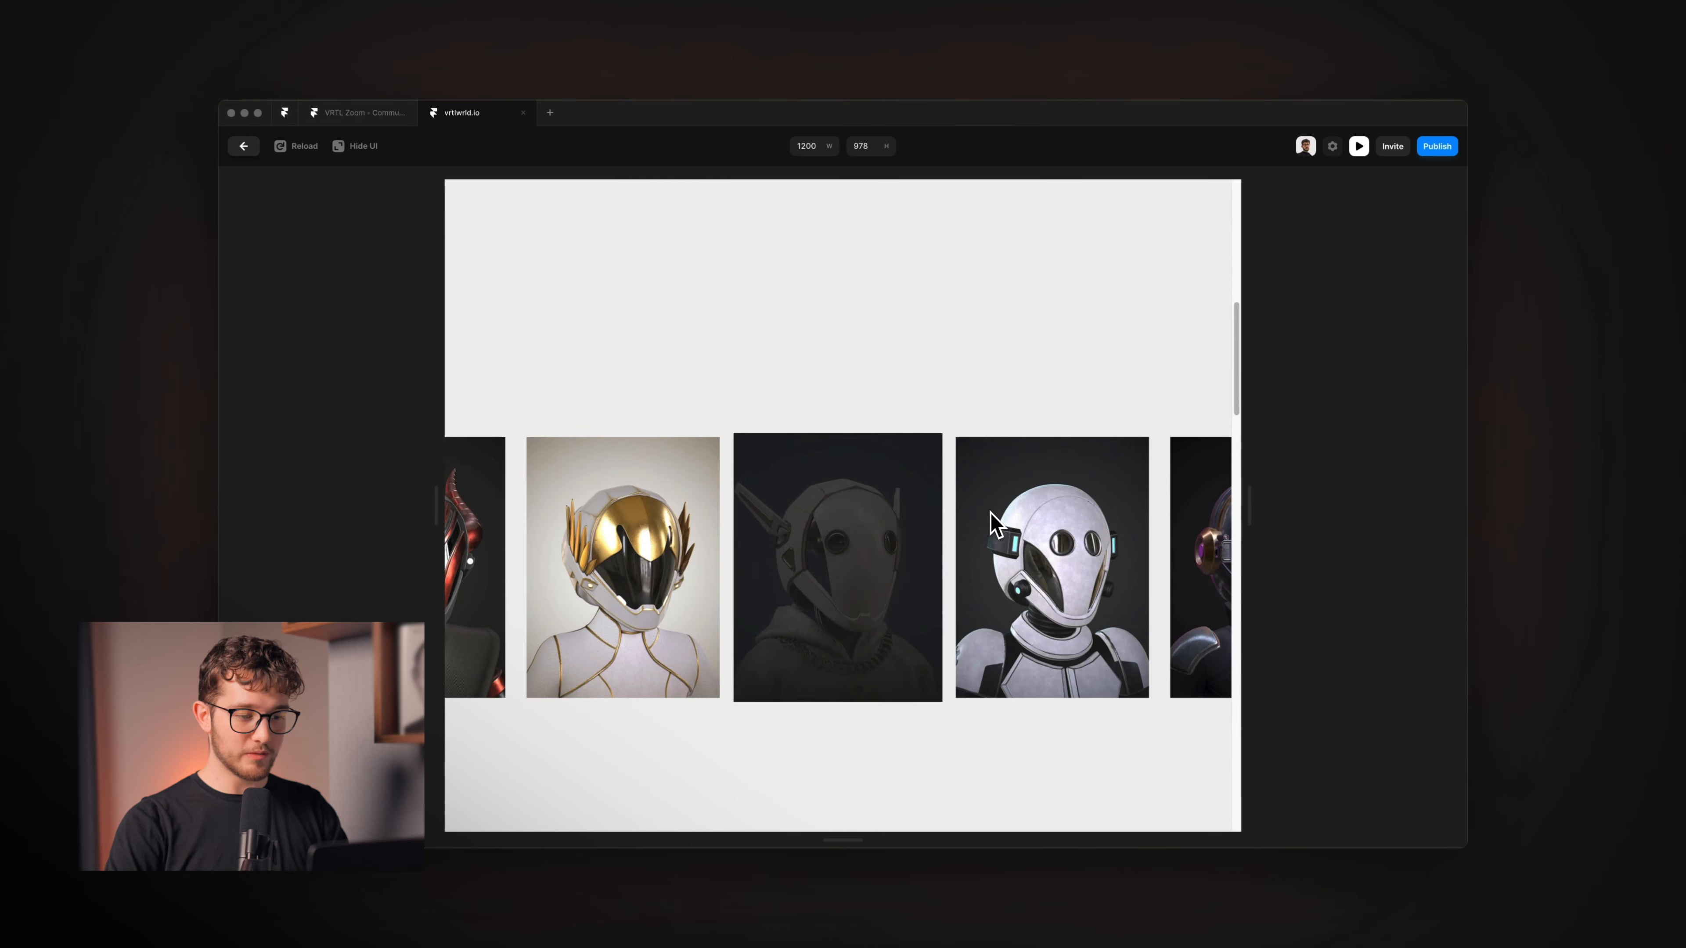
scroll(990, 512, "down", 4)
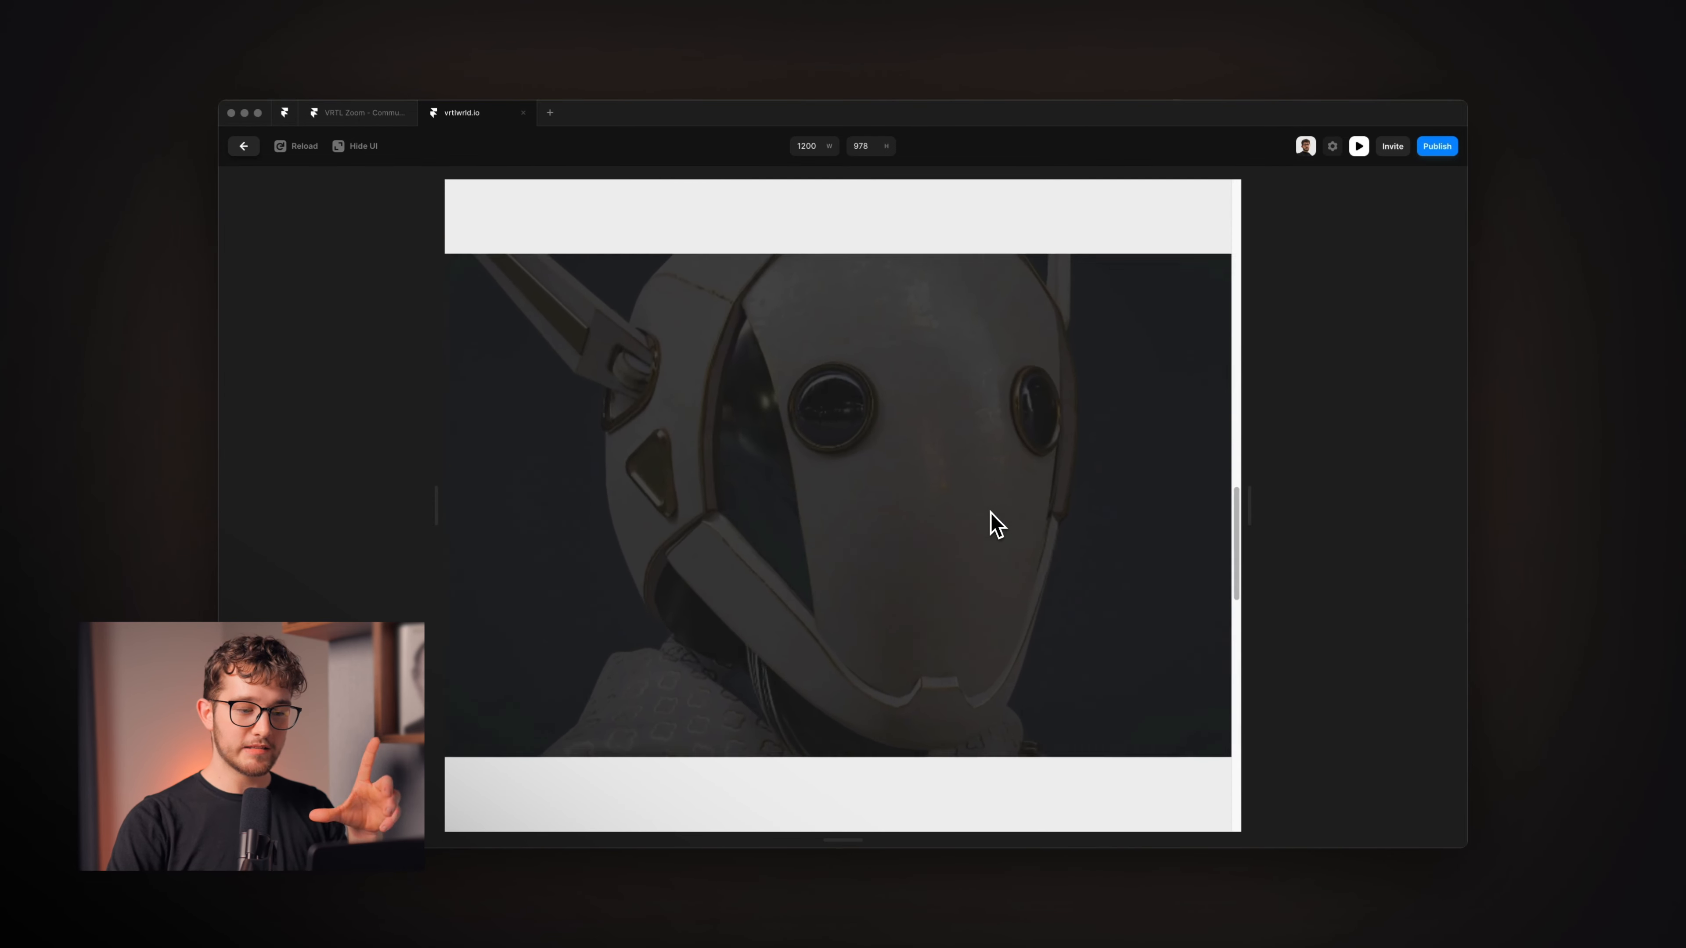
scroll(1007, 460, "up", 4)
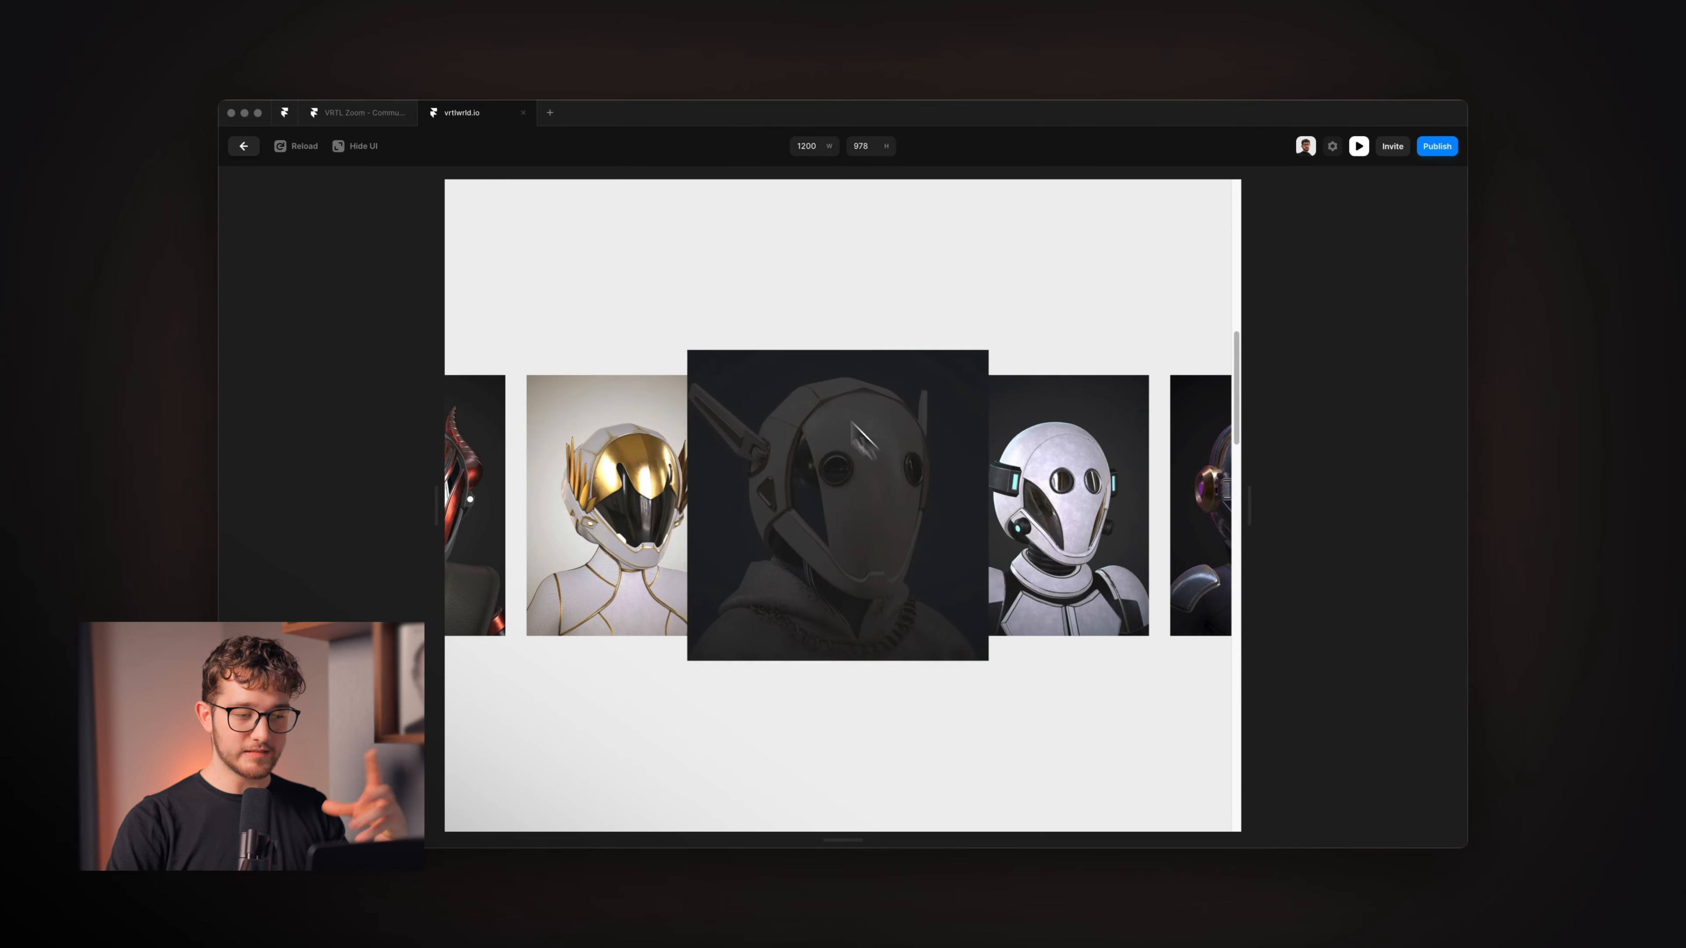
- Check the dark overlay on the middle image in the preview by scrolling back and forth, and return to the canvas
scroll(945, 425, "up", 3)
scroll(945, 429, "down", 3)
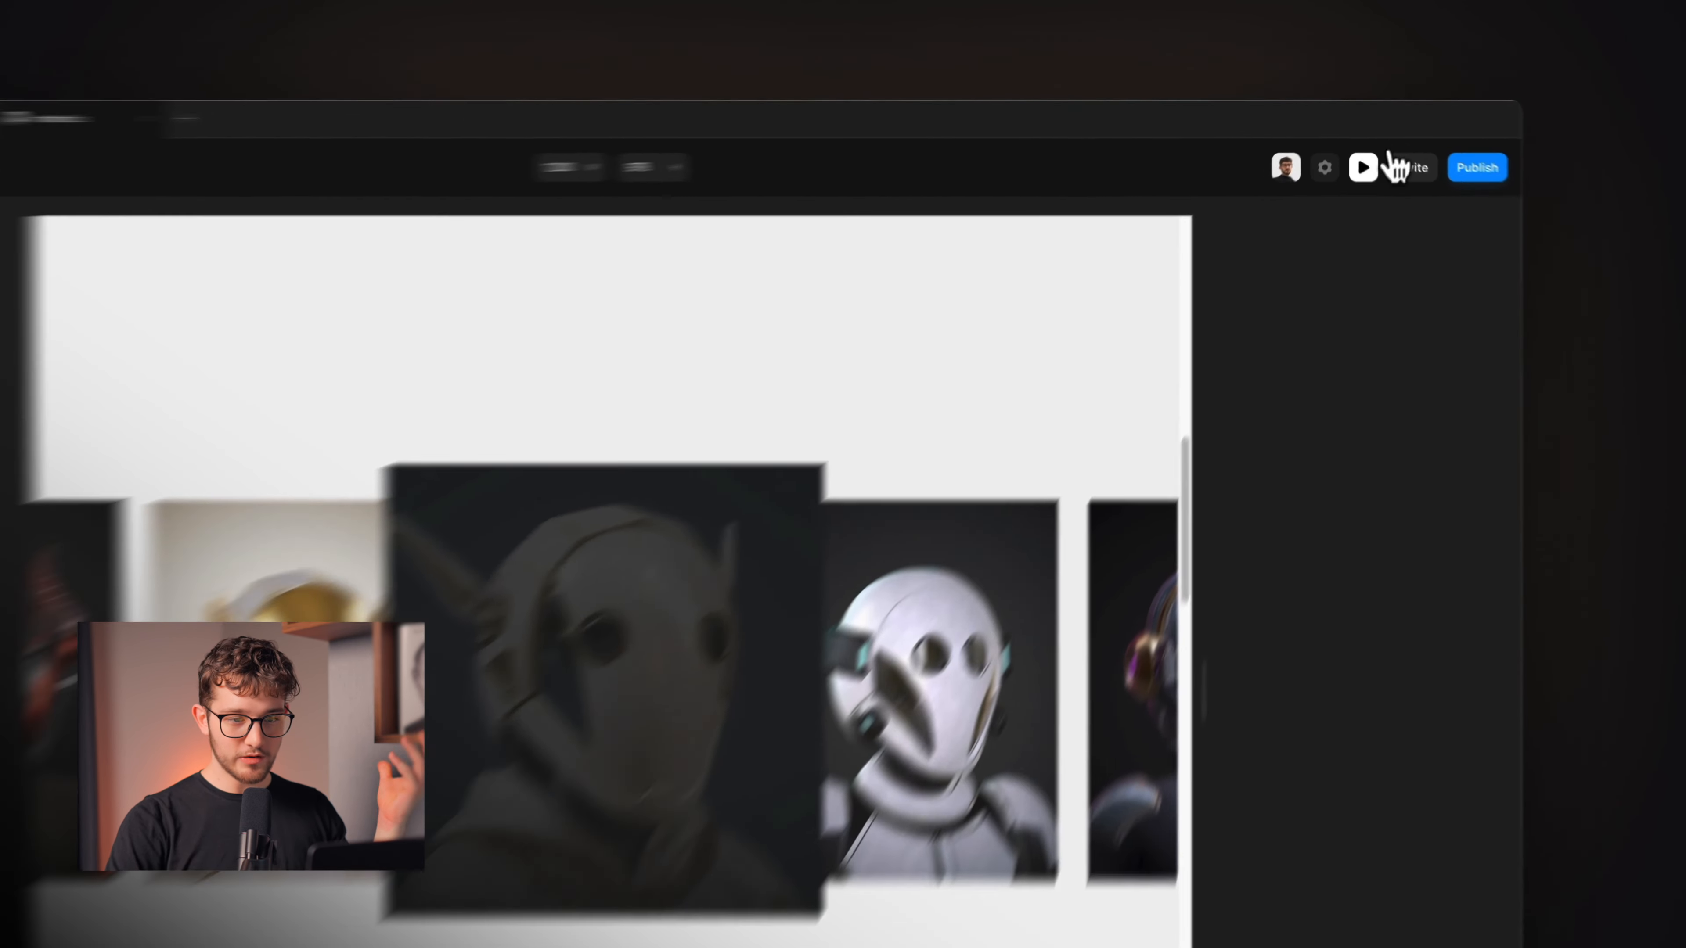
left_click(1360, 146)
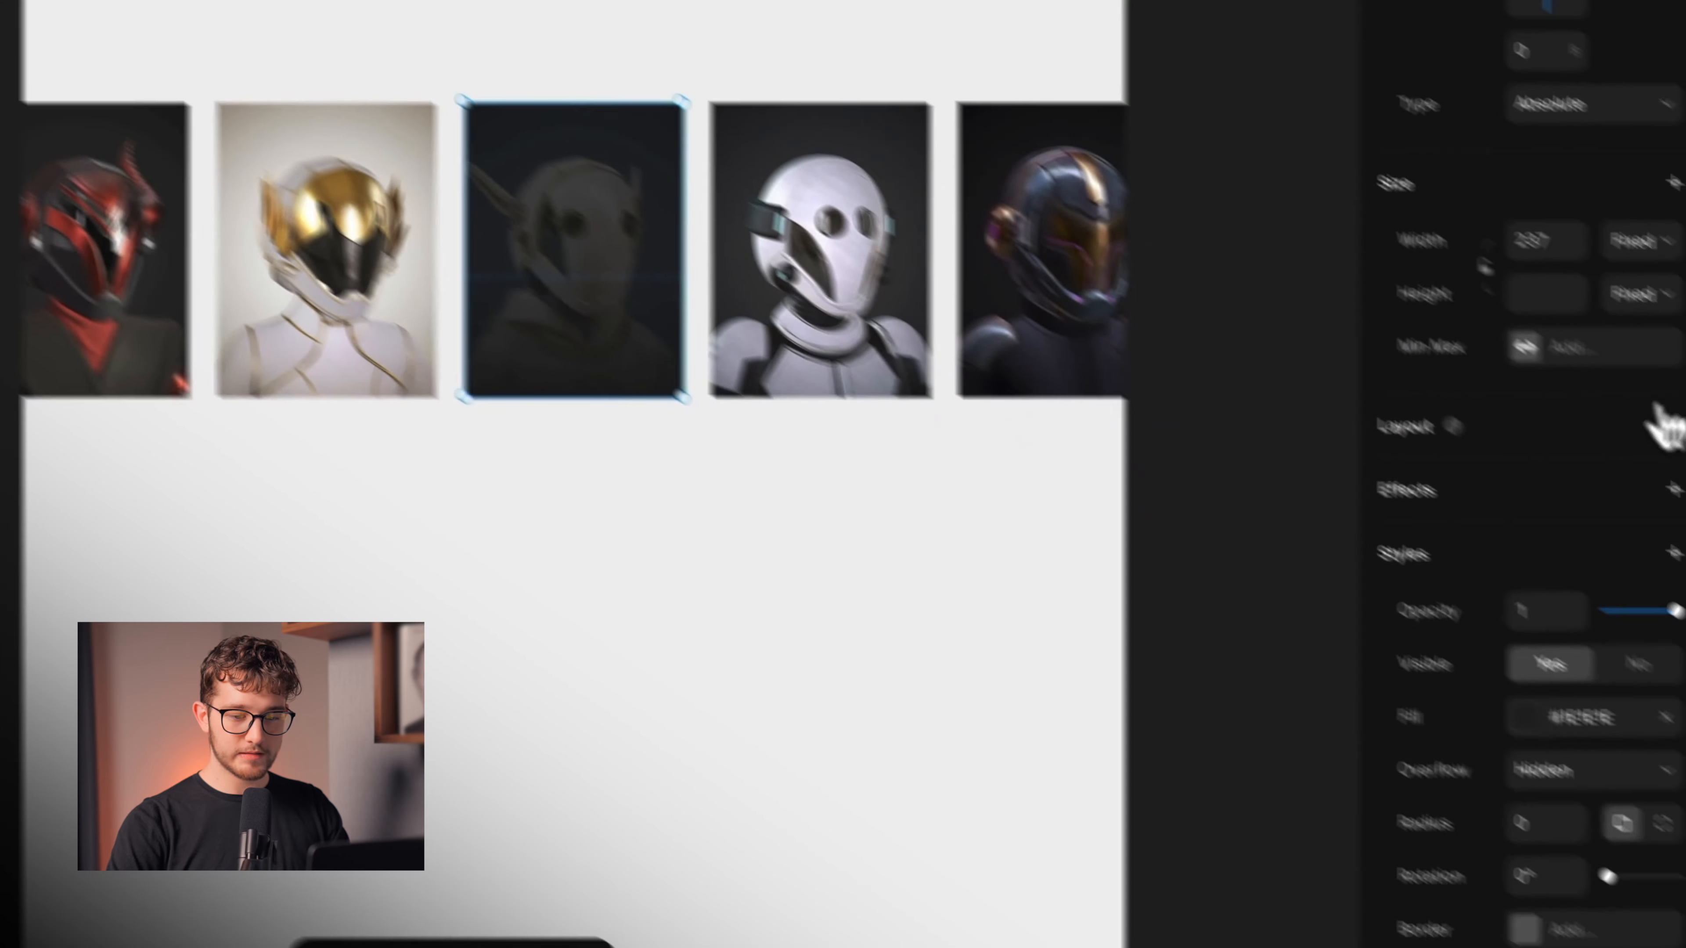
- Add a Scroll Transform to the selected Full-Overlay, with trigger Section in View, top viewport, section #sticky, From scale 1 and a Spring transition
left_click(1663, 489)
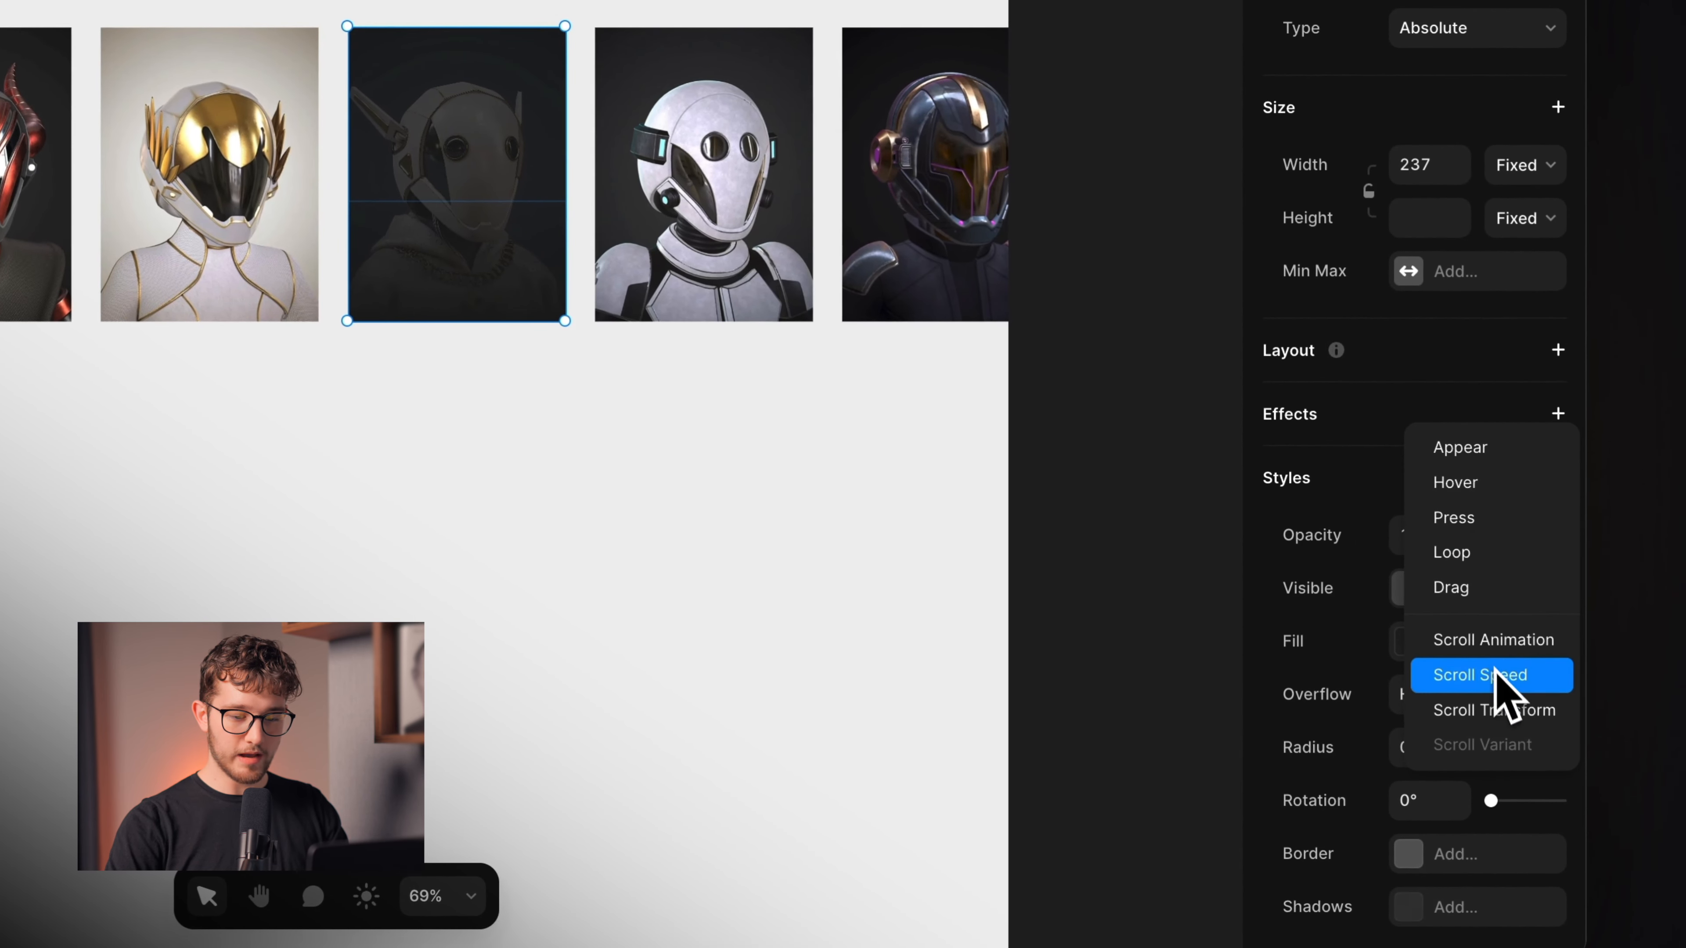
left_click(1496, 710)
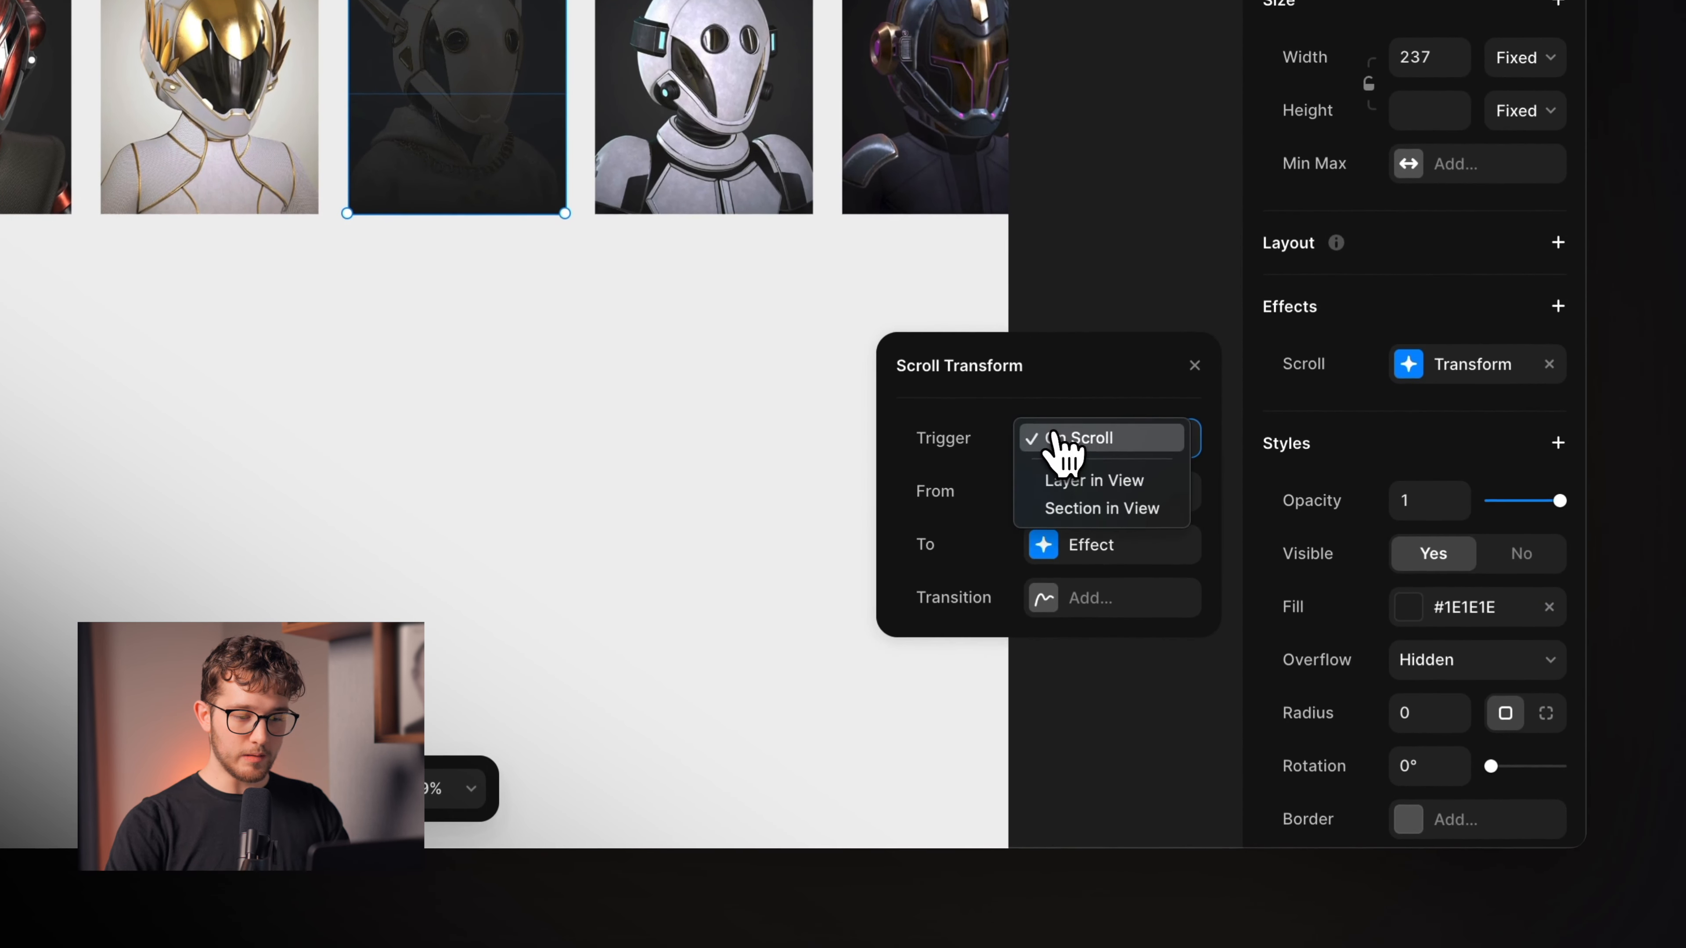
left_click(1088, 496)
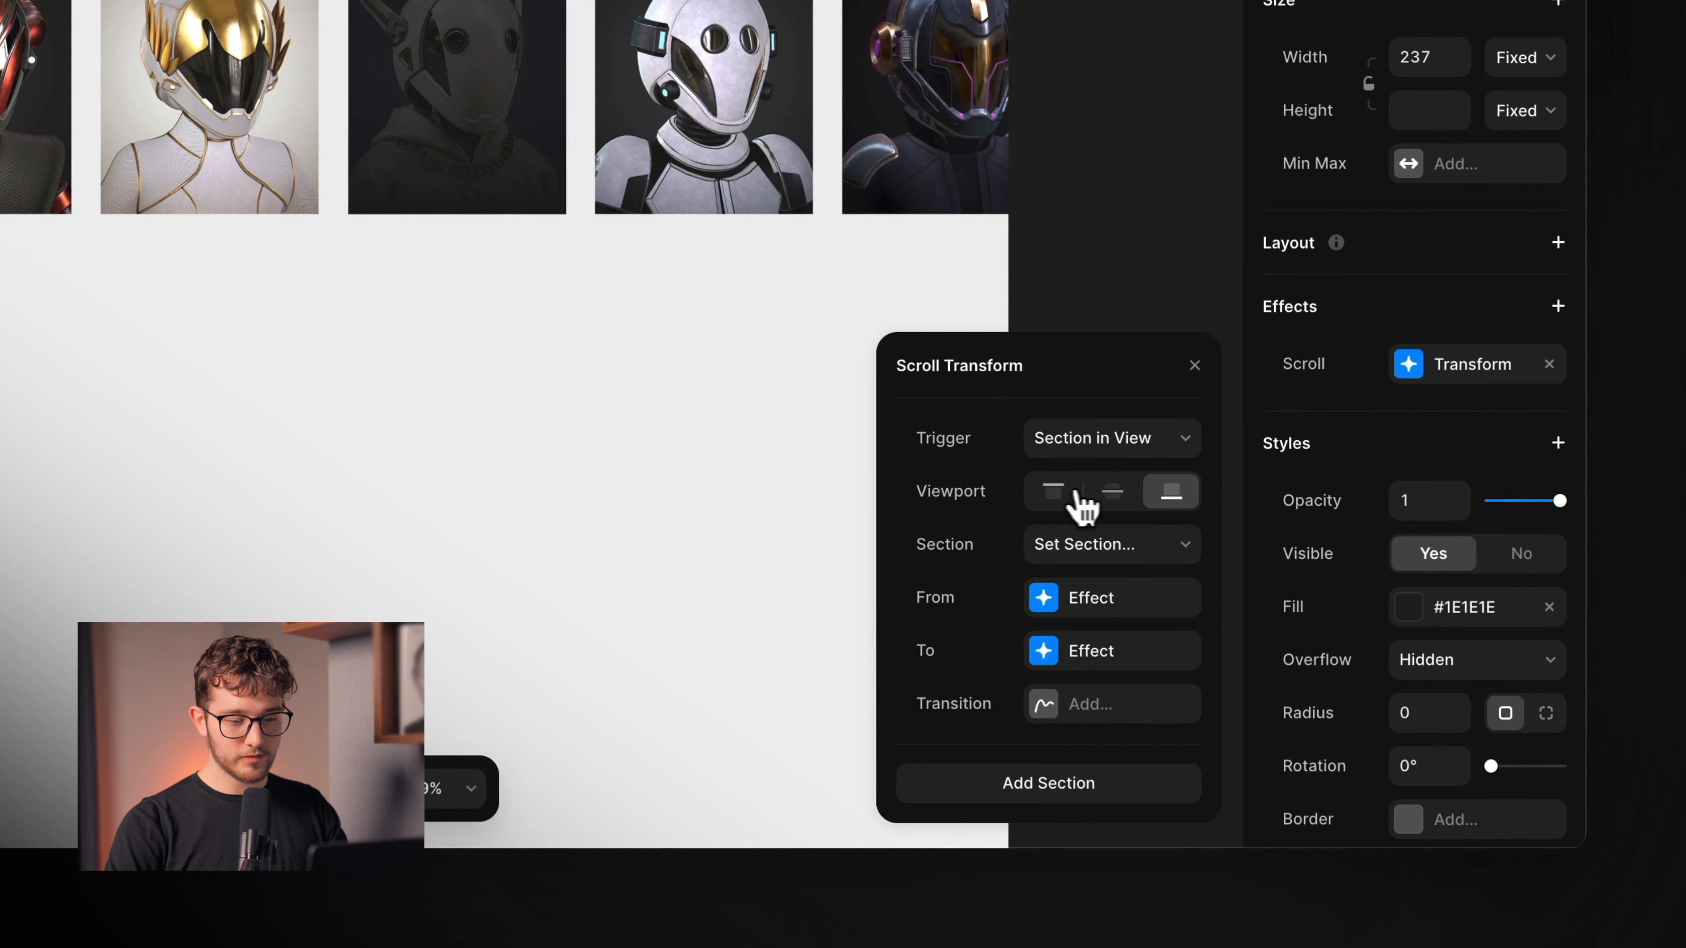
left_click(1072, 614)
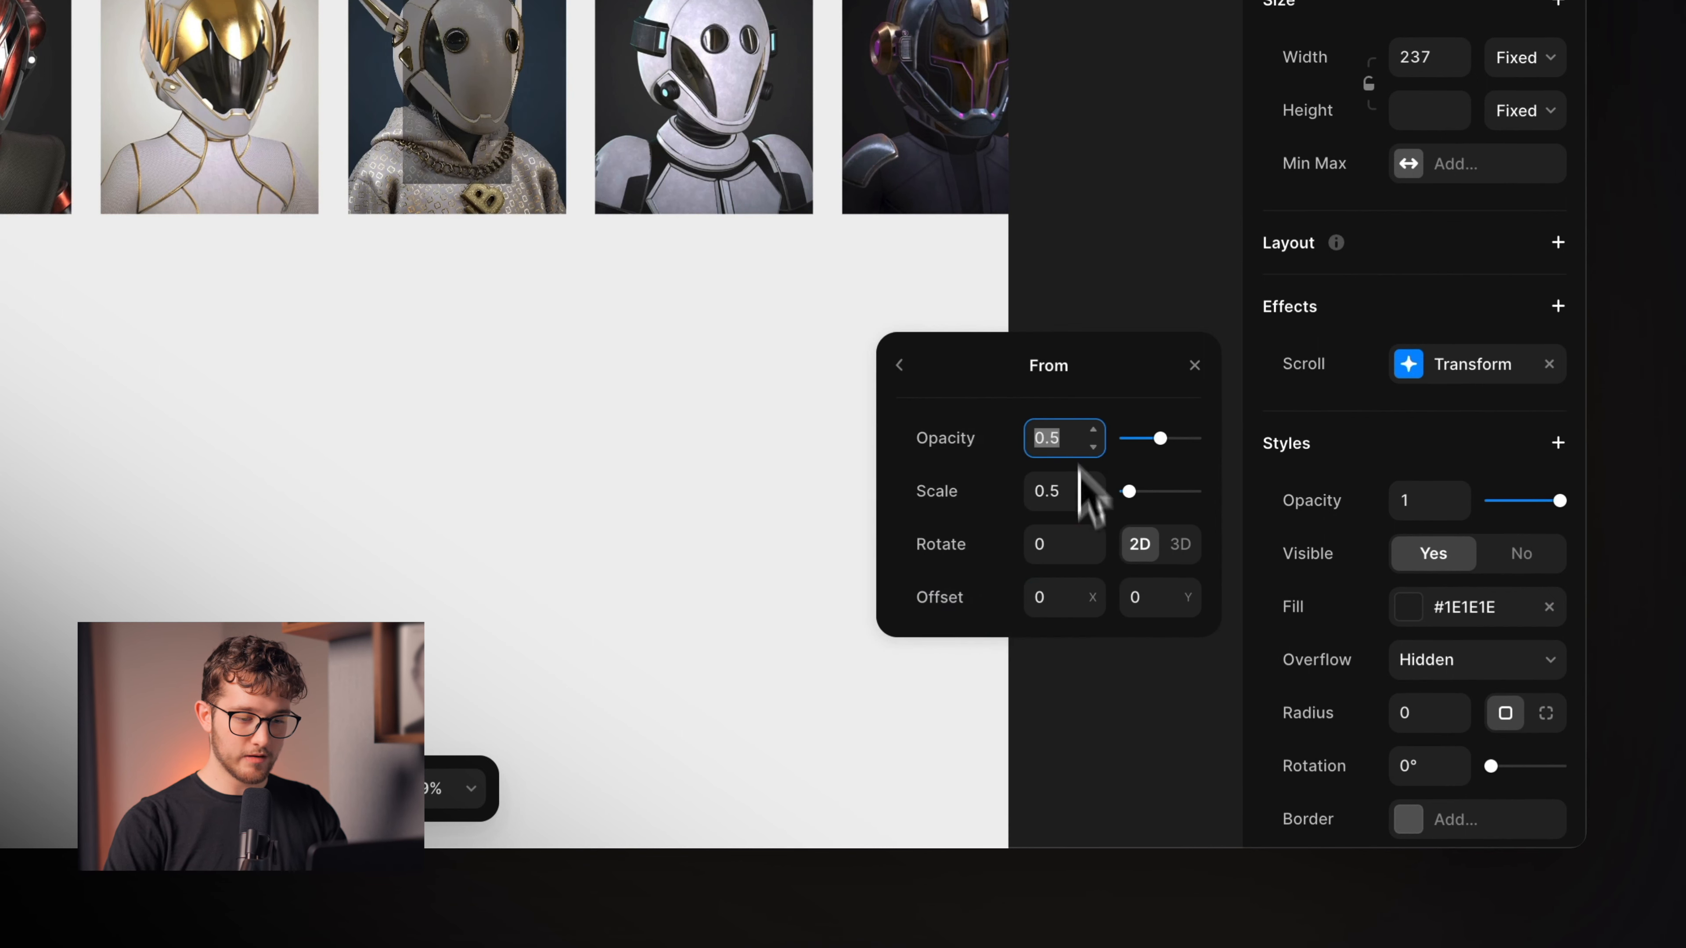
left_click(913, 383)
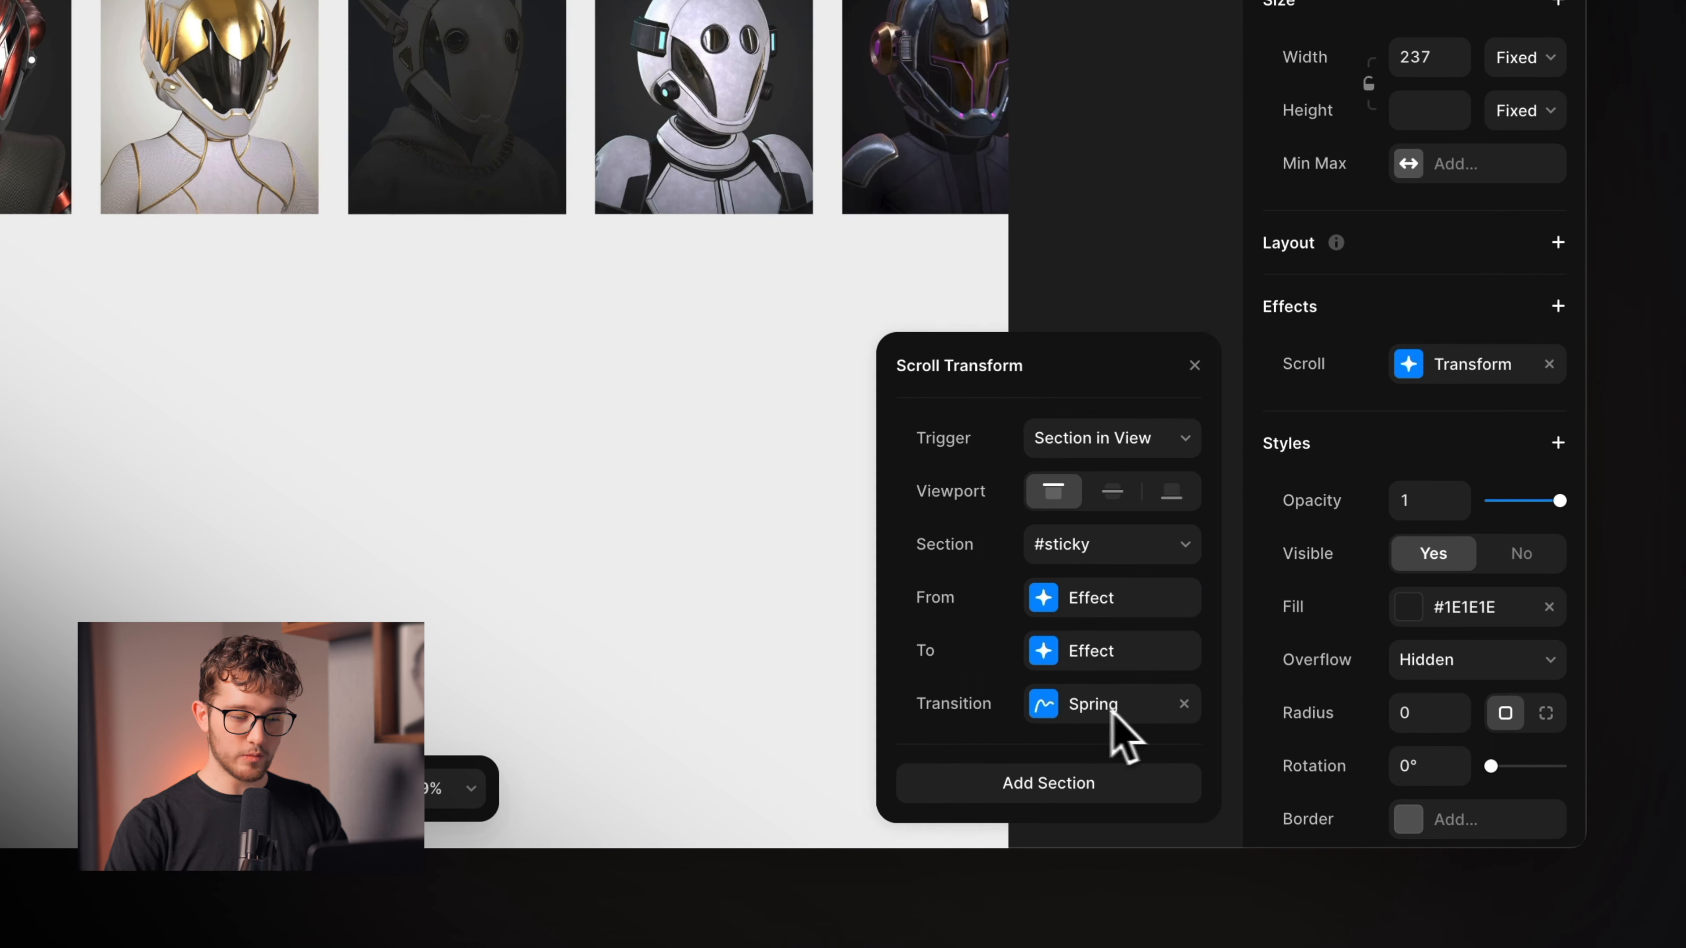
- Keep the overlay's To state at opacity 1 and scale 1, and set its From opacity to 0
left_click(1102, 662)
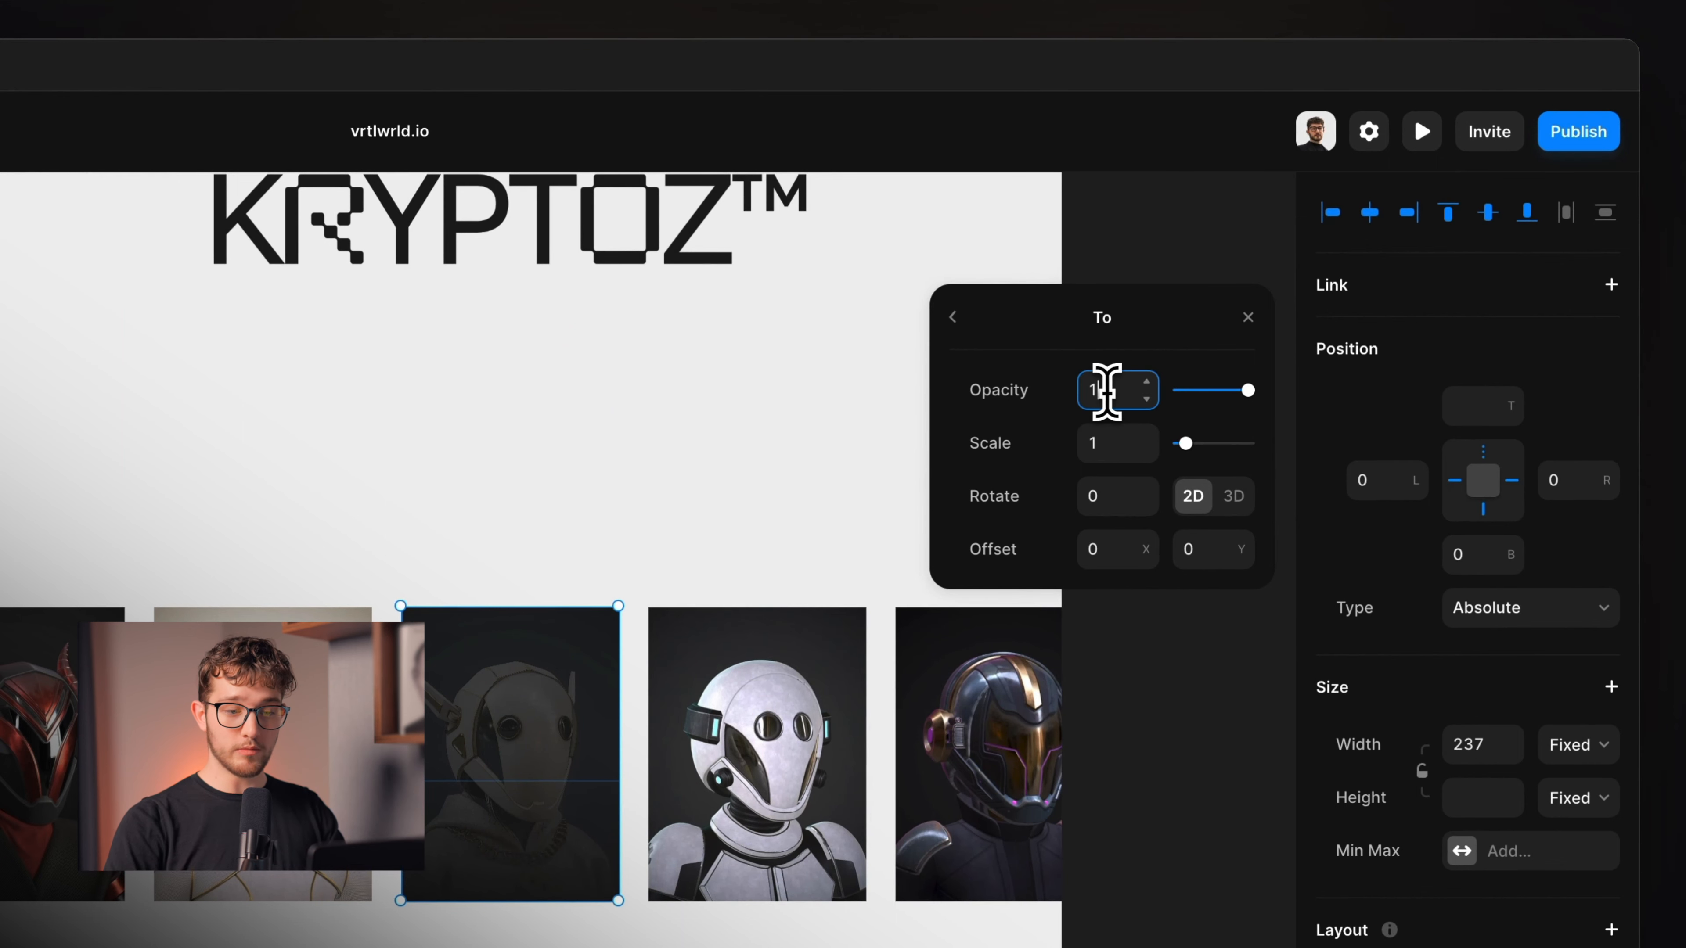
left_click(974, 320)
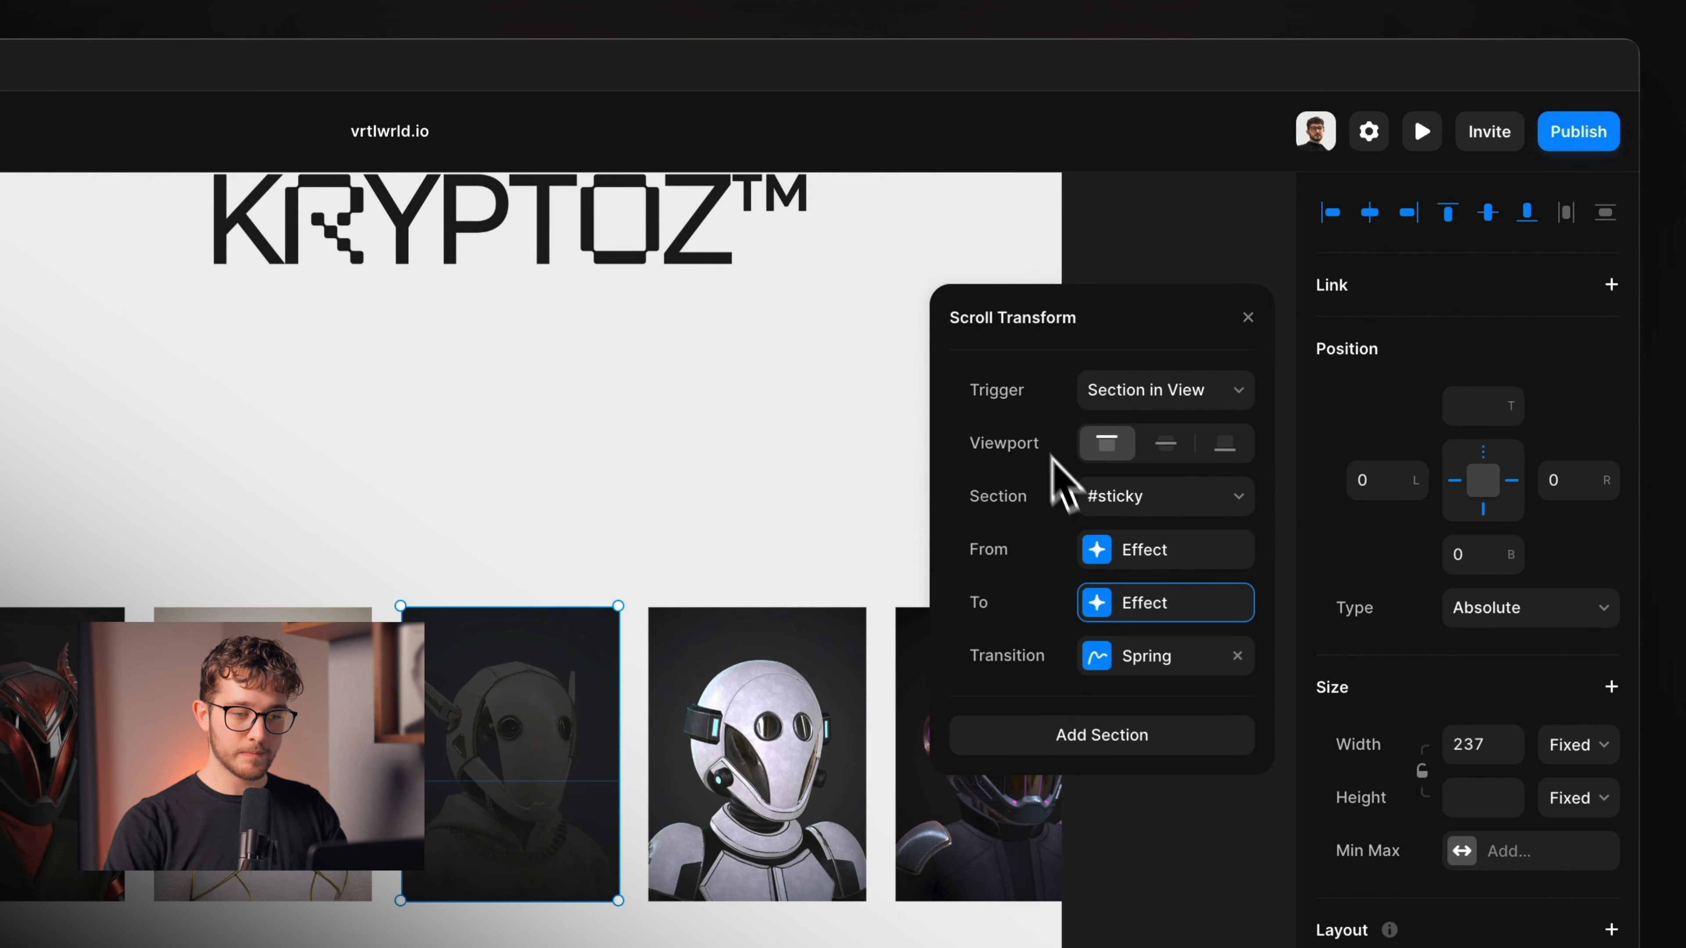
left_click(1100, 563)
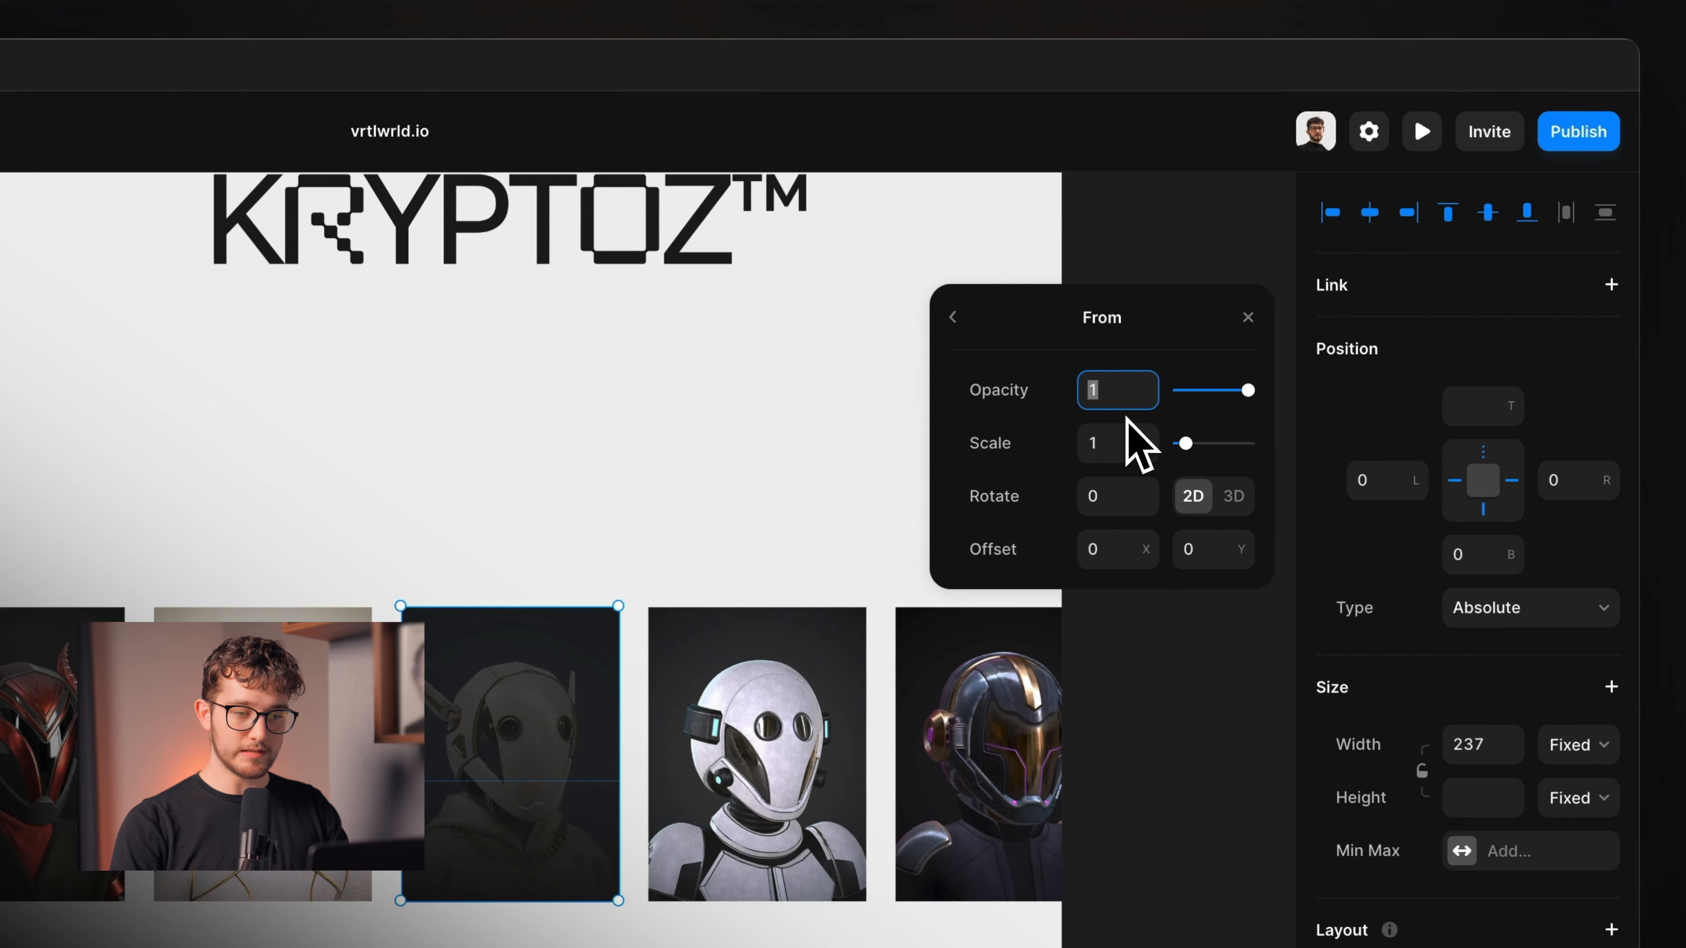
type("0")
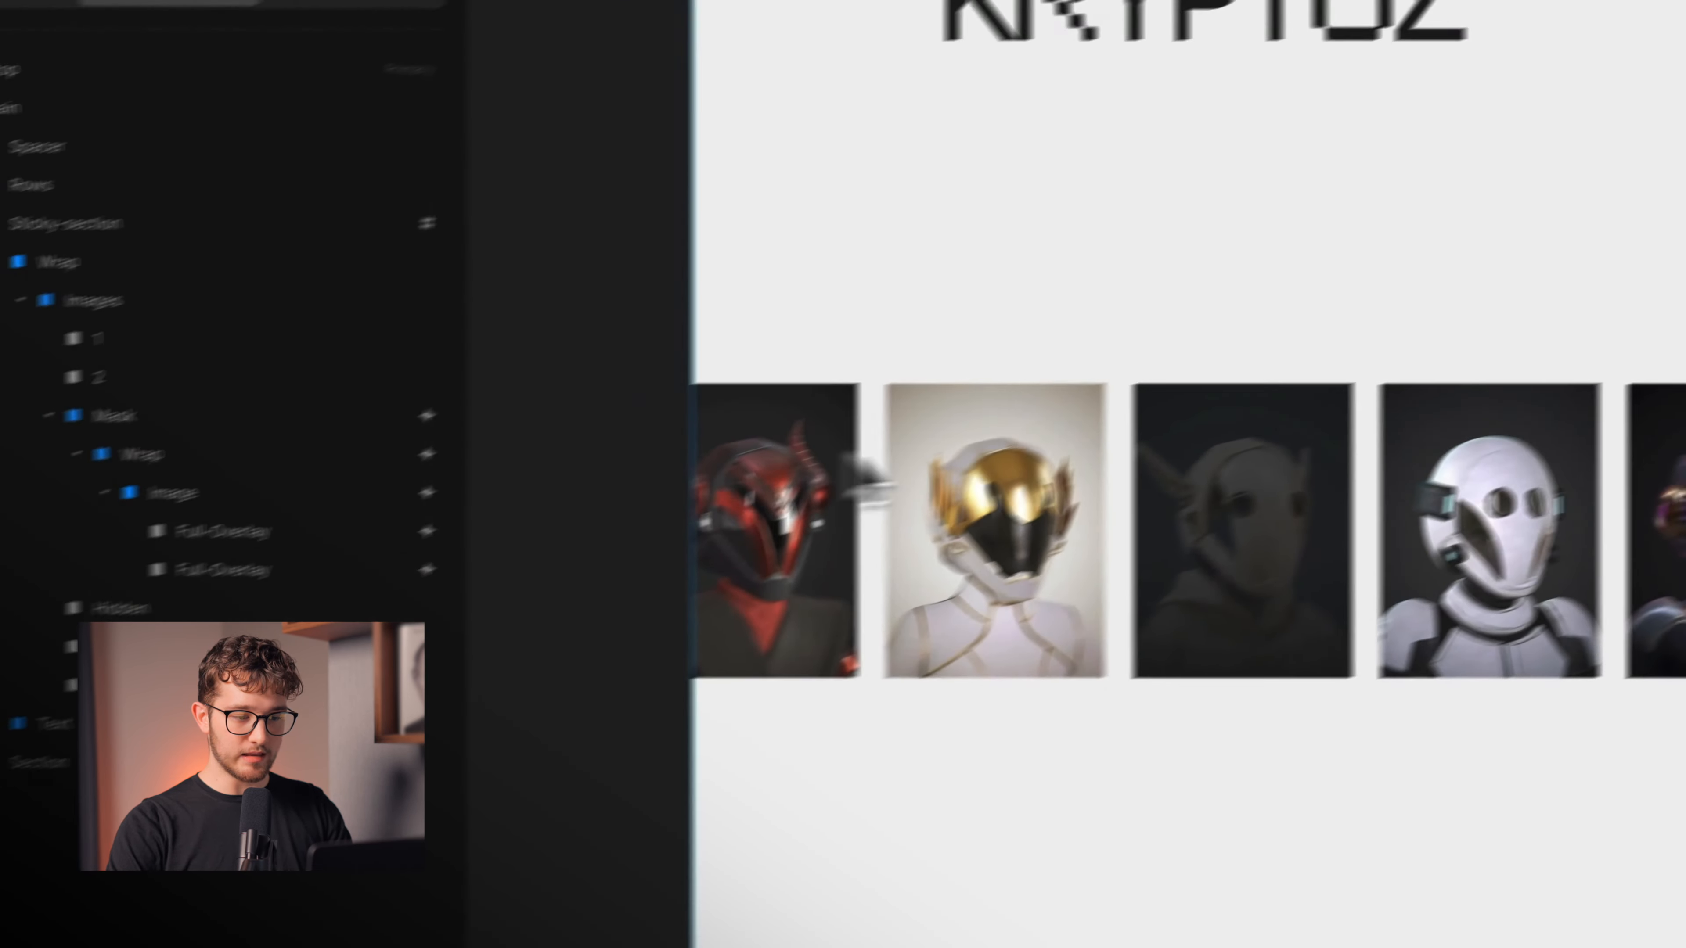
- Preview the page and scroll repeatedly through the sticky section to examine the overlay fading in over the zooming image, and return to the canvas
left_click(222, 531)
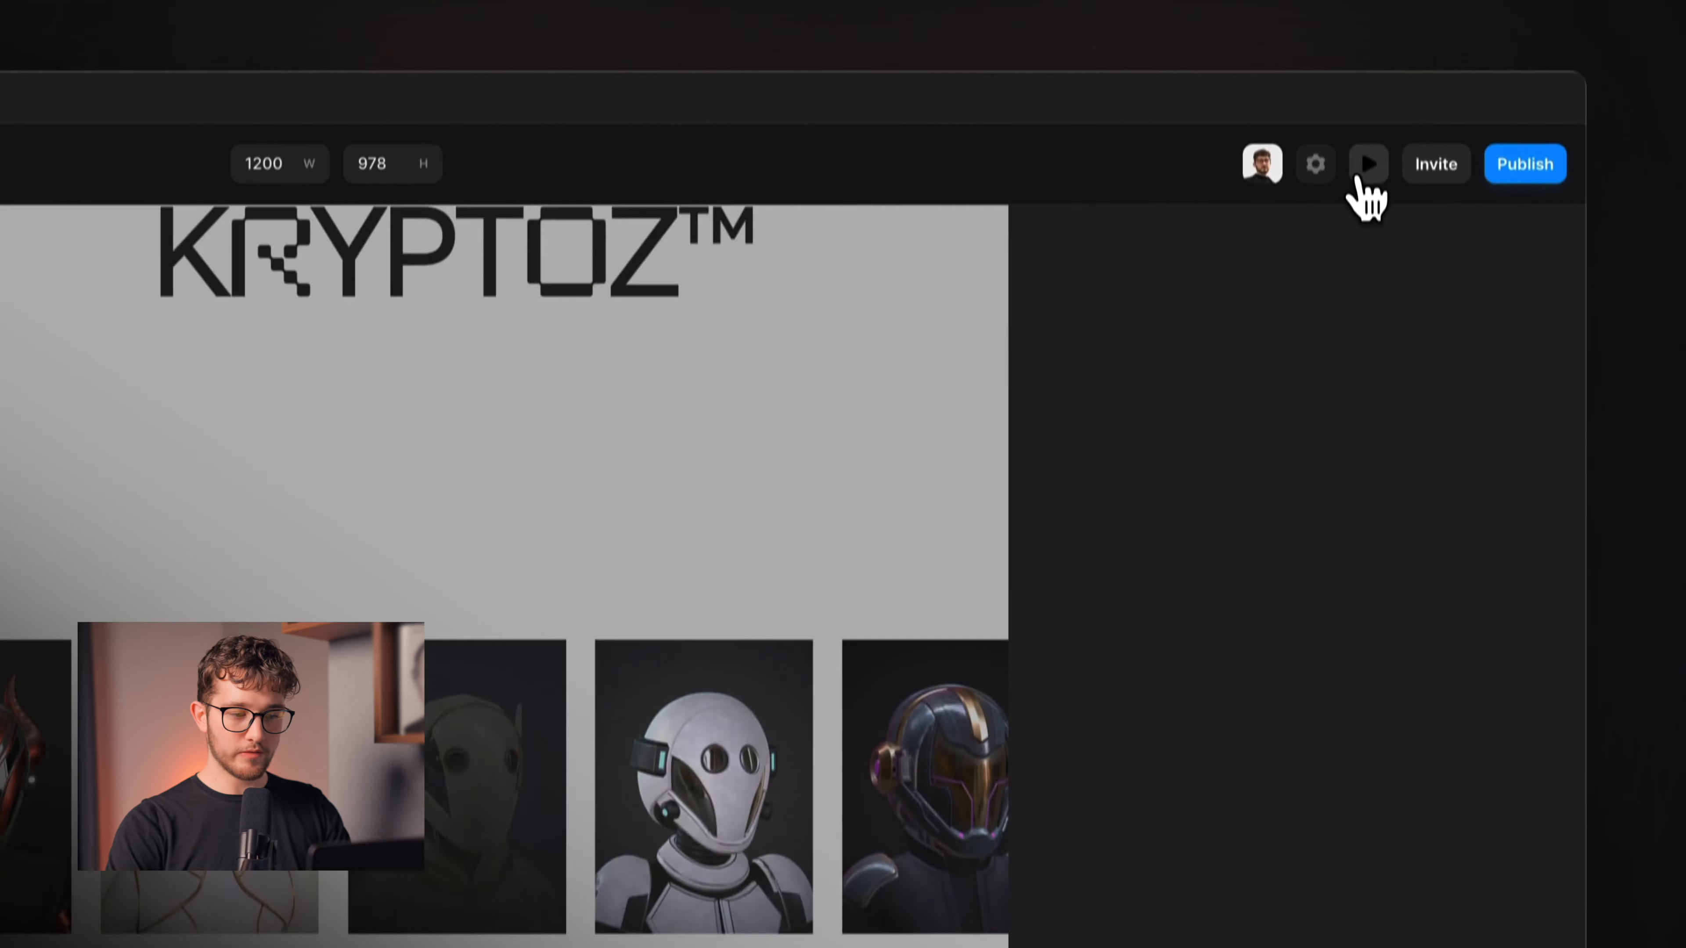
left_click(1359, 180)
scroll(903, 663, "down", 5)
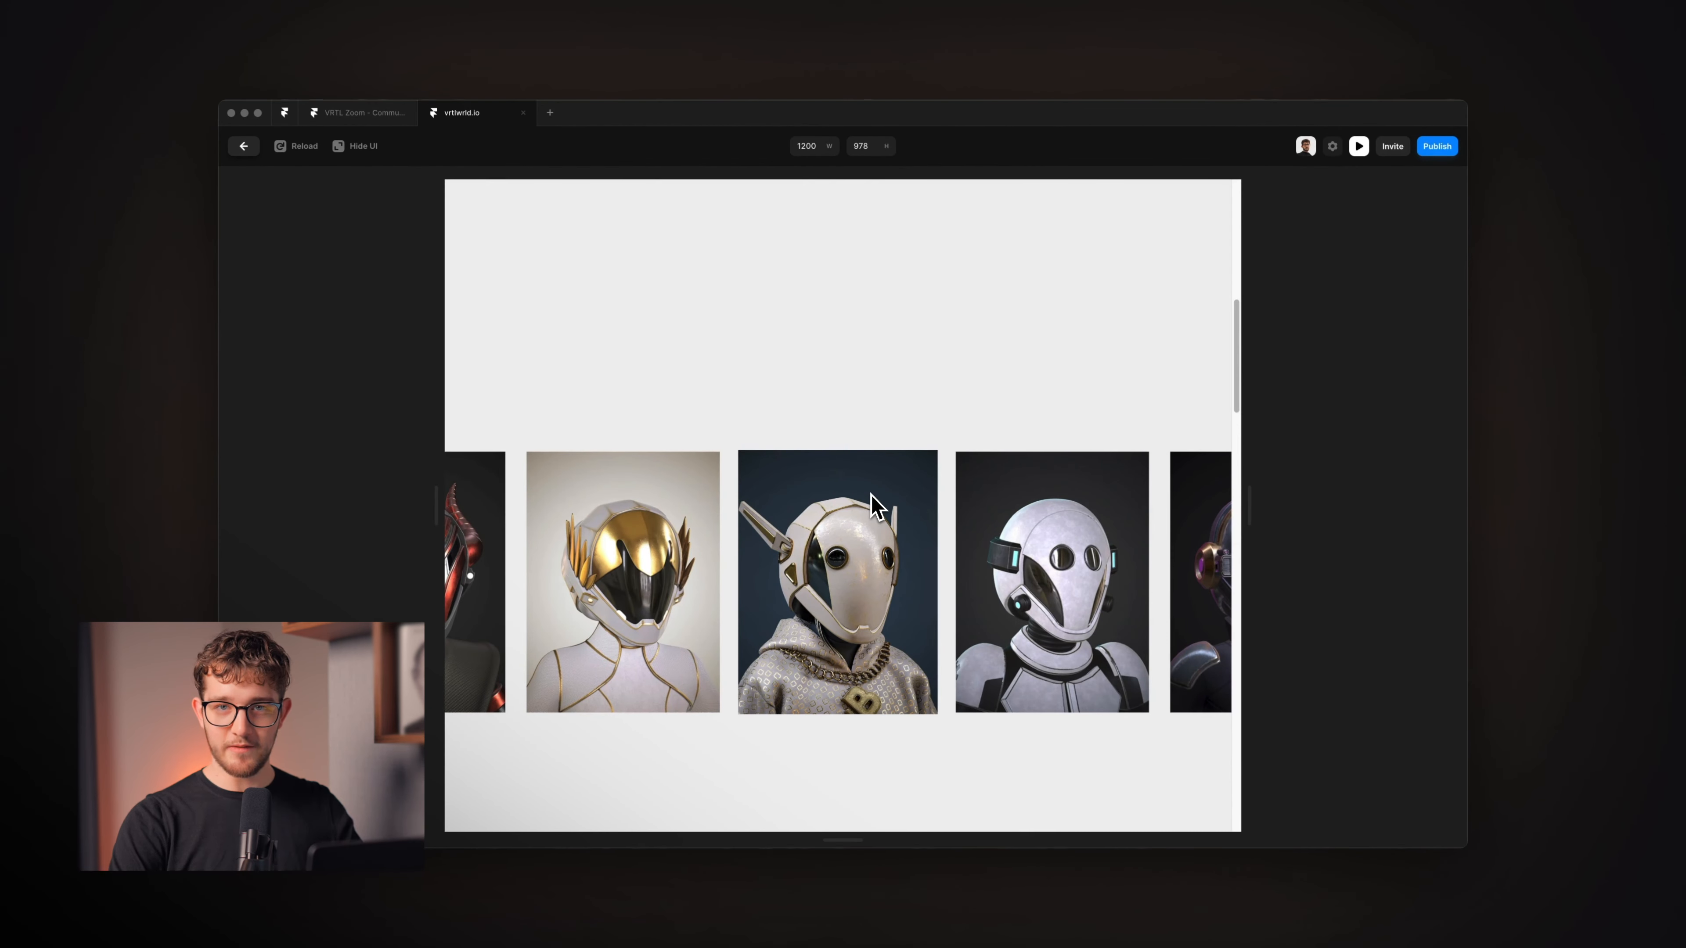
scroll(876, 506, "down", 5)
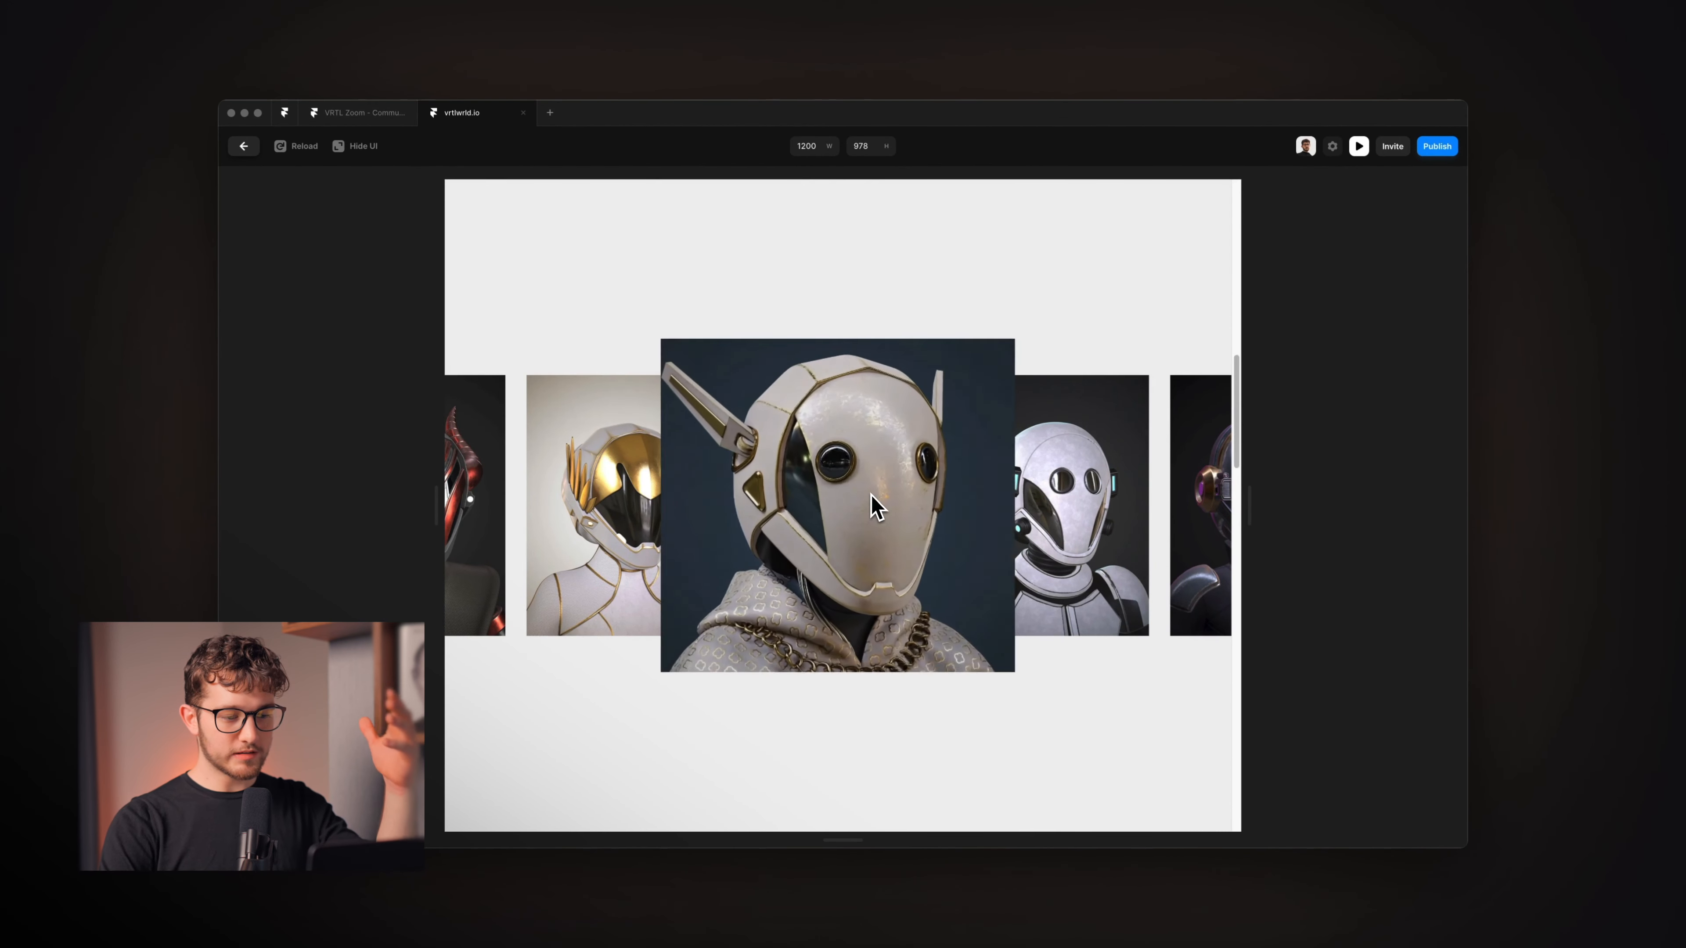
scroll(876, 506, "down", 5)
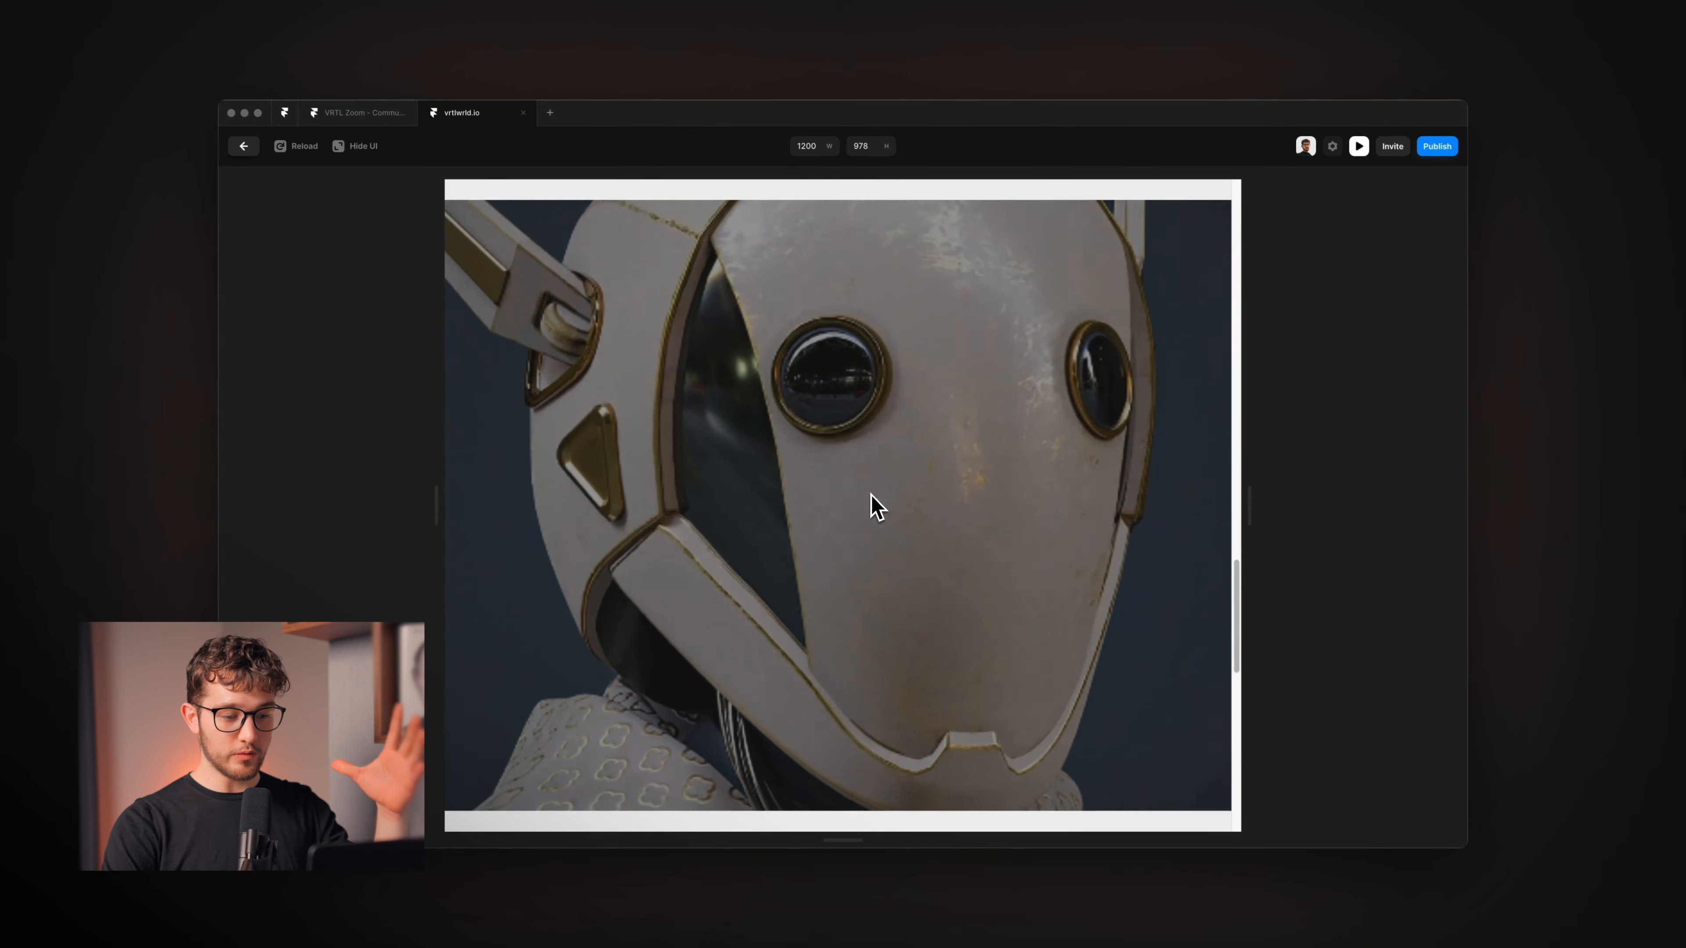
scroll(876, 506, "up", 8)
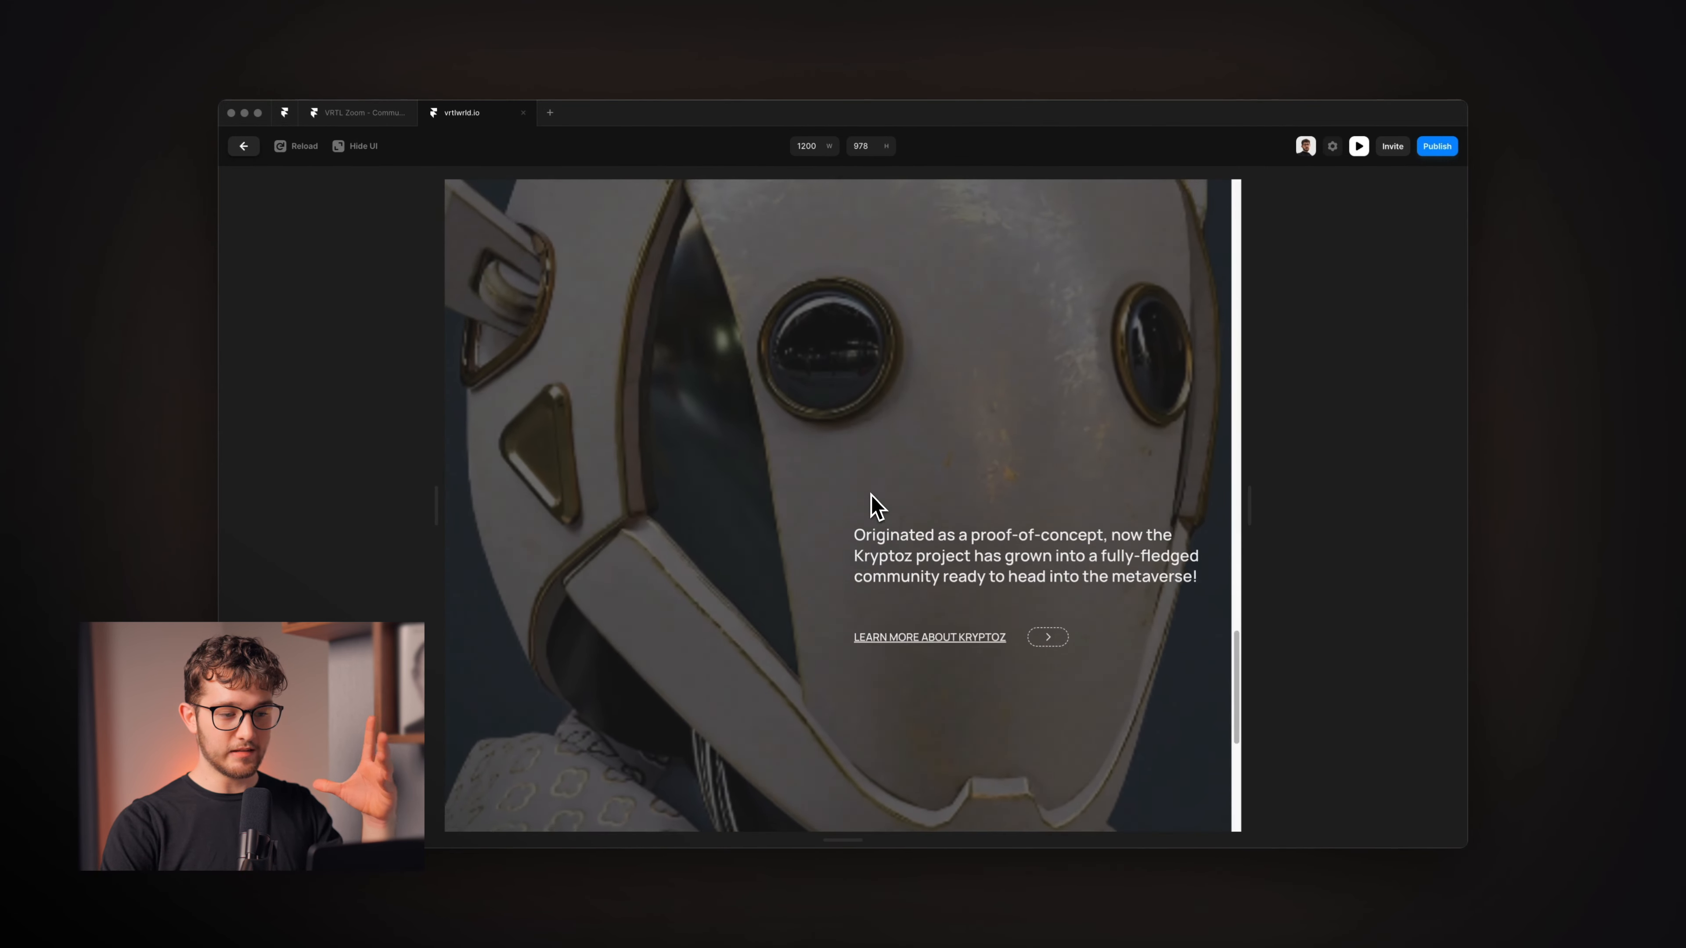
scroll(870, 496, "up", 5)
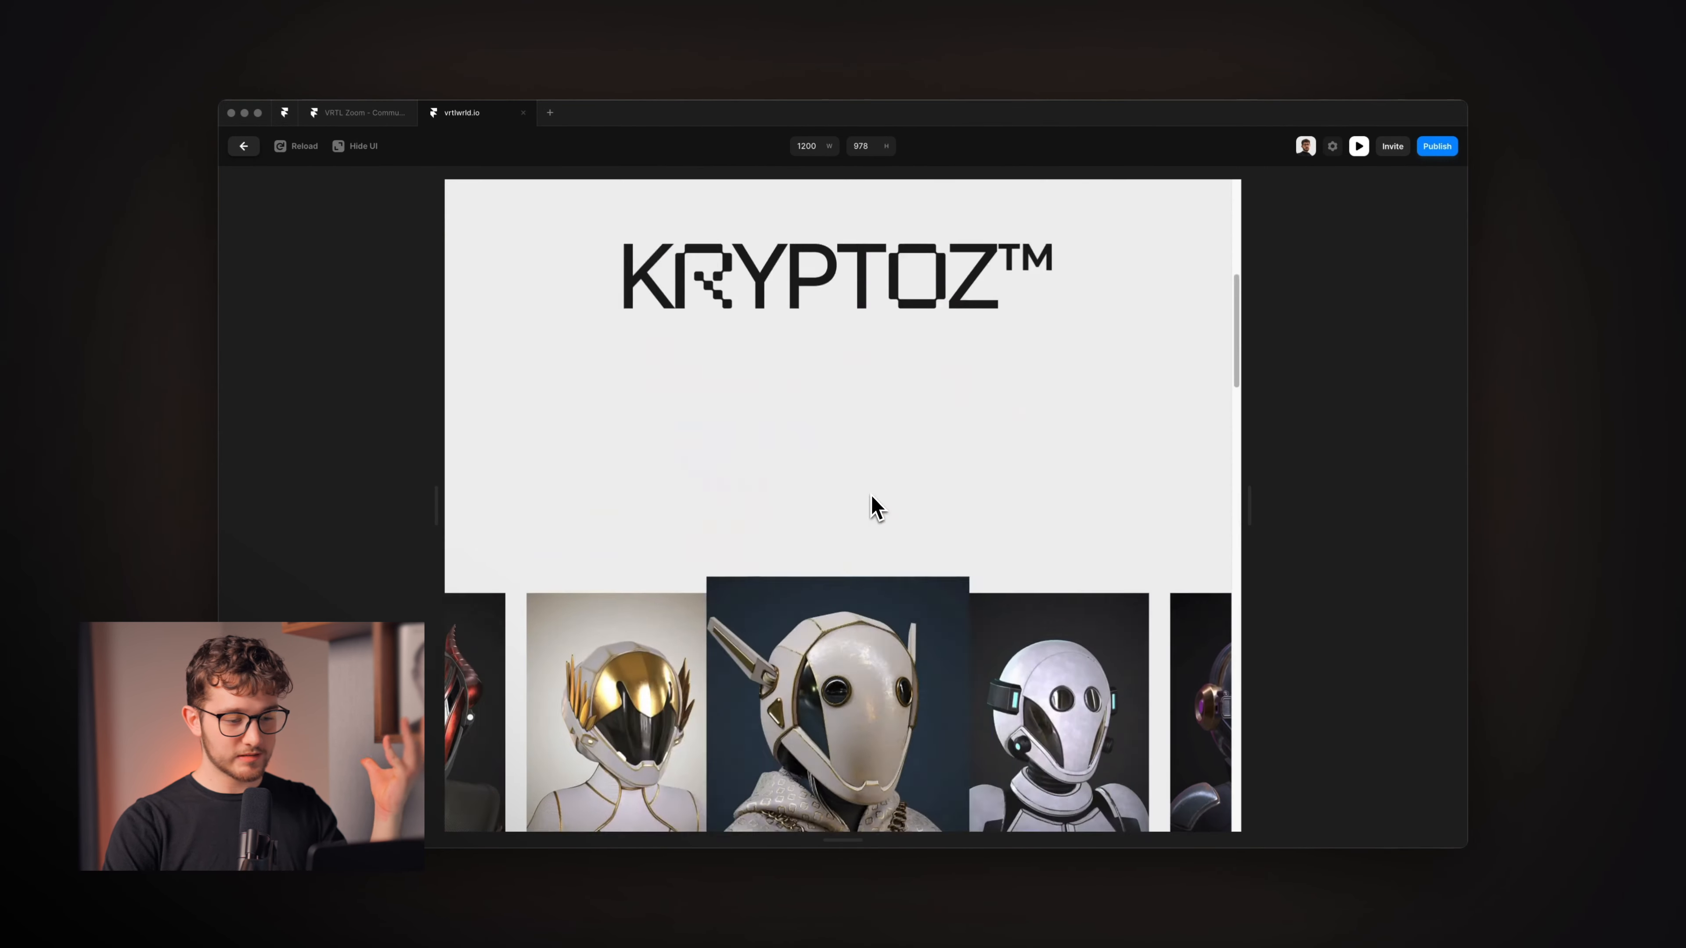
scroll(871, 496, "down", 6)
scroll(871, 495, "down", 5)
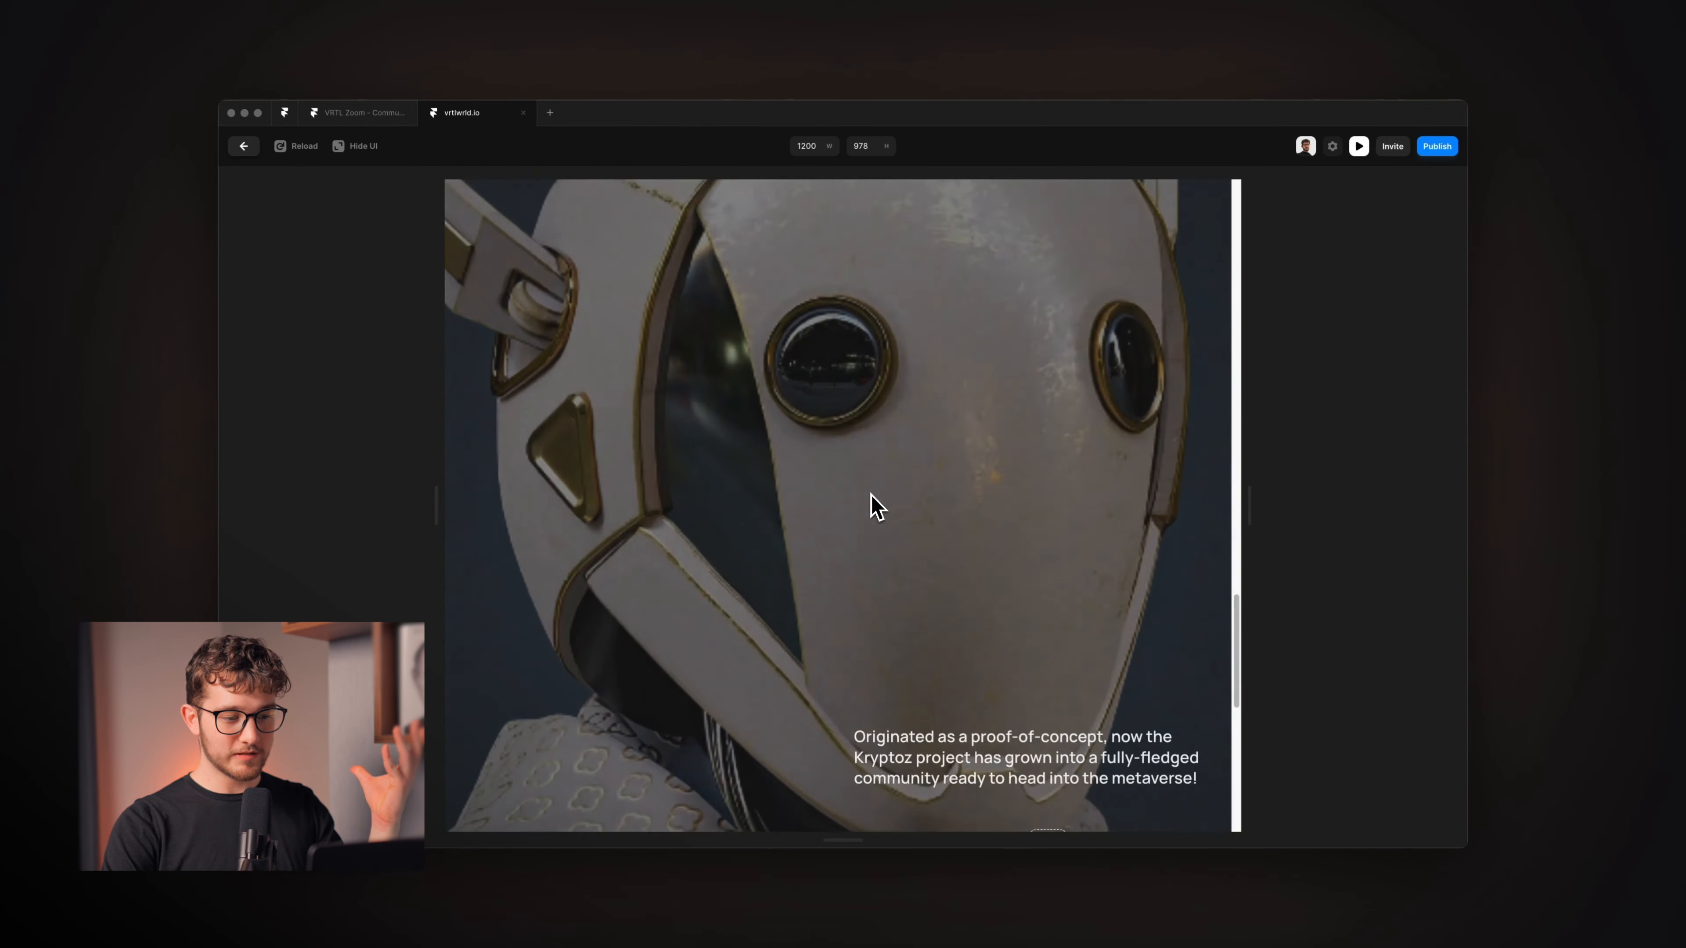
scroll(872, 496, "up", 6)
scroll(955, 574, "down", 6)
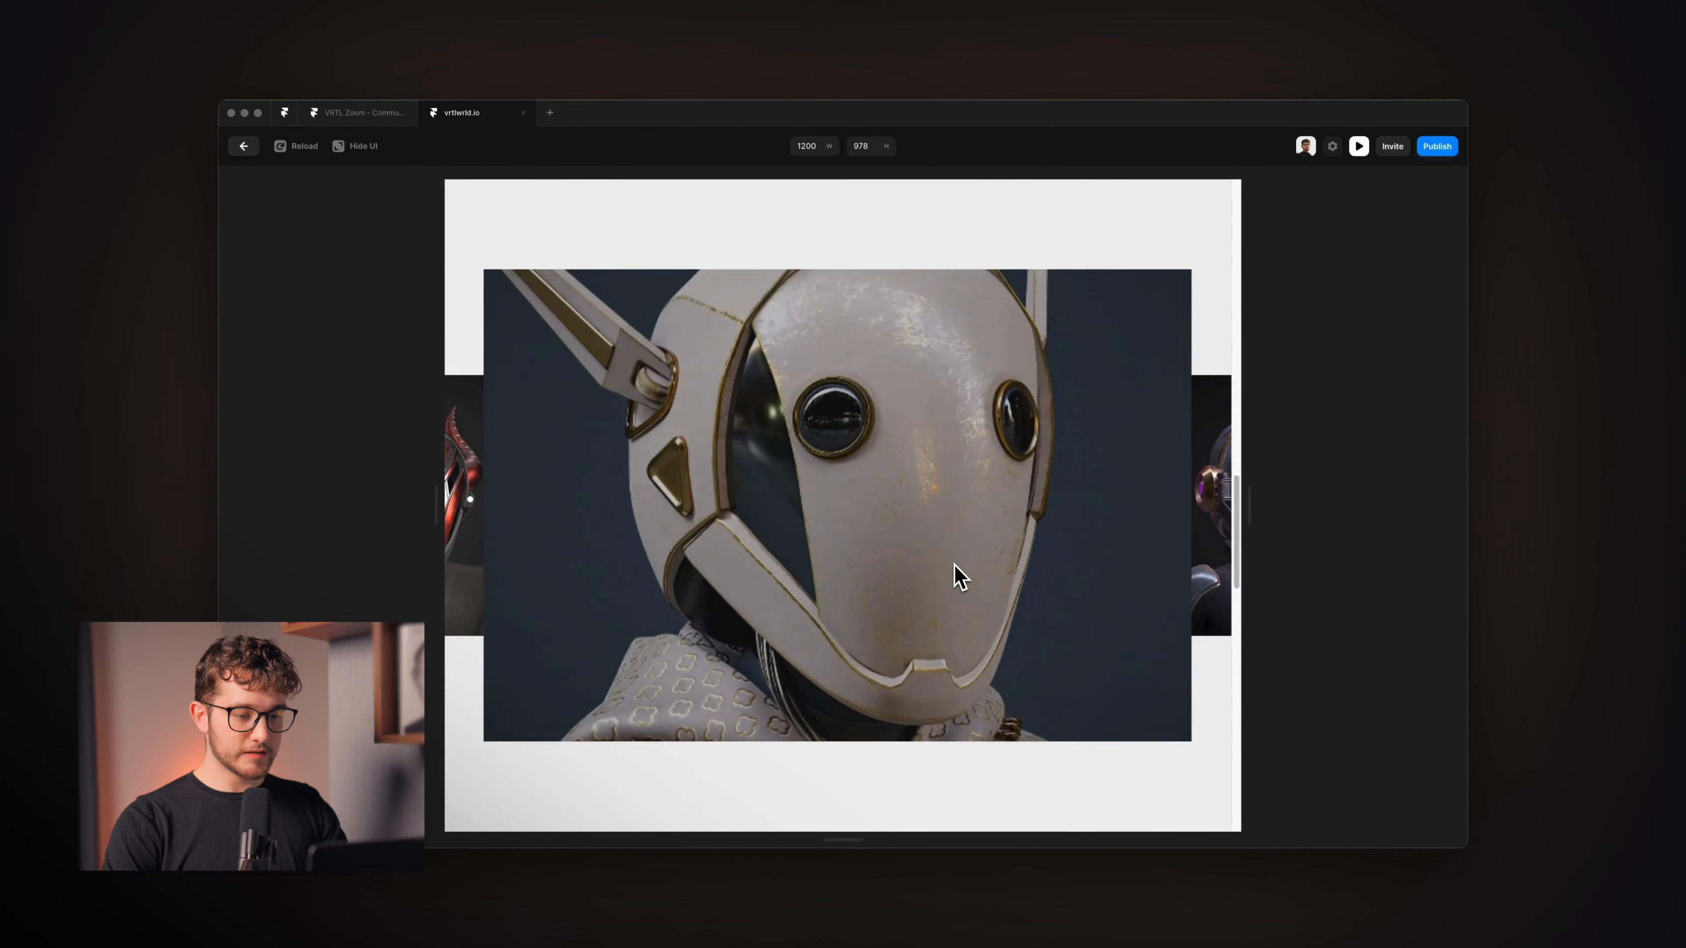
scroll(956, 575, "up", 8)
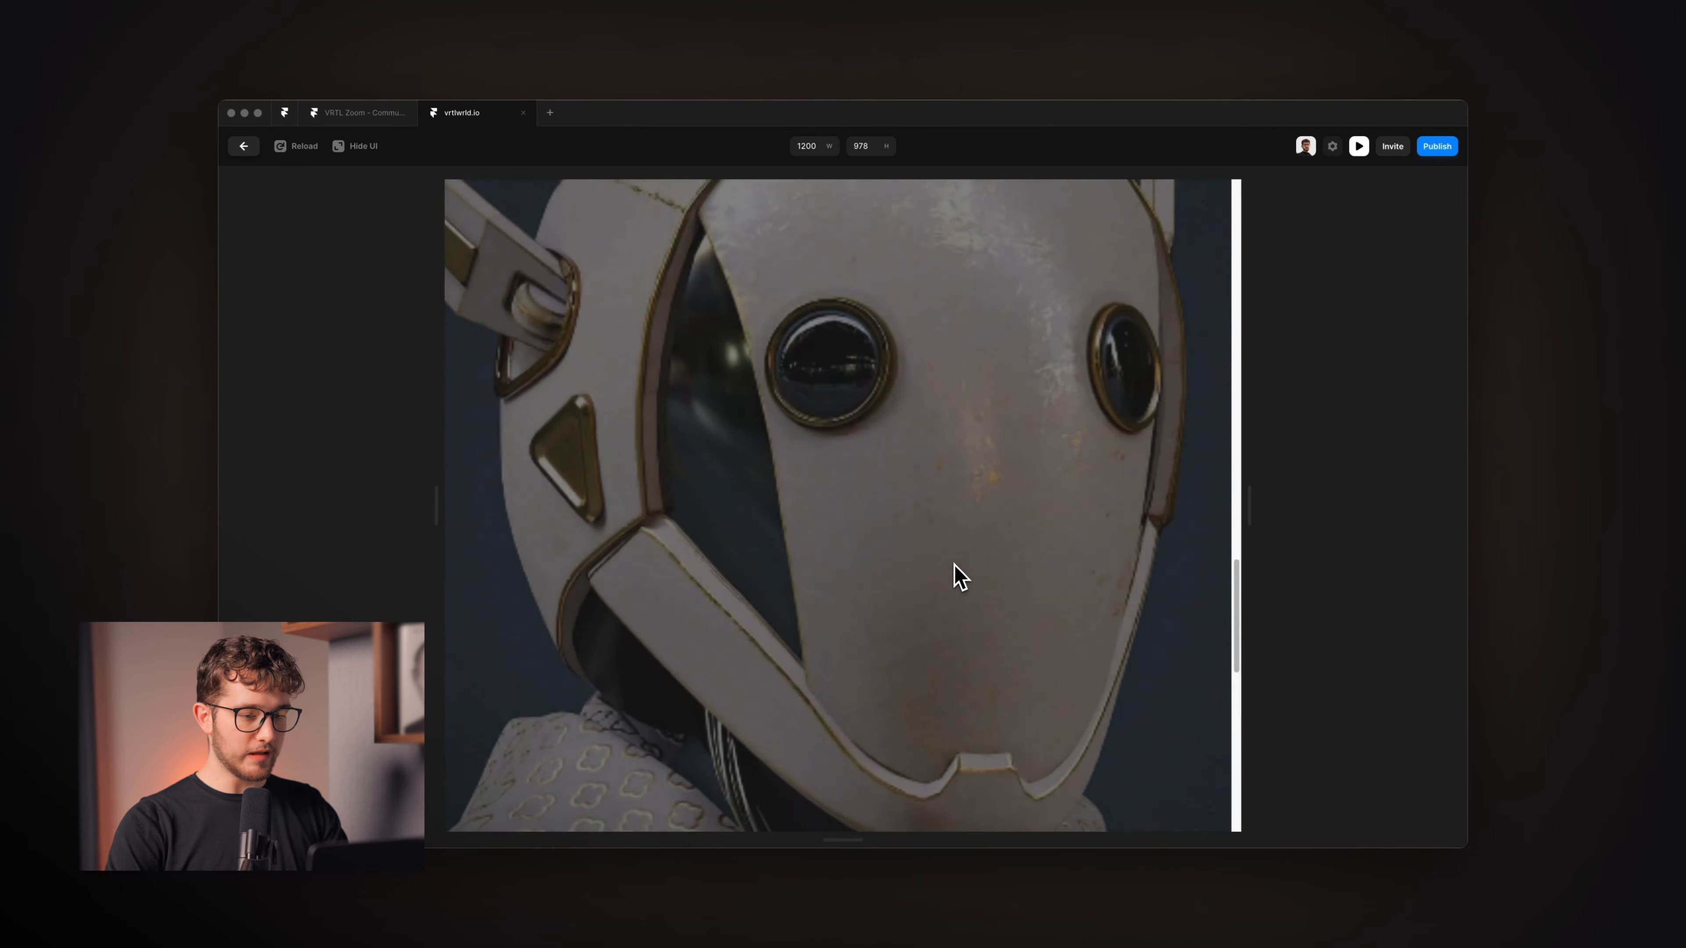
scroll(956, 575, "down", 3)
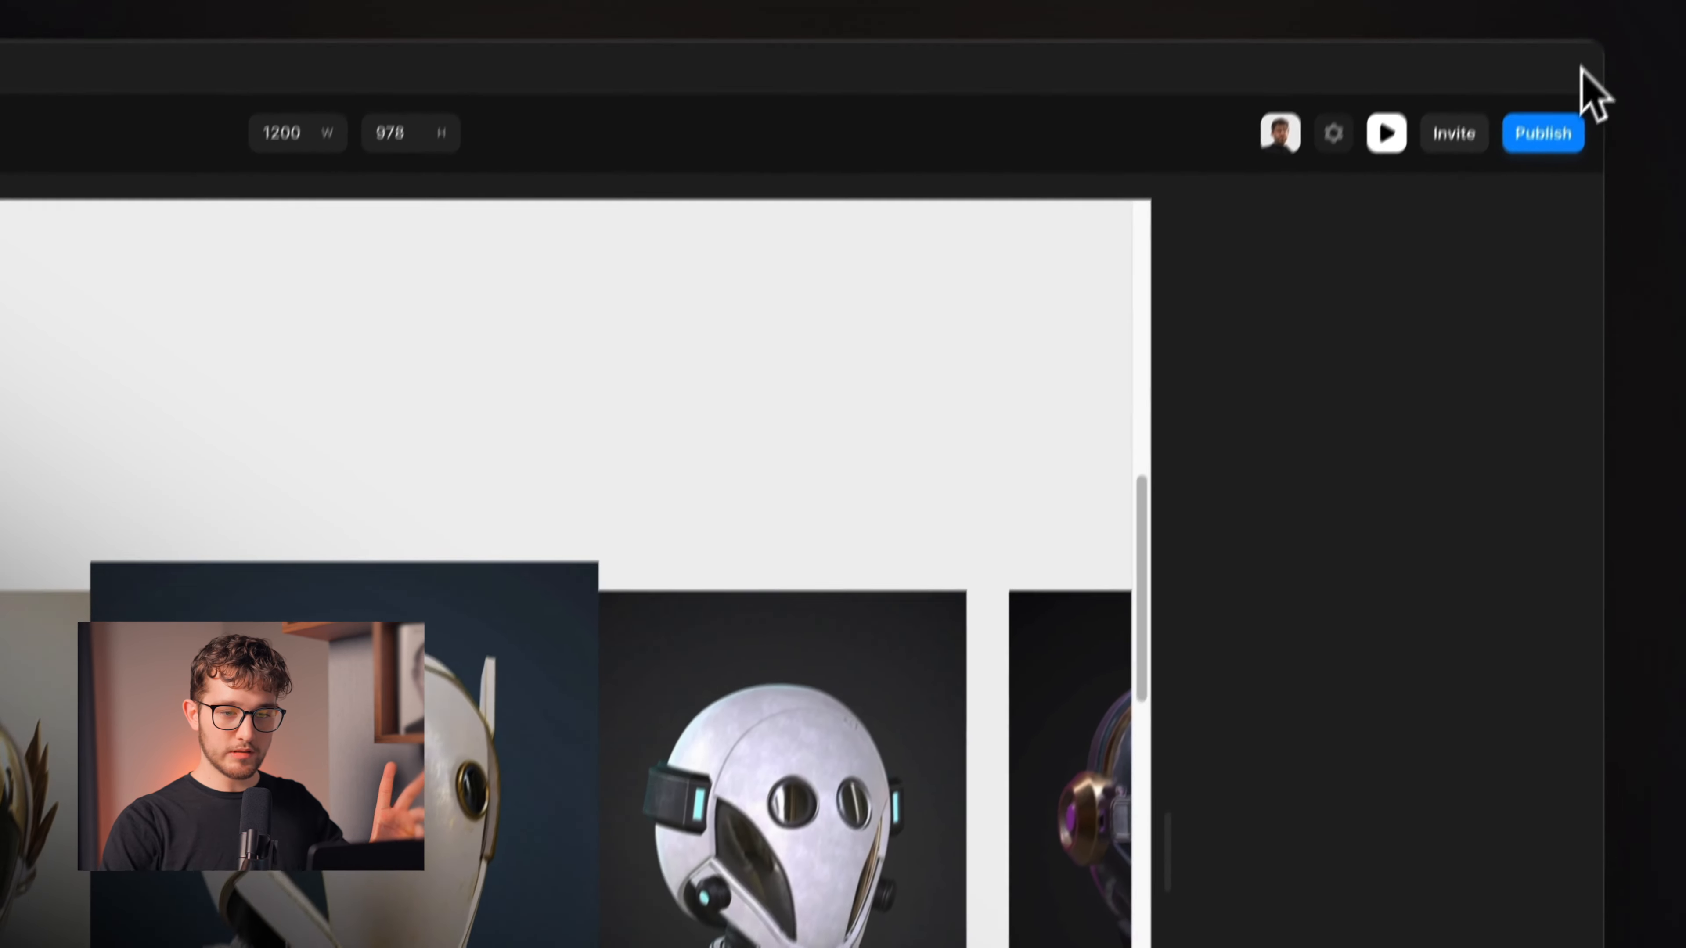
left_click(1420, 19)
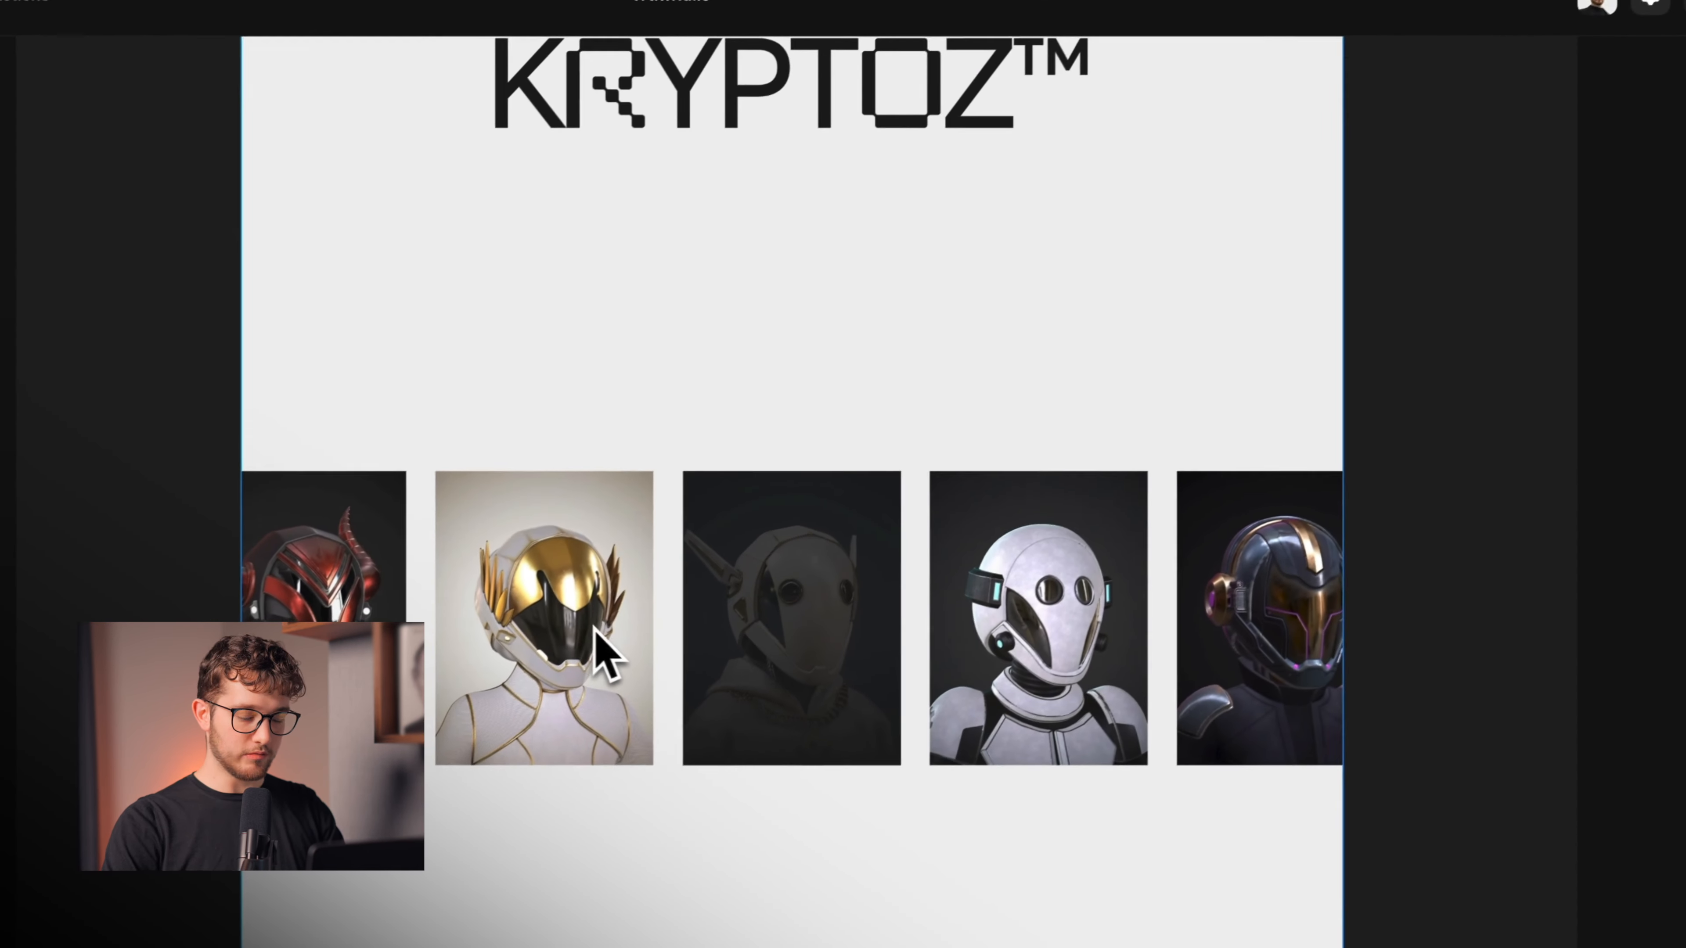
- Select image layers 1 and 2 together and preview the page to examine how the side images behave on scroll
left_click(474, 698)
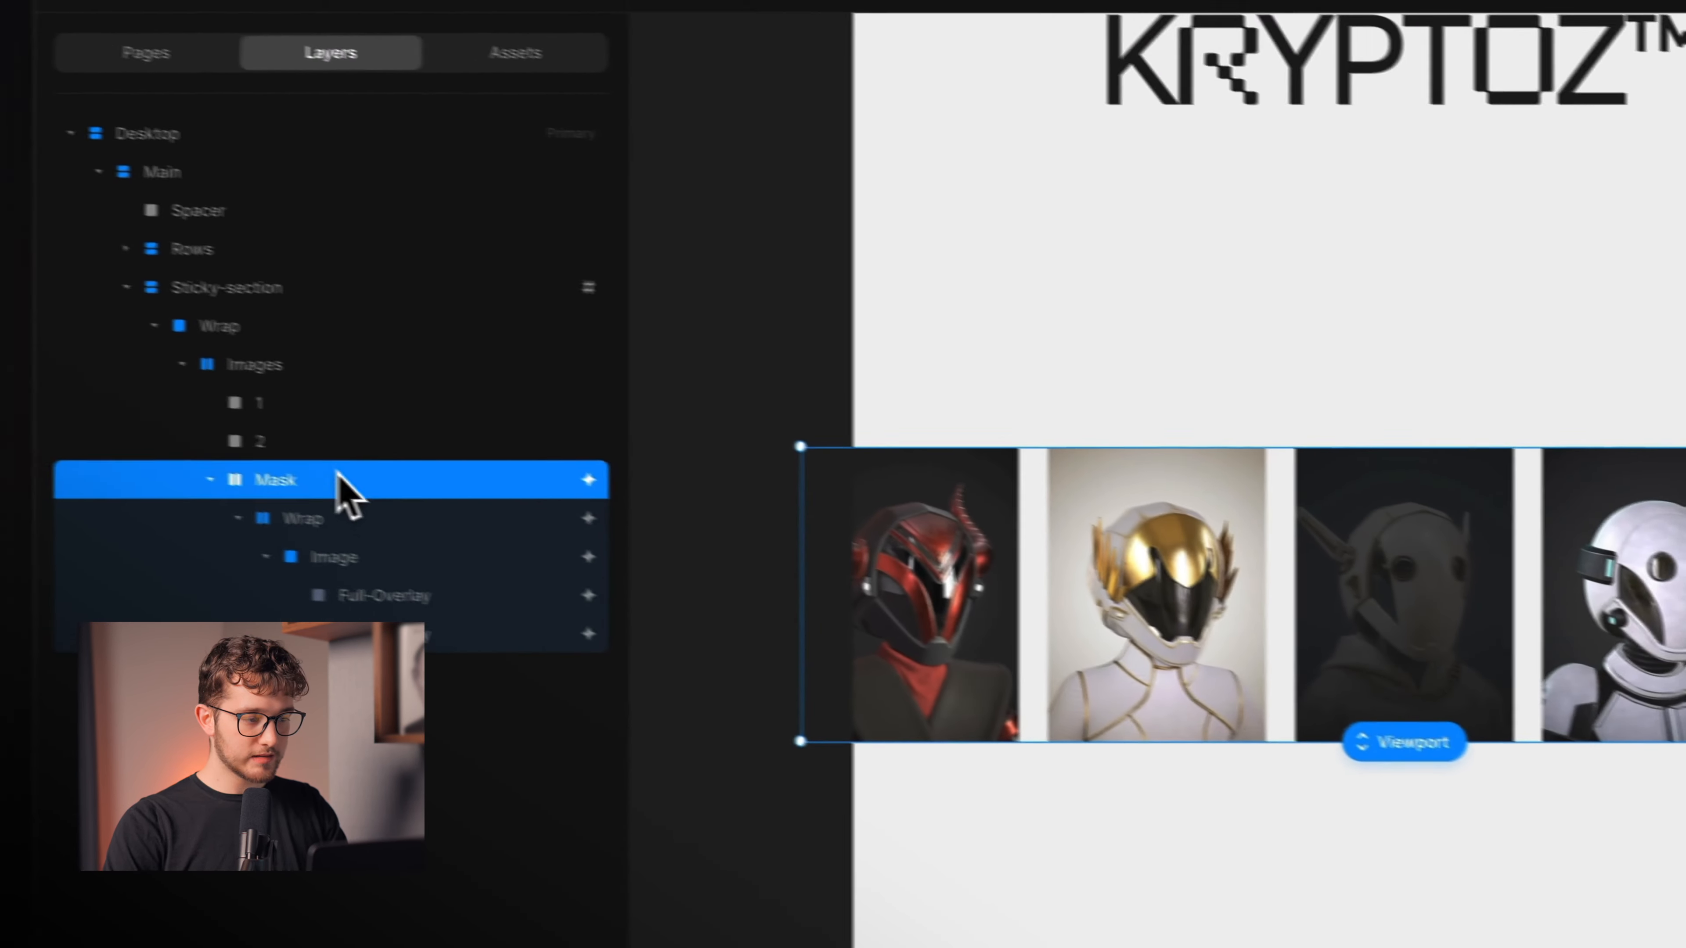
left_click(24, 431)
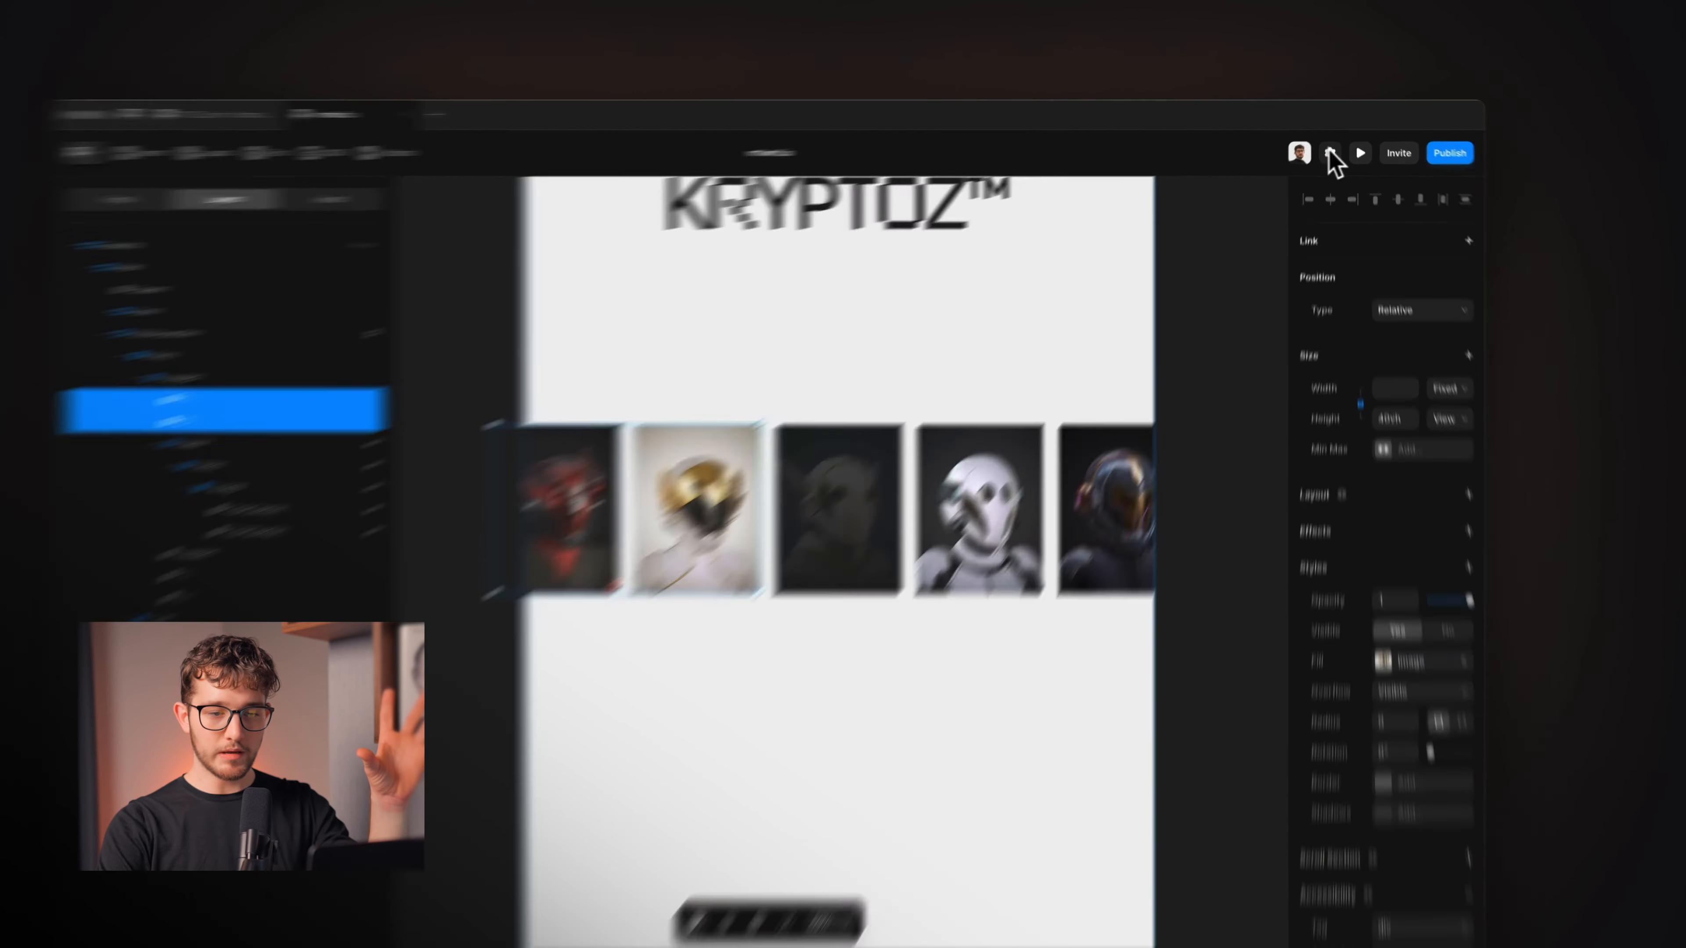
left_click(1357, 146)
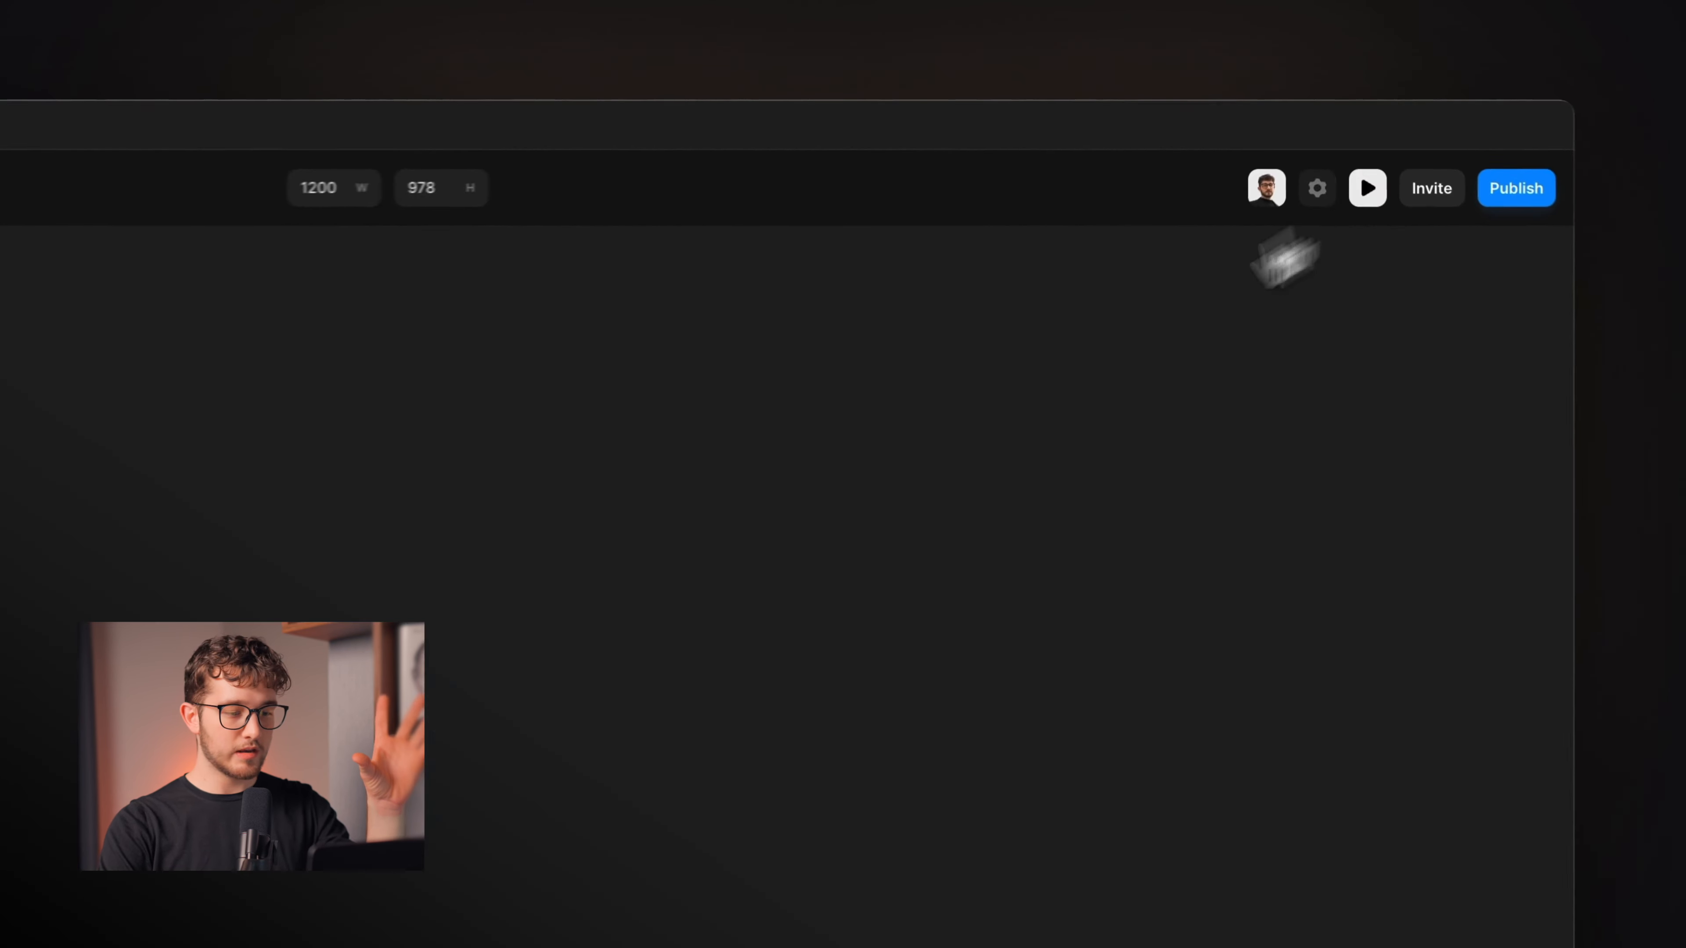
scroll(734, 613, "down", 5)
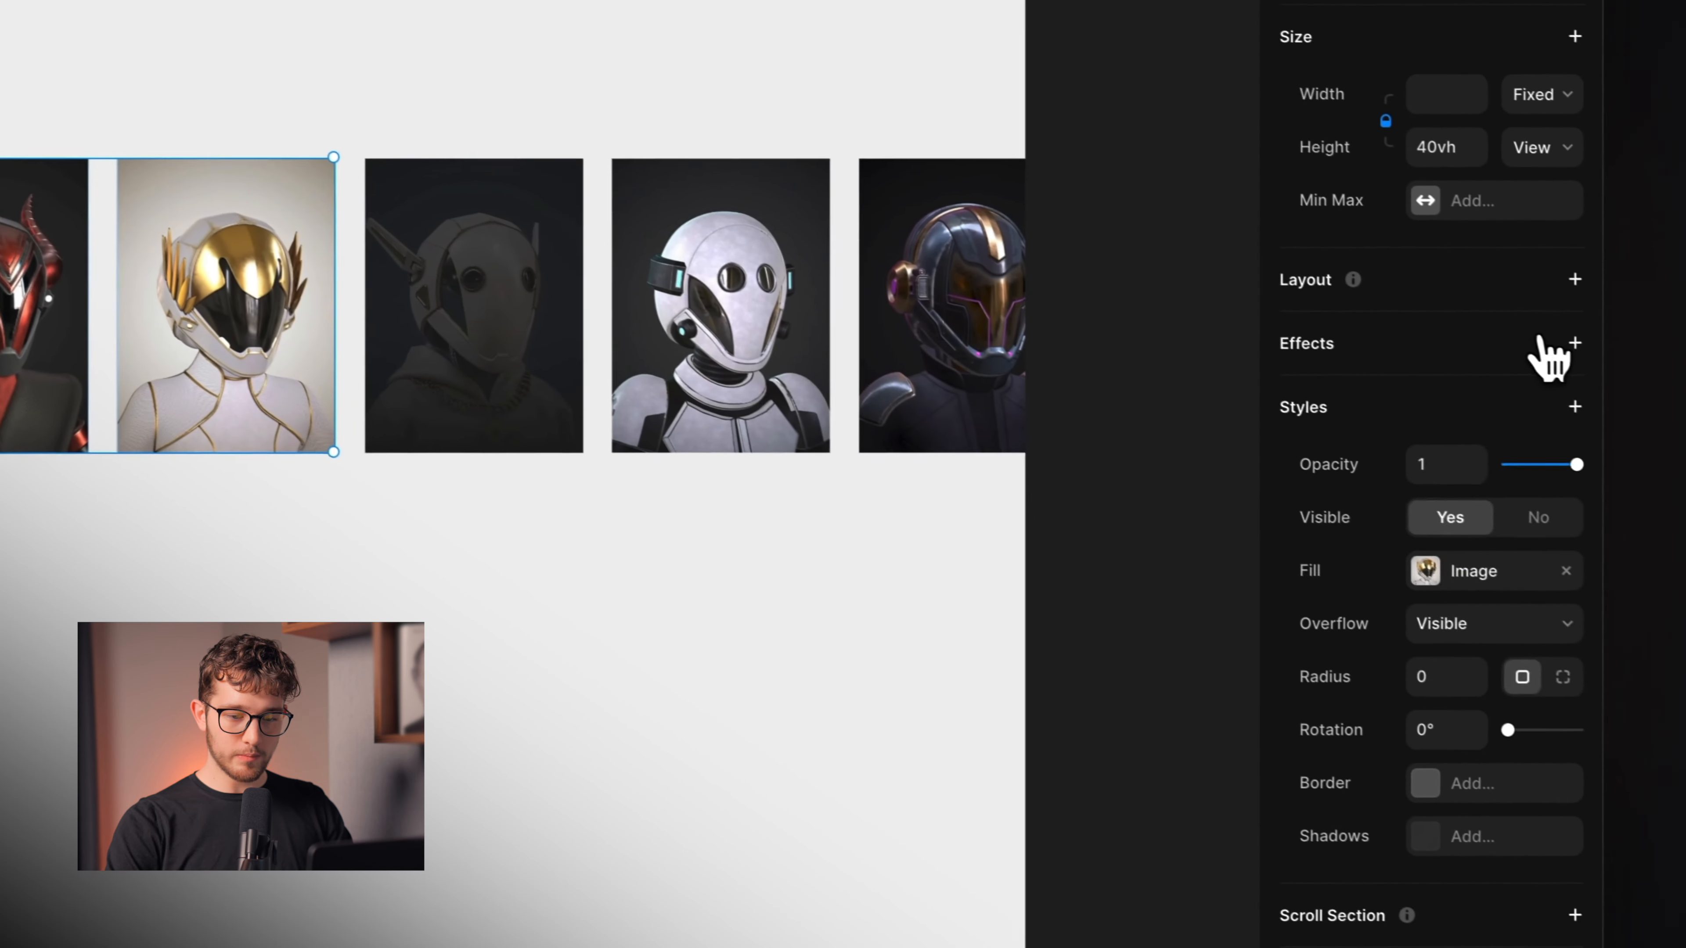
- Add a Scroll Transform to images 1 and 2 with Section in View, top viewport, #sticky, From opacity and scale 1, and a Spring transition
left_click(1546, 346)
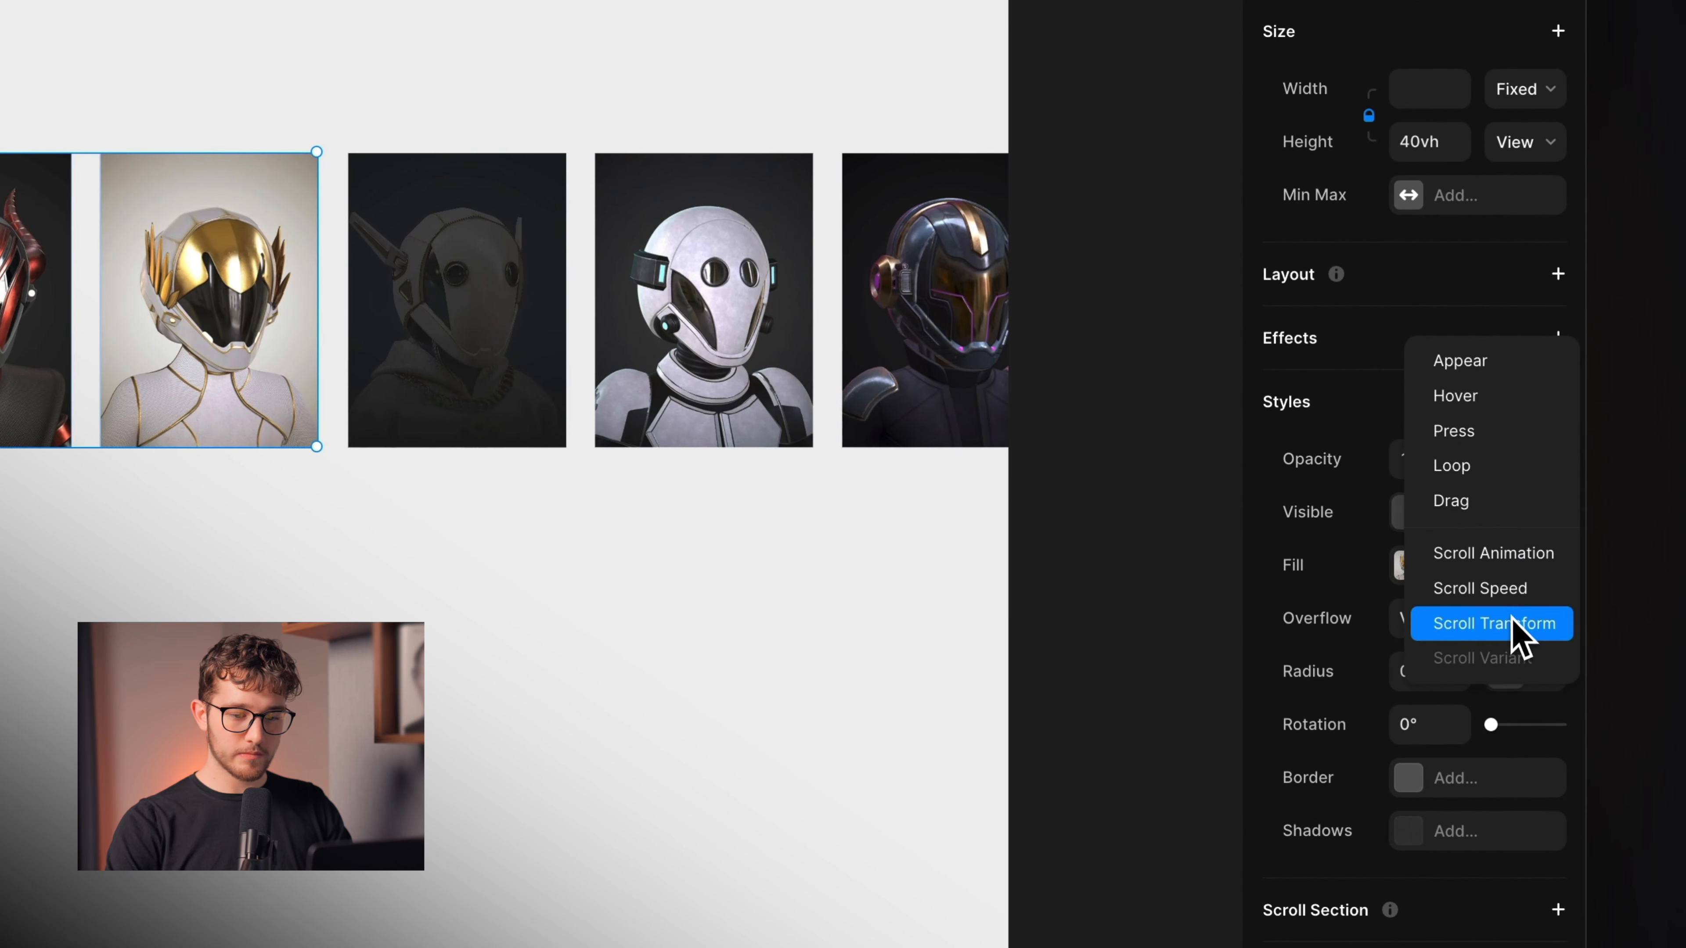
left_click(1512, 622)
left_click(1155, 470)
left_click(1128, 539)
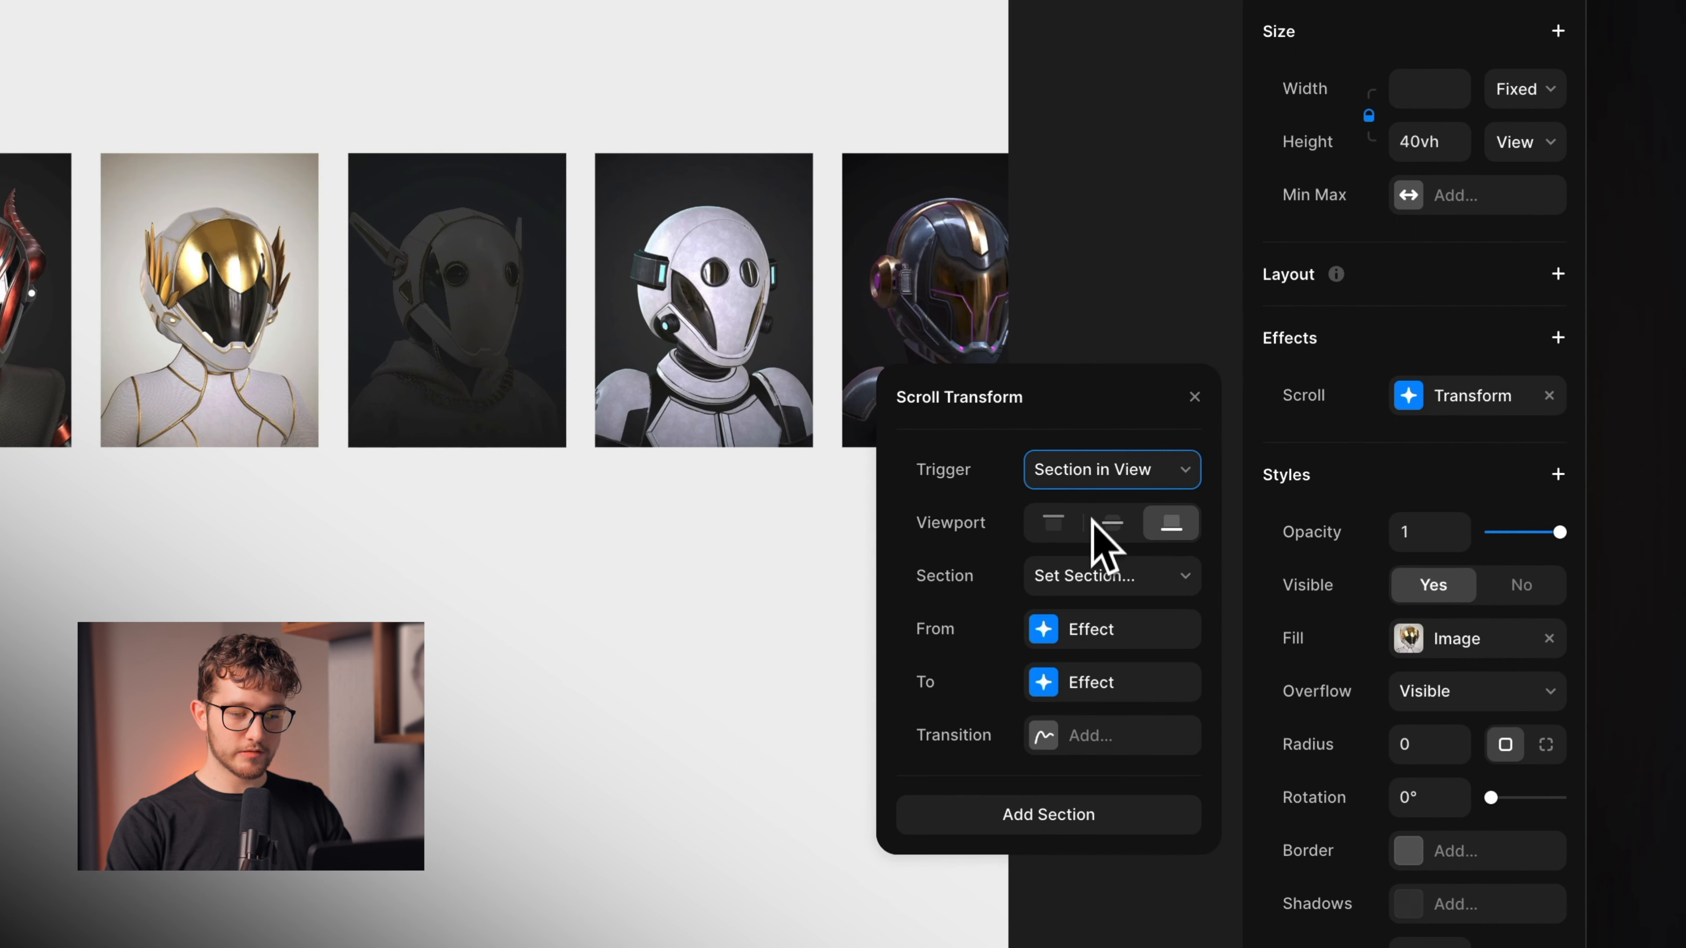
left_click(1089, 629)
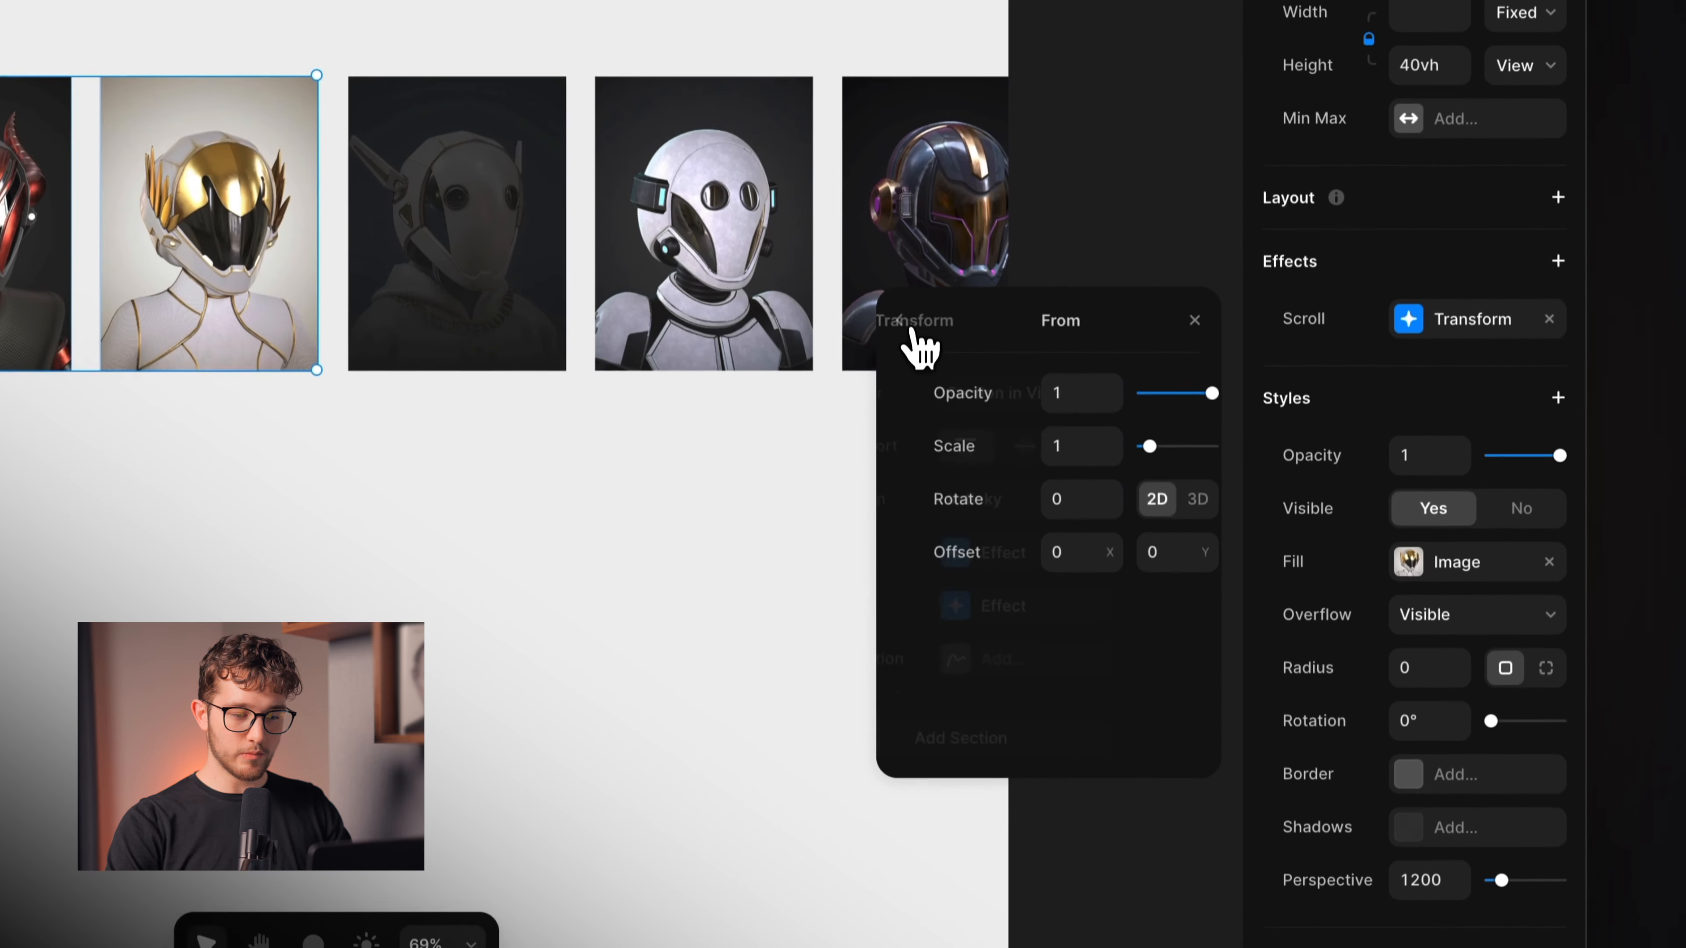
left_click(899, 396)
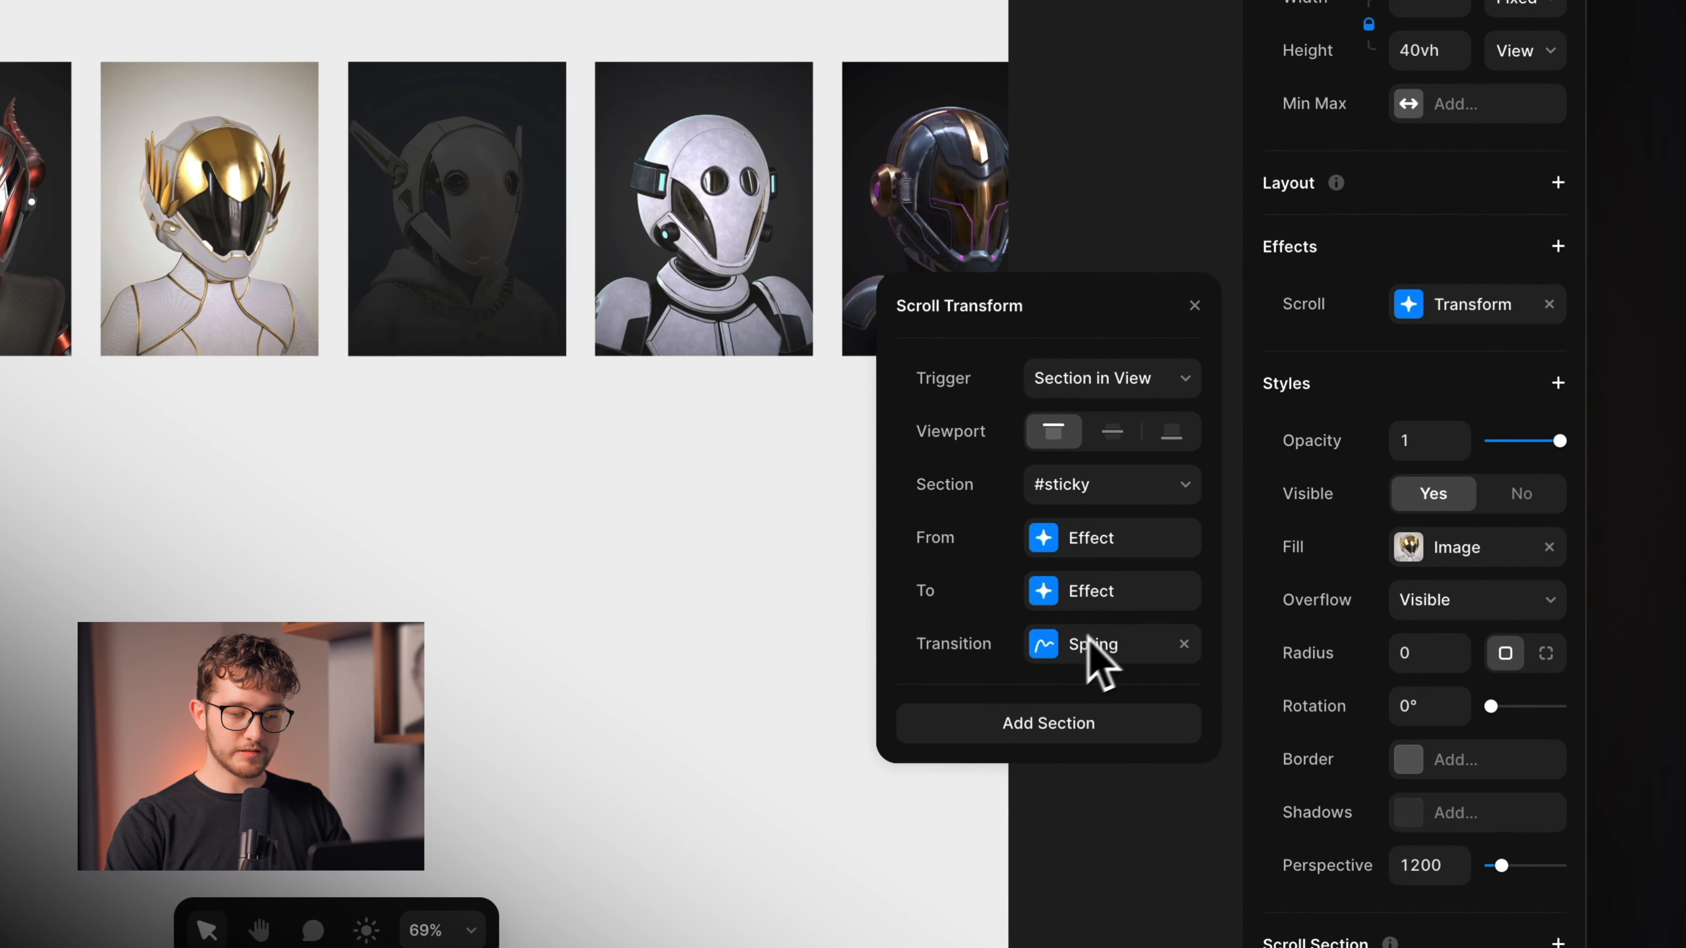
- Set the To state's X offset to -1500 for images 1 and 2, and enter a negative Y offset
left_click(1094, 603)
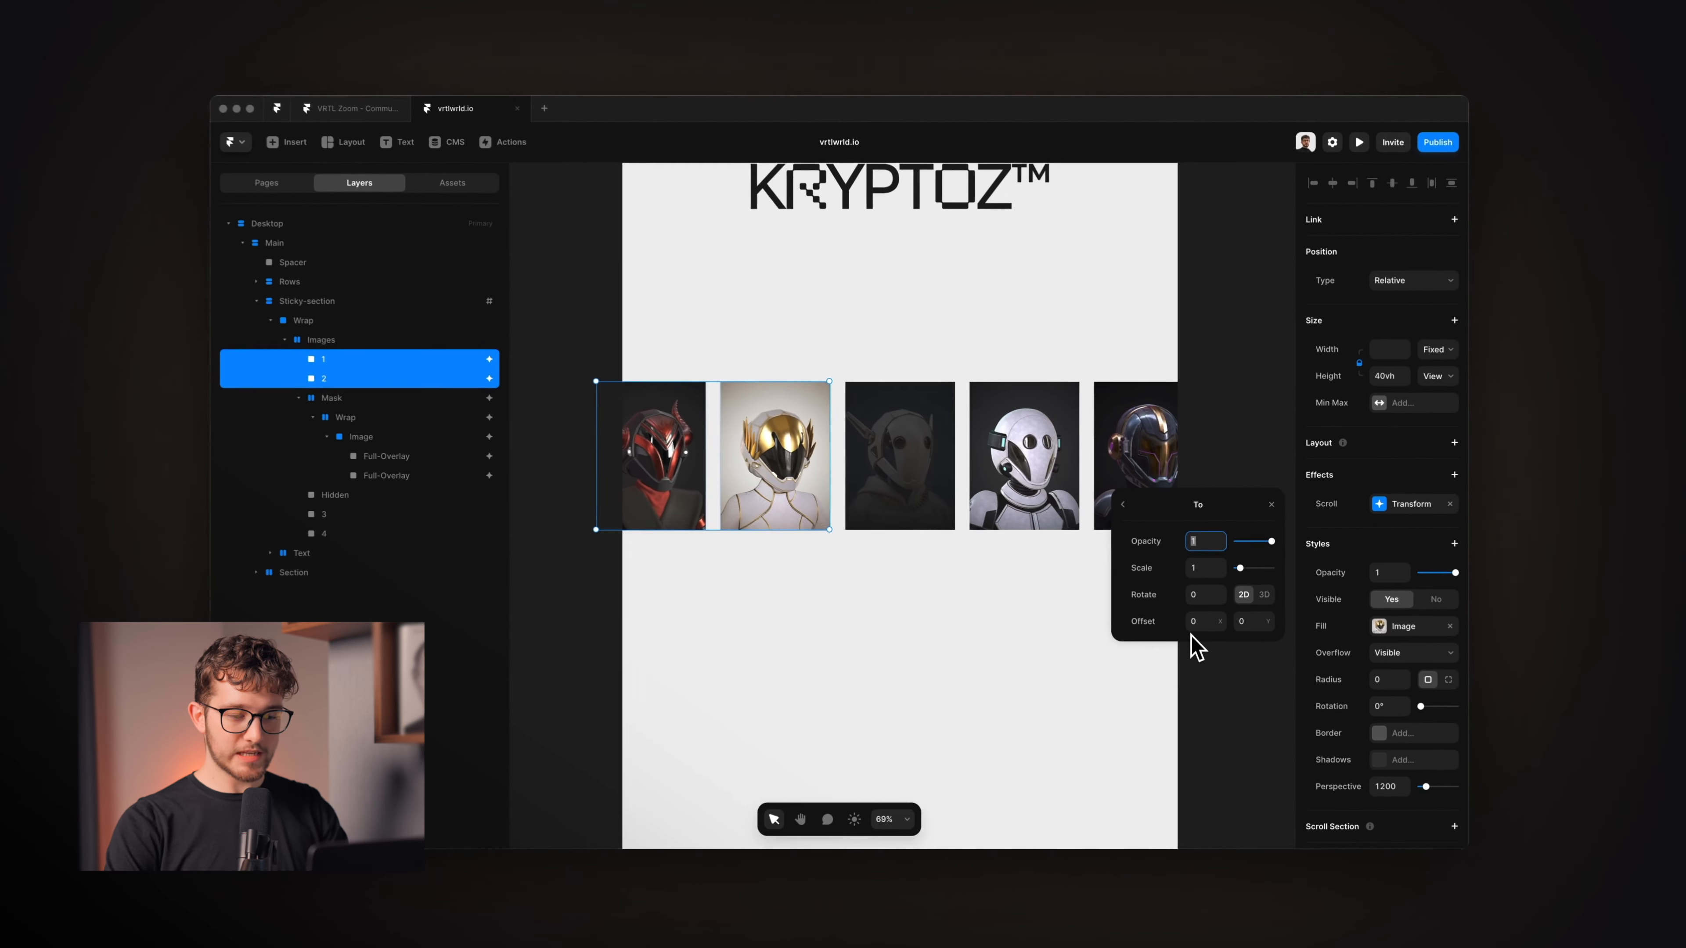
left_click(1214, 621)
type("-1500")
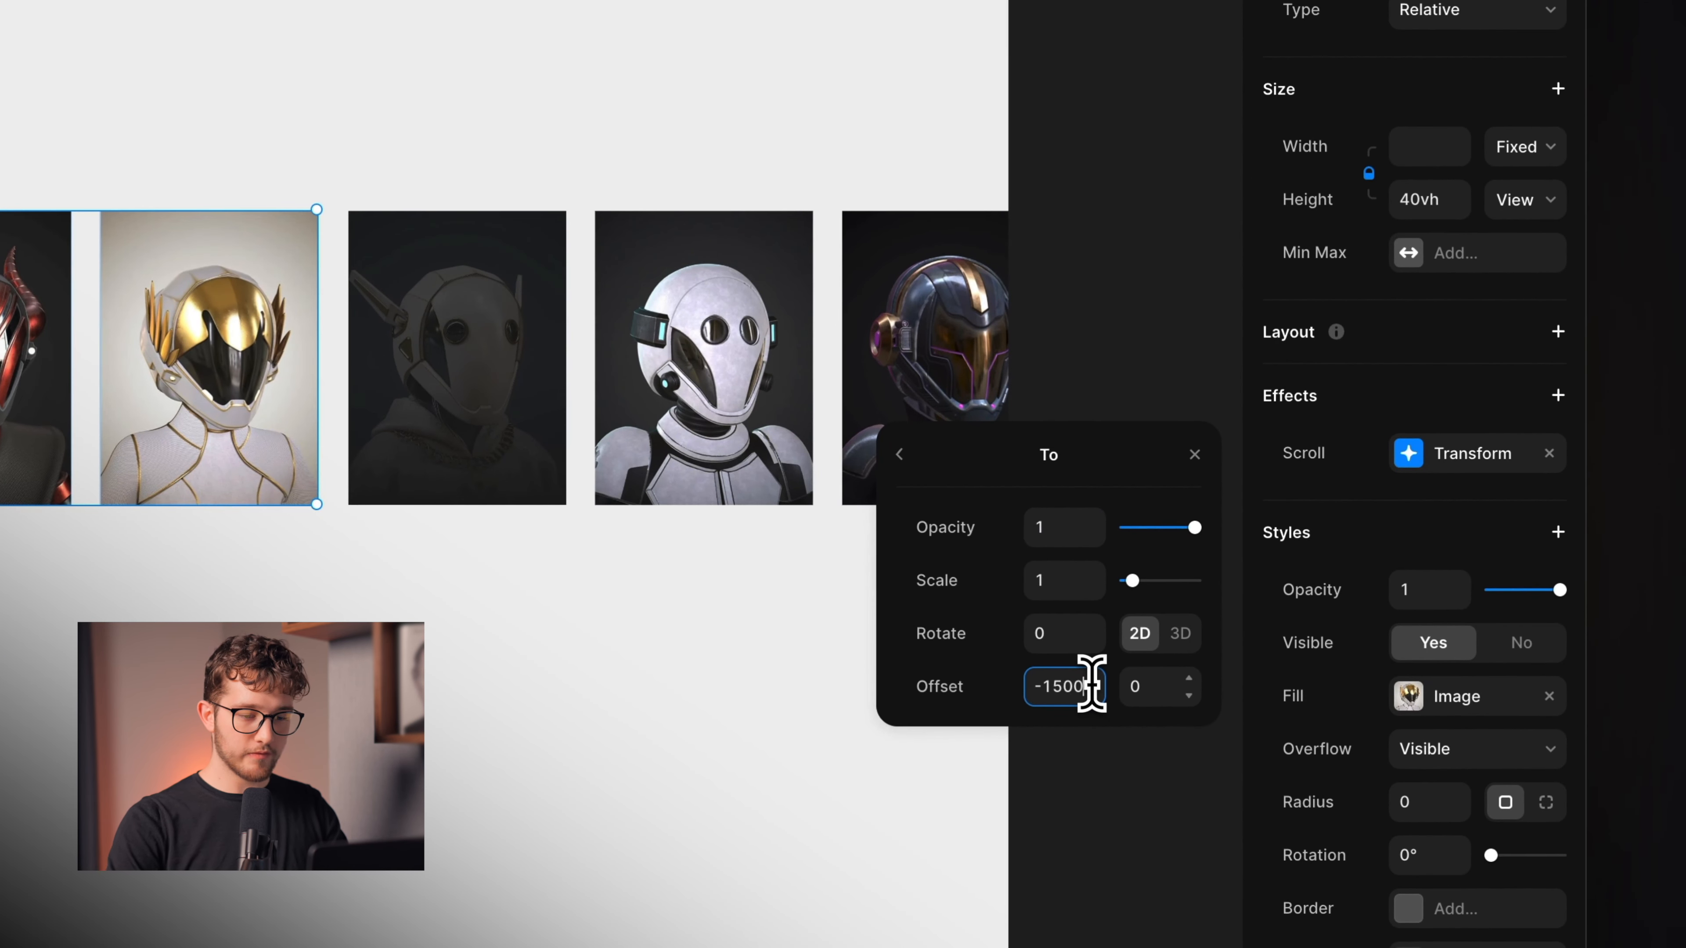
key("Return")
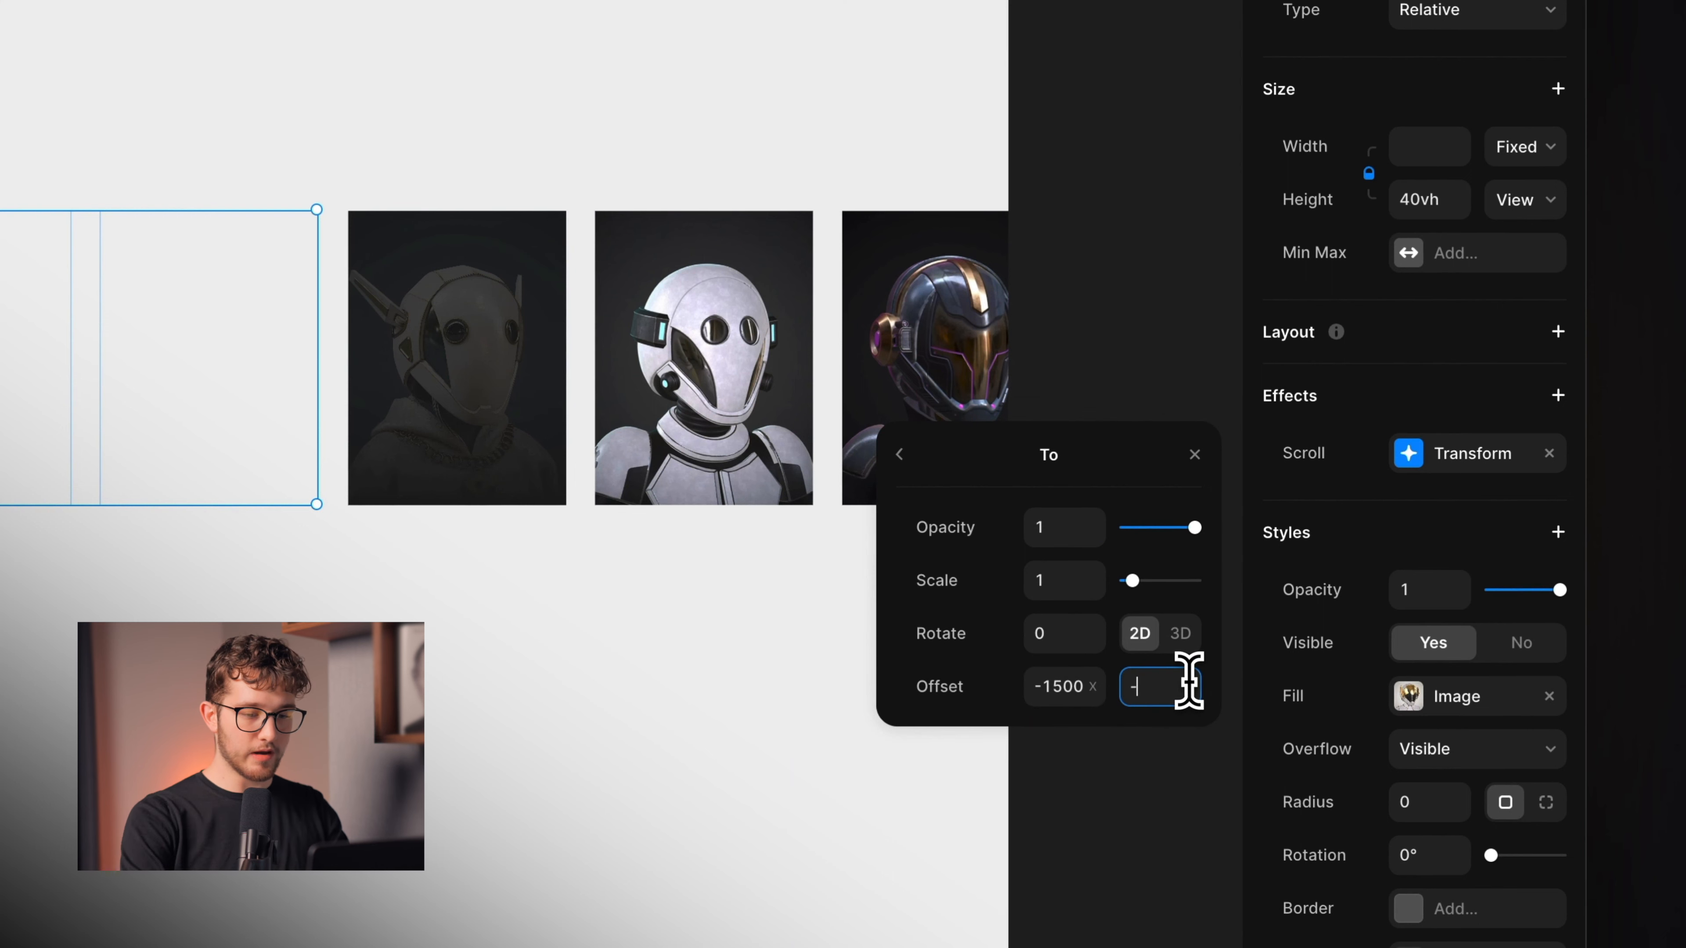
- Set the To state's Y offset to -550 for images 1 and 2, and preview the page to examine how they leave on scroll
left_click(1193, 456)
key("super+p")
scroll(773, 586, "down", 8)
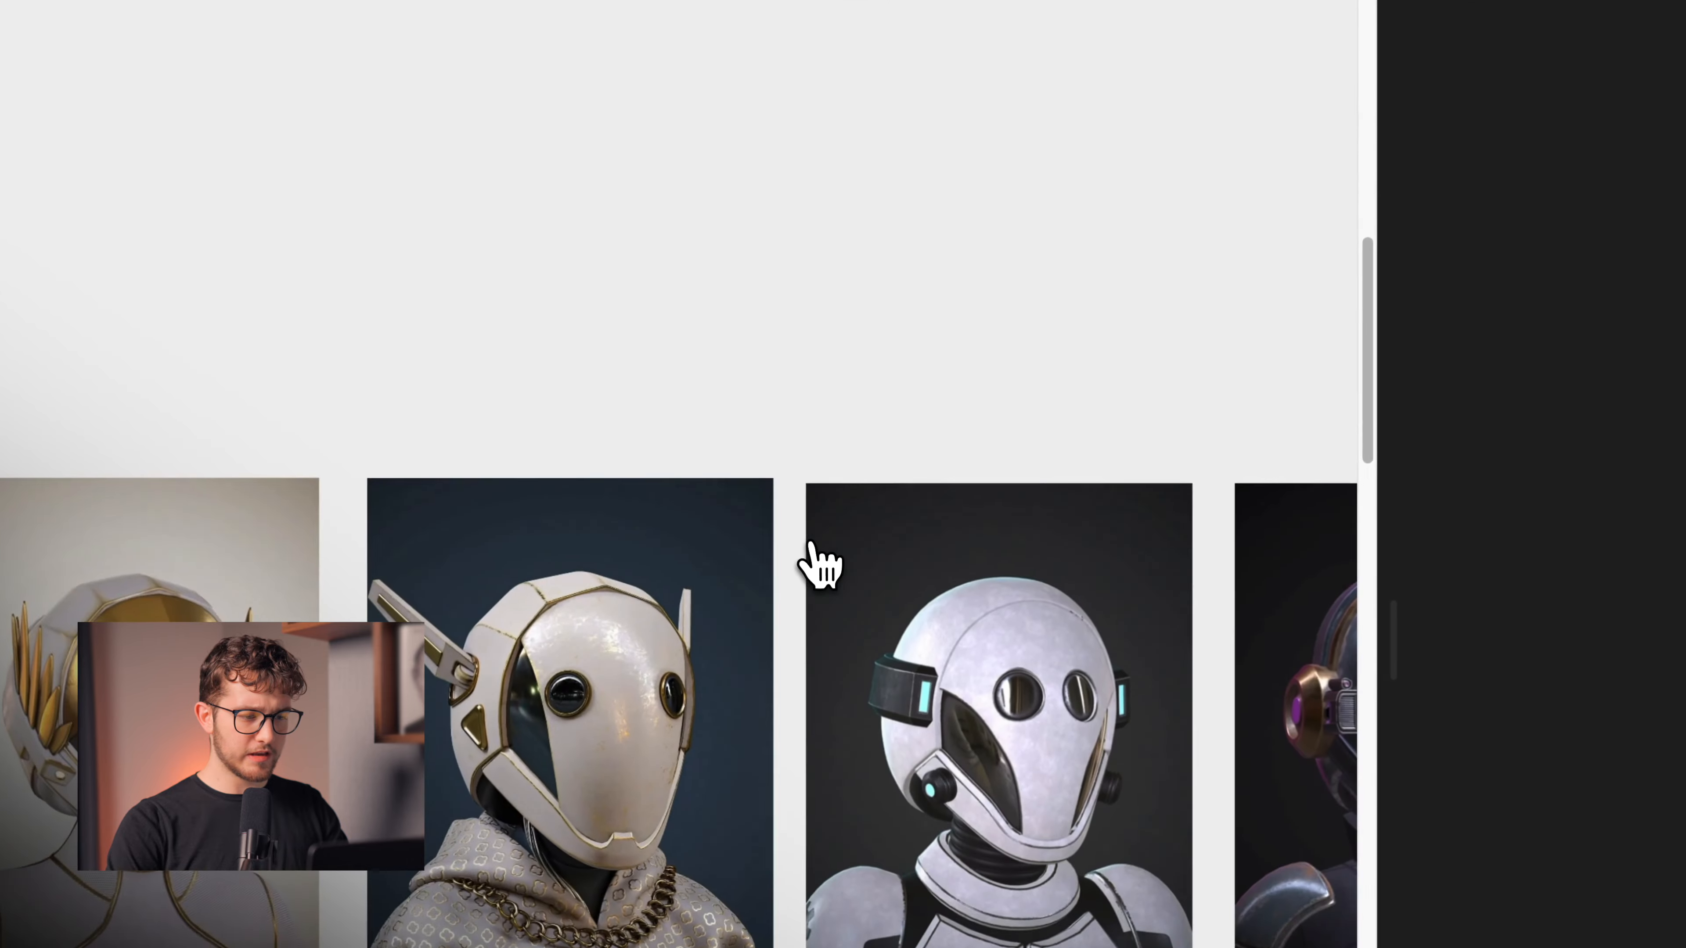
scroll(810, 544, "down", 8)
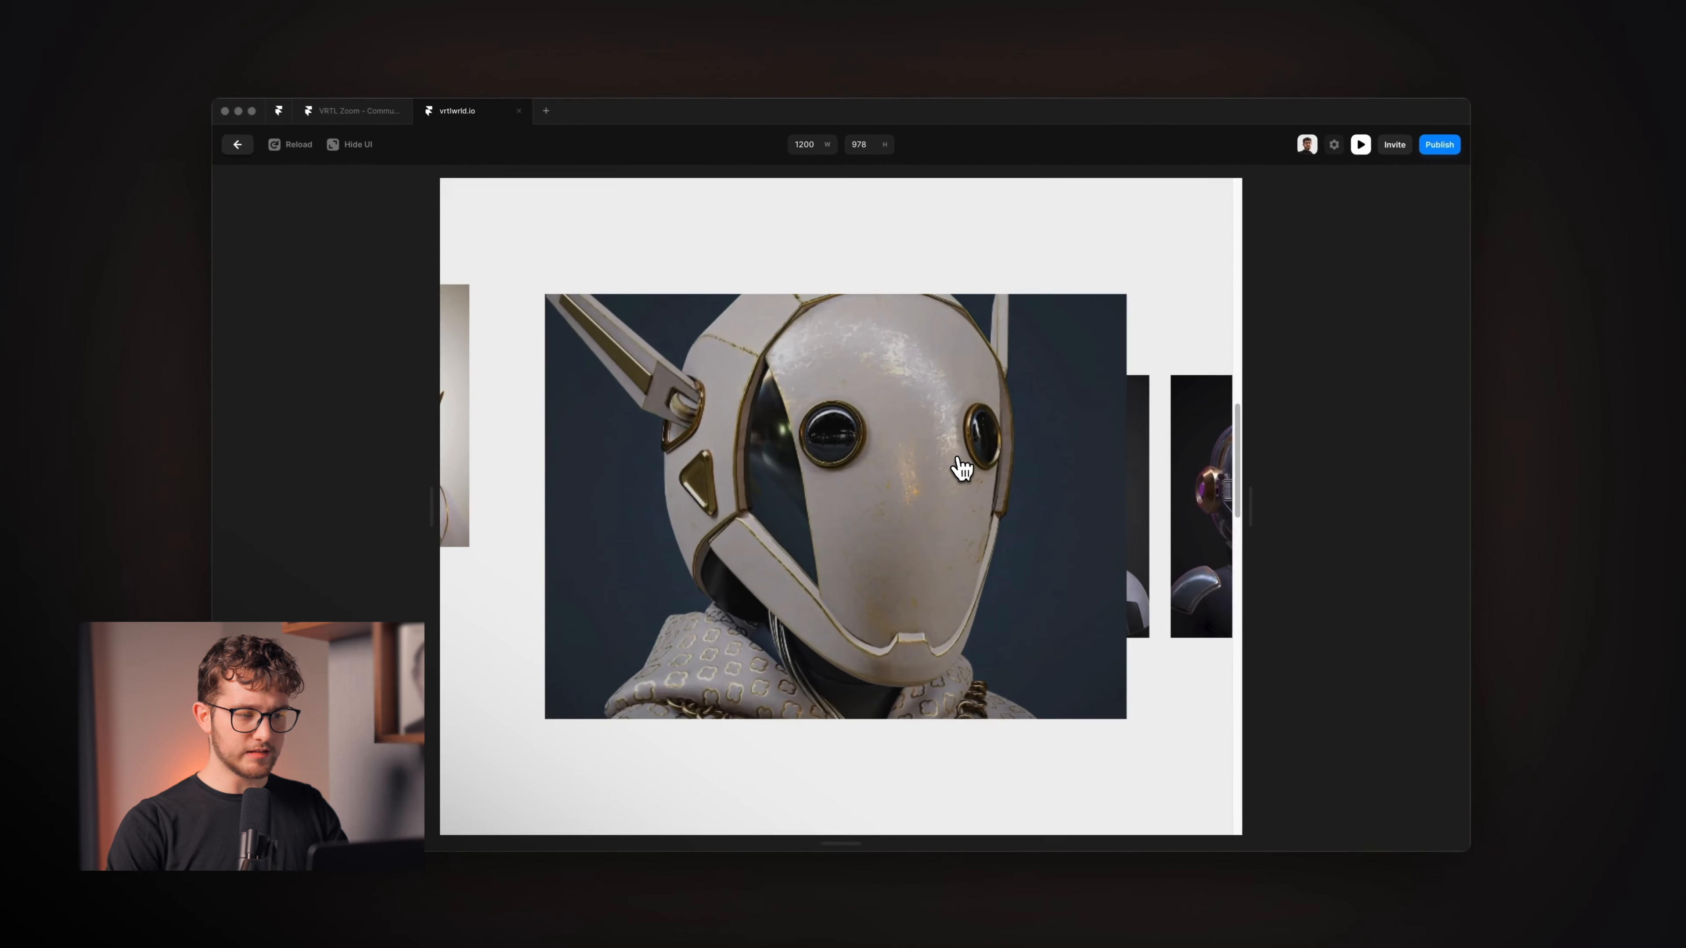
scroll(963, 468, "up", 6)
scroll(962, 468, "down", 6)
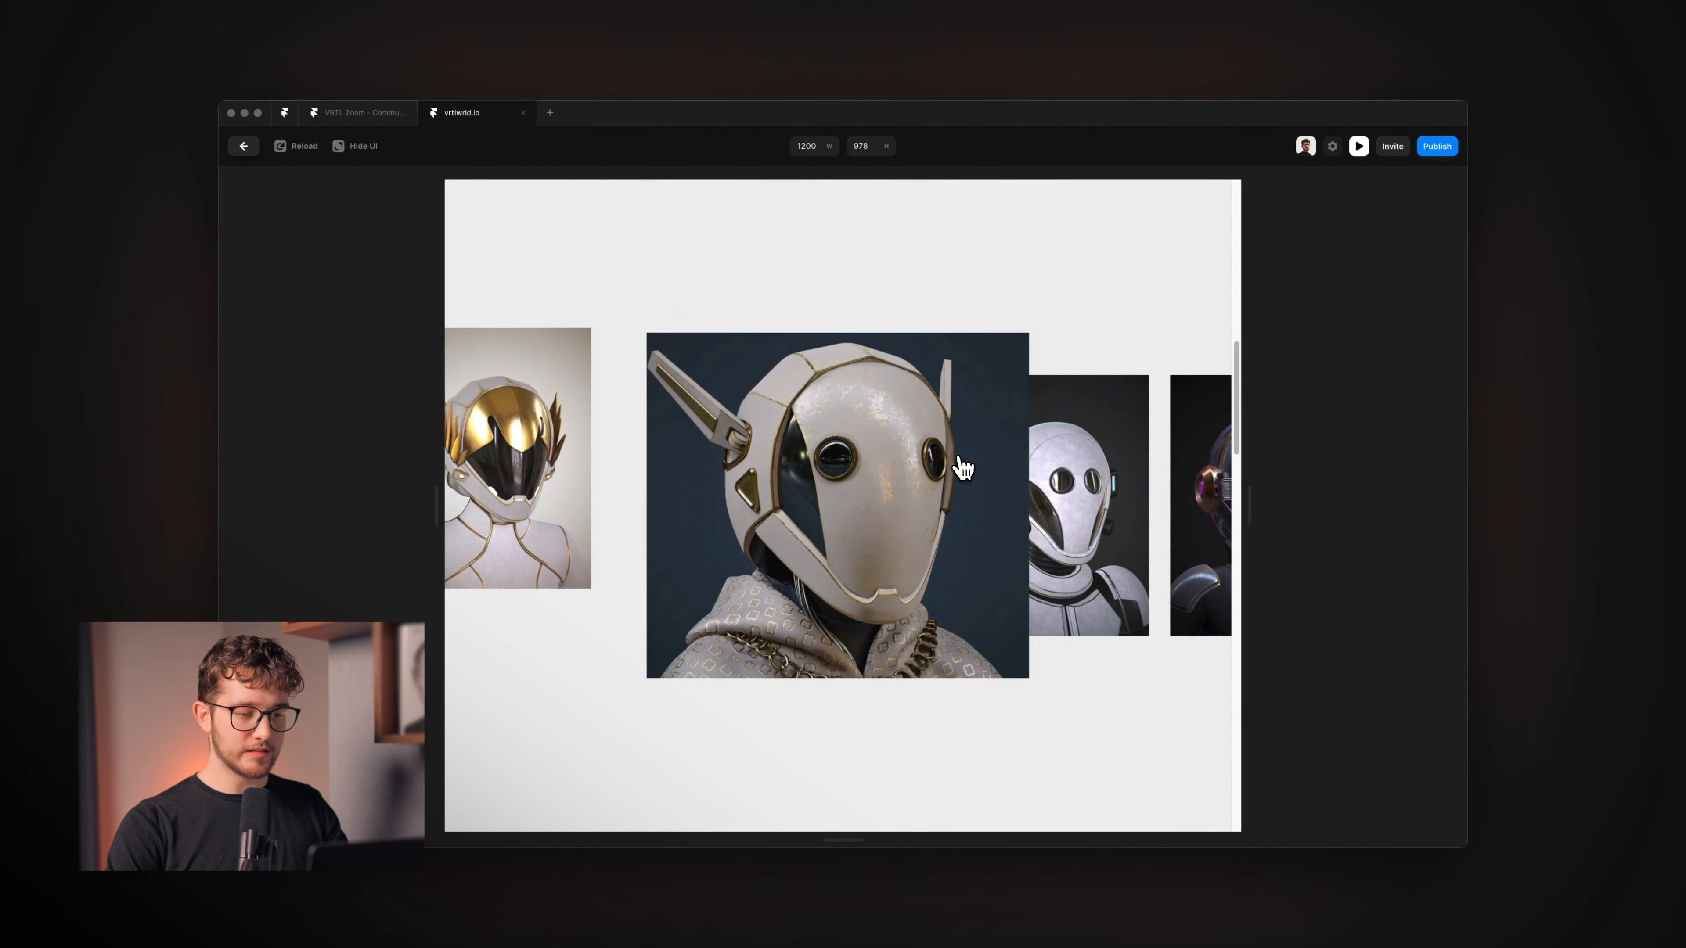
scroll(963, 468, "up", 6)
scroll(962, 468, "down", 5)
scroll(962, 468, "up", 5)
scroll(962, 468, "down", 3)
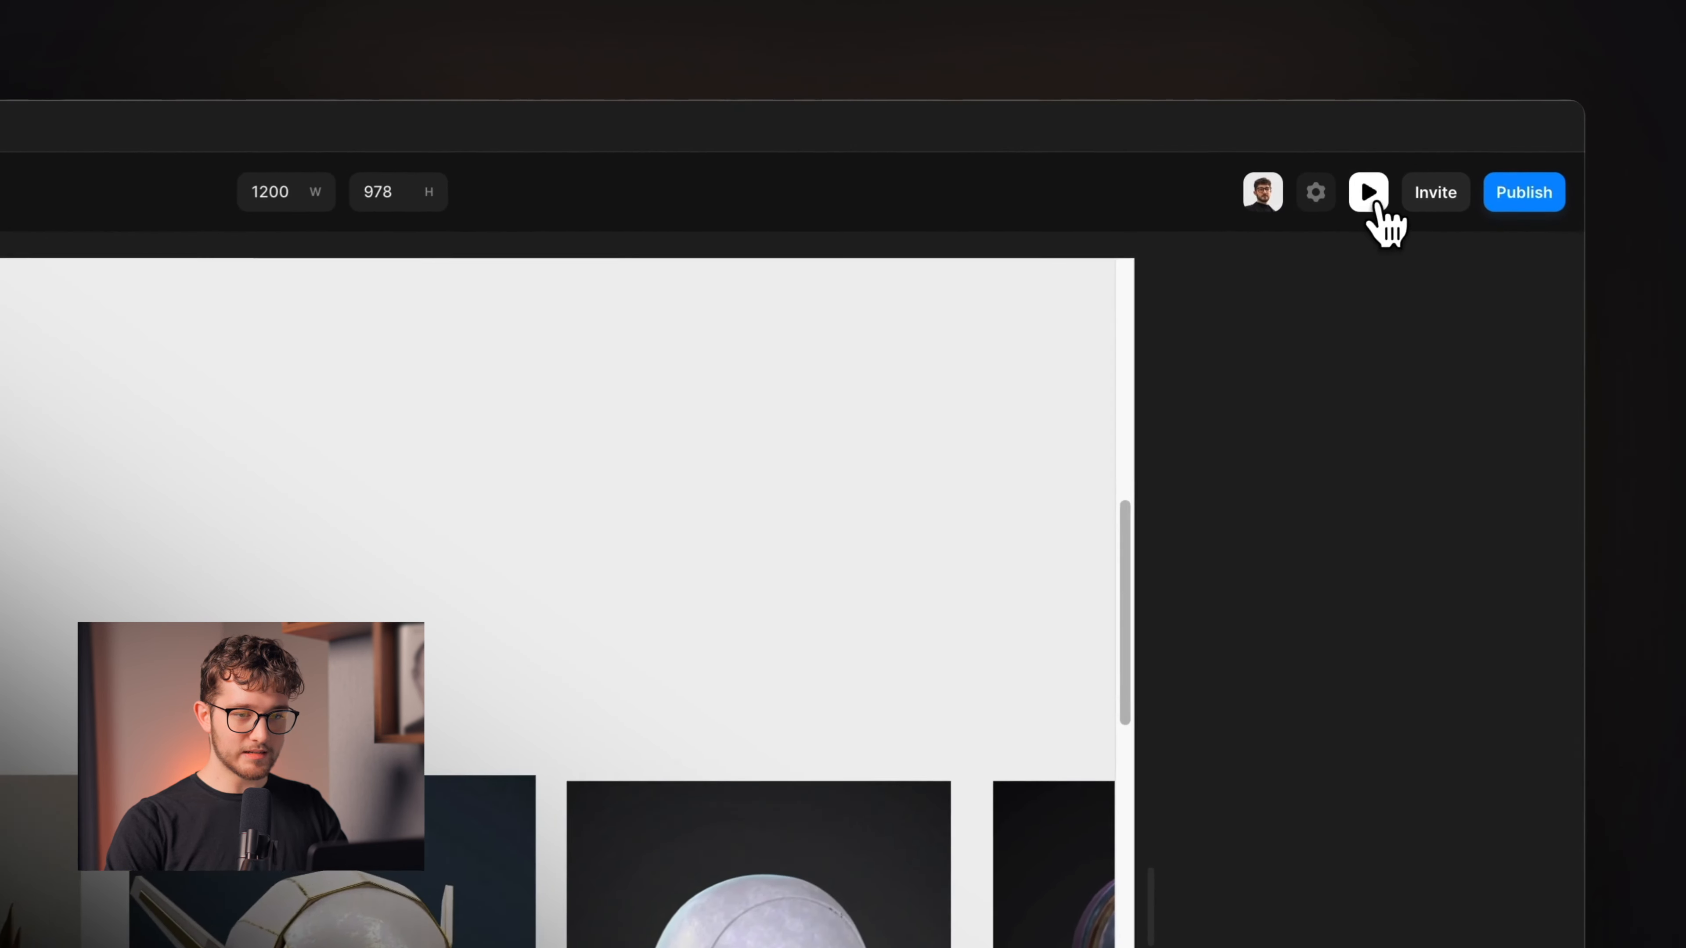
left_click(1357, 146)
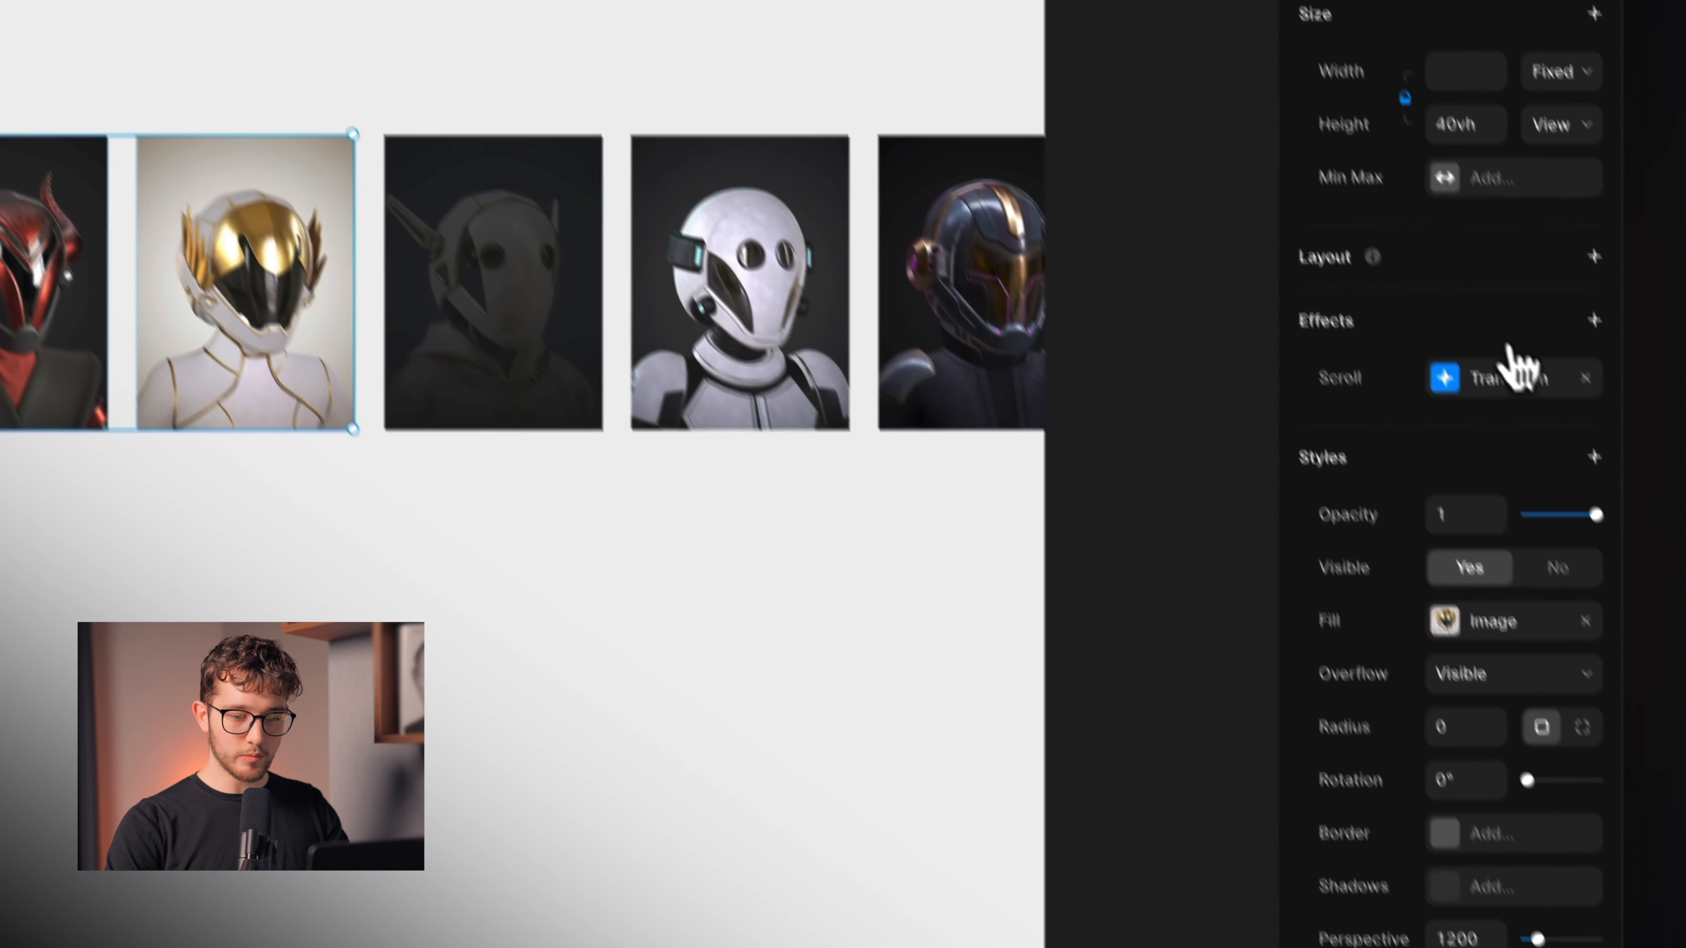
- Review the To settings of the Scroll Transform on images 1 and 2
left_click(1516, 368)
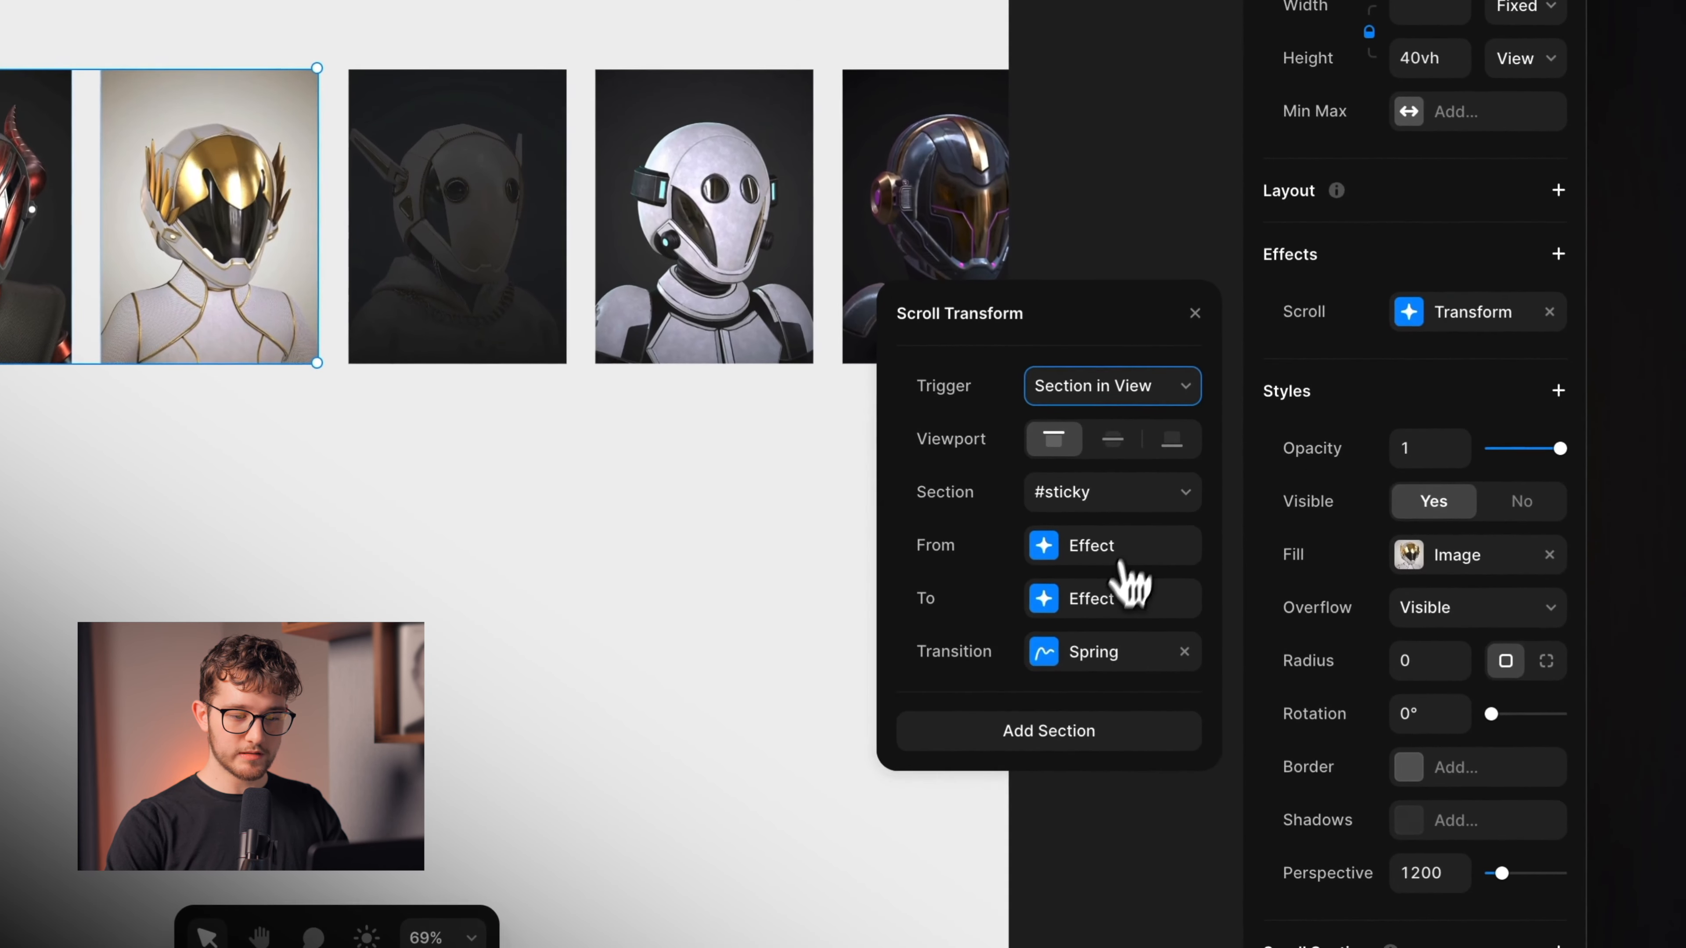
left_click(1126, 594)
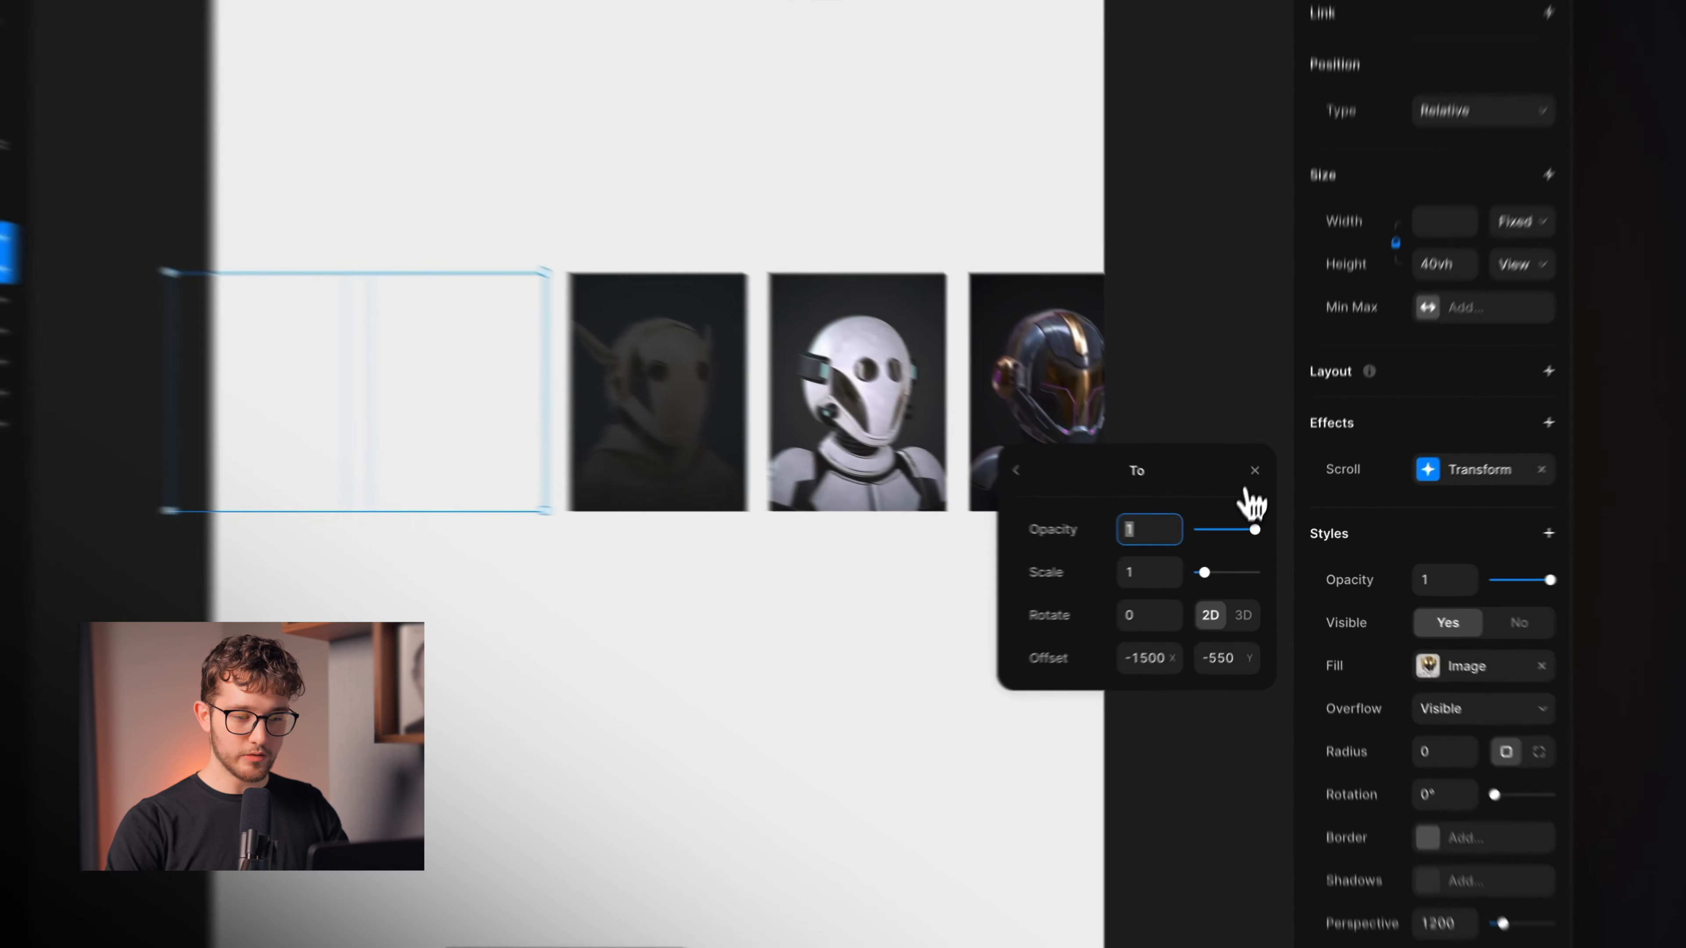
left_click(1271, 506)
- Copy the effects of image layer 2
key("super+k")
type("copy effe")
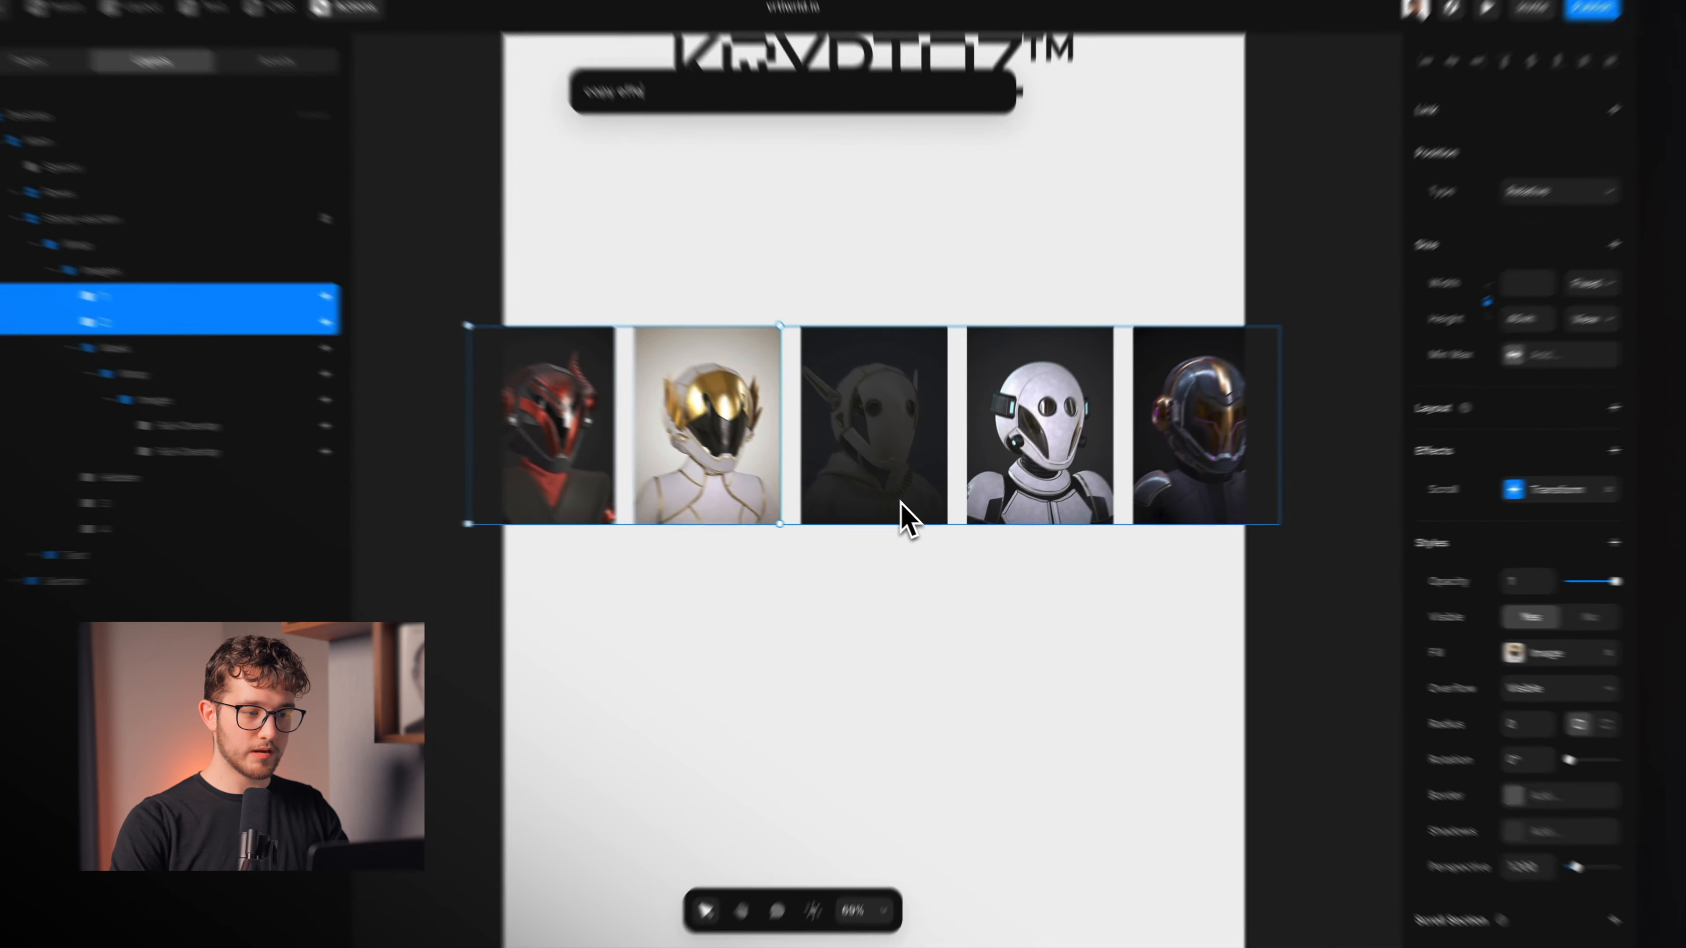
left_click(196, 322)
right_click(484, 307)
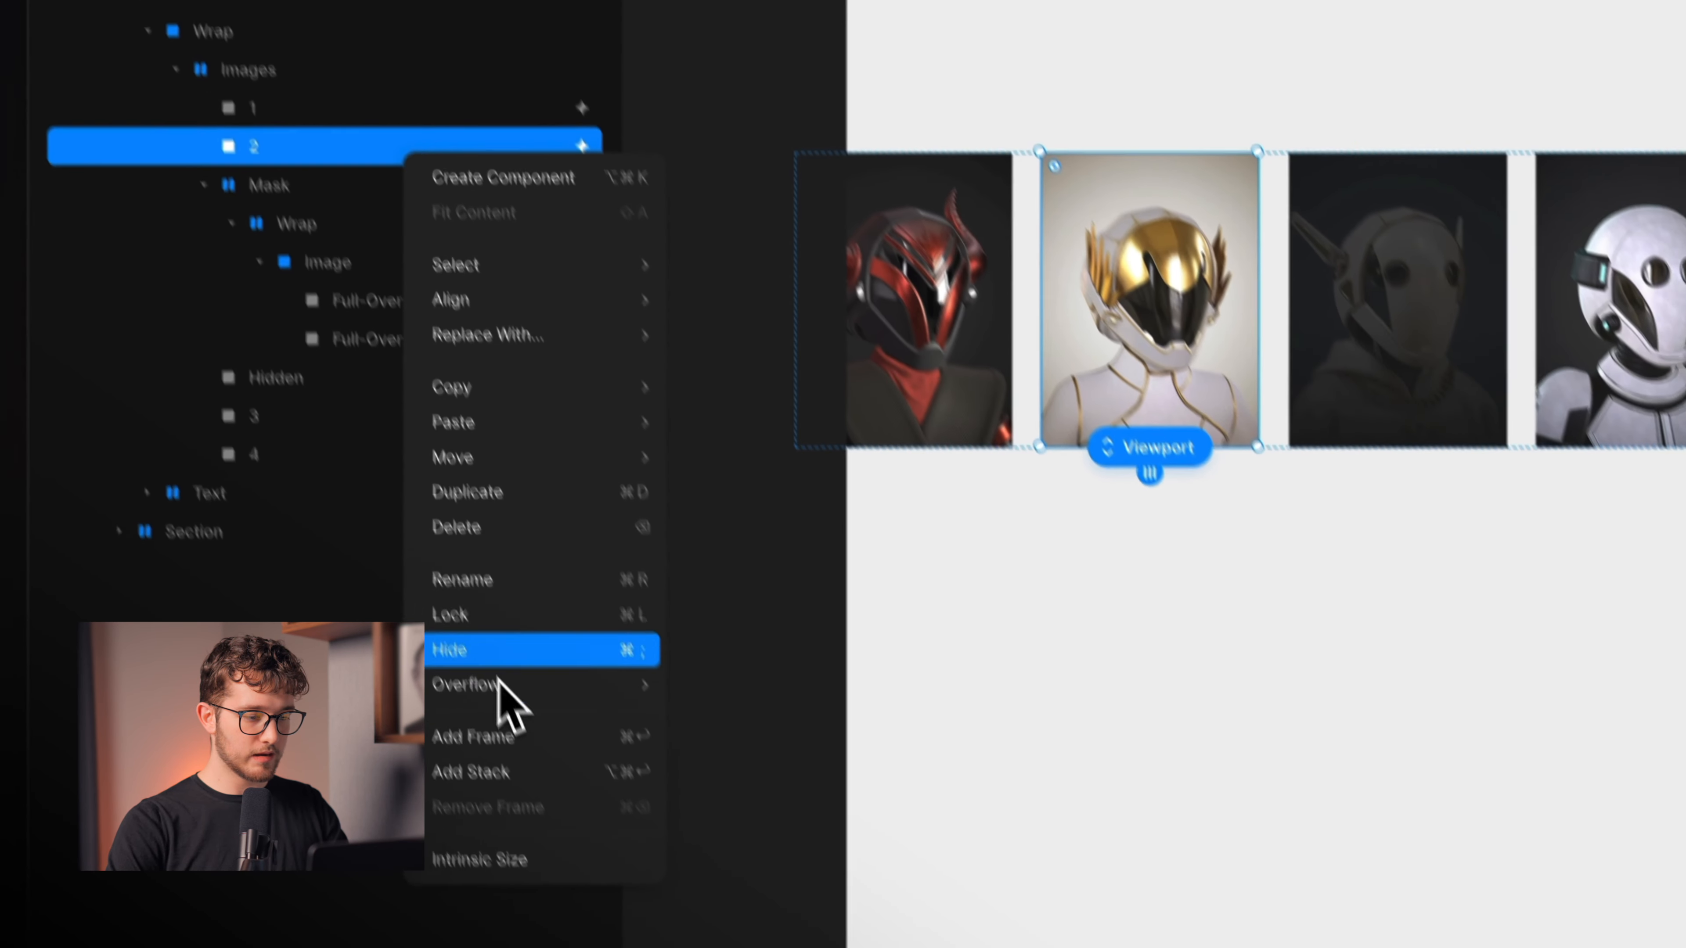
mouse_move(600, 574)
mouse_move(505, 342)
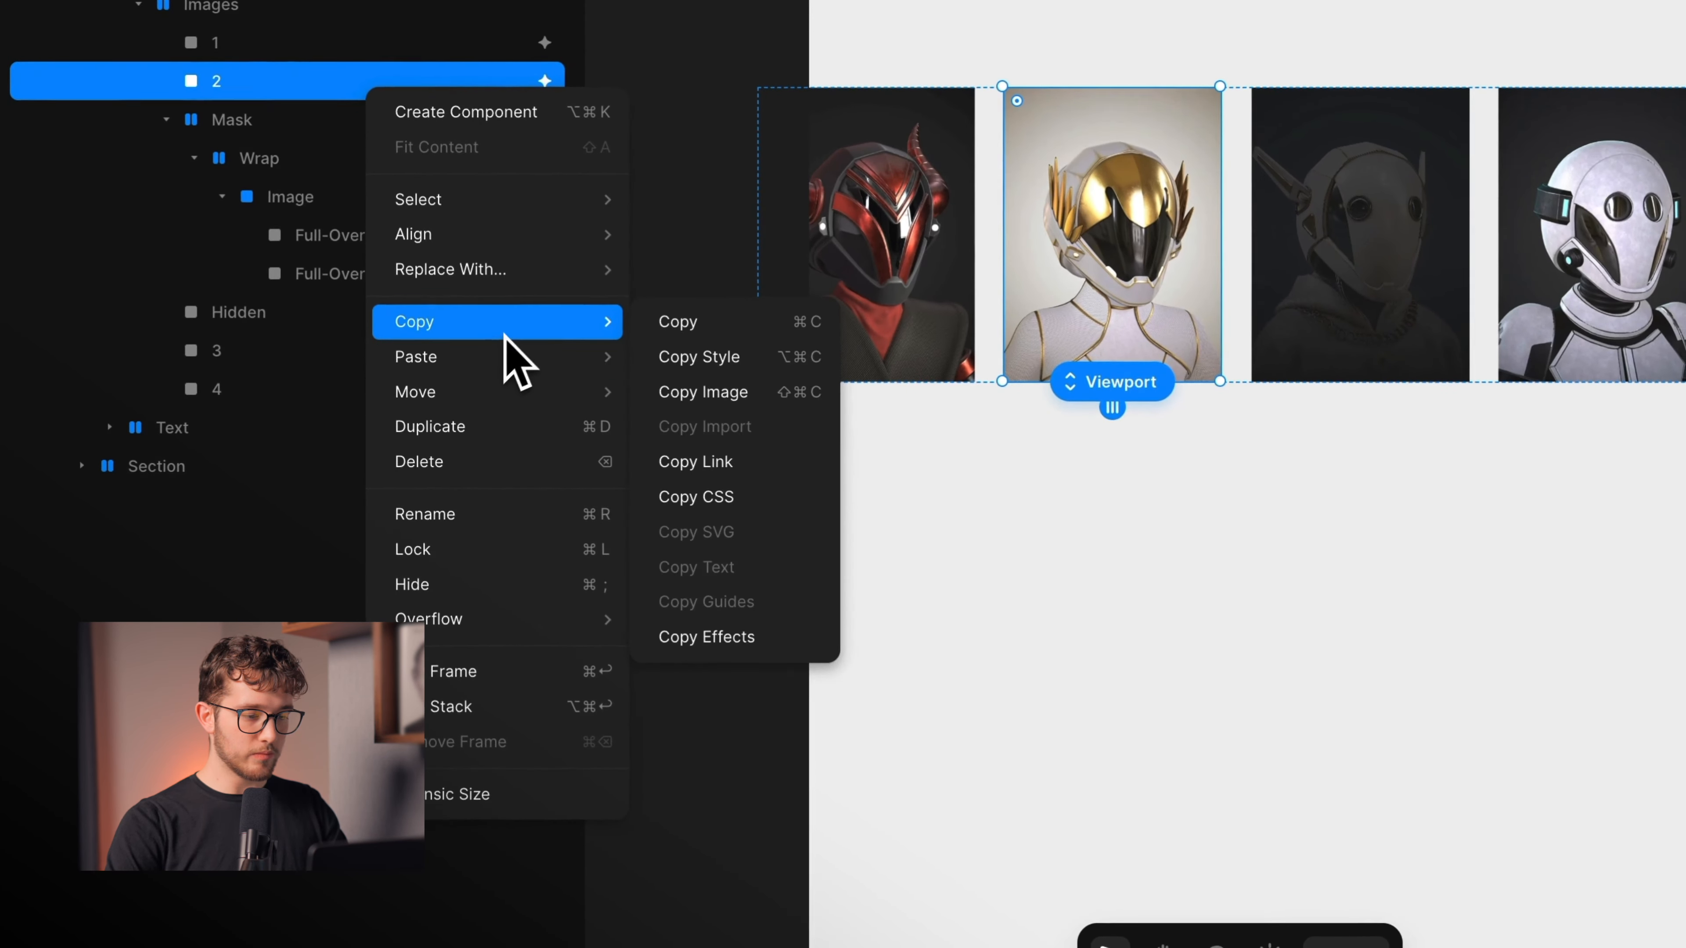
left_click(719, 631)
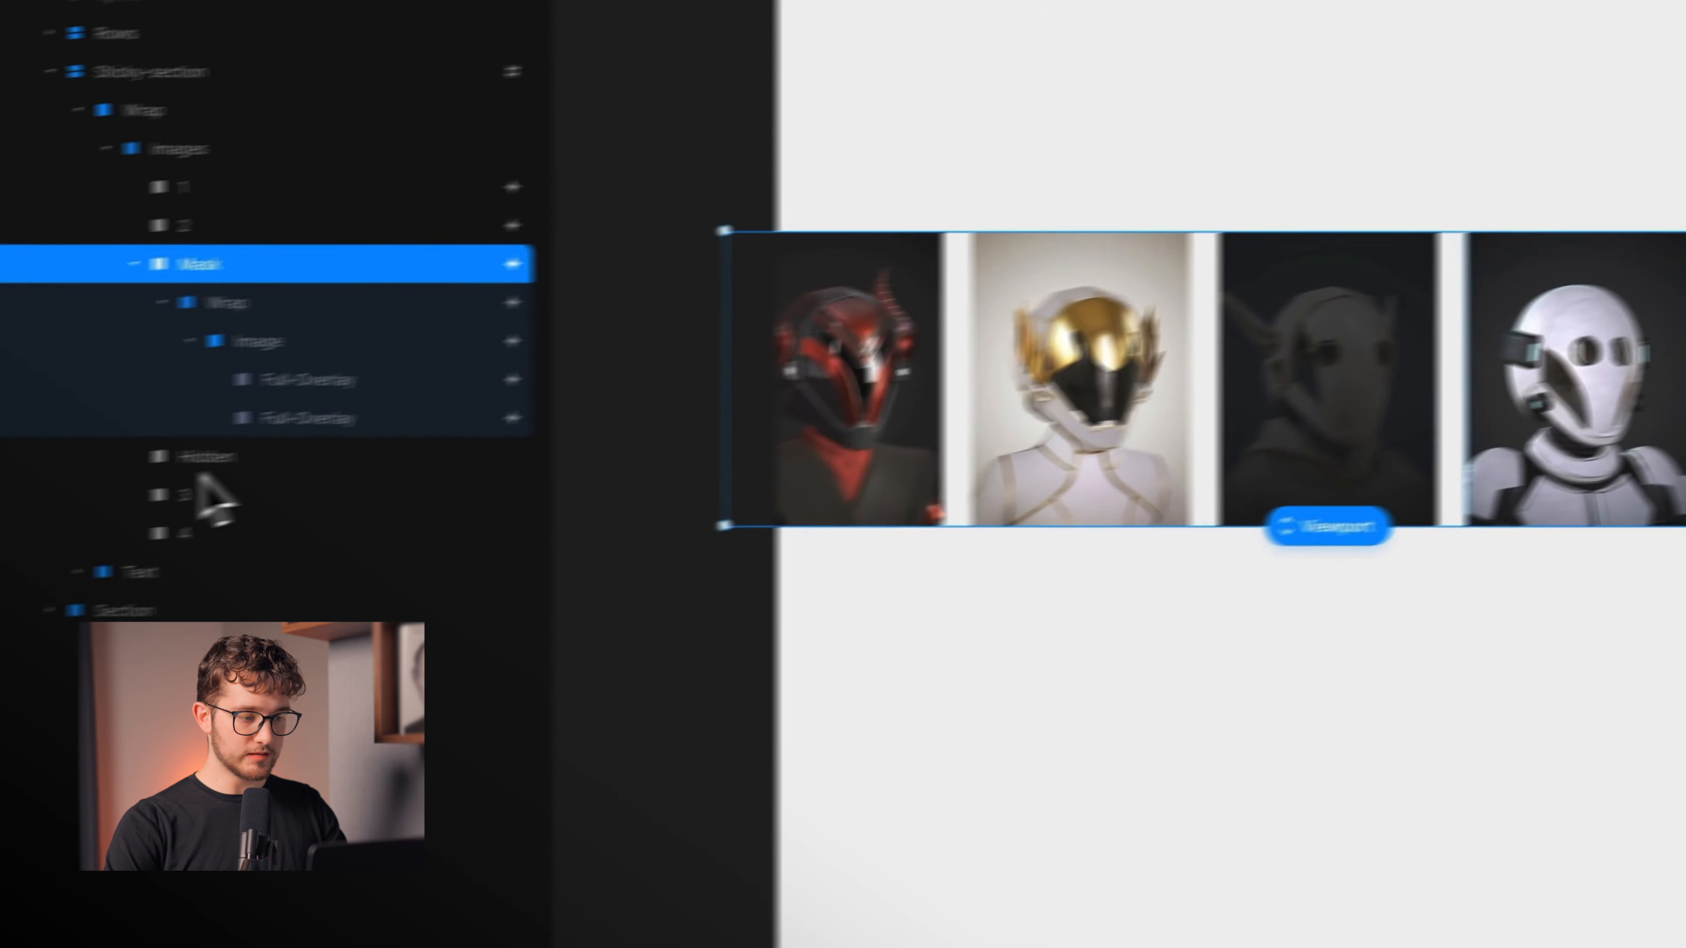
- Paste the copied effects onto image layers 3 and 4 together
left_click(207, 492)
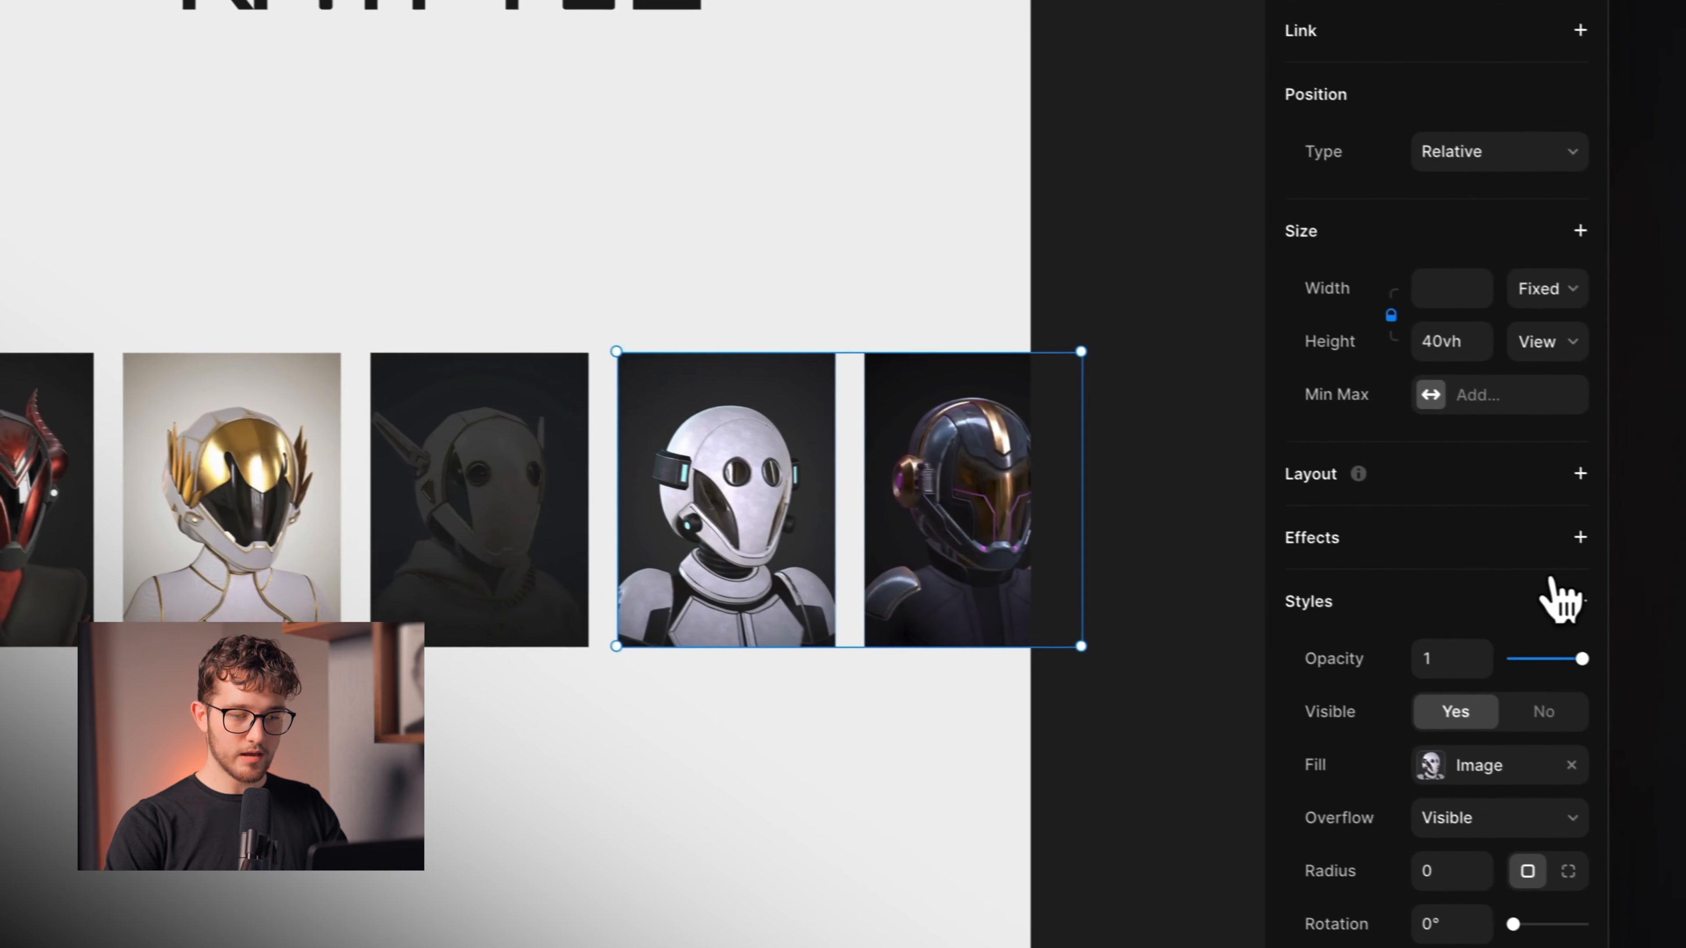
left_click(1556, 534)
left_click(1394, 535)
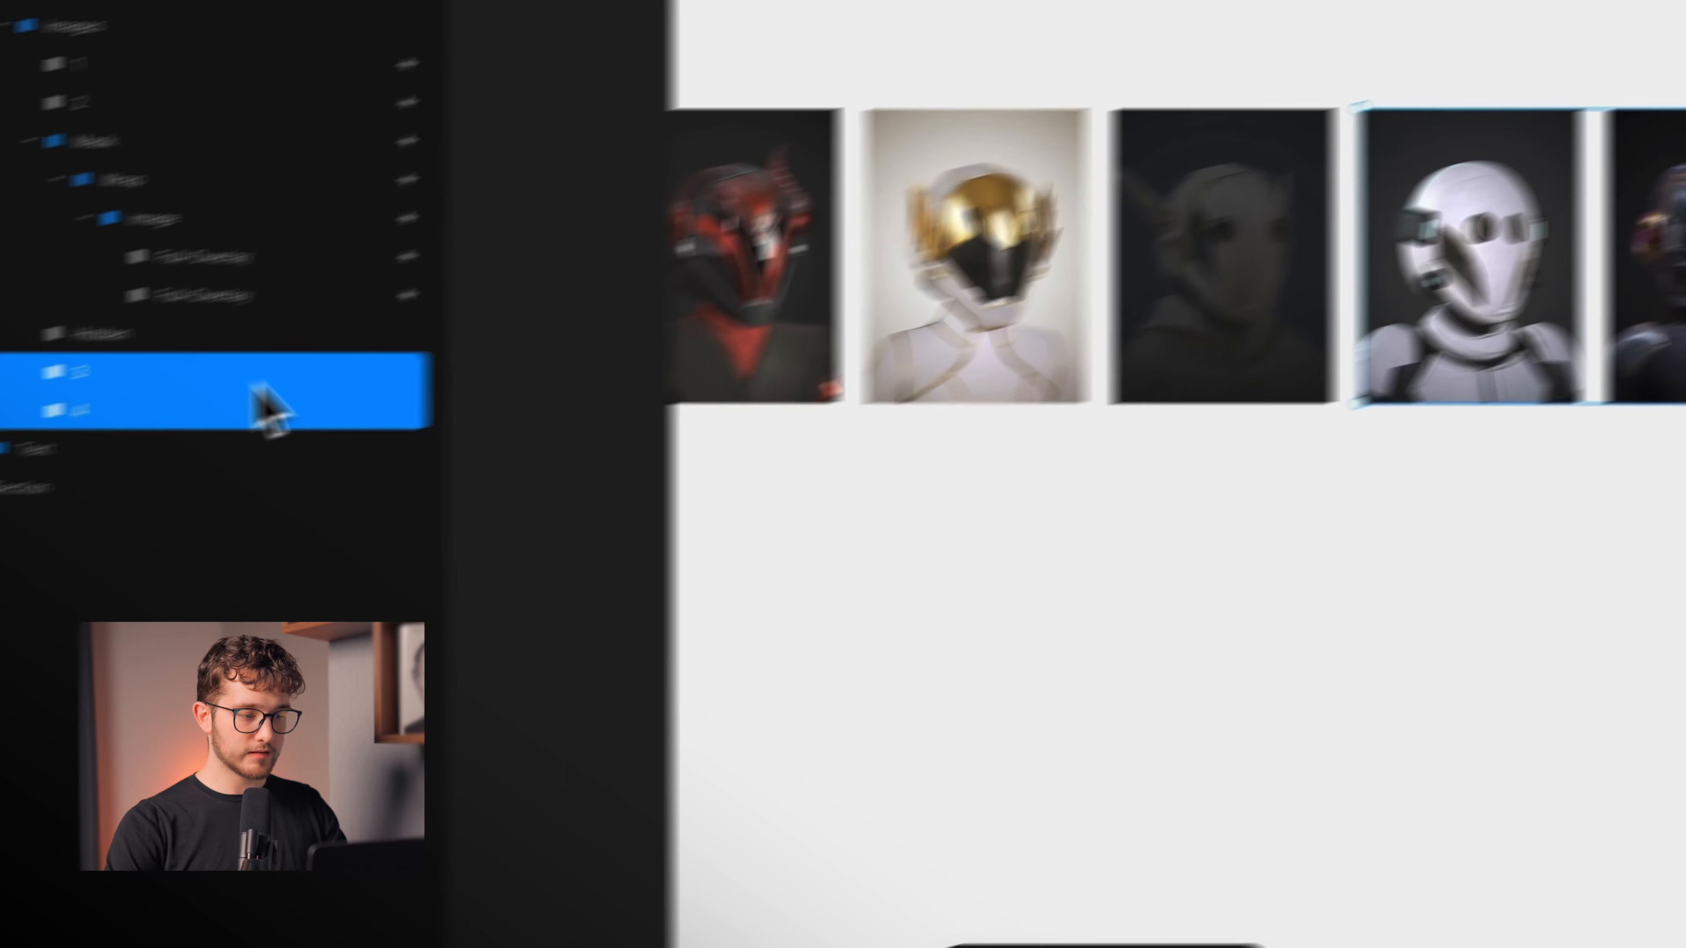
right_click(256, 386)
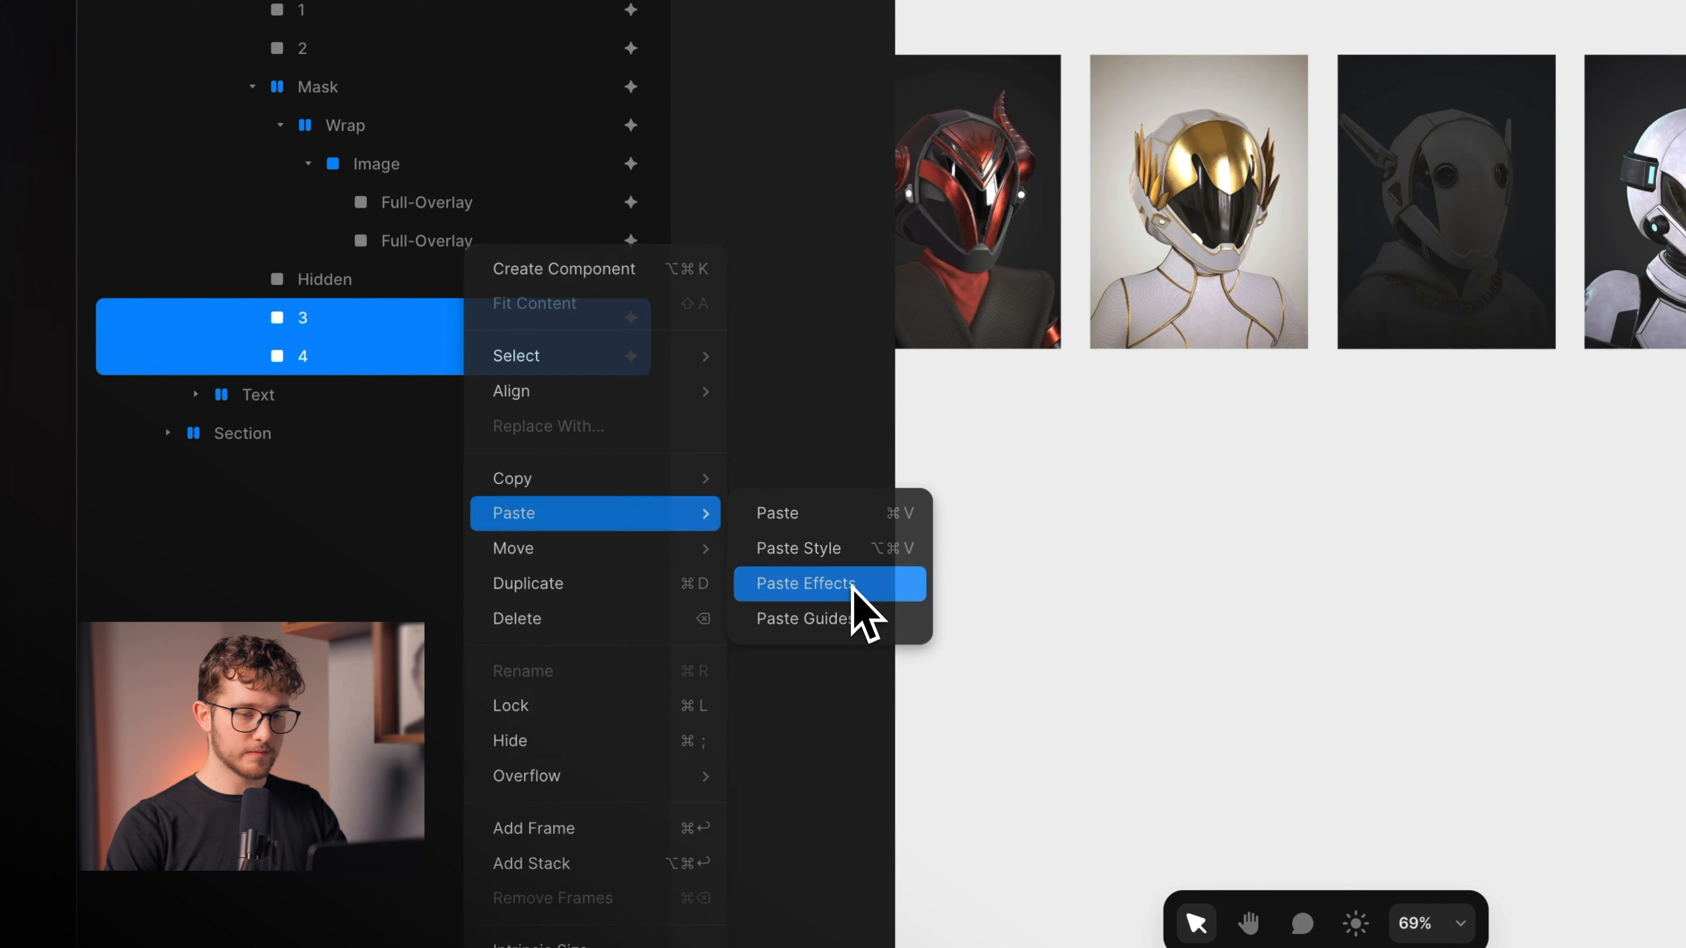
left_click(806, 583)
- Change the To state's X offset for images 3 and 4 so that they move away to the right on scroll
left_click(1566, 445)
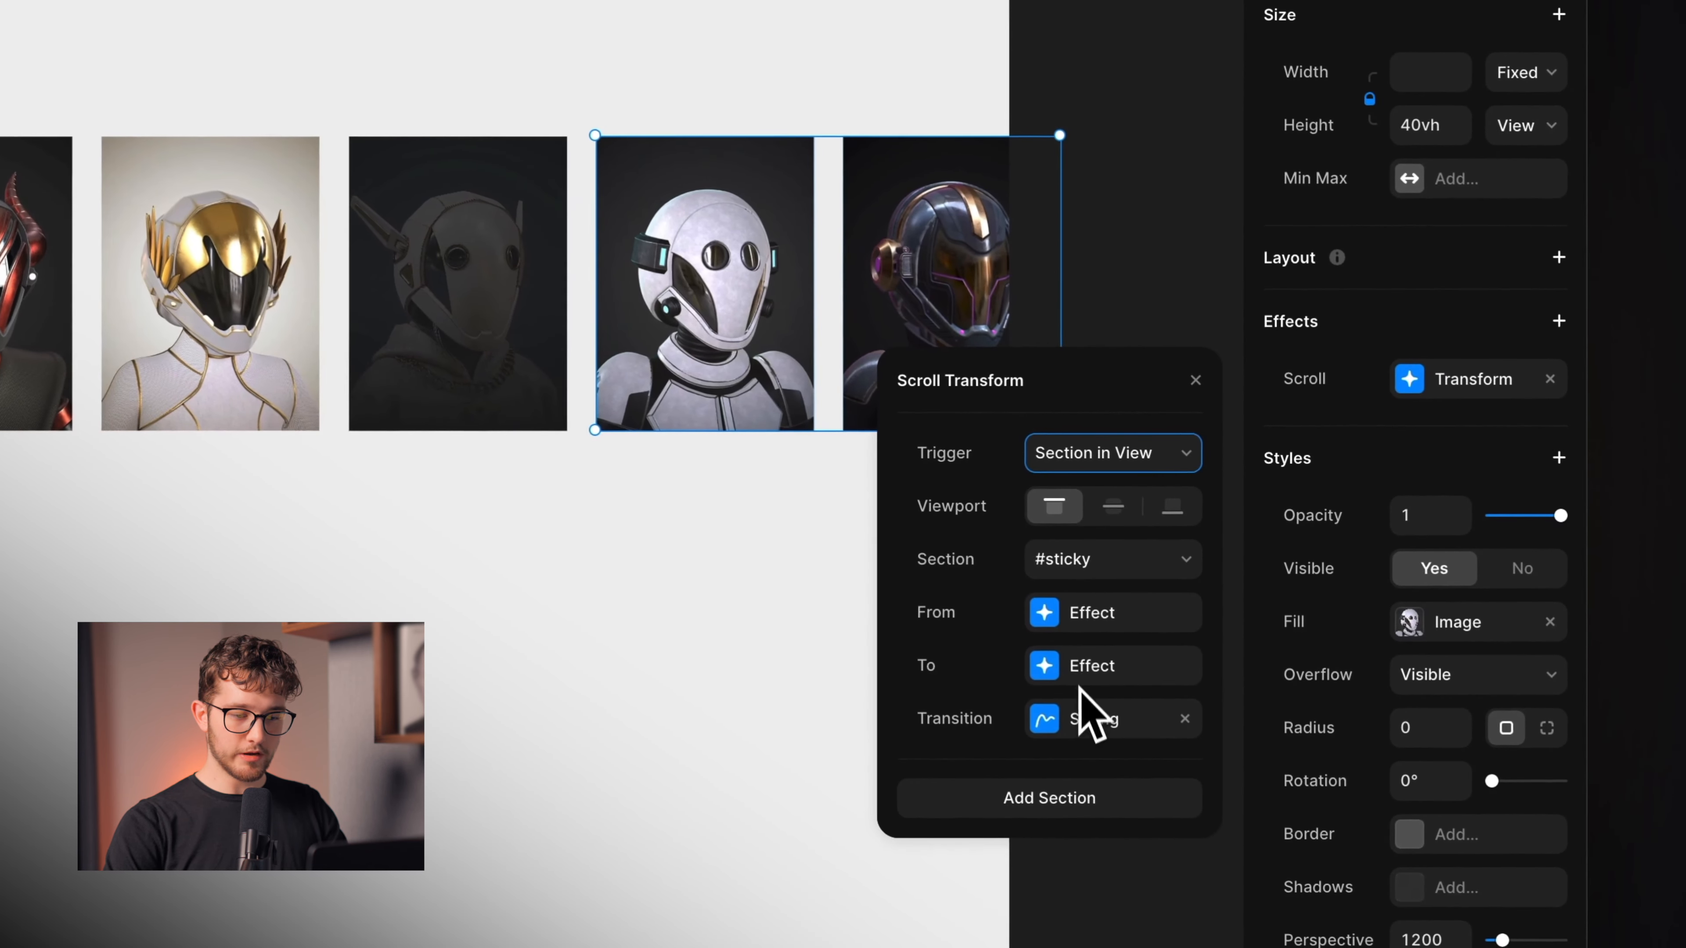
left_click(1083, 668)
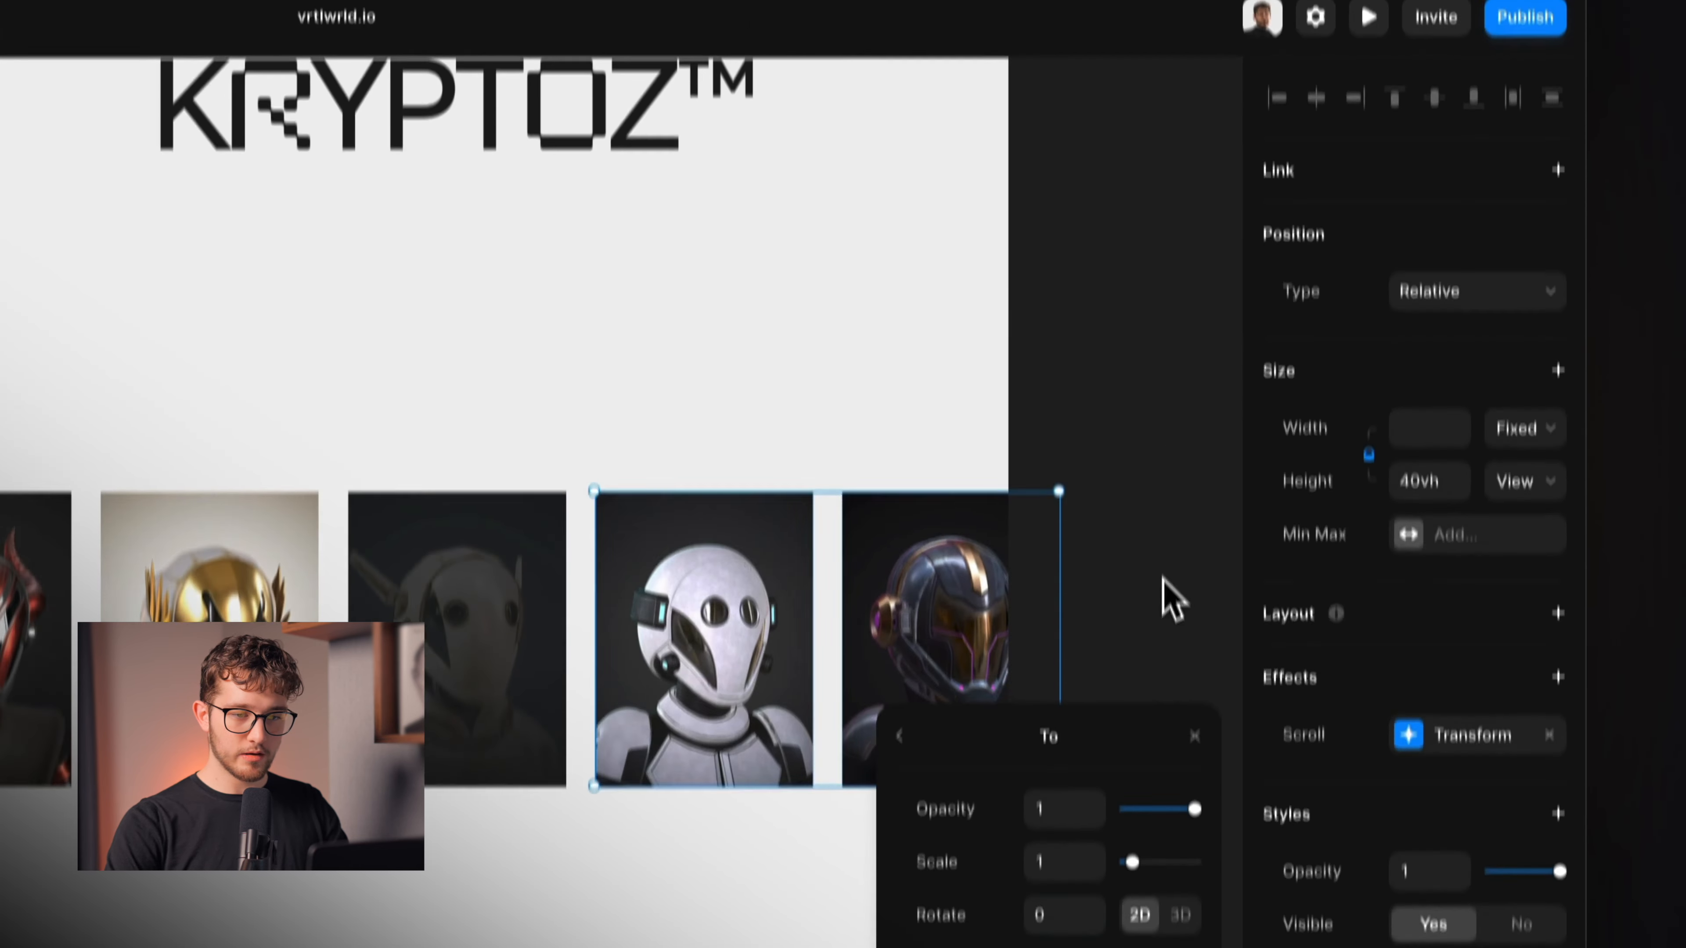
left_click(1166, 225)
- Preview the page and scroll through the whole sticky section to examine the zooming image, overlay and side images together
left_click(1369, 187)
scroll(675, 701, "down", 10)
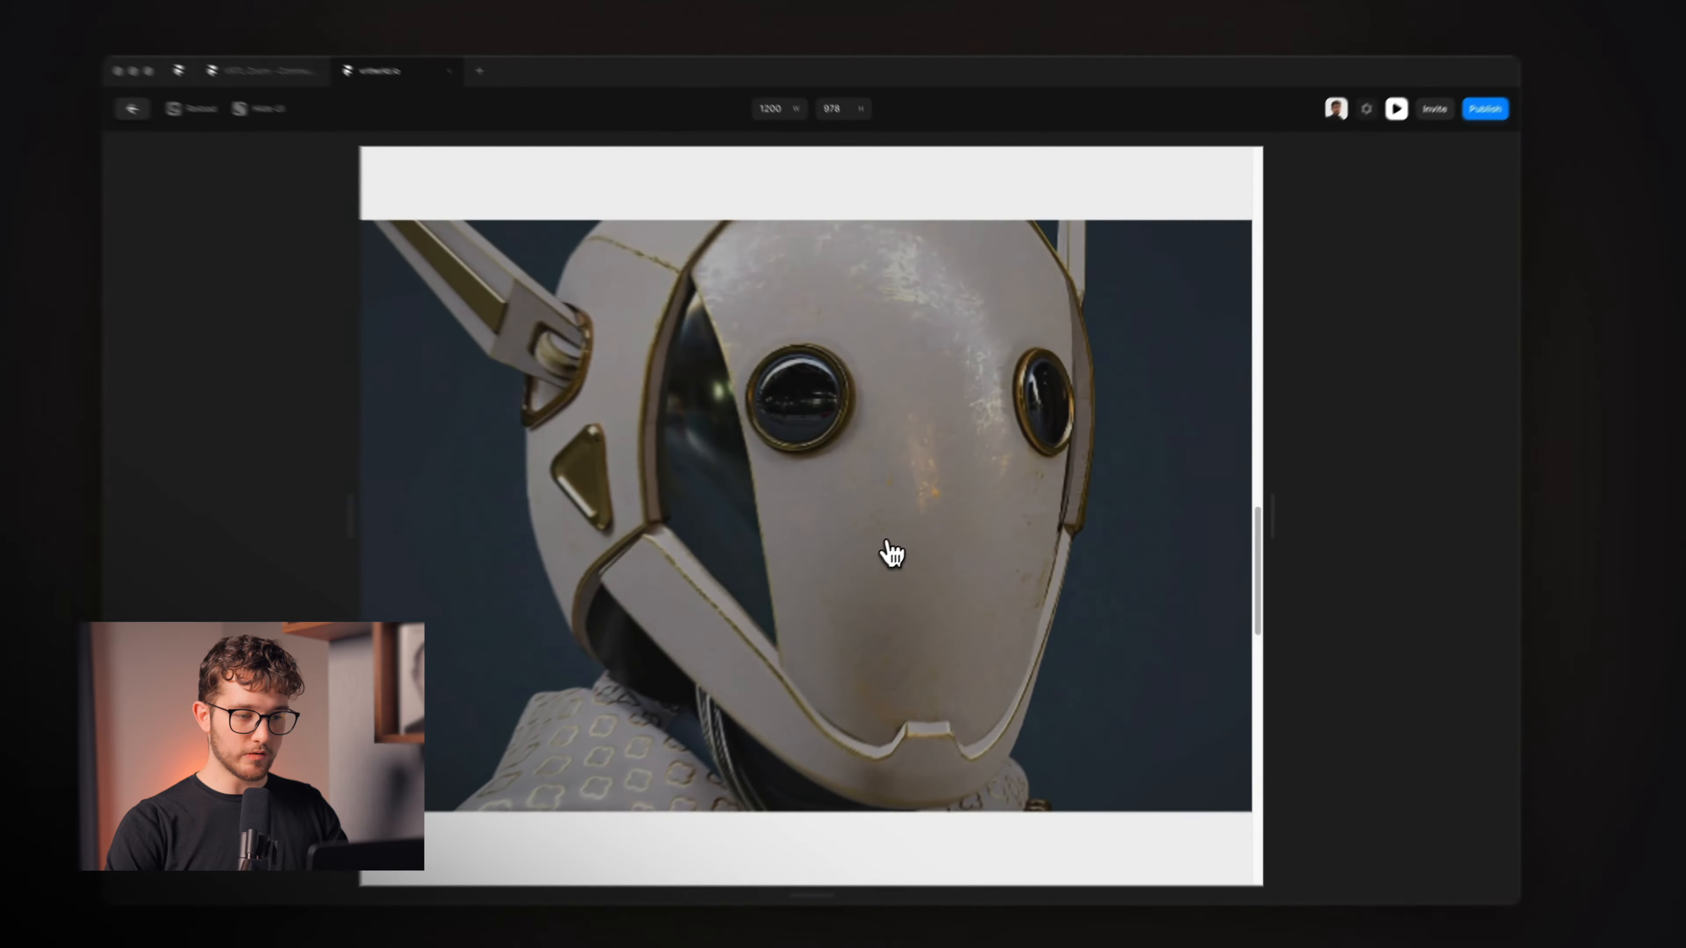
scroll(753, 647, "down", 5)
scroll(914, 538, "down", 3)
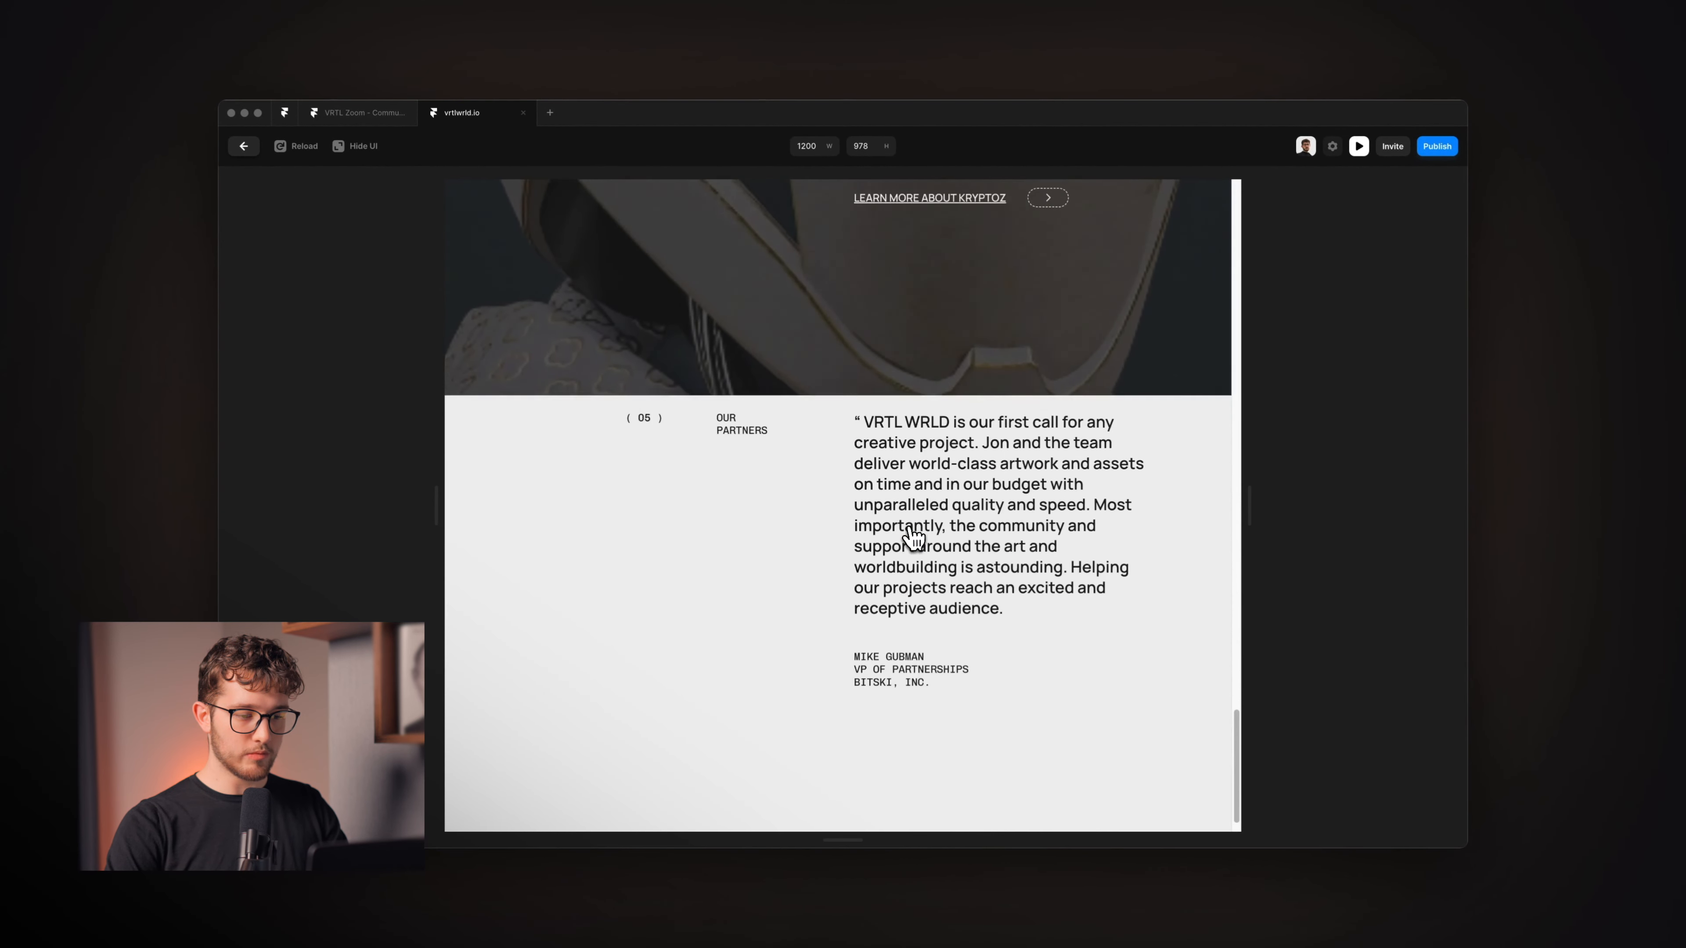
scroll(914, 538, "up", 10)
scroll(910, 543, "down", 3)
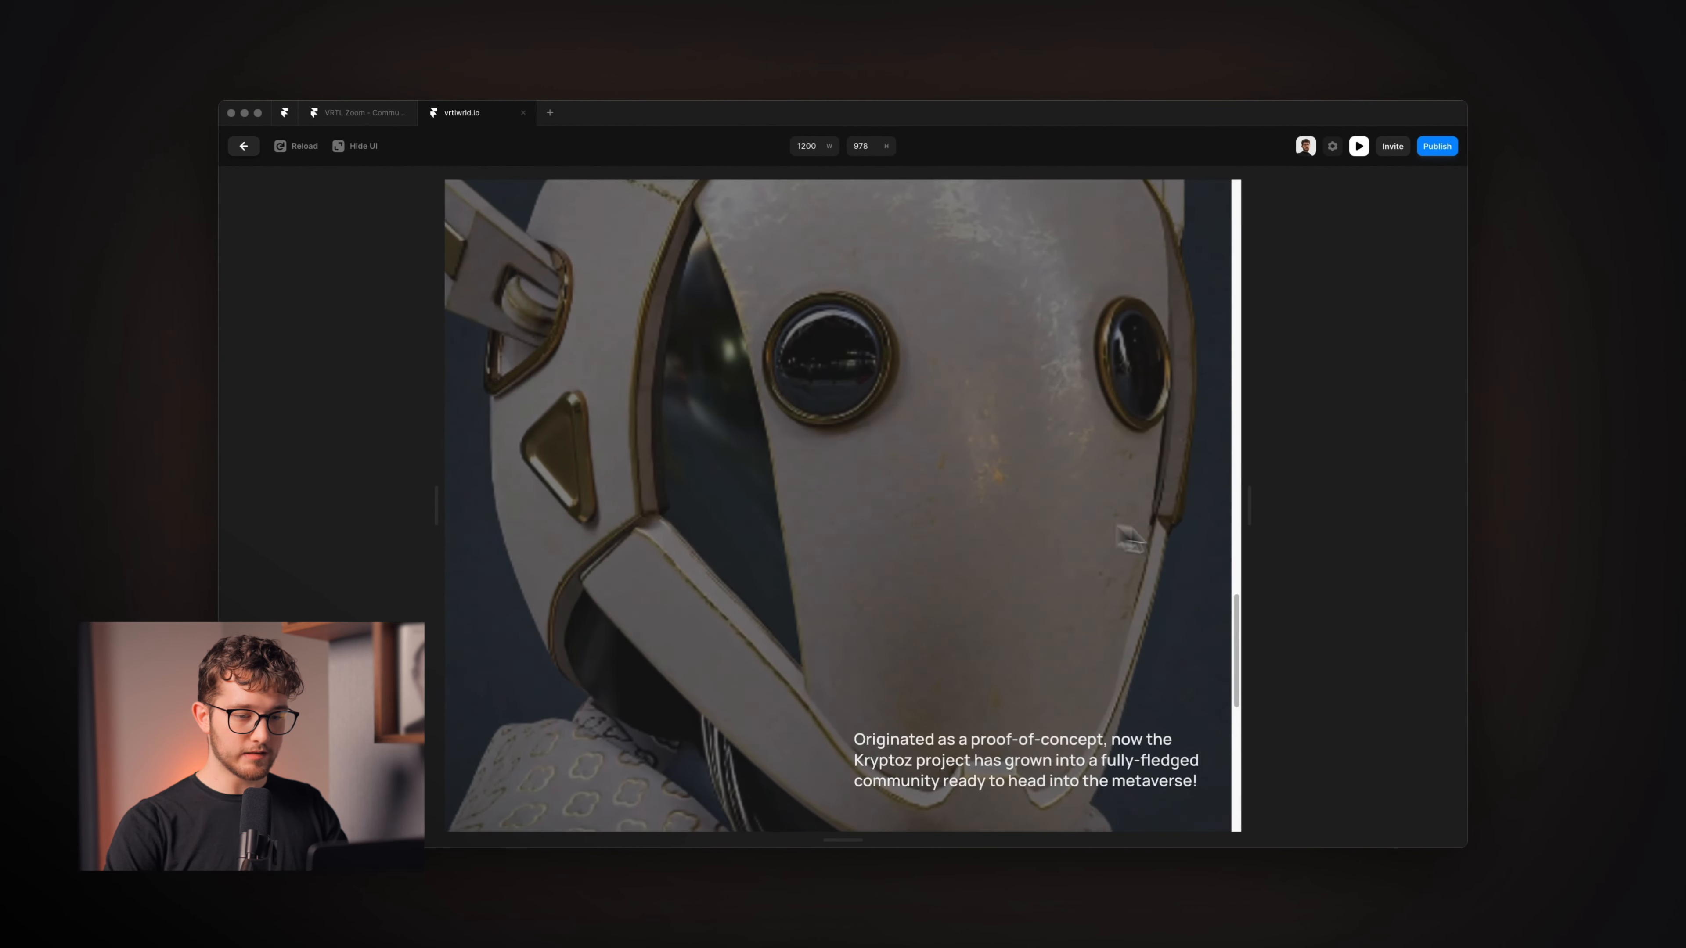
- Resize the preview to examine the sticky section at wider and narrower widths, and return to the canvas
left_click_drag(1239, 504, 1459, 512)
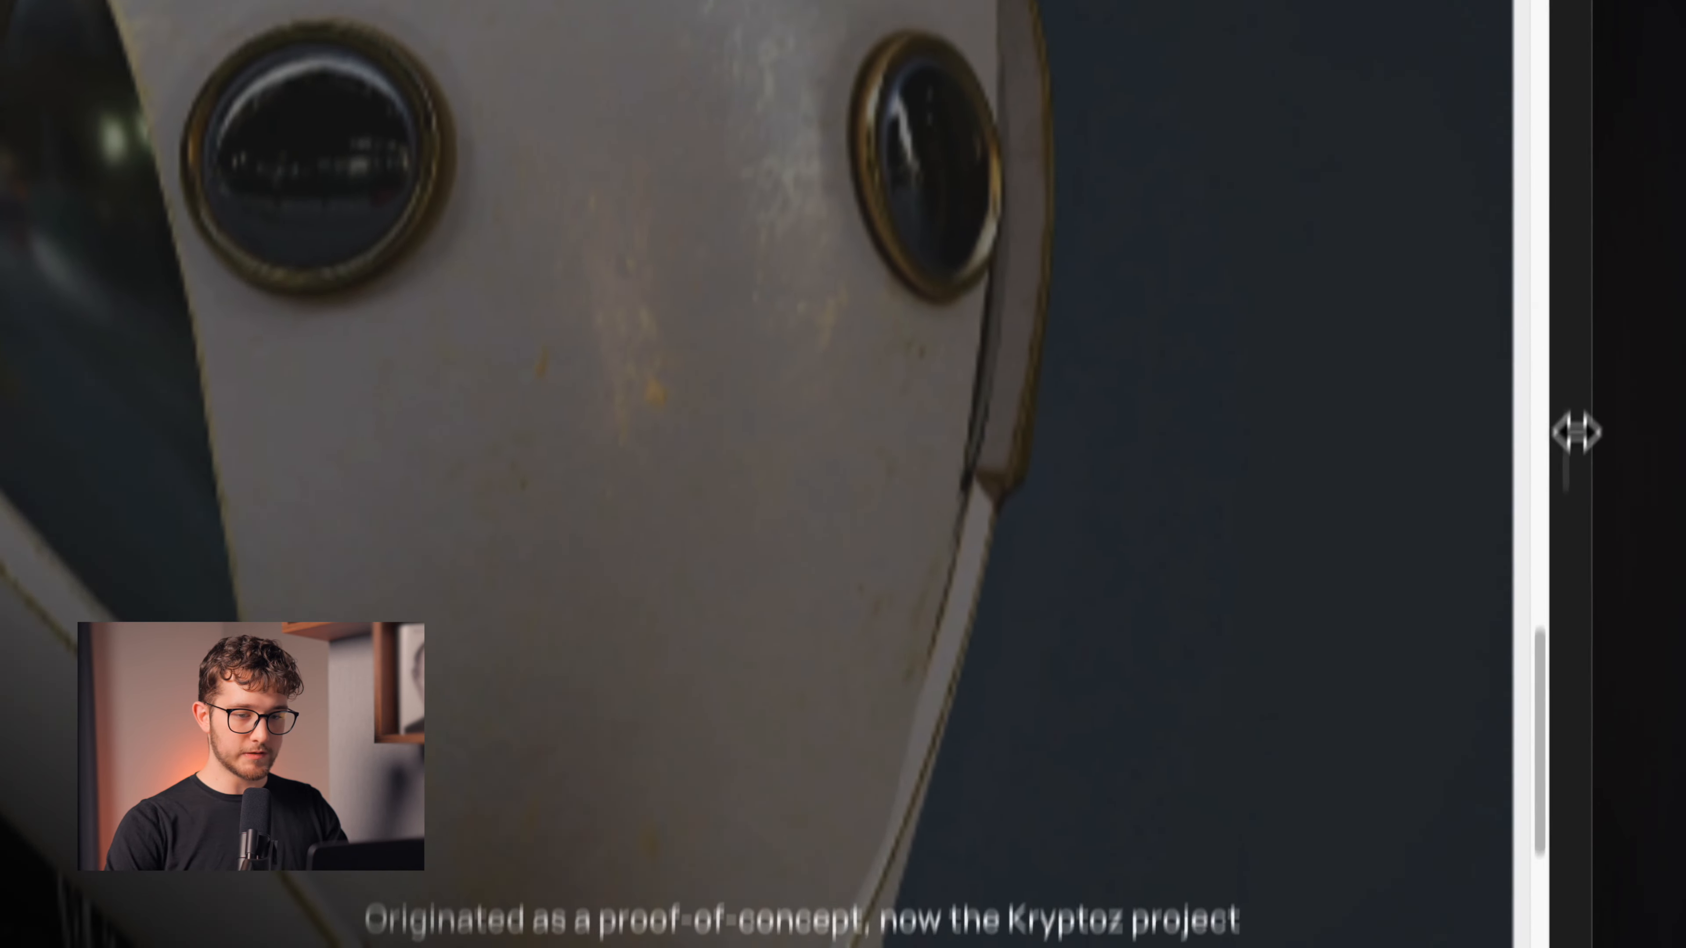
left_click_drag(1585, 186, 1659, 184)
left_click_drag(1642, 569, 1407, 576)
scroll(1321, 601, "up", 15)
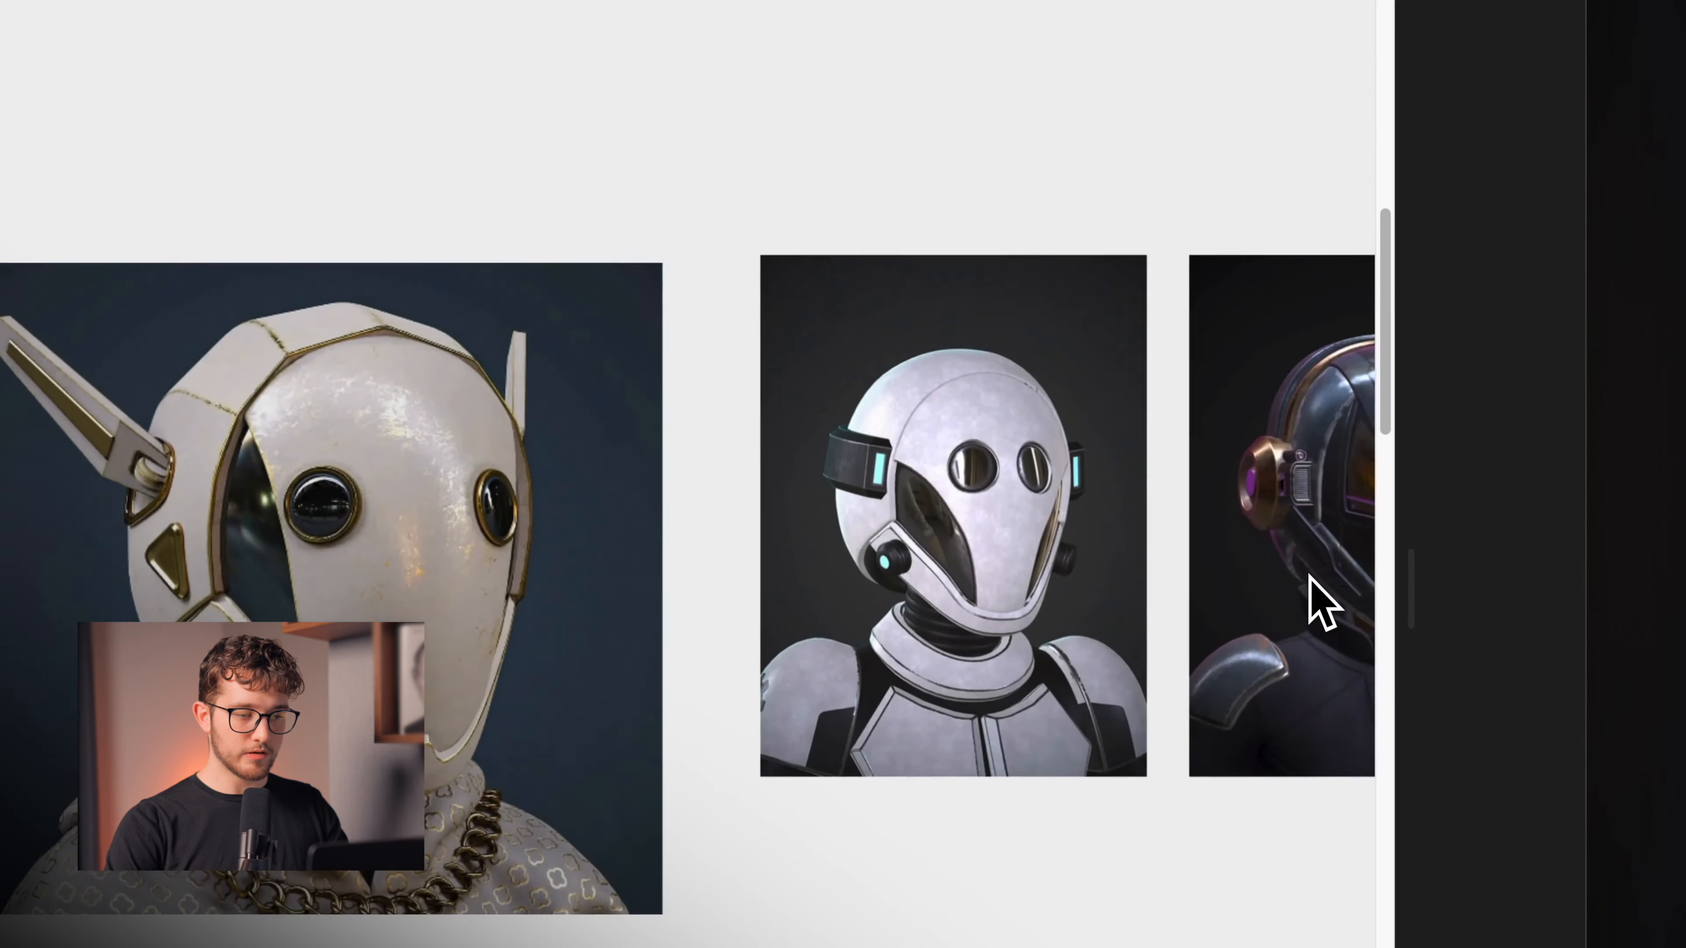
left_click(1367, 81)
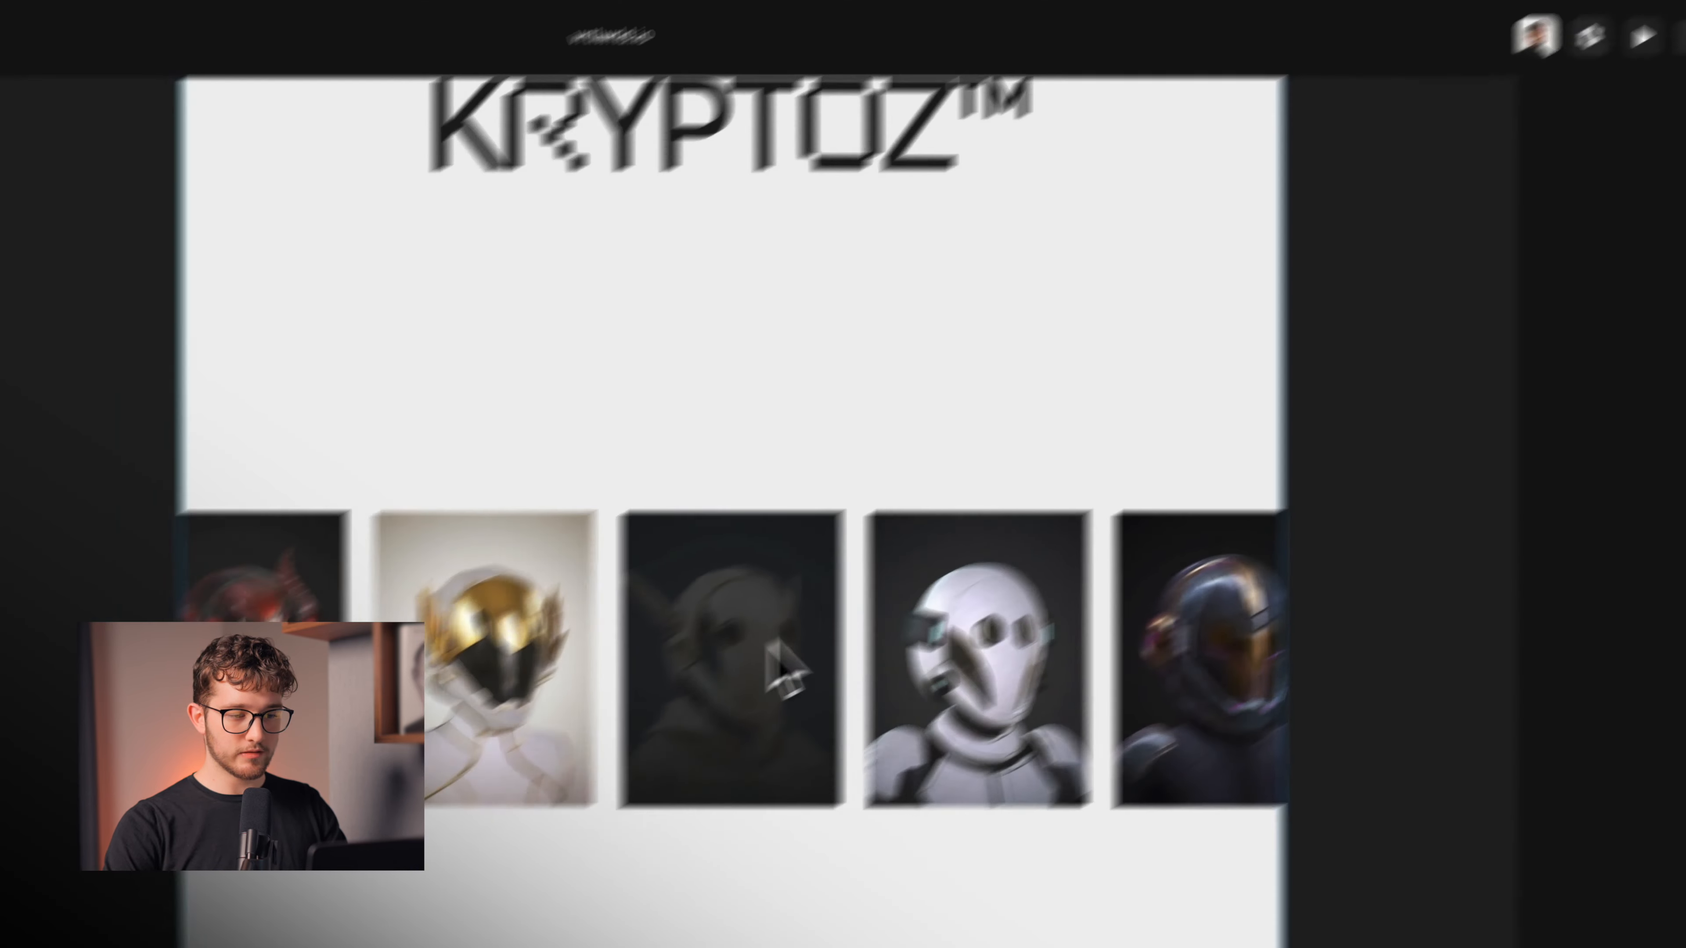
scroll(773, 644, "up", 2)
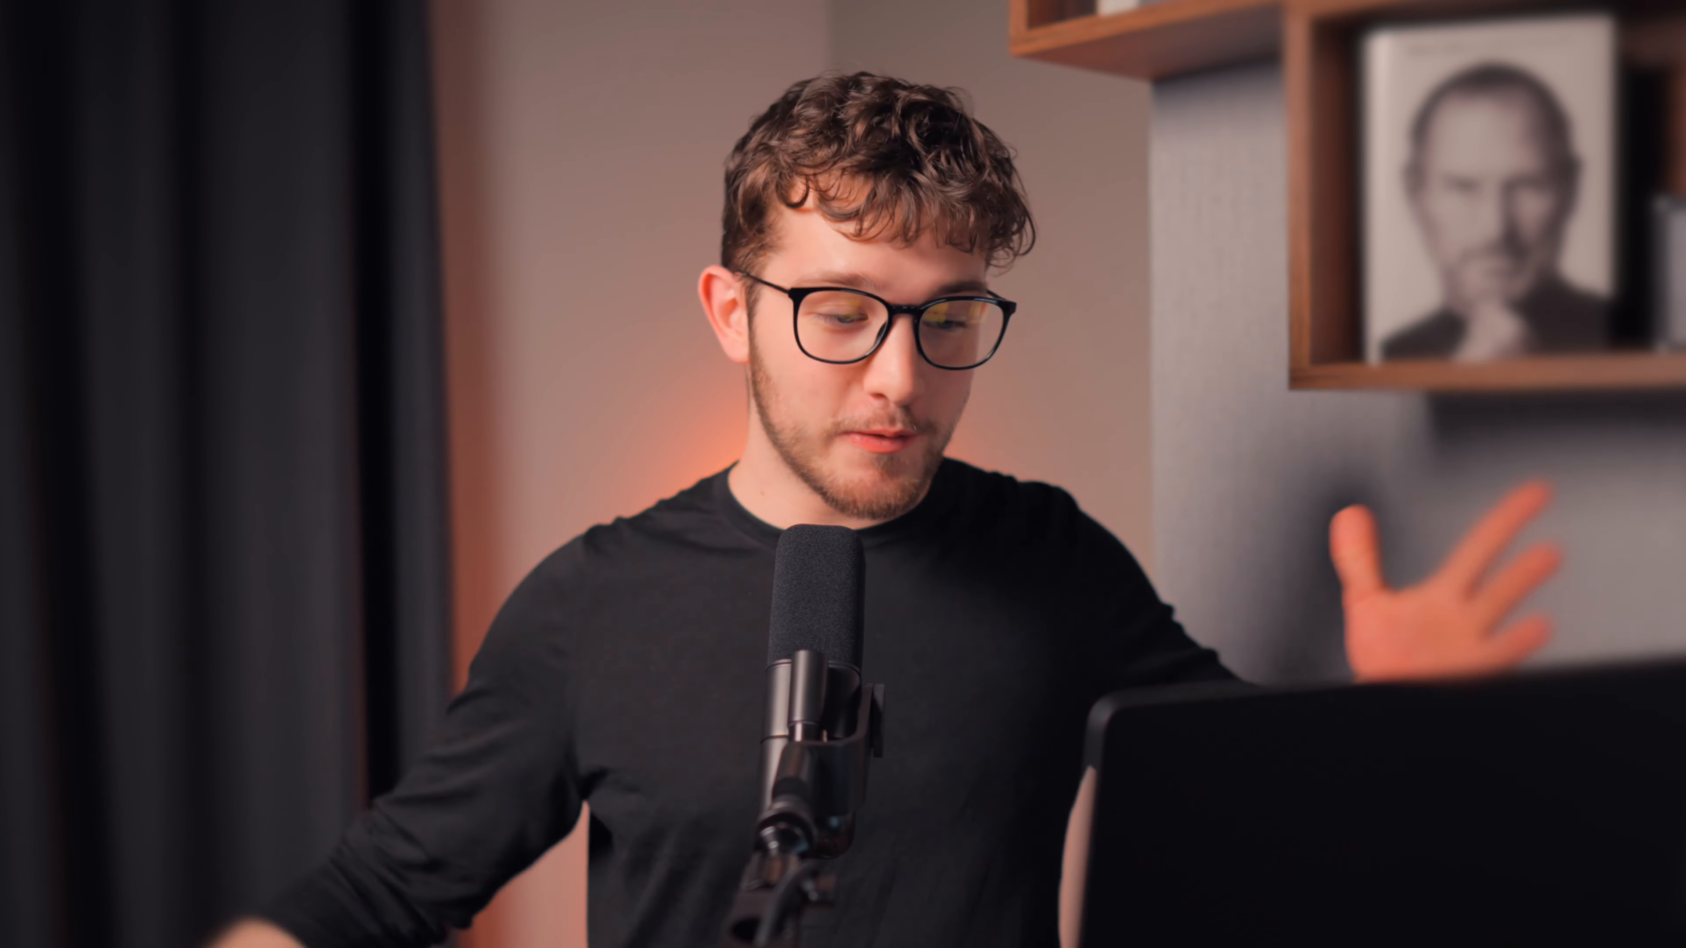